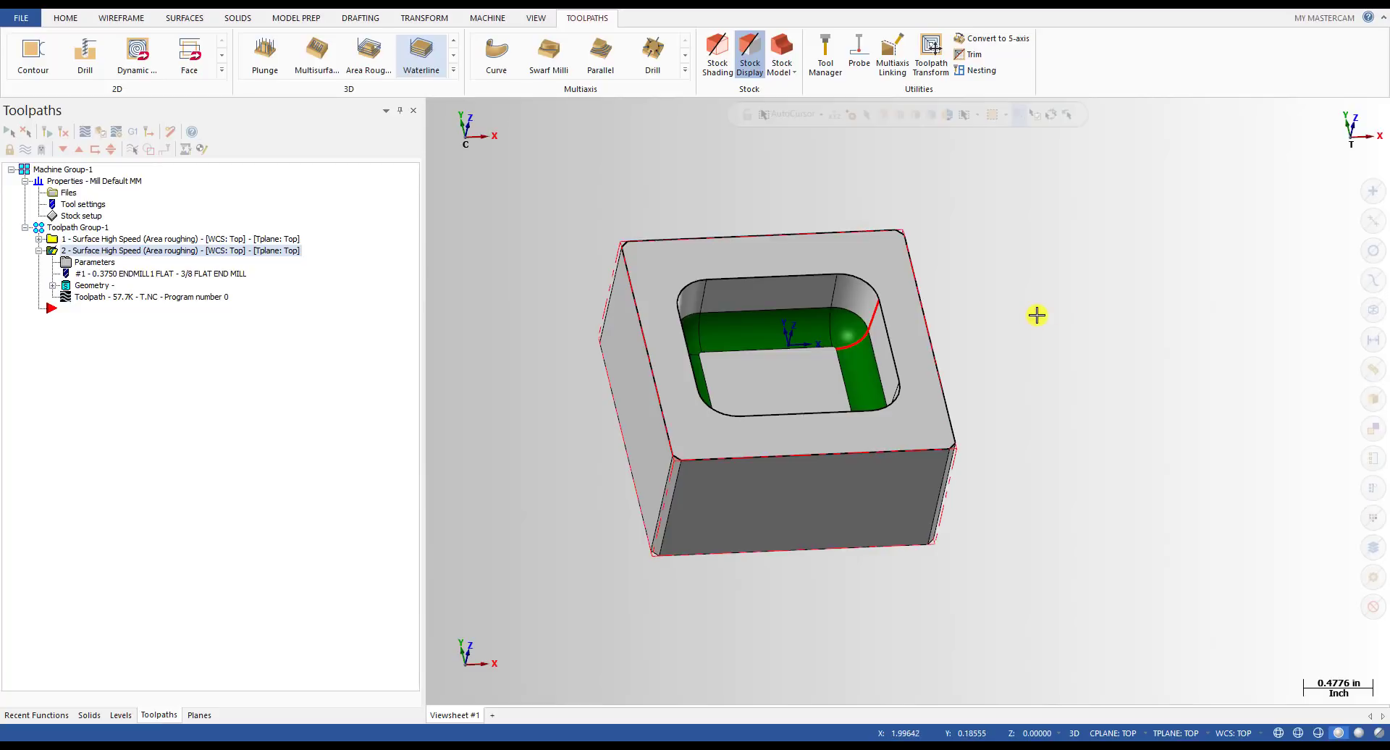
- Examine the rectangular pocket's tapered walls and green floor fillets from several angles
{"action": "scroll", "coordinate": [1036, 315], "scroll_direction": "up", "scroll_amount": 1}
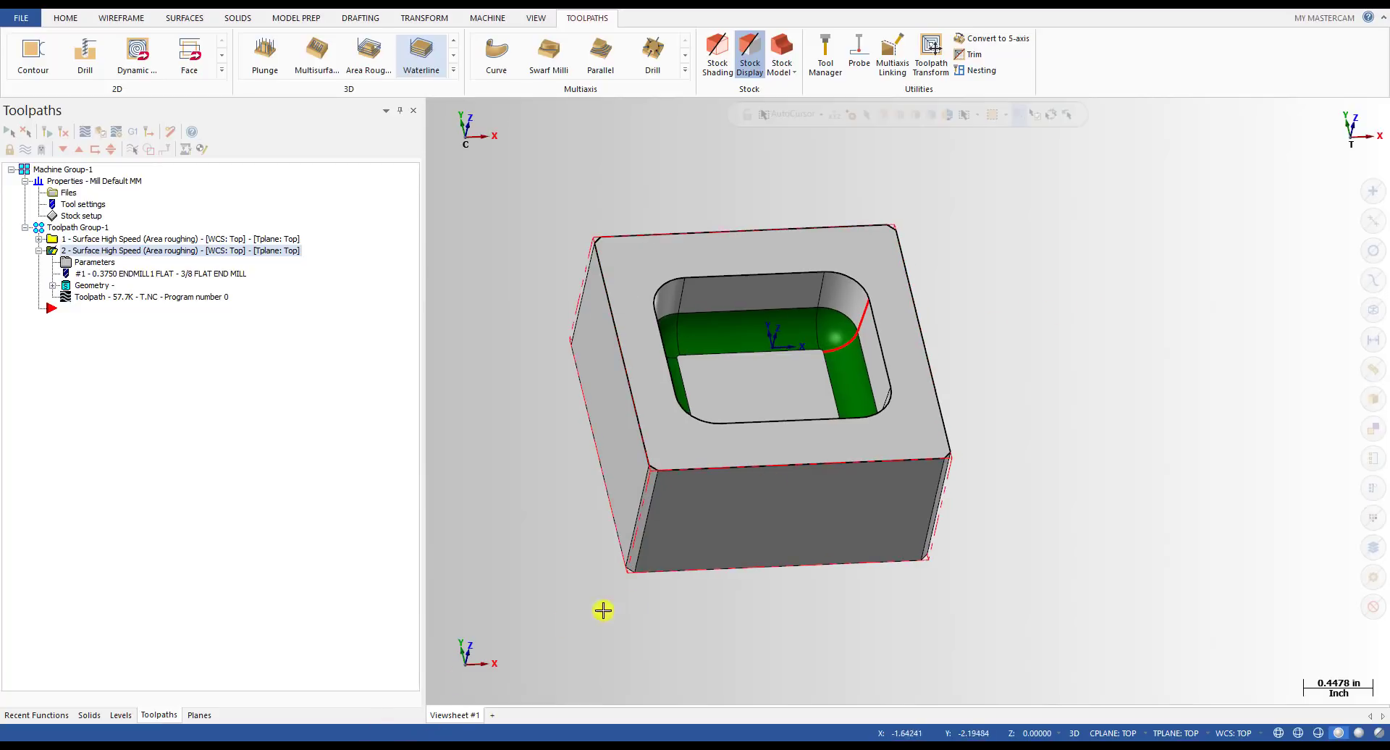
{"action": "middle_click_drag", "start_coordinate": [931, 507], "coordinate": [650, 430]}
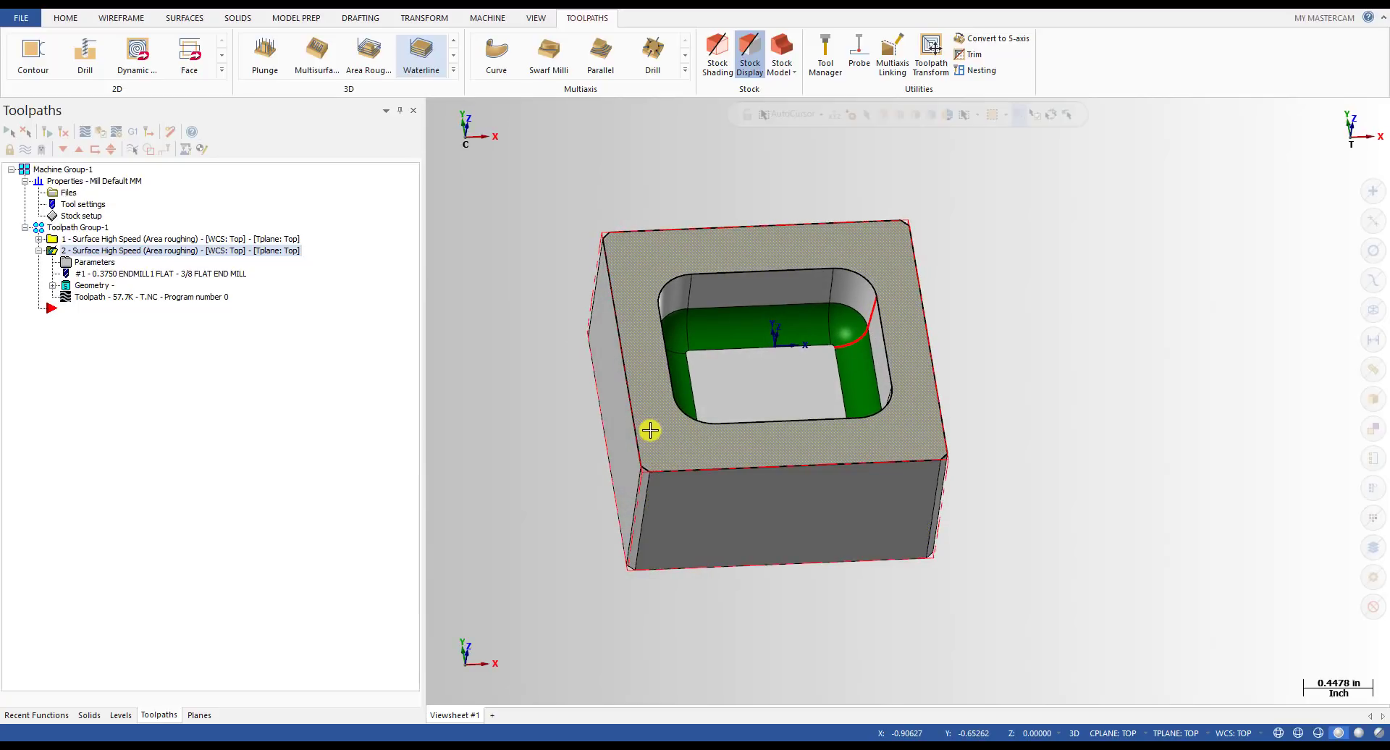
{"action": "middle_click_drag", "start_coordinate": [903, 356], "coordinate": [884, 351]}
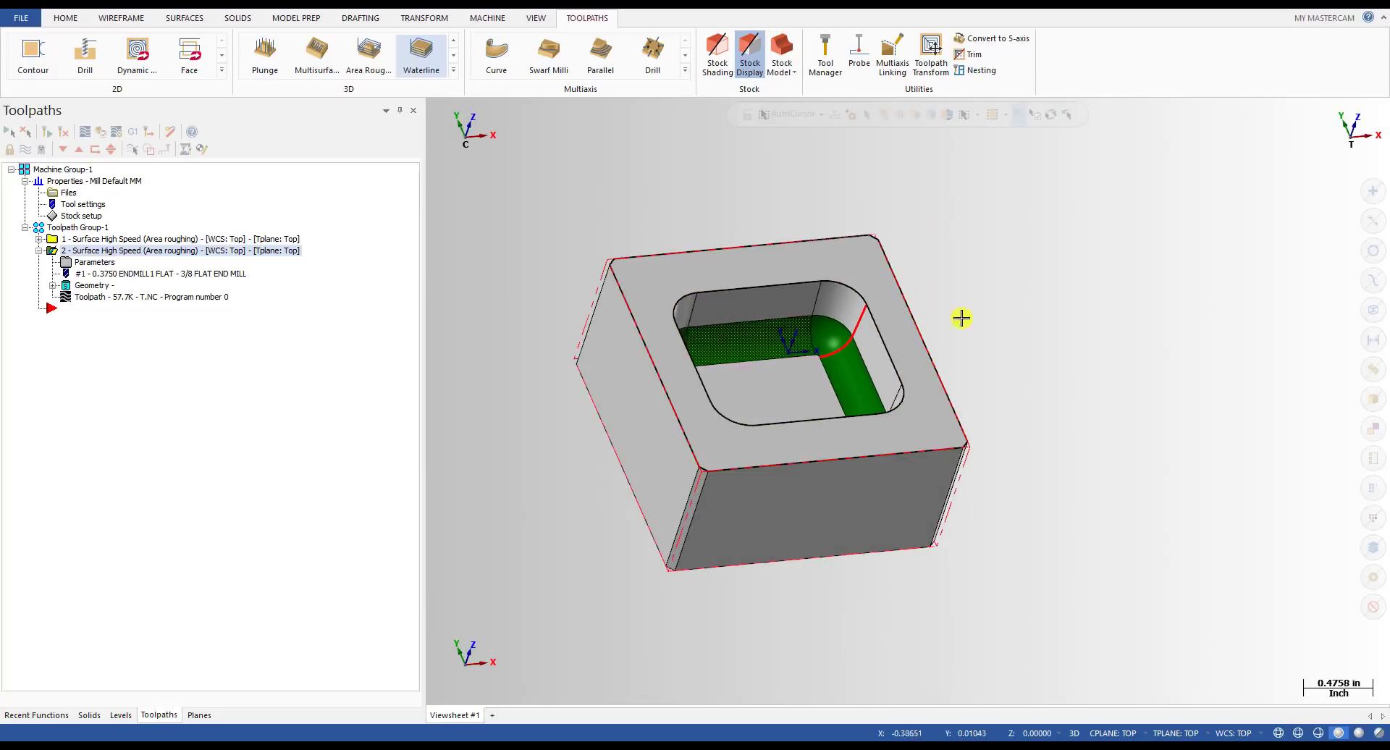
{"action": "middle_click_drag", "start_coordinate": [962, 318], "coordinate": [780, 363]}
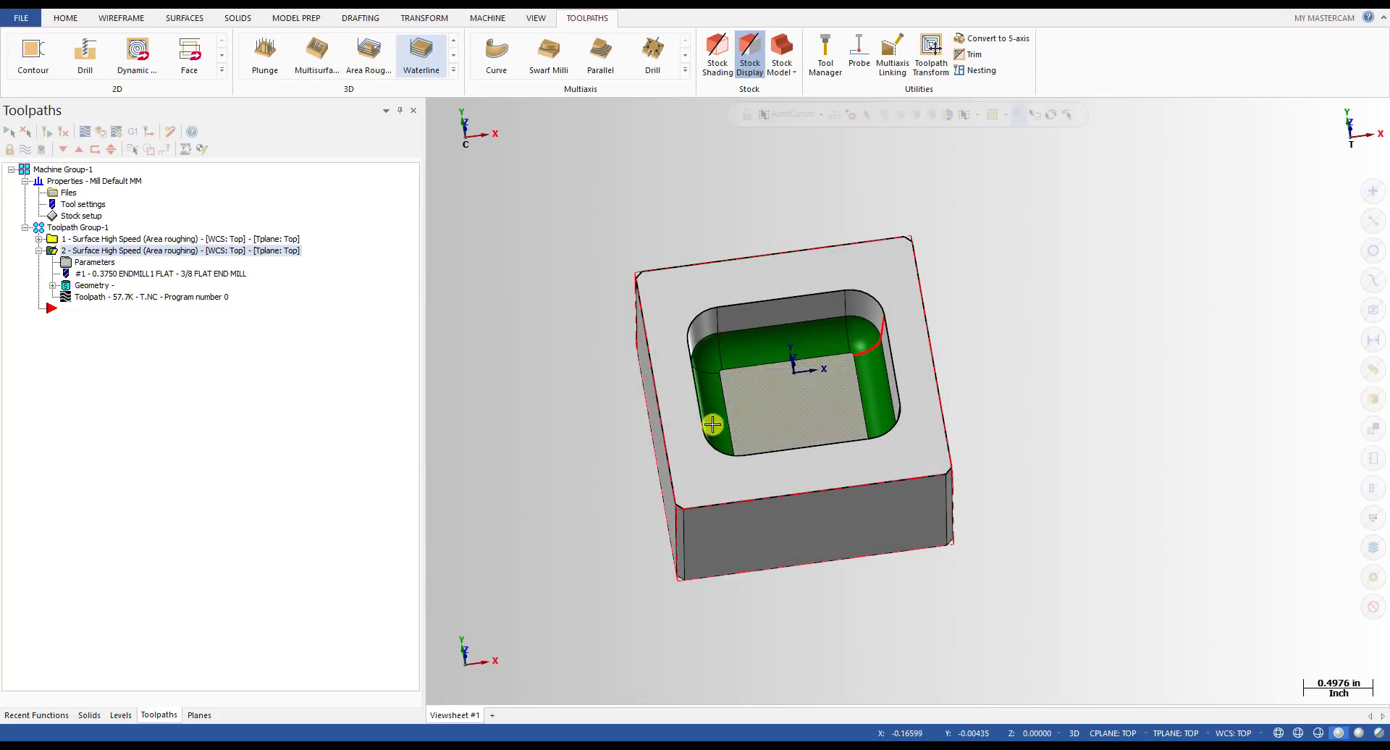
- Switch to the sample part file and inspect its bosses, ribs and internal corners up close
{"action": "left_click", "coordinate": [293, 678]}
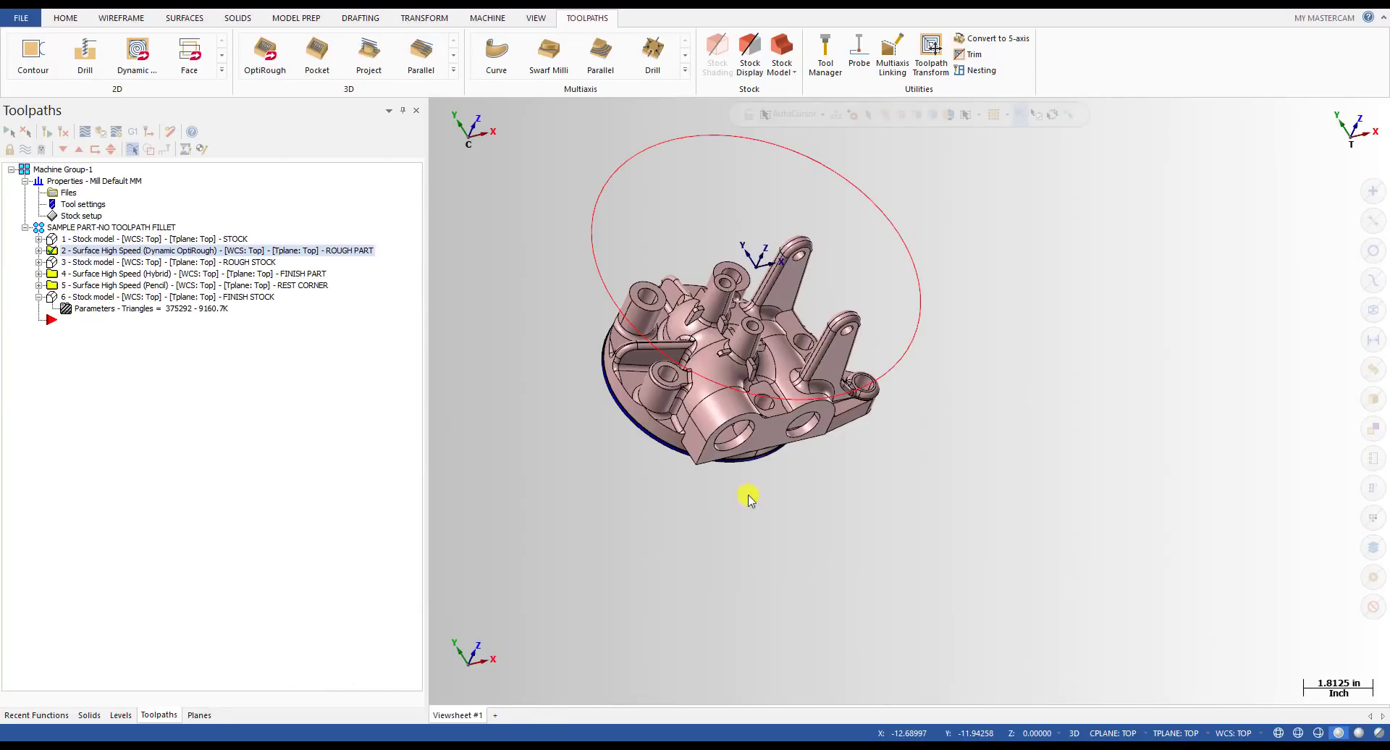
{"action": "scroll", "coordinate": [729, 341], "scroll_direction": "down", "scroll_amount": 3}
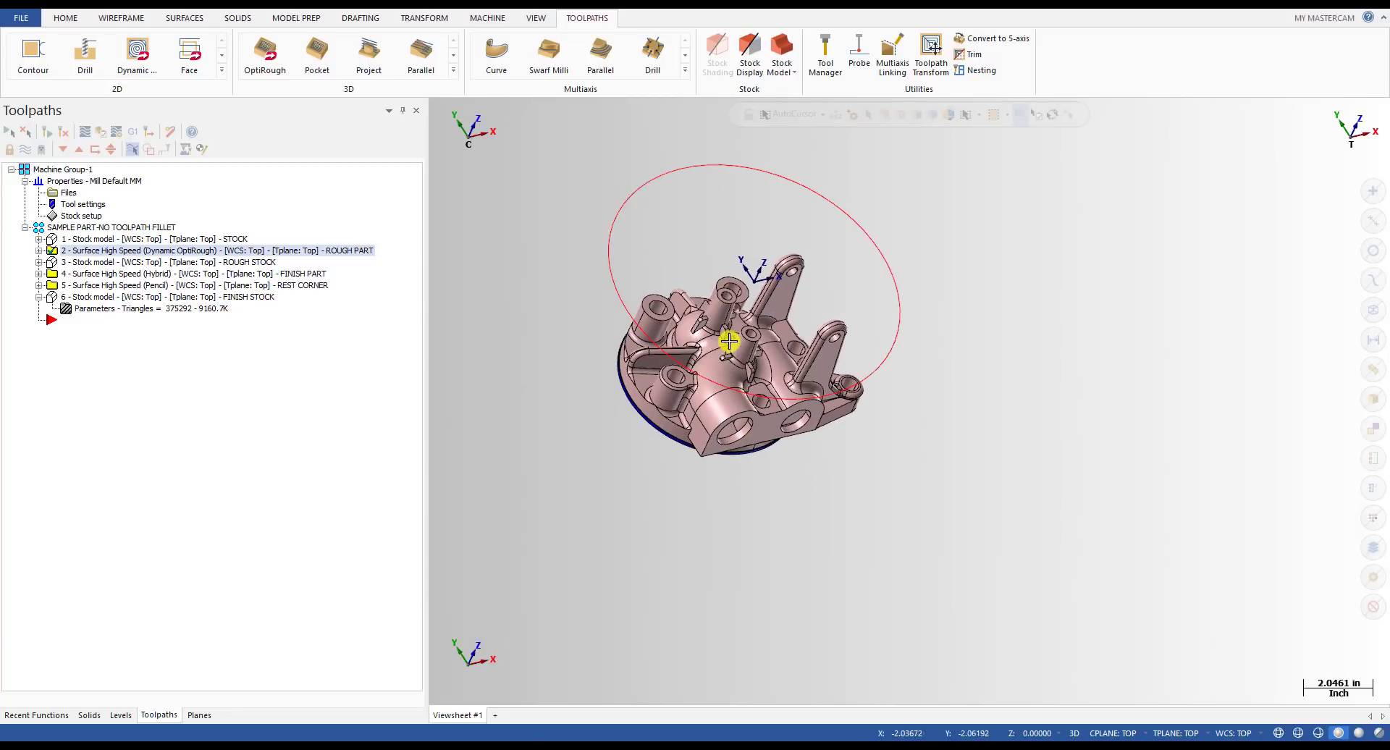
{"action": "scroll", "coordinate": [729, 341], "scroll_direction": "up", "scroll_amount": 10}
{"action": "middle_click_drag", "start_coordinate": [750, 354], "coordinate": [816, 409]}
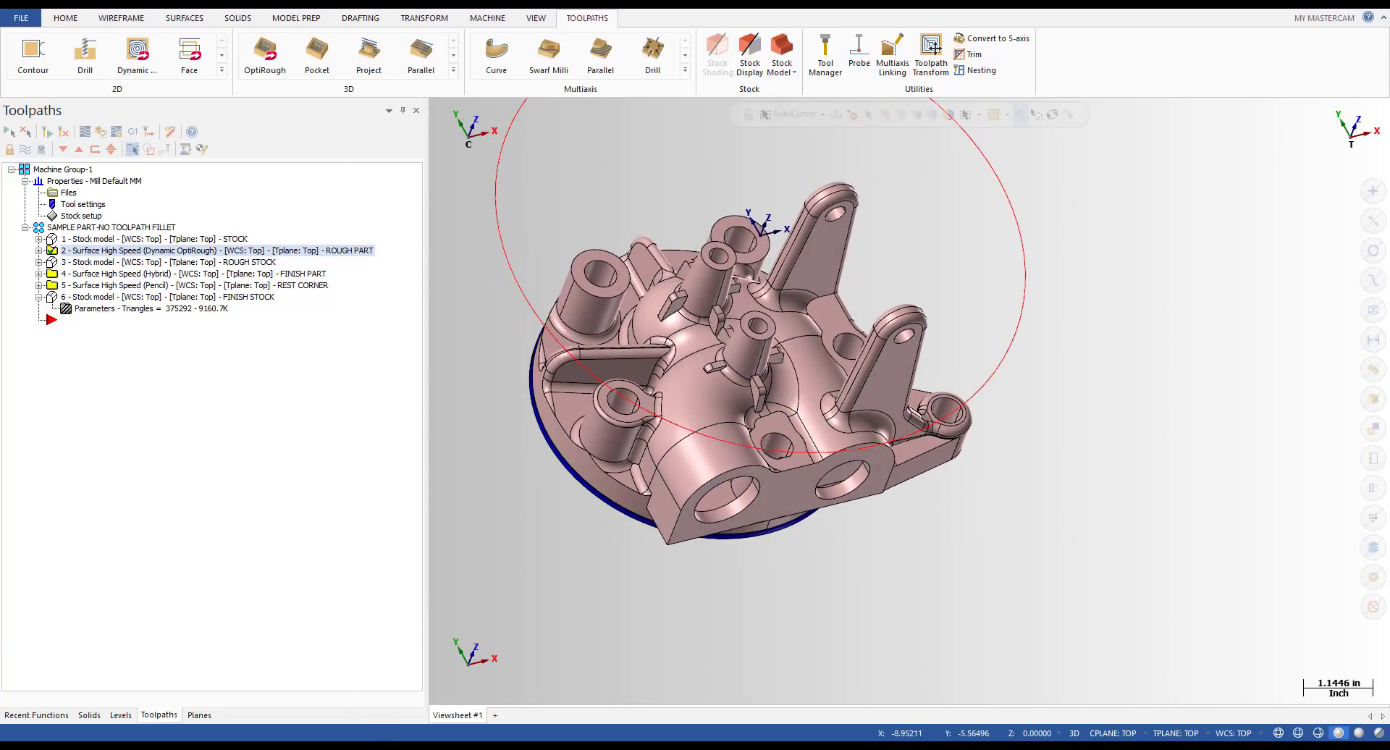
- Return to the pocket part and examine its walls and green floor fillets in the top view and at an angle
{"action": "left_click", "coordinate": [447, 684]}
{"action": "middle_click_drag", "start_coordinate": [704, 460], "coordinate": [757, 389]}
{"action": "middle_click_drag", "start_coordinate": [580, 329], "coordinate": [828, 323]}
{"action": "scroll", "coordinate": [818, 301], "scroll_direction": "up", "scroll_amount": 2}
{"action": "left_click", "coordinate": [65, 18]}
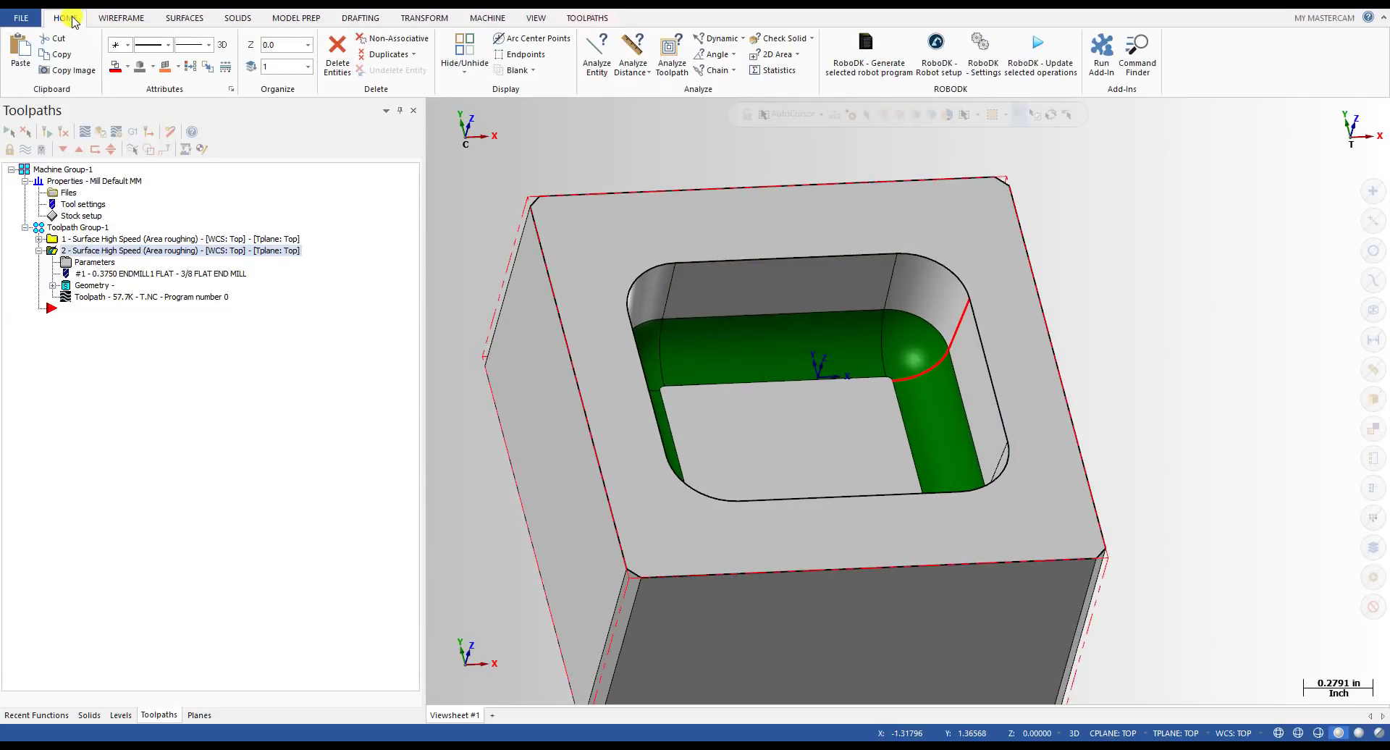
{"action": "scroll", "coordinate": [732, 323], "scroll_direction": "down", "scroll_amount": 2}
{"action": "key", "text": "alt+1"}
{"action": "scroll", "coordinate": [790, 384], "scroll_direction": "up", "scroll_amount": 2}
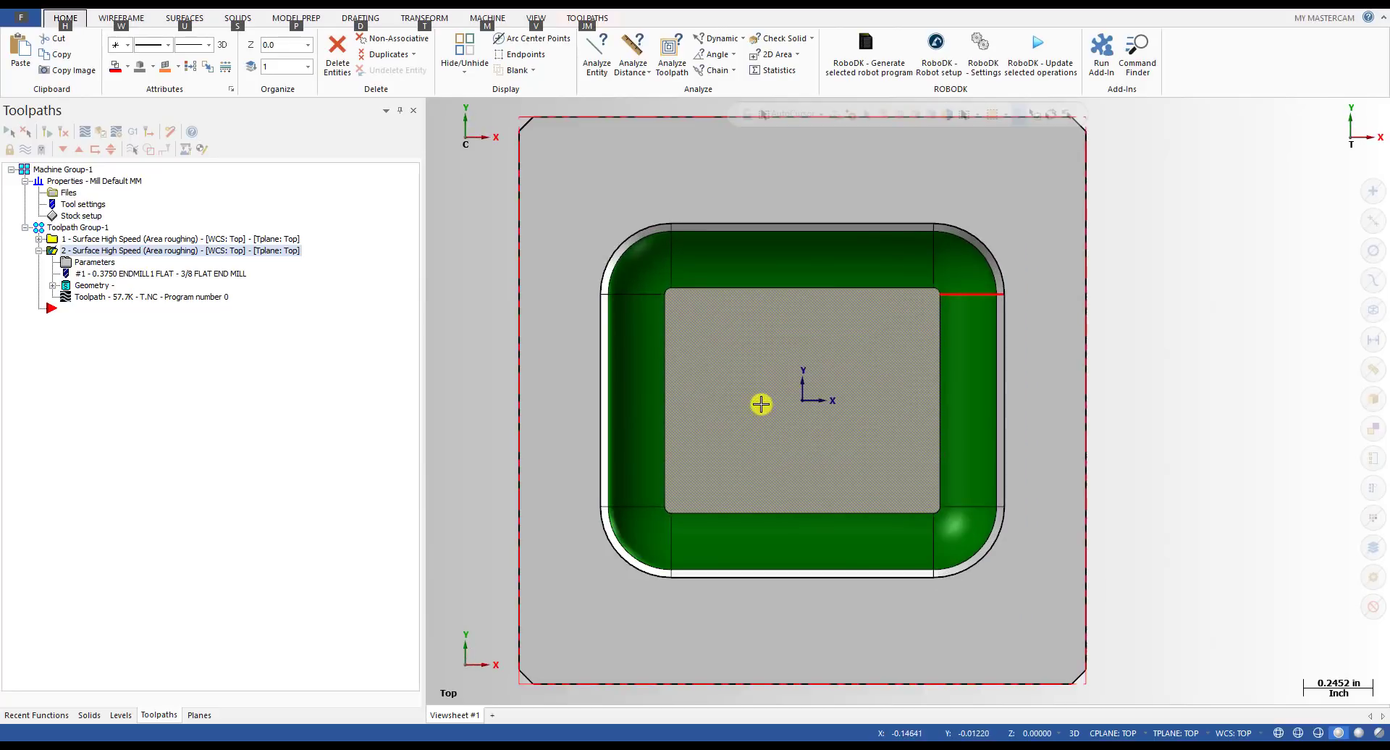
{"action": "middle_click_drag", "start_coordinate": [756, 402], "coordinate": [791, 343]}
{"action": "scroll", "coordinate": [552, 416], "scroll_direction": "up", "scroll_amount": 1}
{"action": "scroll", "coordinate": [552, 416], "scroll_direction": "down", "scroll_amount": 2}
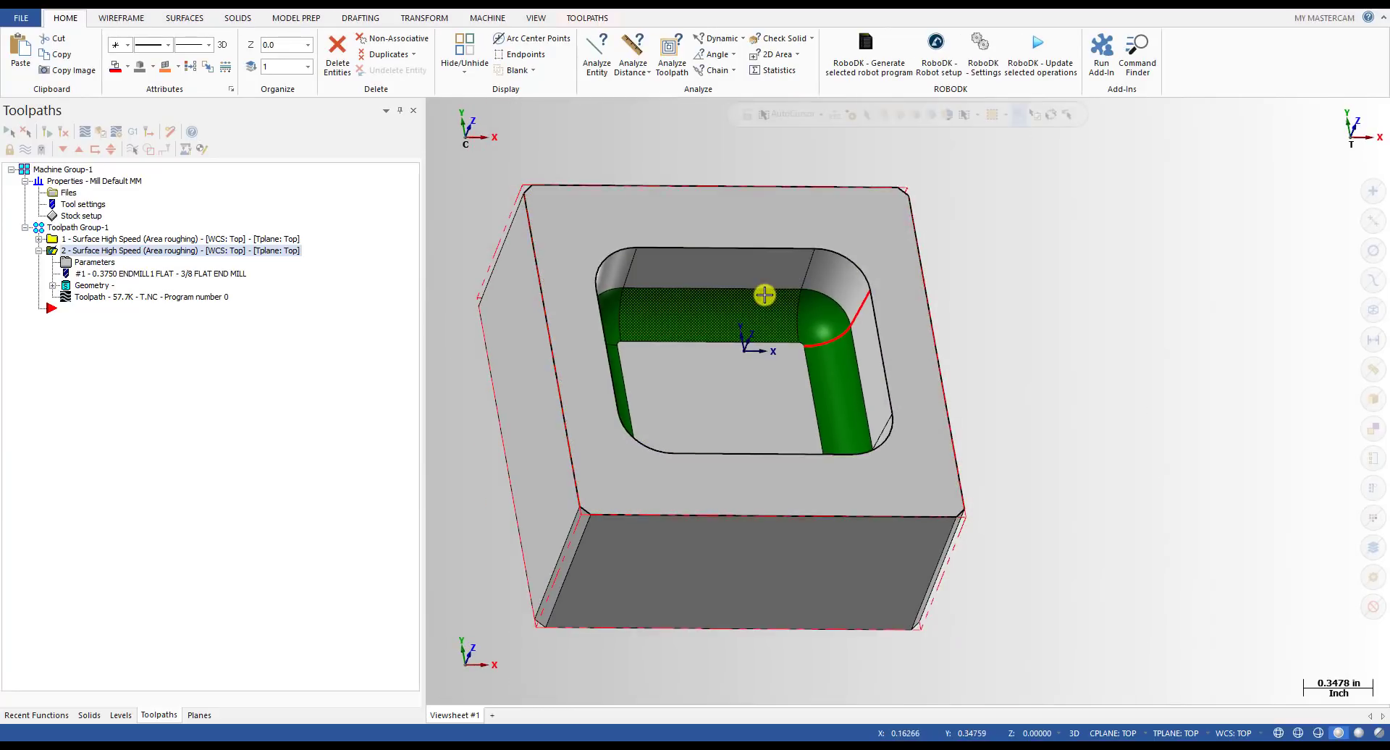
{"action": "middle_click_drag", "start_coordinate": [764, 295], "coordinate": [806, 317]}
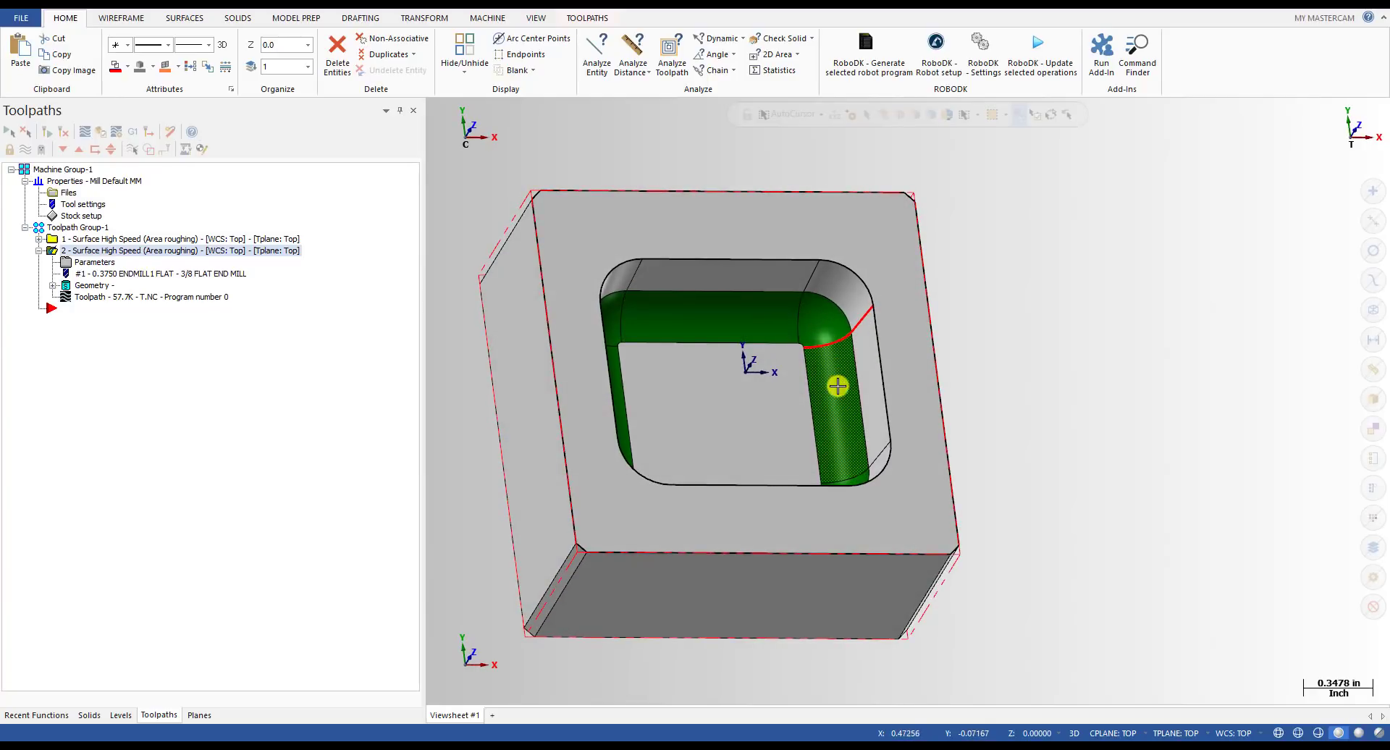
{"action": "middle_click_drag", "start_coordinate": [838, 386], "coordinate": [750, 354]}
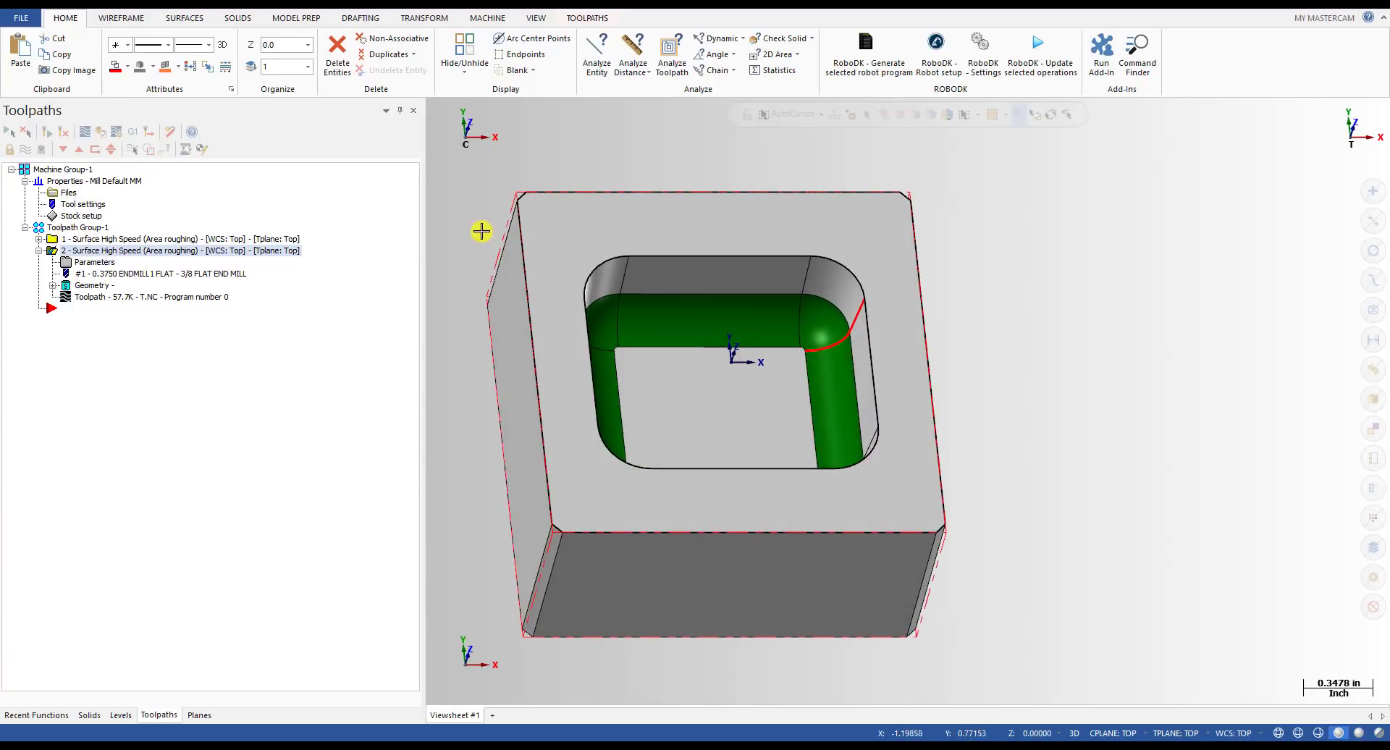
- Run Analyze Dynamic on the pocket's back wall to check its taper angle
{"action": "left_click", "coordinate": [714, 45]}
{"action": "scroll", "coordinate": [833, 311], "scroll_direction": "up", "scroll_amount": 3}
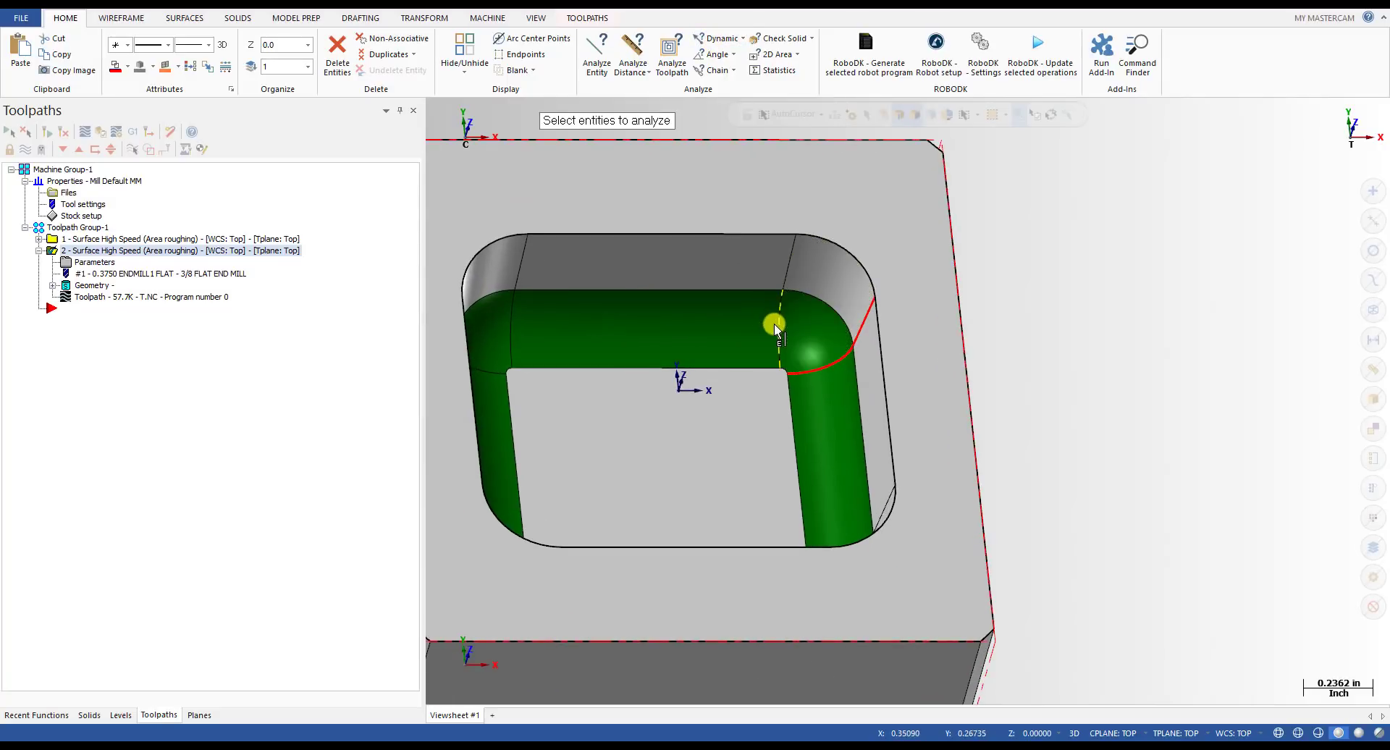
{"action": "scroll", "coordinate": [658, 323], "scroll_direction": "down", "scroll_amount": 1}
{"action": "scroll", "coordinate": [606, 319], "scroll_direction": "up", "scroll_amount": 6}
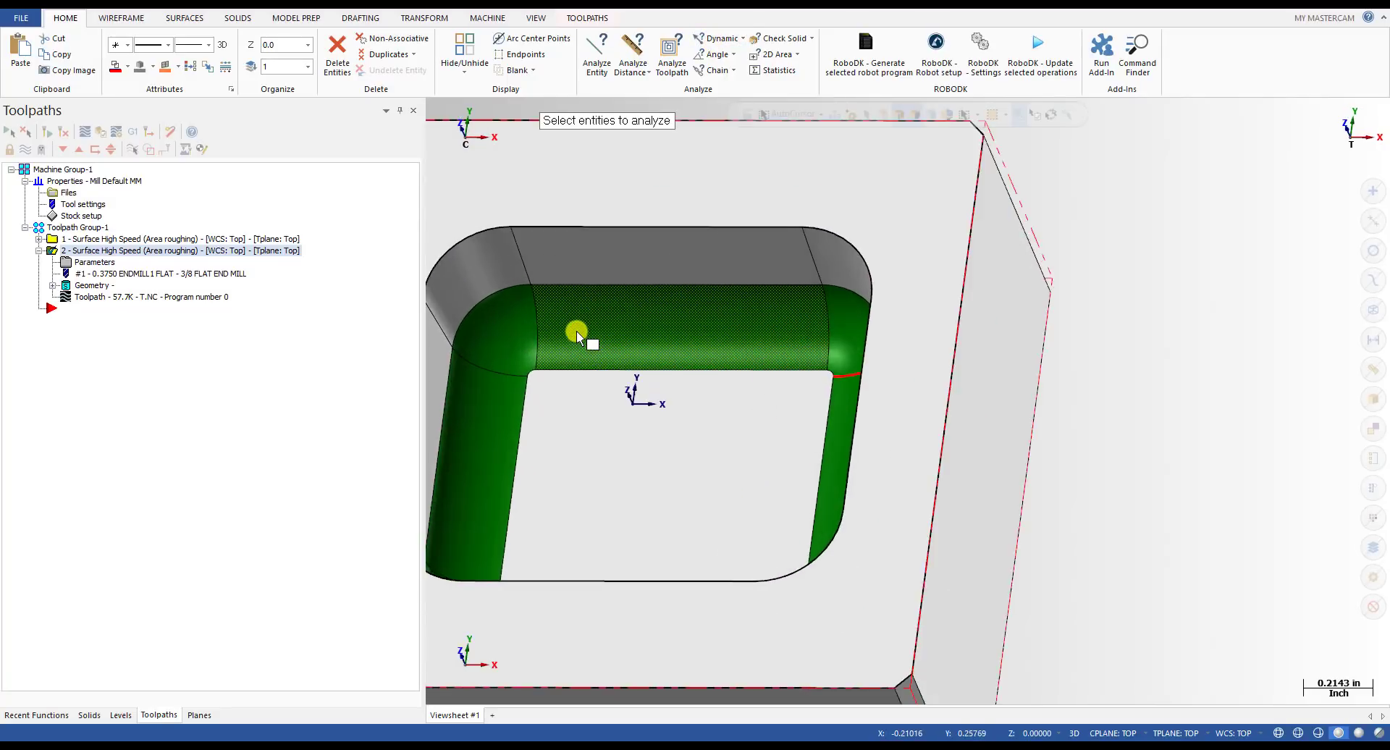
{"action": "scroll", "coordinate": [778, 235], "scroll_direction": "down", "scroll_amount": 3}
{"action": "scroll", "coordinate": [664, 217], "scroll_direction": "up", "scroll_amount": 1}
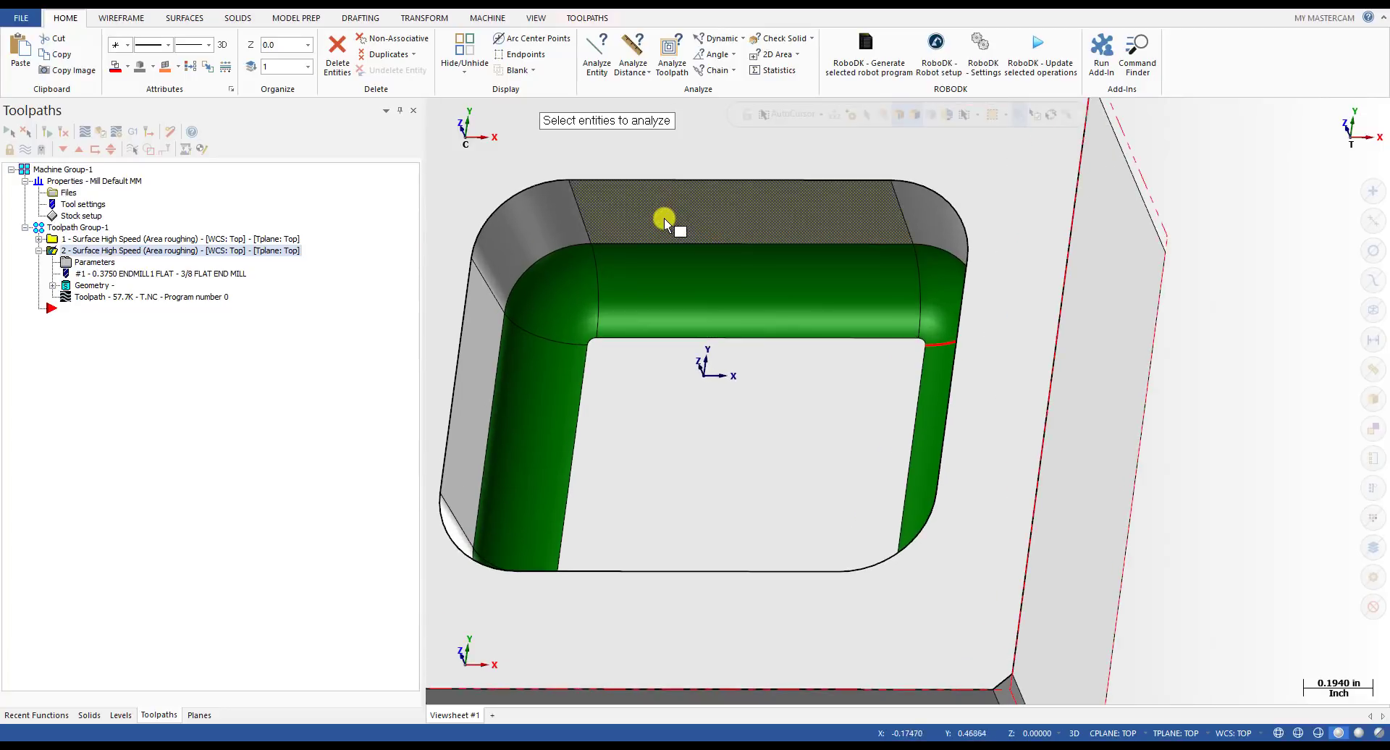
{"action": "left_click", "coordinate": [708, 203]}
{"action": "left_click", "coordinate": [696, 211]}
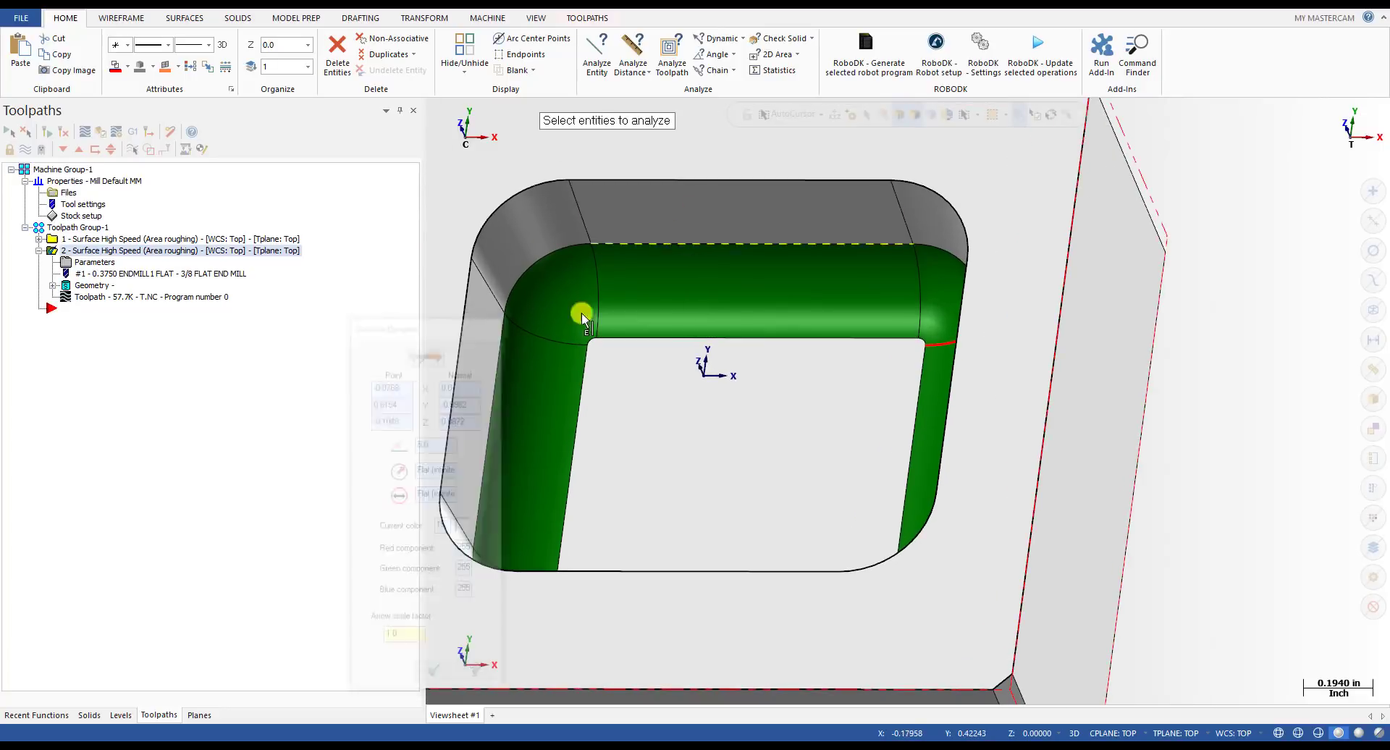
{"action": "left_click", "coordinate": [611, 232]}
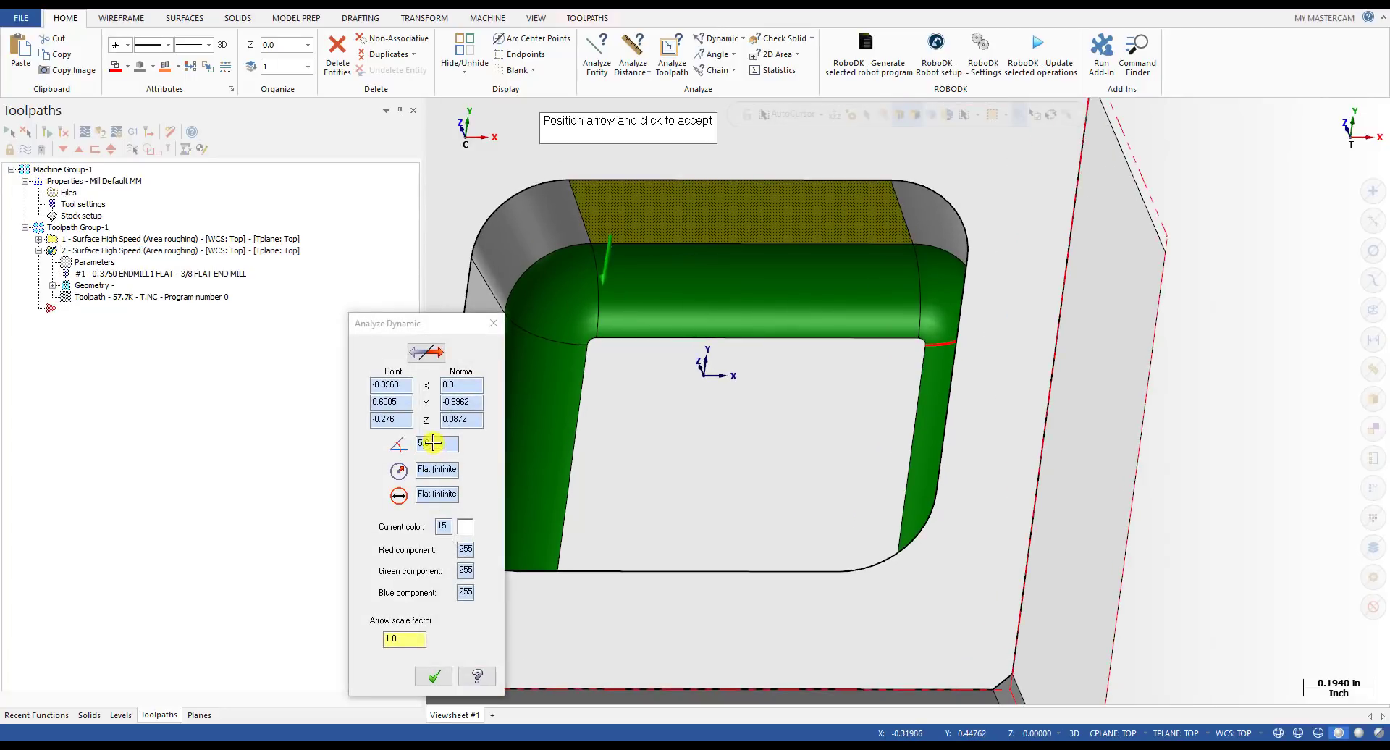
{"action": "left_click", "coordinate": [593, 301]}
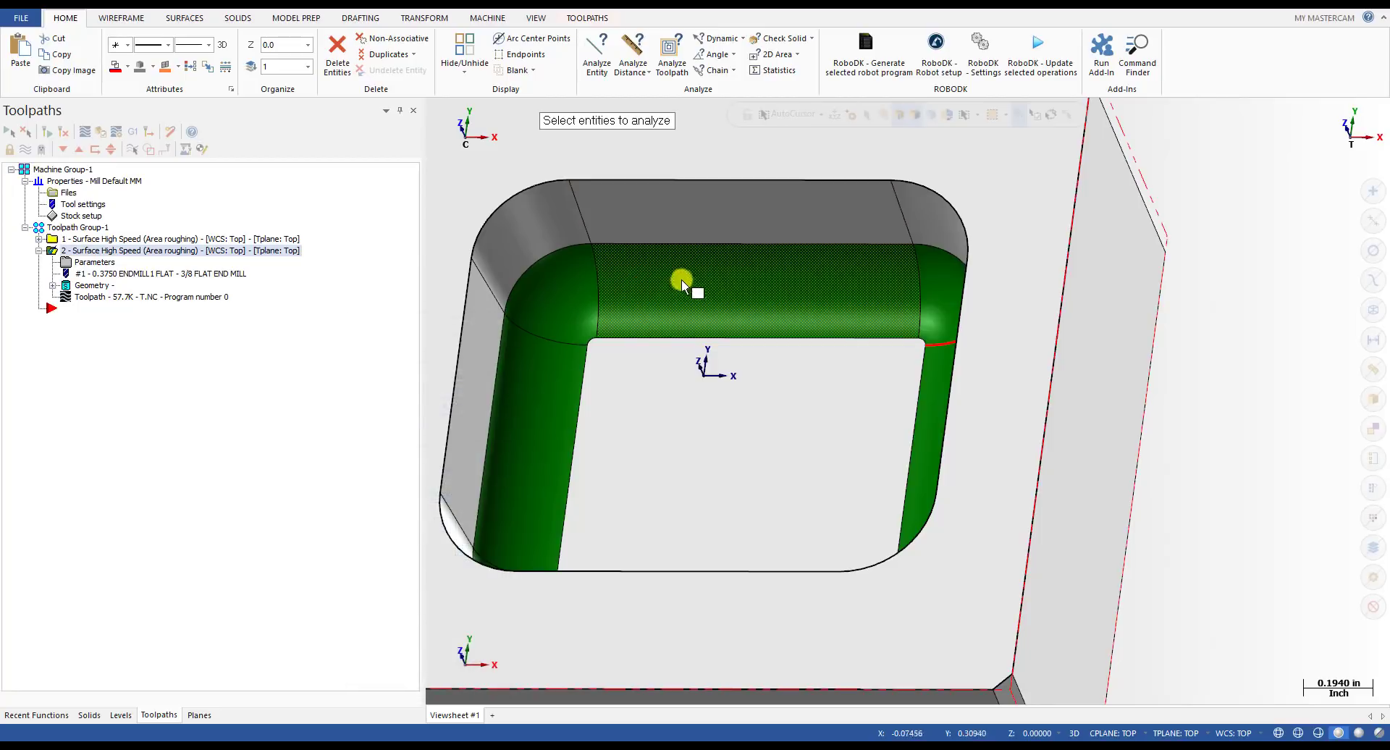
- Analyze the green floor fillet along the pocket's back wall for its radius and diameter, then end the analysis
{"action": "middle_click_drag", "start_coordinate": [679, 275], "coordinate": [819, 317]}
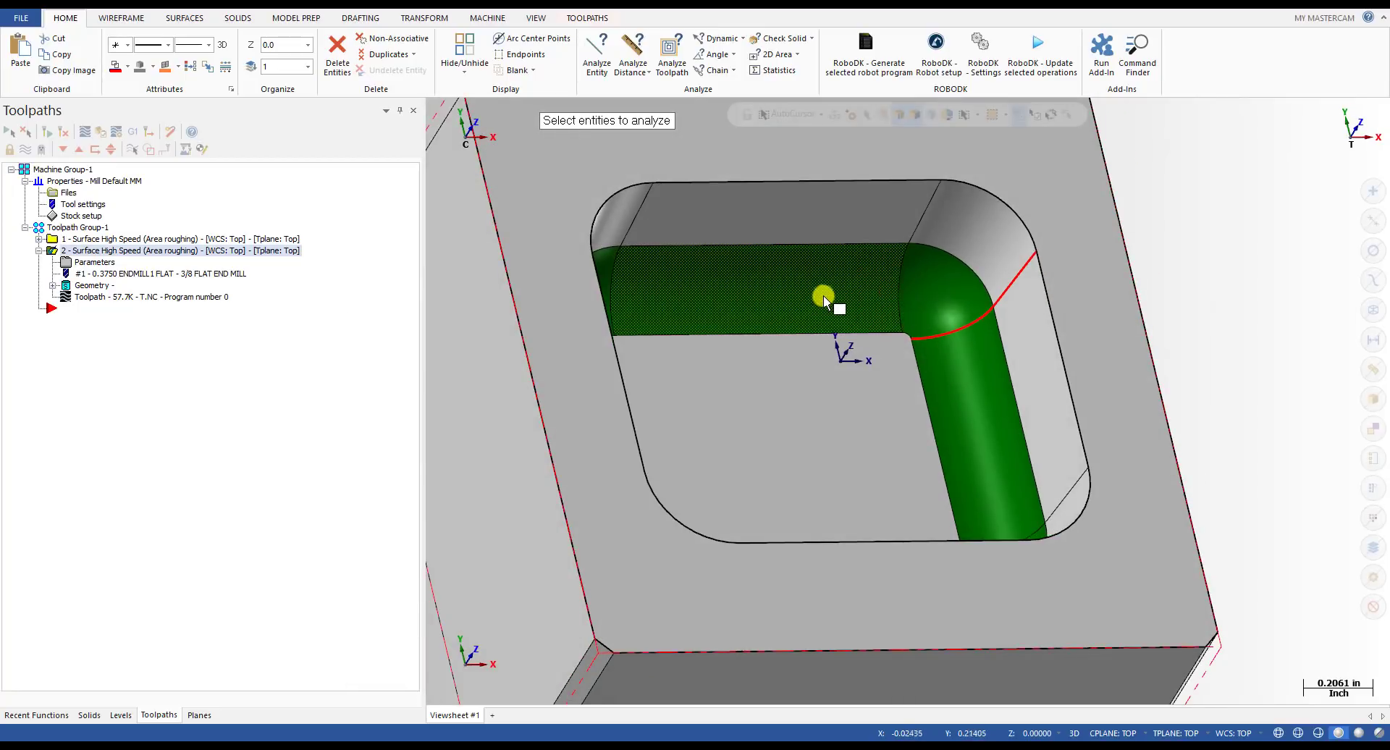
{"action": "middle_click_drag", "start_coordinate": [916, 300], "coordinate": [697, 289]}
{"action": "left_click", "coordinate": [699, 289]}
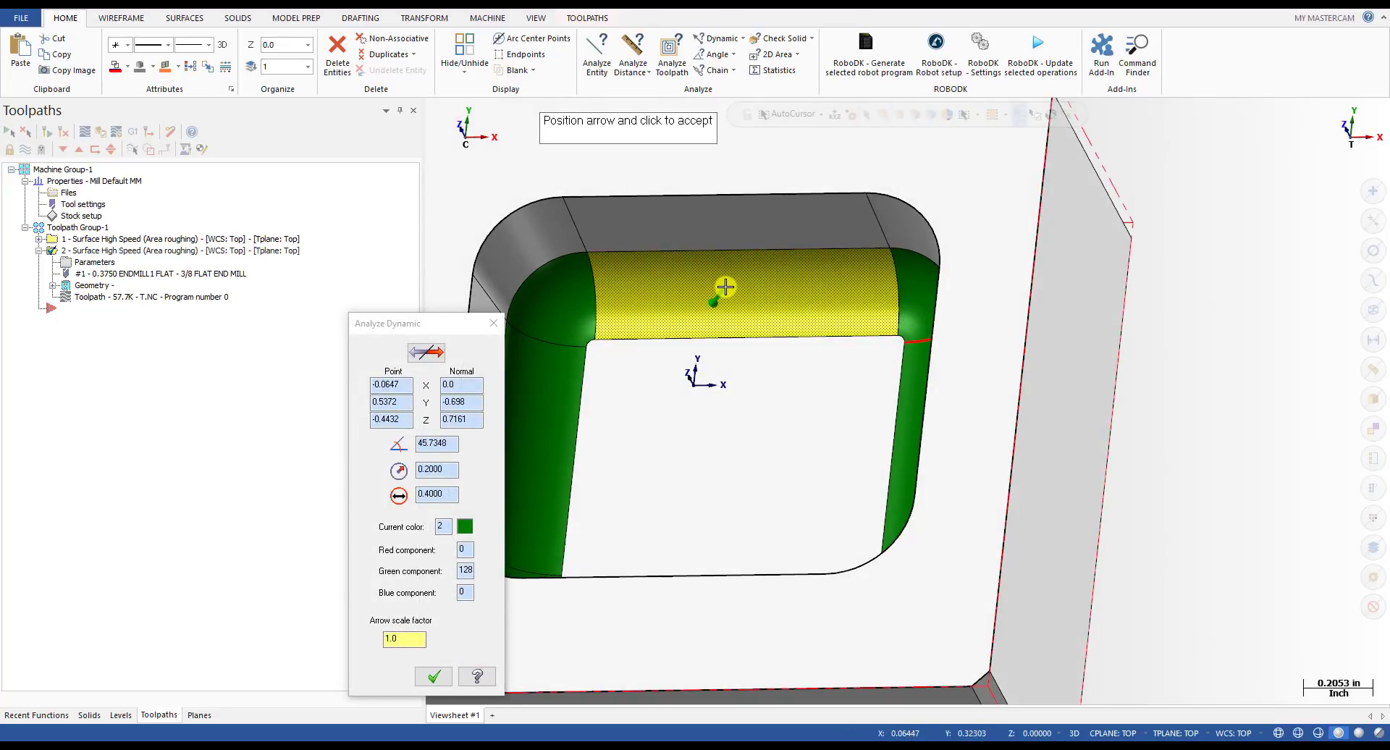
{"action": "double_click", "coordinate": [451, 467]}
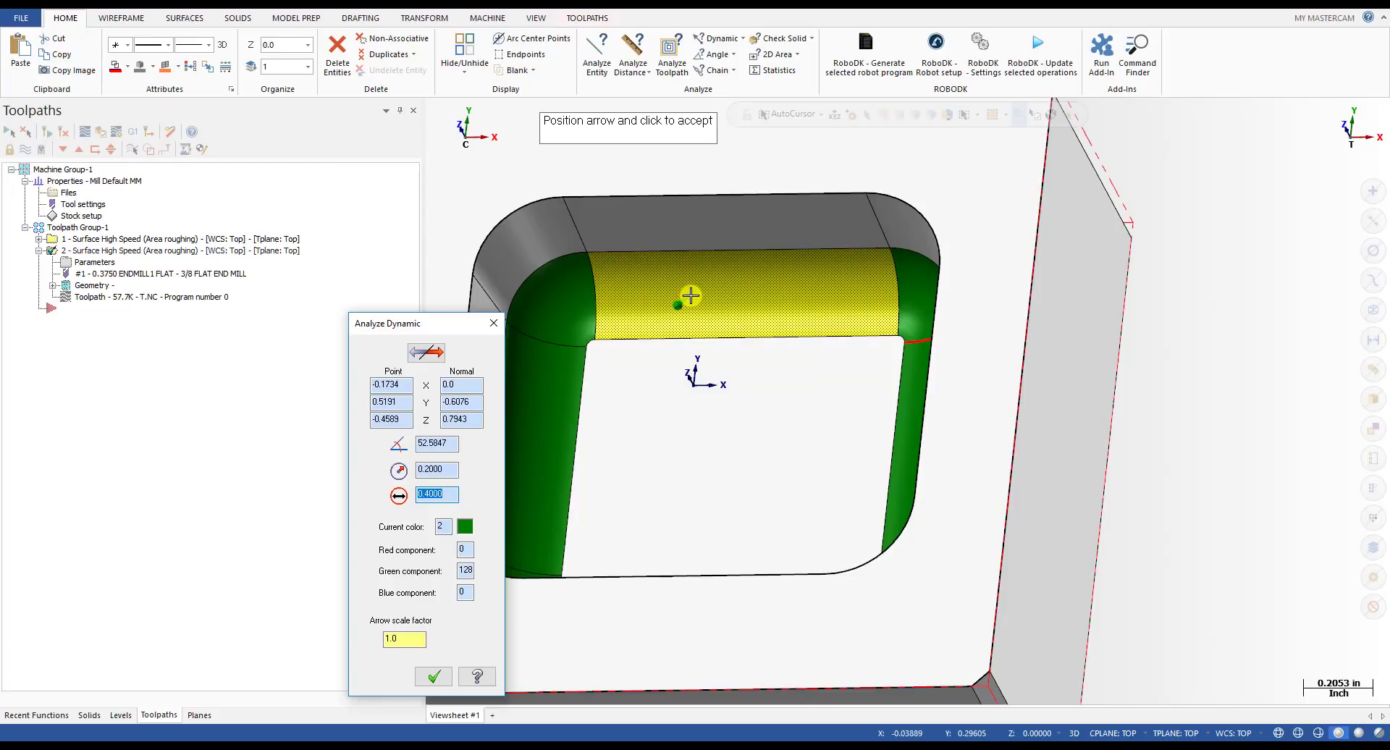
{"action": "key", "text": "Escape"}
- Delete the second area roughing operation and expand the remaining one in the operation tree
{"action": "middle_click_drag", "start_coordinate": [674, 310], "coordinate": [708, 285]}
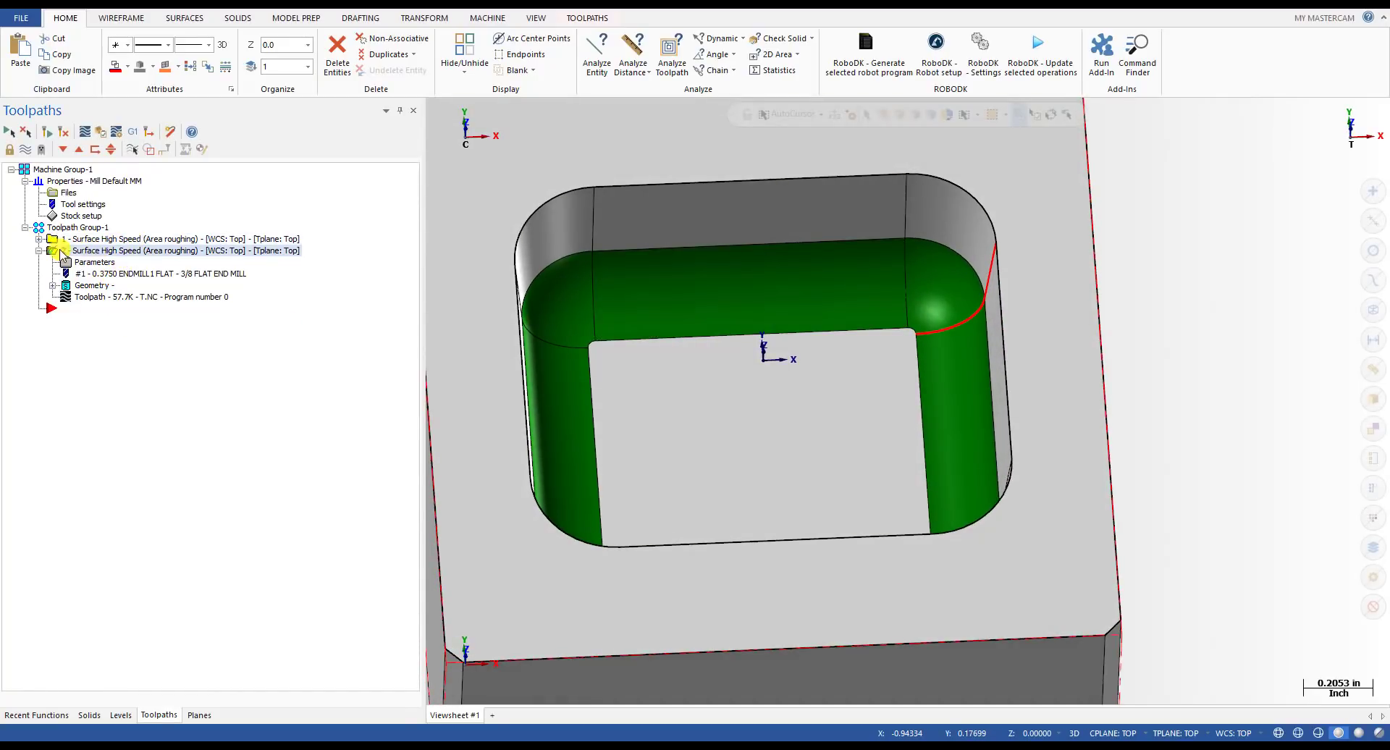
{"action": "left_click", "coordinate": [97, 253]}
{"action": "key", "text": "Delete"}
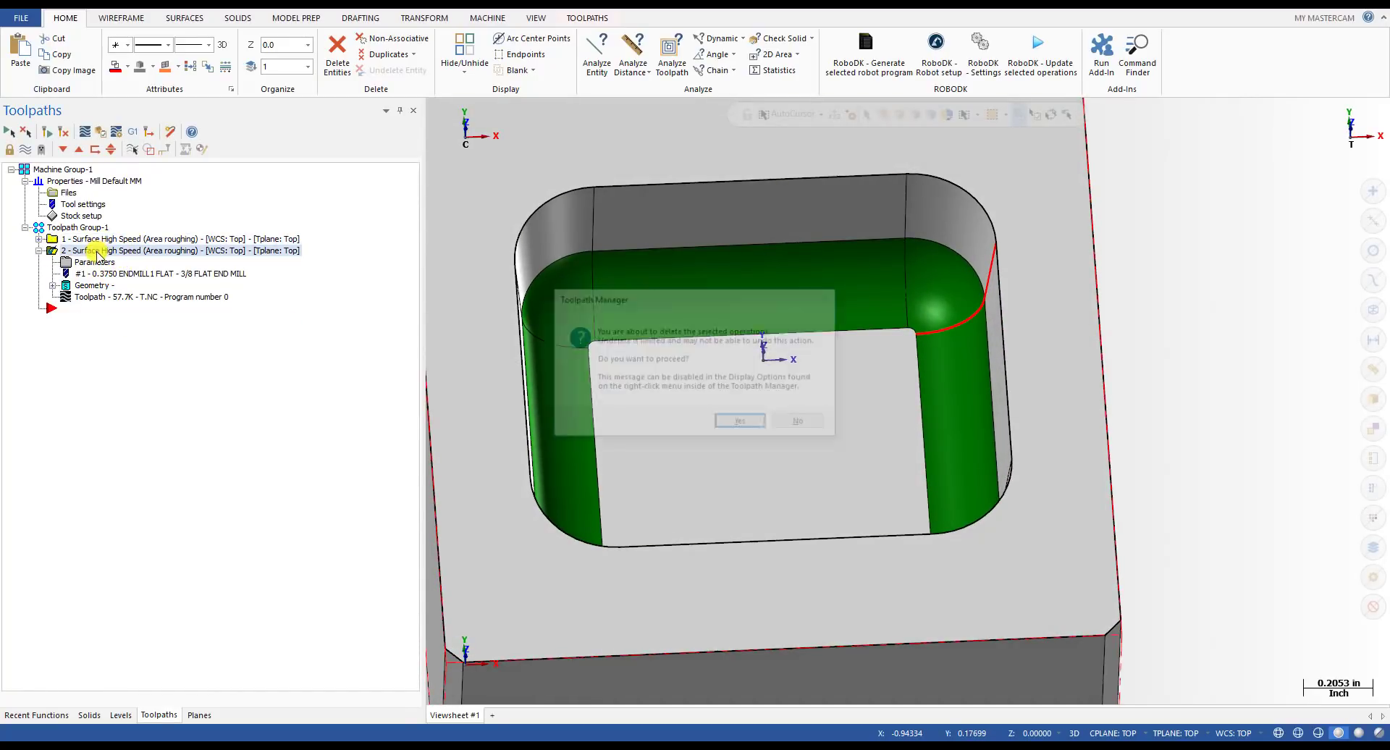
{"action": "key", "text": "Return"}
{"action": "scroll", "coordinate": [753, 355], "scroll_direction": "down", "scroll_amount": 3}
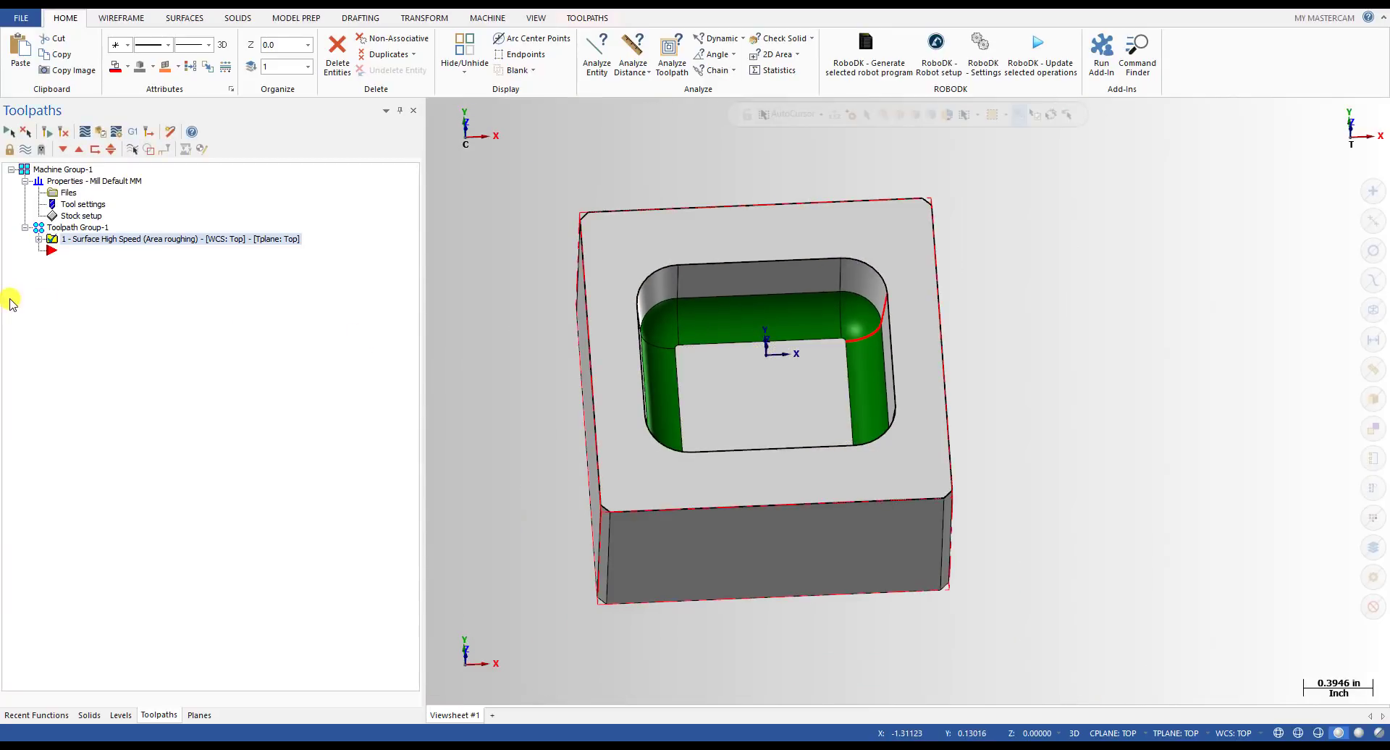
{"action": "left_click", "coordinate": [39, 239]}
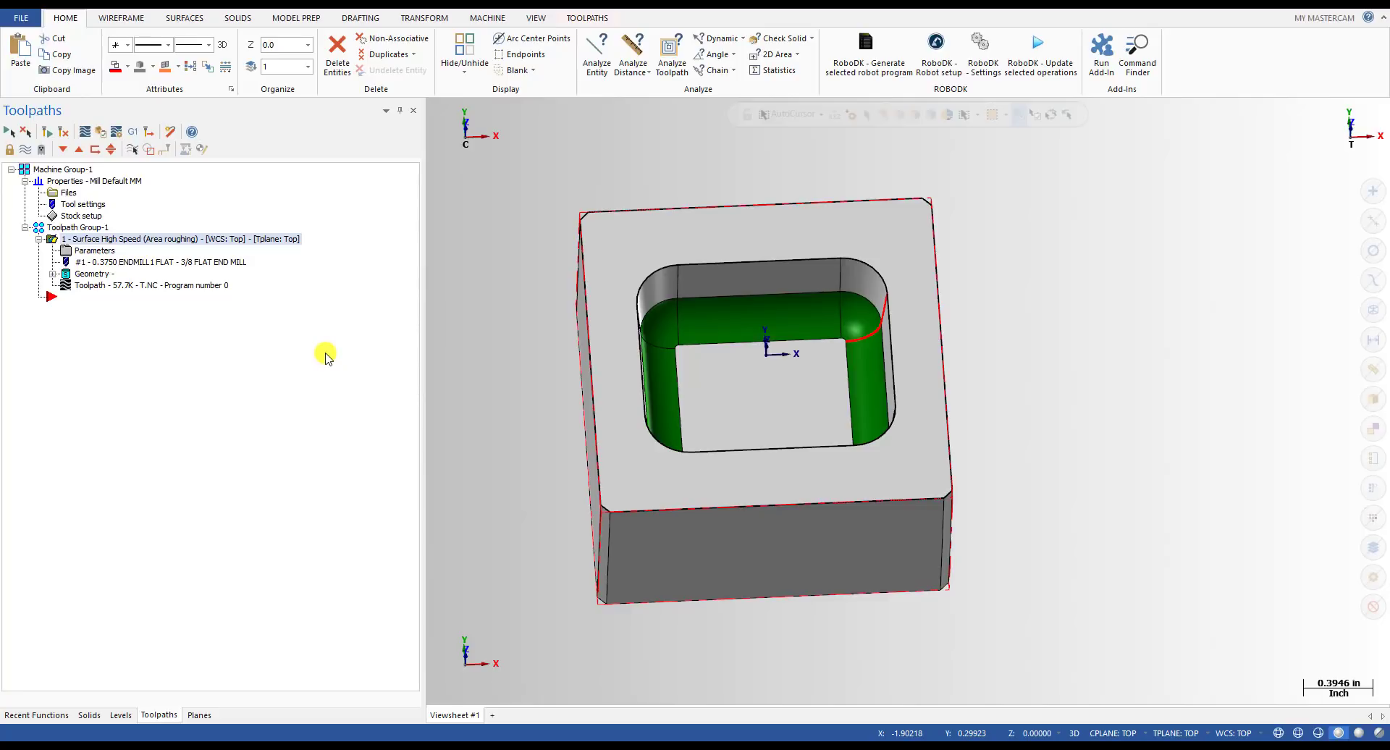
- Backplot the area roughing toolpath, scrub through the tool motion inside the pocket, and close the backplot
{"action": "scroll", "coordinate": [549, 320], "scroll_direction": "up", "scroll_amount": 6}
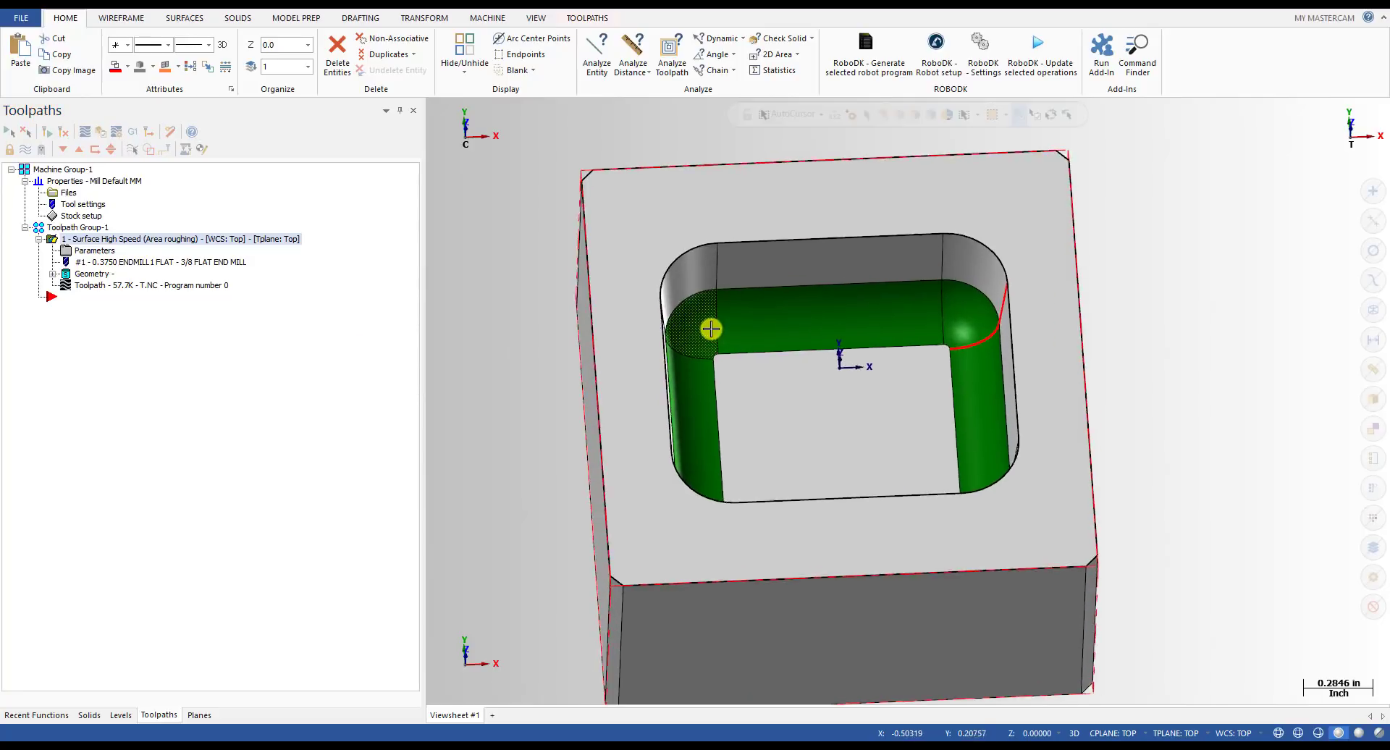
{"action": "middle_click_drag", "start_coordinate": [711, 329], "coordinate": [680, 319]}
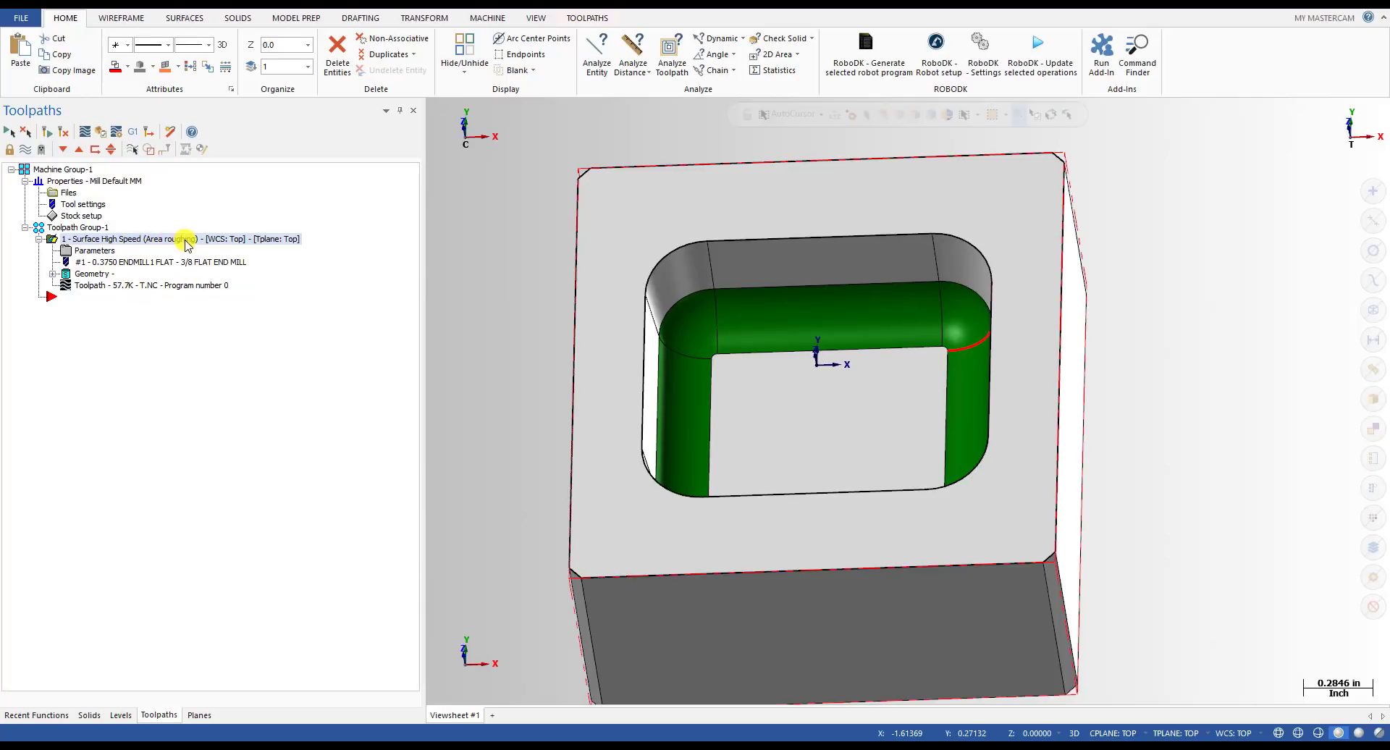
{"action": "left_click", "coordinate": [123, 286]}
{"action": "left_click_drag", "start_coordinate": [655, 125], "coordinate": [862, 114]}
{"action": "middle_click_drag", "start_coordinate": [783, 366], "coordinate": [853, 301]}
{"action": "scroll", "coordinate": [853, 300], "scroll_direction": "down", "scroll_amount": 2}
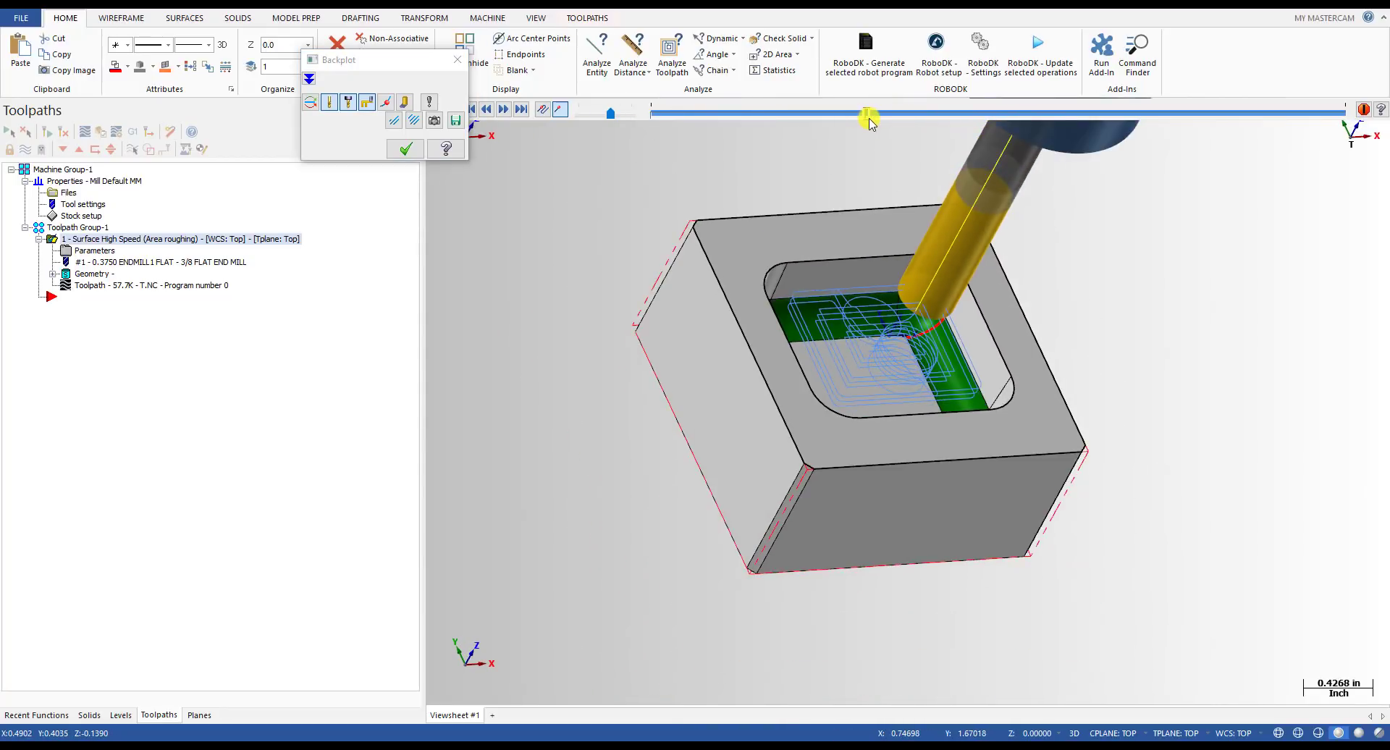
{"action": "left_click_drag", "start_coordinate": [869, 118], "coordinate": [1306, 114]}
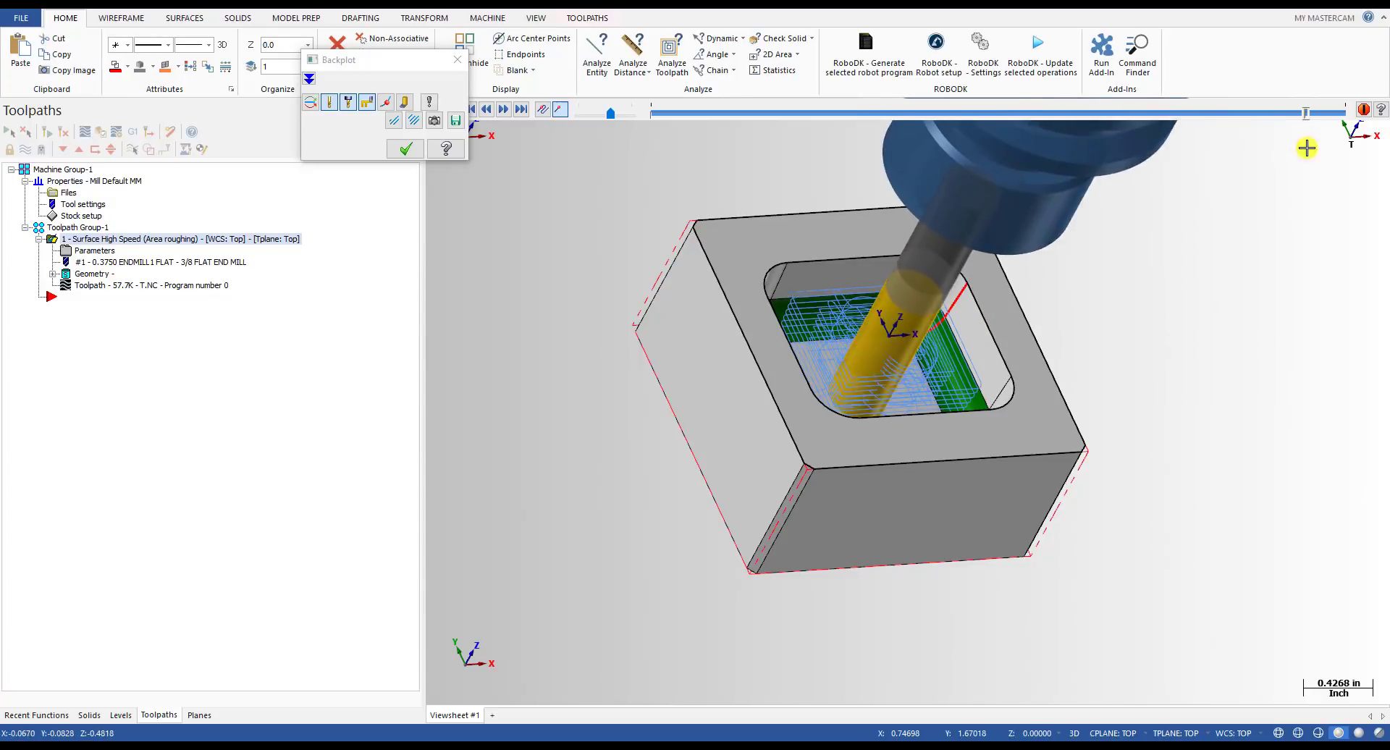
{"action": "middle_click_drag", "start_coordinate": [1142, 187], "coordinate": [788, 292]}
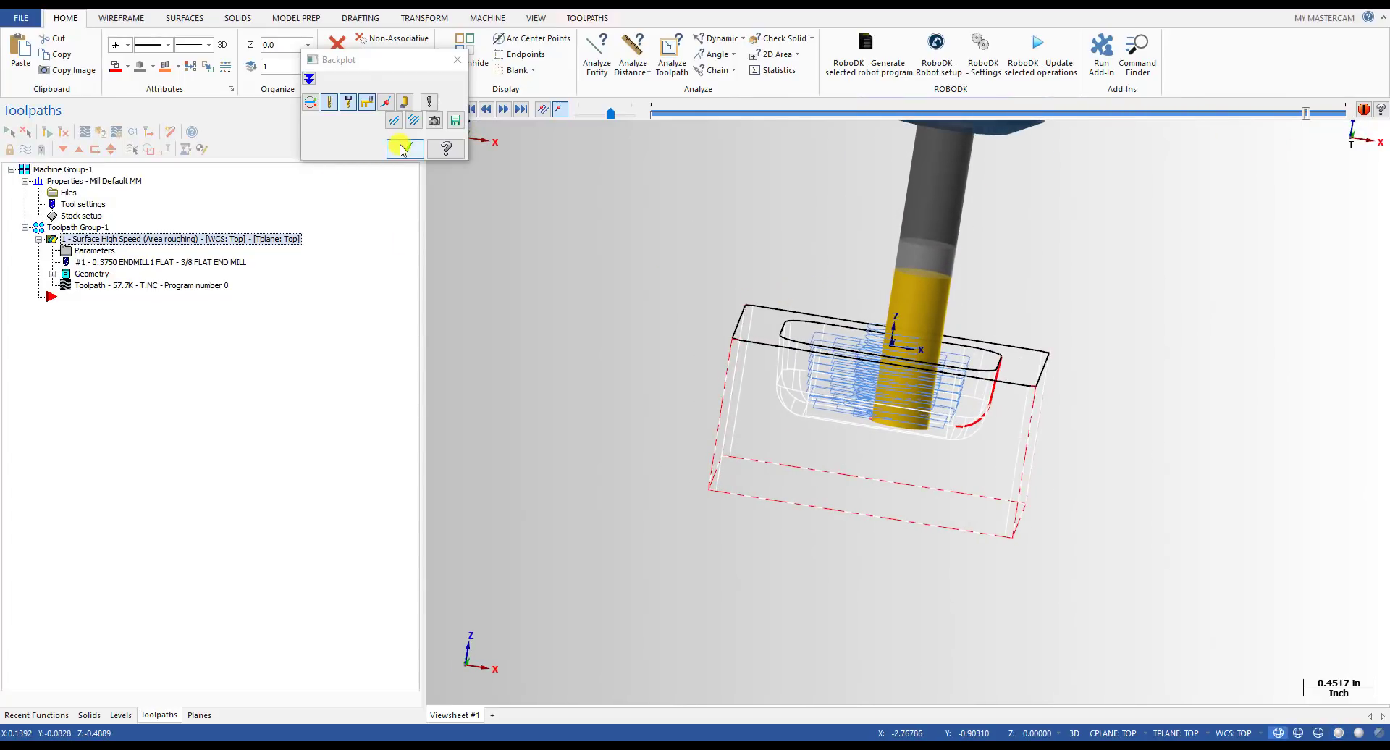
{"action": "left_click", "coordinate": [404, 149]}
- Duplicate the area roughing operation as a second operation and collapse the first one
{"action": "mouse_move", "coordinate": [546, 359]}
{"action": "middle_mouse_down"}
{"action": "mouse_move", "coordinate": [602, 413]}
{"action": "mouse_move", "coordinate": [156, 238]}
{"action": "middle_mouse_up"}
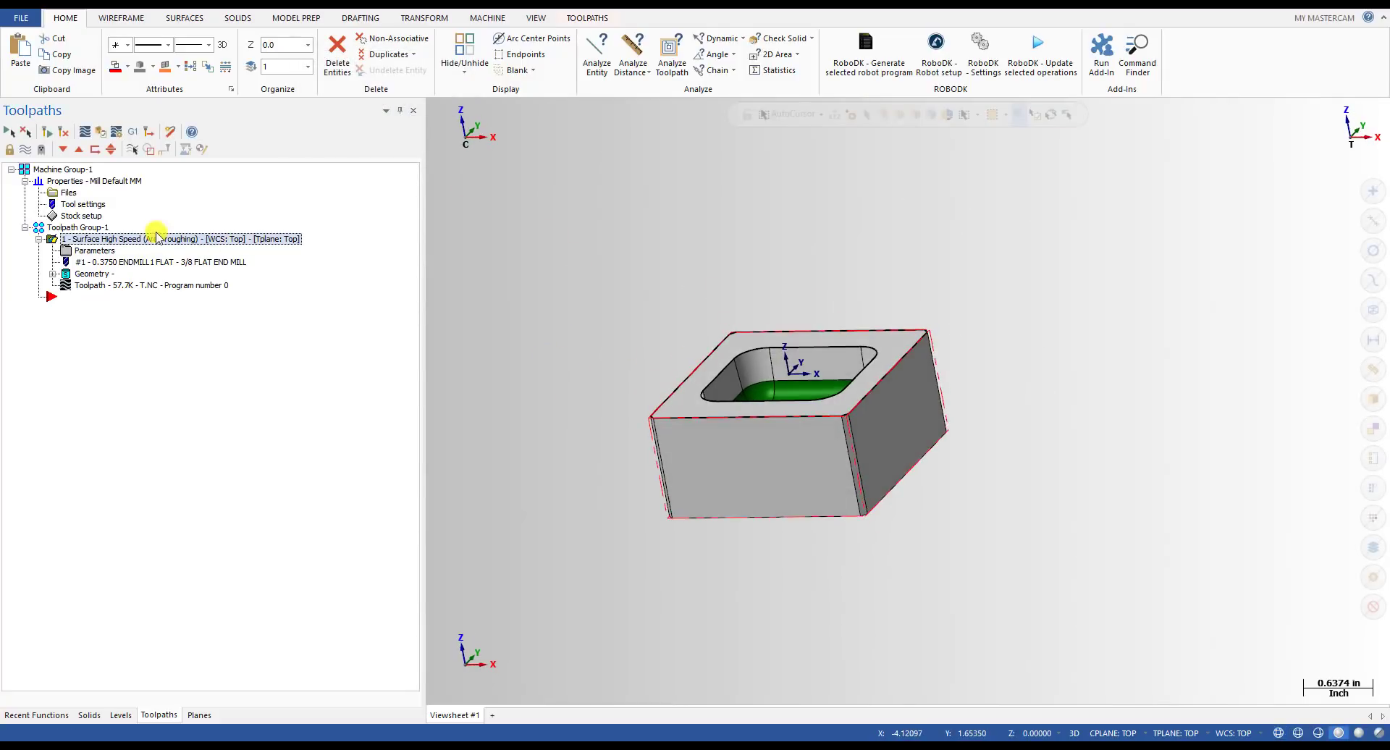
{"action": "key", "text": "ctrl+c"}
{"action": "key", "text": "ctrl+v"}
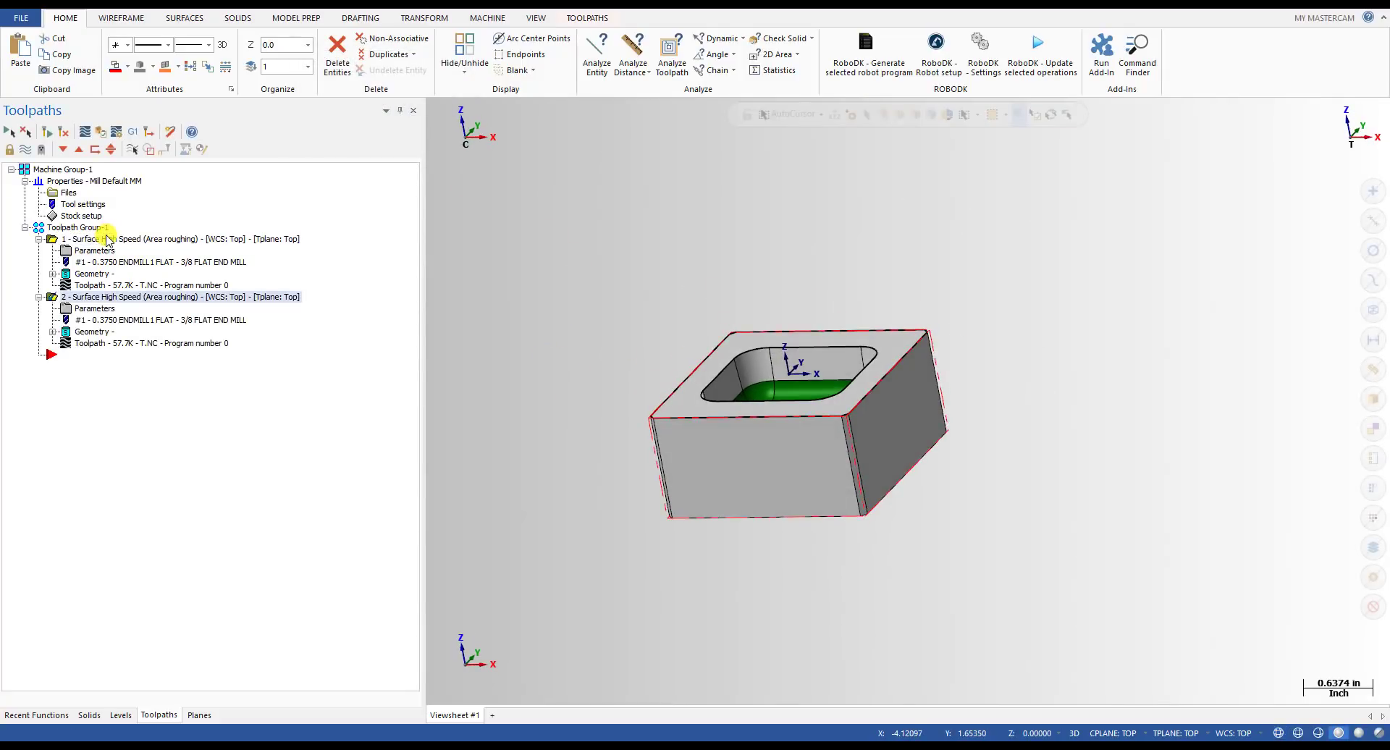
{"action": "left_click", "coordinate": [39, 239]}
- Run Analyze Dynamic on the pocket's back floor fillet to recheck its radius
{"action": "scroll", "coordinate": [627, 315], "scroll_direction": "down", "scroll_amount": 1}
{"action": "middle_click_drag", "start_coordinate": [628, 316], "coordinate": [903, 388]}
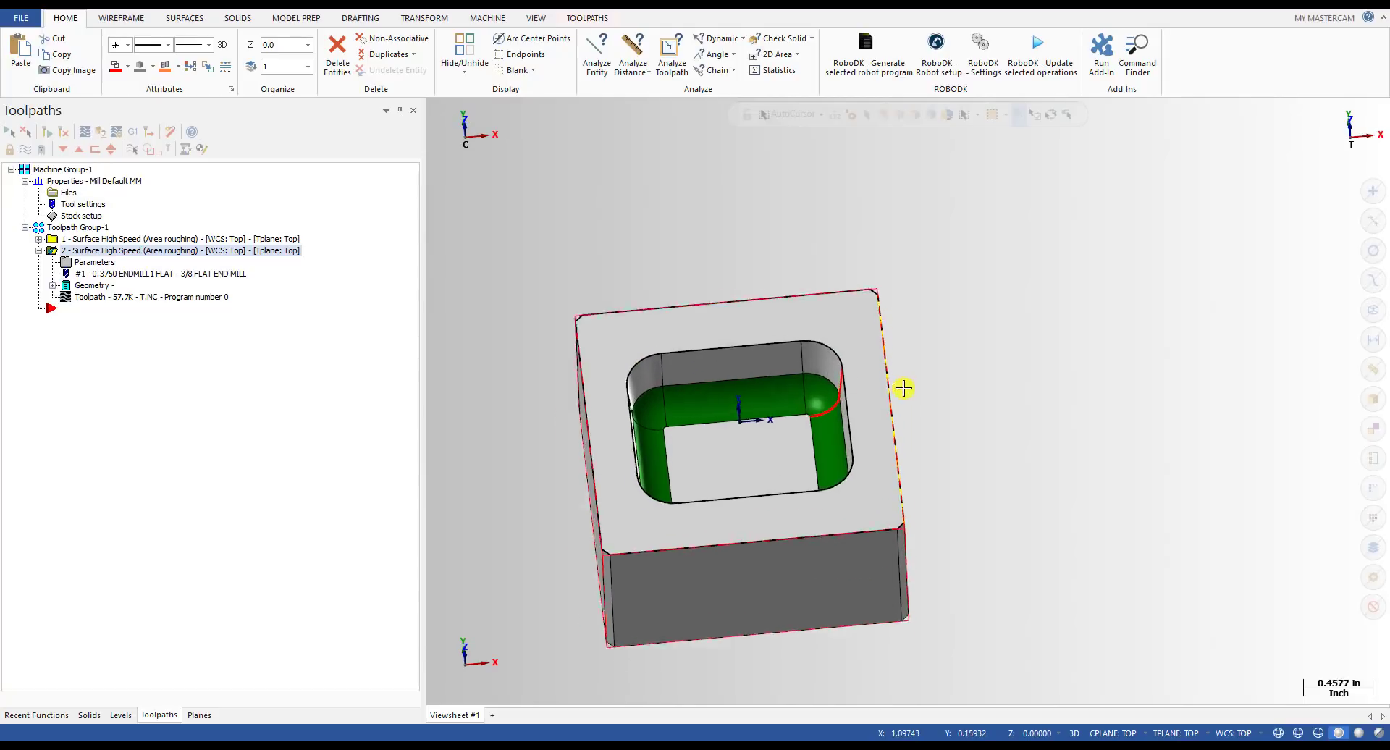
{"action": "scroll", "coordinate": [903, 388], "scroll_direction": "up", "scroll_amount": 2}
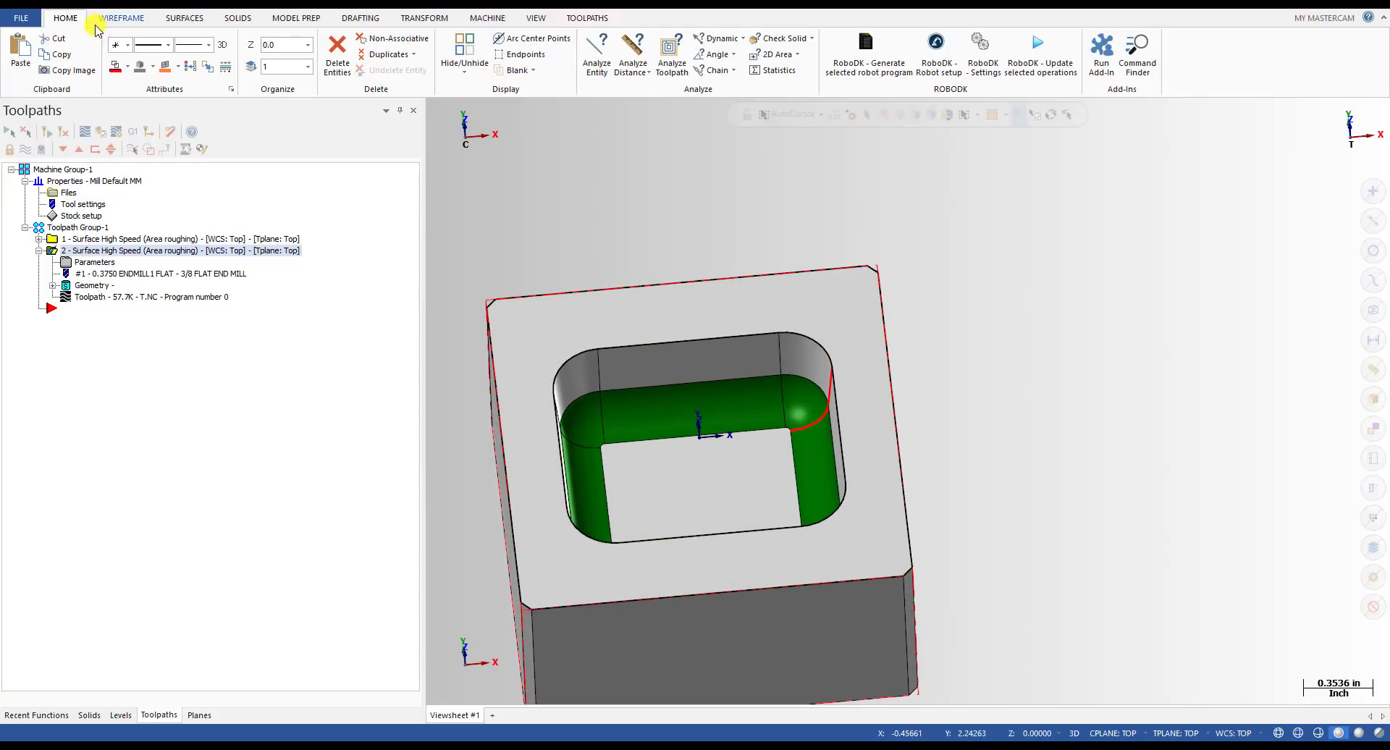
{"action": "left_click", "coordinate": [717, 40]}
{"action": "scroll", "coordinate": [689, 412], "scroll_direction": "up", "scroll_amount": 4}
{"action": "left_click", "coordinate": [773, 387]}
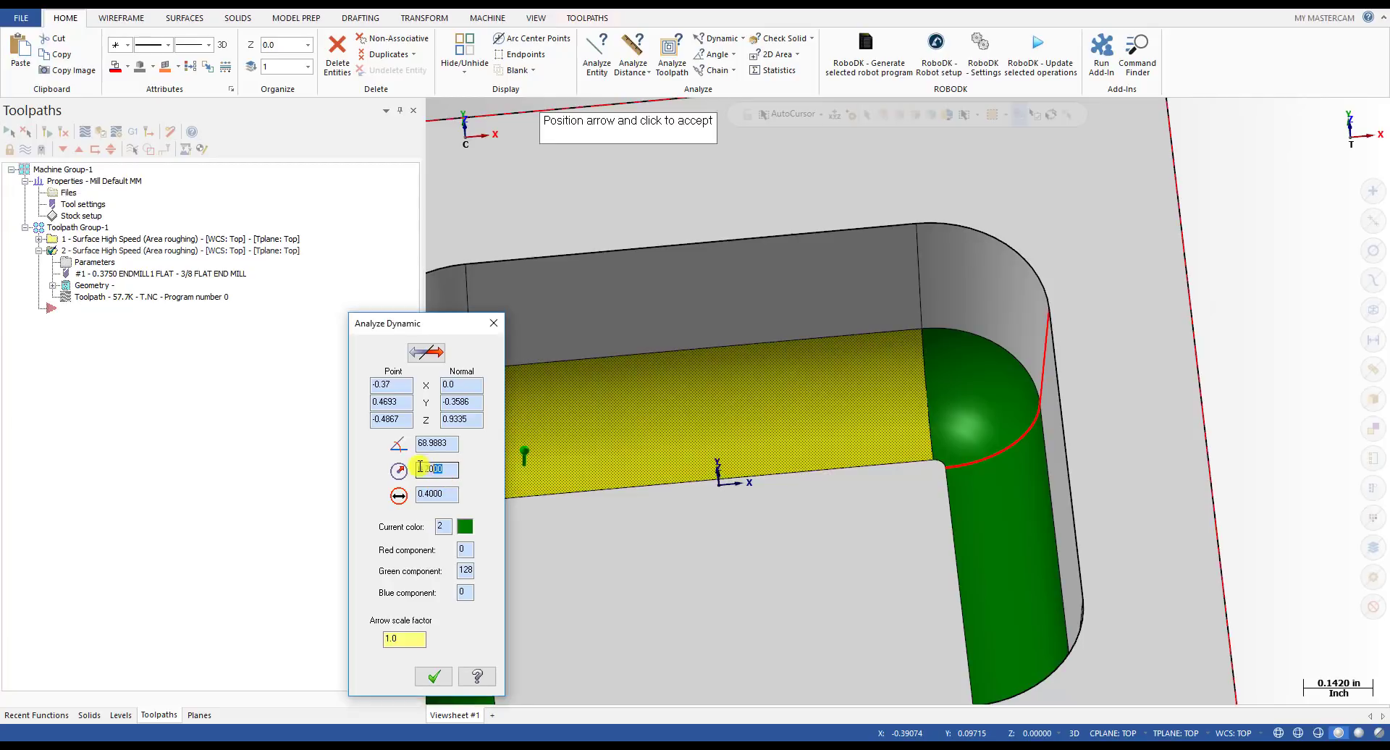
- Assign the 1/2 ball mill as the tool for the second area roughing operation
{"action": "left_click", "coordinate": [799, 354]}
{"action": "left_click", "coordinate": [87, 263]}
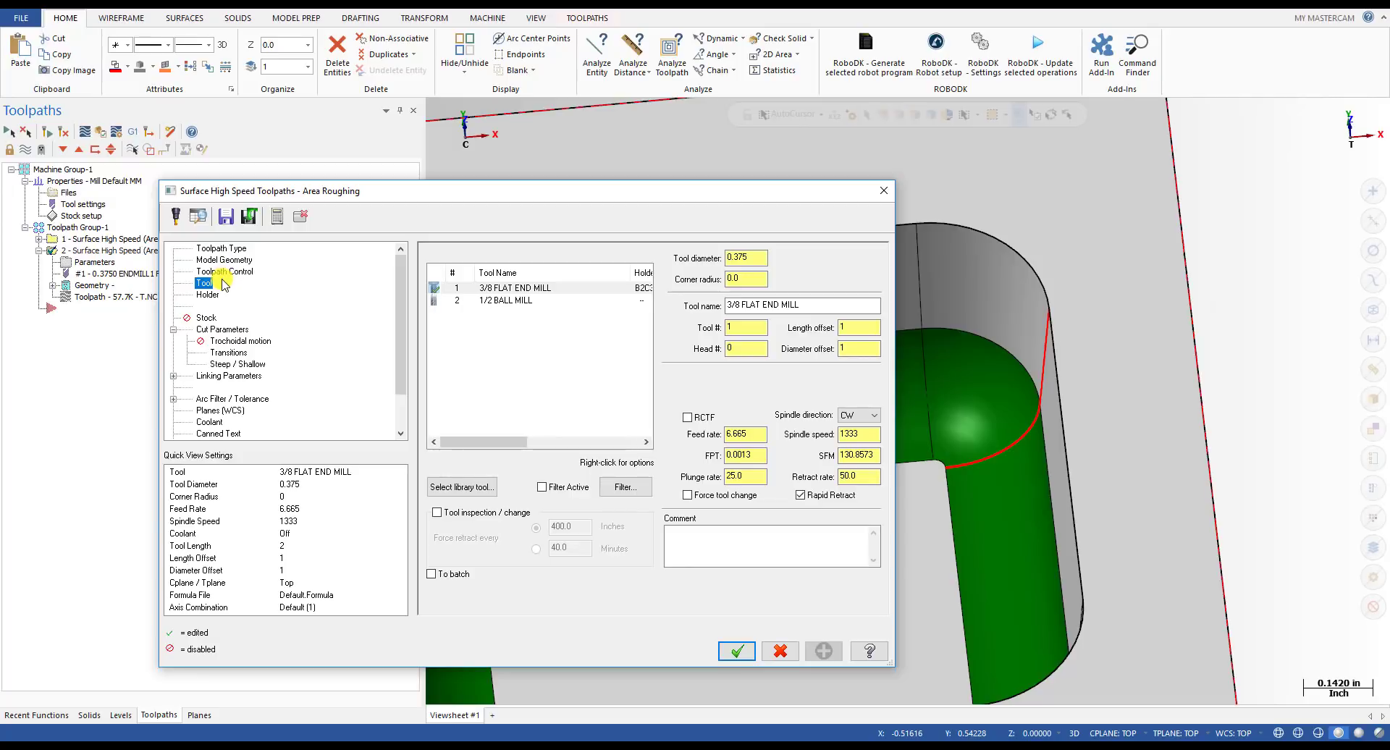
{"action": "left_click", "coordinate": [516, 301]}
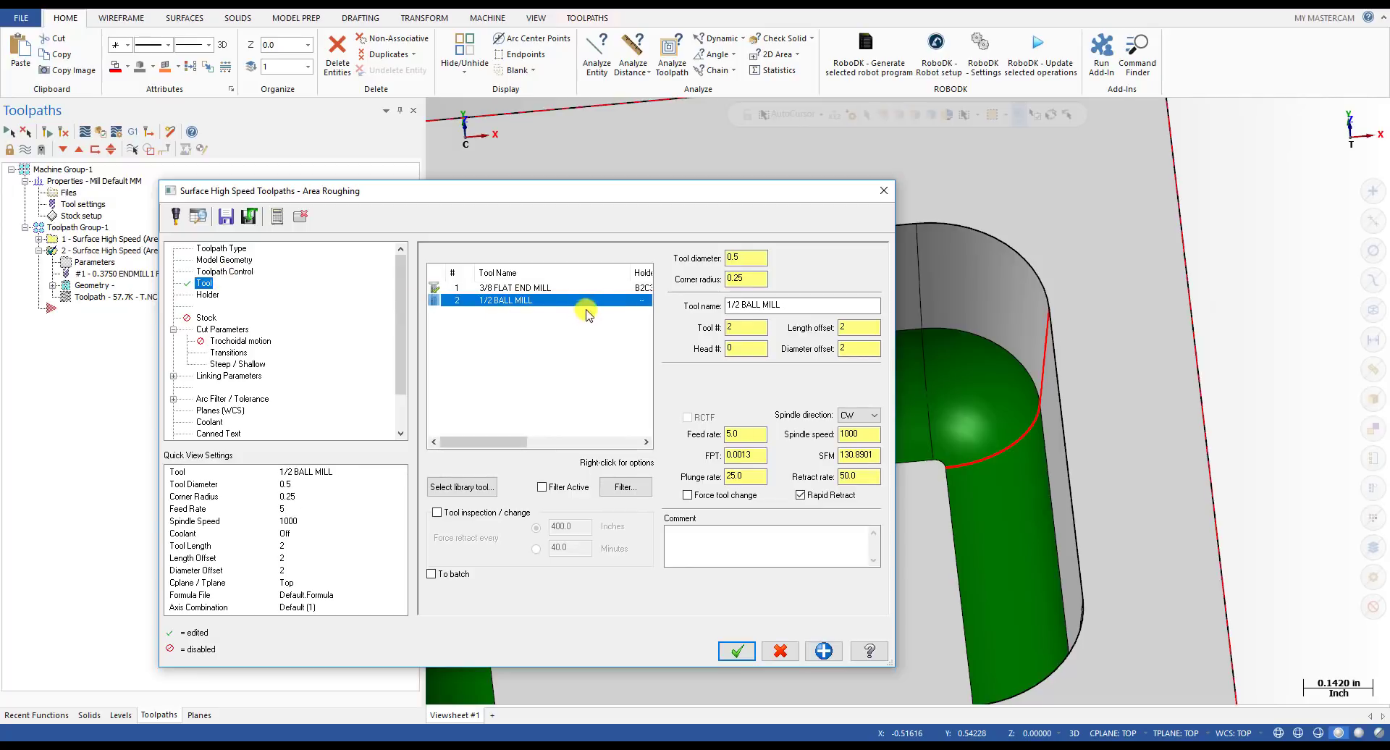
{"action": "left_click_drag", "start_coordinate": [632, 273], "coordinate": [569, 274]}
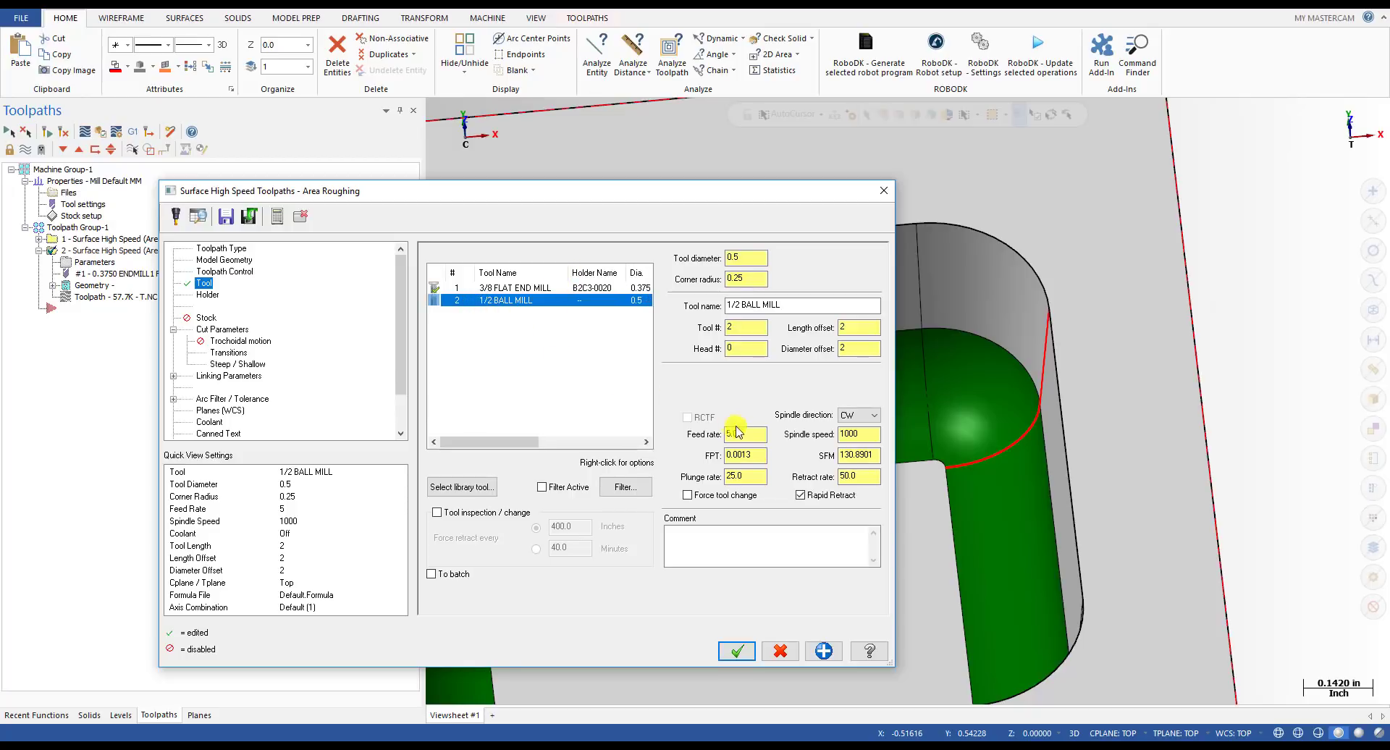
- Set the area roughing stepdown to 0.02 and add cuts with minimum stepdown 0.002 and maximum profile stepover 0.02
{"action": "left_click", "coordinate": [239, 329]}
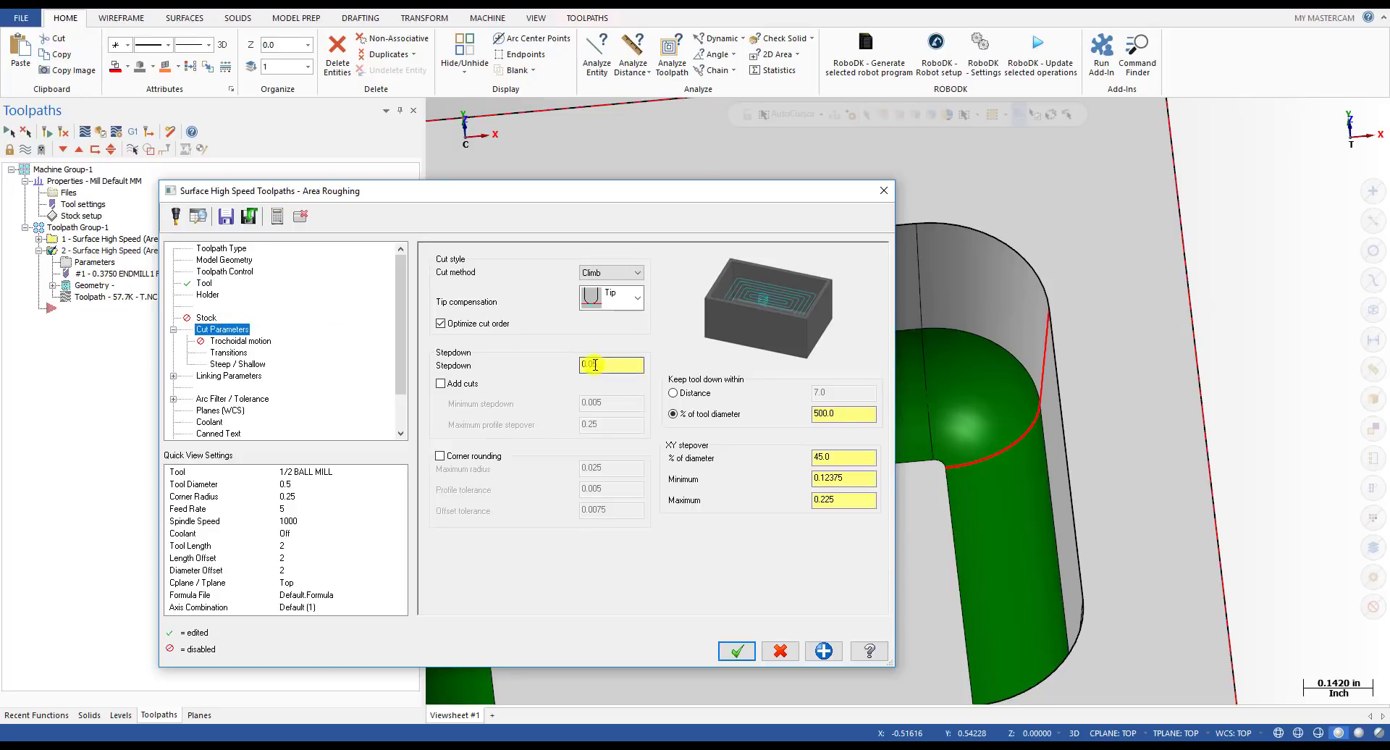
{"action": "left_click", "coordinate": [594, 365]}
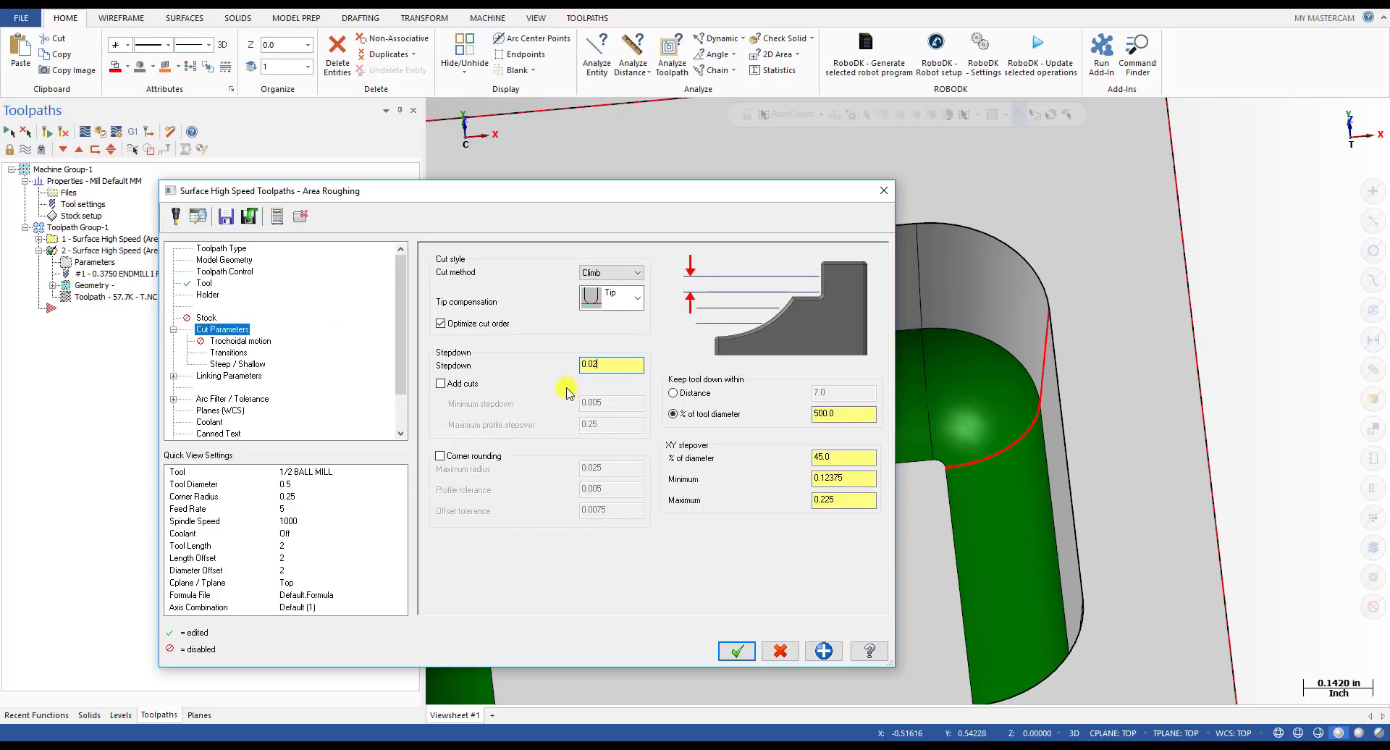
{"action": "left_click", "coordinate": [440, 384]}
{"action": "left_click", "coordinate": [594, 425]}
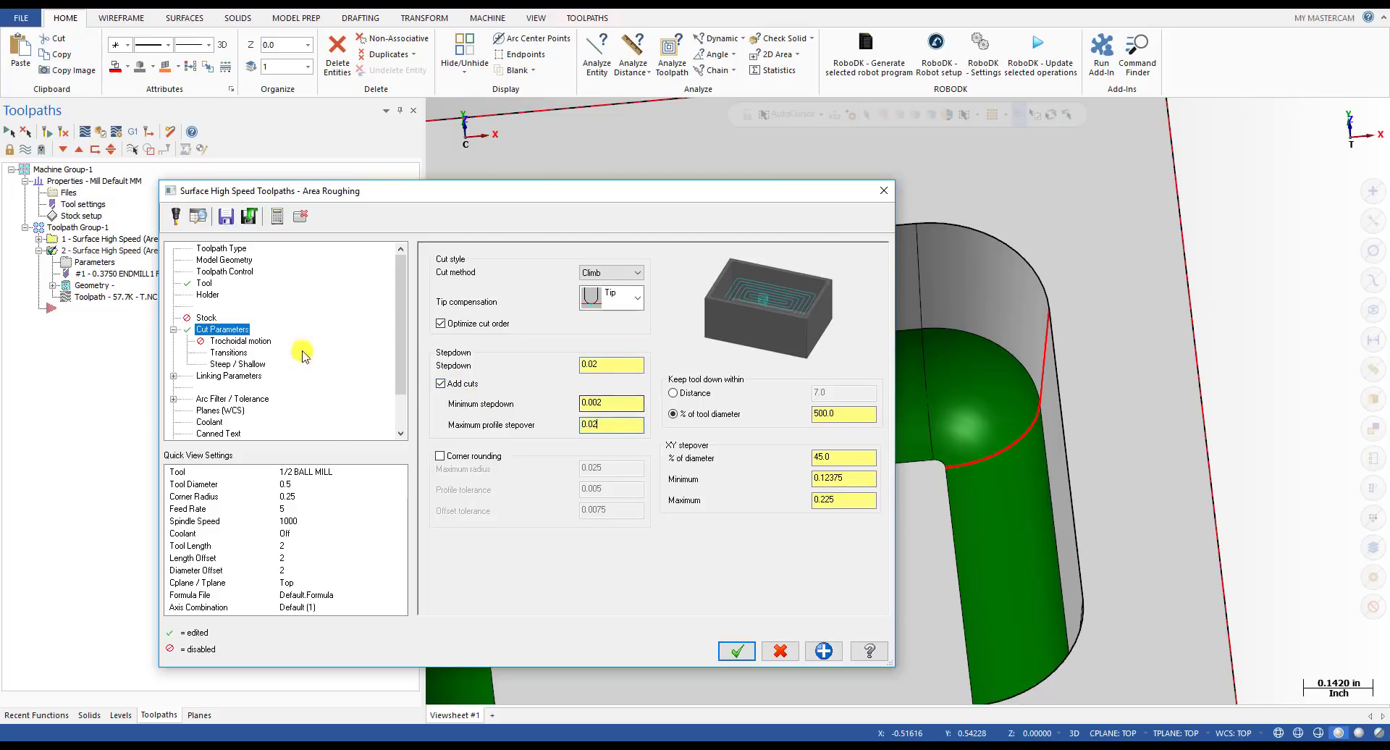
- Enable line/arc filtering with a 55% cut and 45% line/arc tolerance split, and accept the operation parameters
{"action": "left_click", "coordinate": [226, 376]}
{"action": "left_click", "coordinate": [226, 399]}
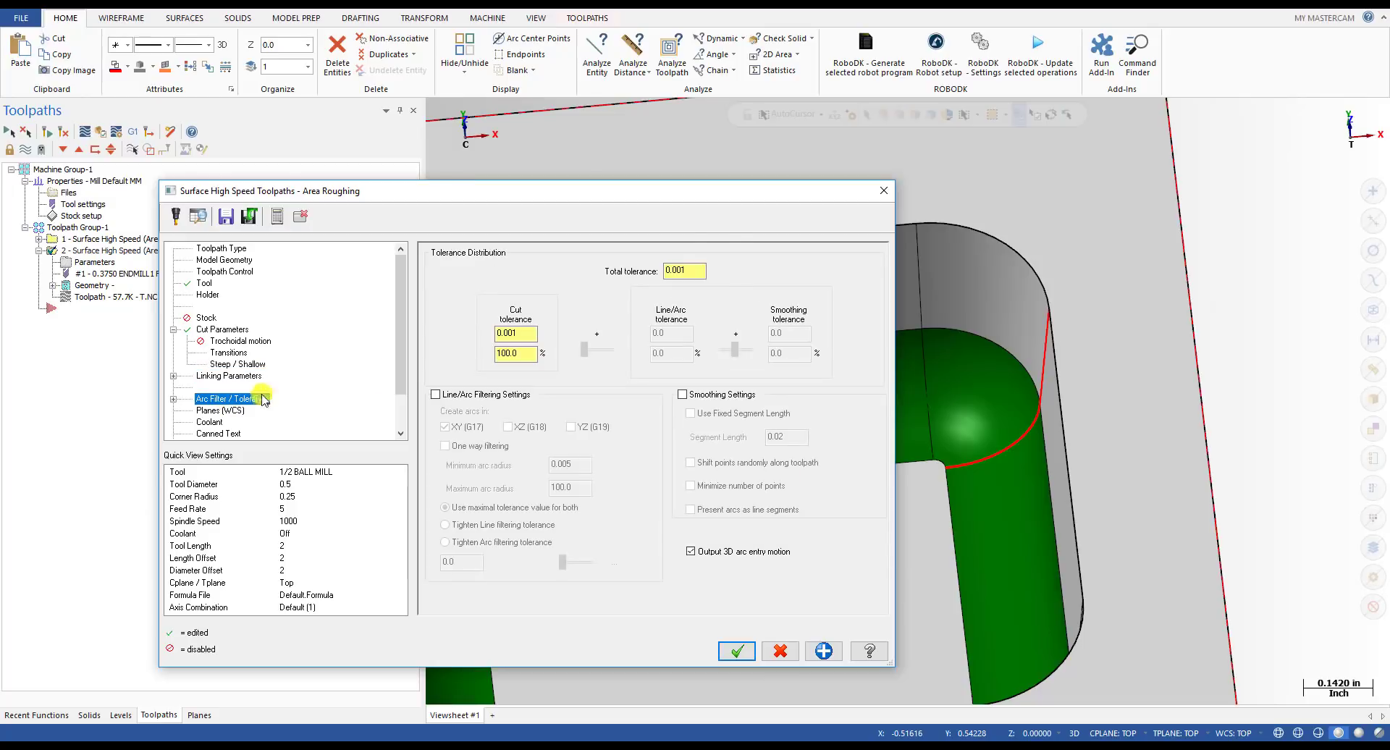
{"action": "left_click", "coordinate": [475, 394]}
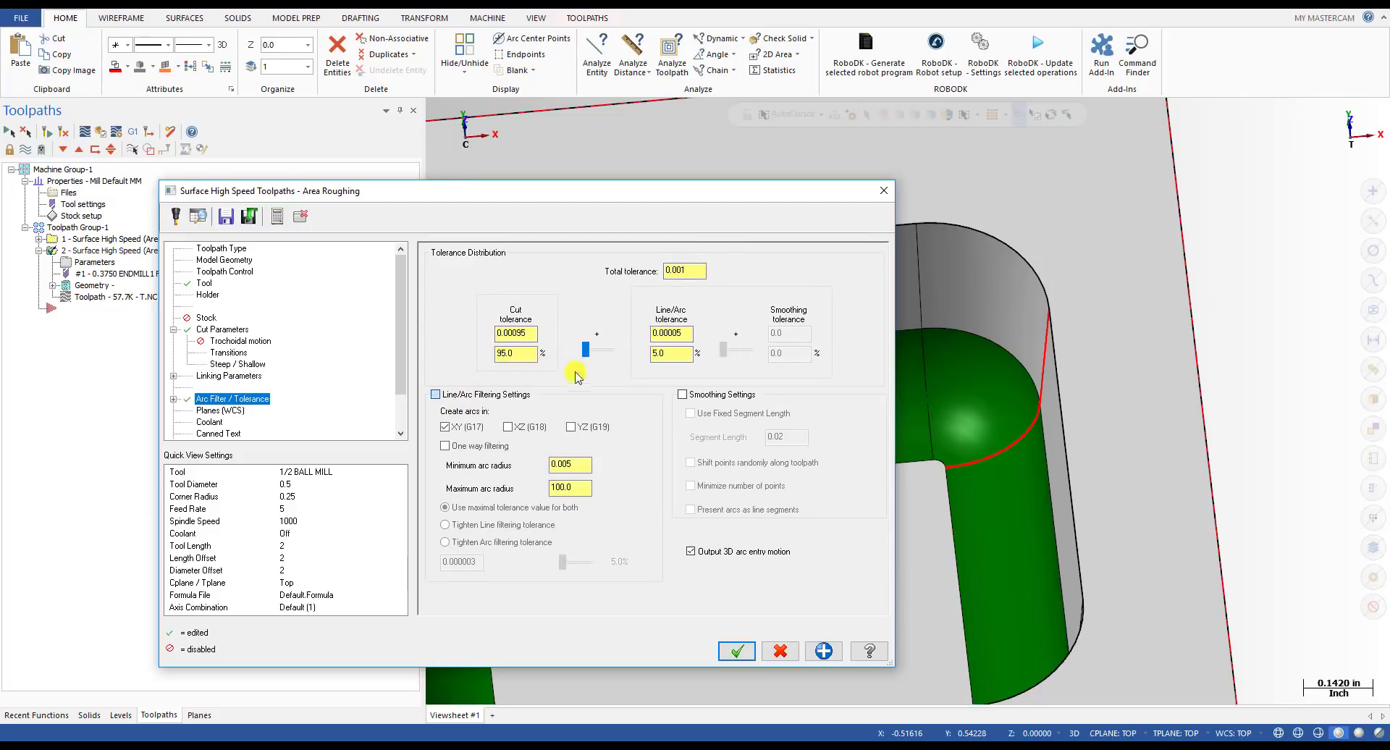
{"action": "left_click", "coordinate": [738, 651]}
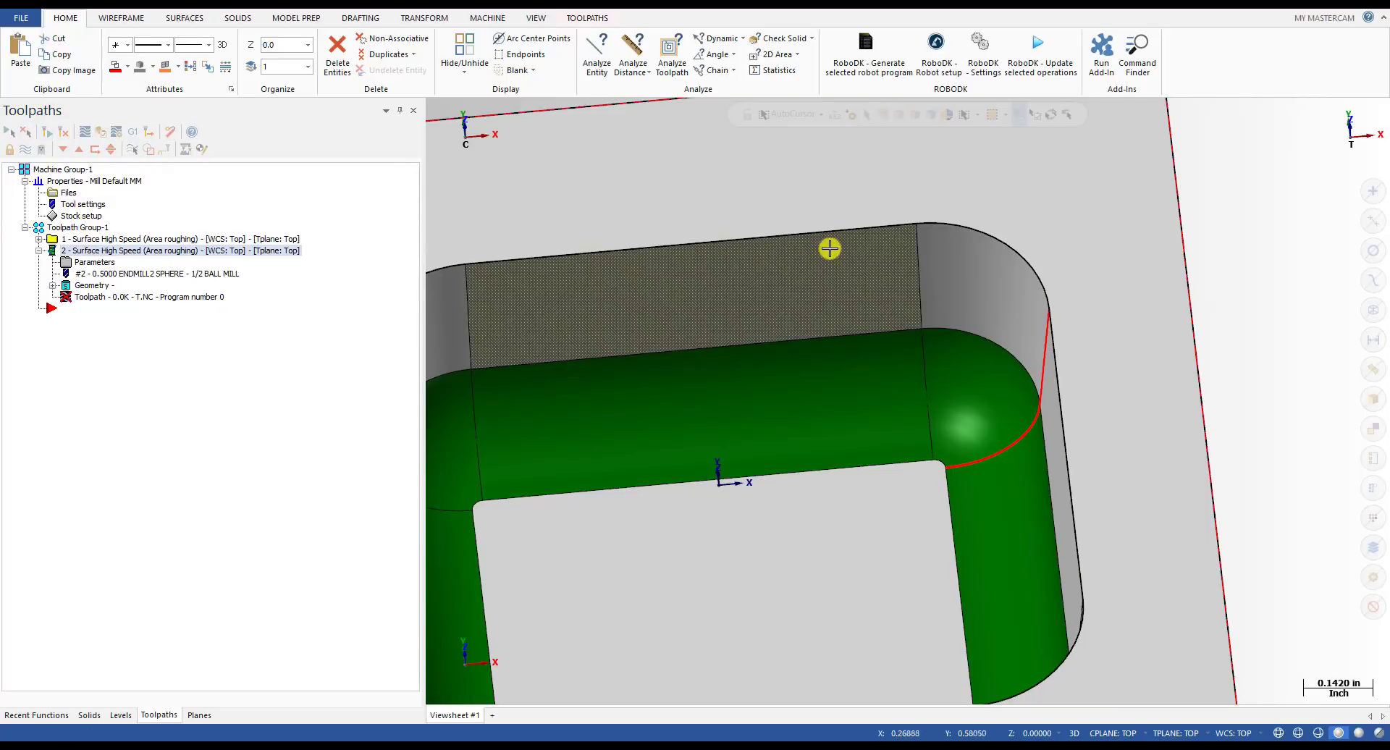
- Backplot the ball mill area roughing toolpath, scrub through its motion, and close the backplot
{"action": "scroll", "coordinate": [851, 253], "scroll_direction": "down", "scroll_amount": 3}
{"action": "left_click", "coordinate": [136, 298]}
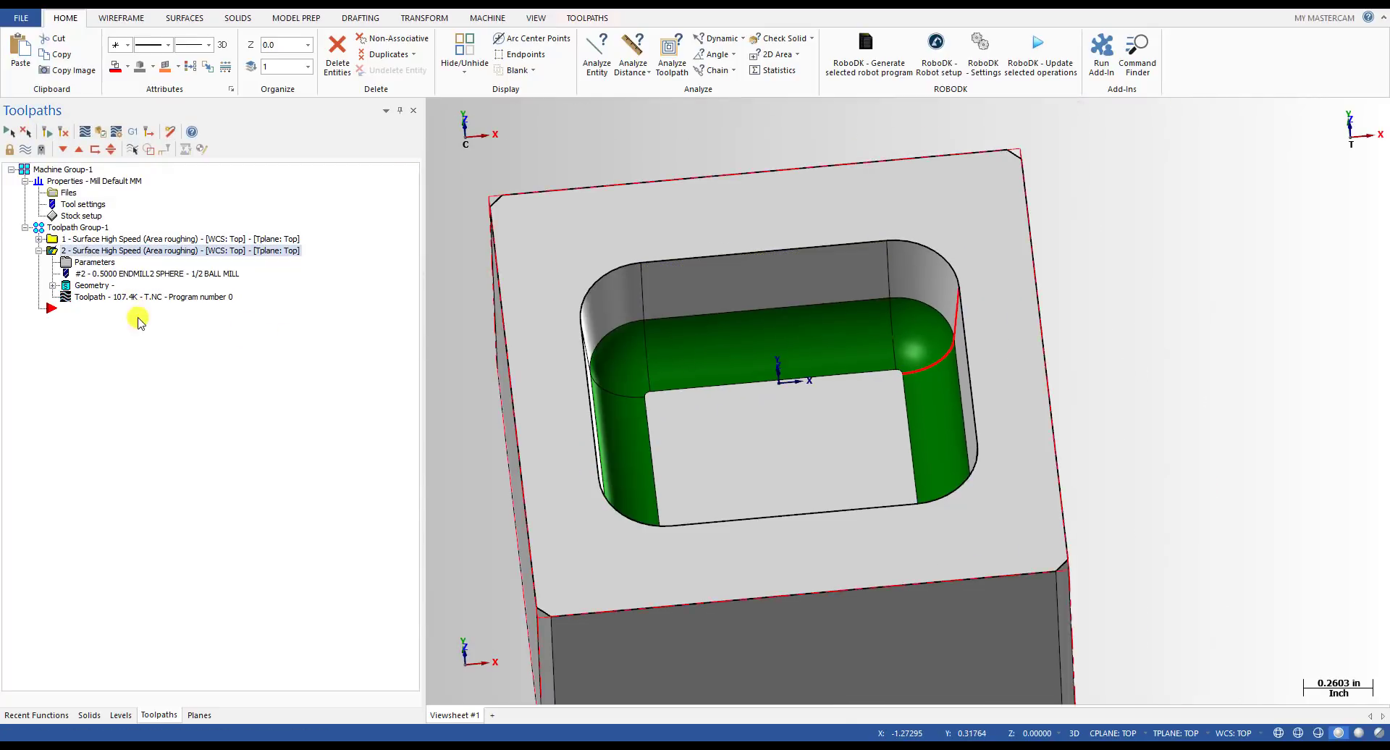
{"action": "left_click_drag", "start_coordinate": [652, 115], "coordinate": [830, 141]}
{"action": "key", "text": "Escape"}
- Change the second operation's toolpath type from roughing to Waterline finishing
{"action": "left_click", "coordinate": [92, 265]}
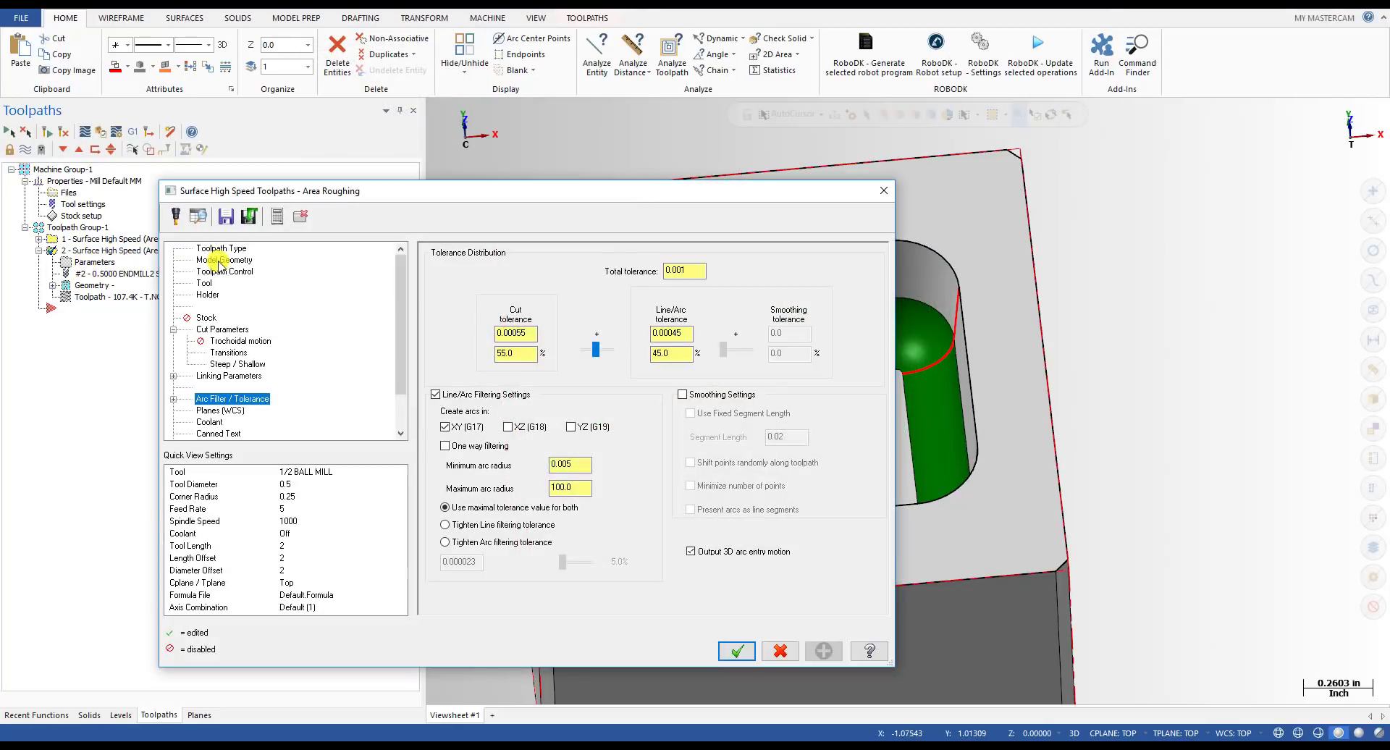
{"action": "left_click", "coordinate": [221, 248]}
{"action": "left_click", "coordinate": [456, 271]}
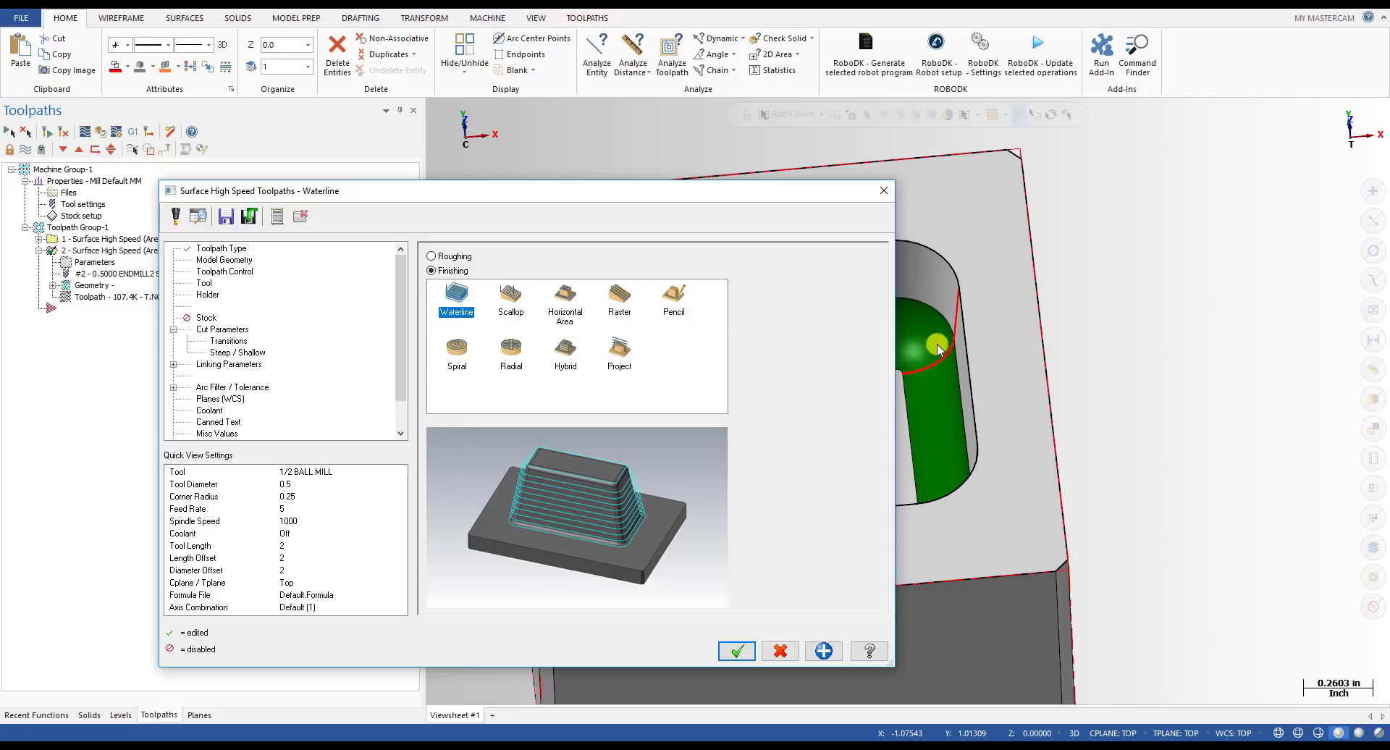
- Set the waterline stepdown to 0.01, with added cuts at minimum stepdown 0.001 and maximum profile stepover 0.01, and accept the parameters
{"action": "left_click", "coordinate": [220, 339]}
{"action": "left_click", "coordinate": [226, 330]}
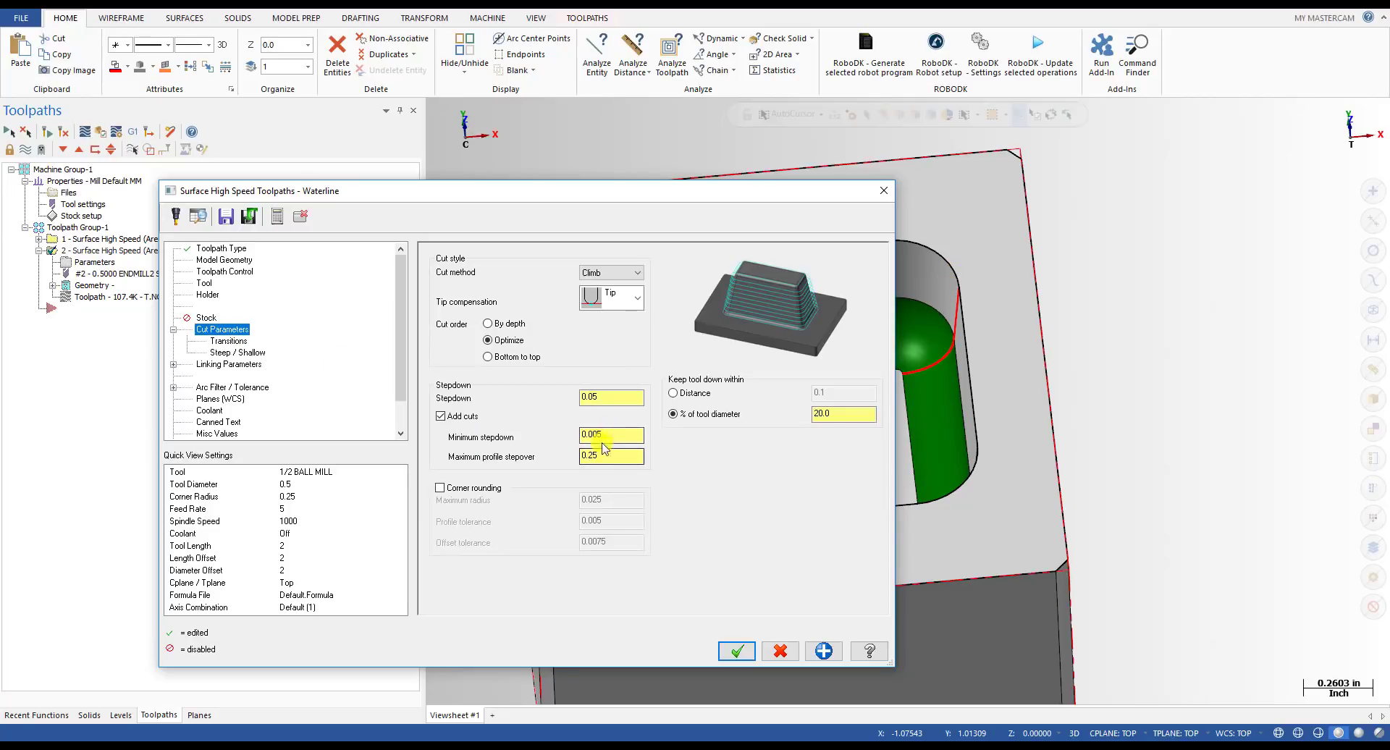
{"action": "left_click", "coordinate": [596, 397]}
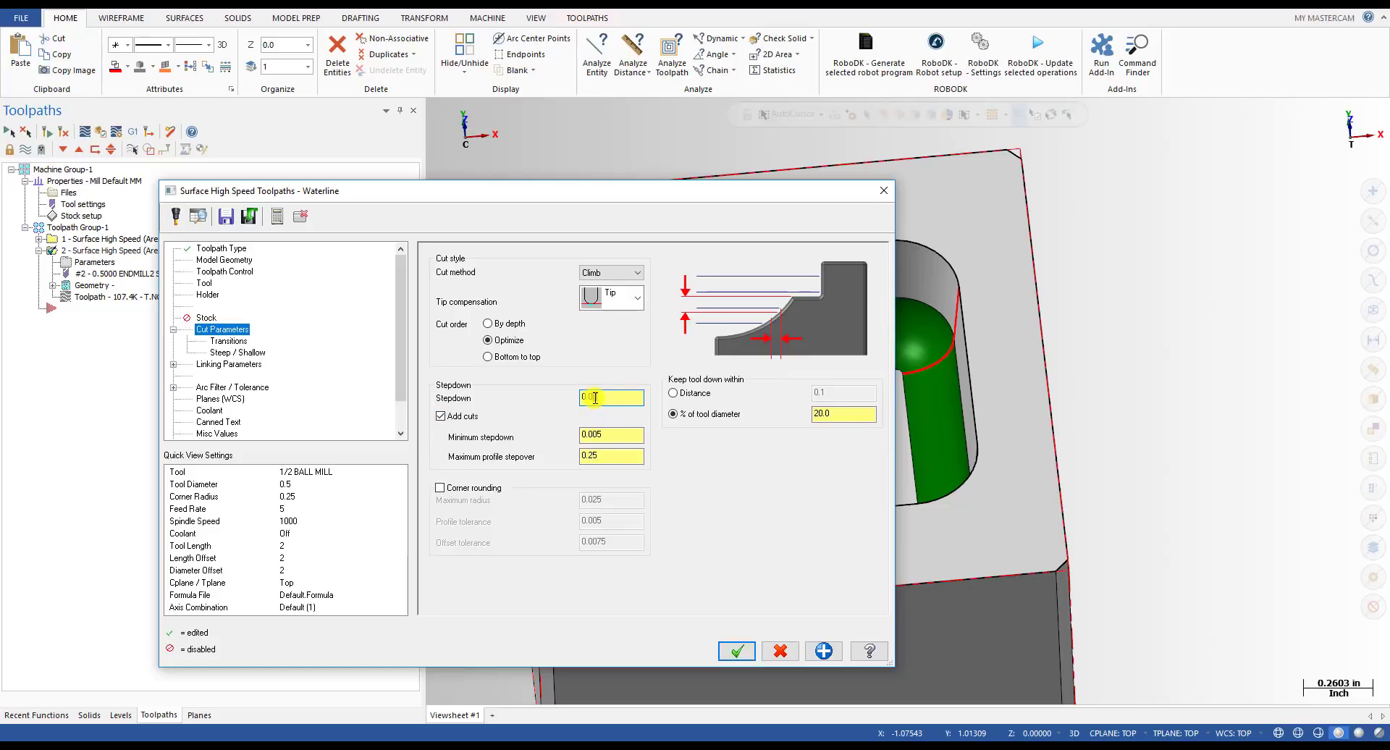
{"action": "left_click", "coordinate": [600, 457]}
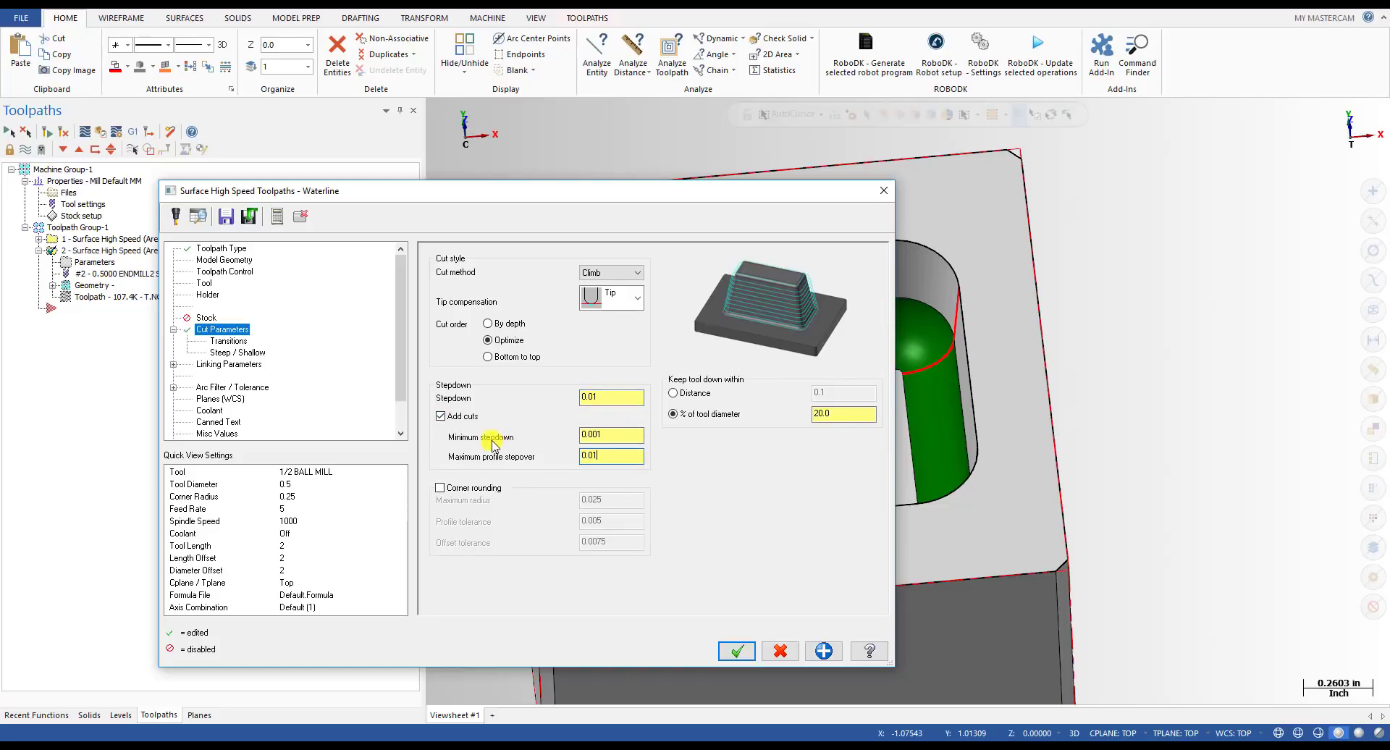
{"action": "double_click", "coordinate": [592, 395]}
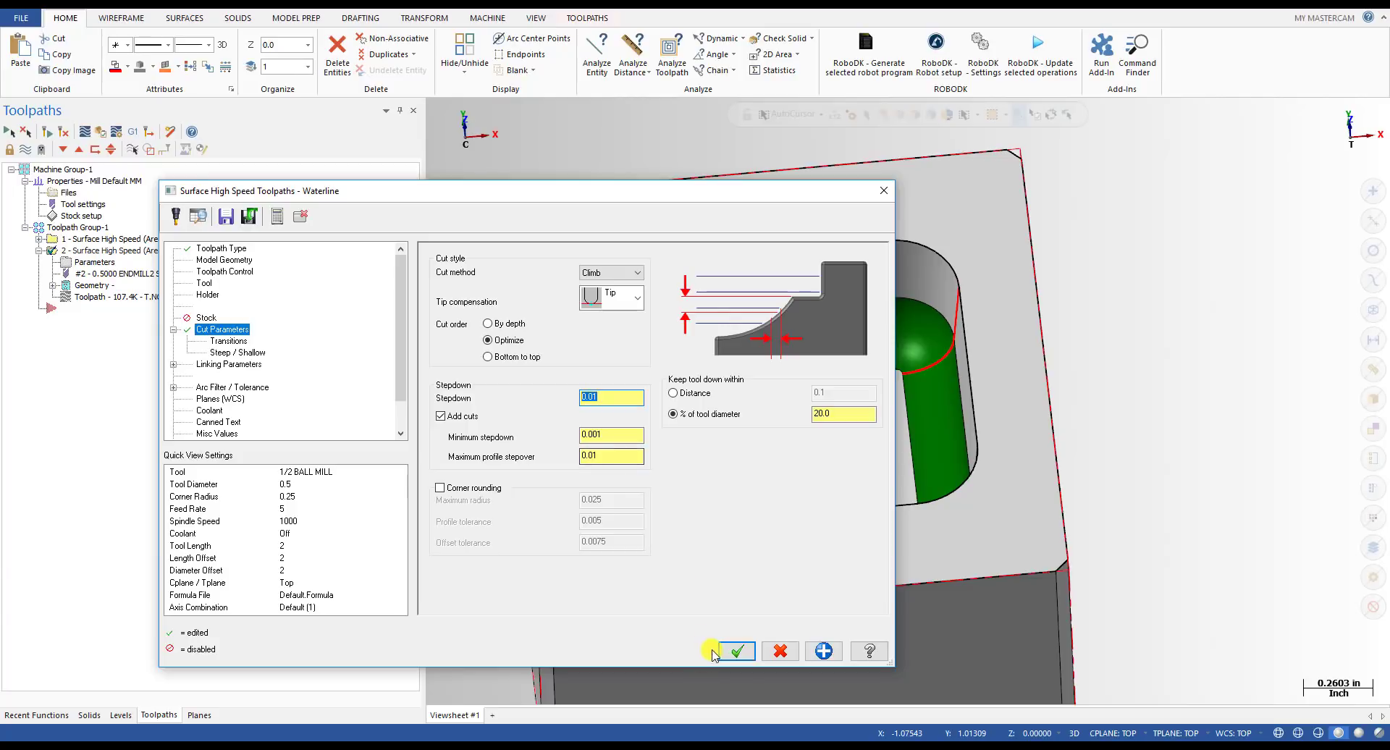
{"action": "left_click", "coordinate": [735, 651]}
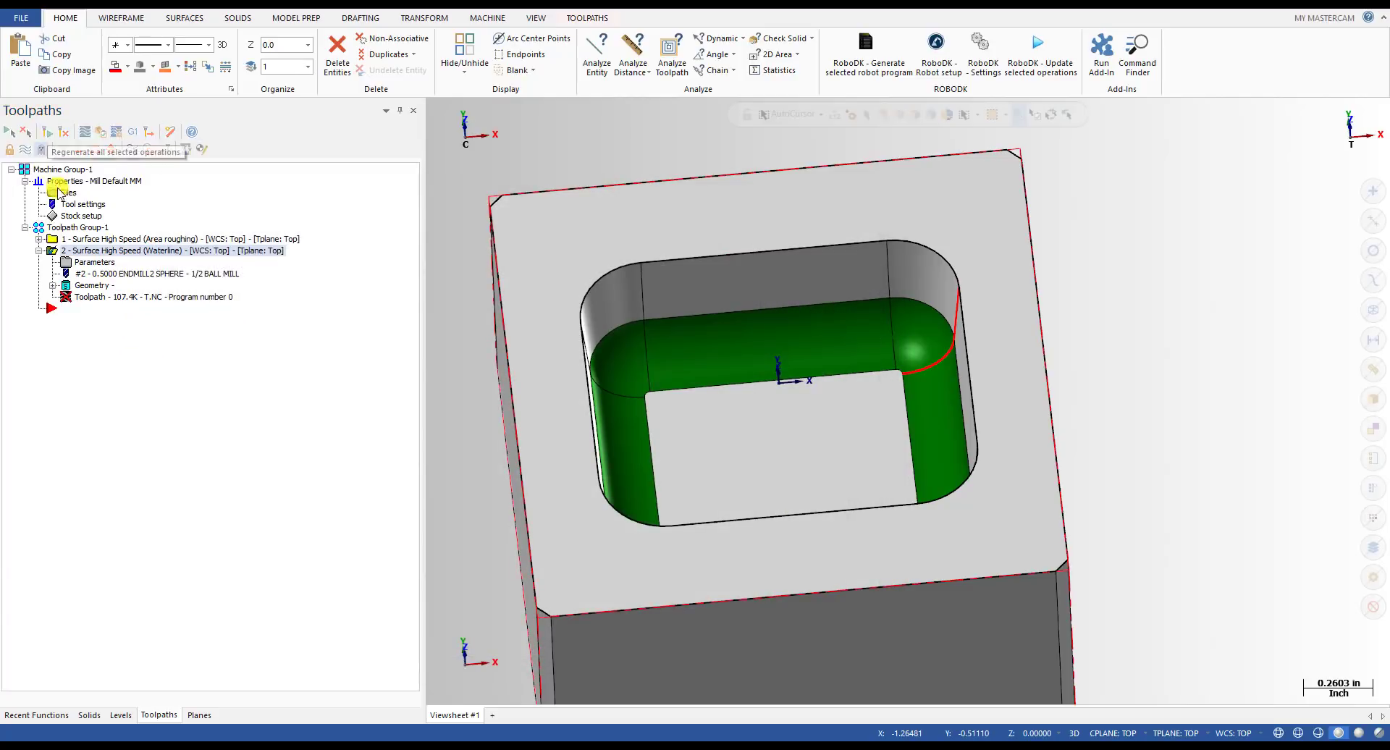
- Set the waterline operation to keep the tool down within a distance of 0.1 and regenerate its toolpath
{"action": "left_click", "coordinate": [90, 262]}
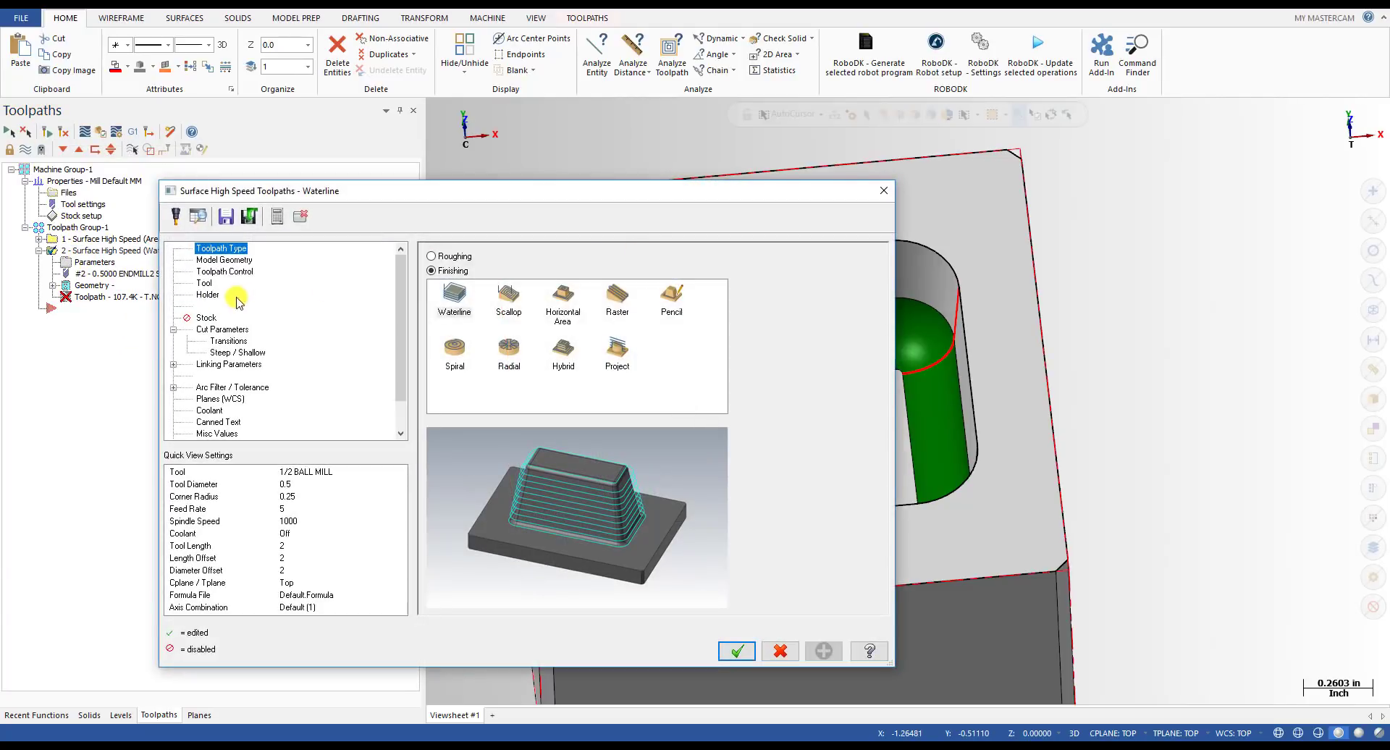
{"action": "left_click", "coordinate": [221, 330]}
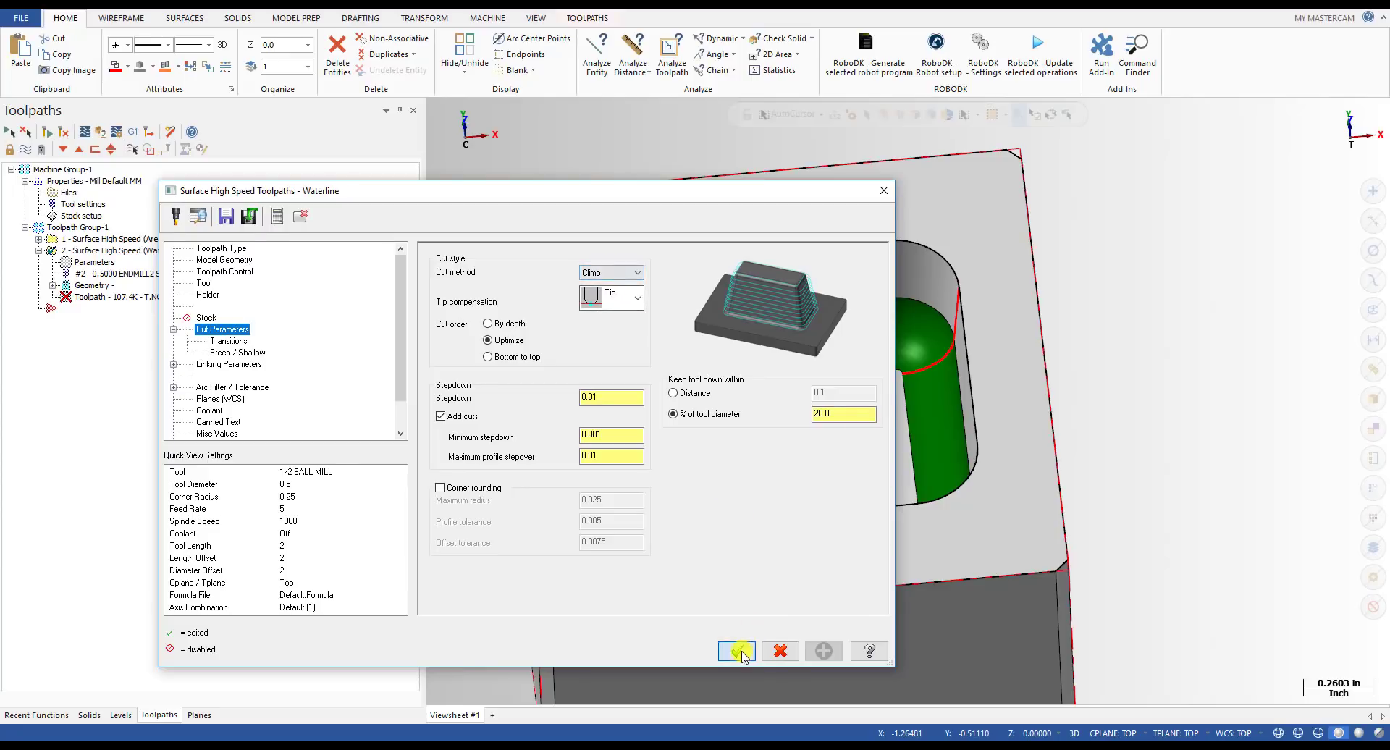
{"action": "left_click", "coordinate": [740, 653]}
{"action": "left_click", "coordinate": [75, 264]}
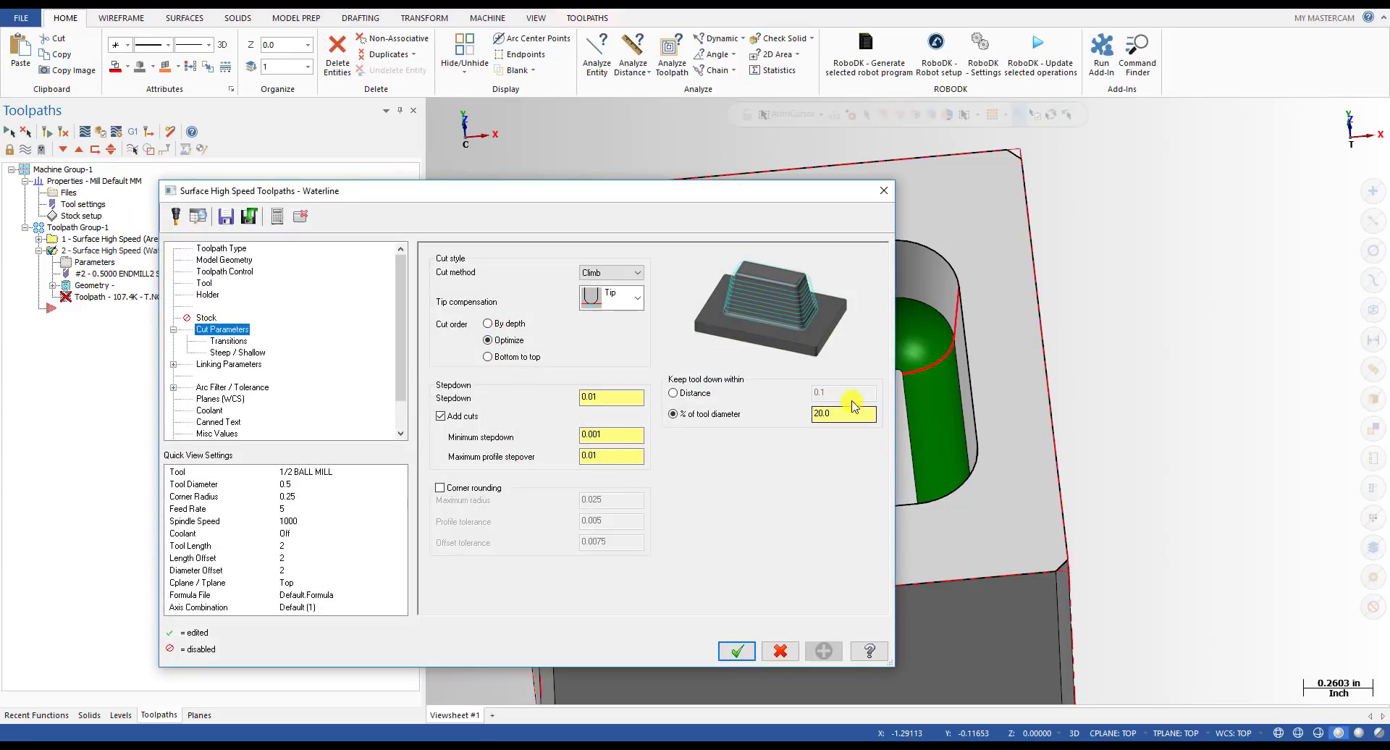
{"action": "left_click", "coordinate": [696, 394]}
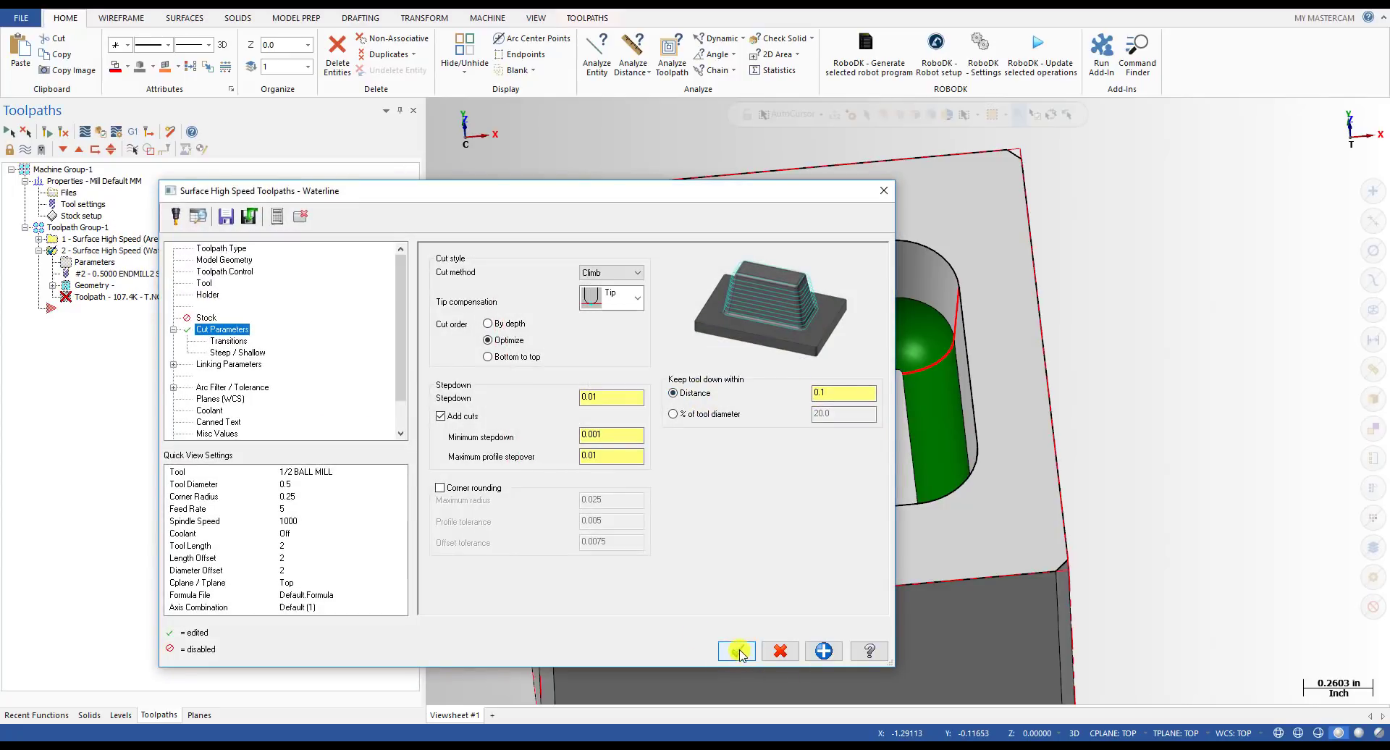
{"action": "left_click", "coordinate": [227, 389]}
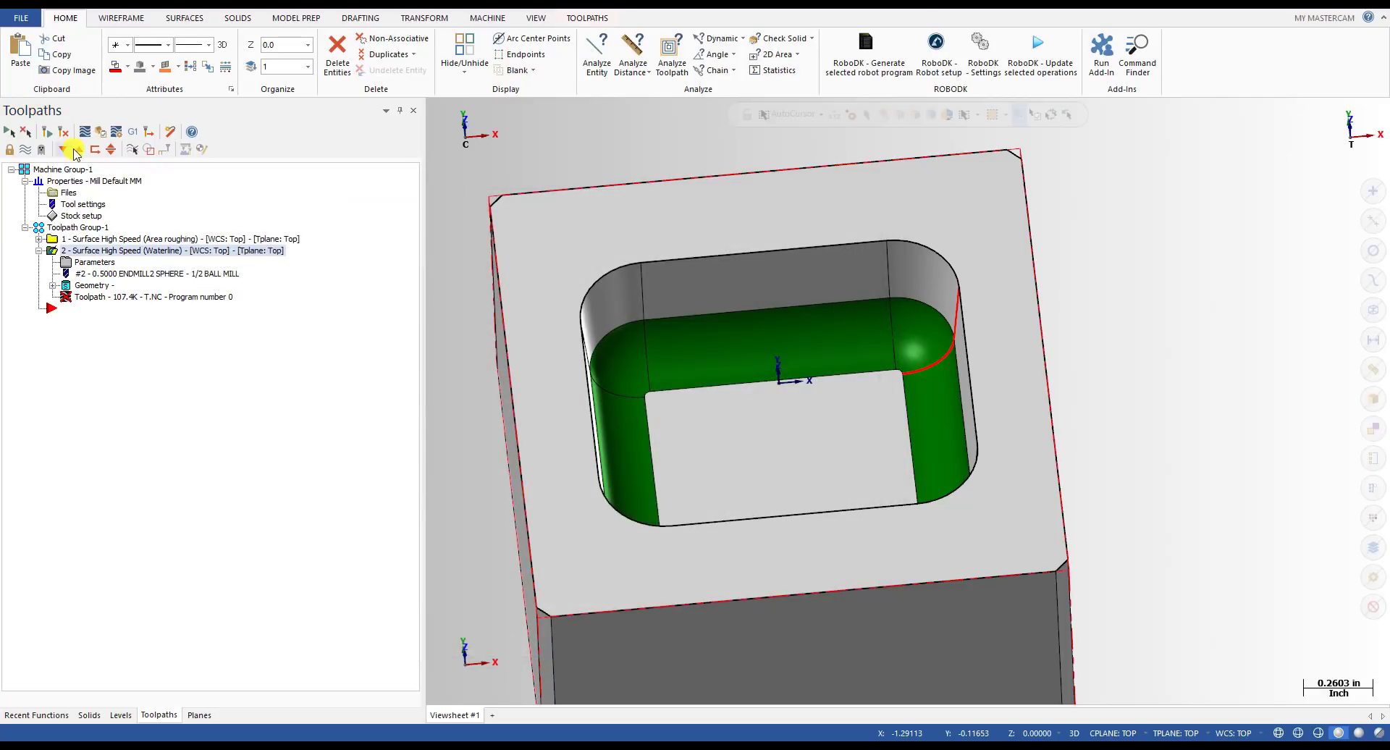
{"action": "left_click", "coordinate": [48, 134]}
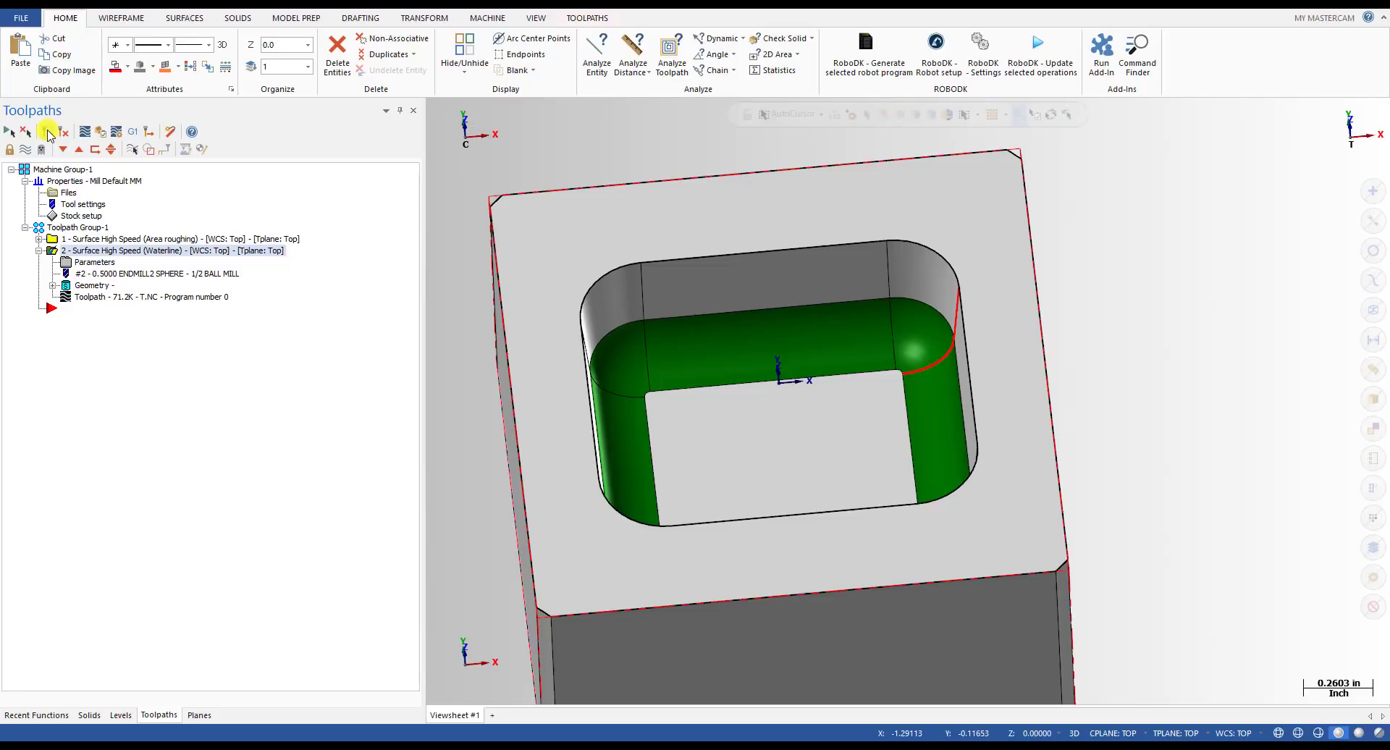
- Backplot the waterline toolpath to its end, inspect the passes inside the pocket in shaded and wireframe views, and close the backplot
{"action": "left_click", "coordinate": [90, 297]}
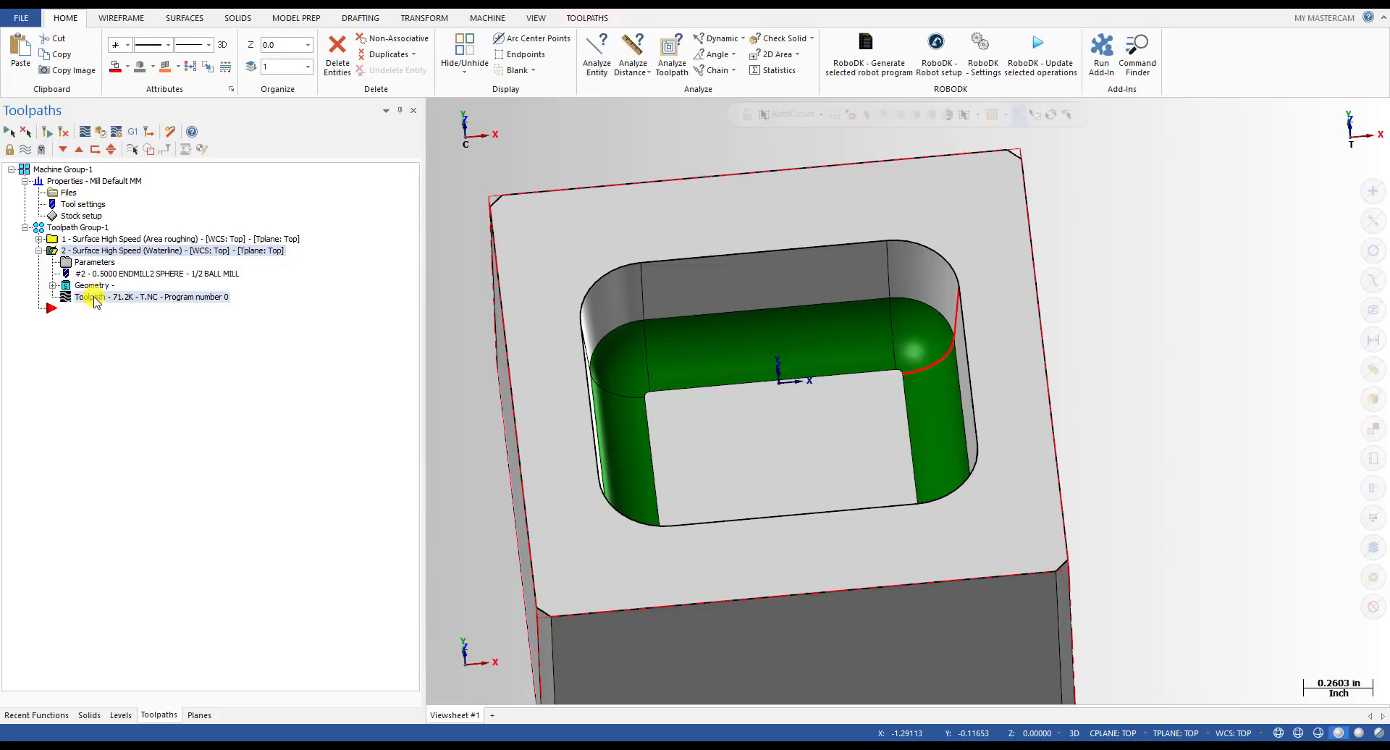
{"action": "left_click_drag", "start_coordinate": [741, 118], "coordinate": [1082, 114]}
{"action": "middle_click_drag", "start_coordinate": [753, 239], "coordinate": [717, 258]}
{"action": "scroll", "coordinate": [717, 258], "scroll_direction": "down", "scroll_amount": 3}
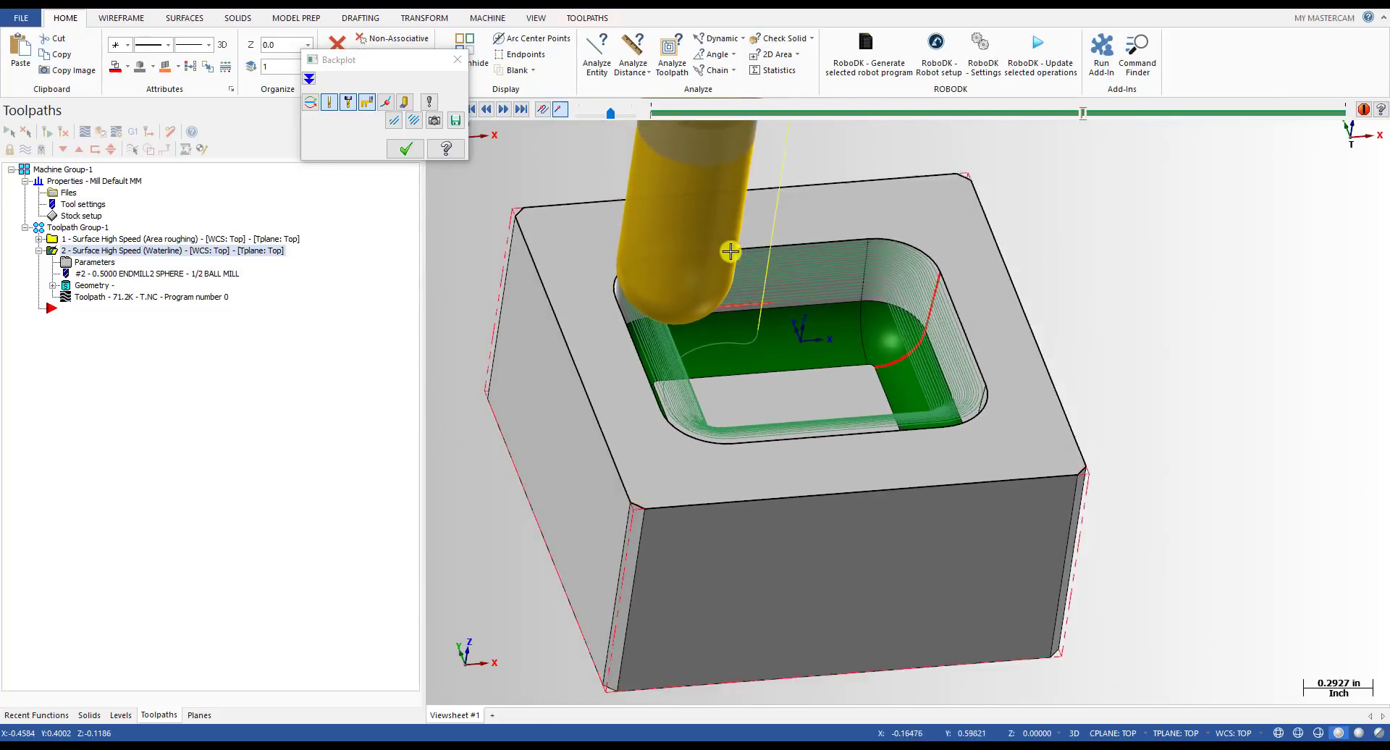
{"action": "left_click_drag", "start_coordinate": [1079, 115], "coordinate": [1345, 110]}
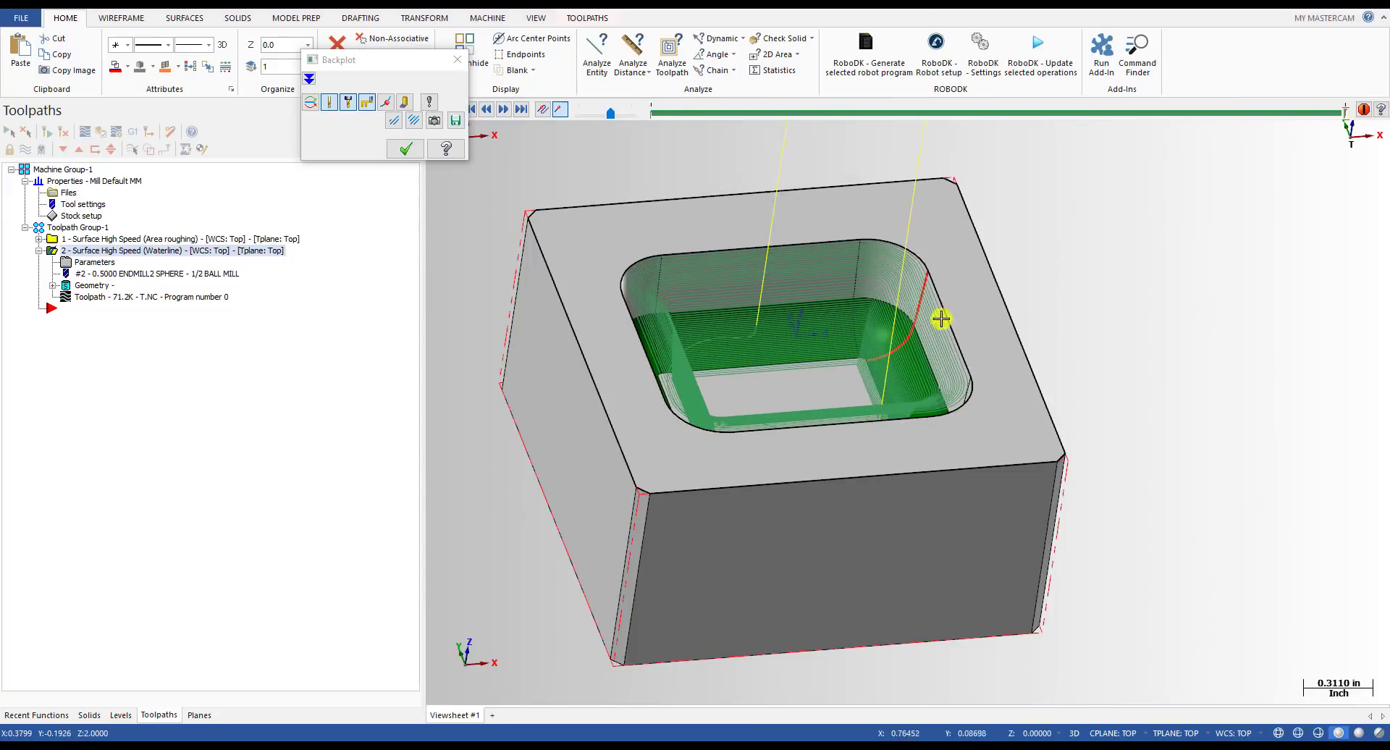
{"action": "mouse_move", "coordinate": [809, 307]}
{"action": "middle_mouse_down"}
{"action": "mouse_move", "coordinate": [770, 317]}
{"action": "mouse_move", "coordinate": [711, 233]}
{"action": "mouse_move", "coordinate": [751, 260]}
{"action": "mouse_move", "coordinate": [775, 335]}
{"action": "middle_mouse_up"}
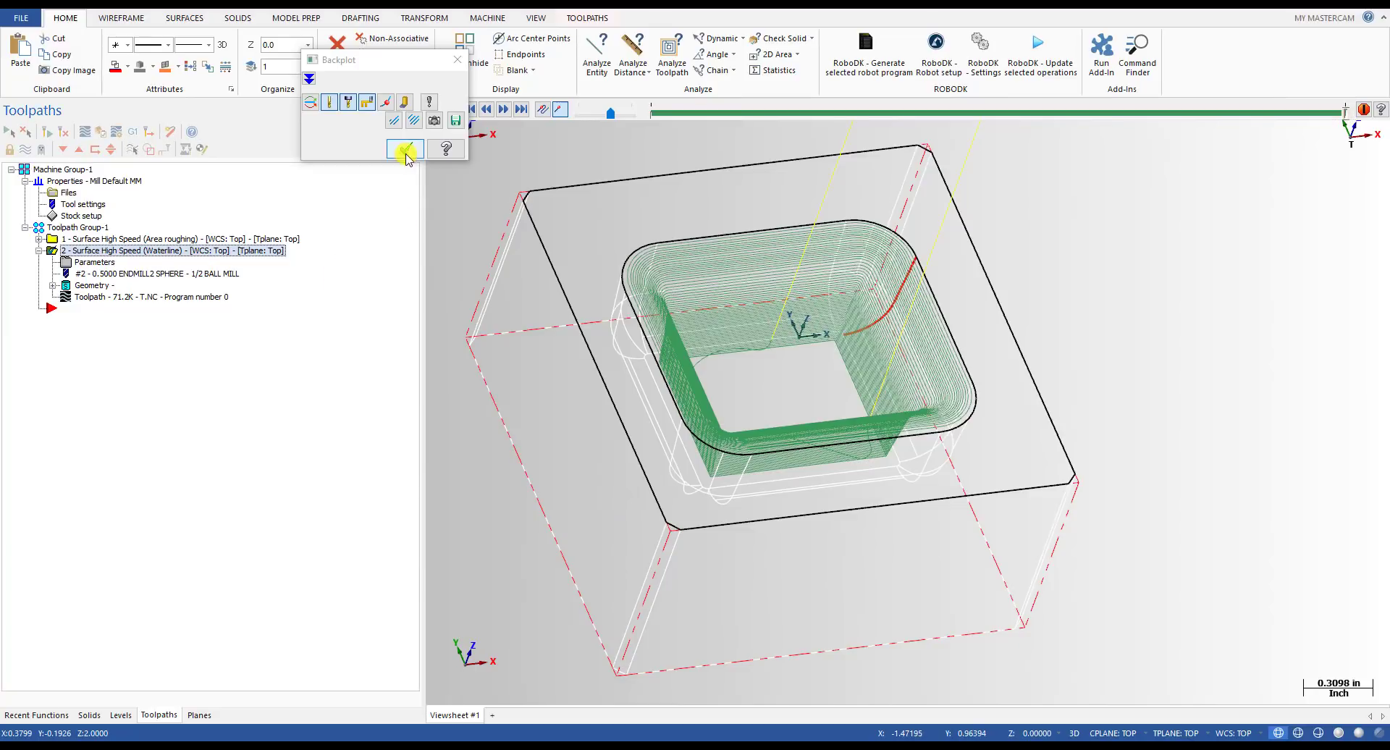
{"action": "left_click", "coordinate": [405, 149]}
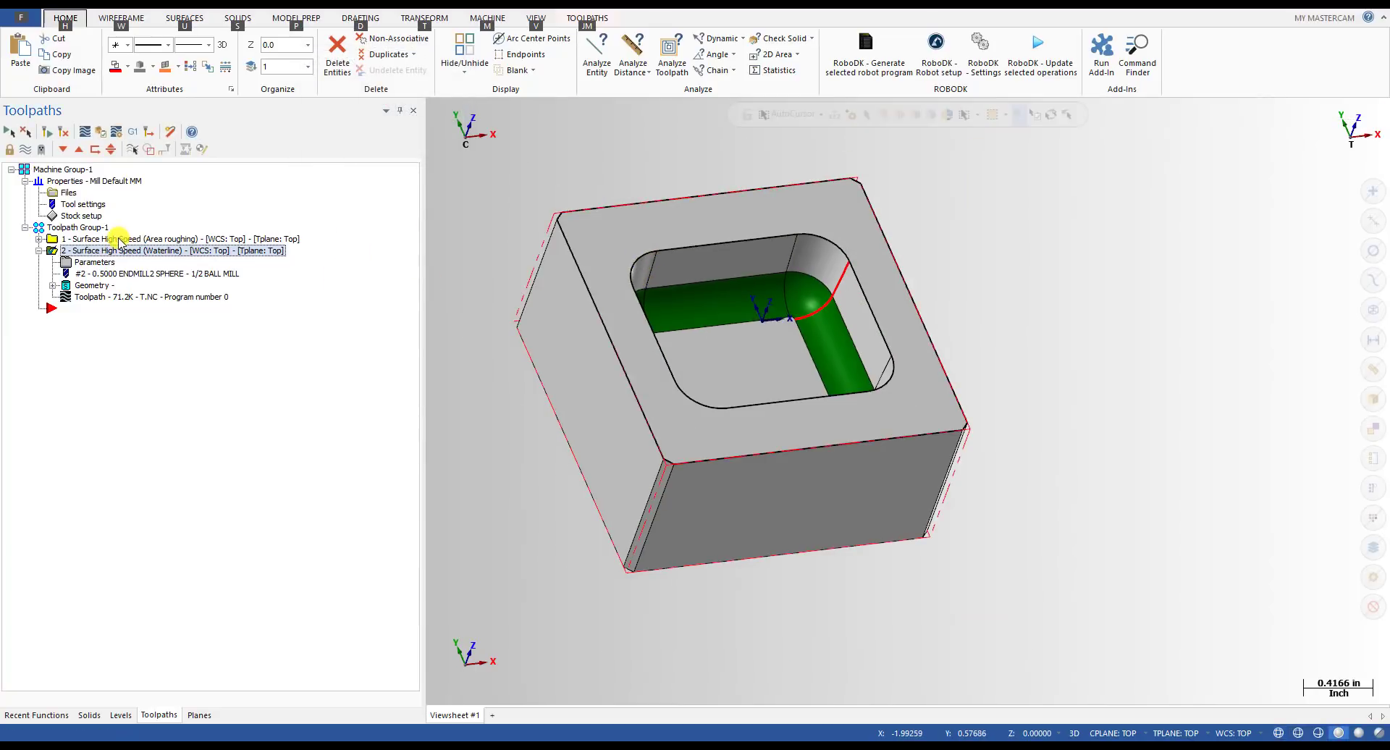
- Select both the area roughing and waterline operations and open them together in Verify
{"action": "left_click", "coordinate": [119, 240], "text": "ctrl"}
{"action": "left_click", "coordinate": [131, 250]}
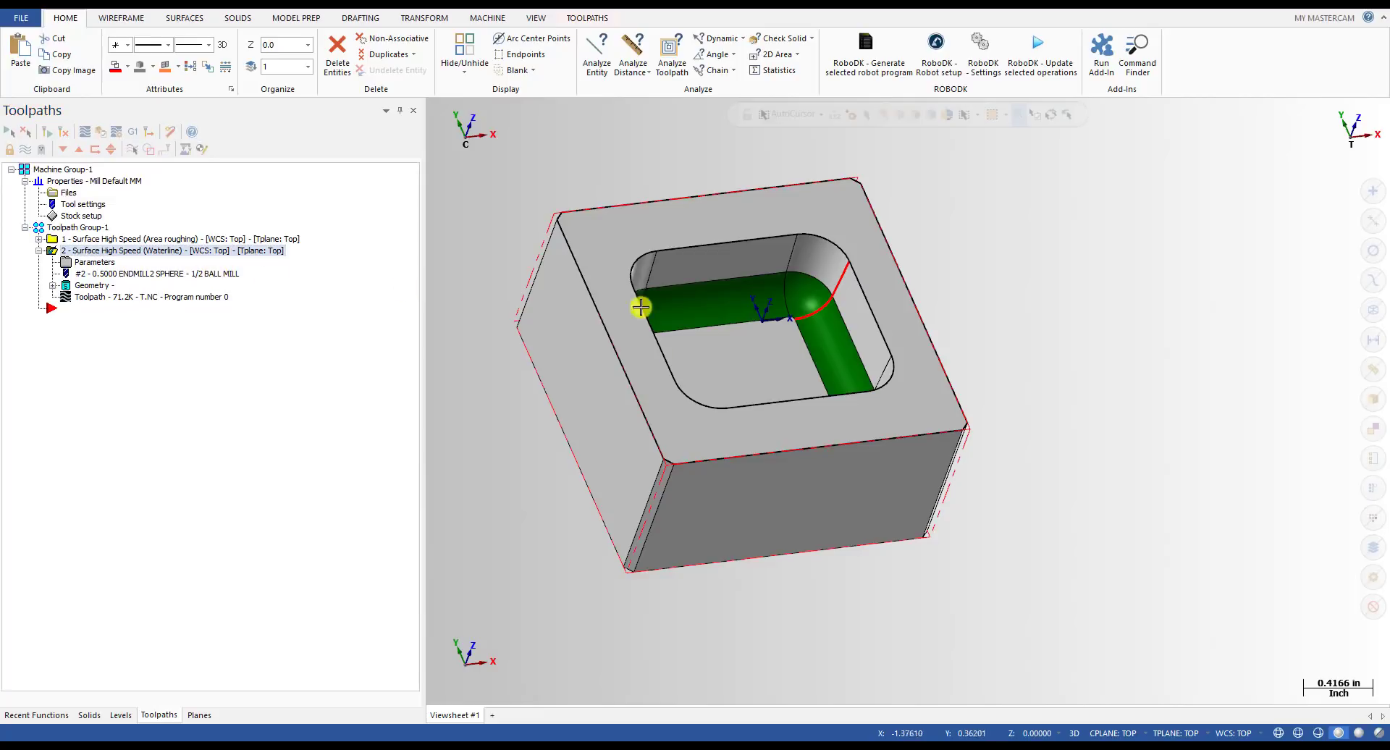
{"action": "scroll", "coordinate": [776, 301], "scroll_direction": "up", "scroll_amount": 3}
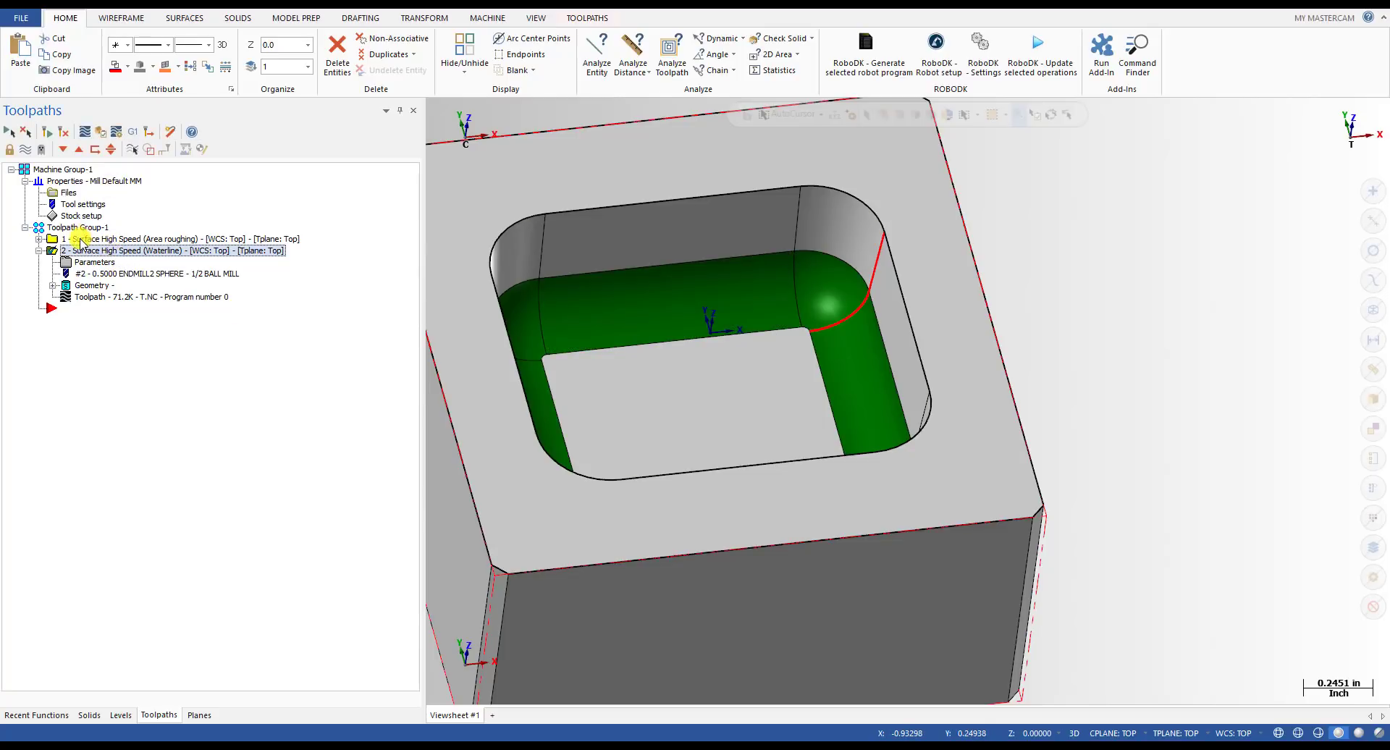
{"action": "left_click", "coordinate": [53, 240]}
{"action": "left_click", "coordinate": [55, 250]}
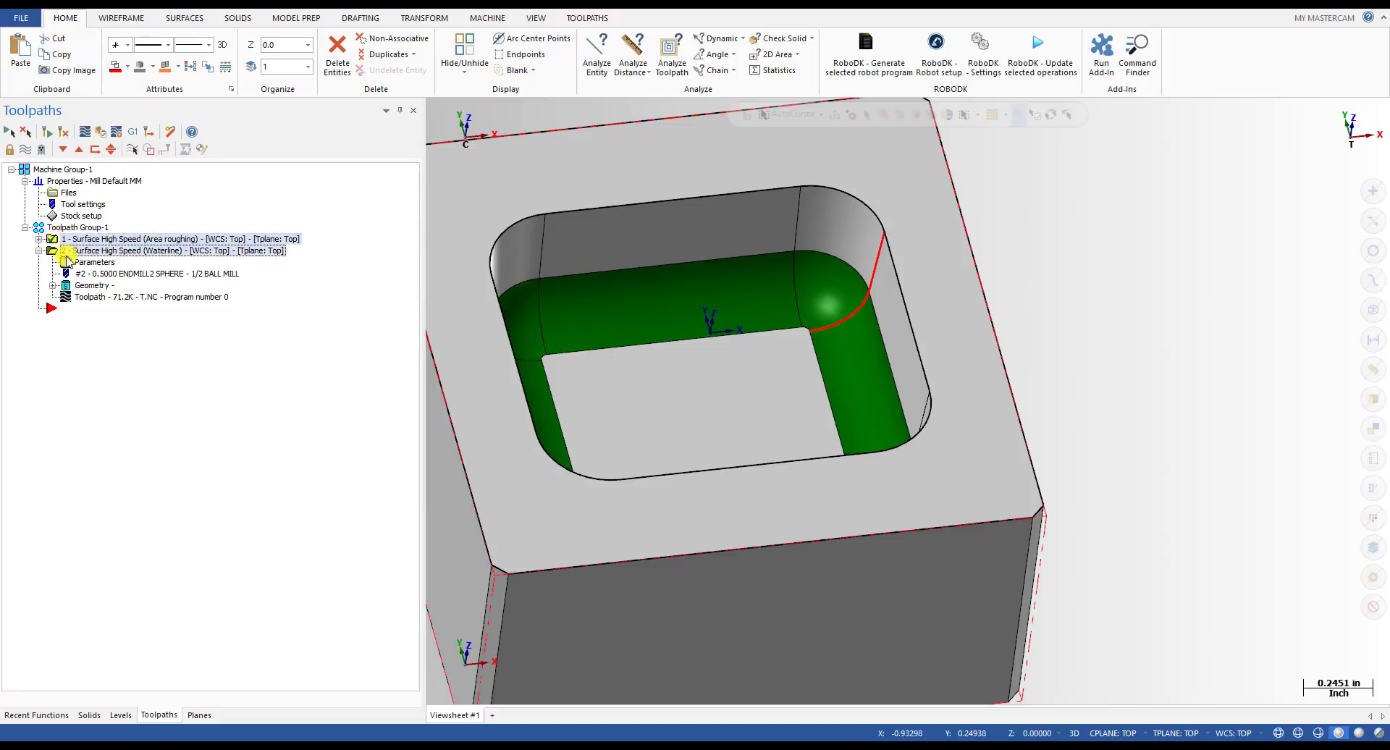
{"action": "left_click", "coordinate": [99, 135]}
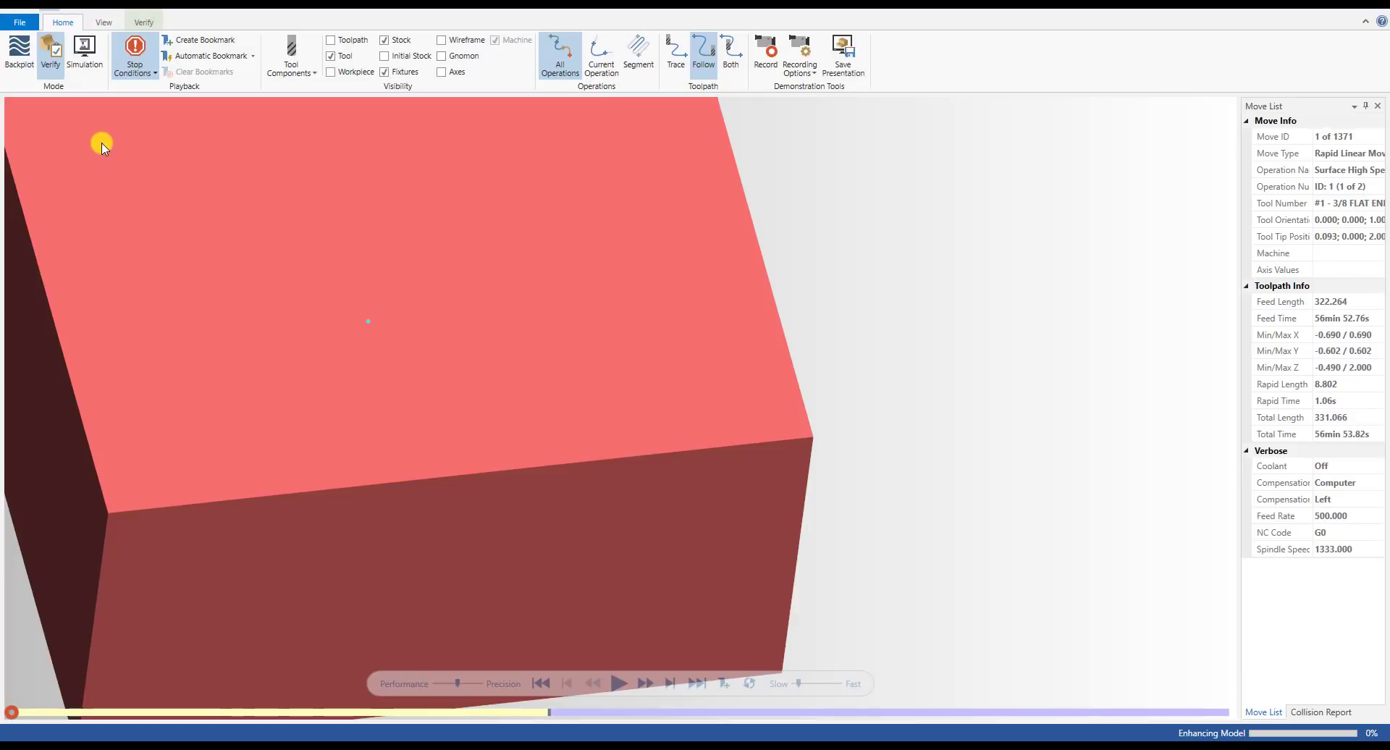
- Review which stop conditions are active for the verification playback
{"action": "scroll", "coordinate": [497, 310], "scroll_direction": "down", "scroll_amount": 4}
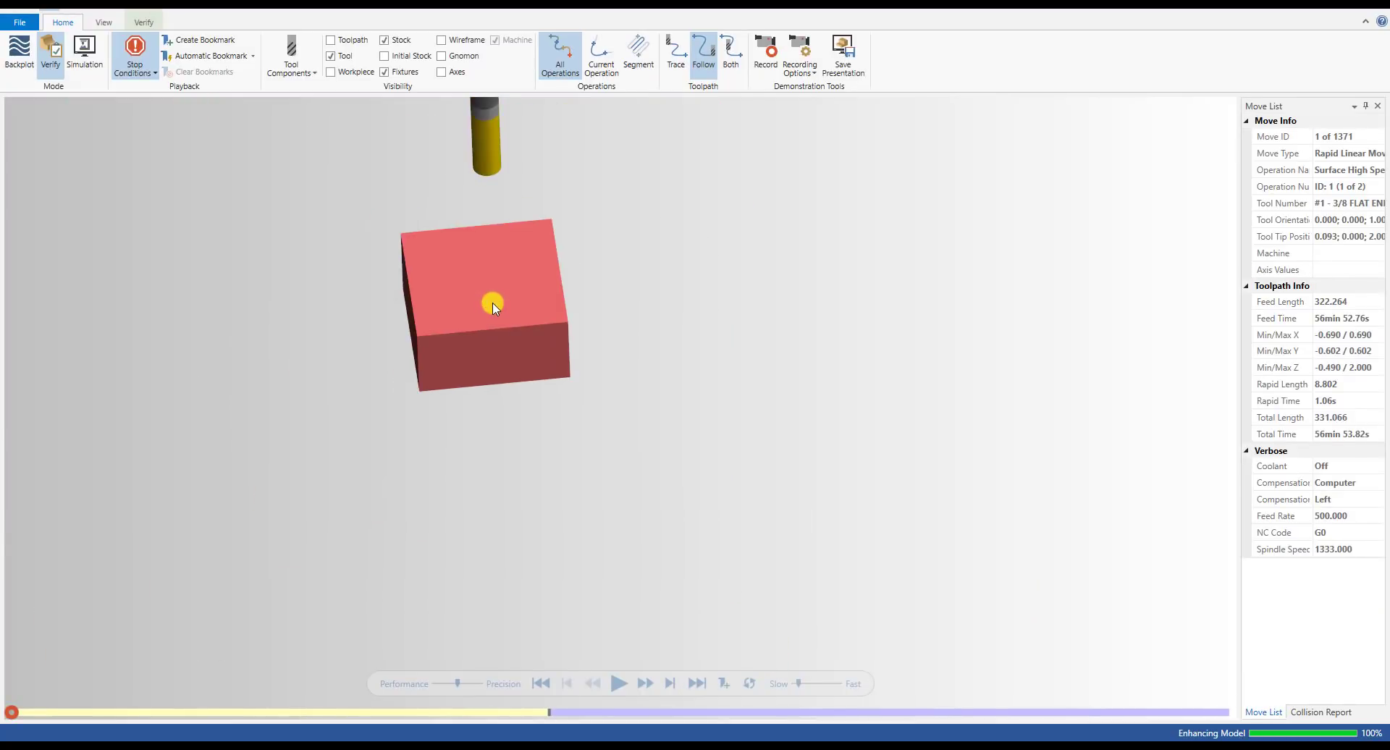
{"action": "left_click", "coordinate": [154, 72]}
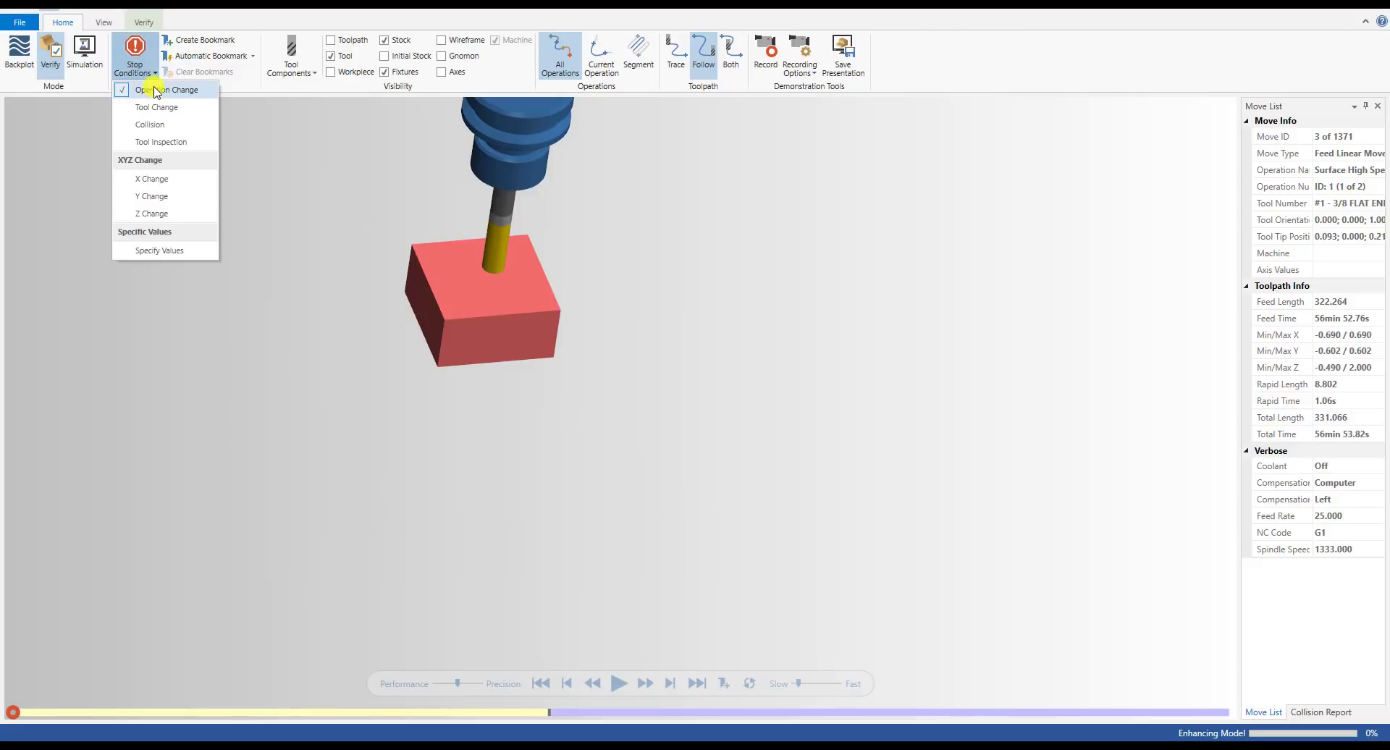
{"action": "left_click", "coordinate": [289, 138]}
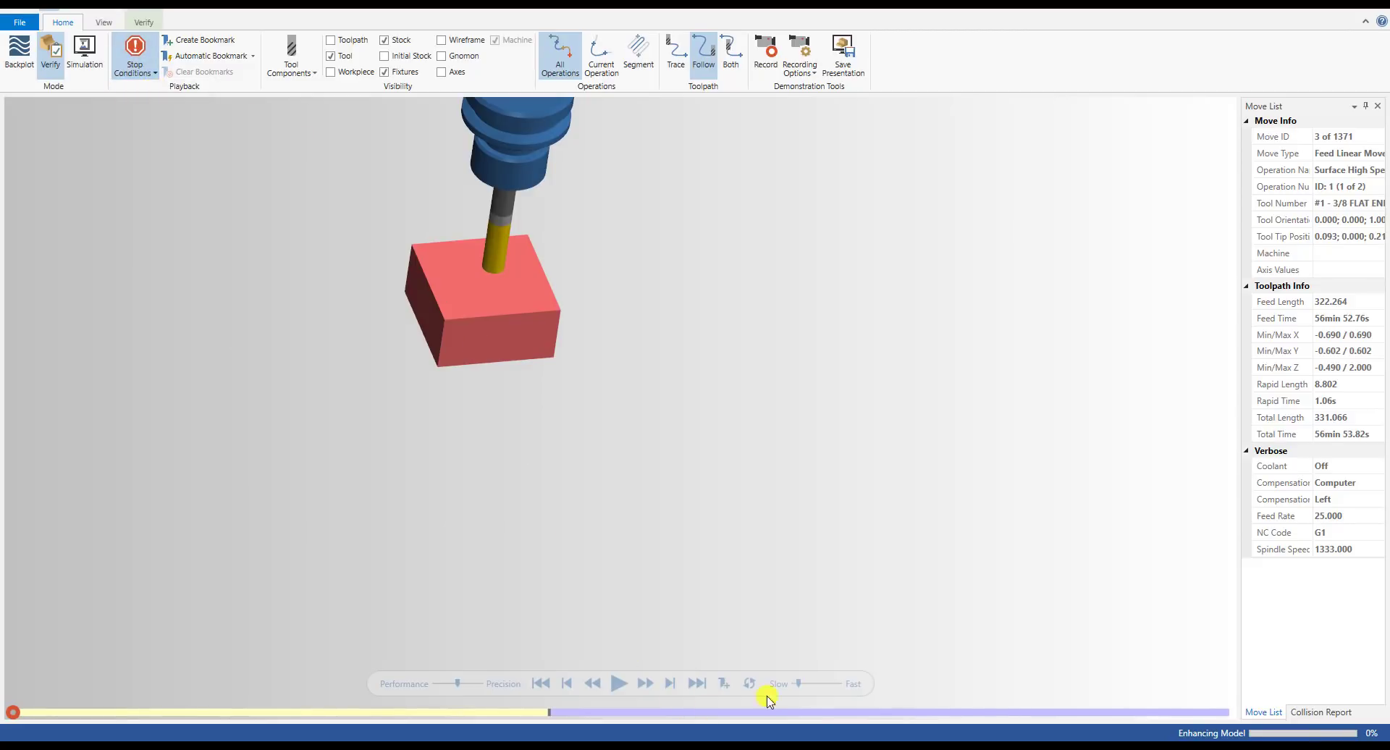
- Play the area roughing verification at a slightly faster playback speed up to the operation change
{"action": "left_click", "coordinate": [615, 683]}
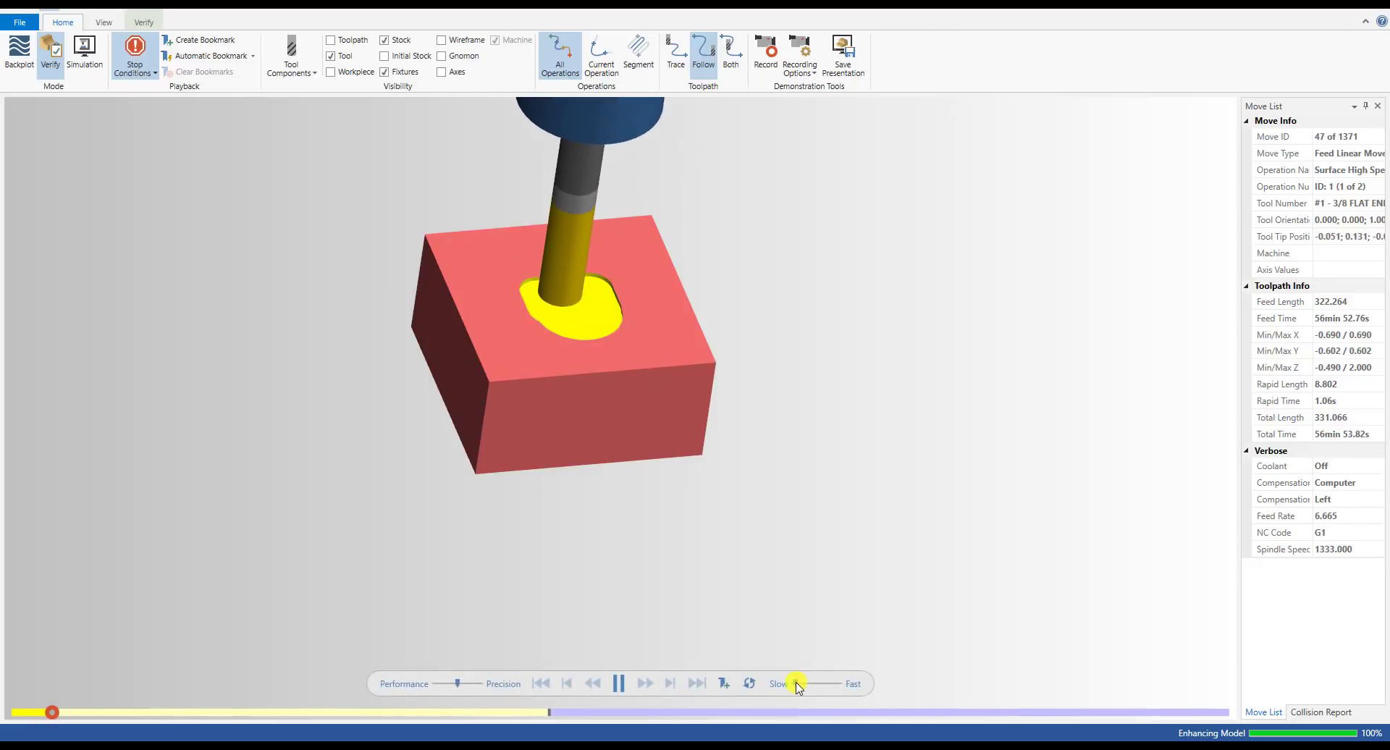
{"action": "left_click_drag", "start_coordinate": [797, 684], "coordinate": [801, 684]}
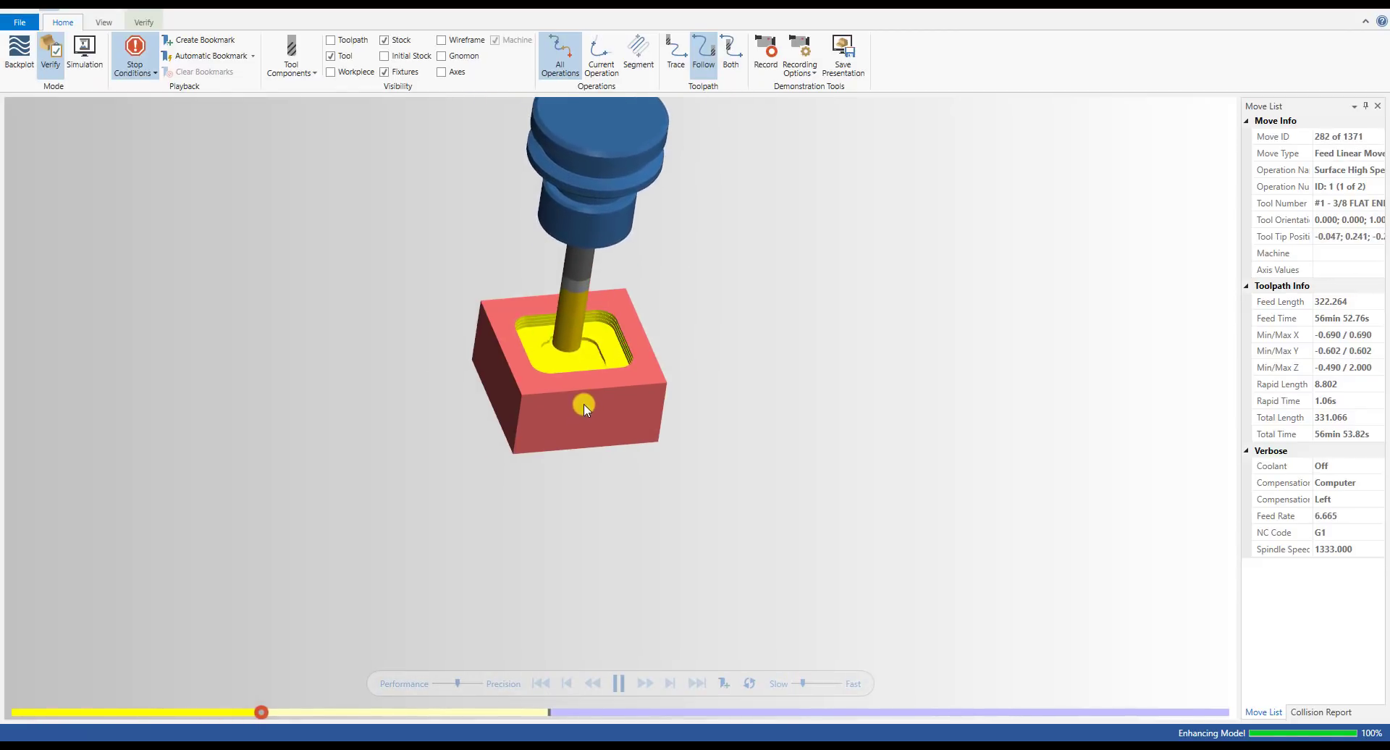
{"action": "left_click", "coordinate": [142, 22]}
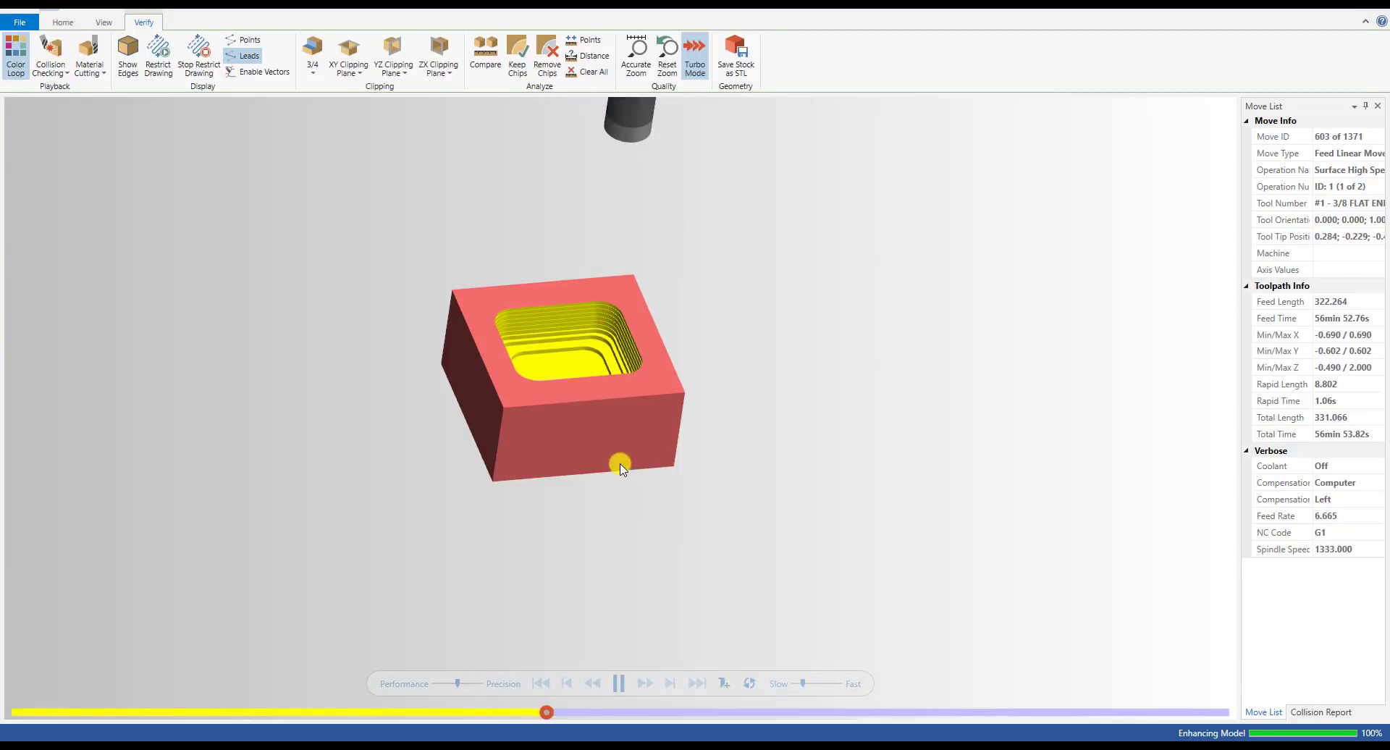
- Examine the roughed pocket's walls and floor and the ball mill waiting above the stock
{"action": "middle_click_drag", "start_coordinate": [621, 465], "coordinate": [578, 369]}
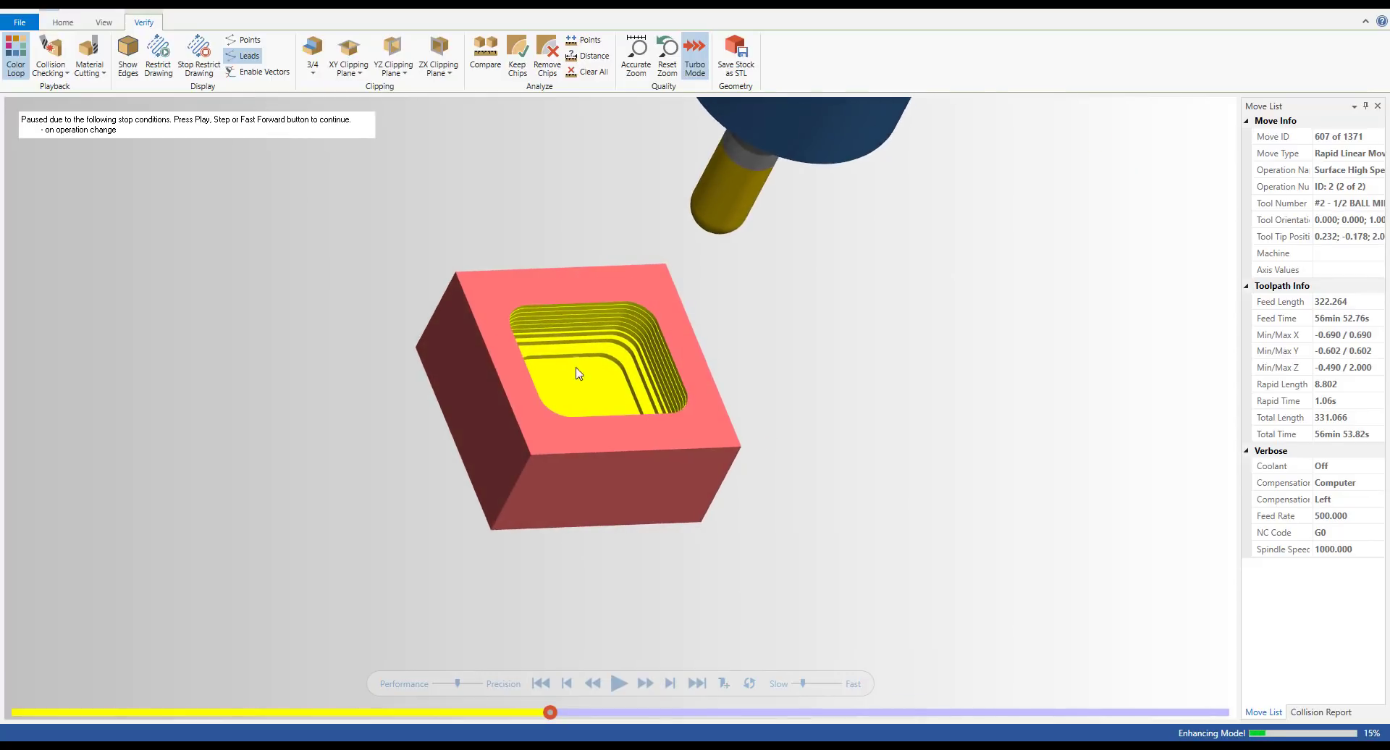
{"action": "scroll", "coordinate": [598, 336], "scroll_direction": "up", "scroll_amount": 4}
{"action": "middle_click_drag", "start_coordinate": [572, 428], "coordinate": [609, 355]}
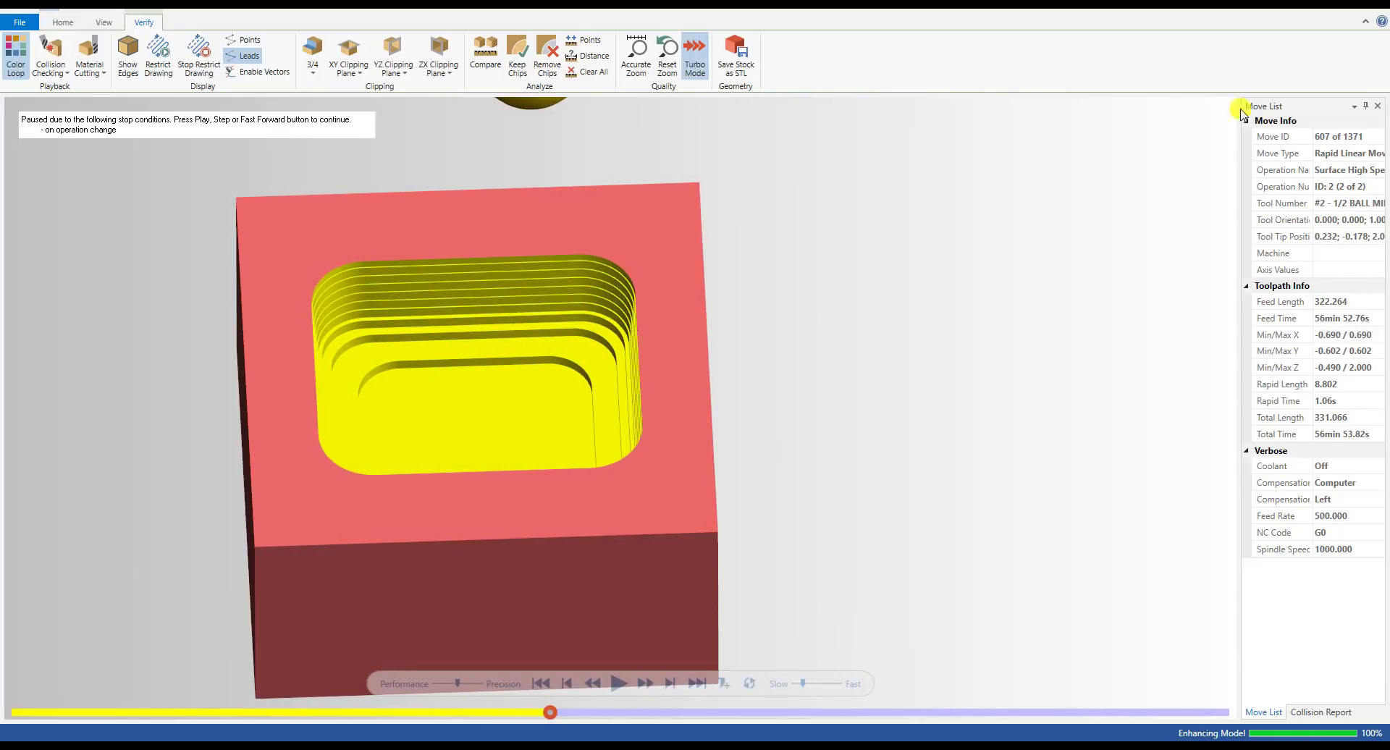
{"action": "scroll", "coordinate": [615, 406], "scroll_direction": "down", "scroll_amount": 4}
{"action": "middle_click_drag", "start_coordinate": [615, 407], "coordinate": [644, 309]}
{"action": "scroll", "coordinate": [645, 310], "scroll_direction": "down", "scroll_amount": 5}
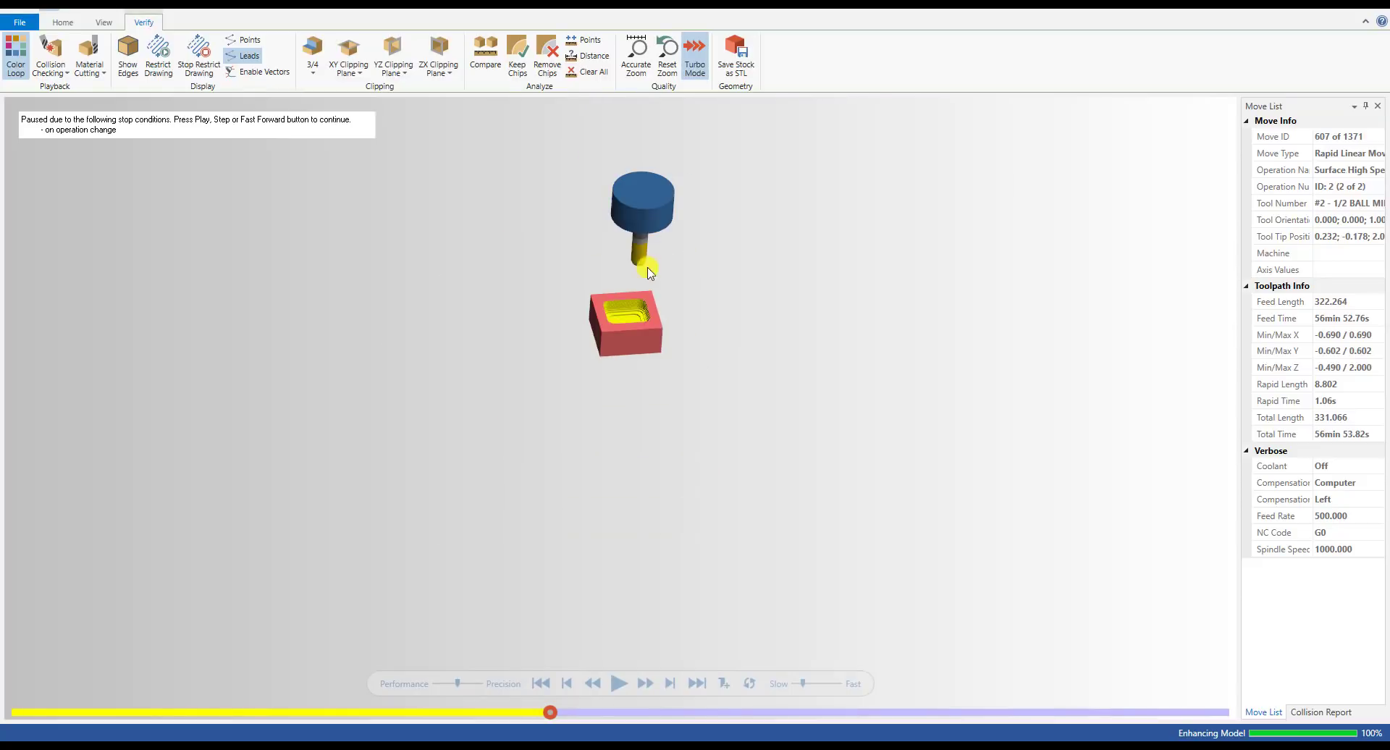
{"action": "scroll", "coordinate": [630, 273], "scroll_direction": "up", "scroll_amount": 3}
{"action": "scroll", "coordinate": [639, 331], "scroll_direction": "up", "scroll_amount": 2}
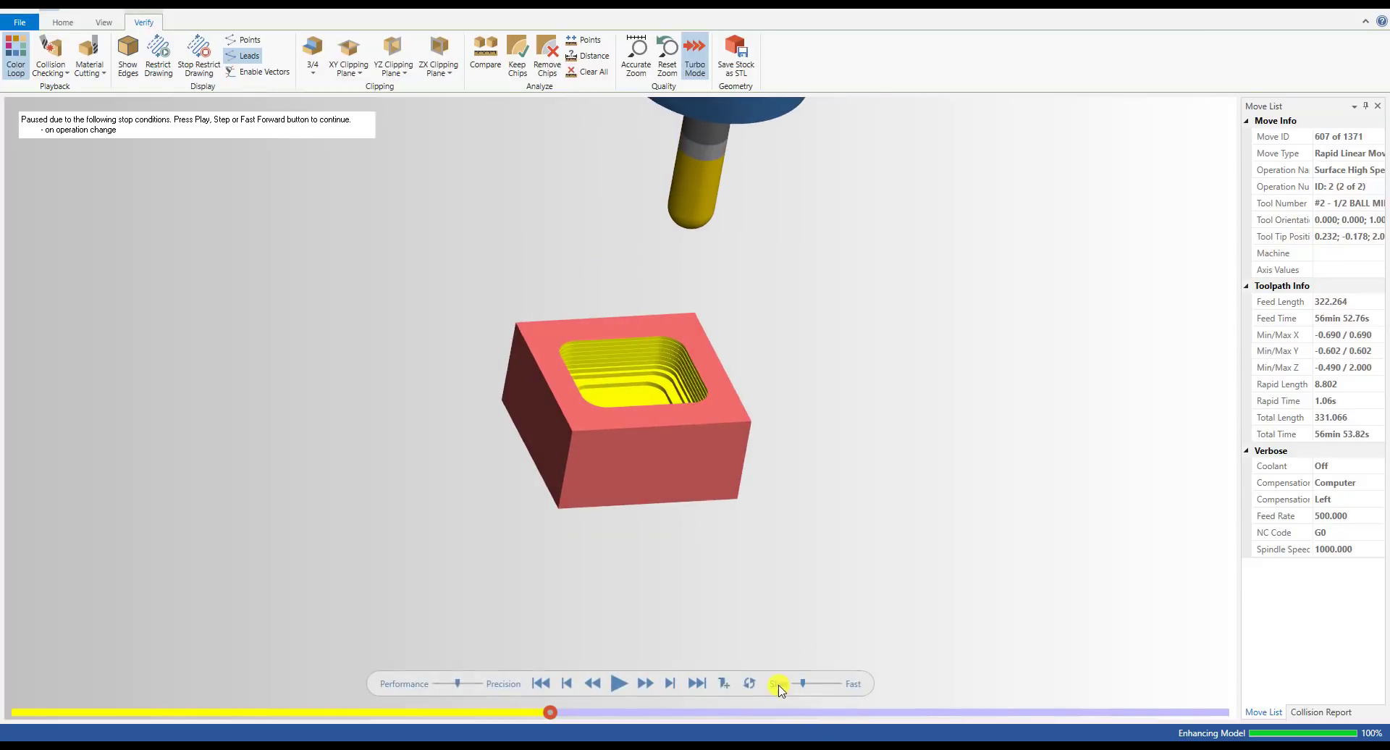
- Play the waterline finishing verification partway and close the simulator
{"action": "left_click", "coordinate": [624, 688]}
{"action": "scroll", "coordinate": [639, 395], "scroll_direction": "up", "scroll_amount": 2}
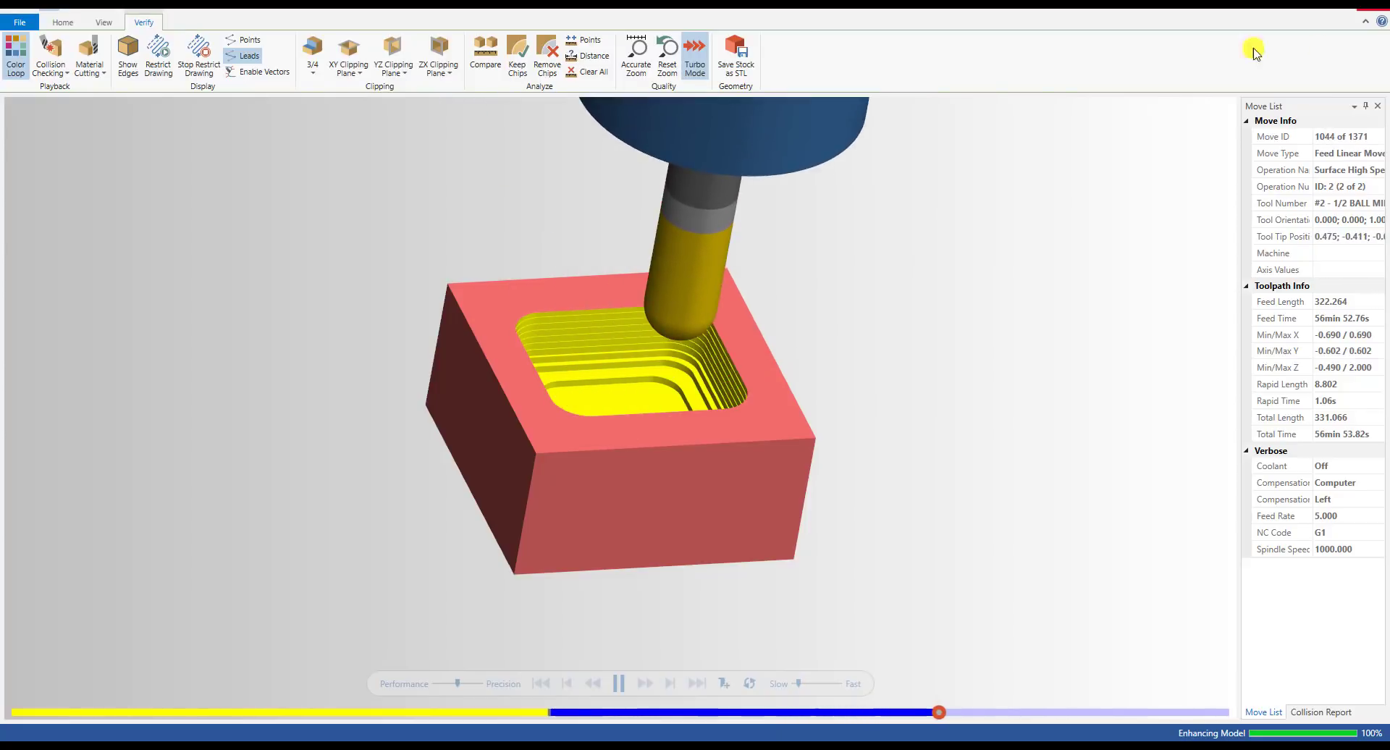
{"action": "left_click", "coordinate": [1373, 11]}
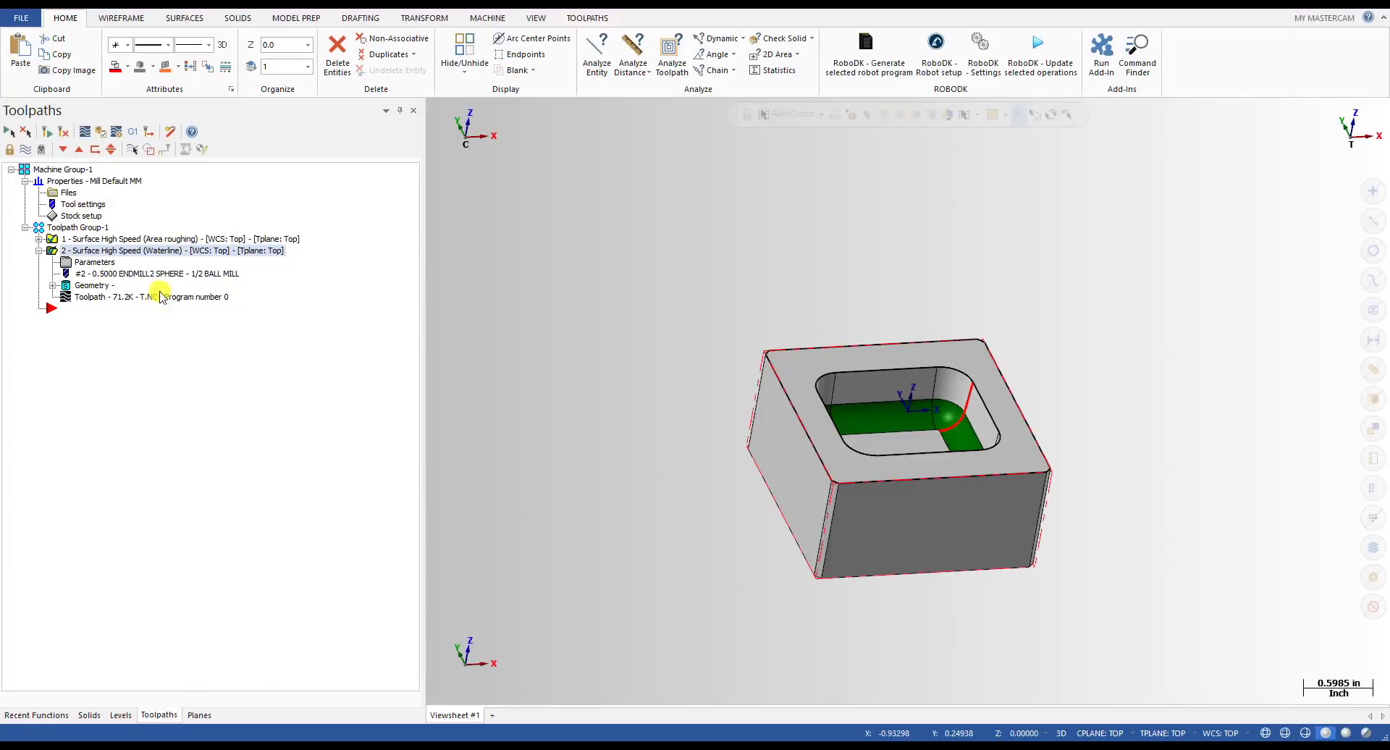
- Set both the wall stock and floor stock of the waterline operation's machining geometry to 0 and accept the parameters
{"action": "left_click", "coordinate": [94, 263]}
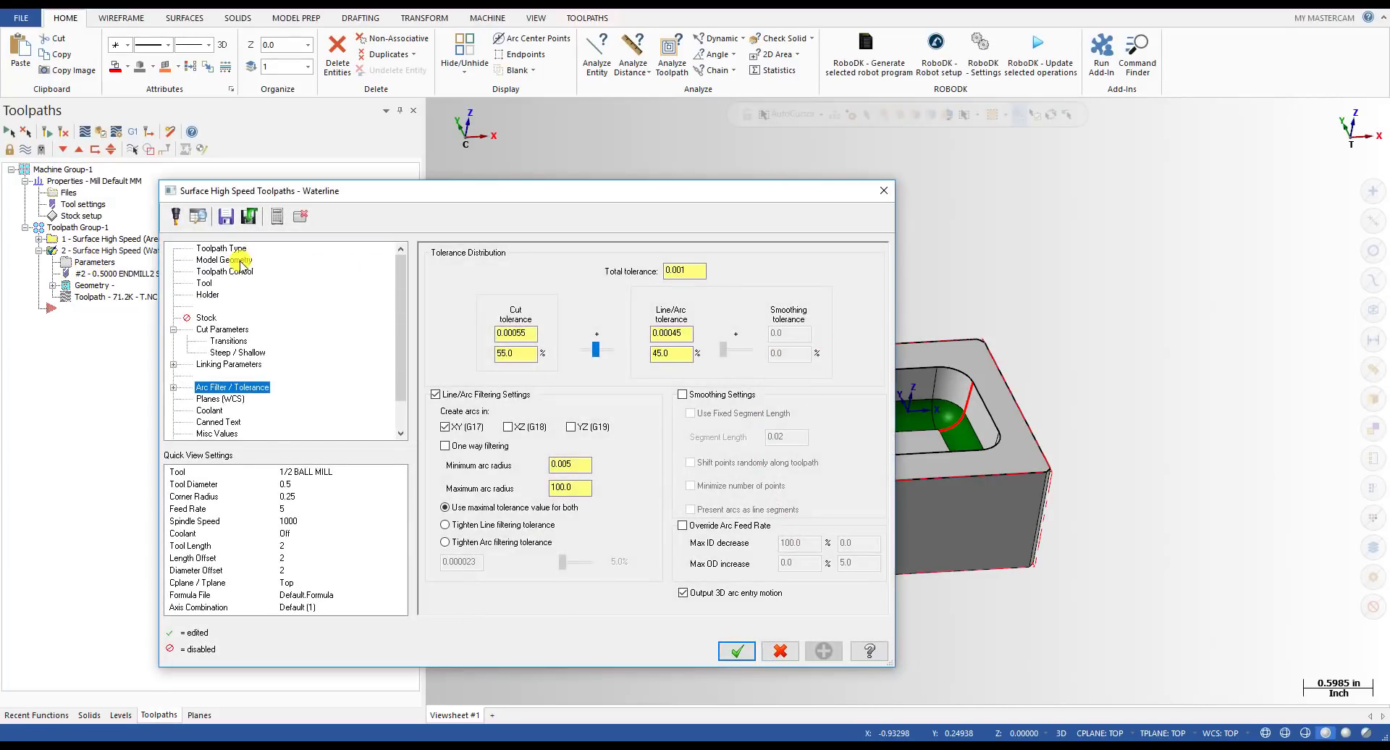
{"action": "left_click", "coordinate": [224, 260]}
{"action": "left_click", "coordinate": [572, 293]}
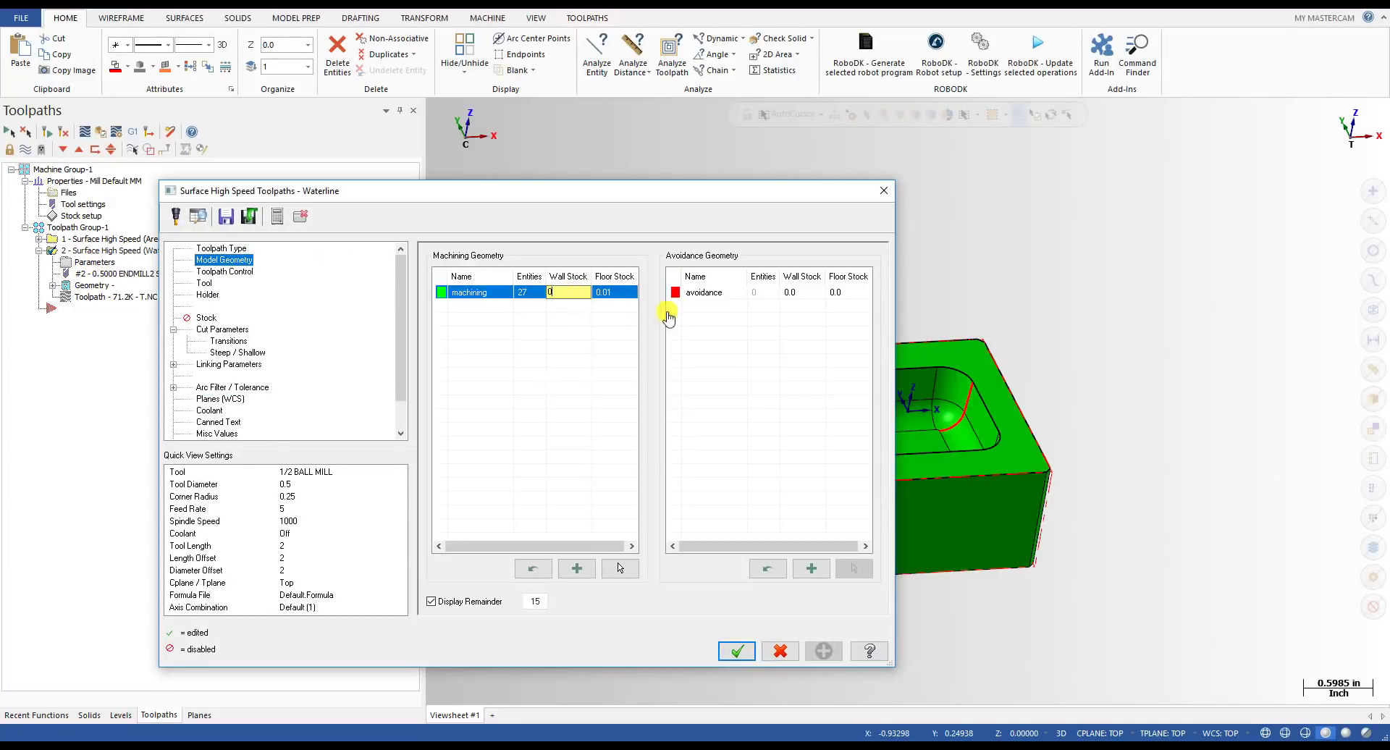
{"action": "type", "text": "0"}
{"action": "left_click", "coordinate": [600, 294]}
{"action": "left_click", "coordinate": [588, 331]}
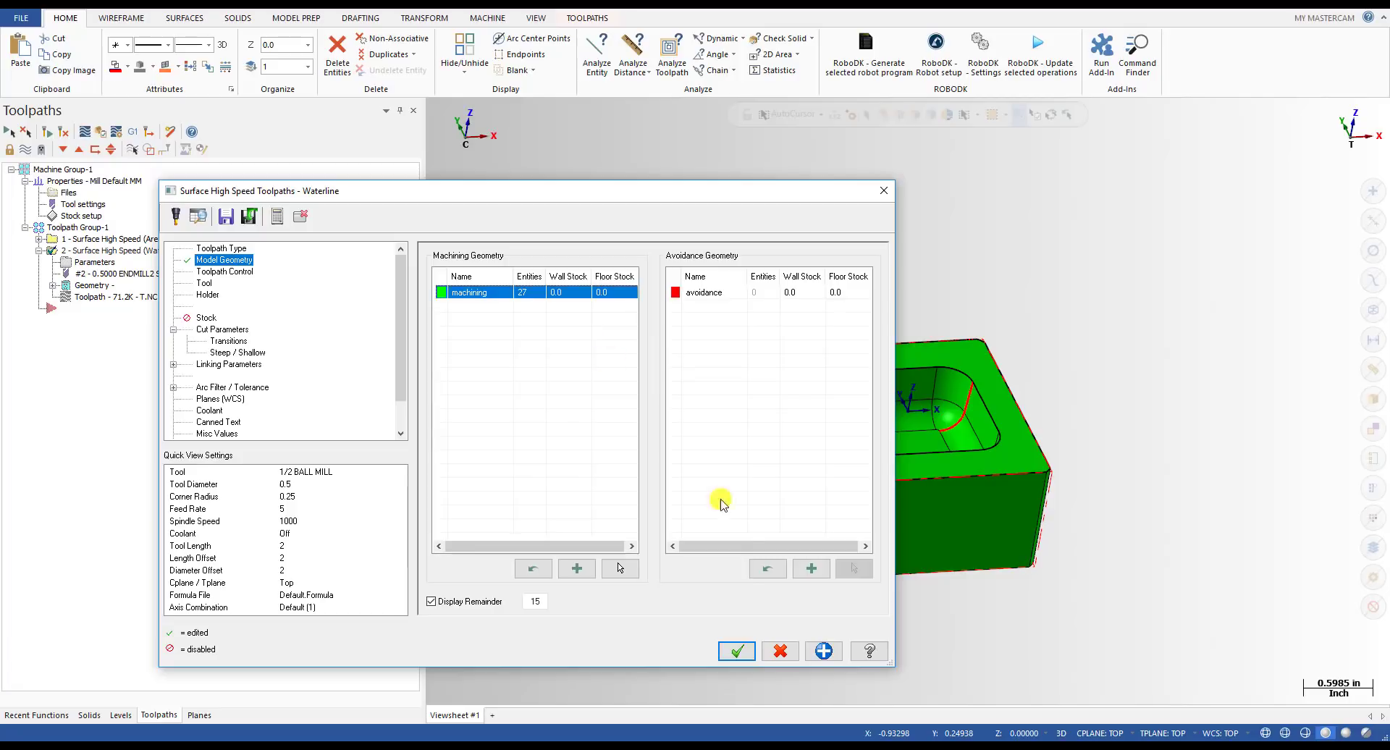
{"action": "left_click", "coordinate": [736, 651]}
- Enable Add cuts in the area roughing cut parameters with a maximum profile stepover of .05 and regenerate both outdated toolpaths
{"action": "left_click", "coordinate": [38, 240]}
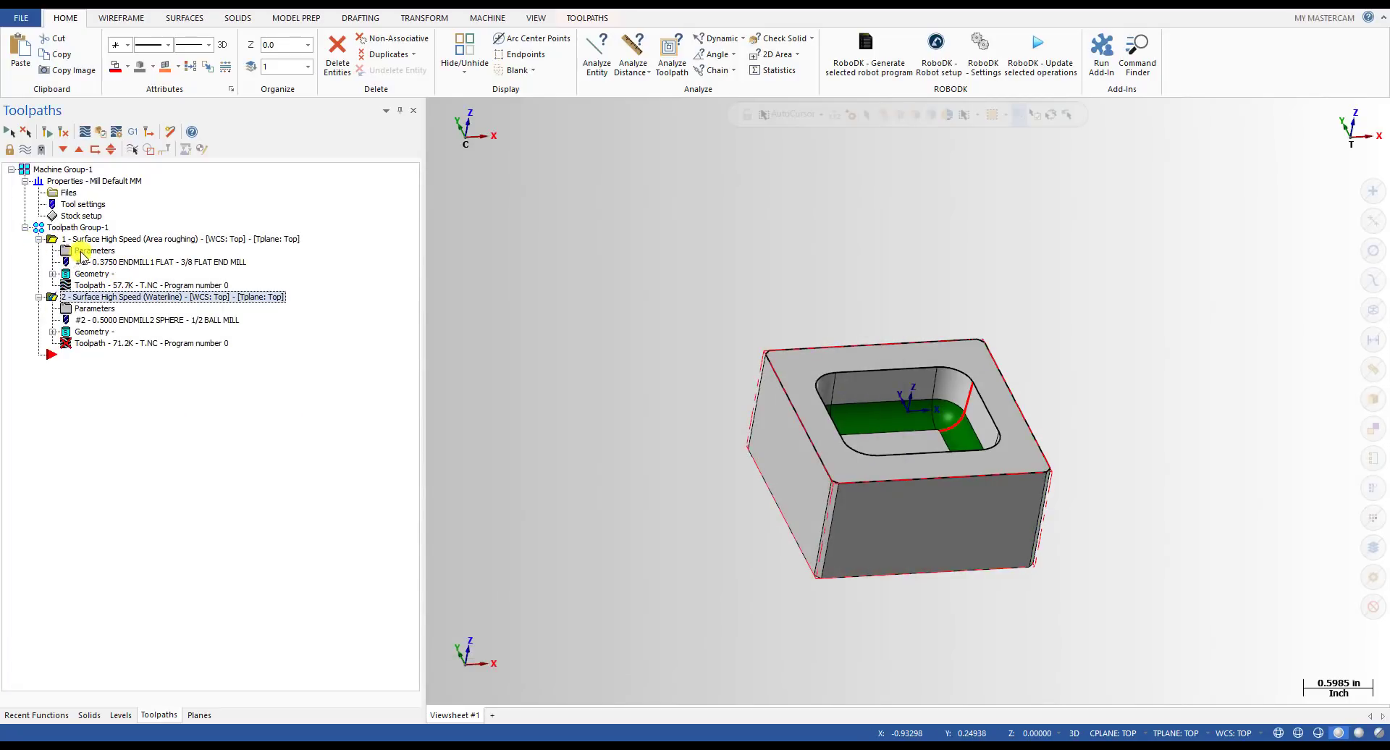
{"action": "left_click", "coordinate": [82, 251]}
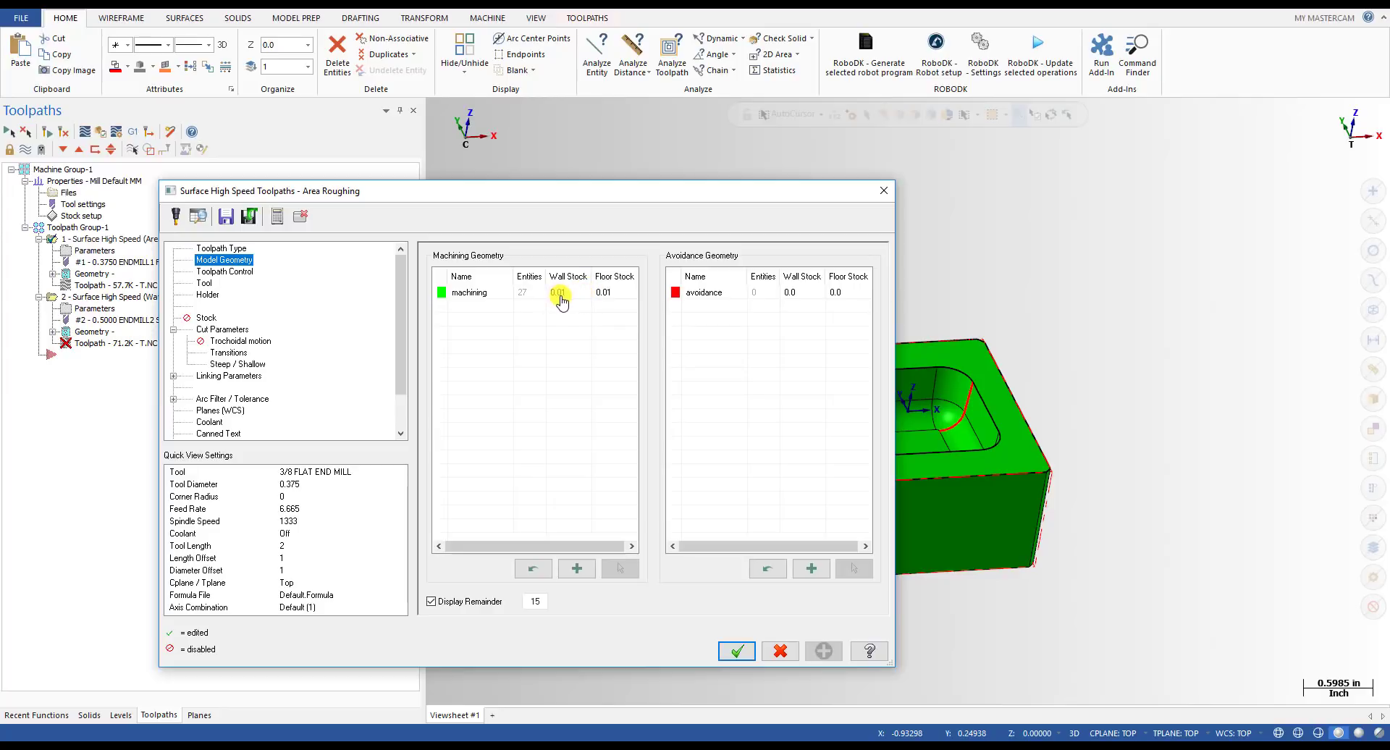
{"action": "left_click", "coordinate": [237, 364]}
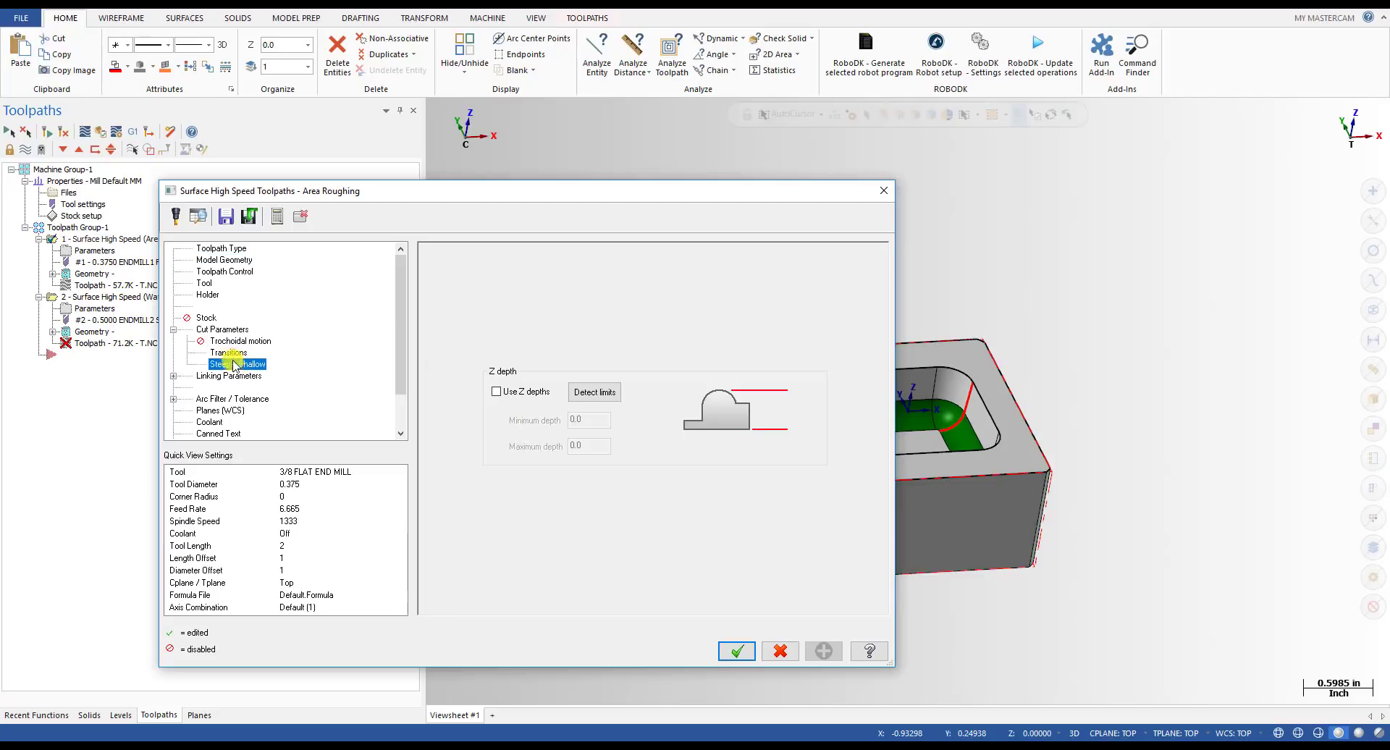
{"action": "left_click", "coordinate": [221, 329]}
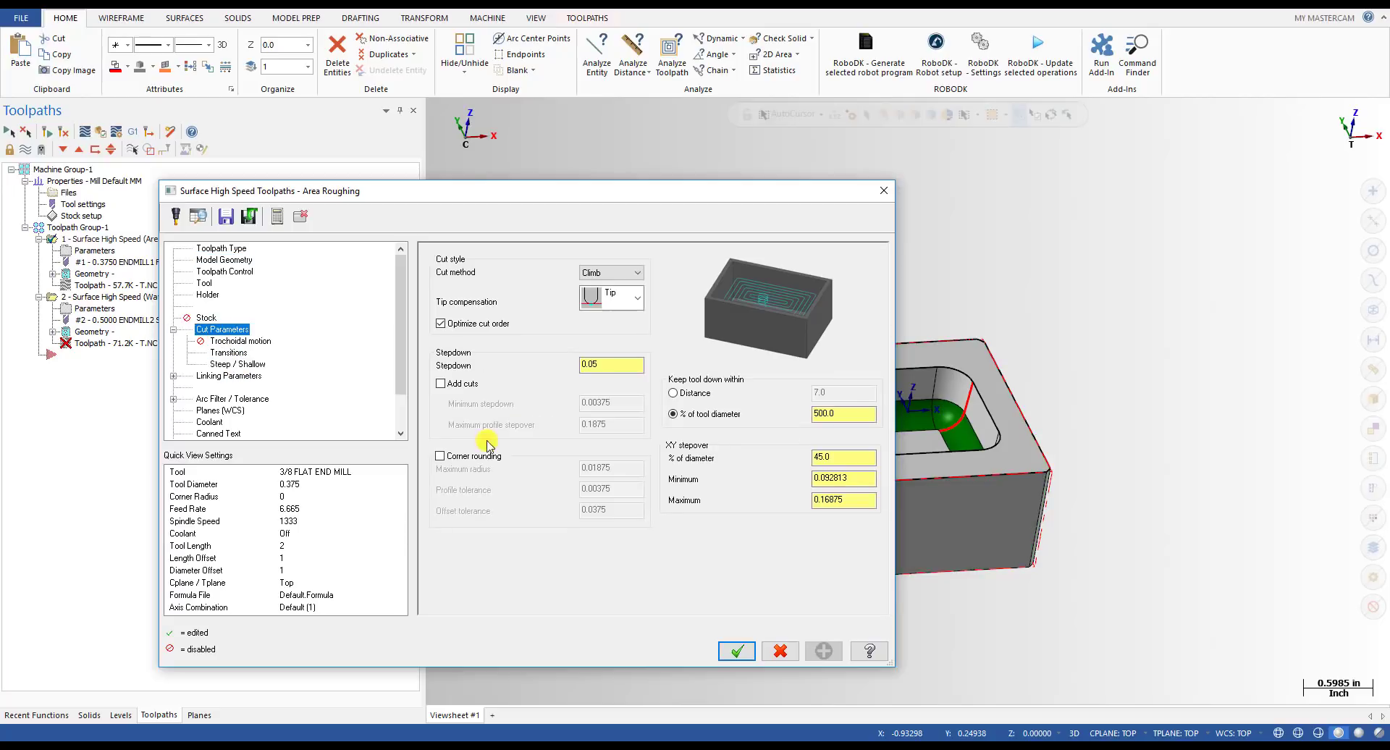
{"action": "left_click", "coordinate": [470, 385]}
{"action": "key", "text": "Tab"}
{"action": "key", "text": "Tab"}
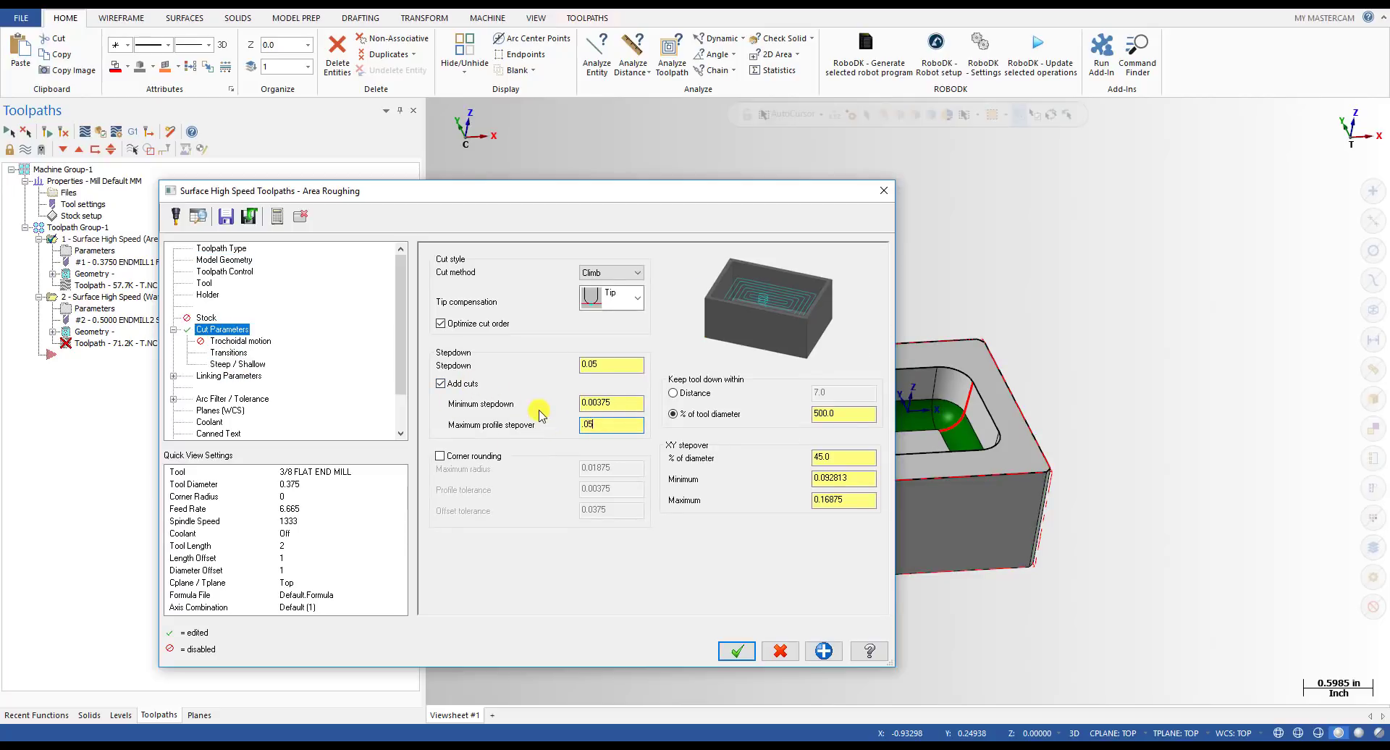
{"action": "left_click", "coordinate": [736, 650]}
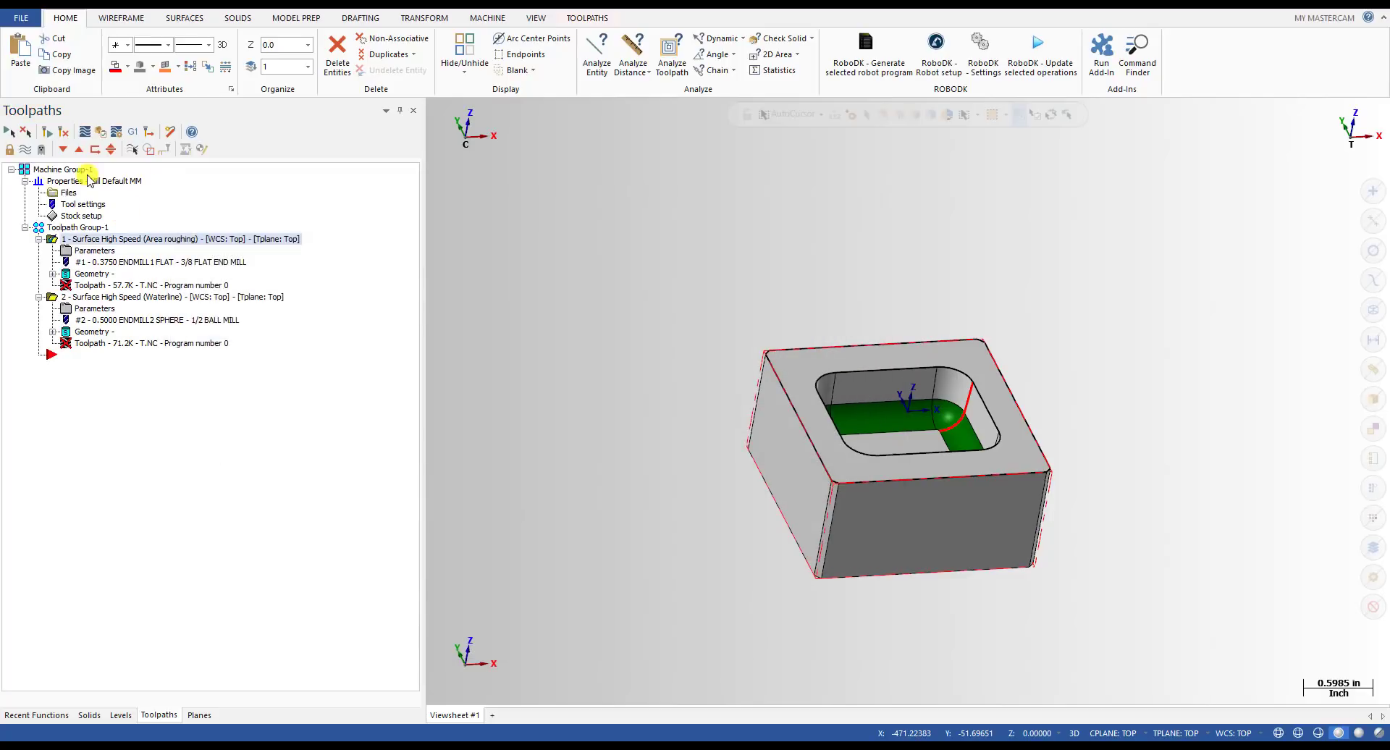
{"action": "left_click", "coordinate": [60, 132]}
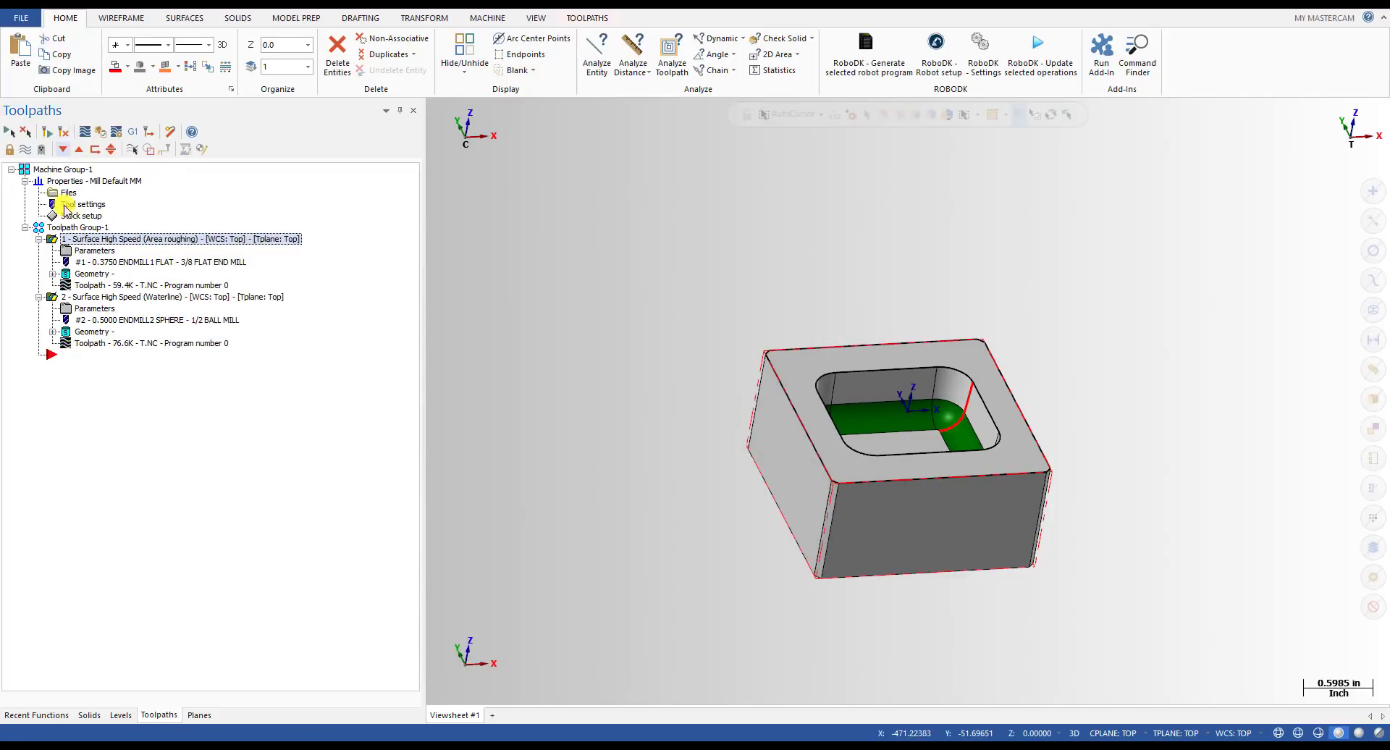
- Open both regenerated operations in Verify and display the workpiece together with the stock
{"action": "left_click", "coordinate": [39, 240]}
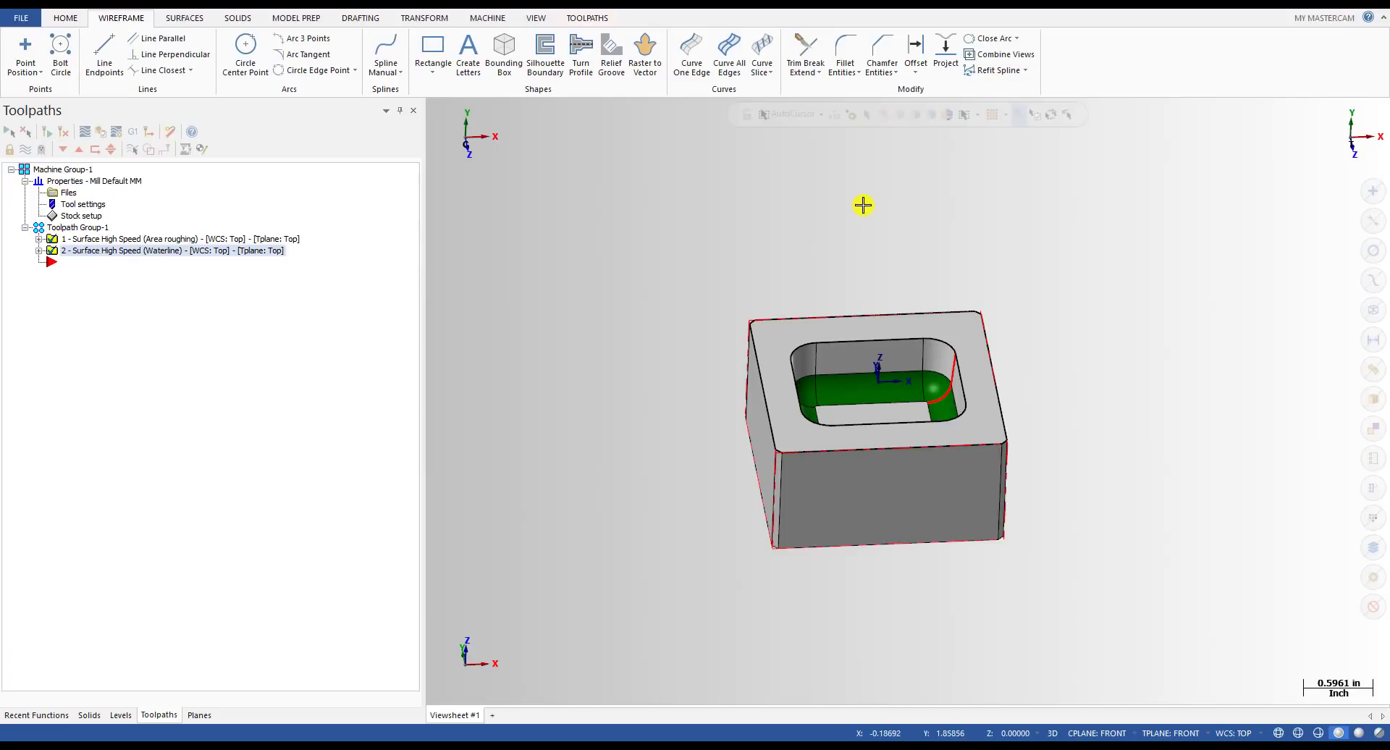
{"action": "middle_click_drag", "start_coordinate": [700, 264], "coordinate": [714, 270]}
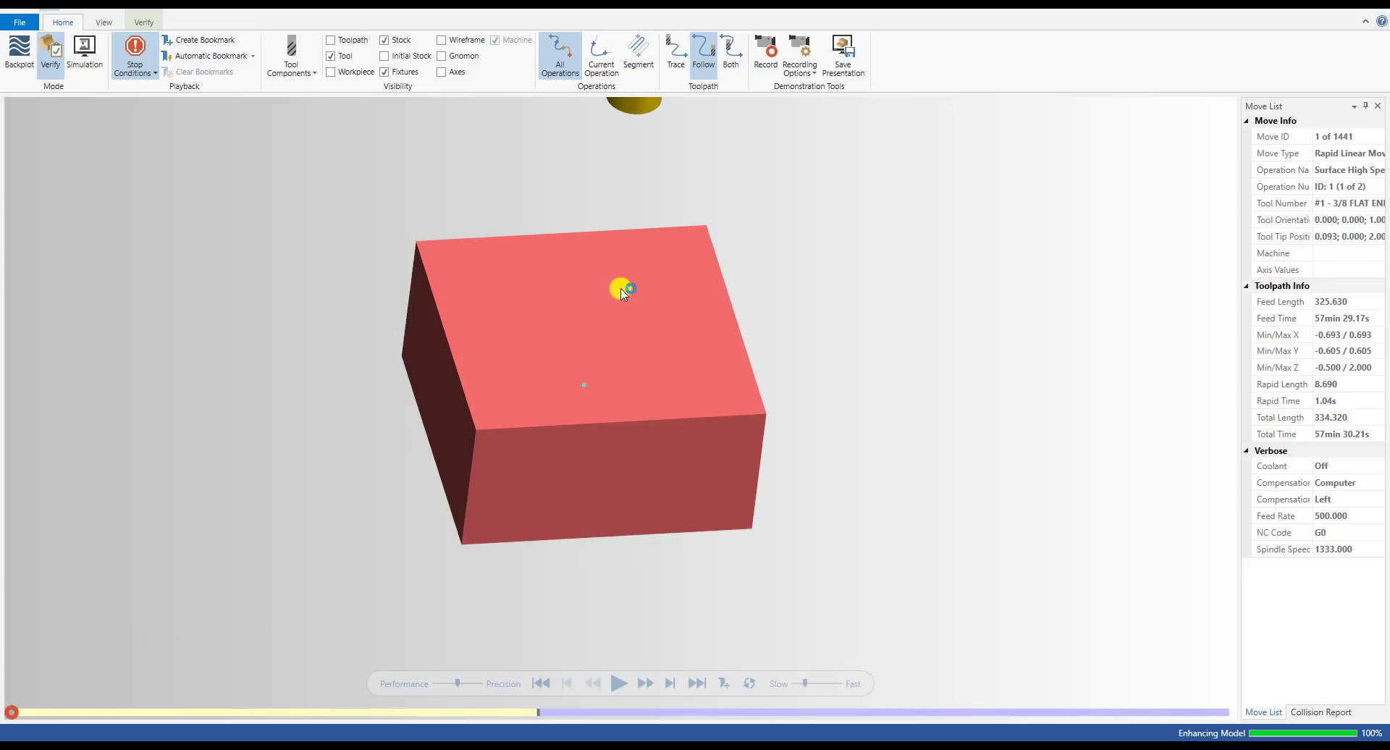
{"action": "scroll", "coordinate": [543, 410], "scroll_direction": "down", "scroll_amount": 3}
{"action": "mouse_move", "coordinate": [550, 385]}
{"action": "middle_mouse_down"}
{"action": "mouse_move", "coordinate": [538, 378]}
{"action": "mouse_move", "coordinate": [563, 386]}
{"action": "mouse_move", "coordinate": [541, 361]}
{"action": "middle_mouse_up"}
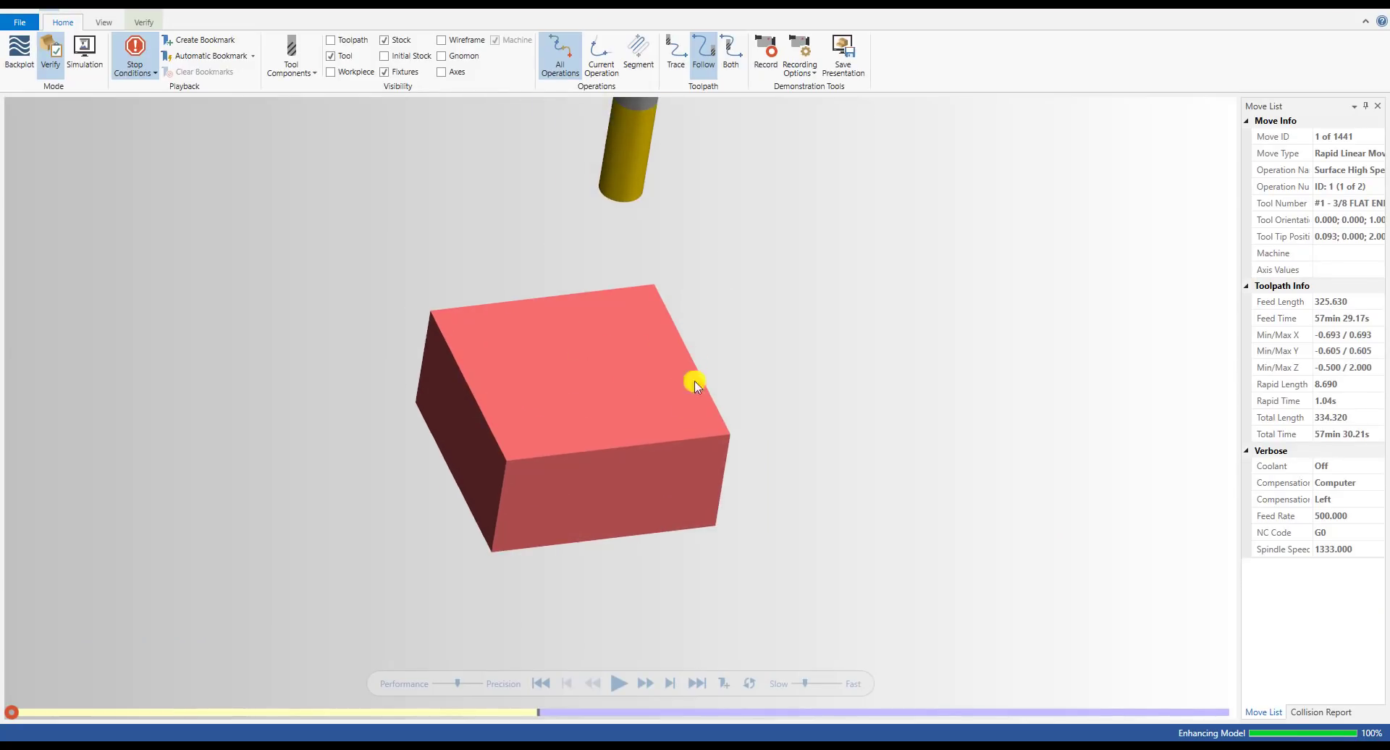
{"action": "left_click", "coordinate": [334, 72]}
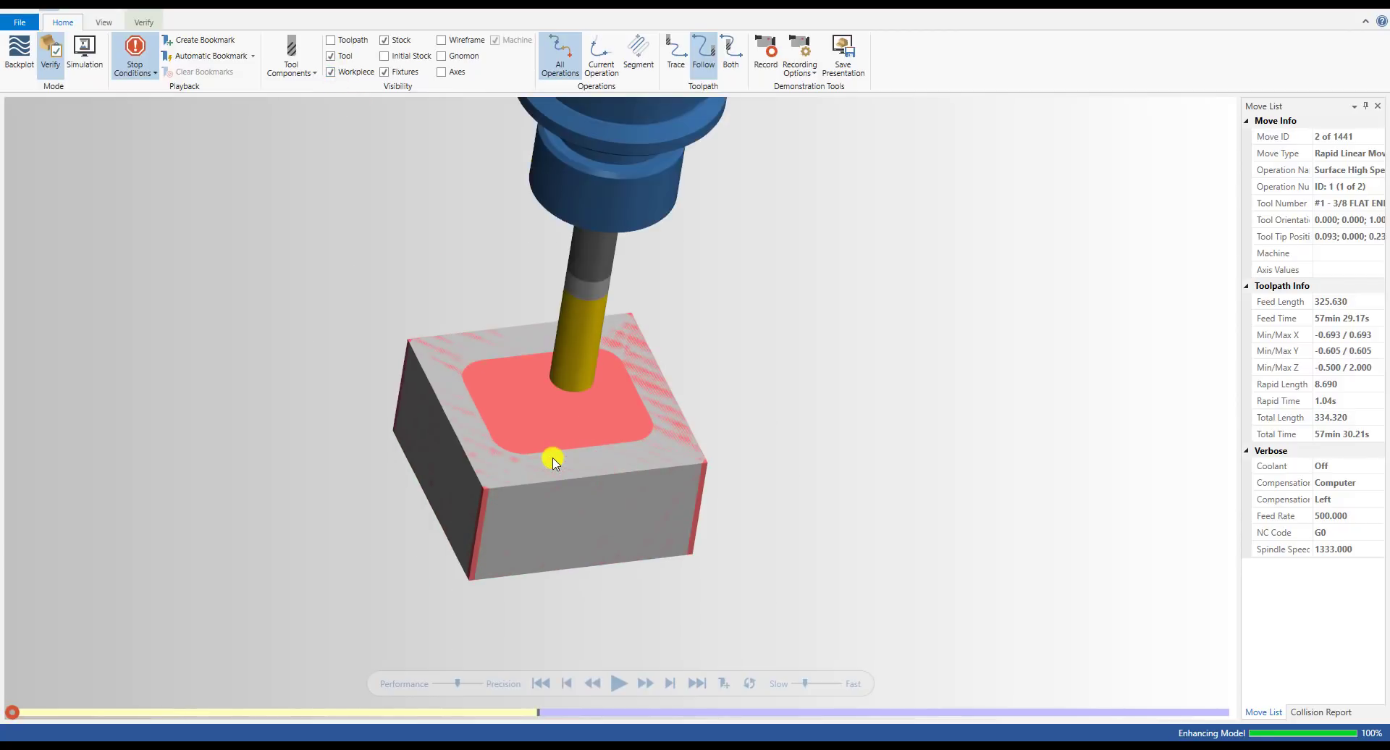
- Play the updated area roughing up to the operation change and examine the steps on the pocket walls against the workpiece
{"action": "left_click", "coordinate": [620, 682]}
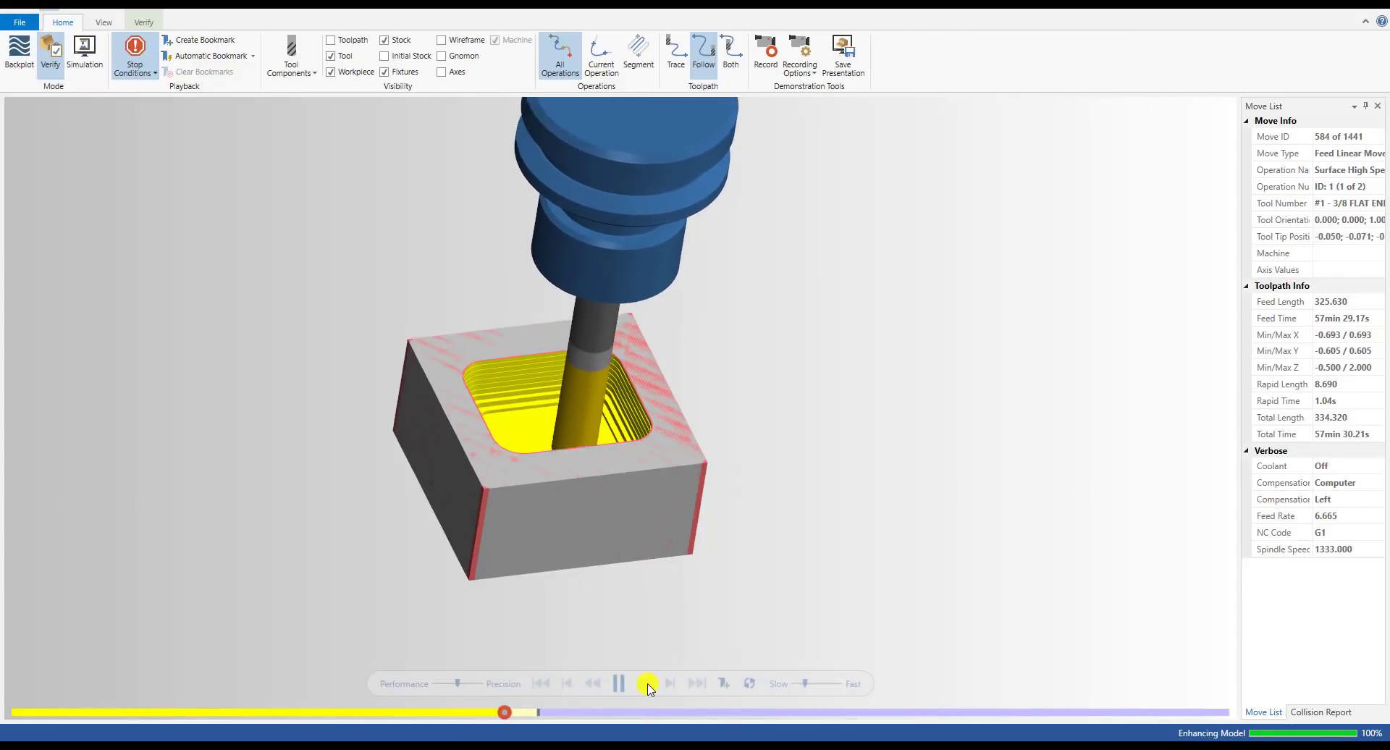
{"action": "mouse_move", "coordinate": [552, 441]}
{"action": "left_mouse_down"}
{"action": "mouse_move", "coordinate": [514, 432]}
{"action": "mouse_move", "coordinate": [559, 432]}
{"action": "mouse_move", "coordinate": [569, 455]}
{"action": "left_mouse_up"}
{"action": "scroll", "coordinate": [571, 452], "scroll_direction": "up", "scroll_amount": 5}
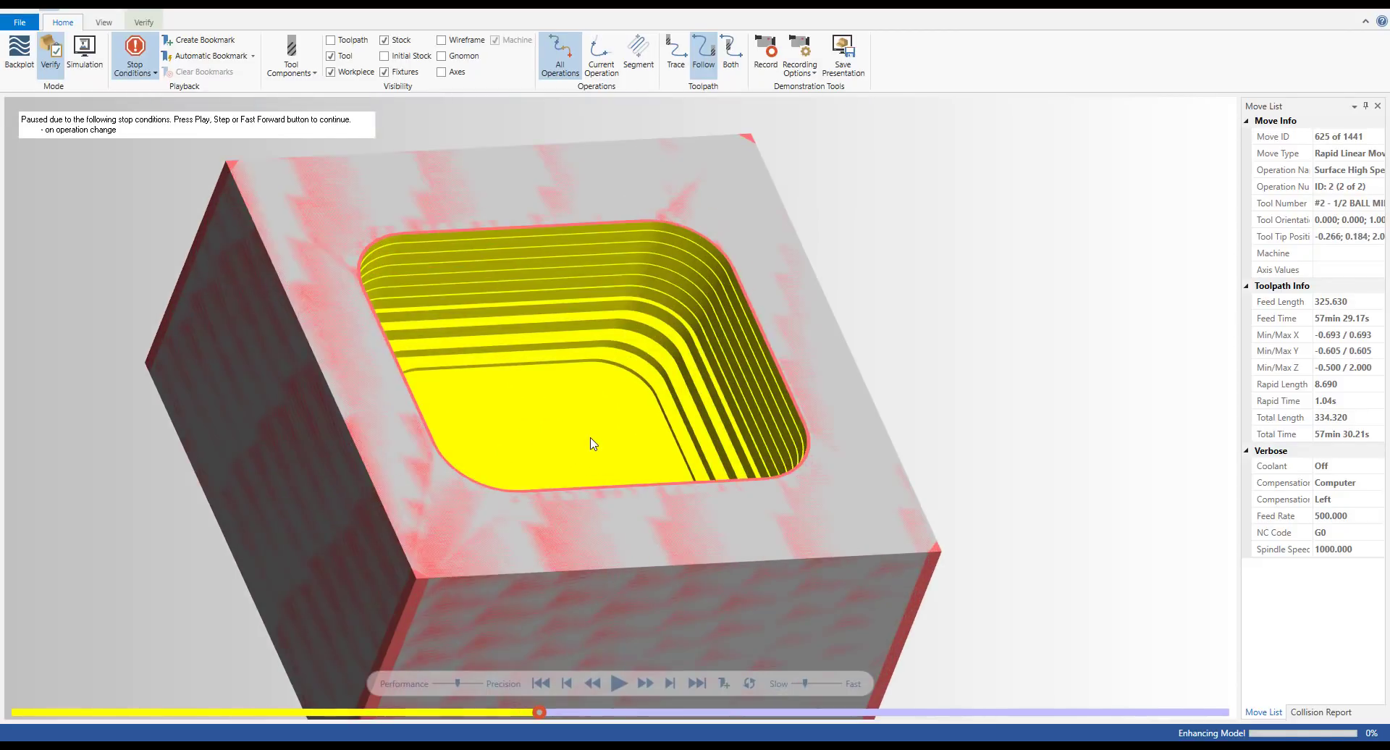
{"action": "middle_click_drag", "start_coordinate": [592, 441], "coordinate": [489, 229]}
{"action": "scroll", "coordinate": [556, 399], "scroll_direction": "down", "scroll_amount": 4}
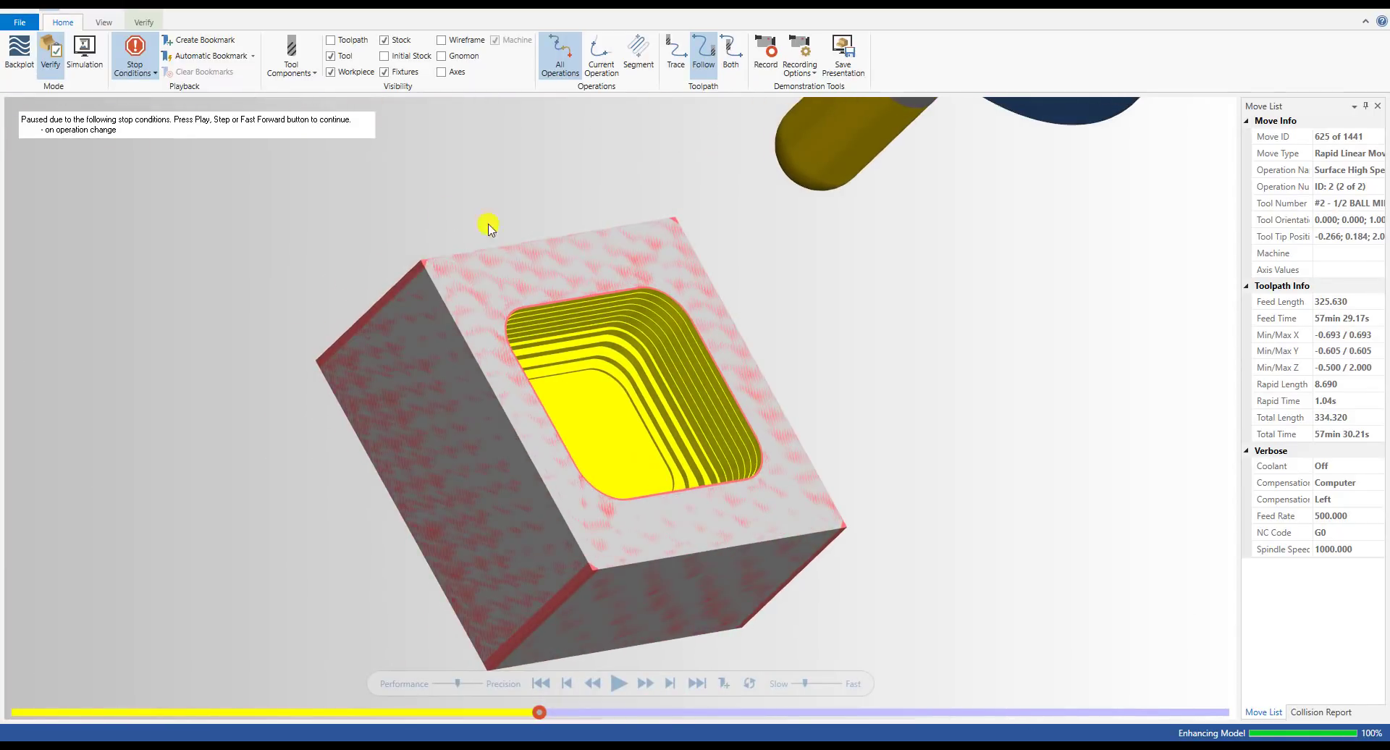
{"action": "middle_click_drag", "start_coordinate": [528, 305], "coordinate": [605, 309]}
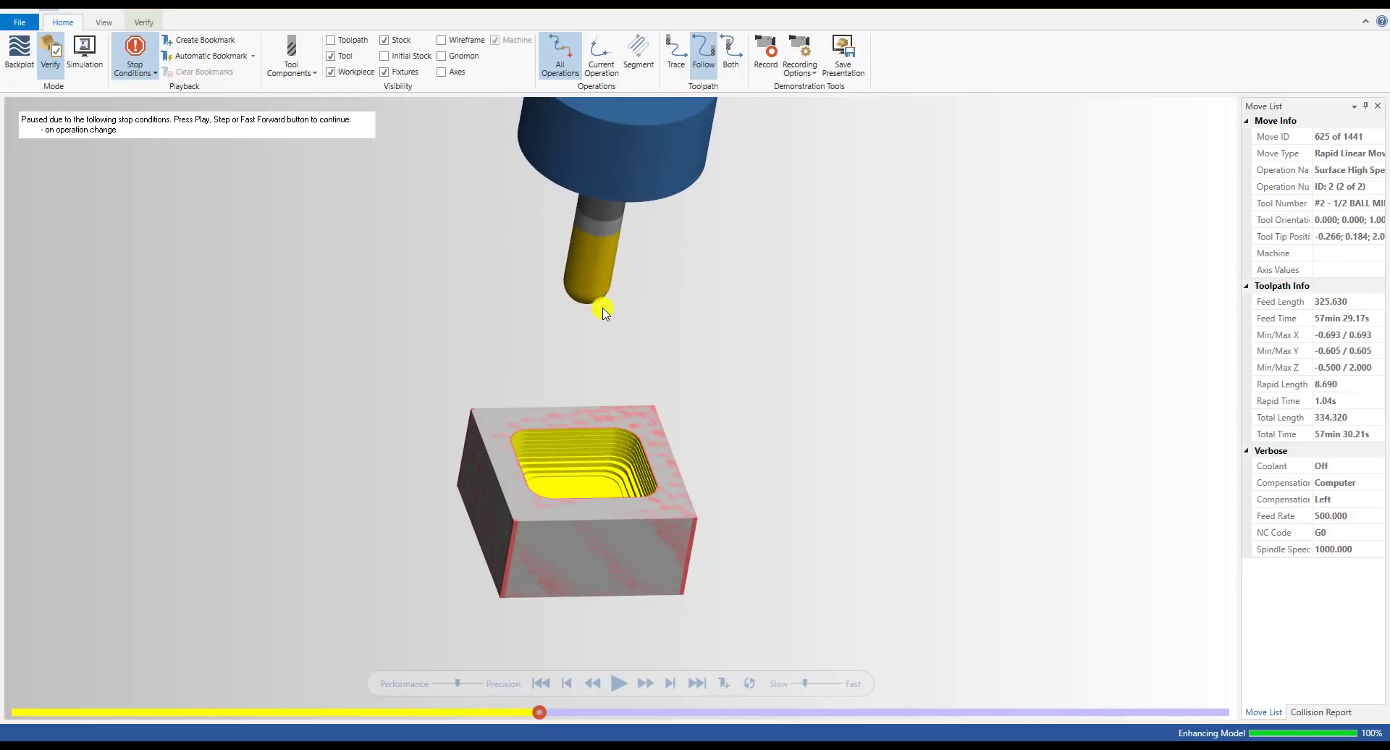
{"action": "scroll", "coordinate": [604, 309], "scroll_direction": "up", "scroll_amount": 3}
{"action": "scroll", "coordinate": [586, 249], "scroll_direction": "down", "scroll_amount": 3}
{"action": "scroll", "coordinate": [578, 258], "scroll_direction": "down", "scroll_amount": 2}
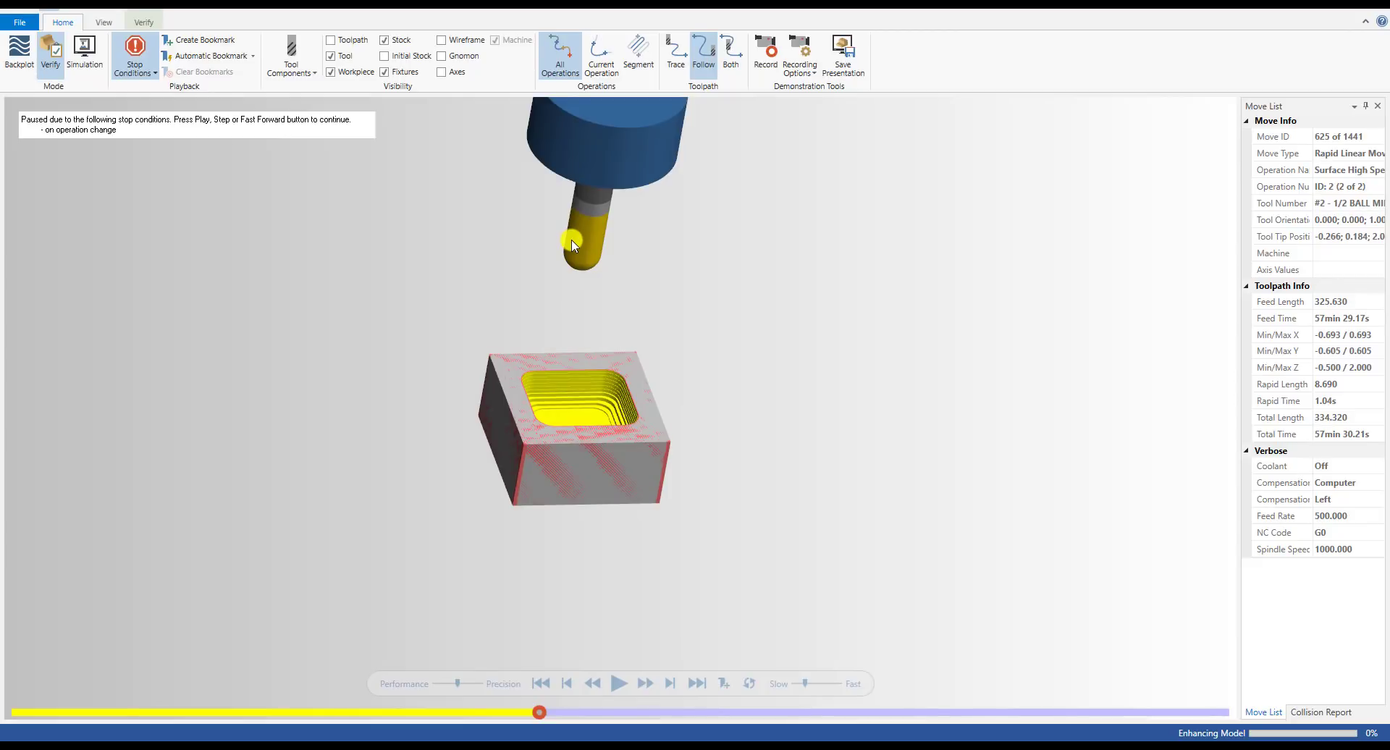
{"action": "scroll", "coordinate": [575, 257], "scroll_direction": "up", "scroll_amount": 2}
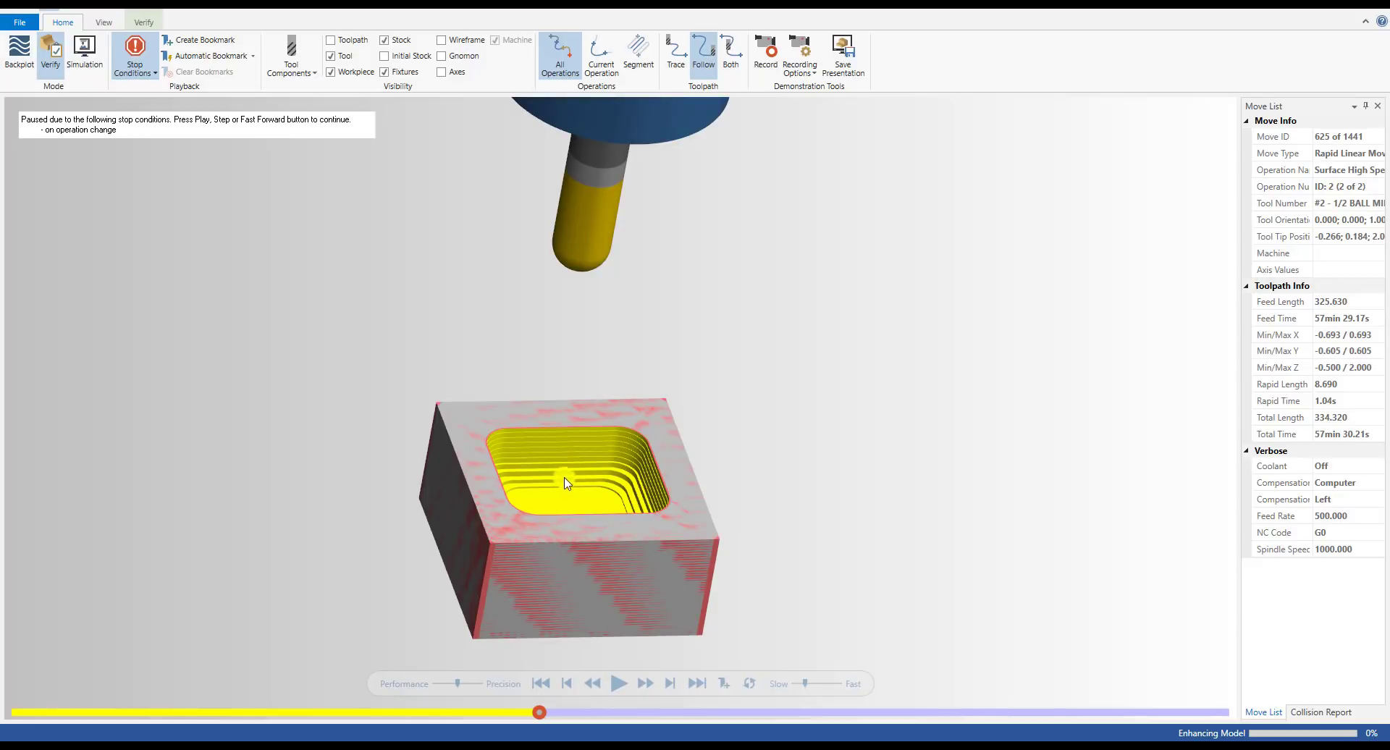
{"action": "scroll", "coordinate": [545, 477], "scroll_direction": "down", "scroll_amount": 2}
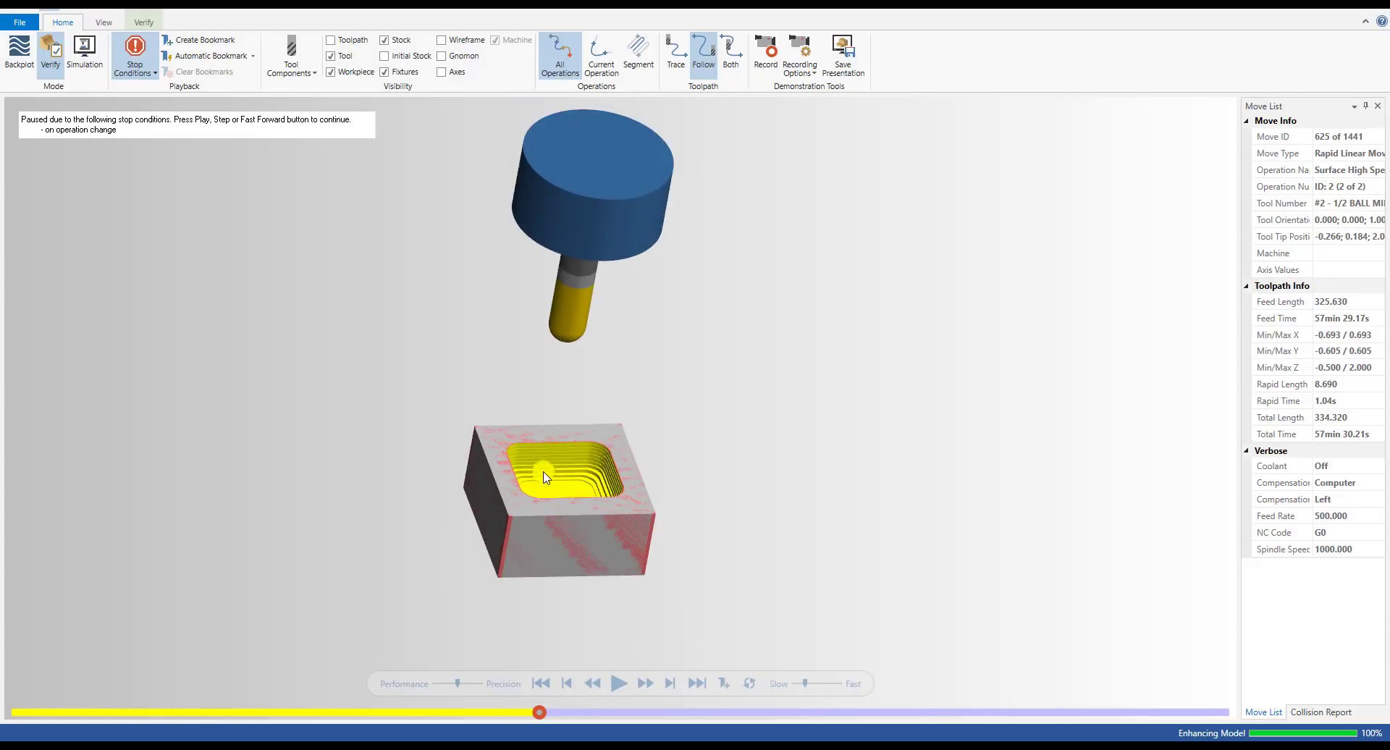
- Play the waterline finishing with the 1/2 ball mill, adjusting the playback speed, and examine how it finishes the pocket walls and corners
{"action": "left_click", "coordinate": [615, 684]}
{"action": "scroll", "coordinate": [590, 461], "scroll_direction": "up", "scroll_amount": 2}
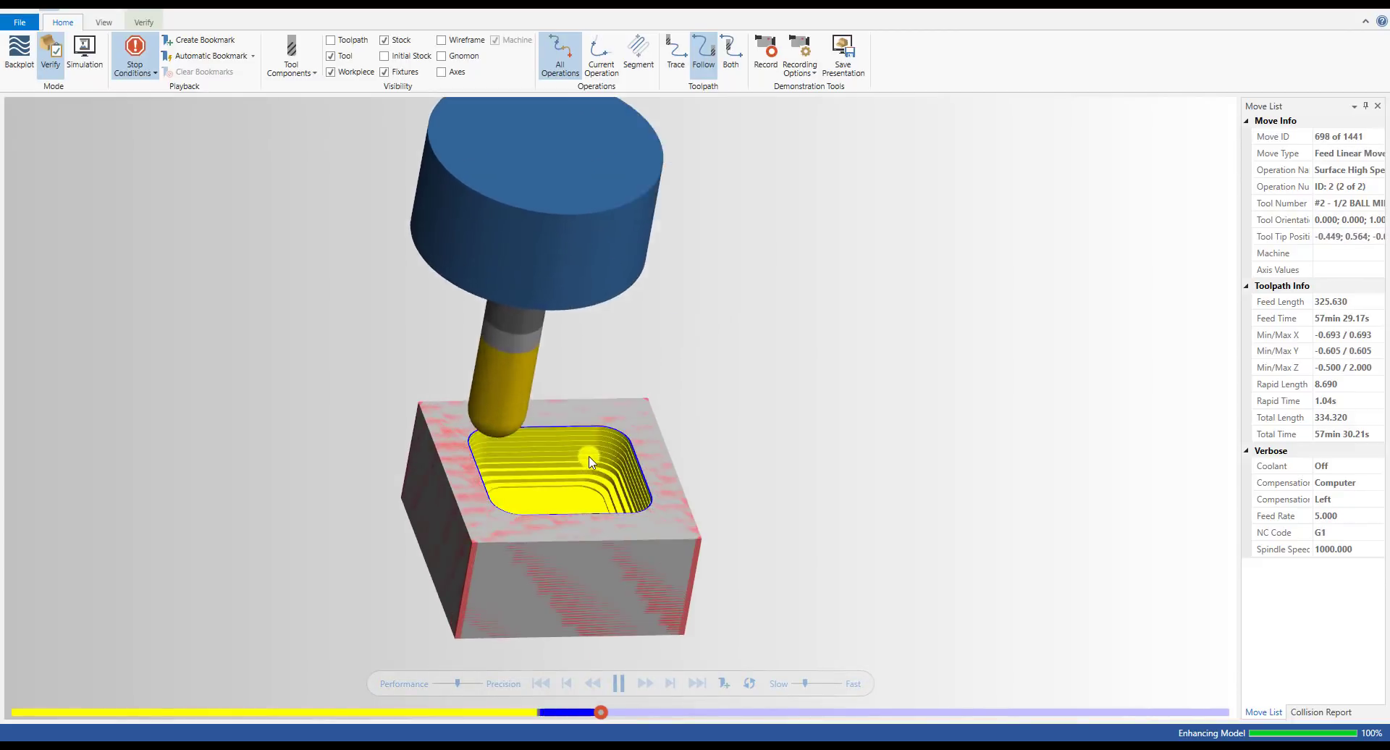
{"action": "mouse_move", "coordinate": [589, 457]}
{"action": "middle_mouse_down"}
{"action": "mouse_move", "coordinate": [575, 451]}
{"action": "mouse_move", "coordinate": [599, 455]}
{"action": "middle_mouse_up"}
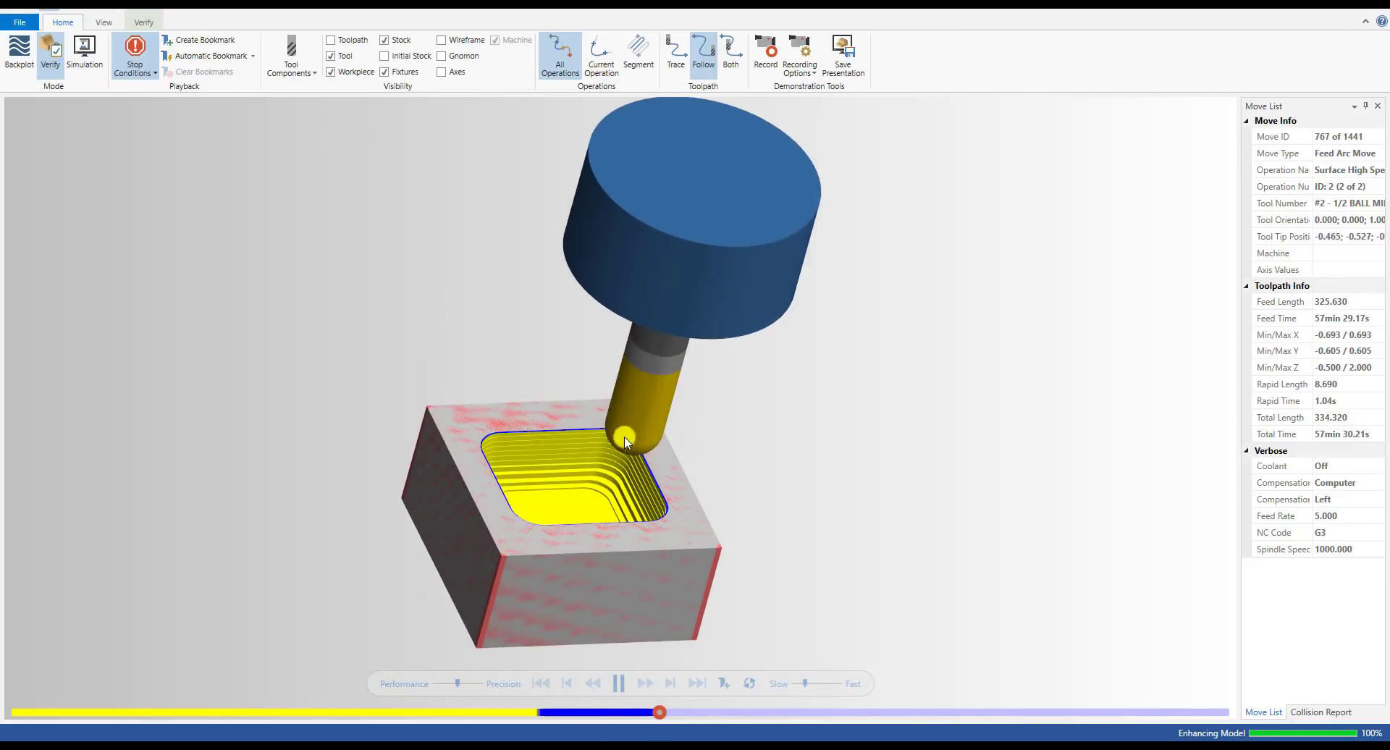
{"action": "left_click", "coordinate": [813, 685]}
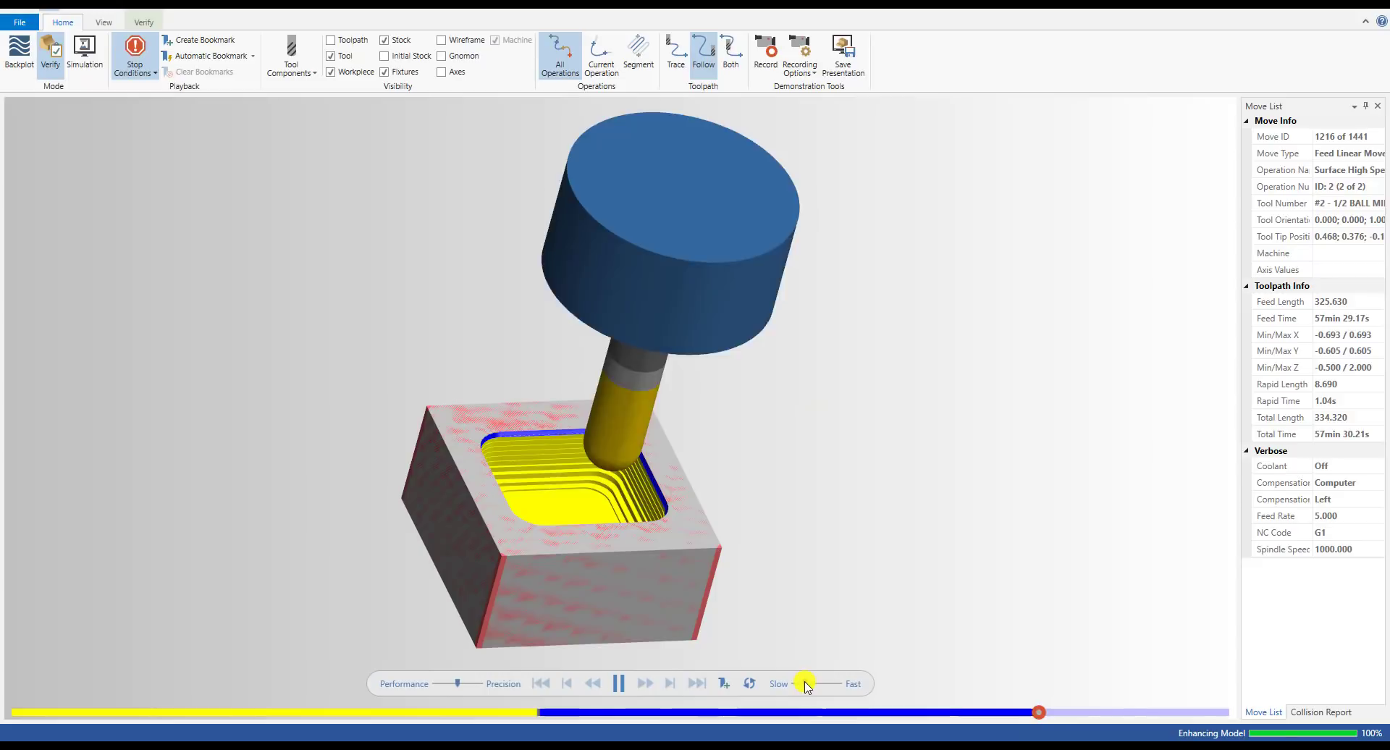
{"action": "scroll", "coordinate": [504, 430], "scroll_direction": "up", "scroll_amount": 3}
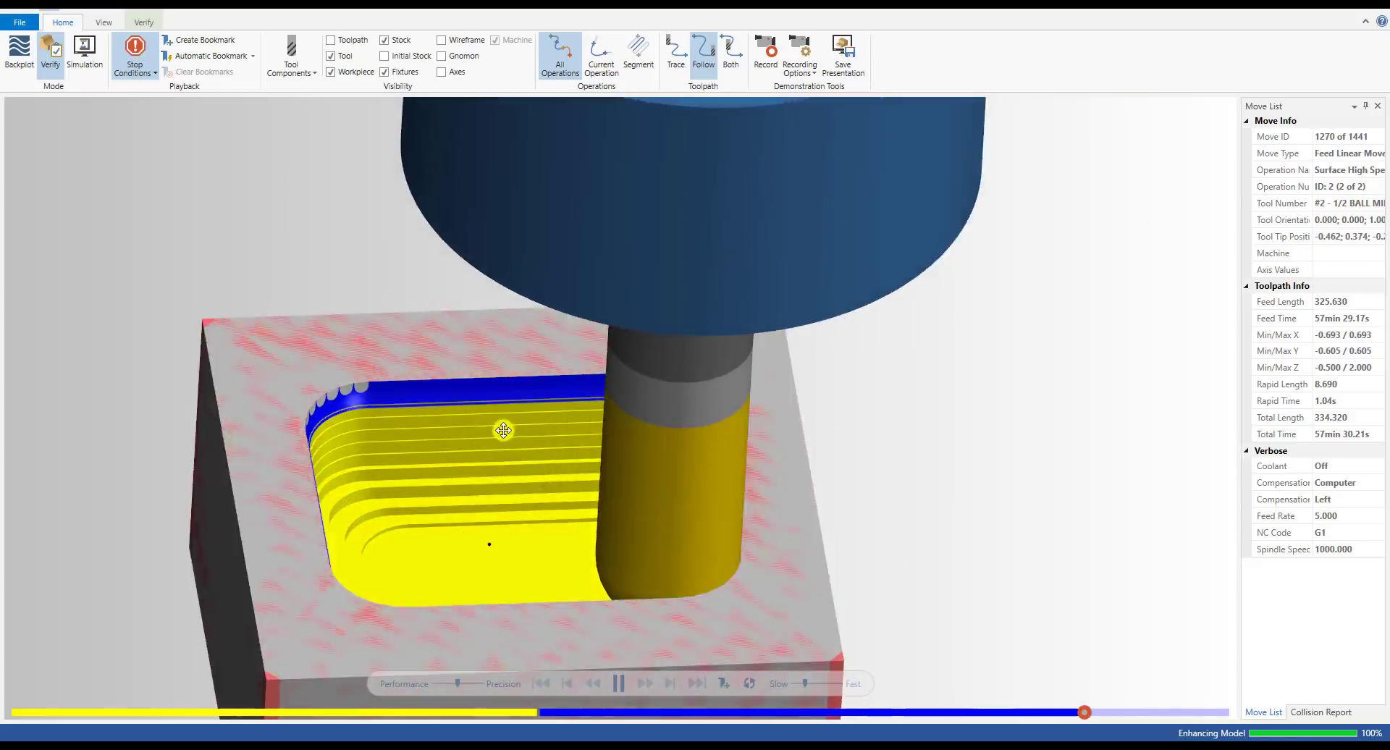
{"action": "mouse_move", "coordinate": [503, 430]}
{"action": "middle_mouse_down"}
{"action": "mouse_move", "coordinate": [478, 438]}
{"action": "mouse_move", "coordinate": [486, 428]}
{"action": "middle_mouse_up"}
{"action": "scroll", "coordinate": [499, 433], "scroll_direction": "down", "scroll_amount": 4}
{"action": "scroll", "coordinate": [483, 416], "scroll_direction": "up", "scroll_amount": 4}
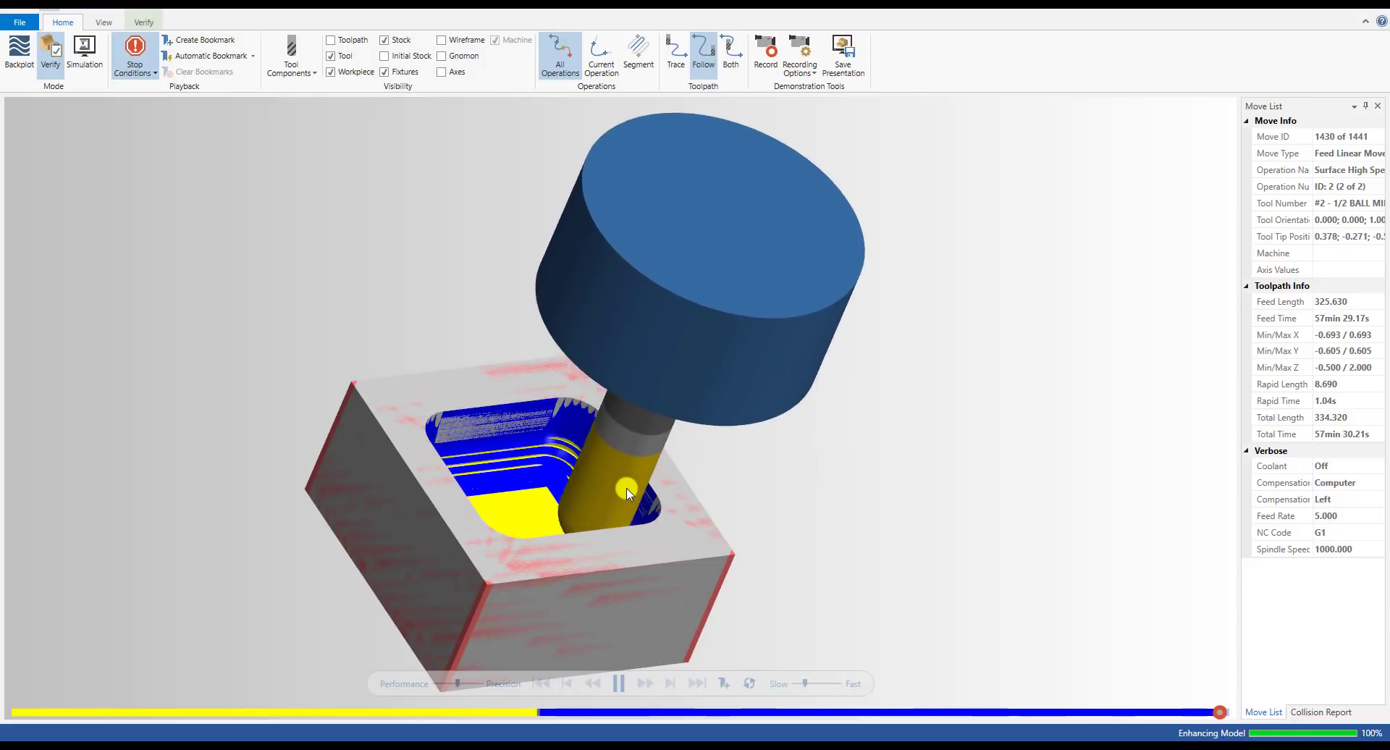
- Hide the workpiece in the simulation and examine the lower pocket walls and corner fillets for material left after waterline finishing
{"action": "middle_click_drag", "start_coordinate": [582, 453], "coordinate": [535, 459]}
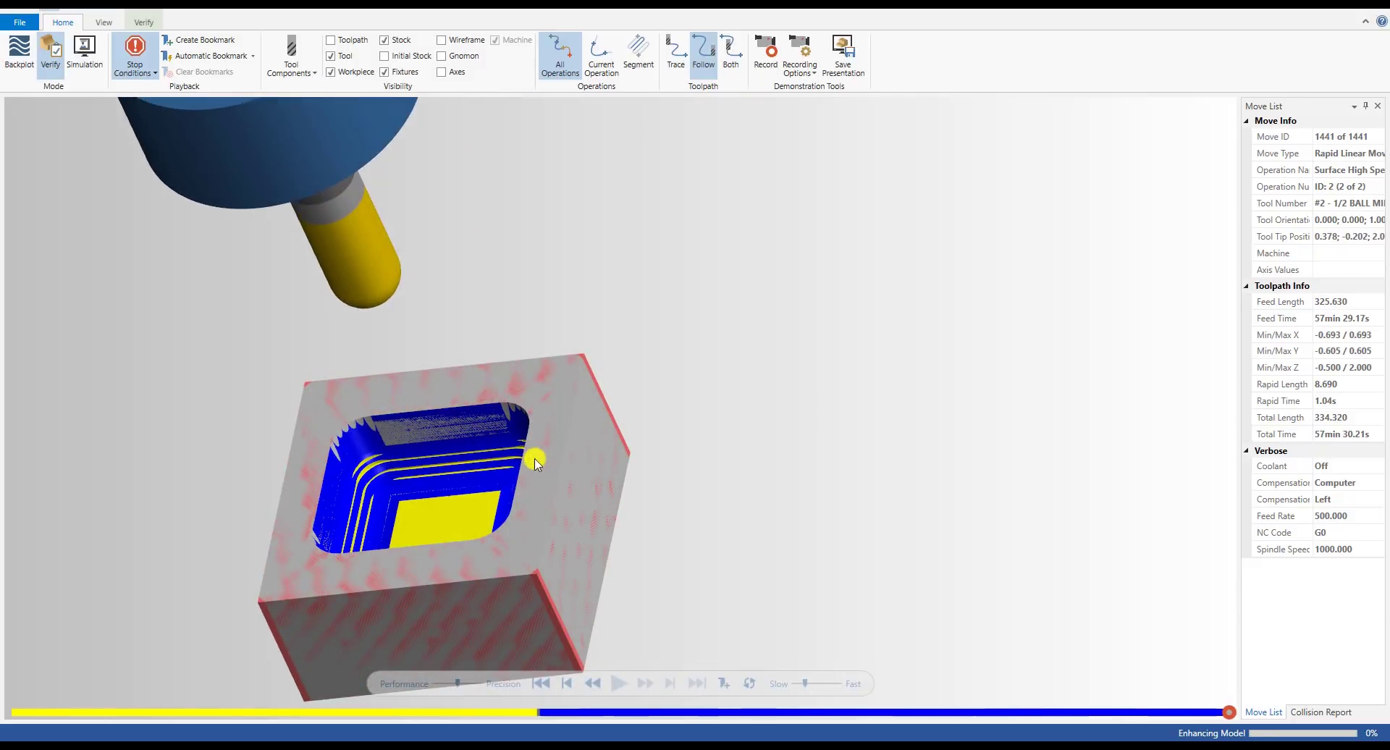
{"action": "left_click", "coordinate": [331, 72]}
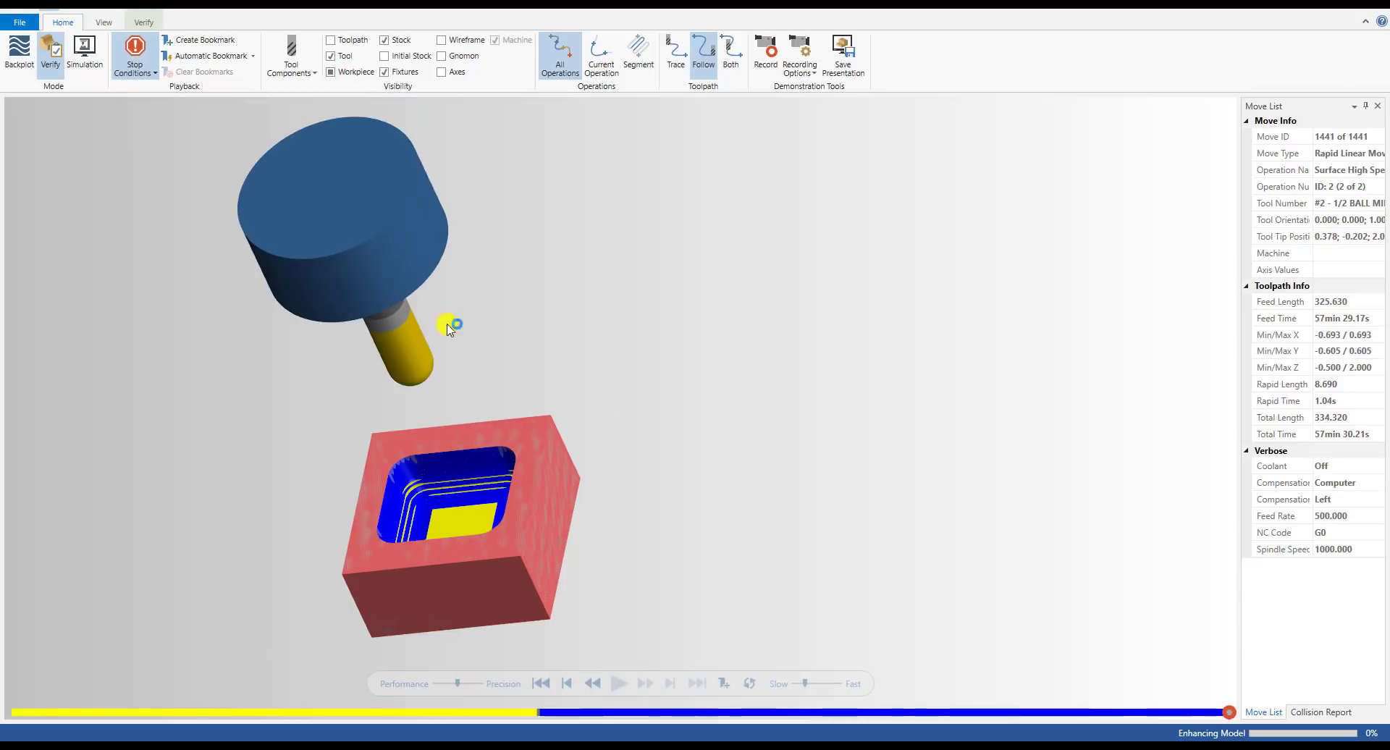
{"action": "middle_click_drag", "start_coordinate": [454, 558], "coordinate": [500, 406]}
{"action": "scroll", "coordinate": [519, 476], "scroll_direction": "up", "scroll_amount": 5}
{"action": "scroll", "coordinate": [782, 398], "scroll_direction": "down", "scroll_amount": 3}
{"action": "scroll", "coordinate": [630, 568], "scroll_direction": "up", "scroll_amount": 6}
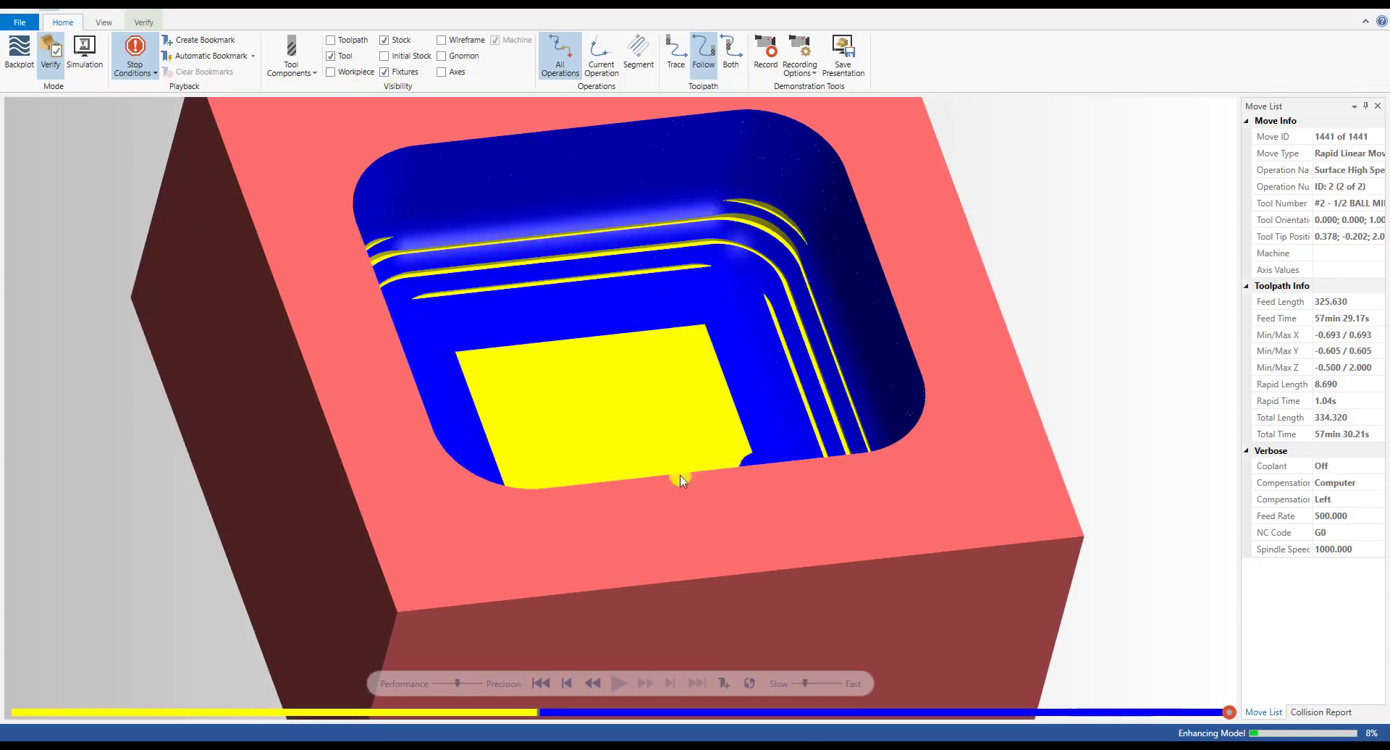
{"action": "scroll", "coordinate": [746, 395], "scroll_direction": "down", "scroll_amount": 4}
{"action": "scroll", "coordinate": [751, 384], "scroll_direction": "up", "scroll_amount": 6}
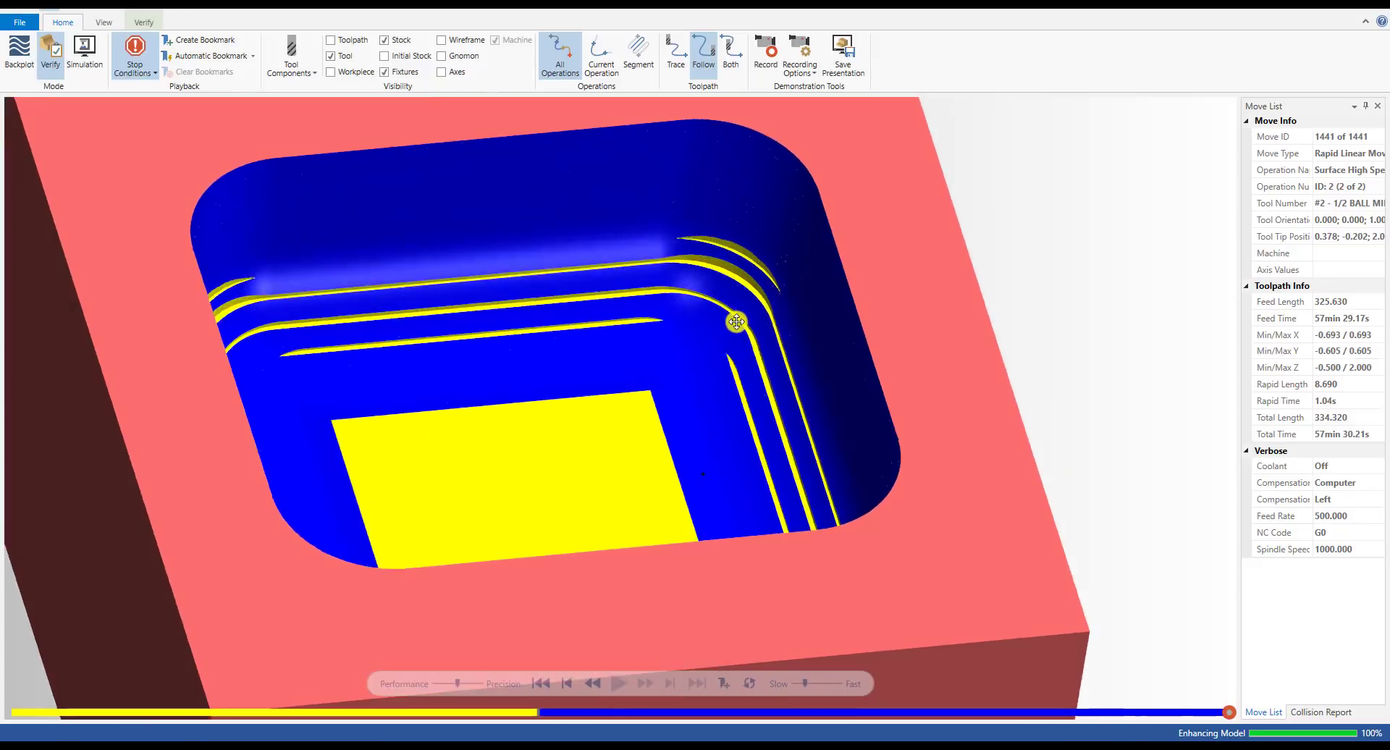
{"action": "scroll", "coordinate": [750, 265], "scroll_direction": "up", "scroll_amount": 5}
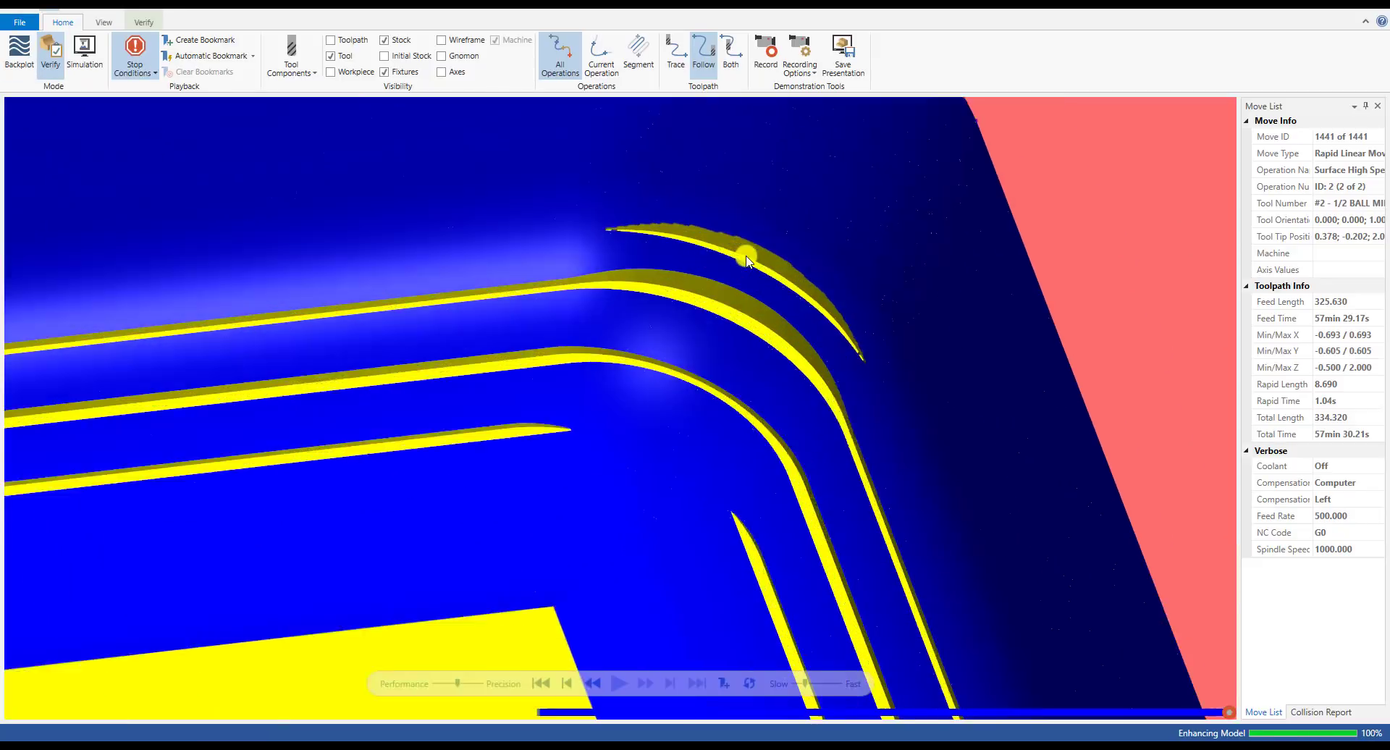
{"action": "scroll", "coordinate": [710, 312], "scroll_direction": "down", "scroll_amount": 5}
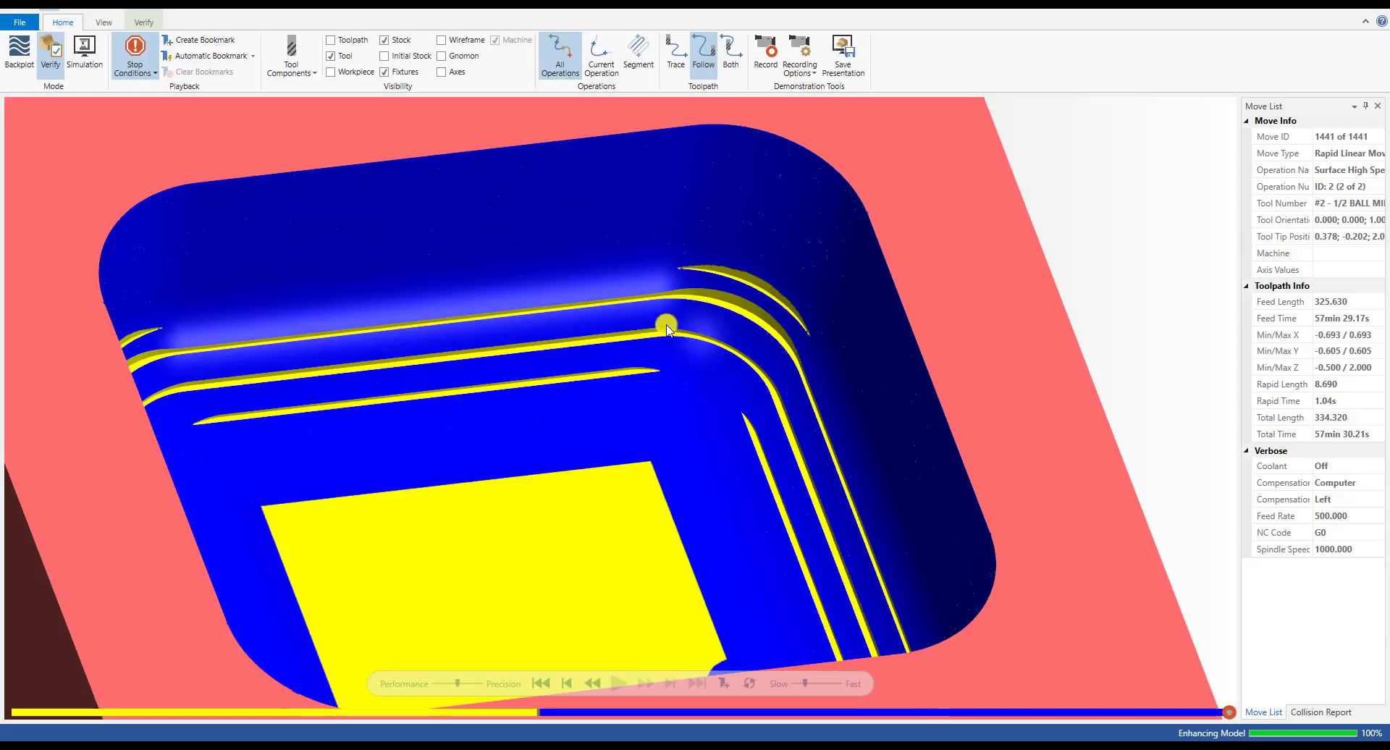
{"action": "scroll", "coordinate": [572, 315], "scroll_direction": "down", "scroll_amount": 4}
- Compare the ridges along the pocket's straight fillets and in both rear corners from several angles and close up
{"action": "middle_click_drag", "start_coordinate": [581, 319], "coordinate": [434, 319]}
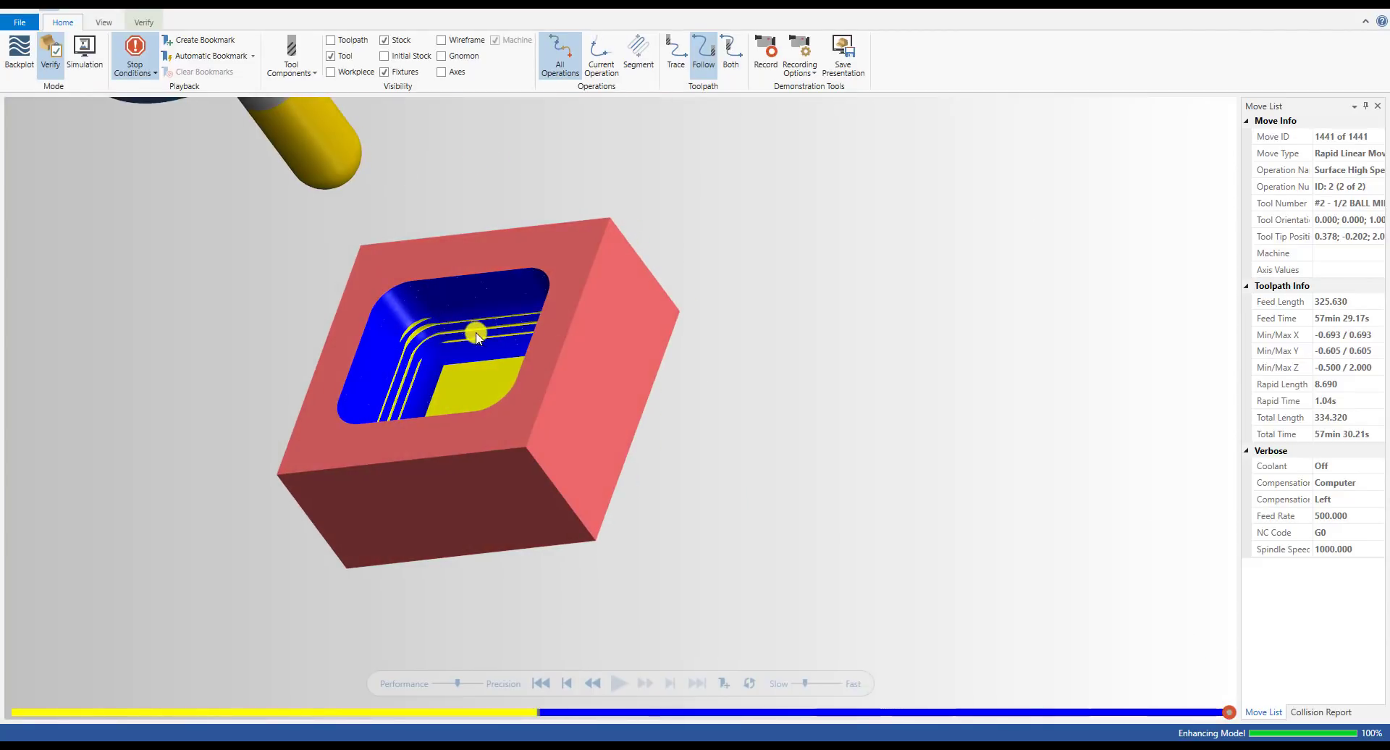
{"action": "scroll", "coordinate": [474, 330], "scroll_direction": "up", "scroll_amount": 2}
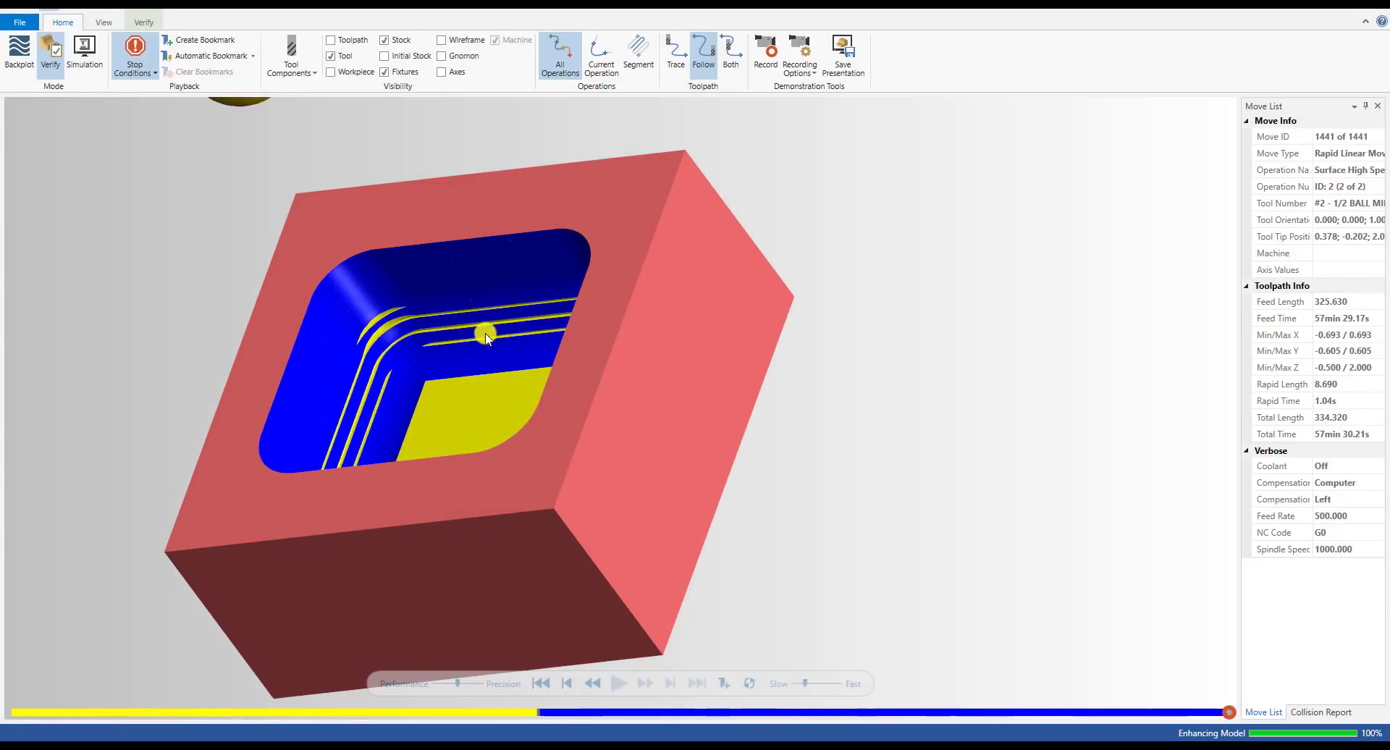
{"action": "middle_click_drag", "start_coordinate": [485, 337], "coordinate": [546, 335]}
{"action": "scroll", "coordinate": [841, 335], "scroll_direction": "up", "scroll_amount": 5}
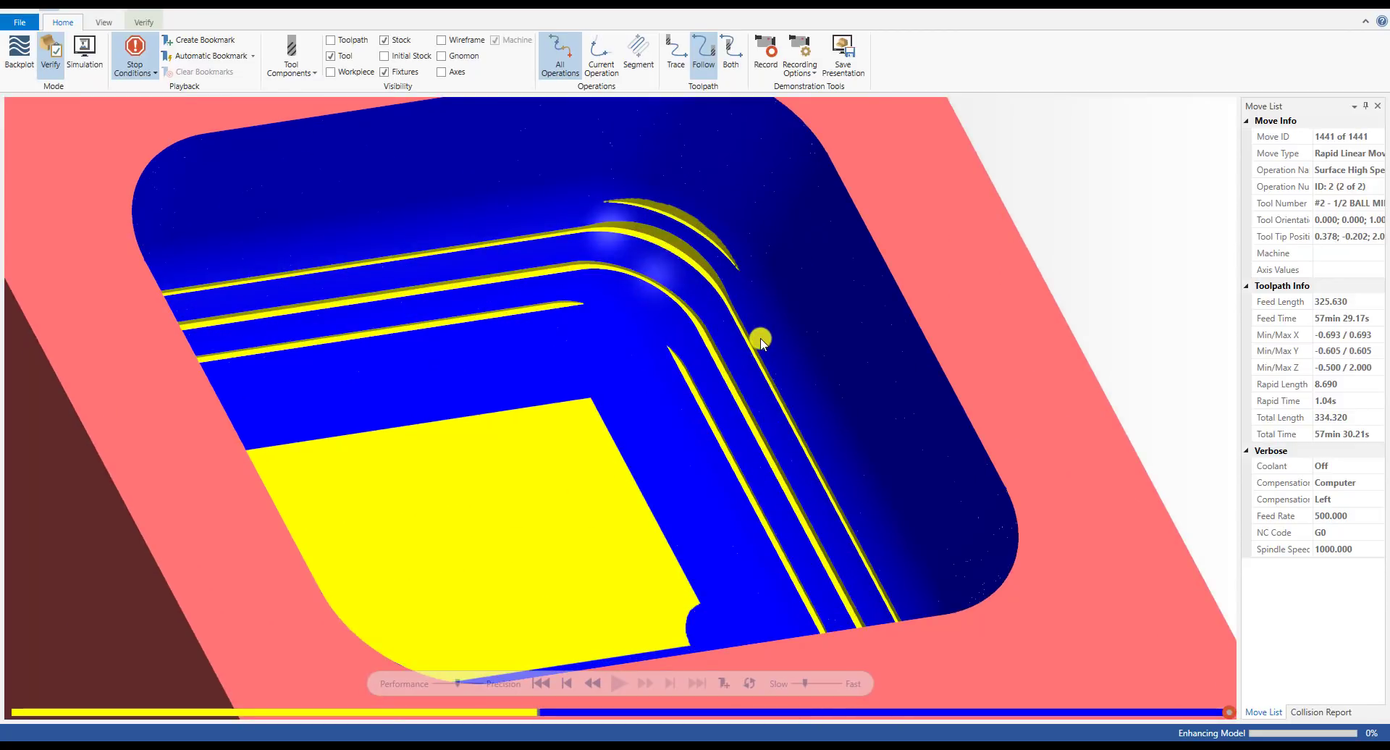
{"action": "scroll", "coordinate": [692, 404], "scroll_direction": "down", "scroll_amount": 5}
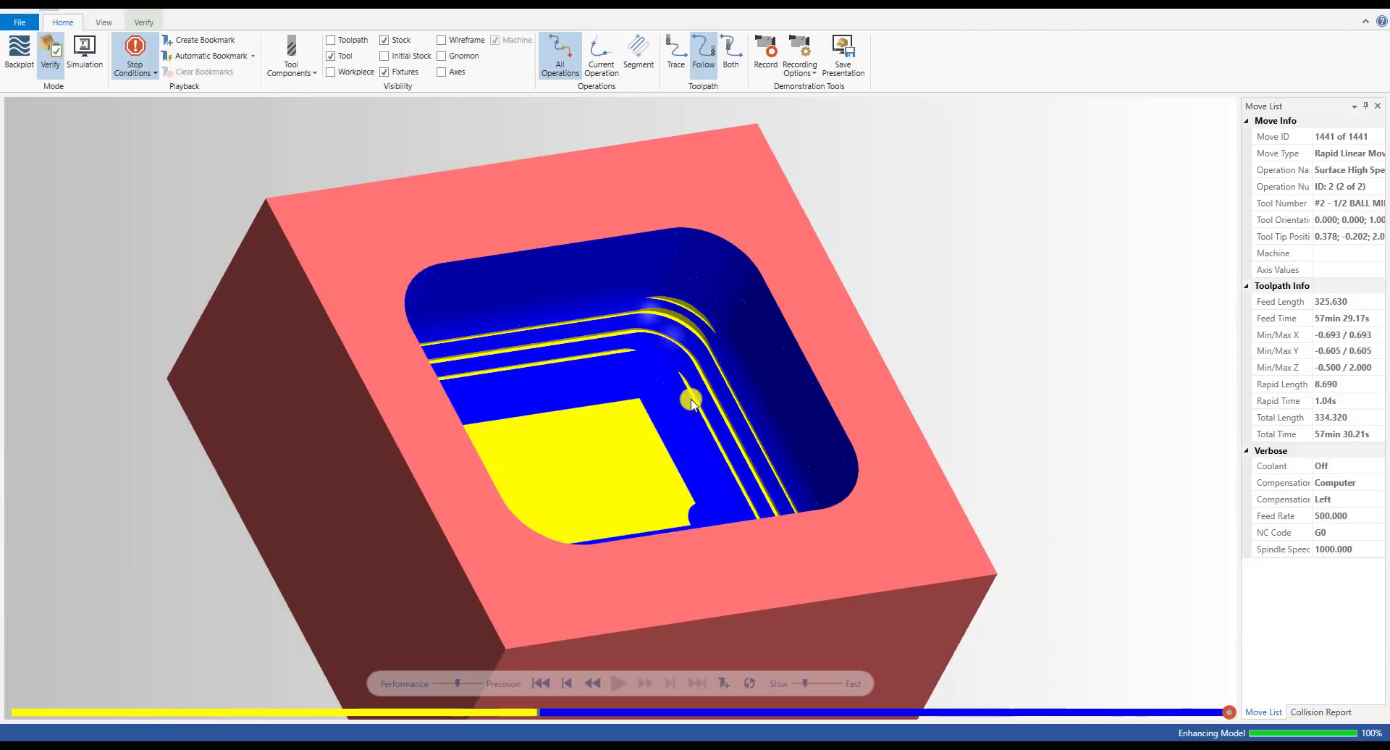
{"action": "scroll", "coordinate": [692, 404], "scroll_direction": "down", "scroll_amount": 3}
{"action": "middle_click_drag", "start_coordinate": [688, 394], "coordinate": [686, 398]}
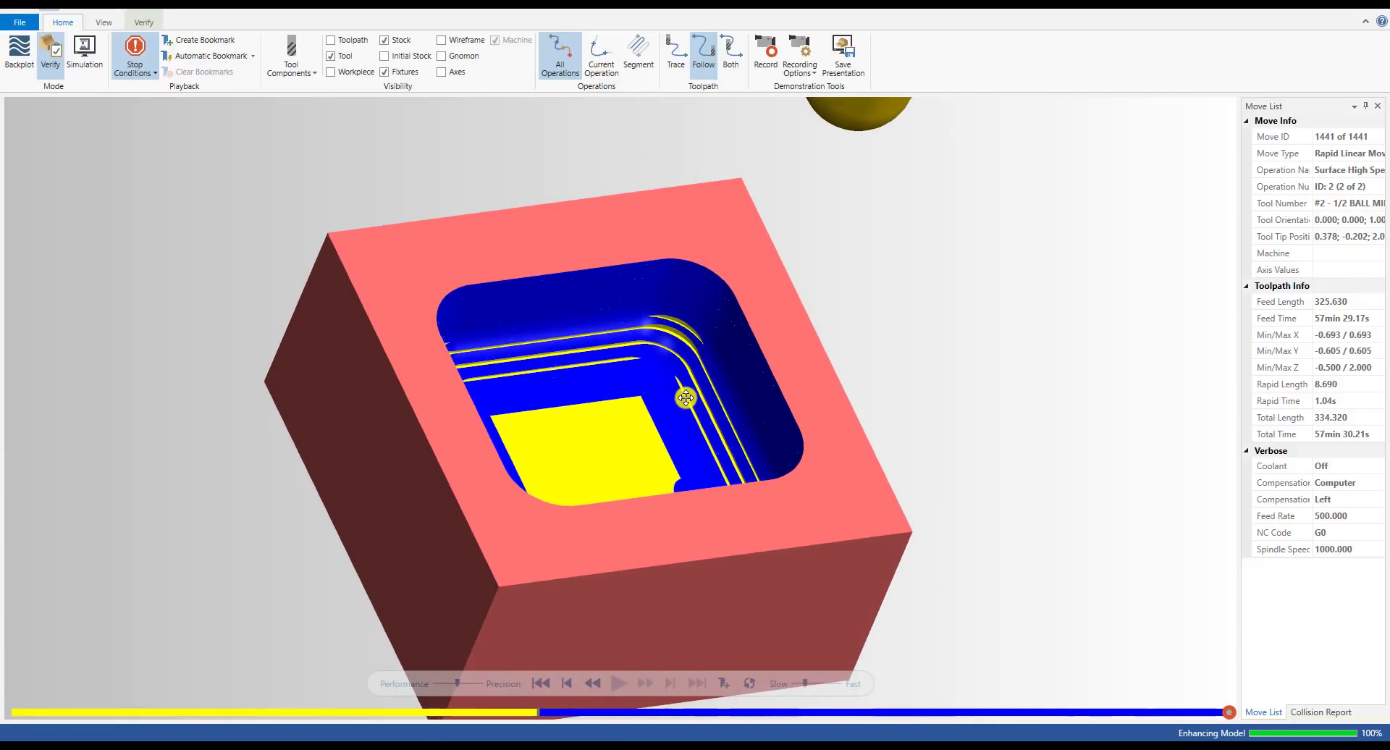
{"action": "scroll", "coordinate": [674, 427], "scroll_direction": "down", "scroll_amount": 2}
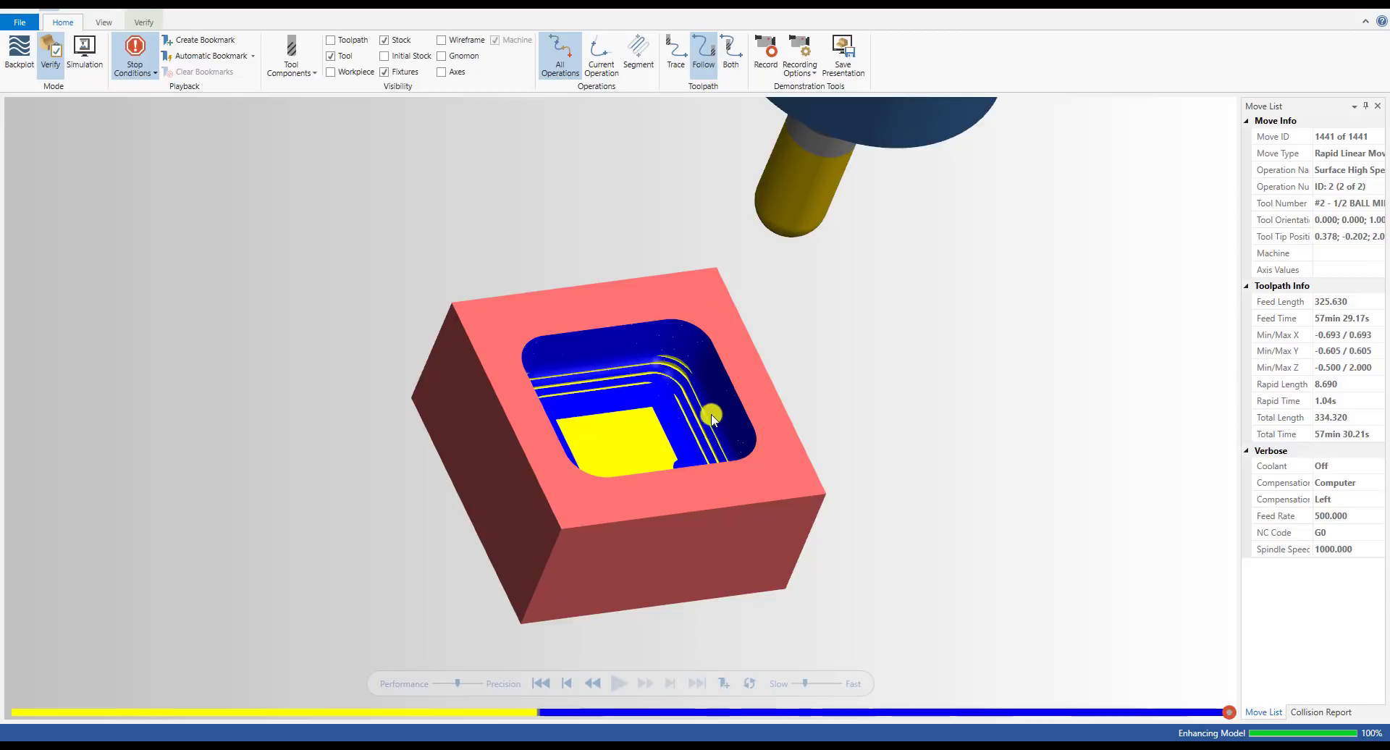
{"action": "middle_click_drag", "start_coordinate": [677, 374], "coordinate": [651, 375]}
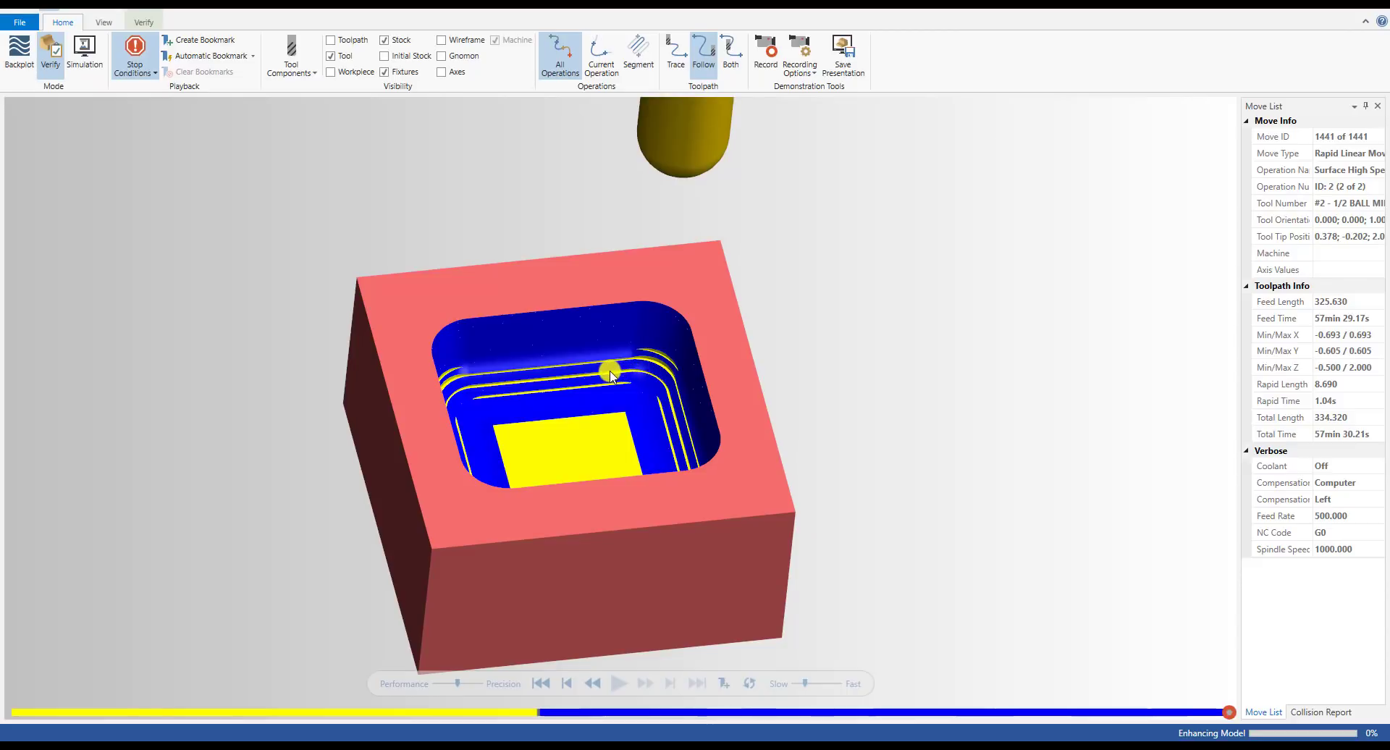
{"action": "mouse_move", "coordinate": [611, 366]}
{"action": "middle_mouse_down"}
{"action": "mouse_move", "coordinate": [621, 398]}
{"action": "mouse_move", "coordinate": [601, 389]}
{"action": "middle_mouse_up"}
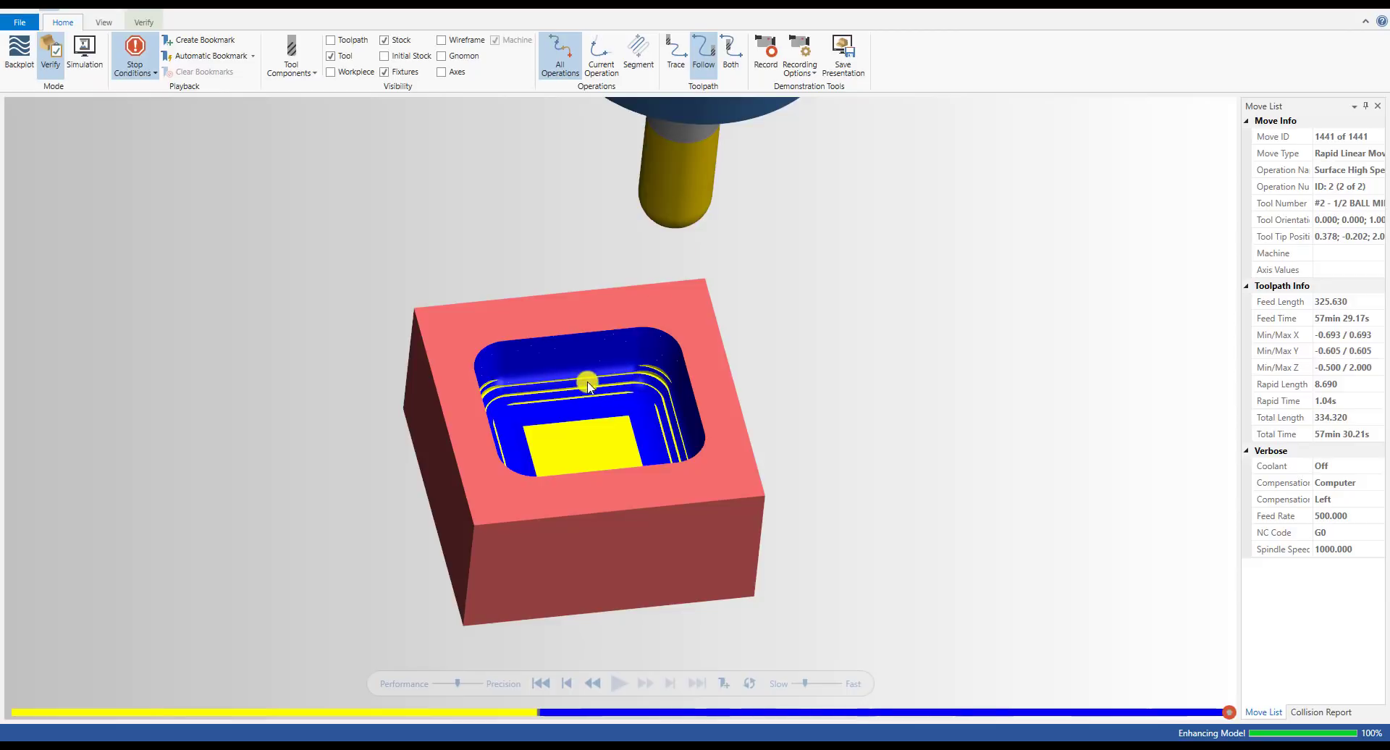
{"action": "scroll", "coordinate": [623, 375], "scroll_direction": "up", "scroll_amount": 5}
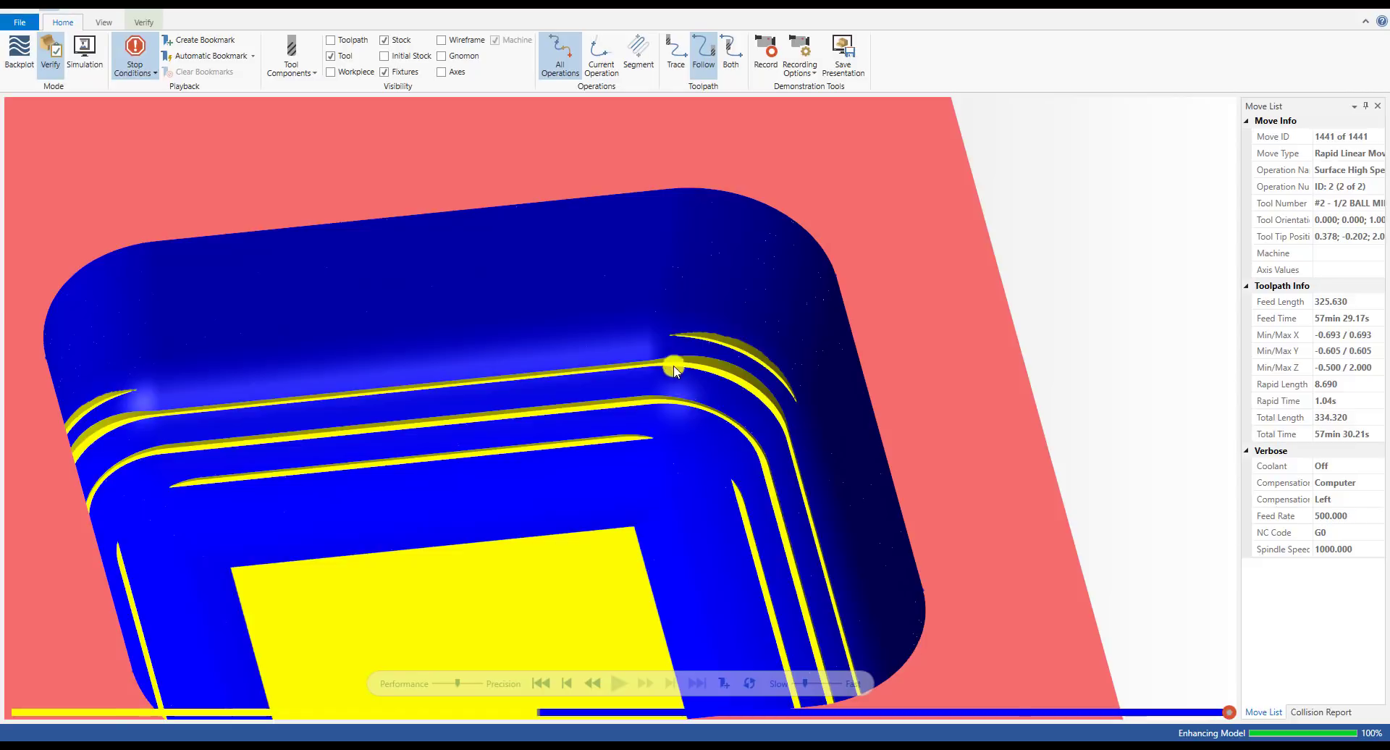
{"action": "scroll", "coordinate": [673, 369], "scroll_direction": "down", "scroll_amount": 5}
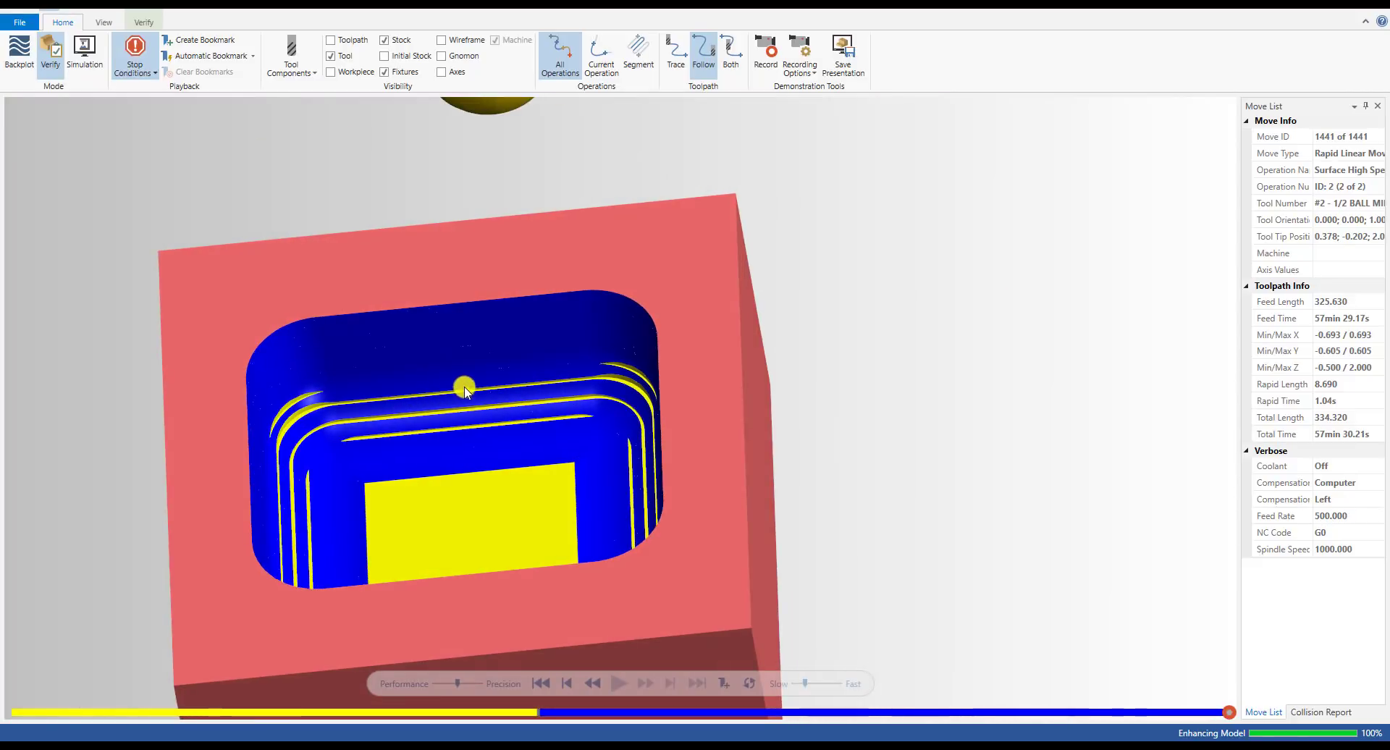
{"action": "middle_click_drag", "start_coordinate": [490, 409], "coordinate": [707, 178]}
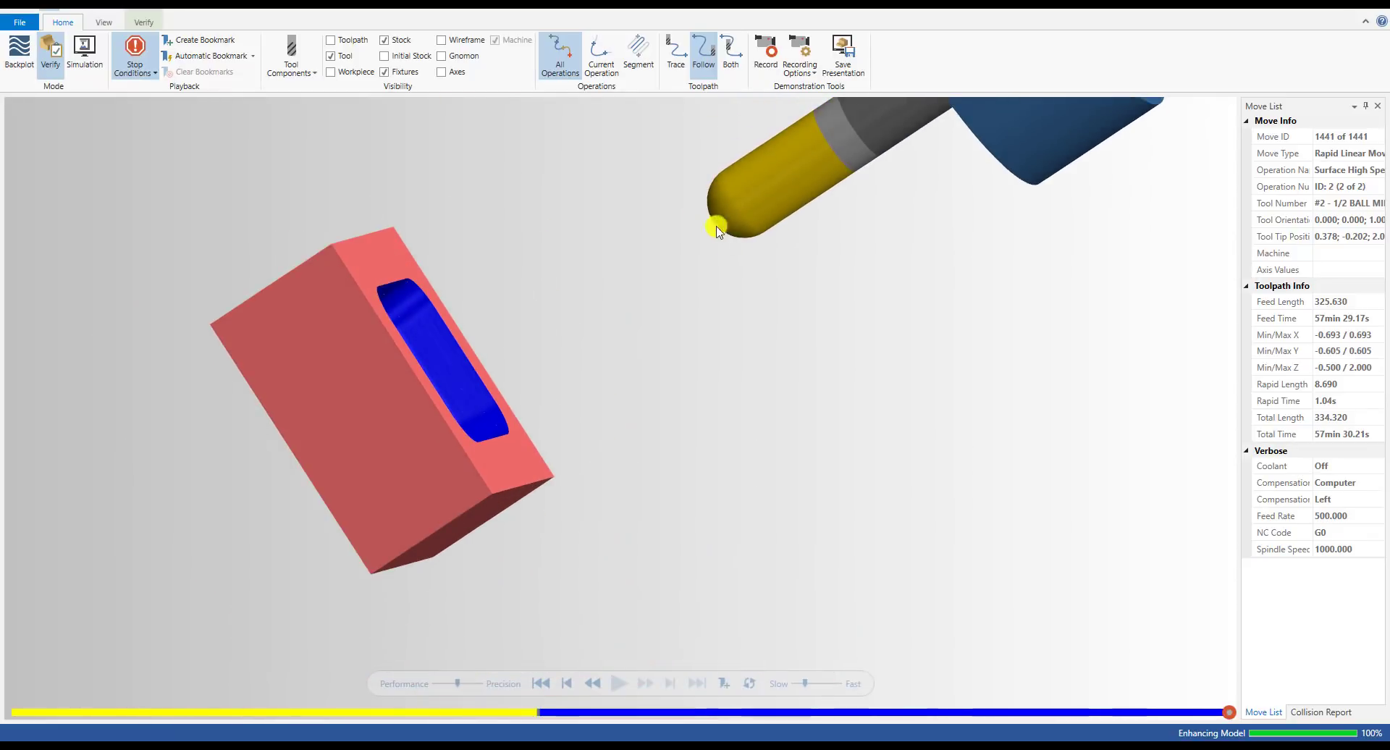
{"action": "middle_click_drag", "start_coordinate": [722, 225], "coordinate": [638, 254]}
{"action": "scroll", "coordinate": [608, 323], "scroll_direction": "up", "scroll_amount": 5}
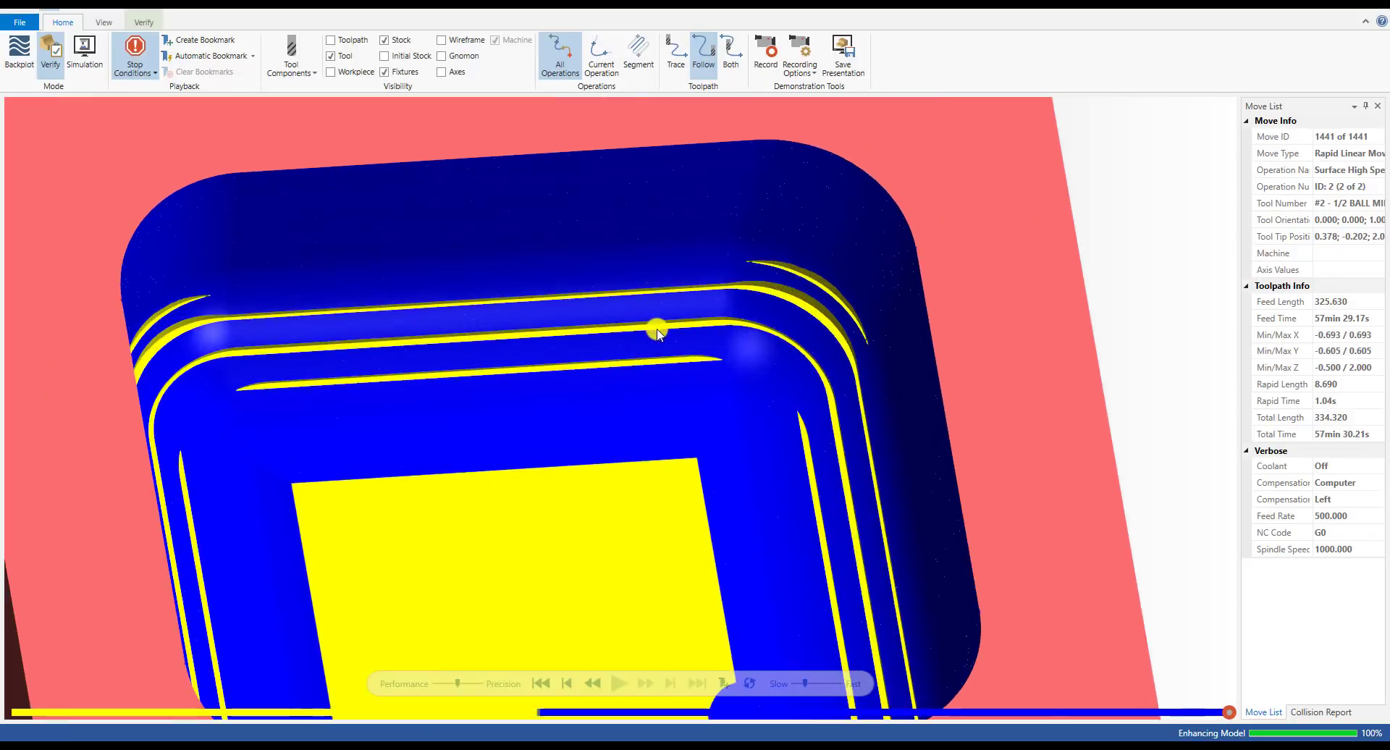
{"action": "middle_click_drag", "start_coordinate": [655, 329], "coordinate": [641, 325]}
{"action": "scroll", "coordinate": [506, 333], "scroll_direction": "down", "scroll_amount": 5}
{"action": "mouse_move", "coordinate": [506, 333]}
{"action": "middle_mouse_down"}
{"action": "mouse_move", "coordinate": [490, 350]}
{"action": "mouse_move", "coordinate": [514, 420]}
{"action": "mouse_move", "coordinate": [521, 332]}
{"action": "middle_mouse_up"}
{"action": "scroll", "coordinate": [490, 349], "scroll_direction": "down", "scroll_amount": 4}
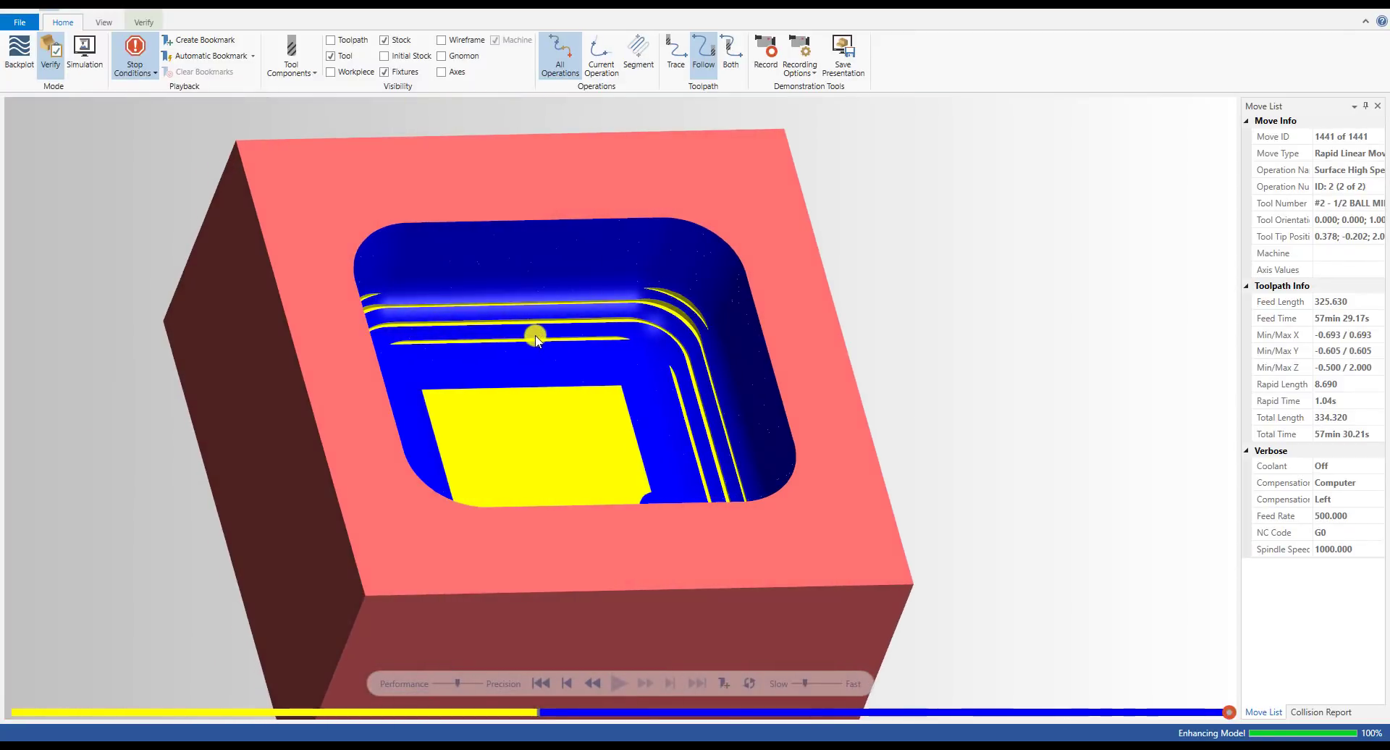
{"action": "scroll", "coordinate": [642, 309], "scroll_direction": "down", "scroll_amount": 3}
{"action": "scroll", "coordinate": [636, 311], "scroll_direction": "up", "scroll_amount": 4}
{"action": "middle_click_drag", "start_coordinate": [630, 314], "coordinate": [608, 313]}
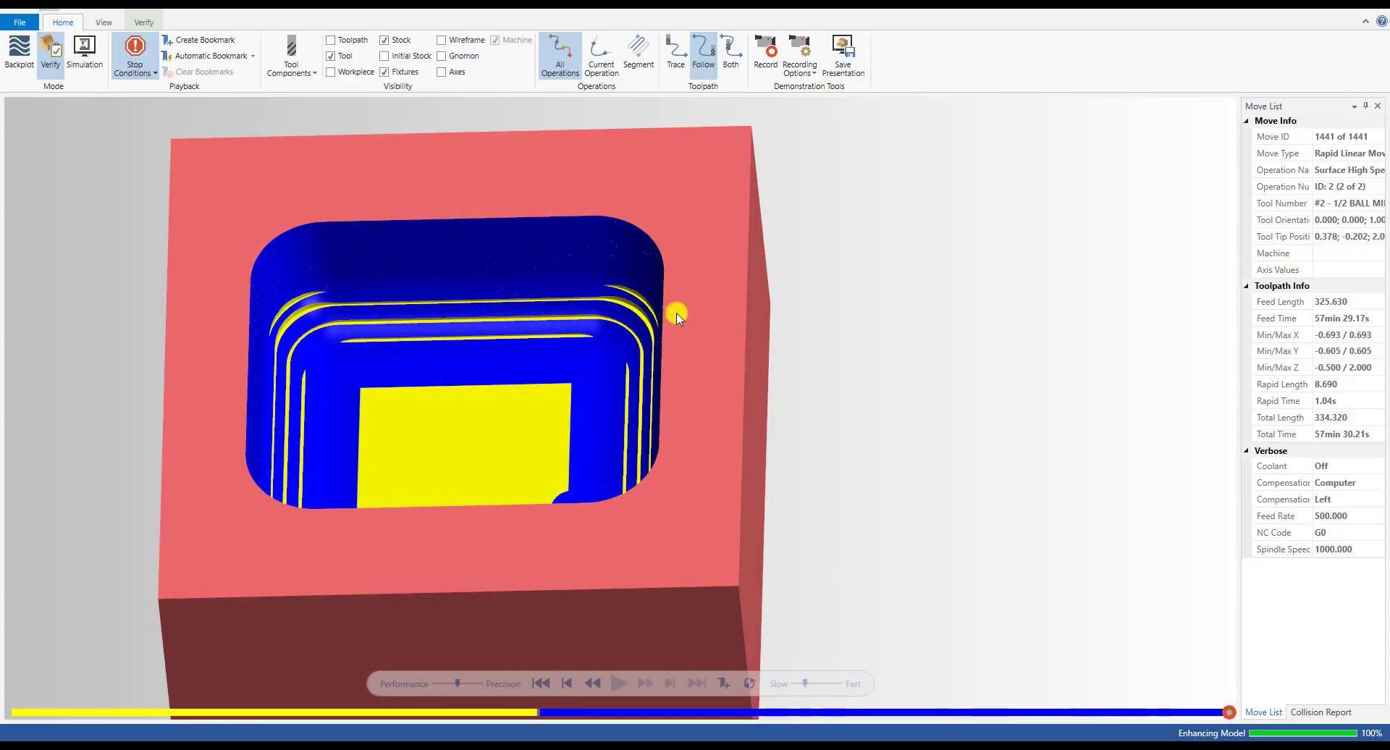
{"action": "scroll", "coordinate": [728, 321], "scroll_direction": "down", "scroll_amount": 3}
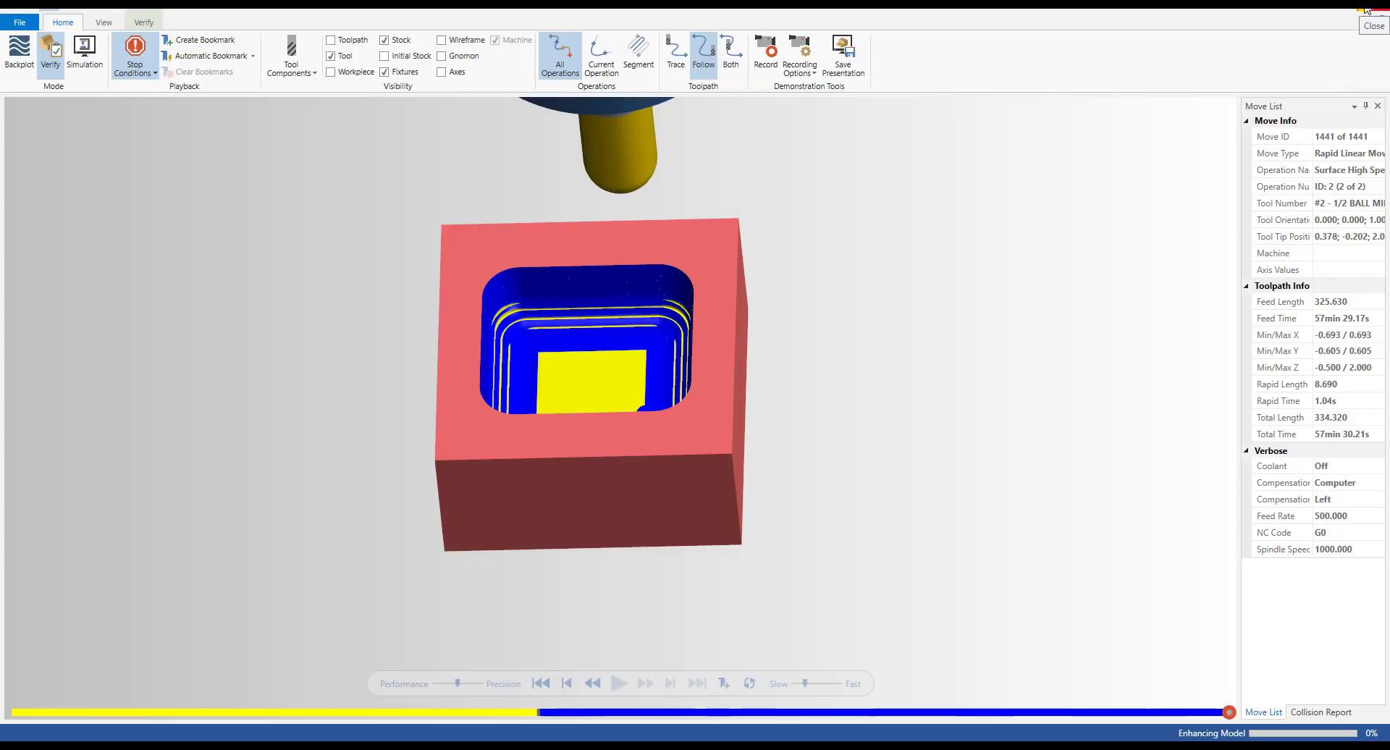
- Close the simulation and display the whole part fitted in the graphics area, starting from the top view
{"action": "left_click", "coordinate": [1362, 9]}
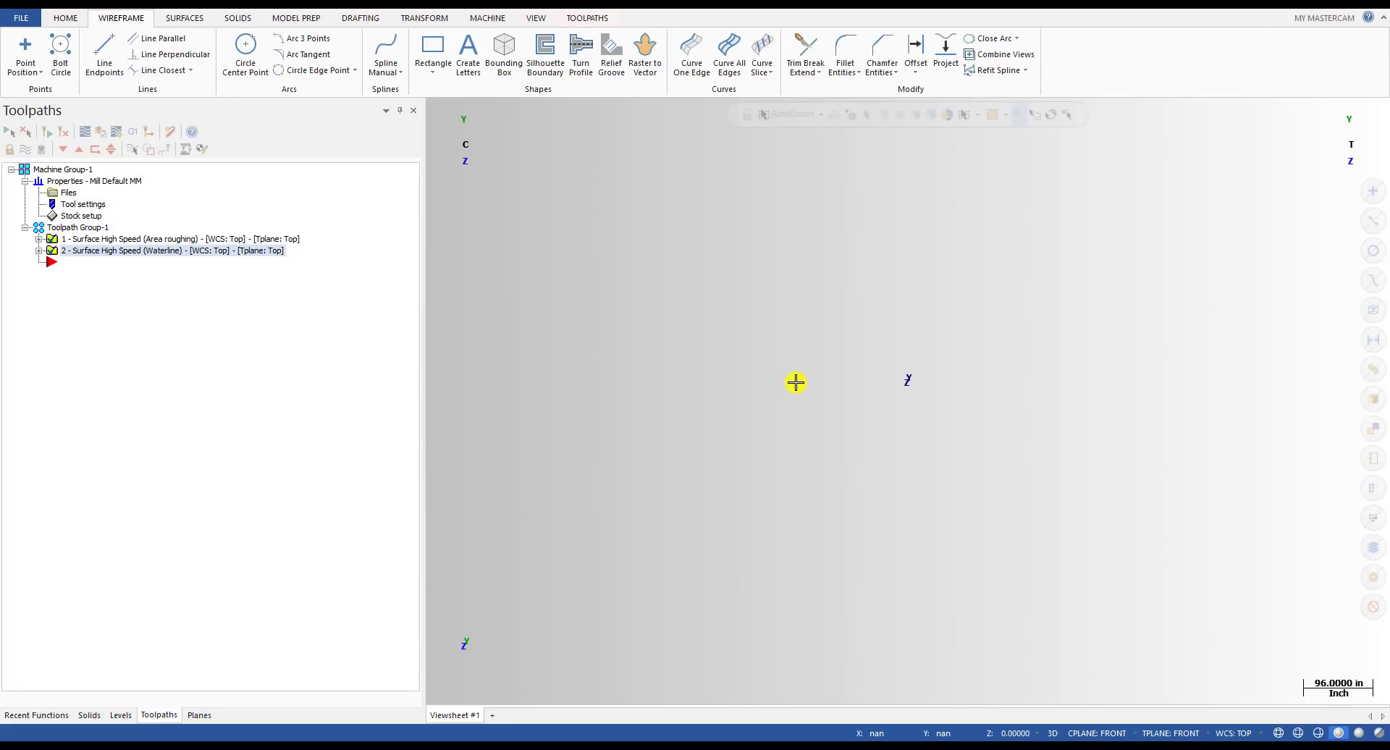
{"action": "key", "text": "alt+1"}
{"action": "key", "text": "alt+F1"}
{"action": "scroll", "coordinate": [800, 385], "scroll_direction": "down", "scroll_amount": 2}
{"action": "middle_click_drag", "start_coordinate": [822, 426], "coordinate": [810, 334]}
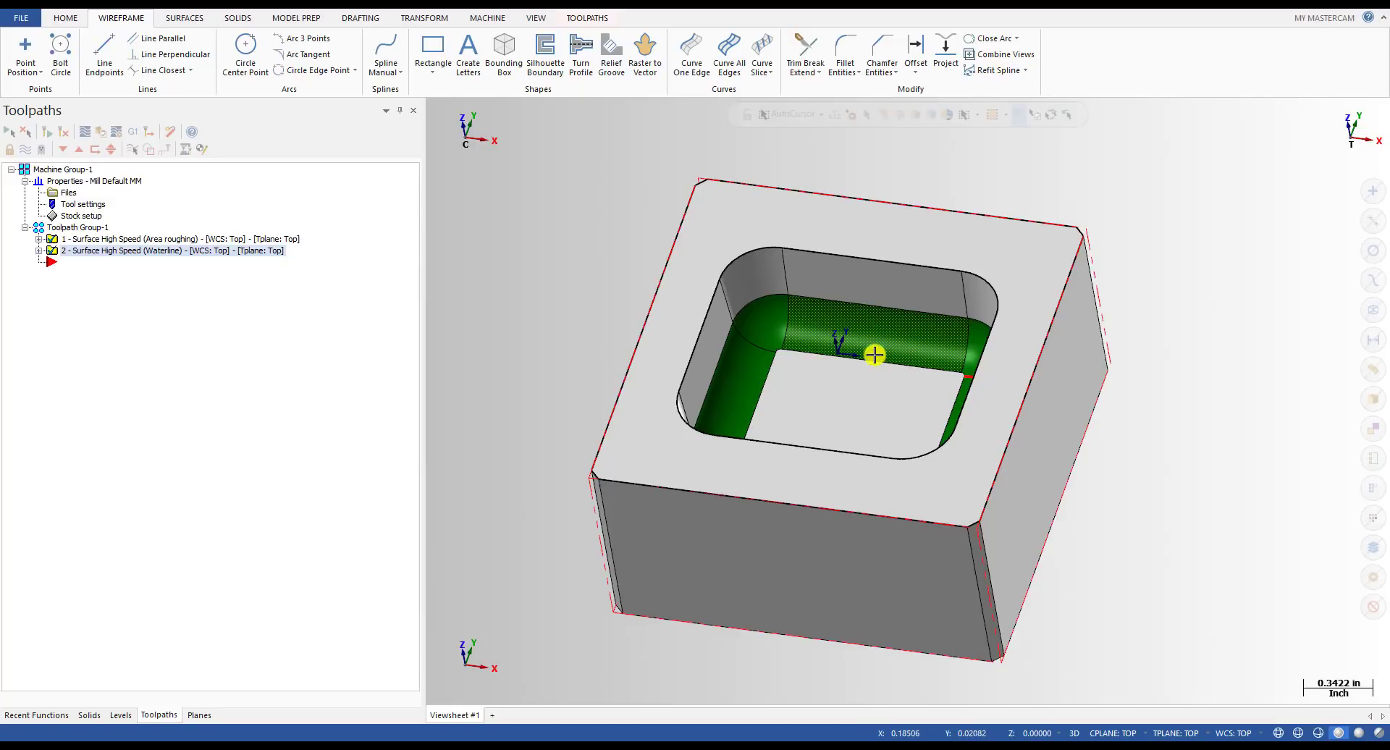
- Inspect the green fillet surfaces of the pocket, expand the waterline operation and select it alone
{"action": "middle_click_drag", "start_coordinate": [875, 355], "coordinate": [961, 366]}
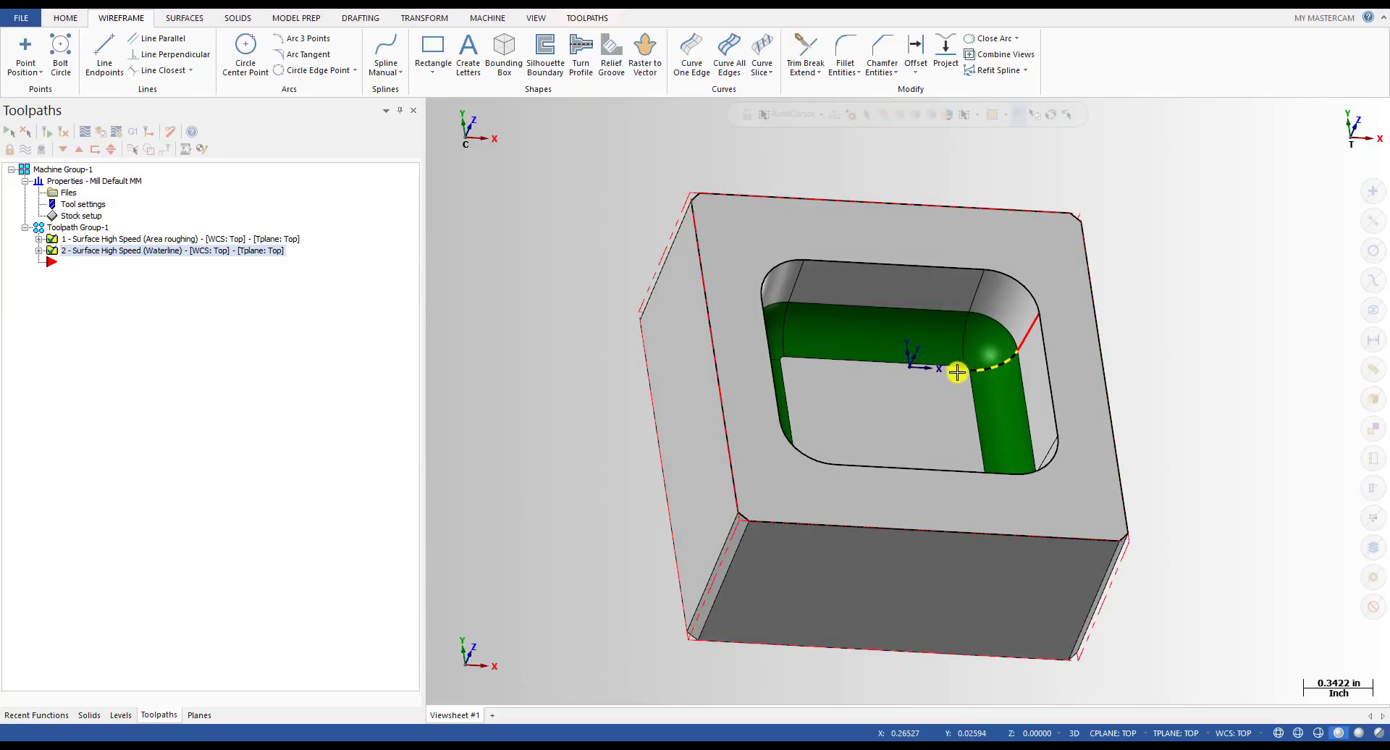
{"action": "scroll", "coordinate": [927, 384], "scroll_direction": "up", "scroll_amount": 2}
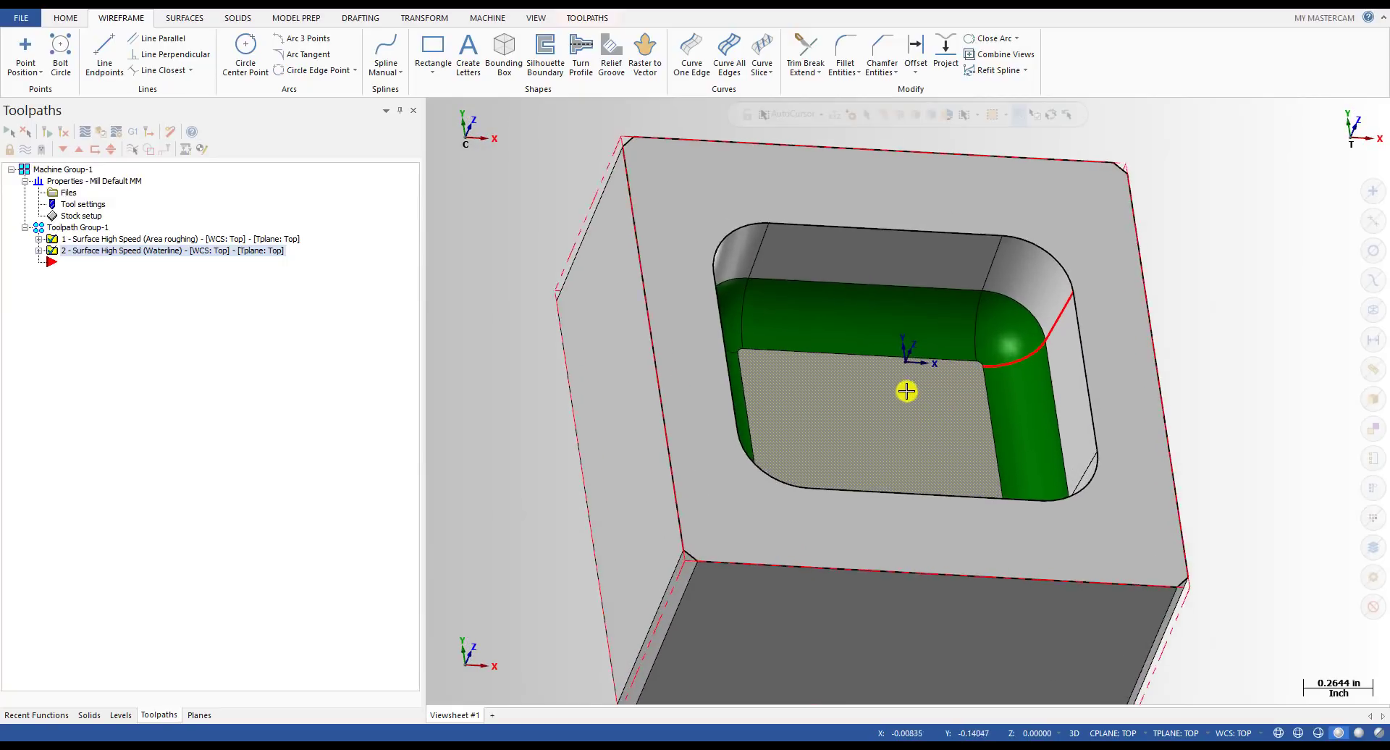
{"action": "middle_click_drag", "start_coordinate": [906, 391], "coordinate": [837, 389]}
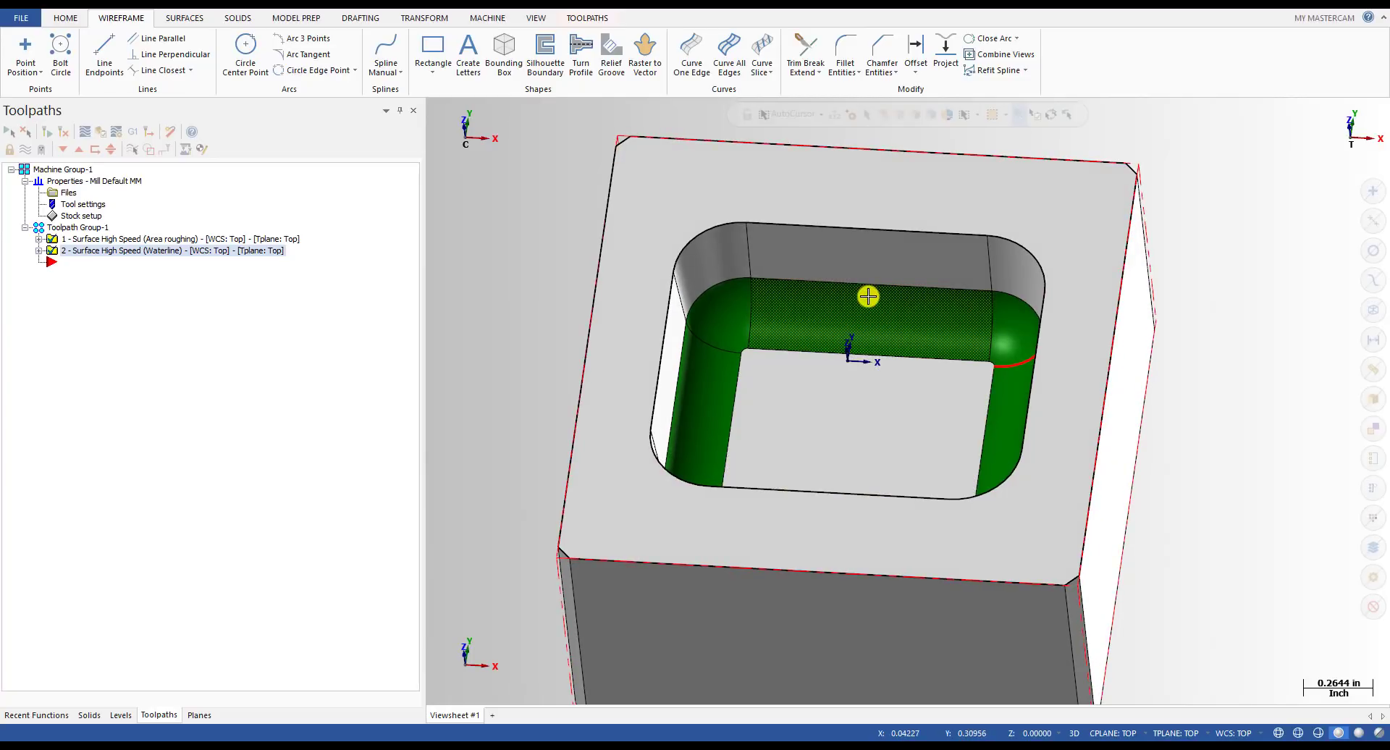
{"action": "left_click", "coordinate": [39, 250]}
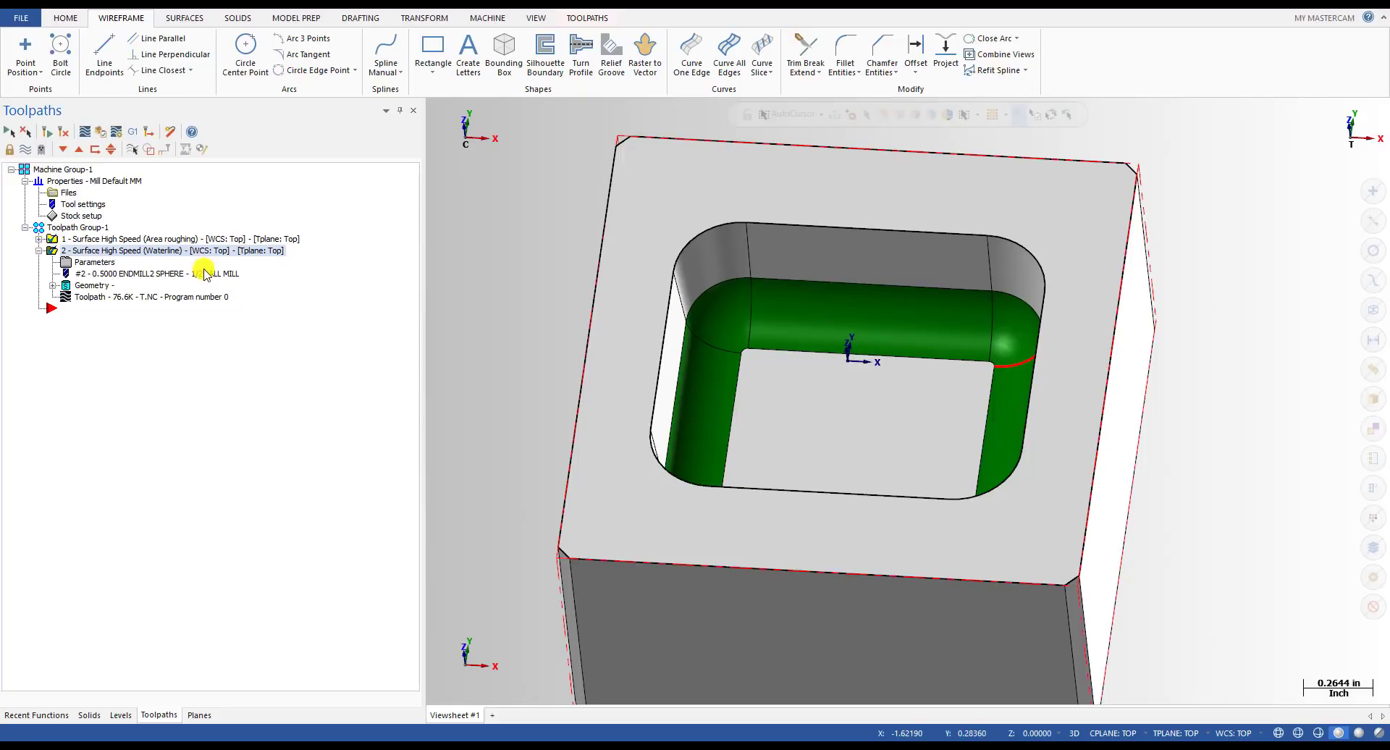
{"action": "left_click", "coordinate": [226, 251]}
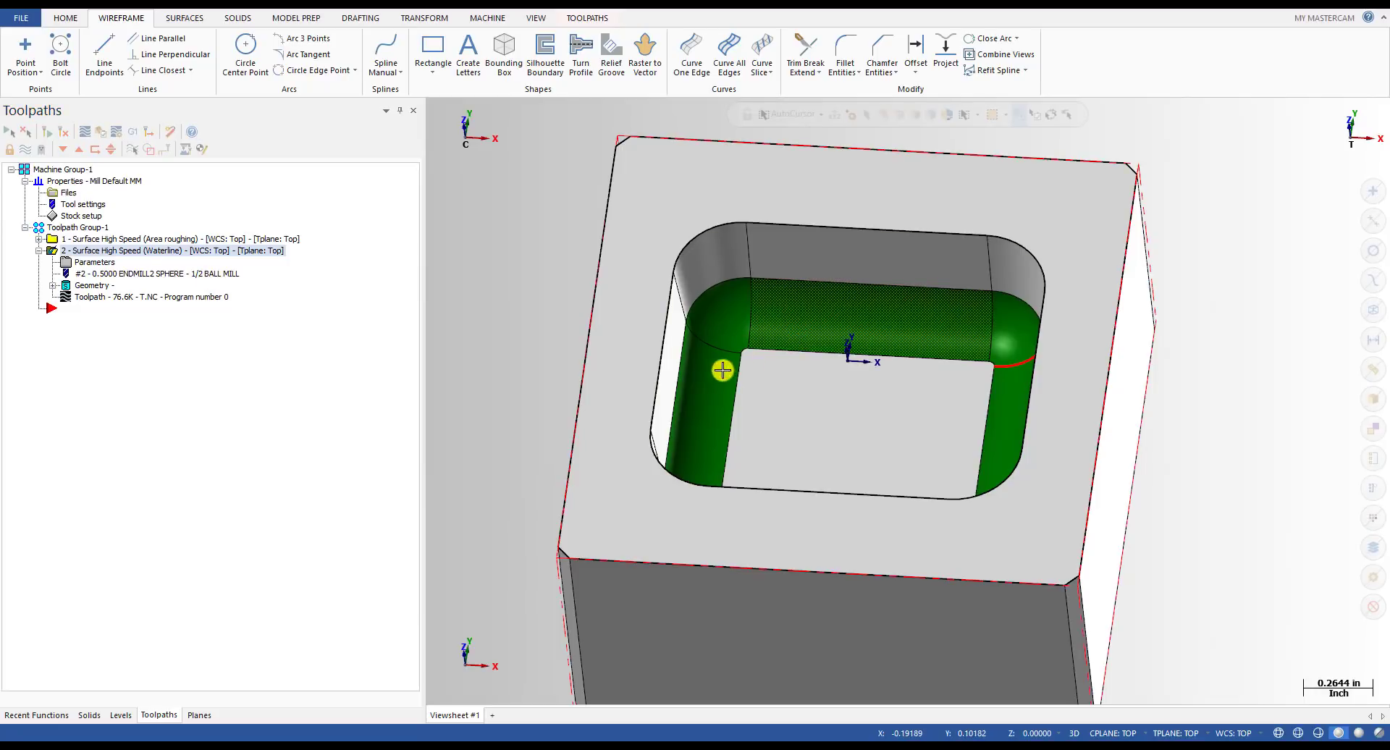
- Examine the green fillet surfaces along the pocket floor and in its corners from different angles on the solid model
{"action": "middle_click_drag", "start_coordinate": [763, 380], "coordinate": [826, 376]}
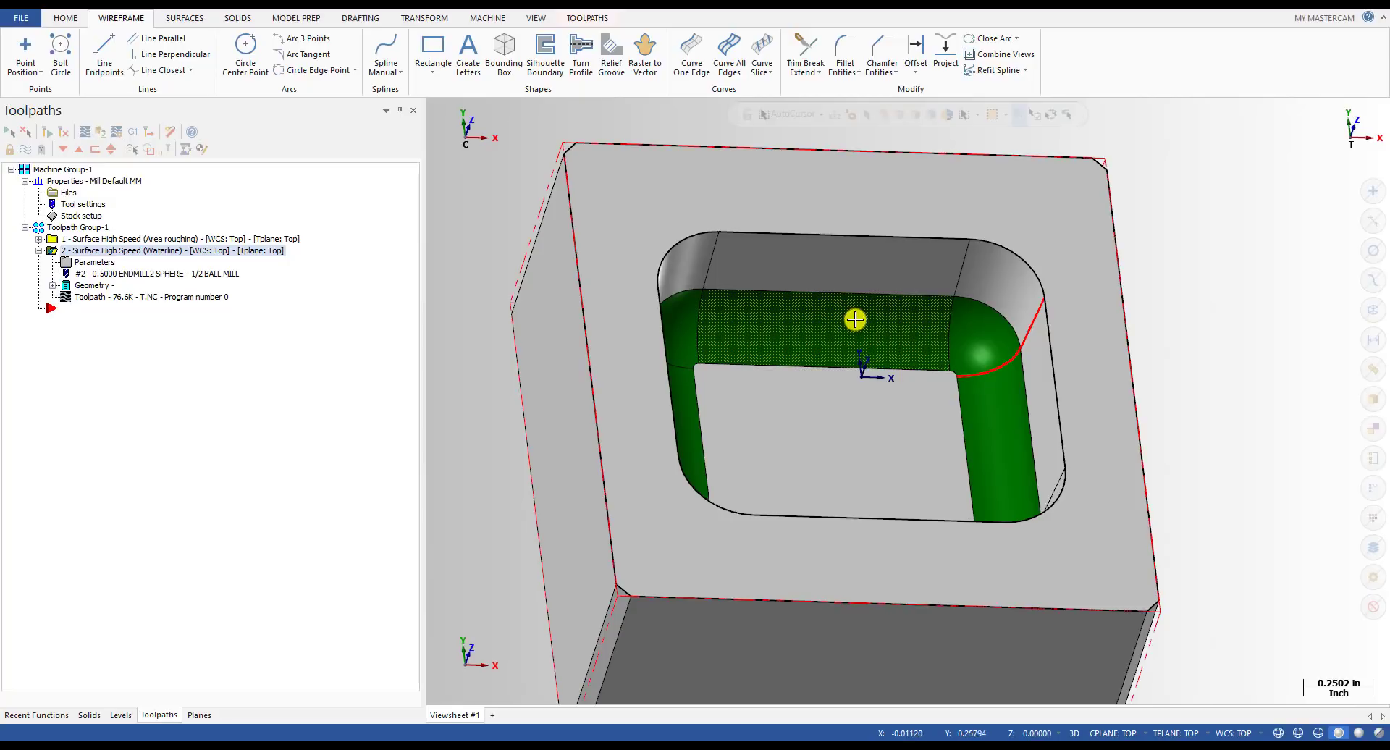
{"action": "middle_click_drag", "start_coordinate": [854, 320], "coordinate": [792, 330]}
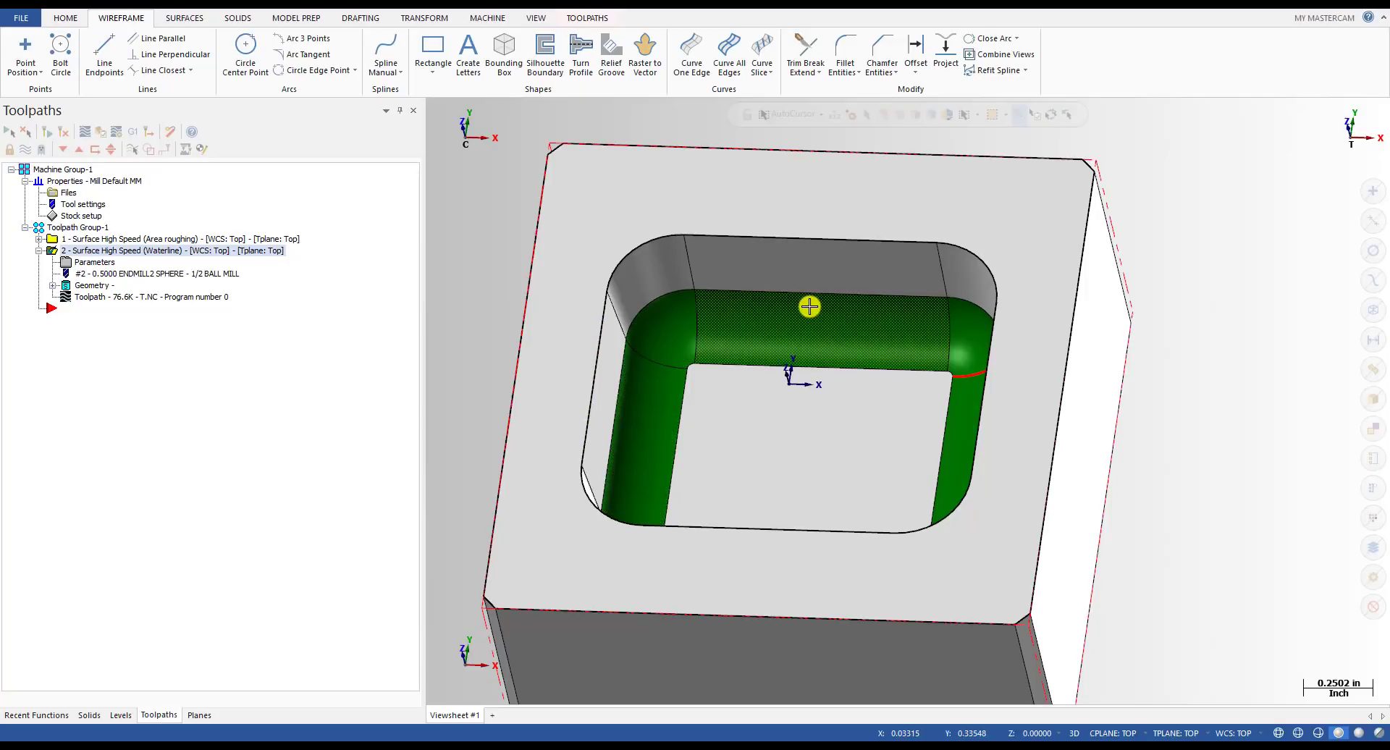
{"action": "middle_click_drag", "start_coordinate": [816, 310], "coordinate": [772, 335]}
{"action": "scroll", "coordinate": [785, 329], "scroll_direction": "down", "scroll_amount": 2}
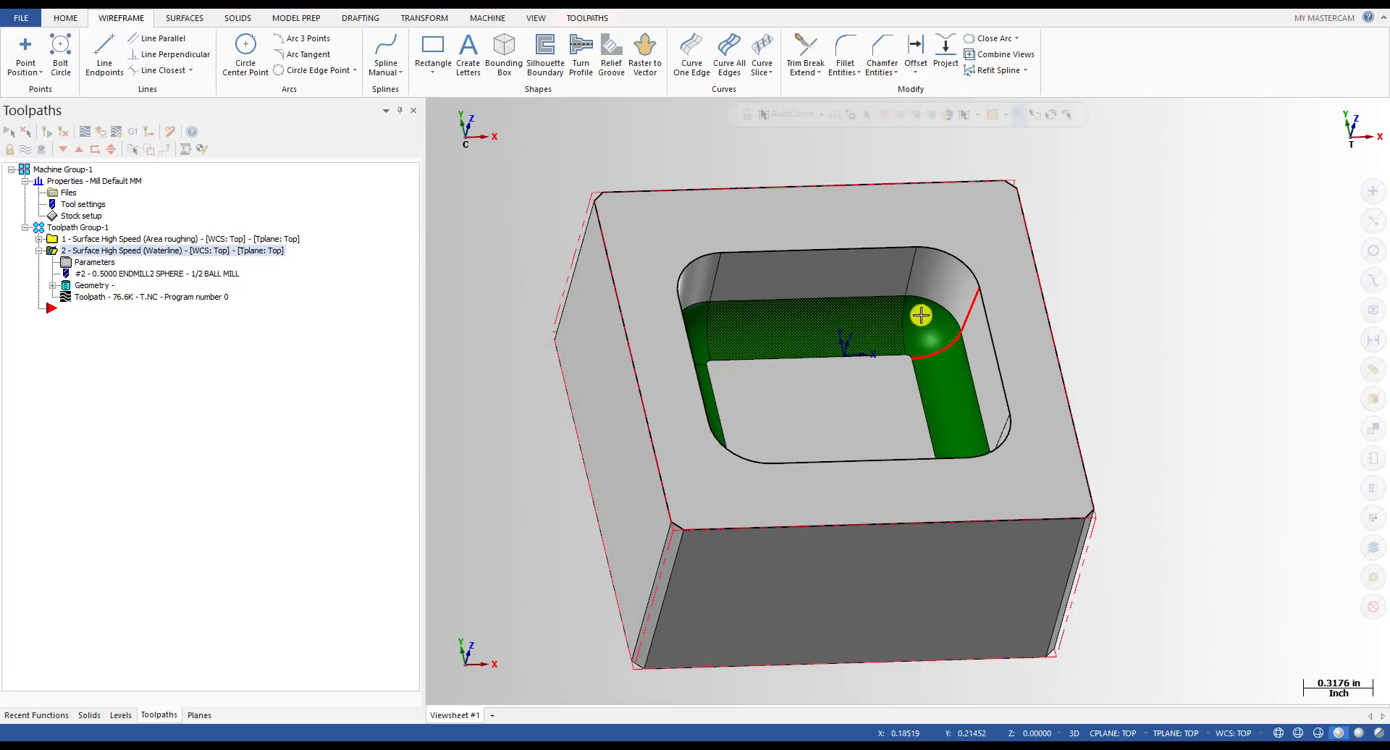
{"action": "middle_click_drag", "start_coordinate": [919, 317], "coordinate": [871, 327]}
{"action": "scroll", "coordinate": [901, 312], "scroll_direction": "down", "scroll_amount": 2}
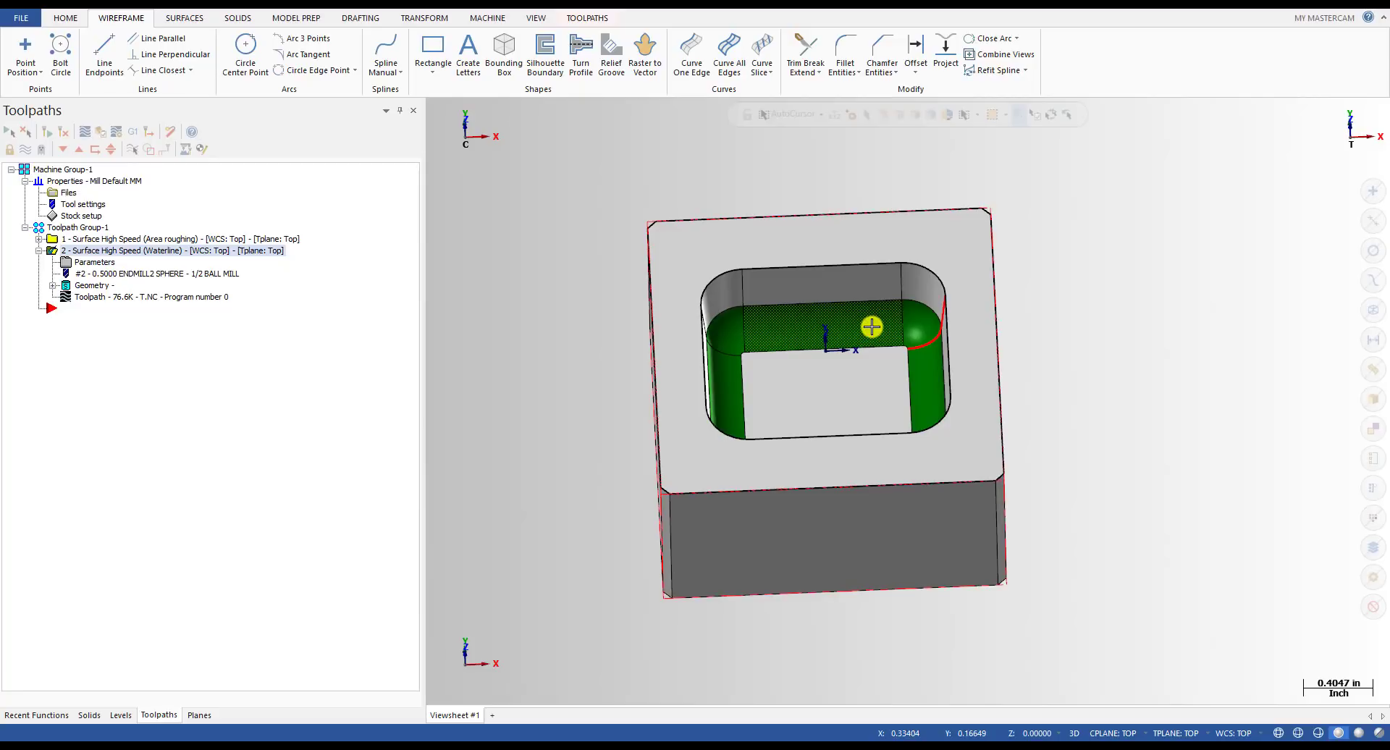
{"action": "middle_click_drag", "start_coordinate": [782, 364], "coordinate": [851, 375]}
{"action": "scroll", "coordinate": [901, 323], "scroll_direction": "up", "scroll_amount": 2}
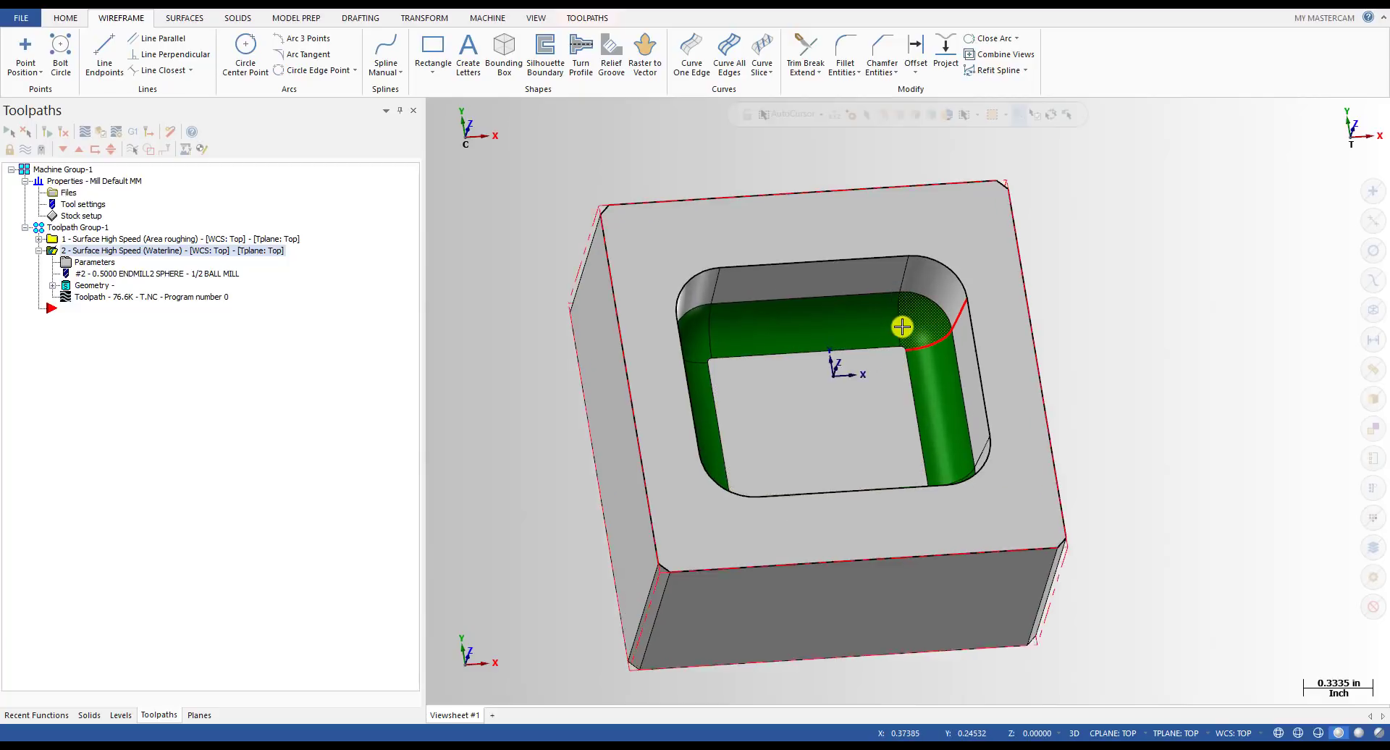
{"action": "mouse_move", "coordinate": [878, 328]}
{"action": "middle_mouse_down"}
{"action": "mouse_move", "coordinate": [785, 367]}
{"action": "mouse_move", "coordinate": [838, 360]}
{"action": "mouse_move", "coordinate": [862, 331]}
{"action": "middle_mouse_up"}
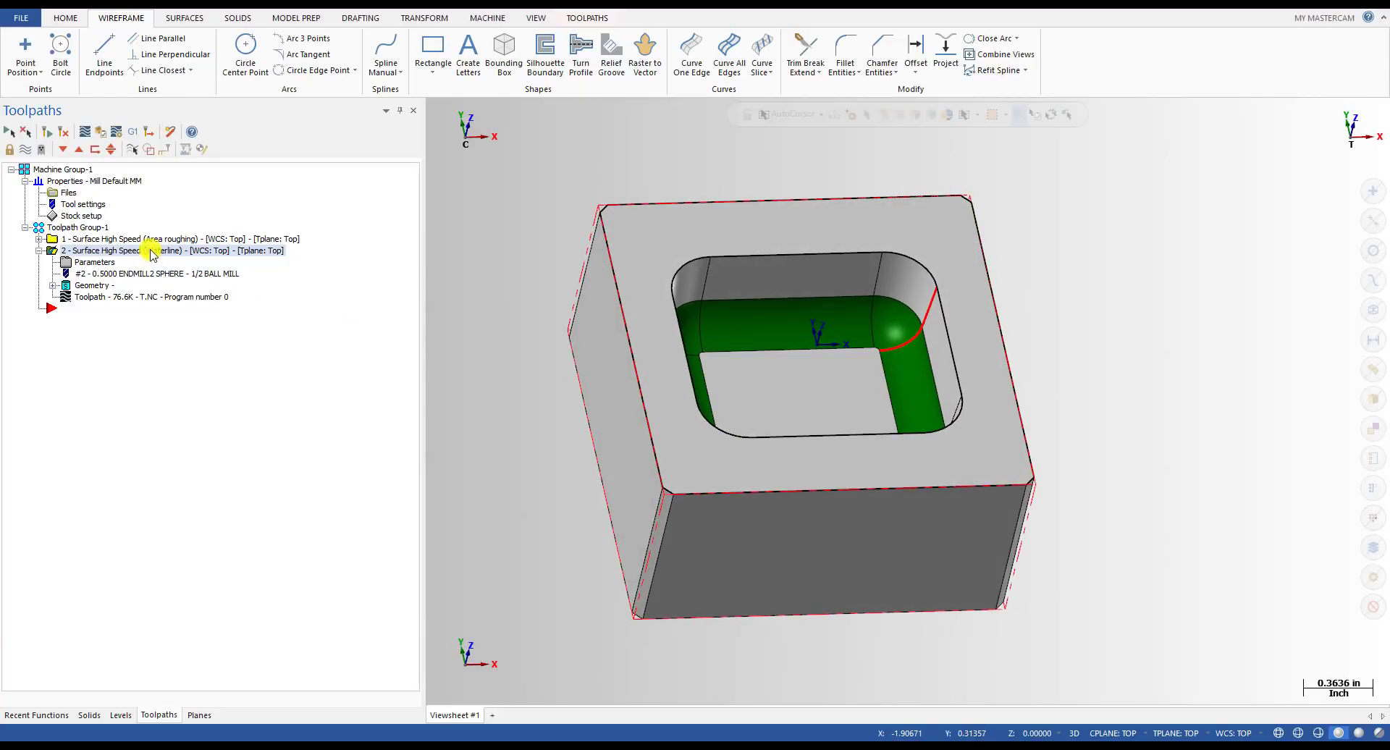
- Select the waterline operation alone and examine the pocket's green fillets, rear corners and floor from several angles and distances
{"action": "left_click", "coordinate": [74, 239]}
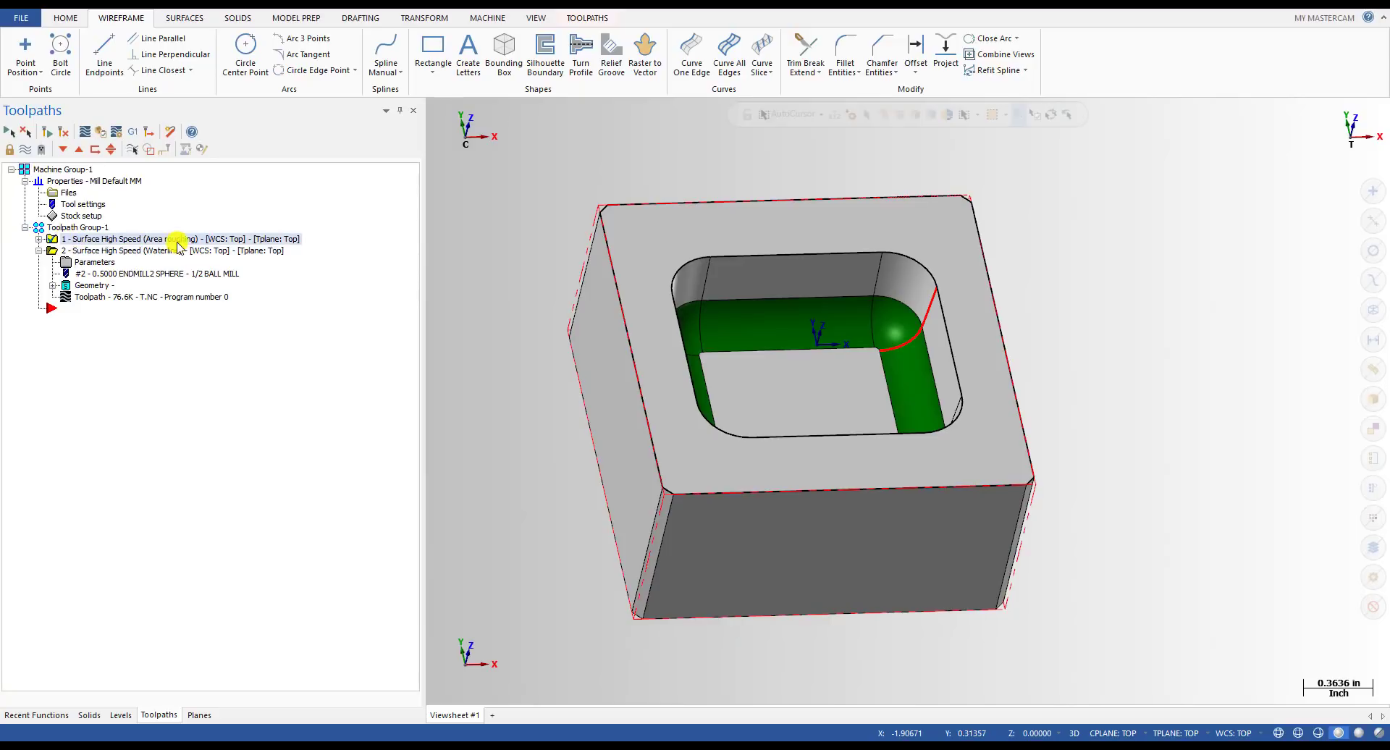
{"action": "left_click", "coordinate": [132, 251]}
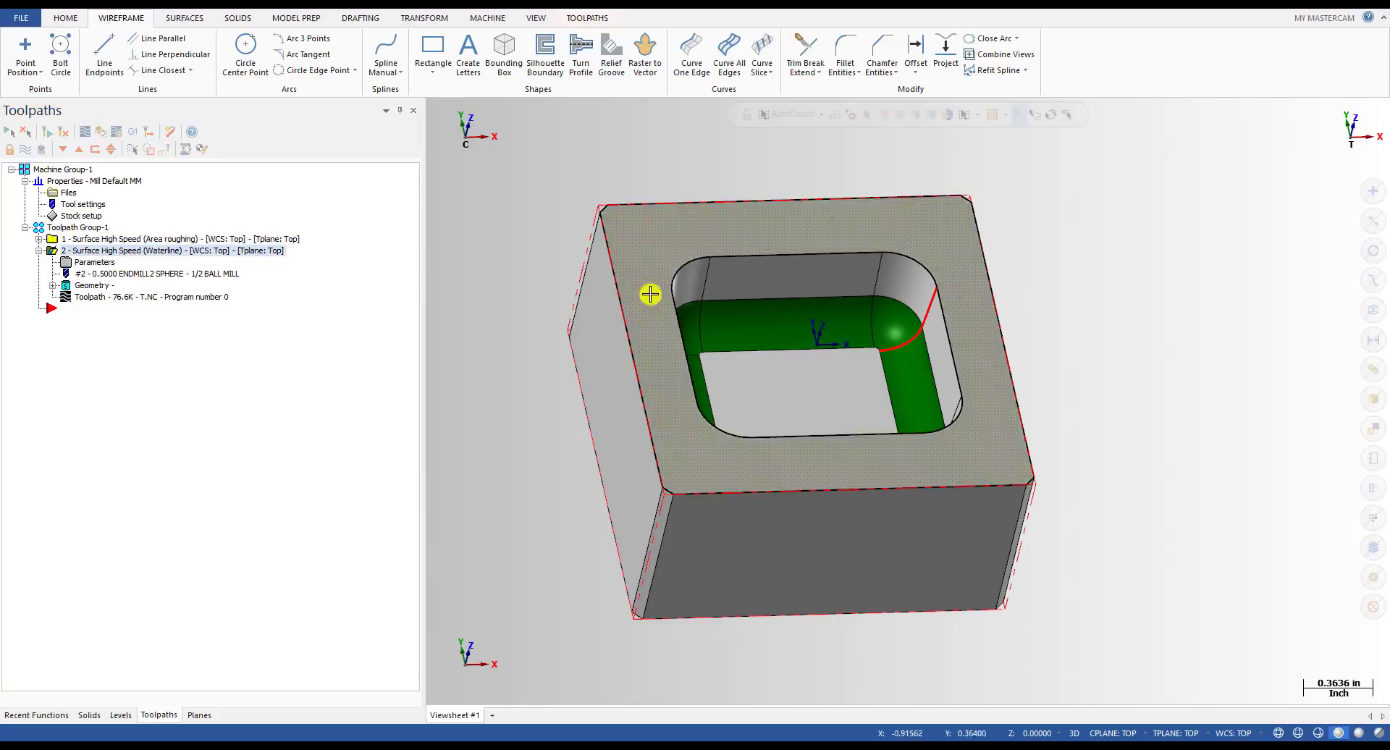
{"action": "scroll", "coordinate": [884, 319], "scroll_direction": "up", "scroll_amount": 4}
{"action": "middle_click_drag", "start_coordinate": [857, 323], "coordinate": [953, 346]}
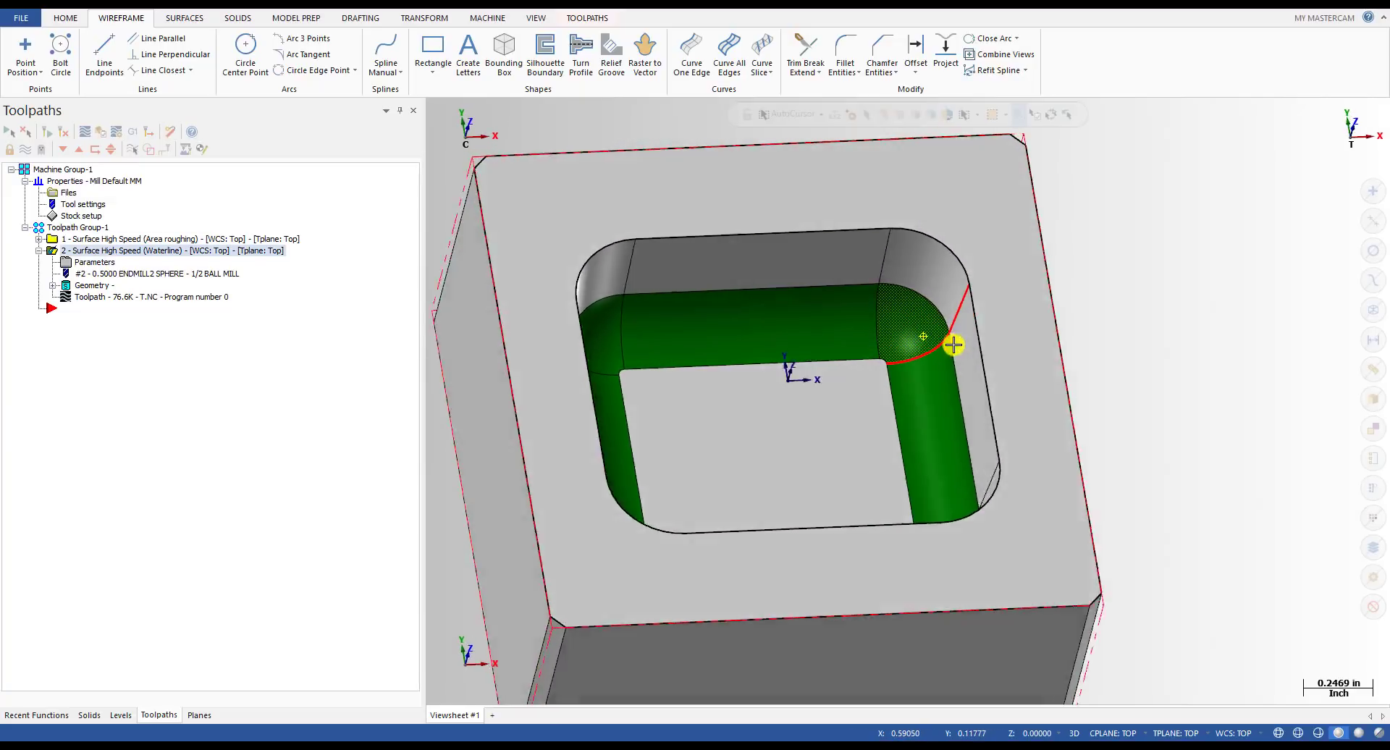
{"action": "scroll", "coordinate": [953, 345], "scroll_direction": "down", "scroll_amount": 2}
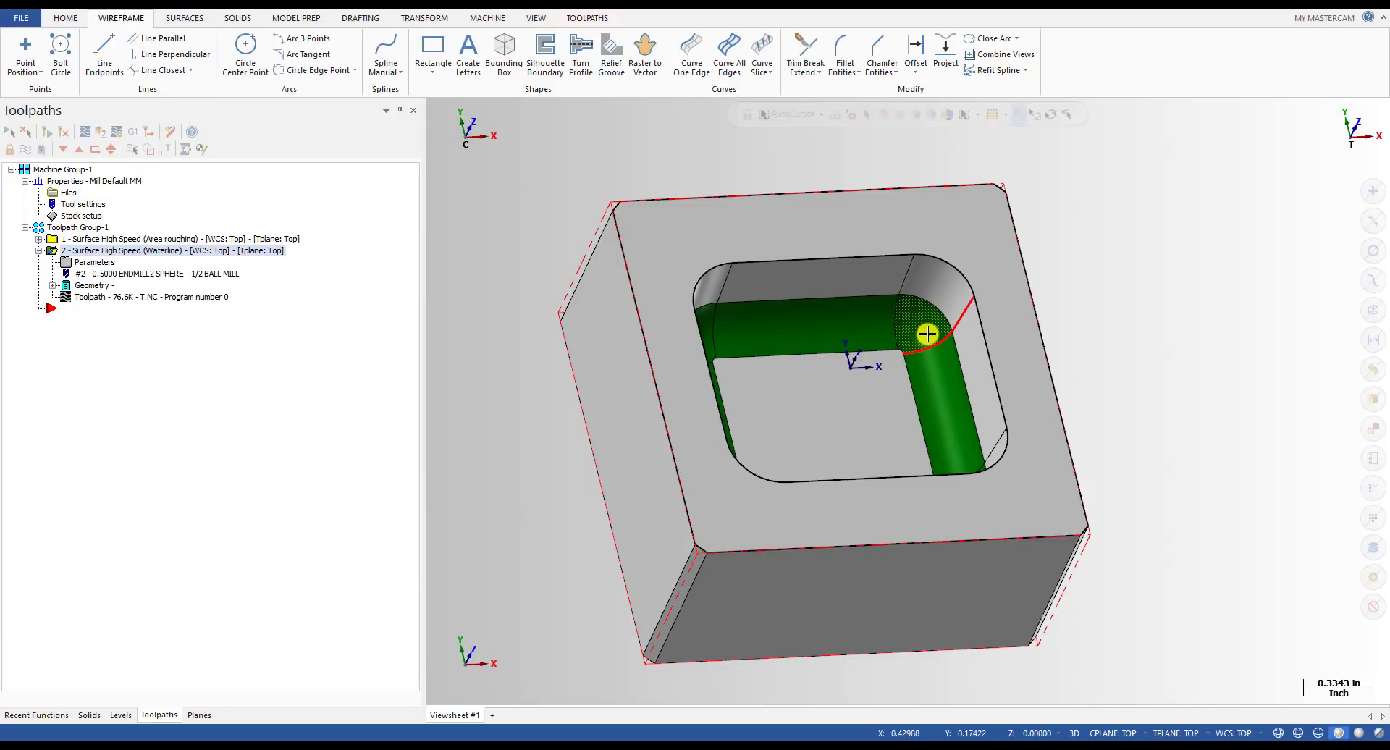
{"action": "middle_click_drag", "start_coordinate": [937, 350], "coordinate": [894, 338]}
{"action": "middle_click_drag", "start_coordinate": [813, 406], "coordinate": [963, 385]}
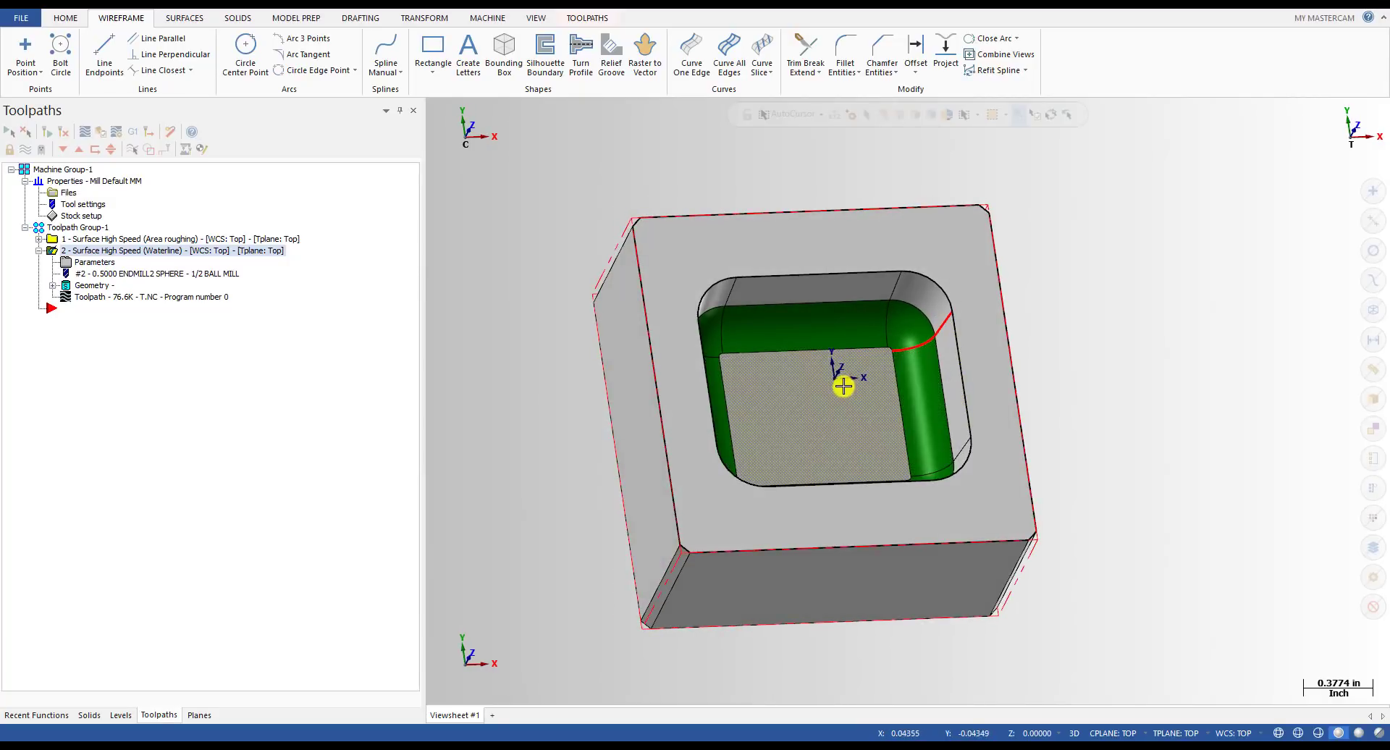
{"action": "scroll", "coordinate": [842, 386], "scroll_direction": "down", "scroll_amount": 2}
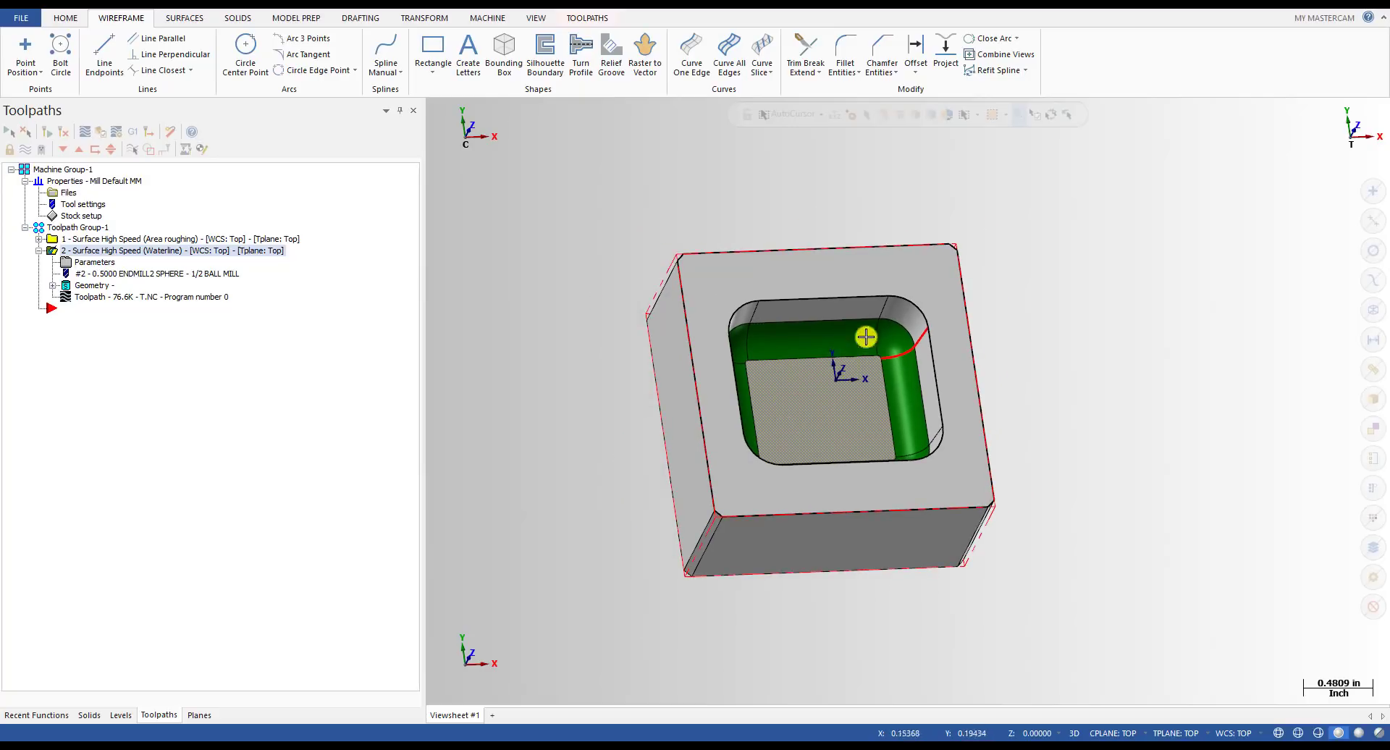
{"action": "middle_click_drag", "start_coordinate": [875, 345], "coordinate": [706, 302]}
{"action": "scroll", "coordinate": [706, 301], "scroll_direction": "up", "scroll_amount": 1}
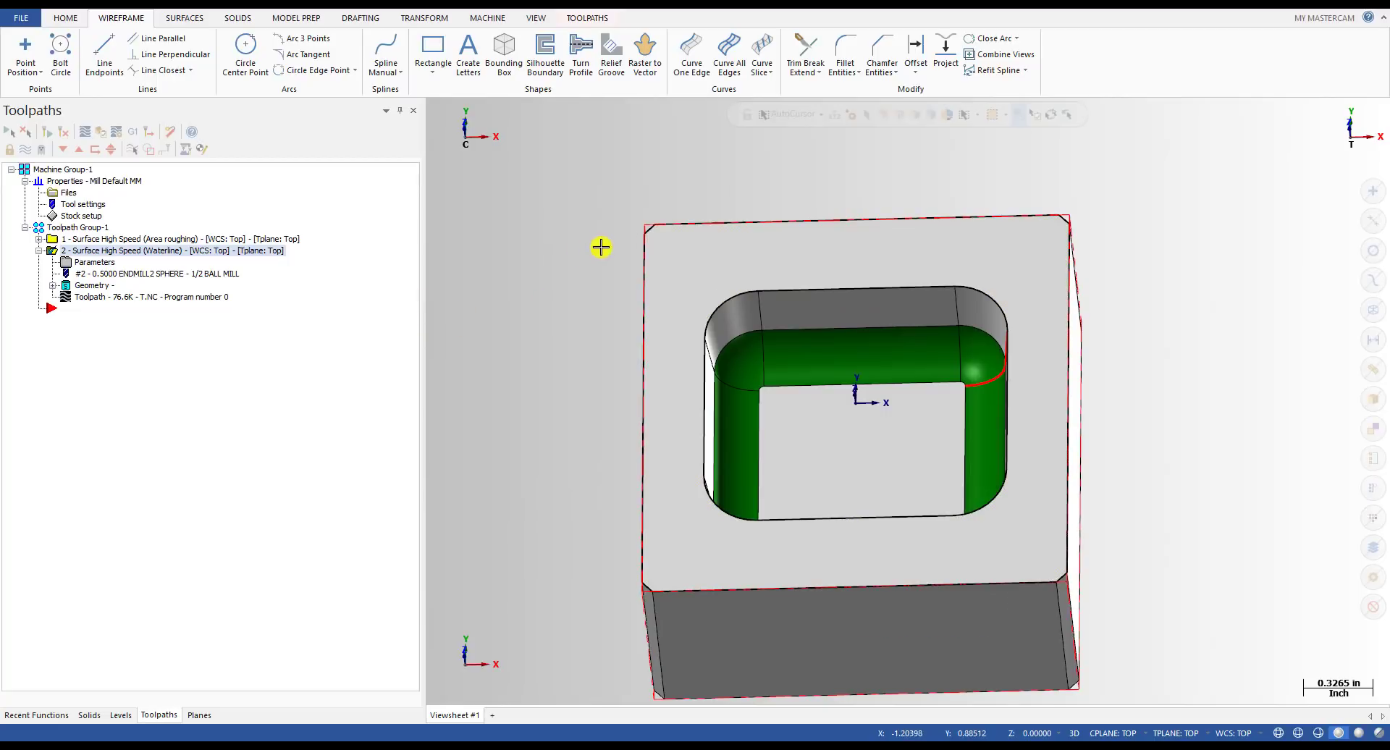
{"action": "scroll", "coordinate": [600, 246], "scroll_direction": "down", "scroll_amount": 2}
- Expand the area roughing operation, open its parameters and display the Toolpath Fillet settings under Arc Filter / Tolerance
{"action": "left_click", "coordinate": [39, 239]}
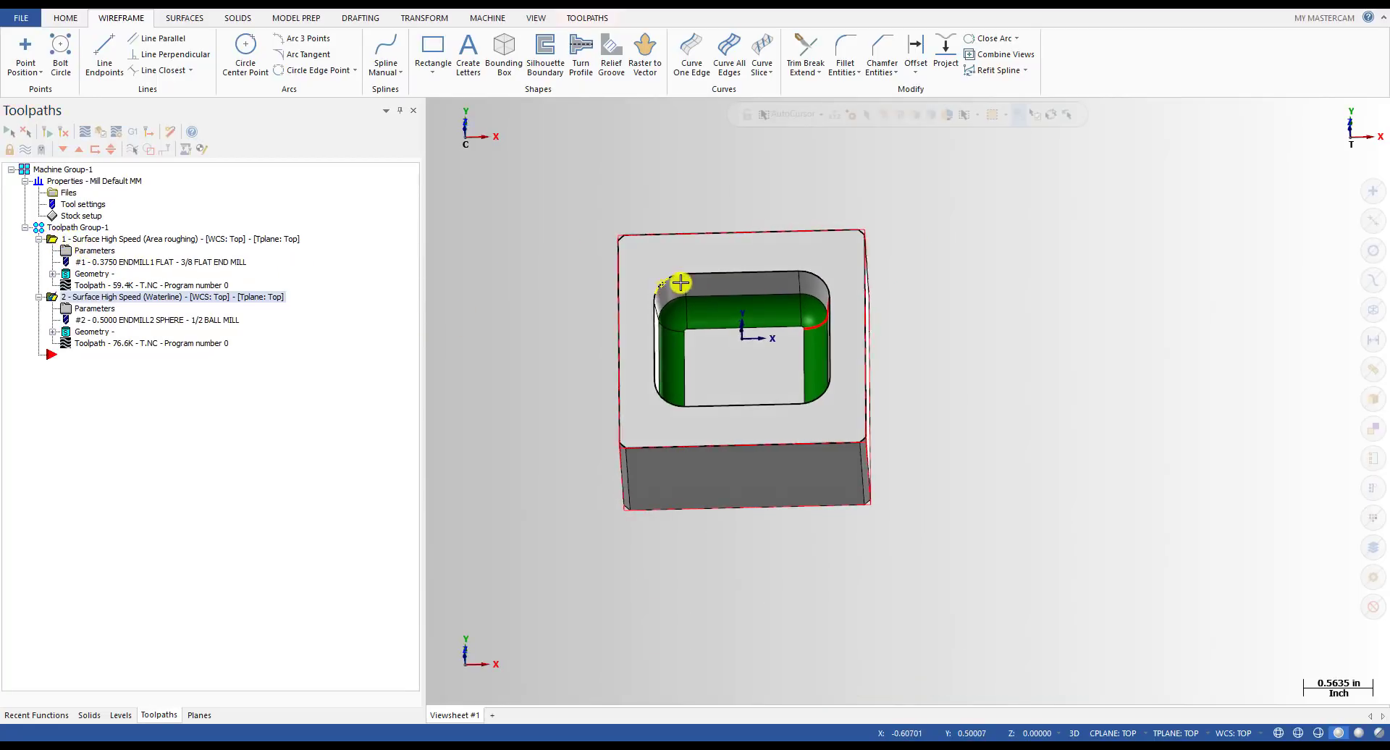
{"action": "left_click", "coordinate": [85, 252]}
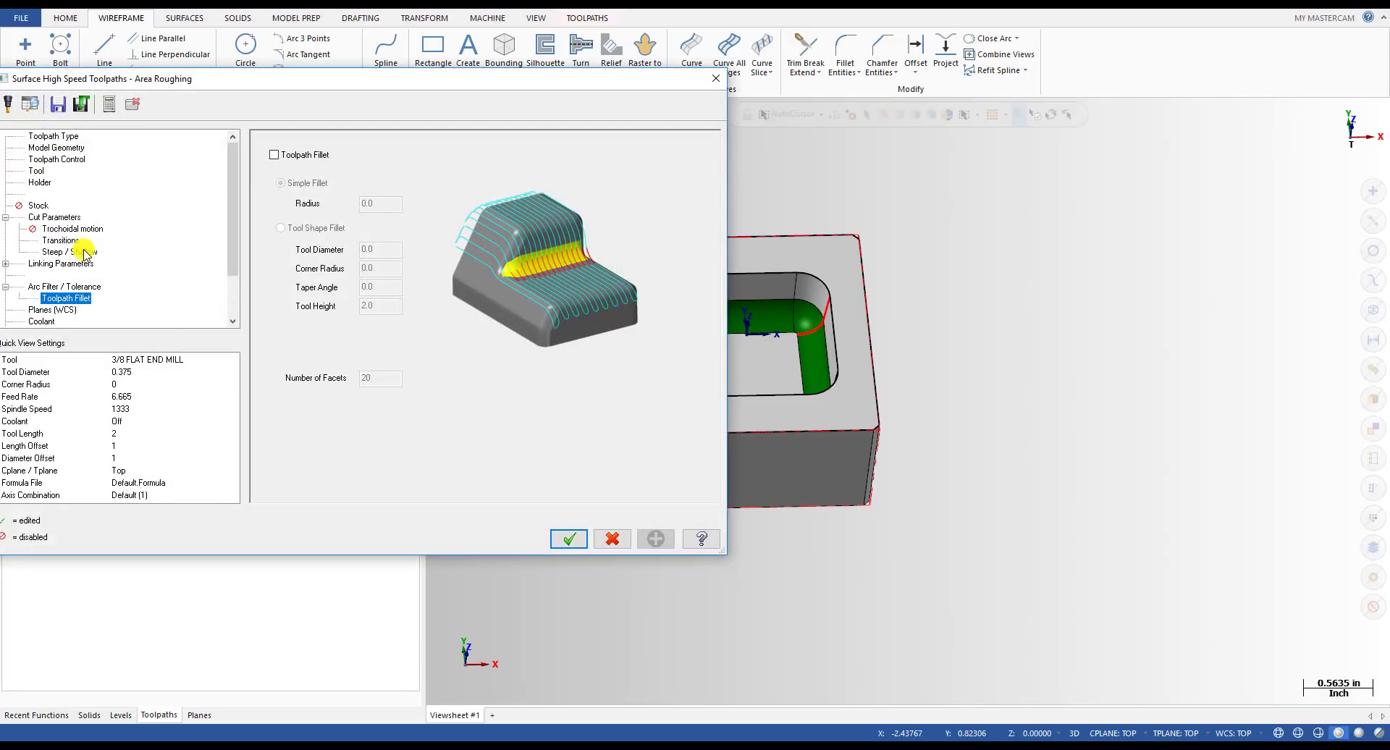
{"action": "left_click_drag", "start_coordinate": [293, 79], "coordinate": [438, 91]}
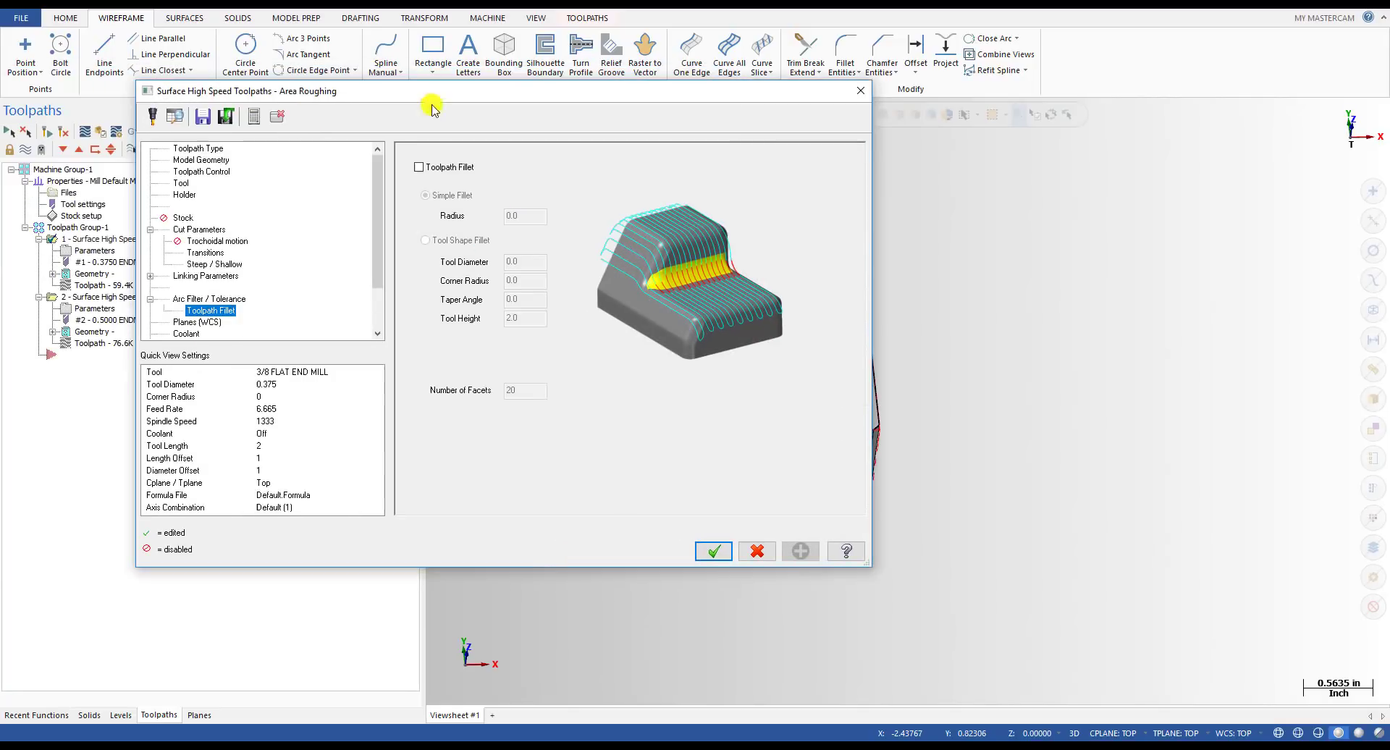
{"action": "left_click", "coordinate": [151, 299]}
{"action": "left_click", "coordinate": [208, 263]}
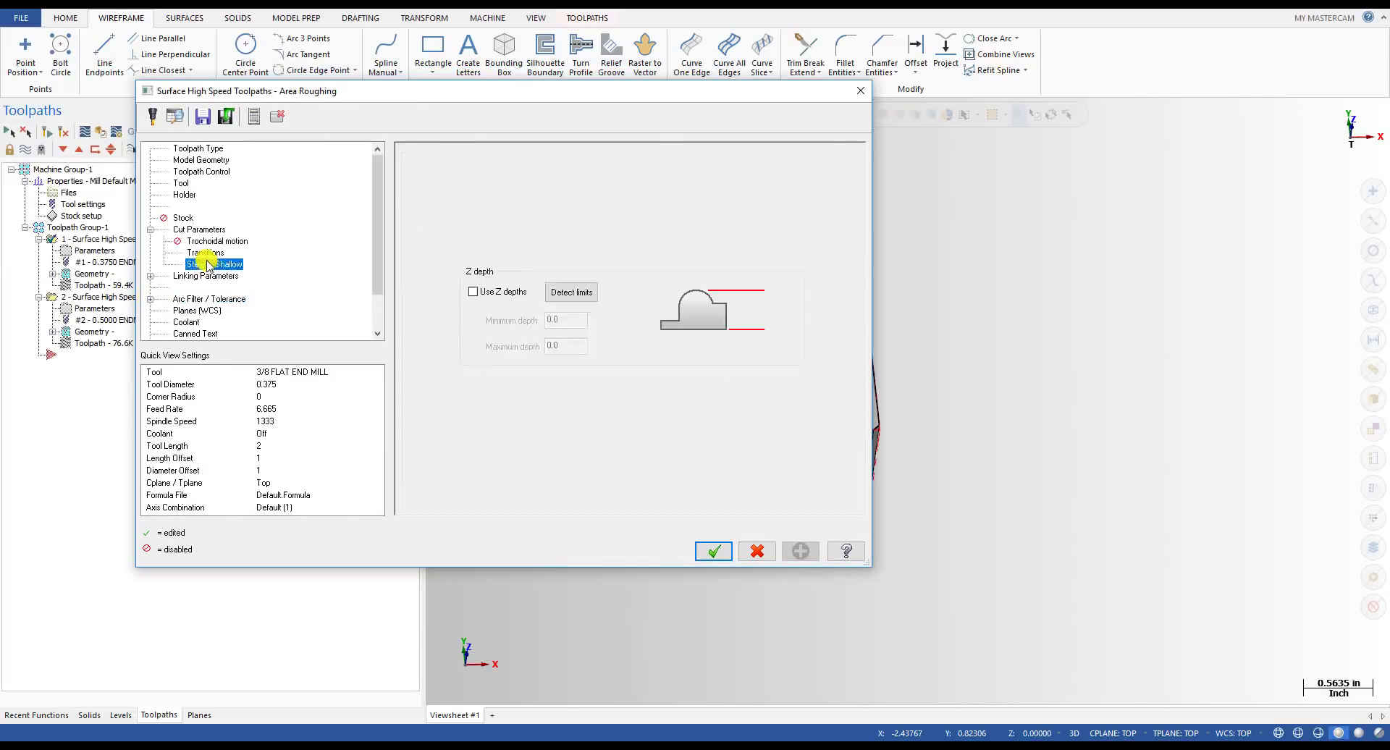
{"action": "left_click", "coordinate": [205, 300]}
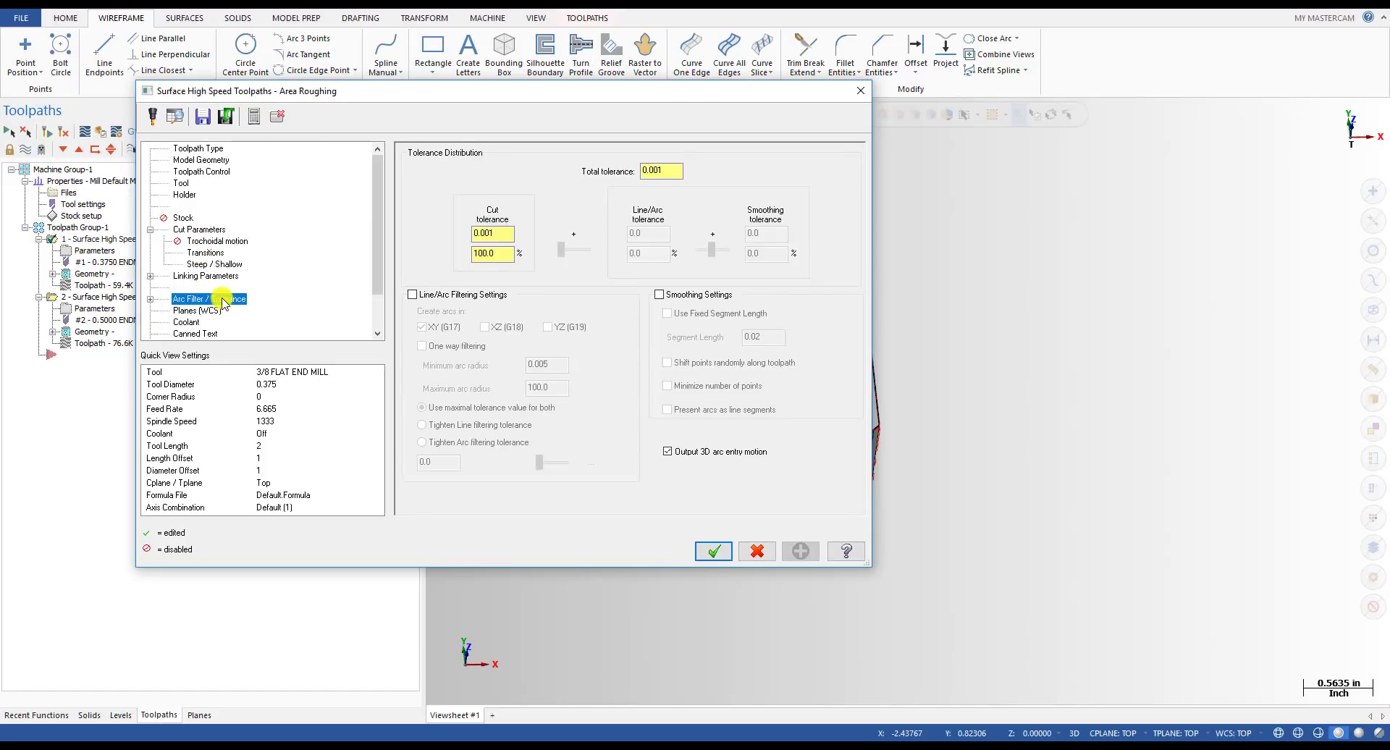
{"action": "left_click", "coordinate": [151, 299]}
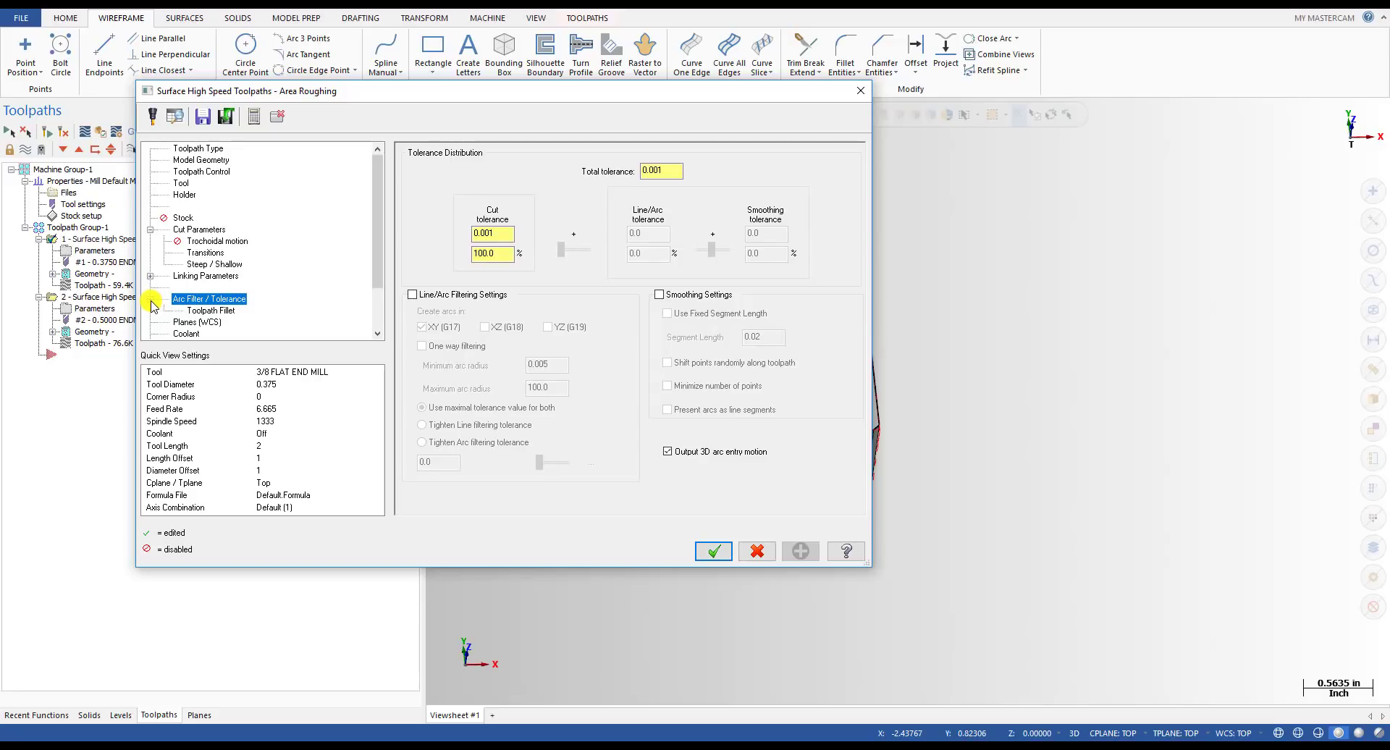
{"action": "left_click", "coordinate": [210, 310]}
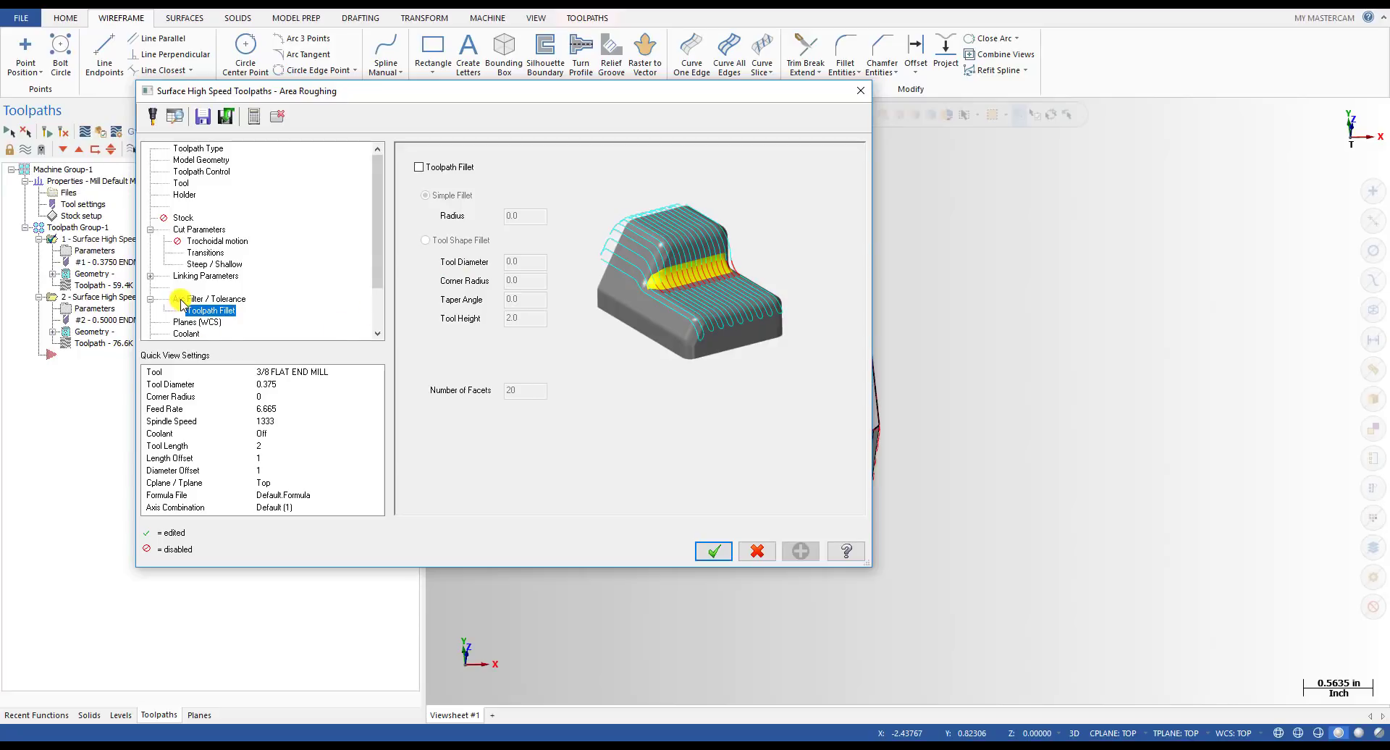
- Compare the Arc Filter / Tolerance settings of the area roughing operation with its Toolpath Fillet page
{"action": "left_click", "coordinate": [149, 299]}
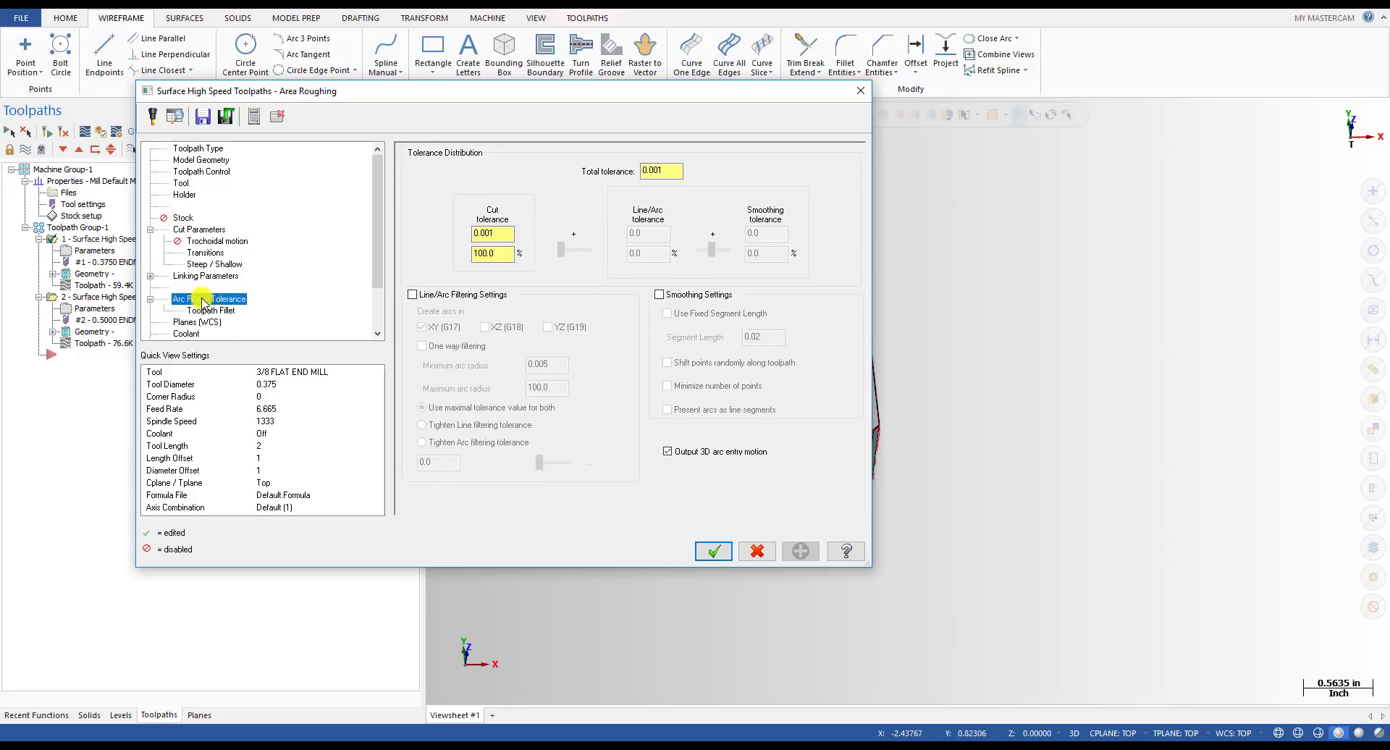
{"action": "left_click", "coordinate": [150, 299]}
{"action": "left_click", "coordinate": [211, 311]}
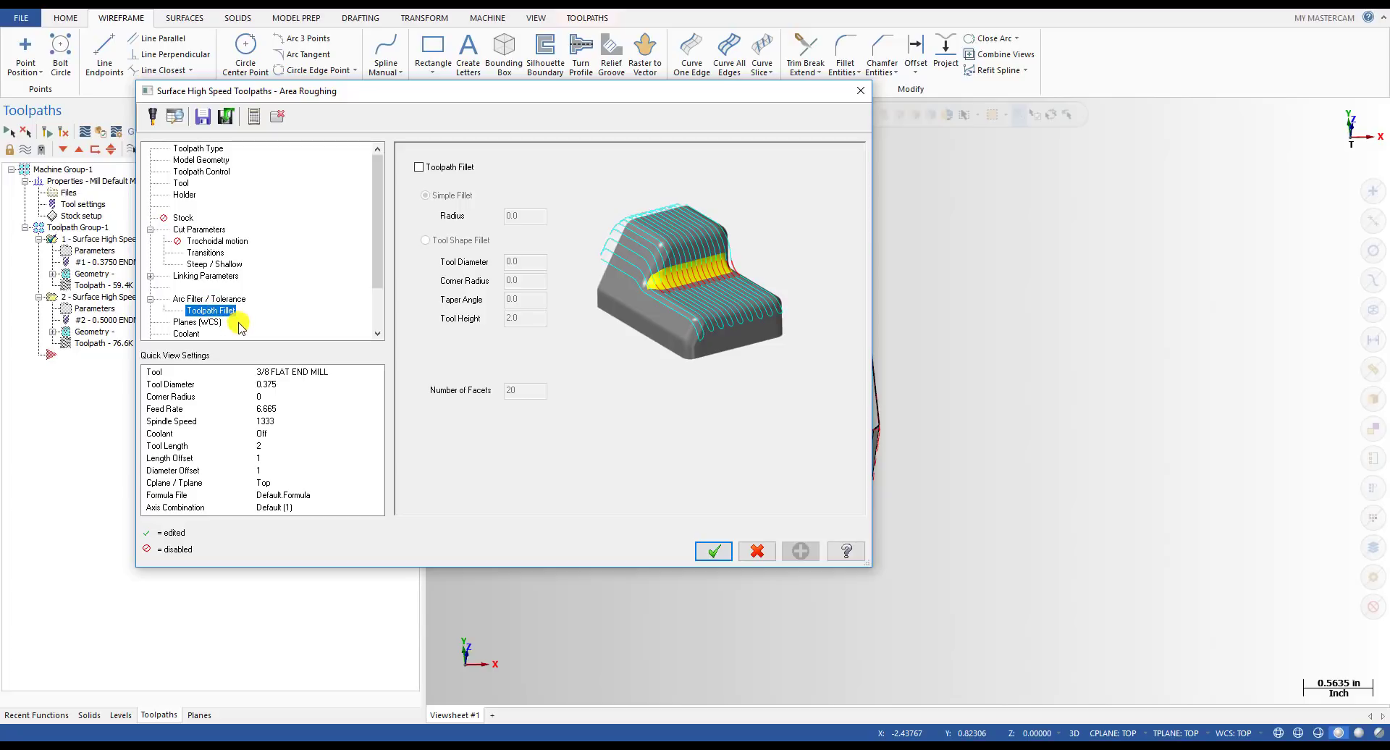
{"action": "left_click", "coordinate": [210, 299]}
{"action": "left_click", "coordinate": [214, 312]}
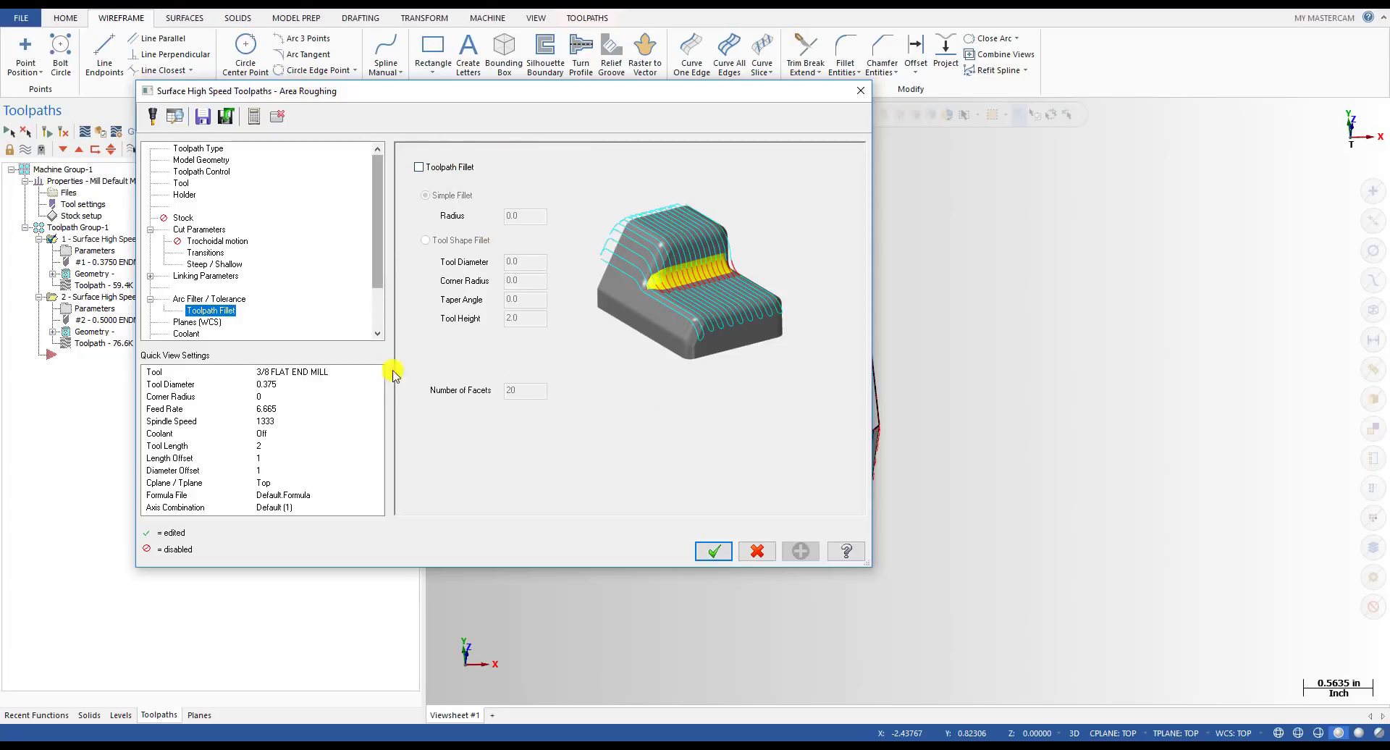
- Open the help topic on Toolpath Fillet, expand its parameter descriptions and read about the tool shape fillet
{"action": "left_click", "coordinate": [846, 554]}
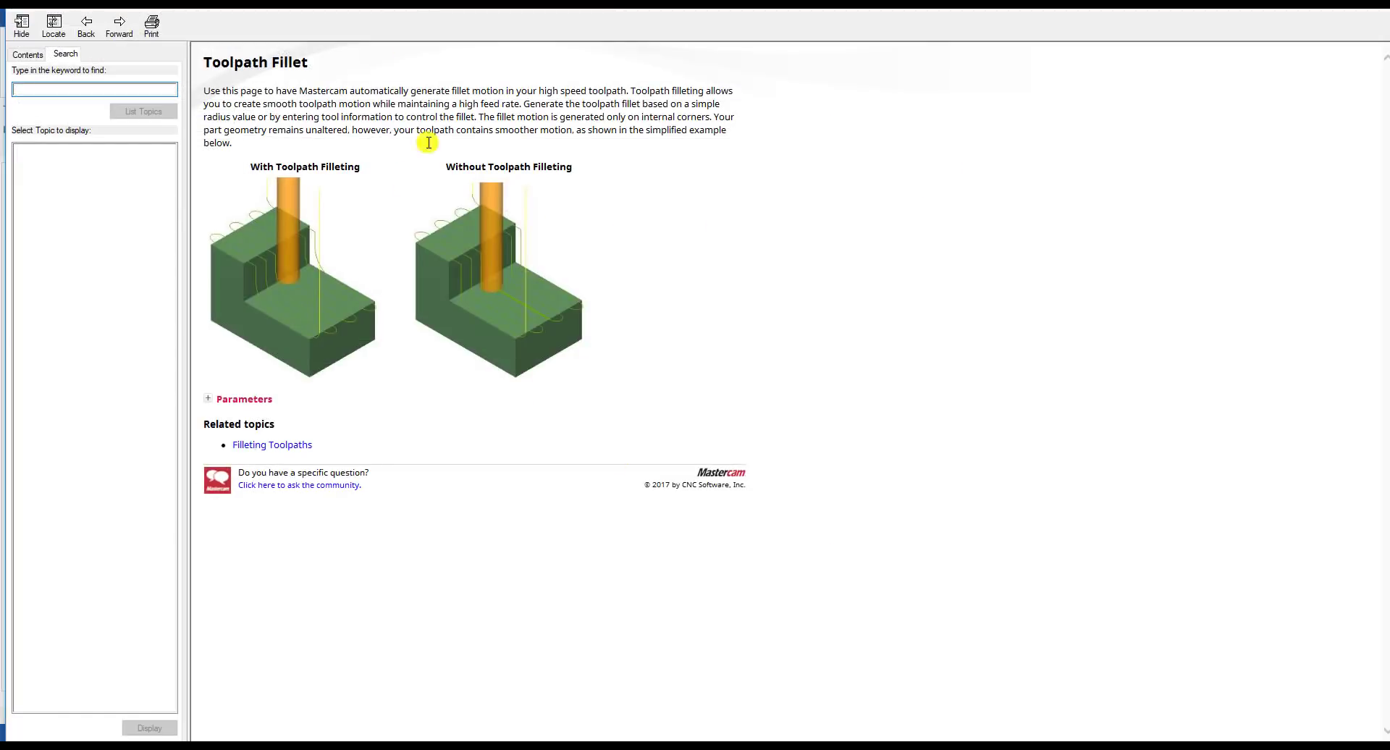
{"action": "left_click", "coordinate": [208, 399]}
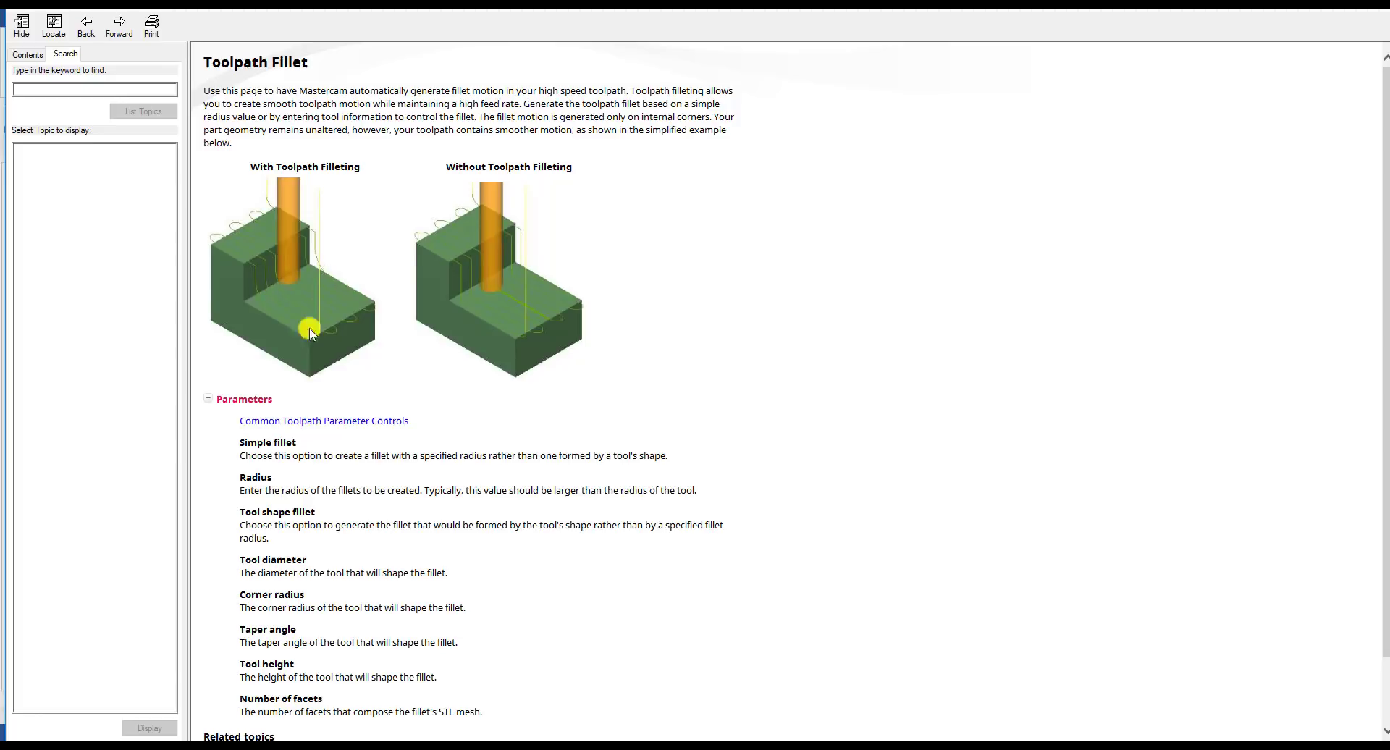
{"action": "scroll", "coordinate": [311, 315], "scroll_direction": "down", "scroll_amount": 2}
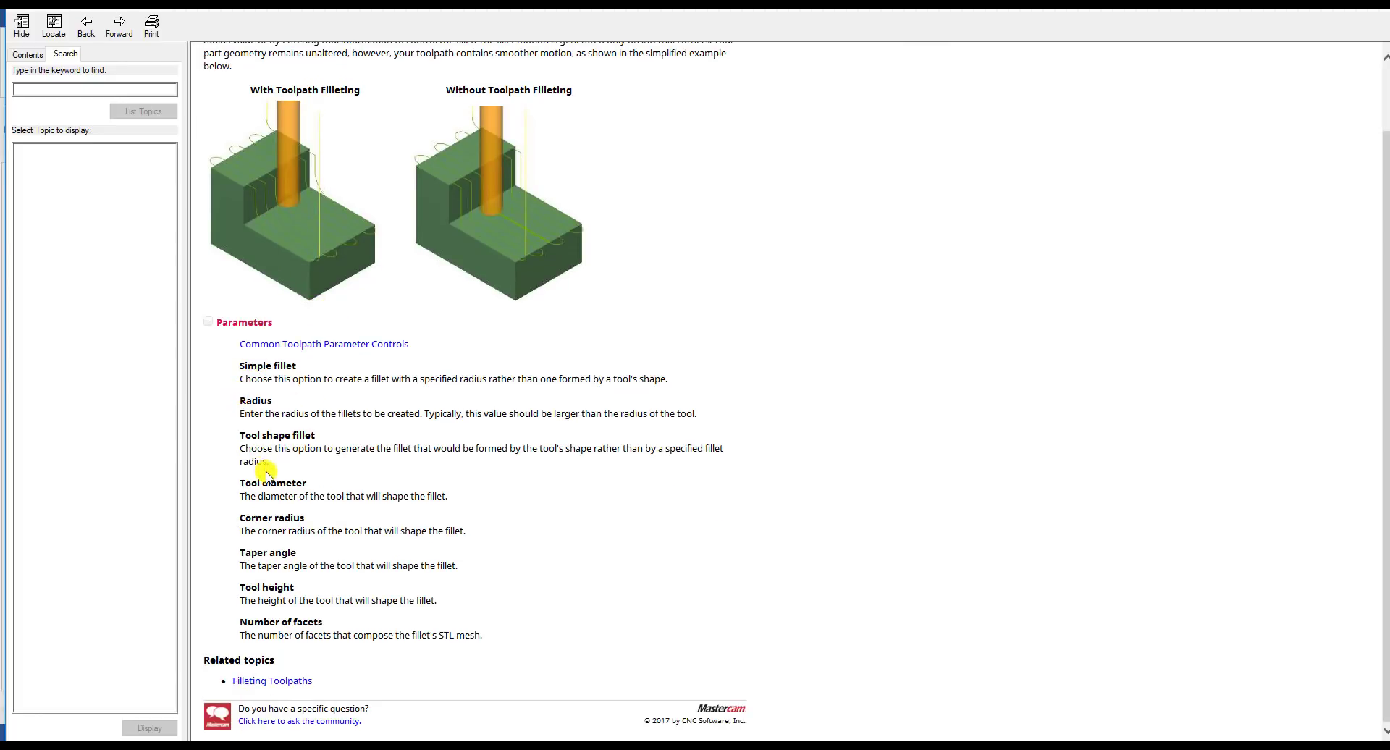
{"action": "left_click_drag", "start_coordinate": [240, 434], "coordinate": [376, 449]}
{"action": "scroll", "coordinate": [348, 384], "scroll_direction": "up", "scroll_amount": 2}
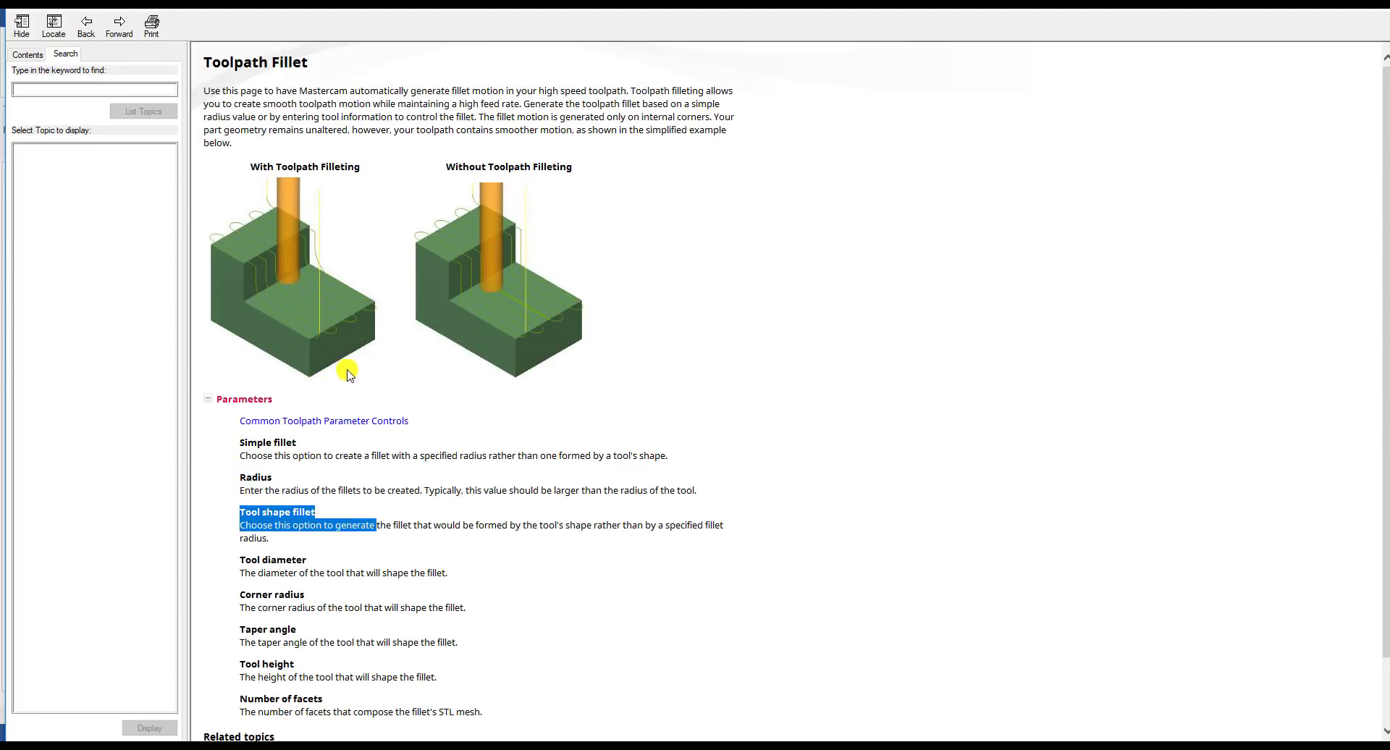
{"action": "left_click", "coordinate": [301, 114]}
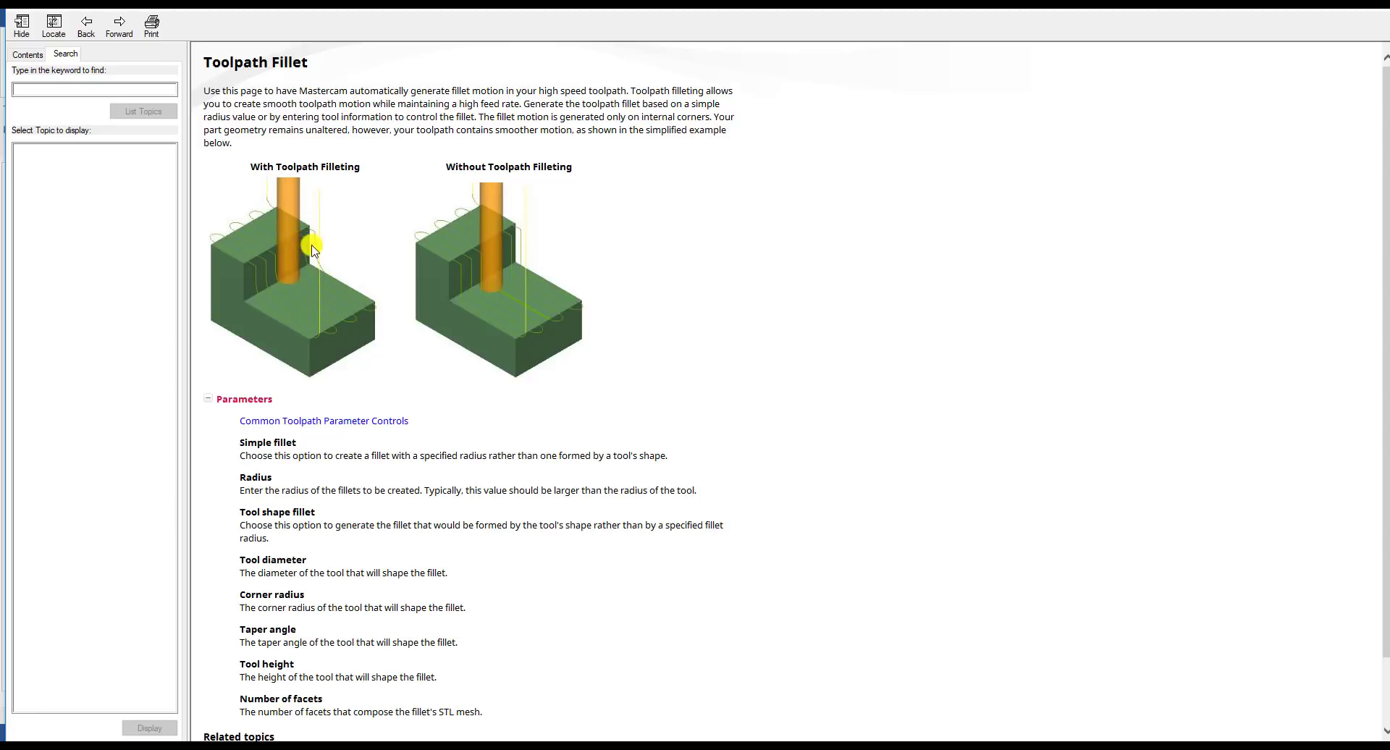
- Review the help's illustrations with and without toolpath filleting alongside the parameter descriptions, and close the help
{"action": "scroll", "coordinate": [305, 246], "scroll_direction": "down", "scroll_amount": 2}
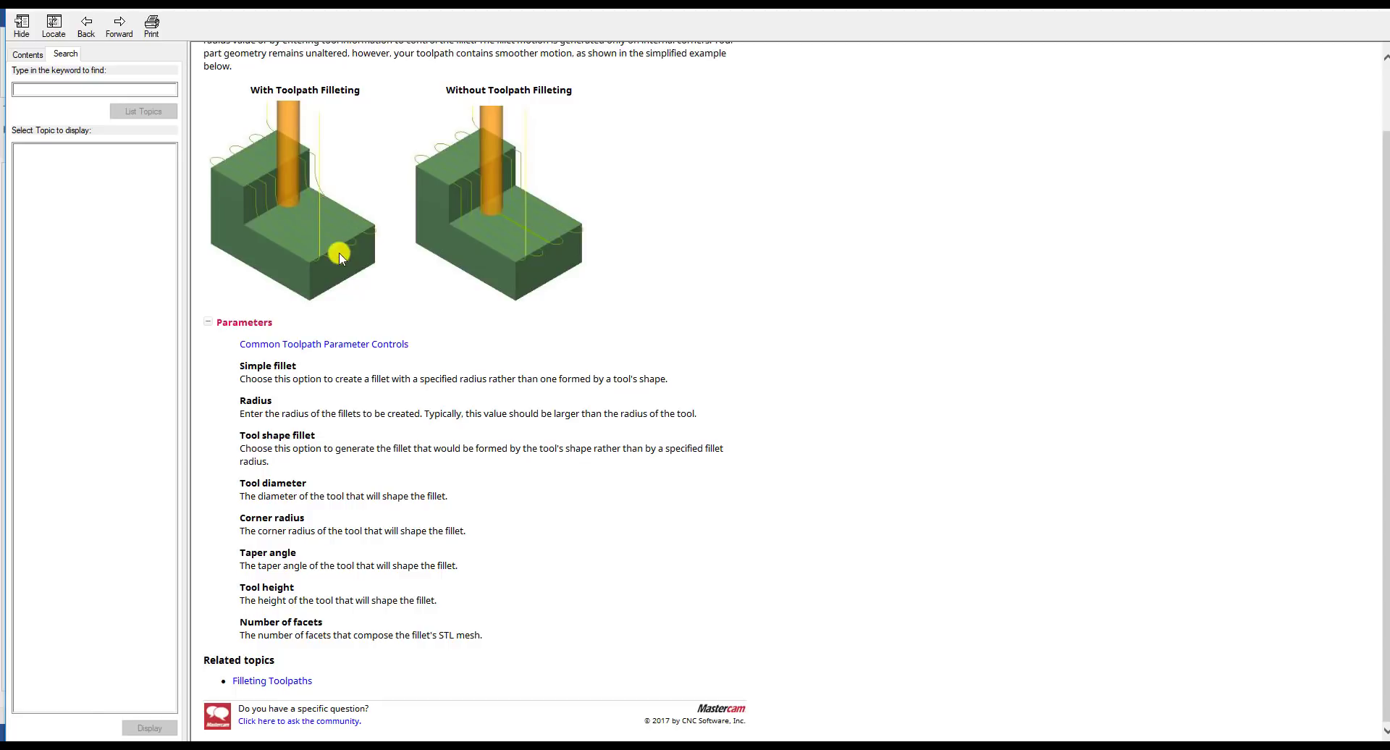
{"action": "scroll", "coordinate": [340, 252], "scroll_direction": "up", "scroll_amount": 2}
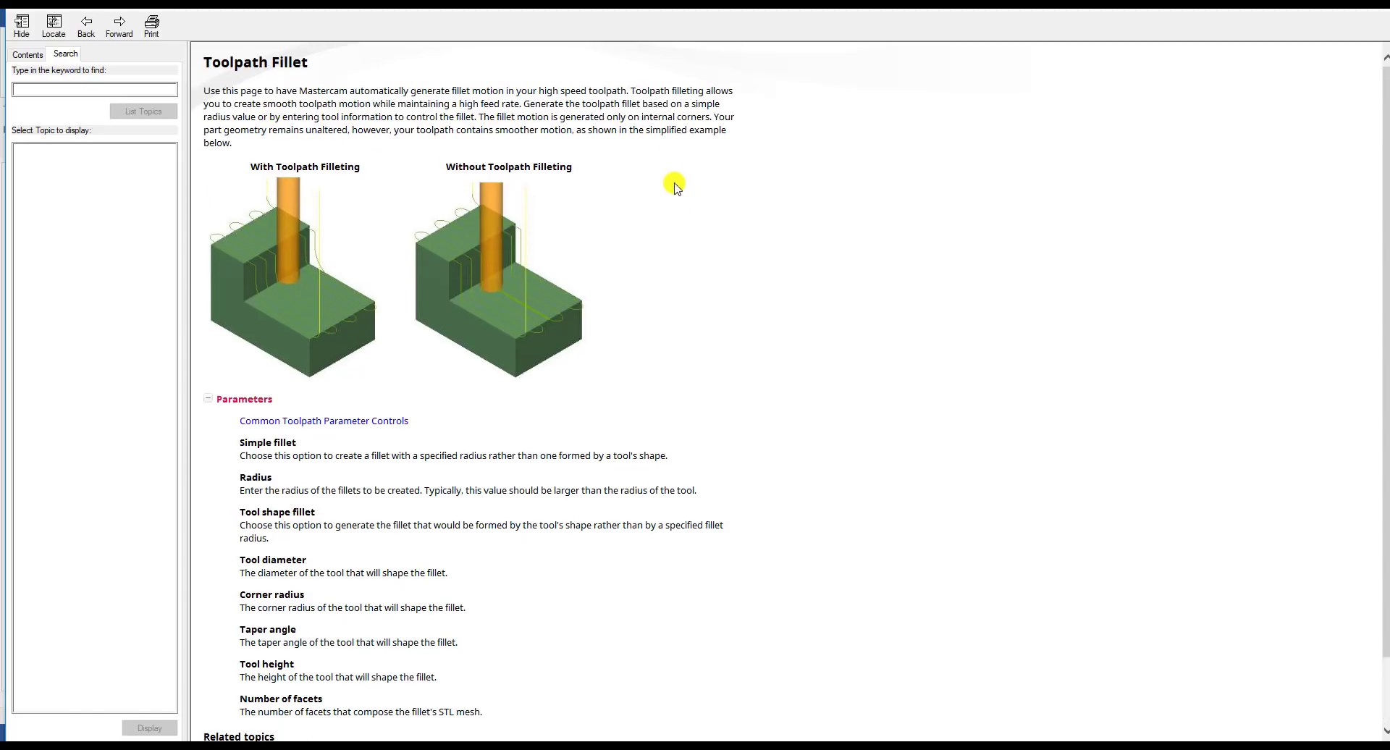
{"action": "scroll", "coordinate": [640, 179], "scroll_direction": "down", "scroll_amount": 2}
{"action": "scroll", "coordinate": [640, 179], "scroll_direction": "up", "scroll_amount": 2}
{"action": "left_click_drag", "start_coordinate": [397, 117], "coordinate": [441, 123]}
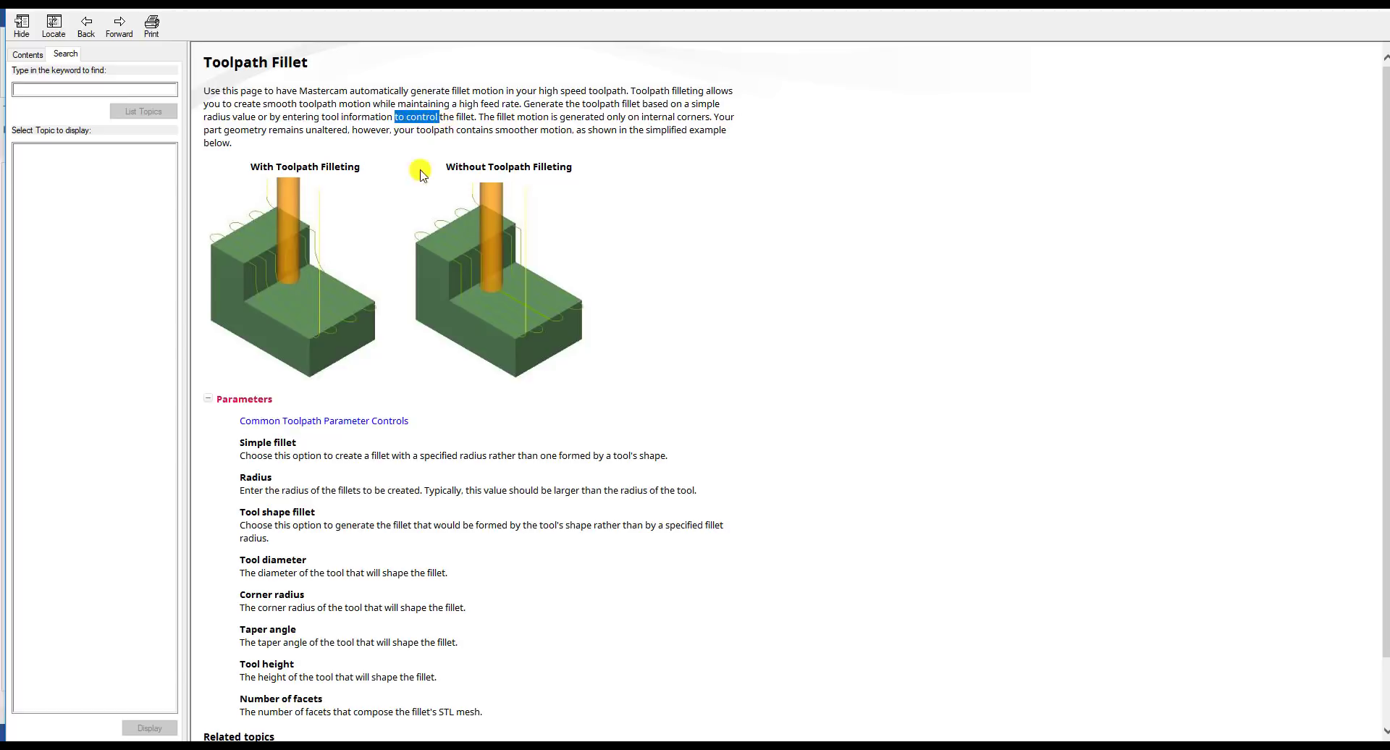
{"action": "left_click_drag", "start_coordinate": [205, 63], "coordinate": [302, 69]}
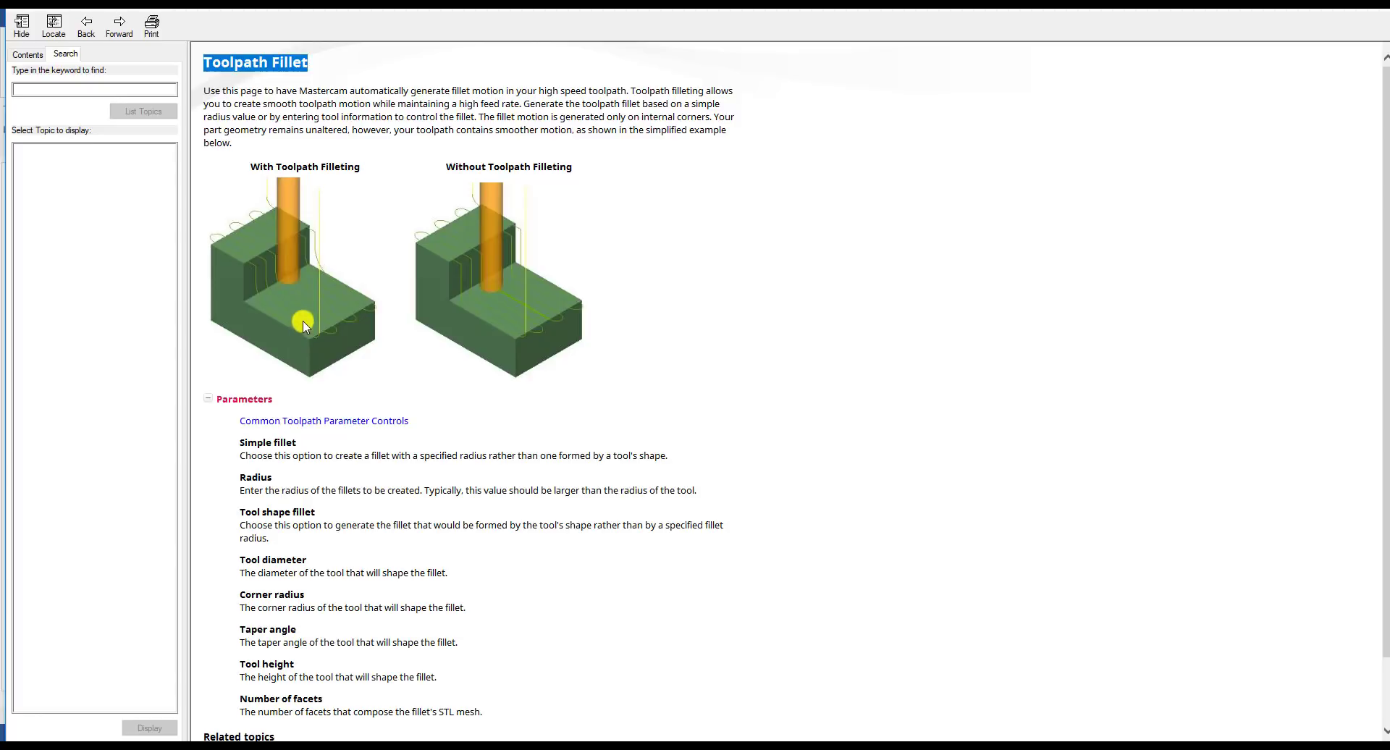
{"action": "scroll", "coordinate": [288, 310], "scroll_direction": "down", "scroll_amount": 1}
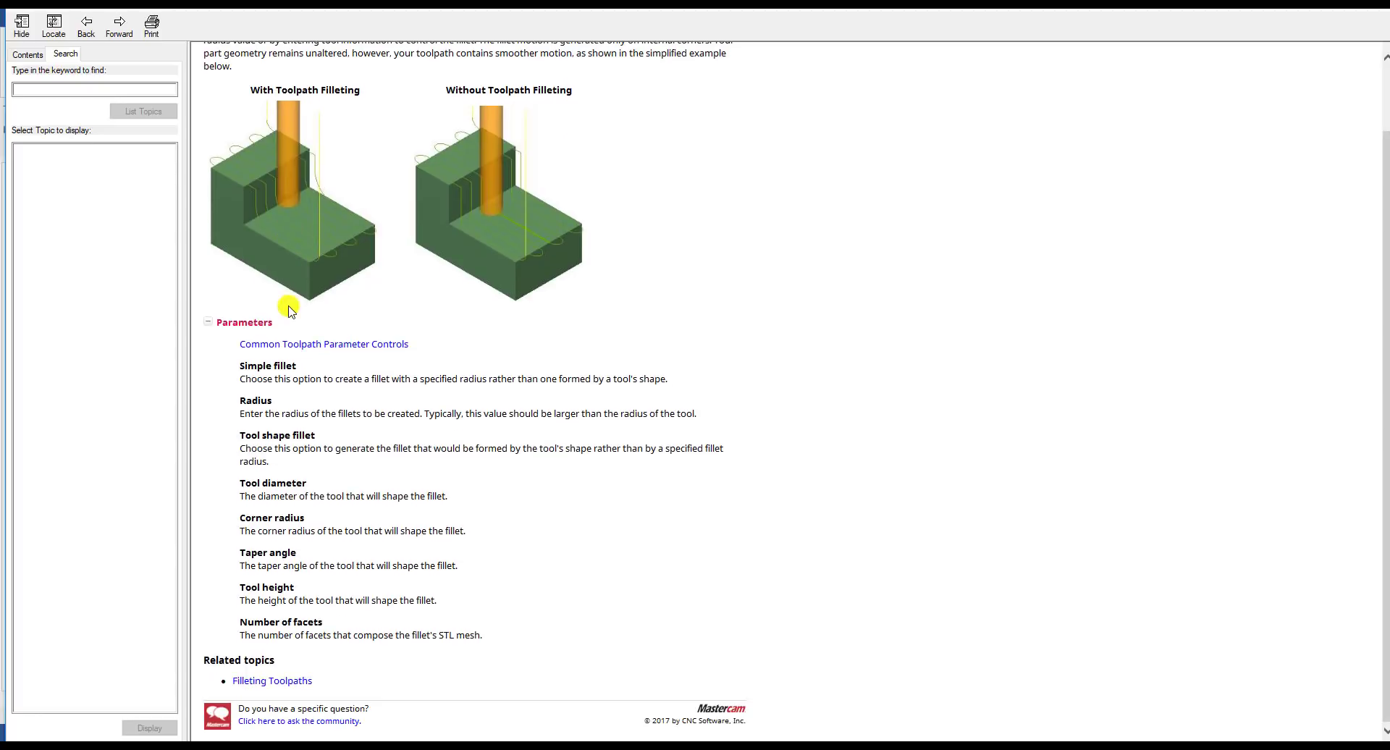
{"action": "scroll", "coordinate": [487, 376], "scroll_direction": "up", "scroll_amount": 1}
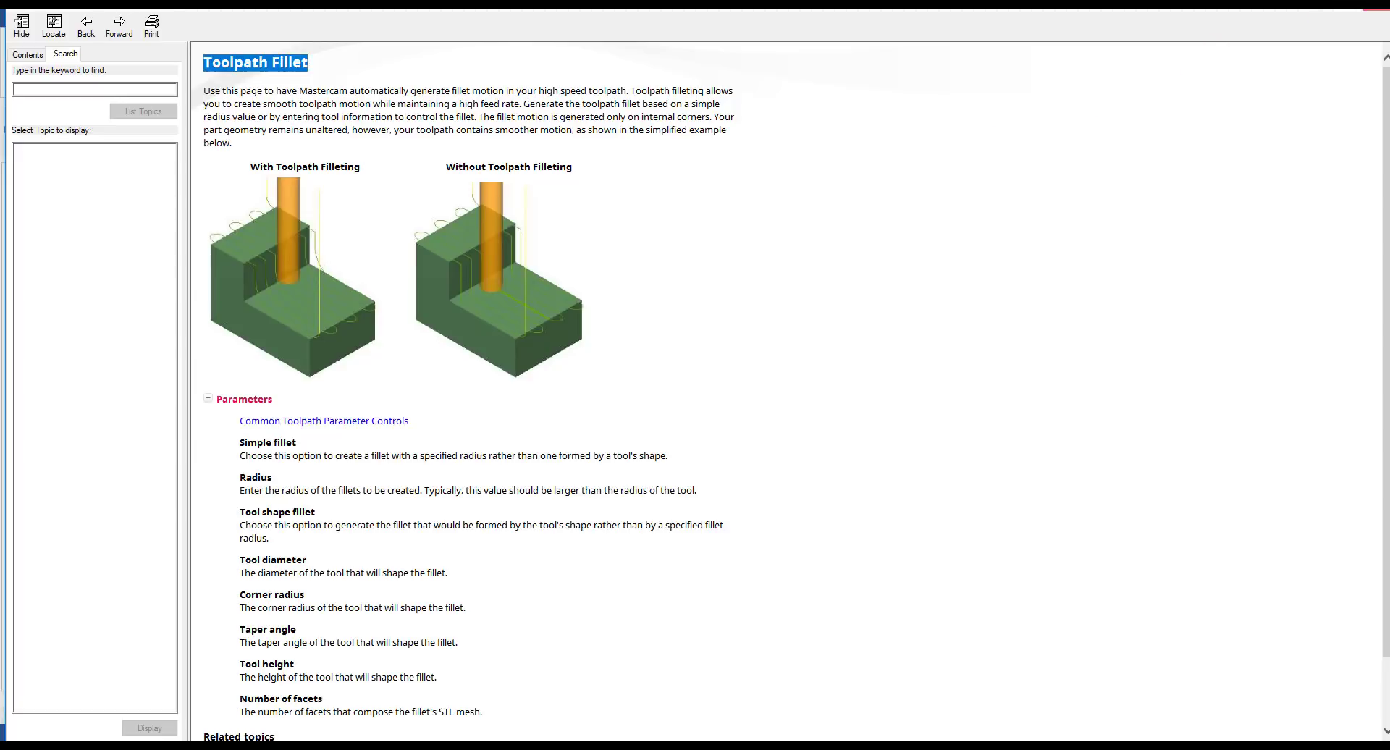
{"action": "scroll", "coordinate": [941, 236], "scroll_direction": "down", "scroll_amount": 2}
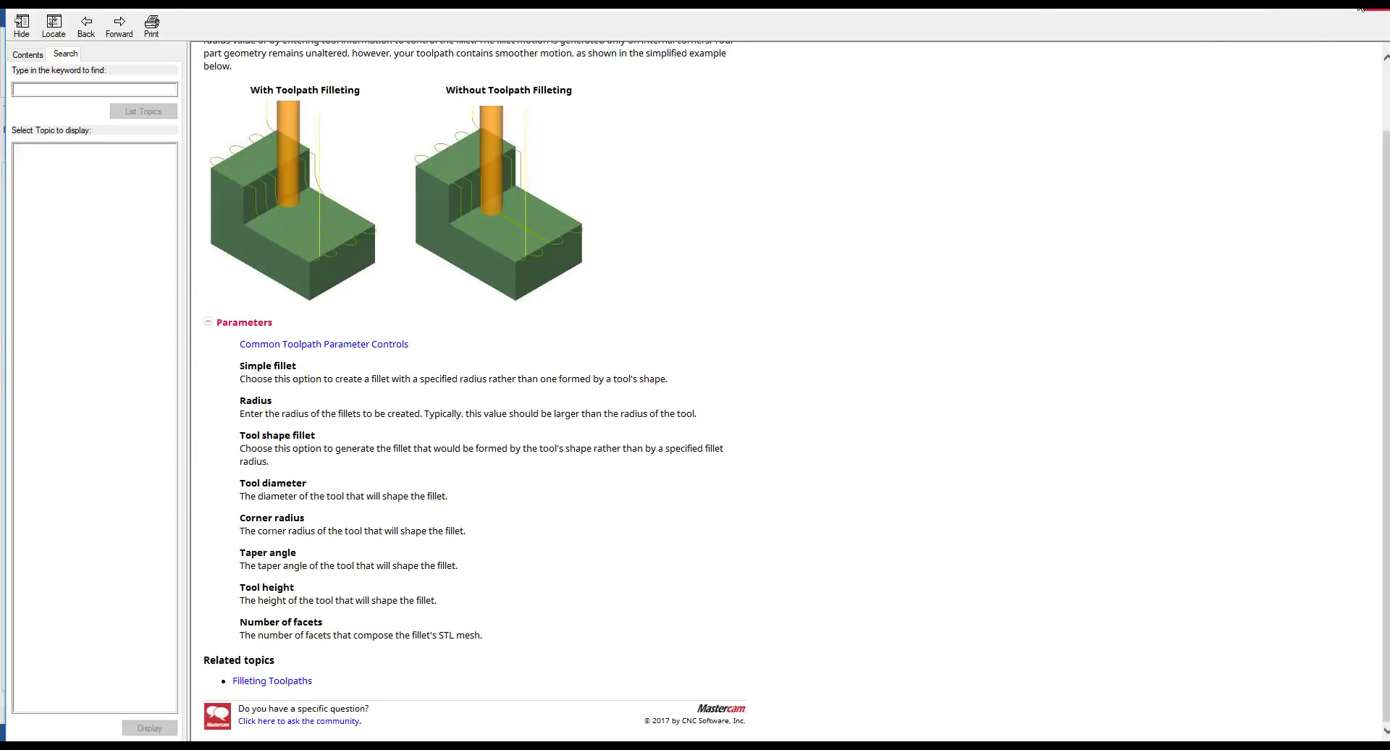
{"action": "left_click", "coordinate": [1376, 8]}
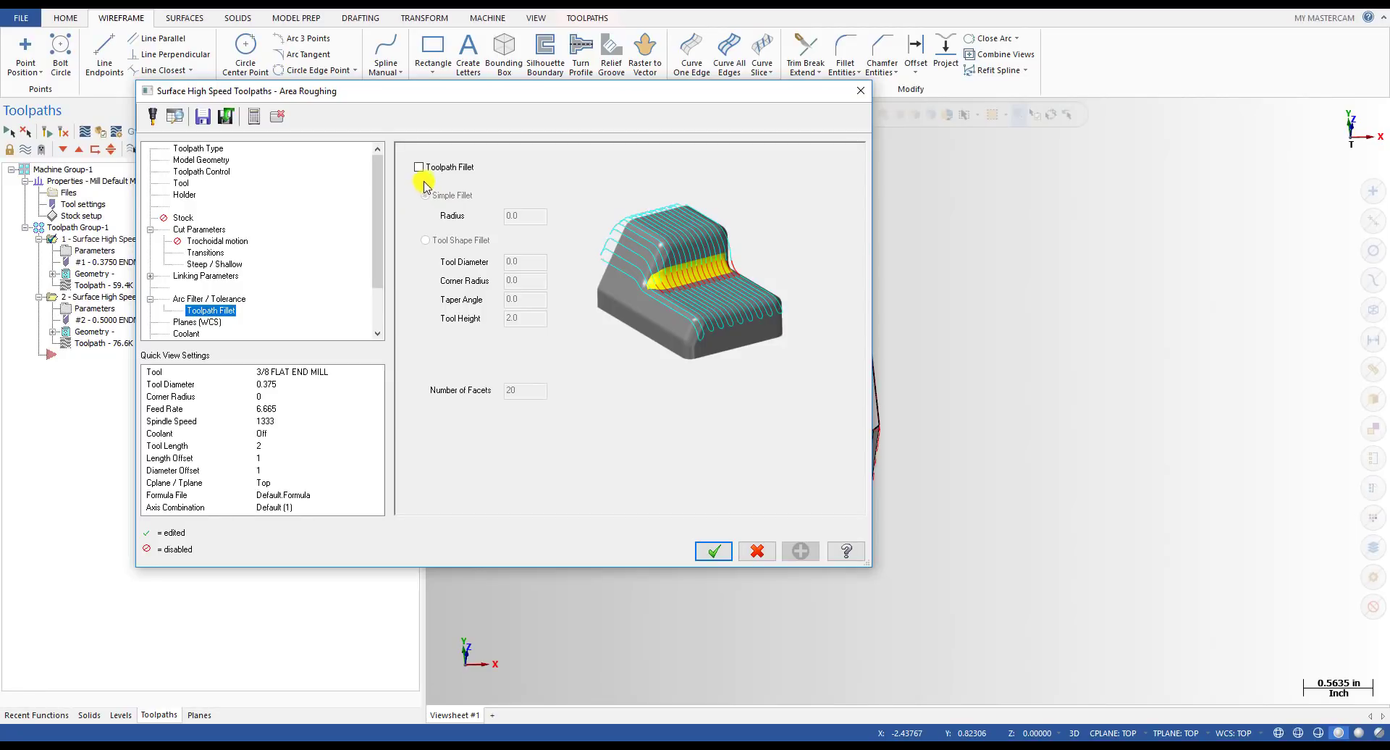
- Enable Toolpath Fillet for the area roughing operation, compare both fillet types and choose Tool Shape Fillet
{"action": "left_click", "coordinate": [419, 168]}
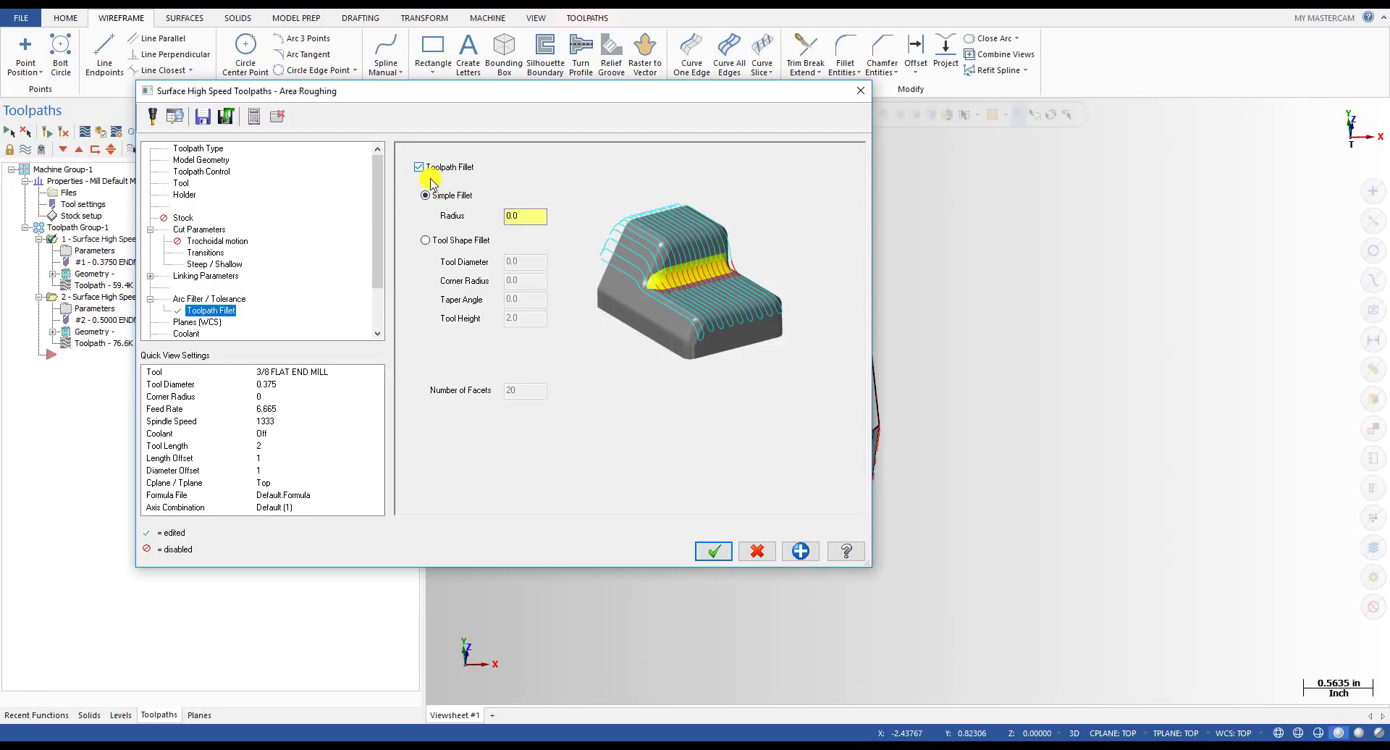
{"action": "left_click", "coordinate": [446, 240]}
{"action": "left_click", "coordinate": [449, 196]}
{"action": "left_click", "coordinate": [447, 240]}
{"action": "left_click", "coordinate": [449, 196]}
{"action": "left_click", "coordinate": [452, 240]}
{"action": "left_click", "coordinate": [447, 196]}
{"action": "double_click", "coordinate": [523, 215]}
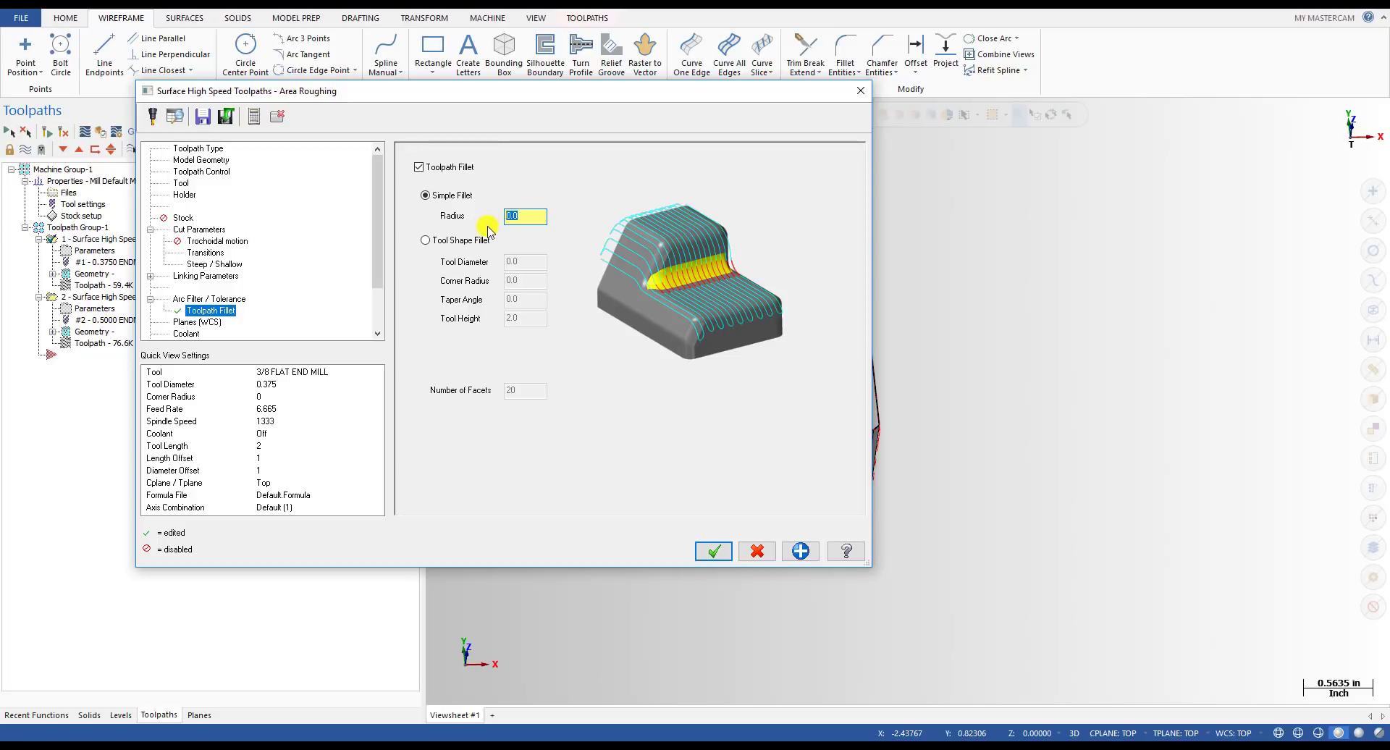
{"action": "left_click", "coordinate": [481, 245]}
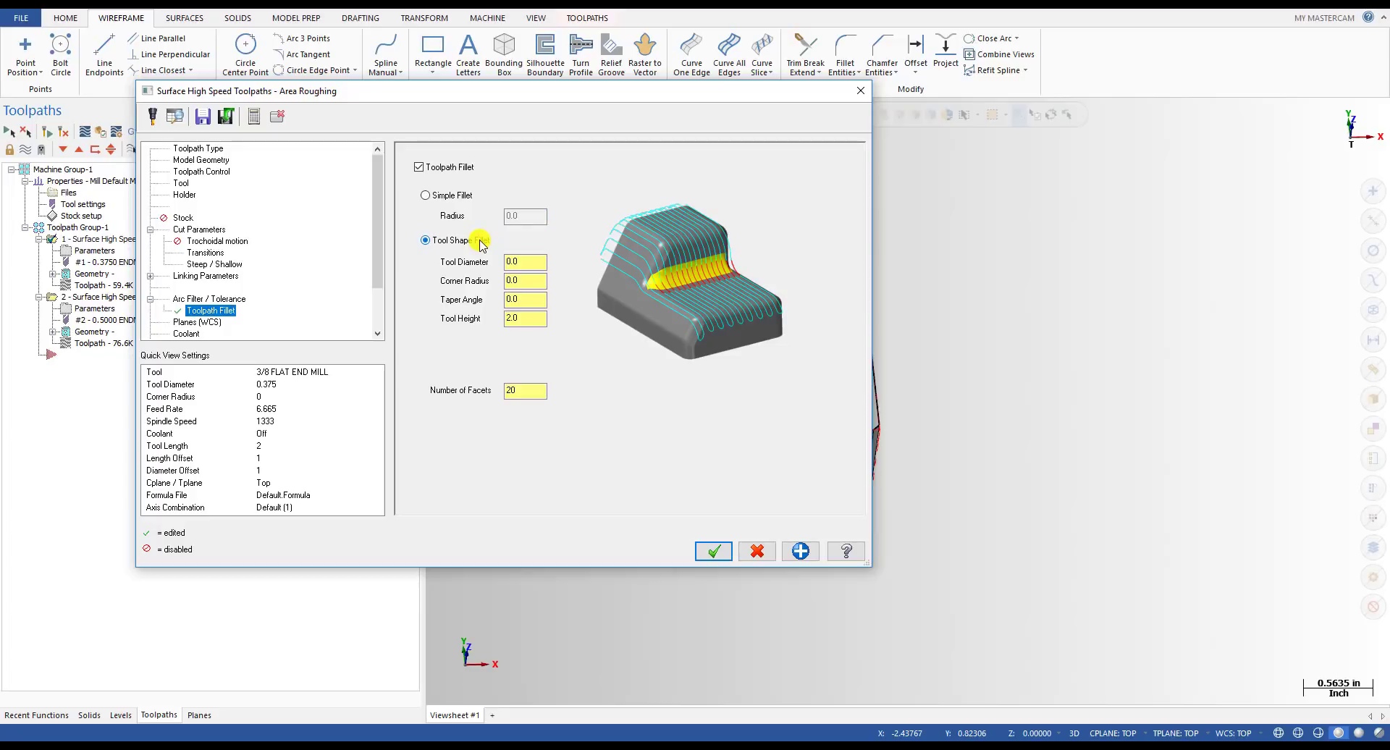
- Set the tool shape fillet to a tool diameter of 0.5, corner radius of 0.25 and tool height of 3.0
{"action": "double_click", "coordinate": [516, 262]}
{"action": "double_click", "coordinate": [513, 281]}
{"action": "double_click", "coordinate": [534, 262]}
{"action": "mouse_move", "coordinate": [717, 100]}
{"action": "left_mouse_down"}
{"action": "mouse_move", "coordinate": [471, 115]}
{"action": "mouse_move", "coordinate": [701, 109]}
{"action": "left_mouse_up"}
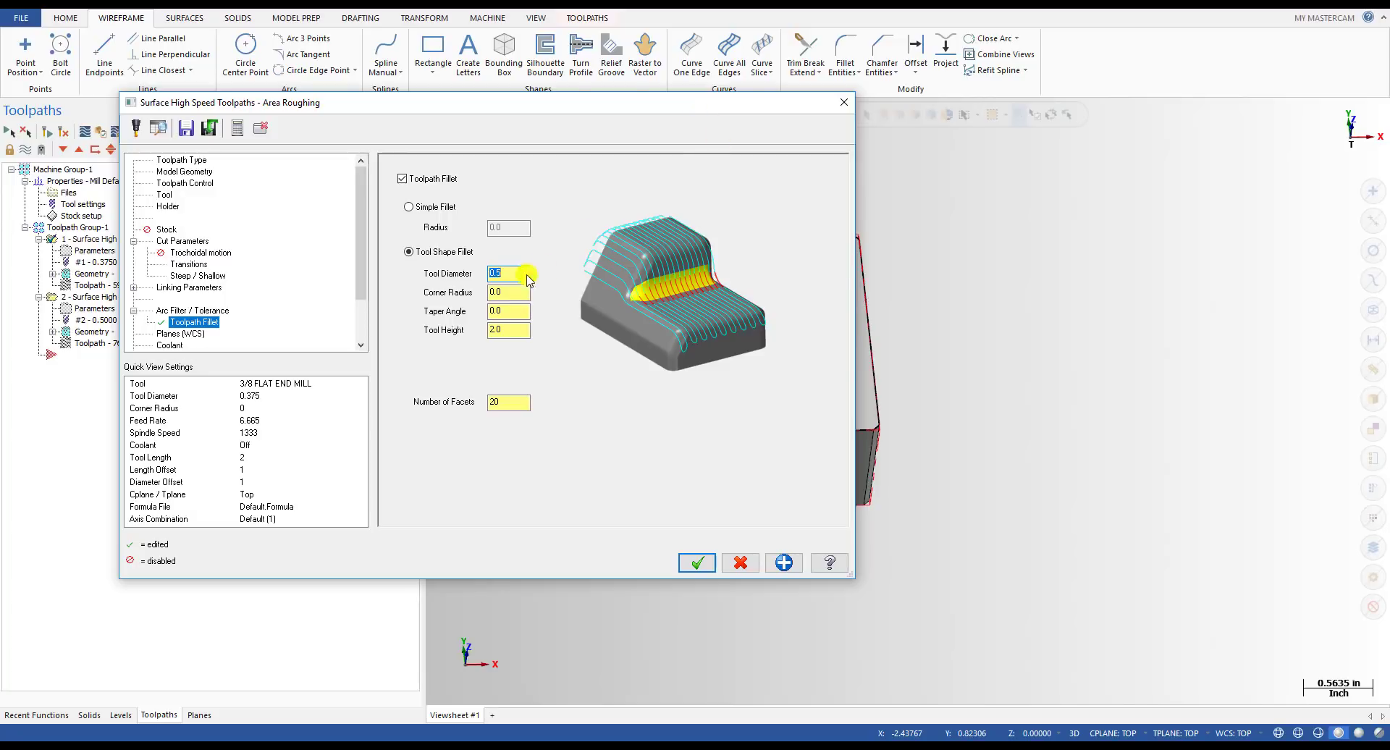
{"action": "left_click", "coordinate": [505, 290]}
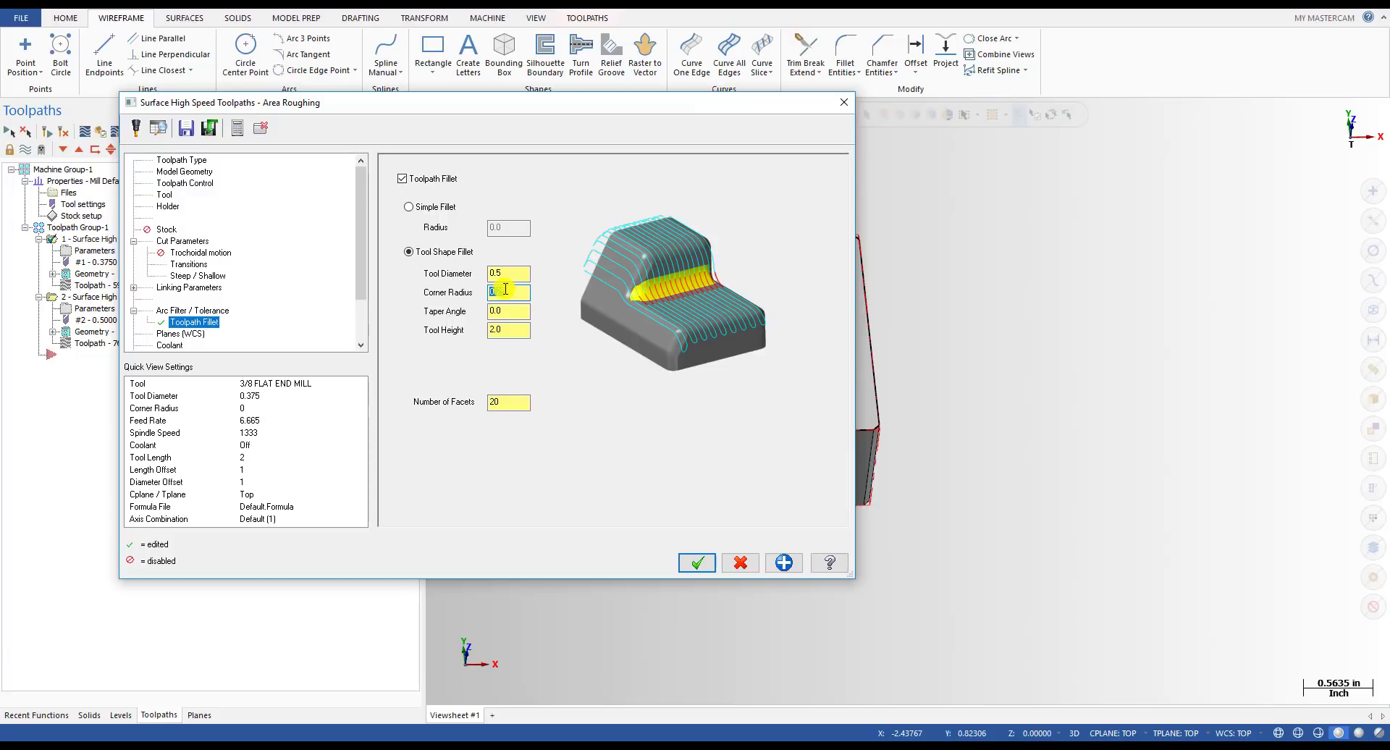
{"action": "type", "text": "0.25"}
{"action": "key", "text": "Tab"}
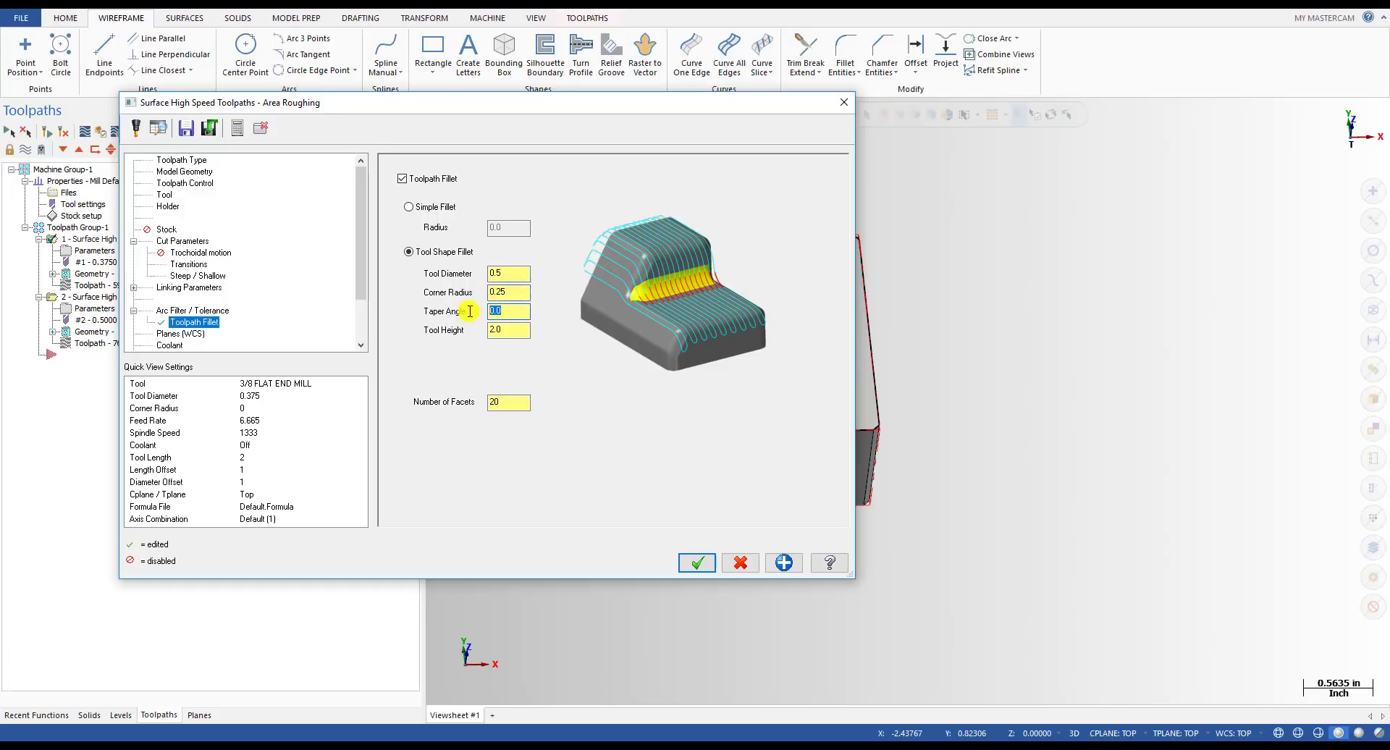
{"action": "key", "text": "Tab"}
{"action": "key", "text": "BackSpace"}
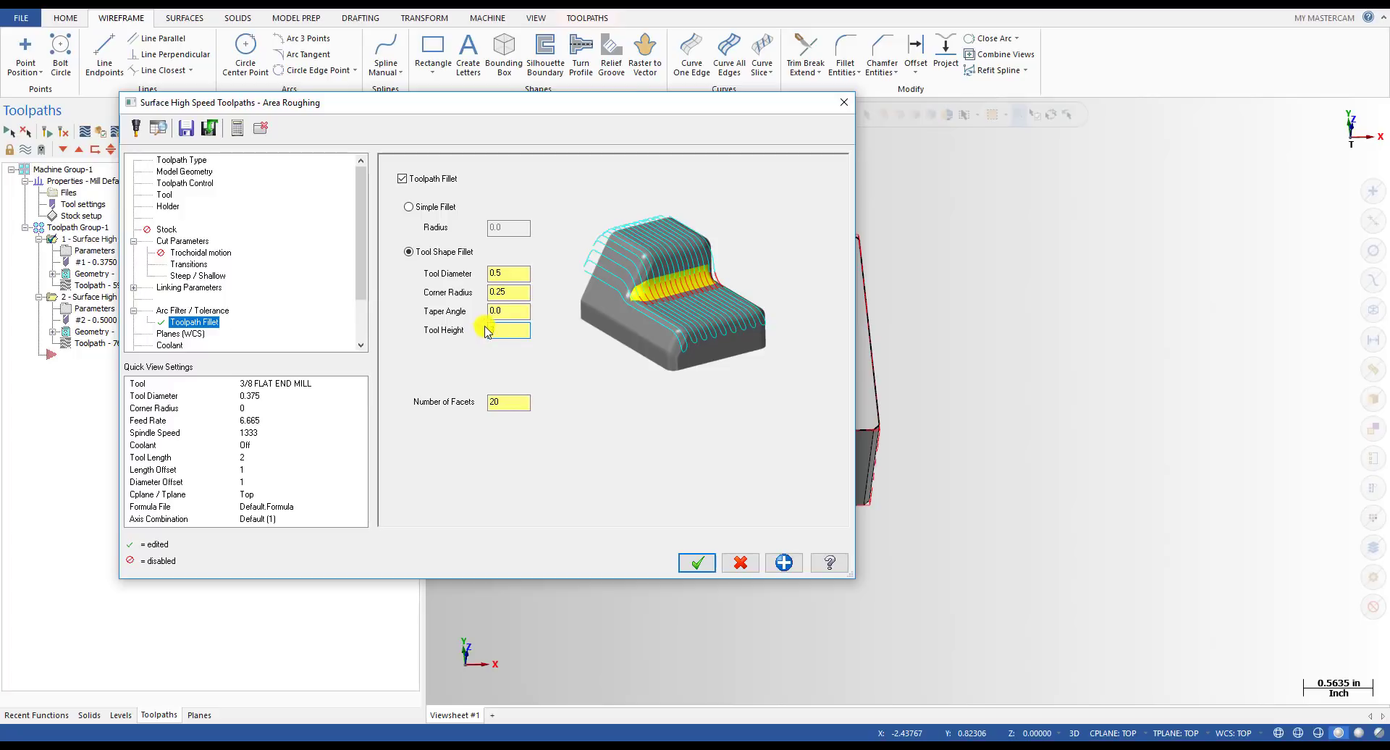
{"action": "type", "text": "3"}
{"action": "key", "text": "Tab"}
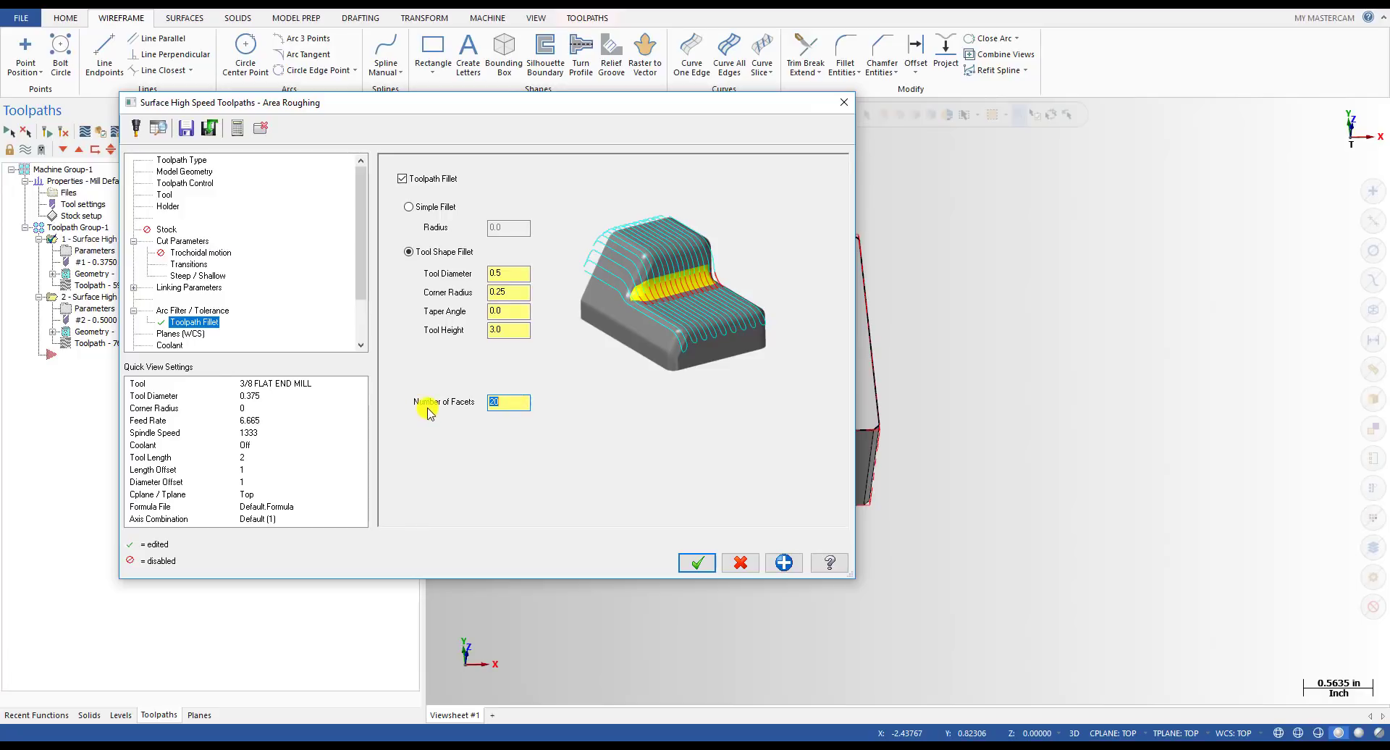
- Review the tool shape fillet's facet count and tool dimensions, and close the area roughing parameters without saving
{"action": "left_click", "coordinate": [491, 402]}
{"action": "double_click", "coordinate": [491, 402]}
{"action": "double_click", "coordinate": [497, 273]}
{"action": "double_click", "coordinate": [499, 291]}
{"action": "type", "text": "0.25"}
{"action": "double_click", "coordinate": [498, 330]}
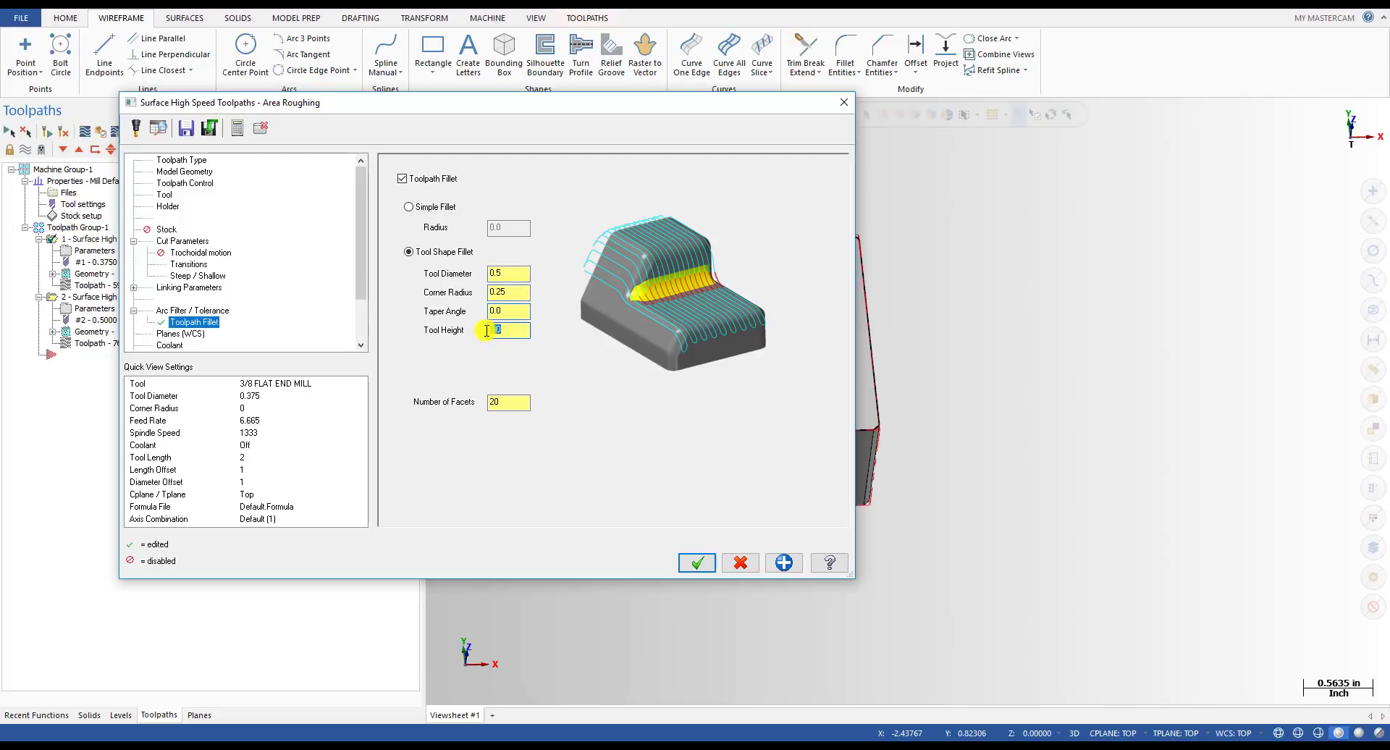
{"action": "double_click", "coordinate": [497, 272]}
{"action": "key", "text": "Tab"}
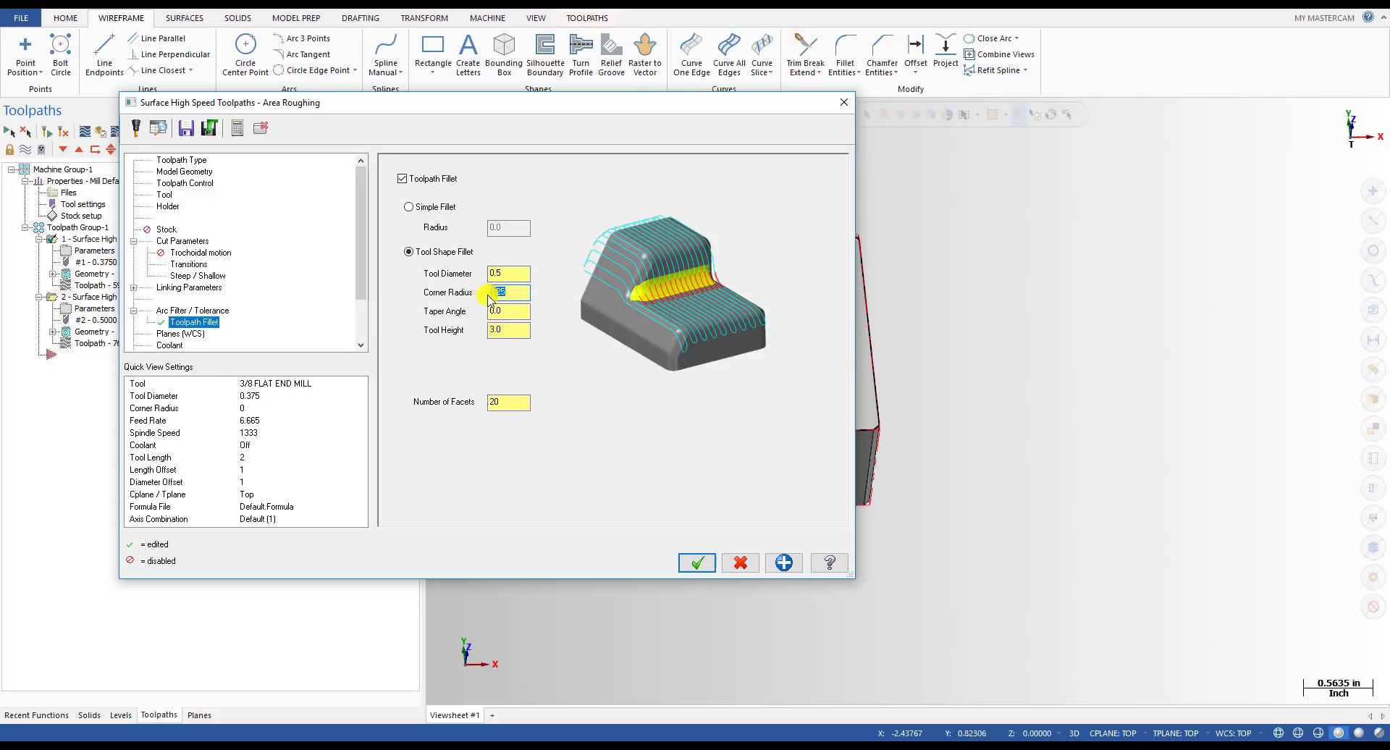
{"action": "key", "text": "Tab"}
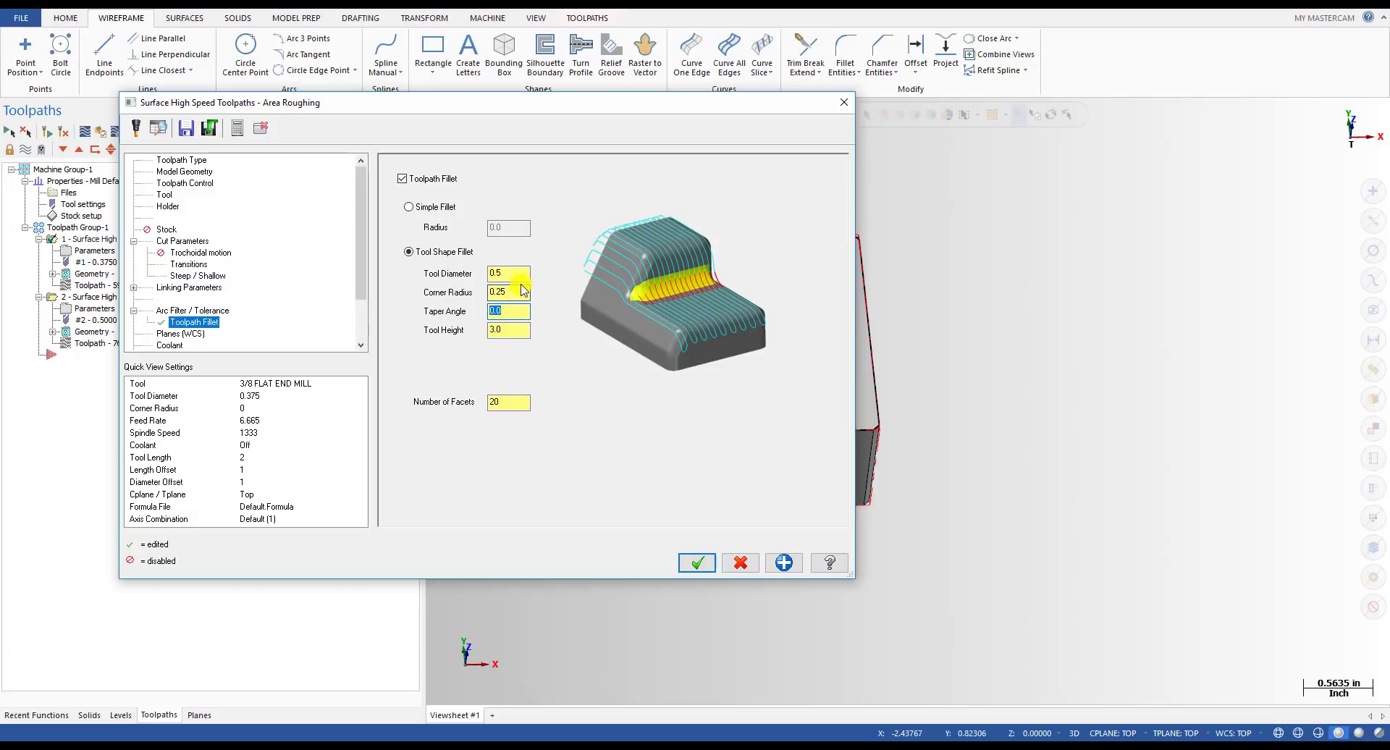
{"action": "left_click", "coordinate": [843, 104]}
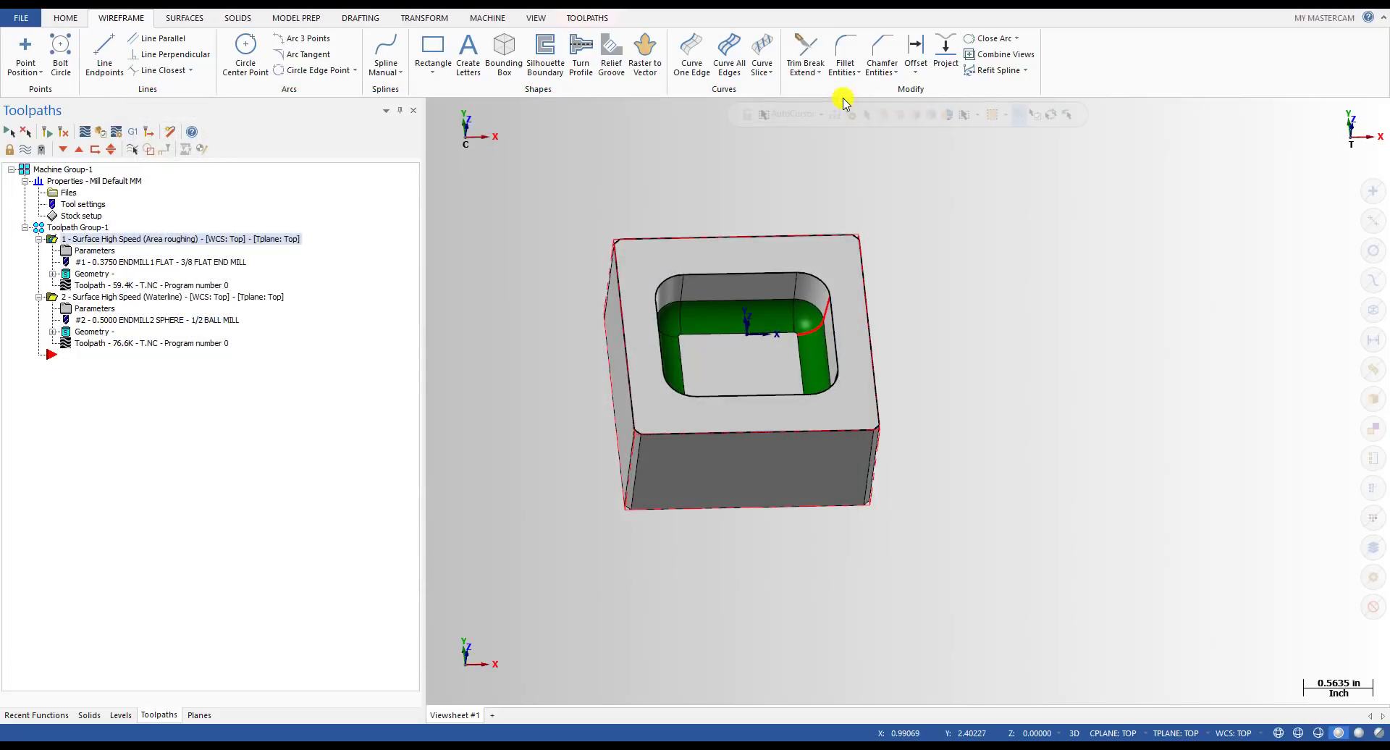
- Turn off shading and show the pocket's wall and fillet profile curve in the front view
{"action": "key", "text": "alt+2"}
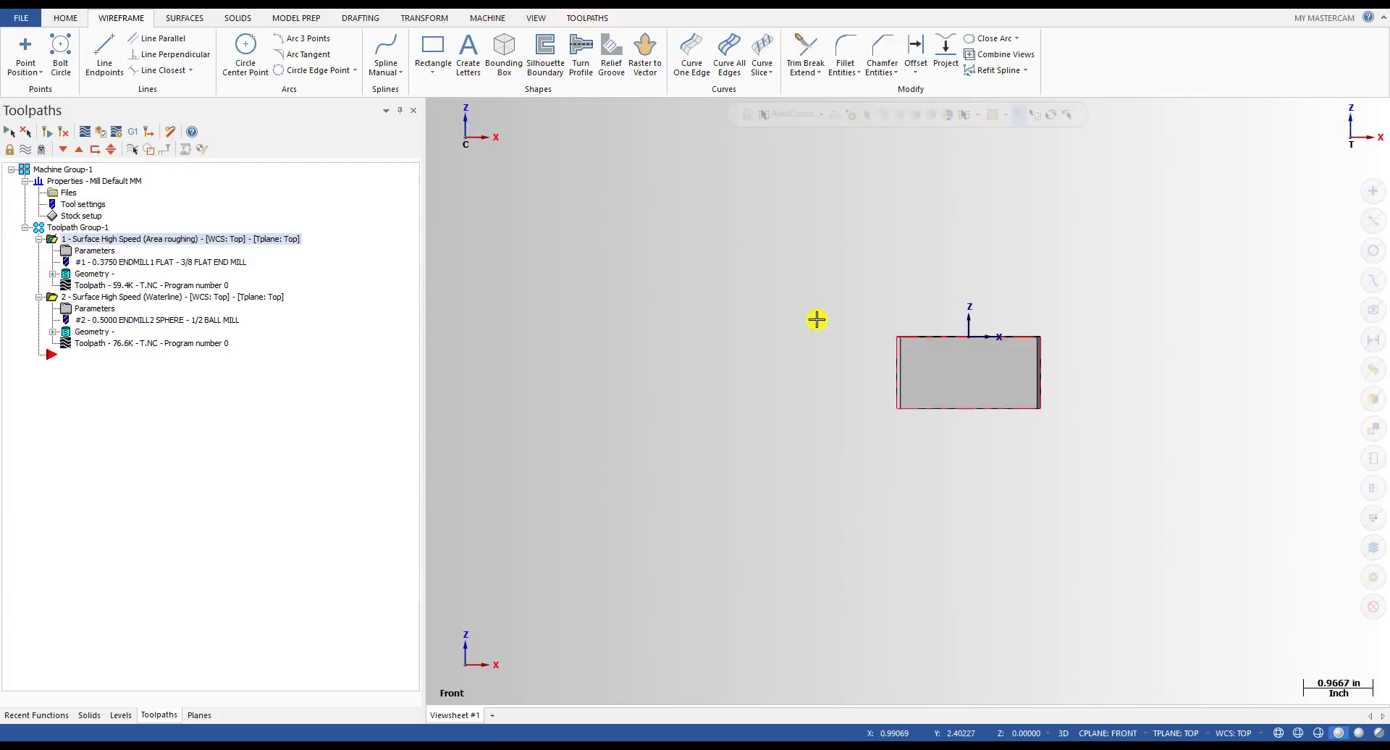
{"action": "key", "text": "alt+7"}
{"action": "scroll", "coordinate": [1101, 335], "scroll_direction": "up", "scroll_amount": 8}
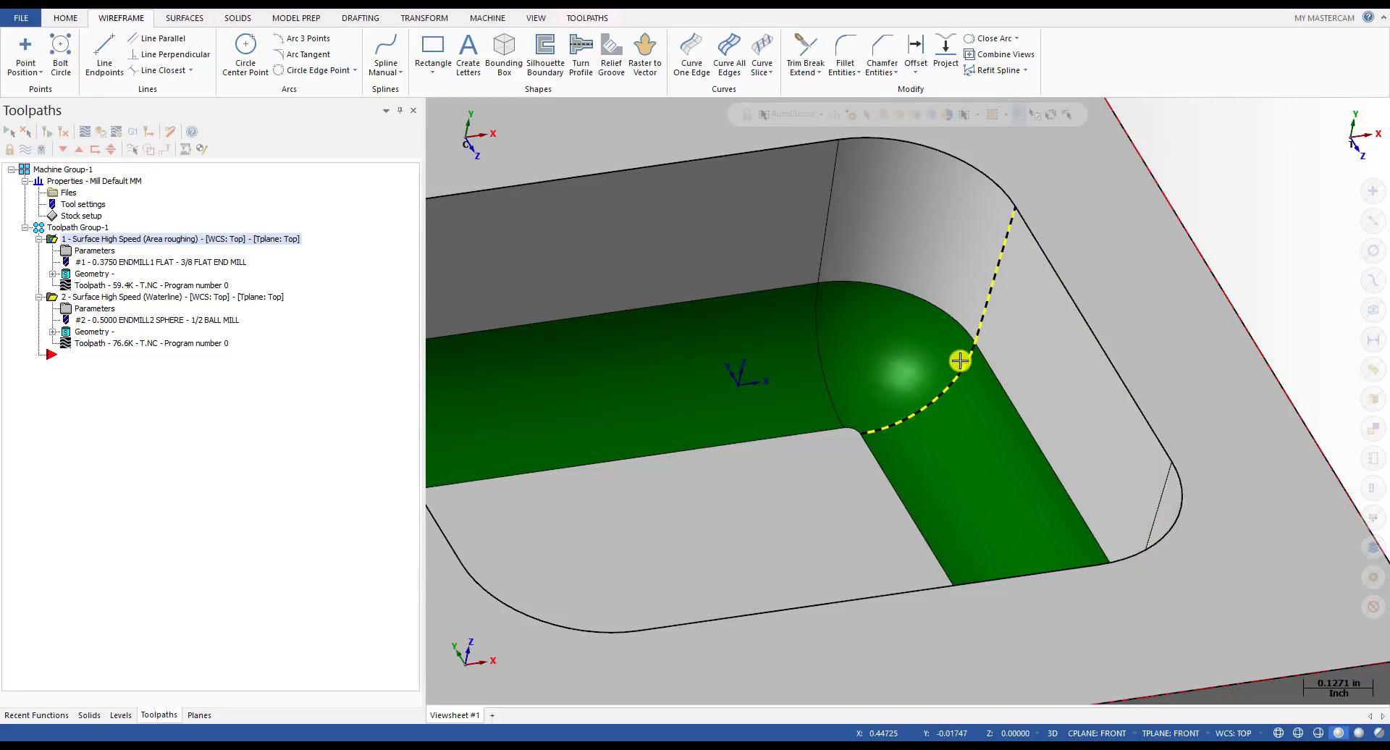
{"action": "key", "text": "alt+s"}
{"action": "key", "text": "alt+2"}
{"action": "scroll", "coordinate": [1182, 386], "scroll_direction": "up", "scroll_amount": 3}
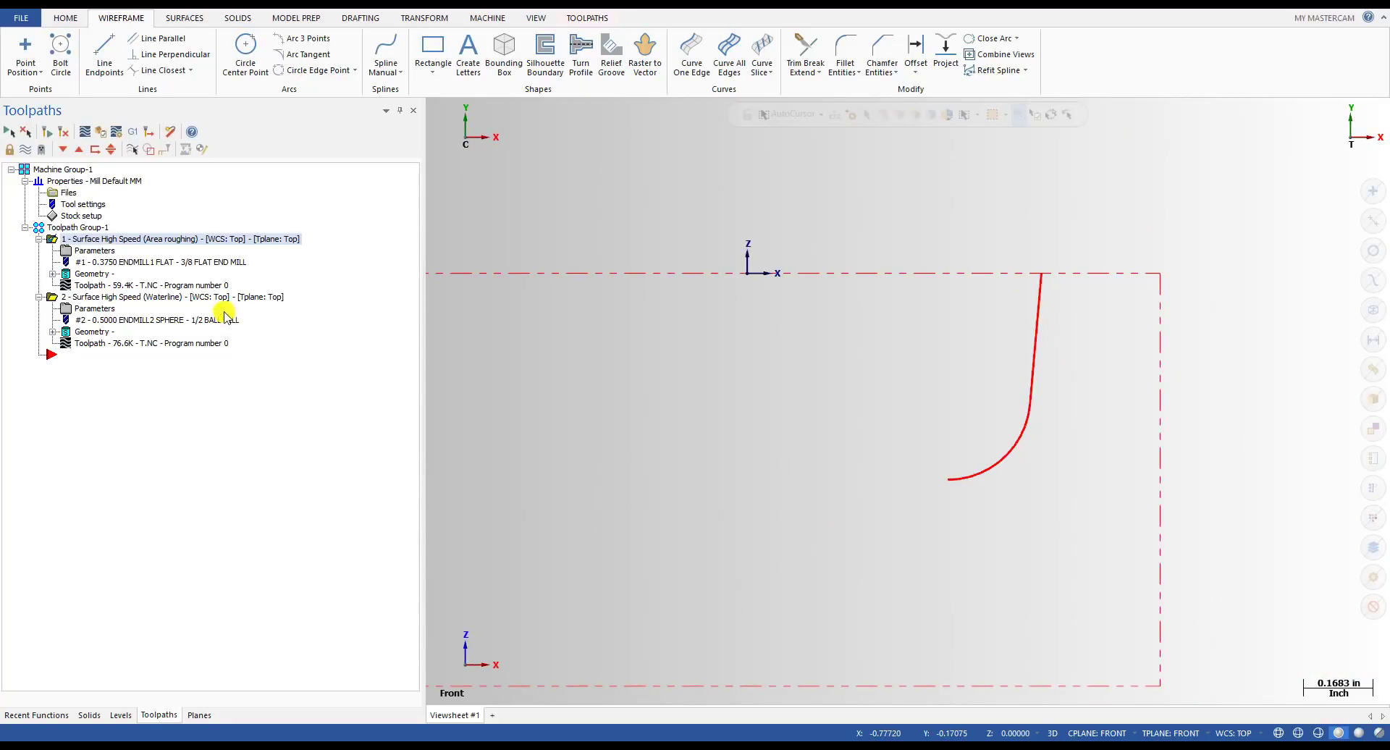
- Check the wall and floor stock of the area roughing operation's machining geometry, and leave its parameters unchanged
{"action": "left_click", "coordinate": [106, 241]}
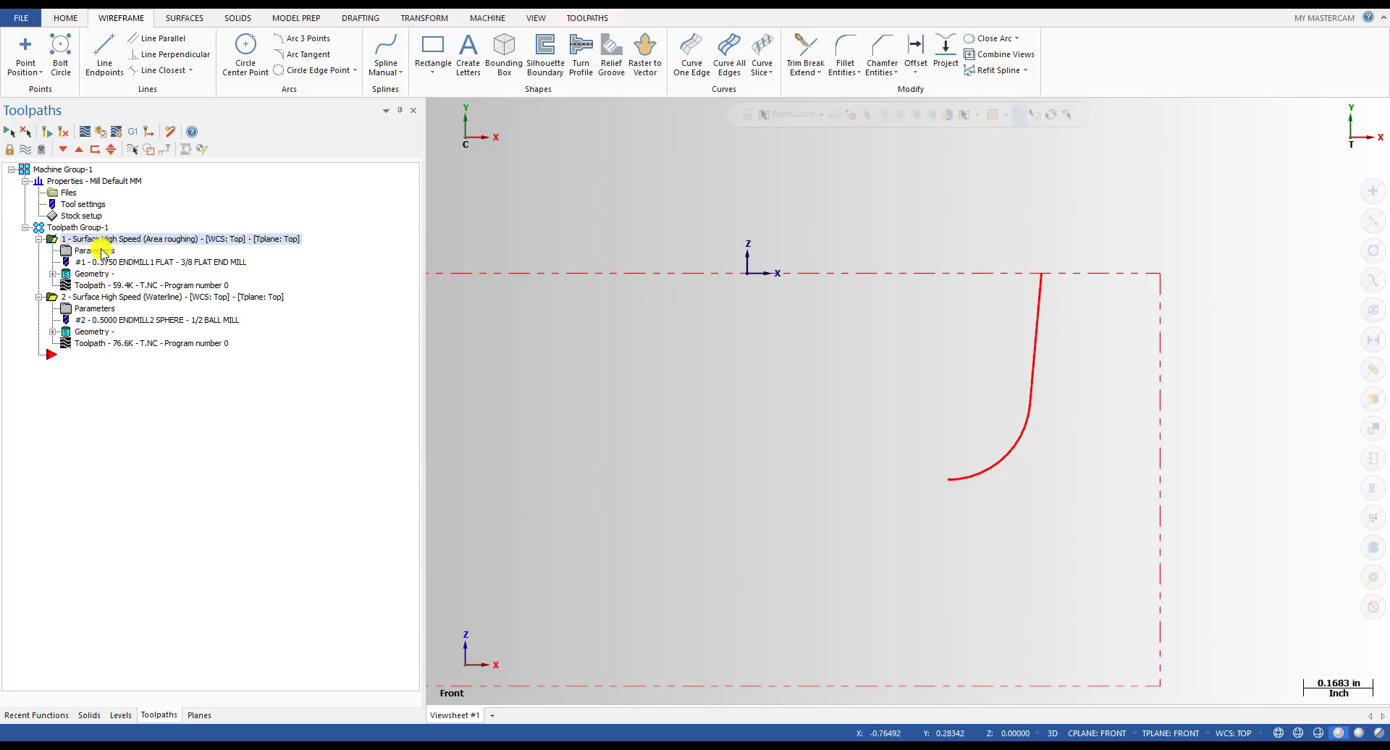
{"action": "left_click", "coordinate": [102, 252]}
{"action": "left_click", "coordinate": [183, 161]}
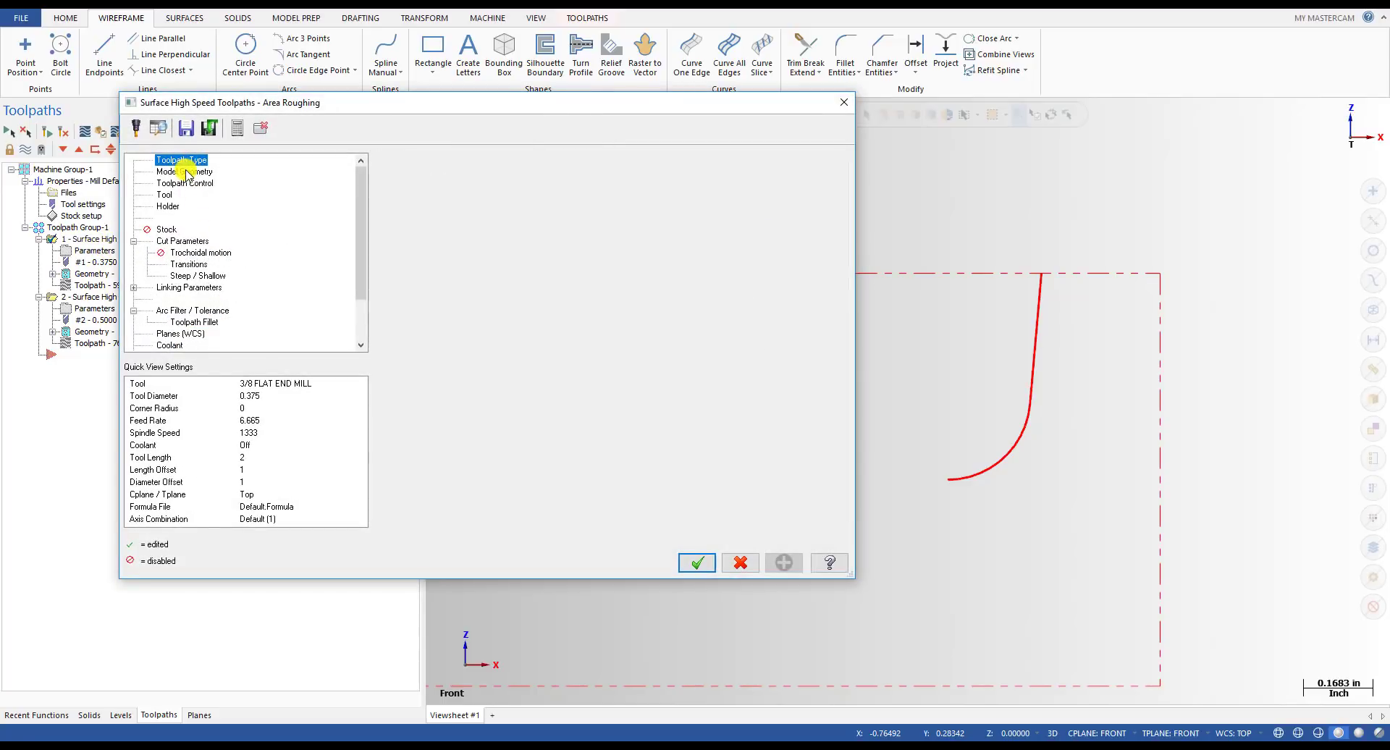
{"action": "left_click", "coordinate": [186, 173]}
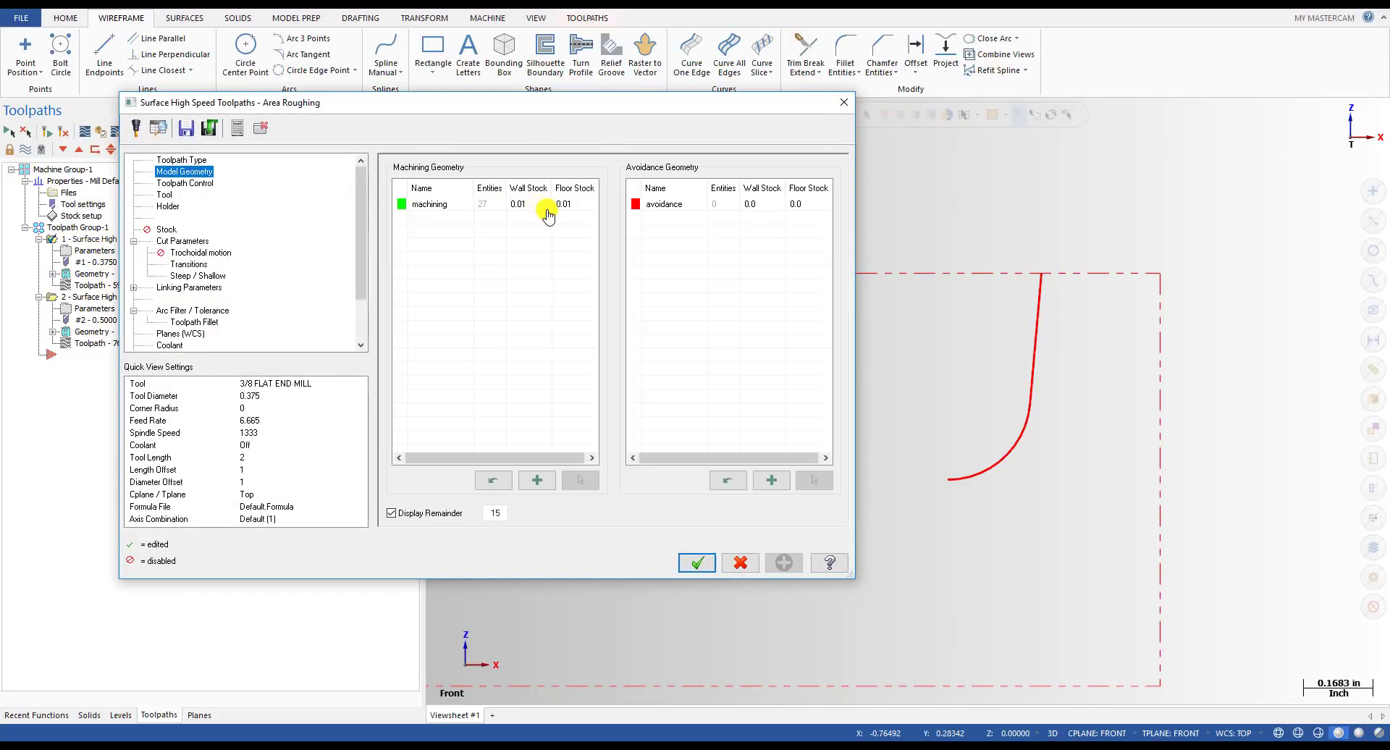
{"action": "key", "text": "Escape"}
- Offset the wall and fillet profile chain toward the inside of the pocket by 0.0100 as a copy
{"action": "left_click", "coordinate": [918, 71]}
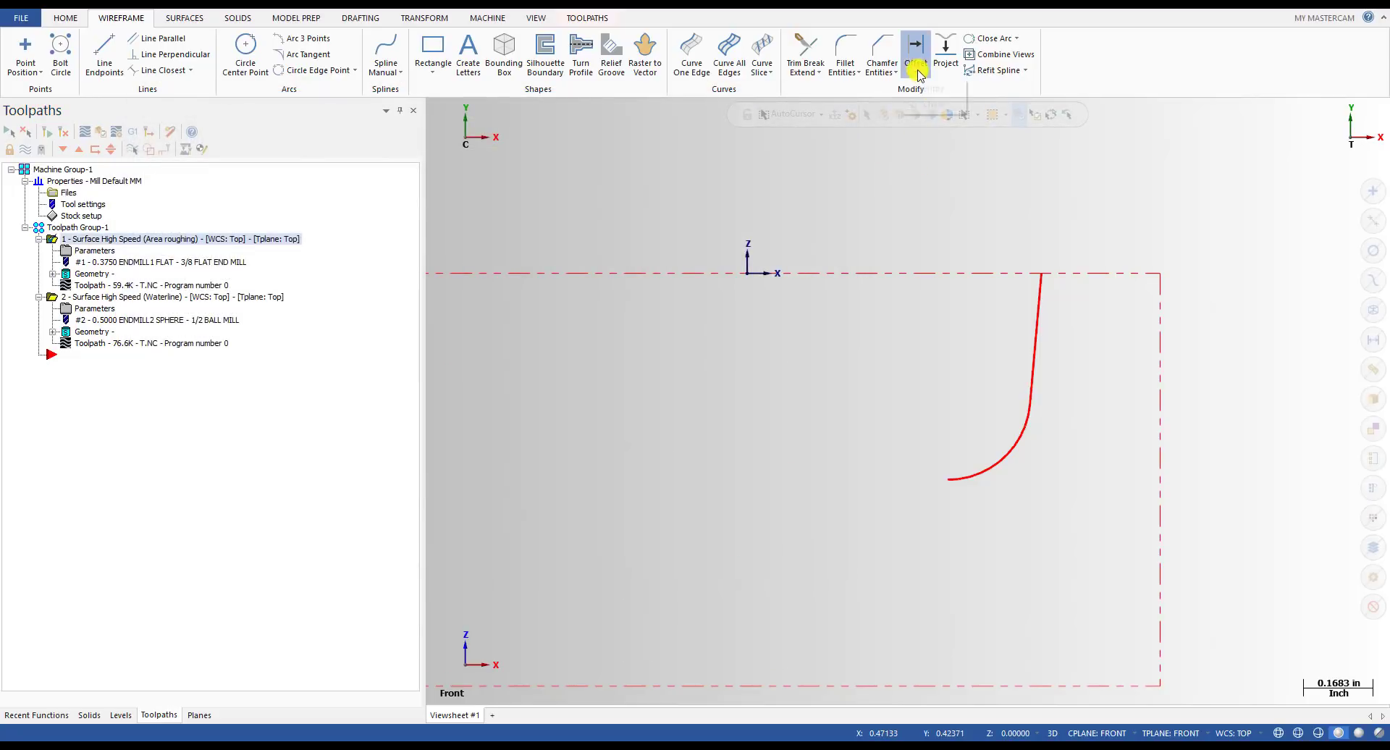
{"action": "left_click", "coordinate": [969, 472]}
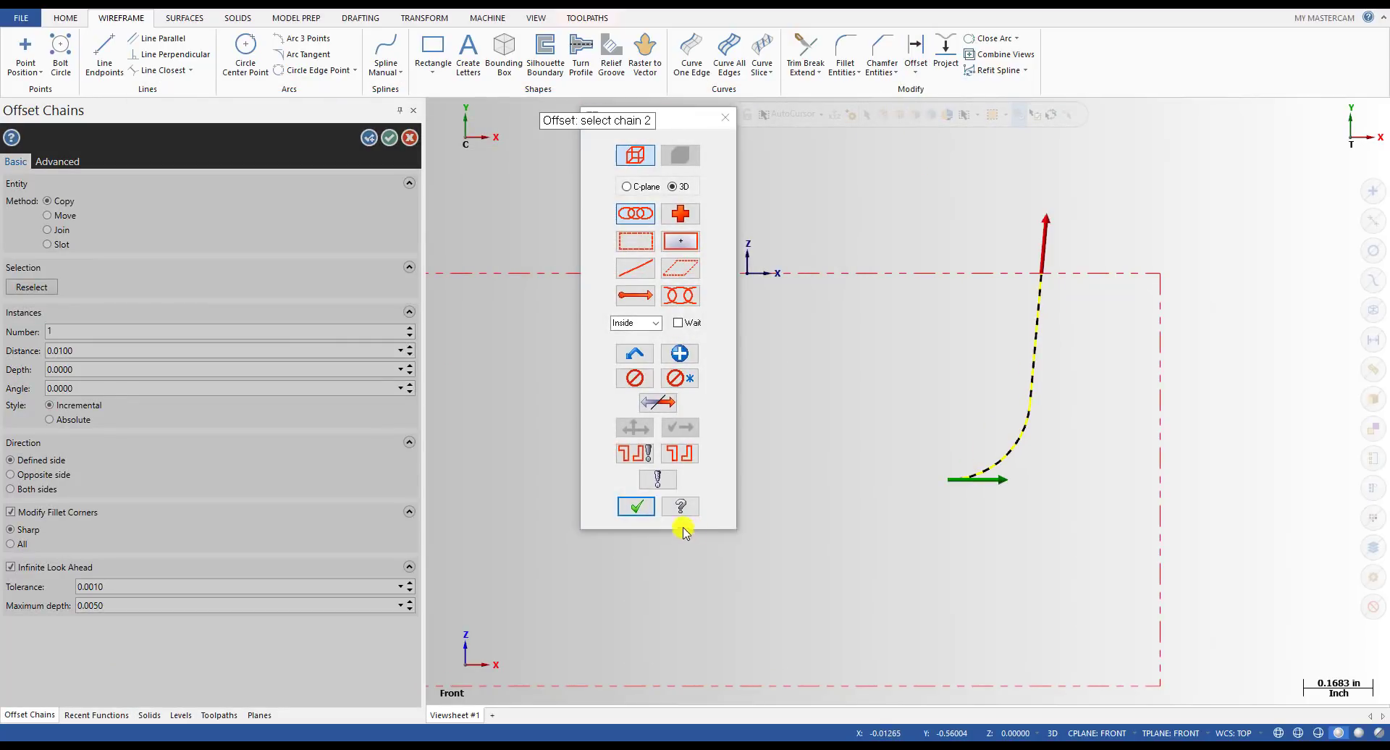
{"action": "key", "text": "Return"}
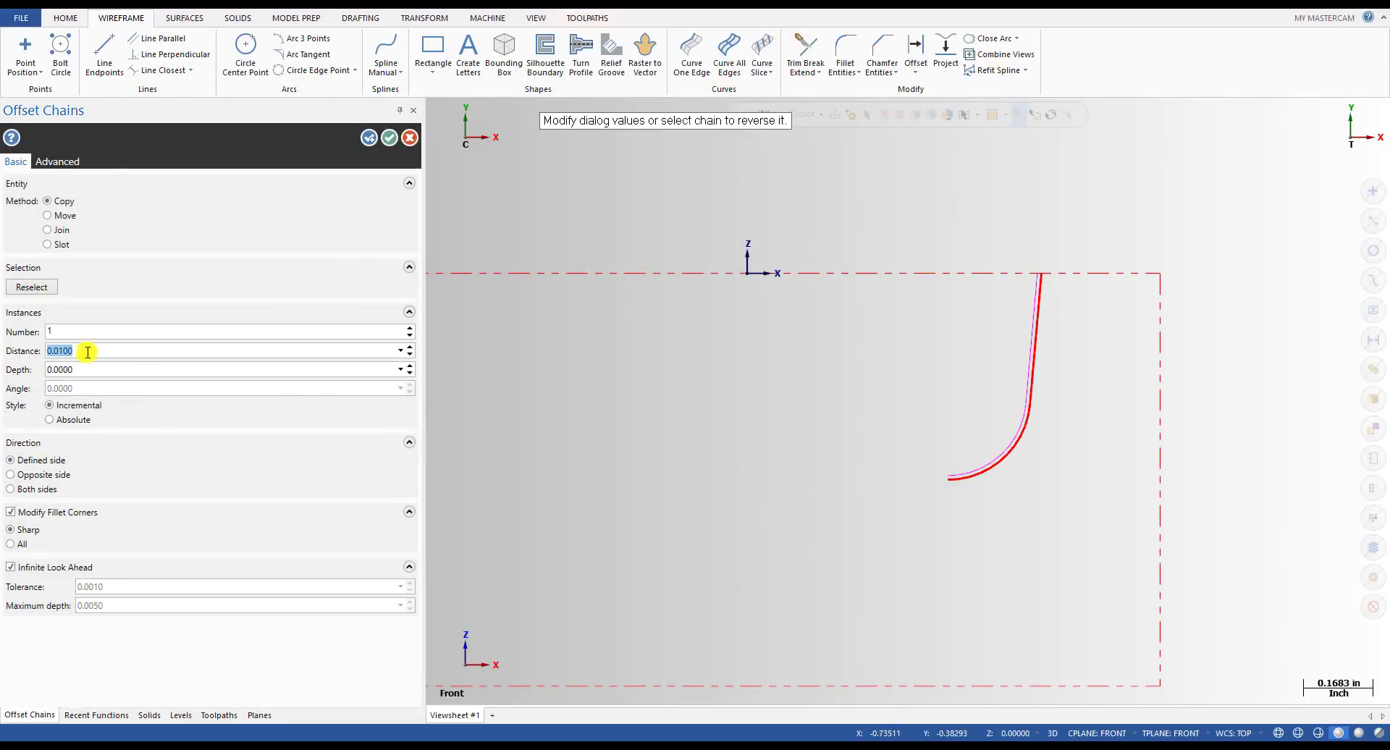
{"action": "left_click", "coordinate": [390, 138]}
{"action": "scroll", "coordinate": [1028, 261], "scroll_direction": "up", "scroll_amount": 4}
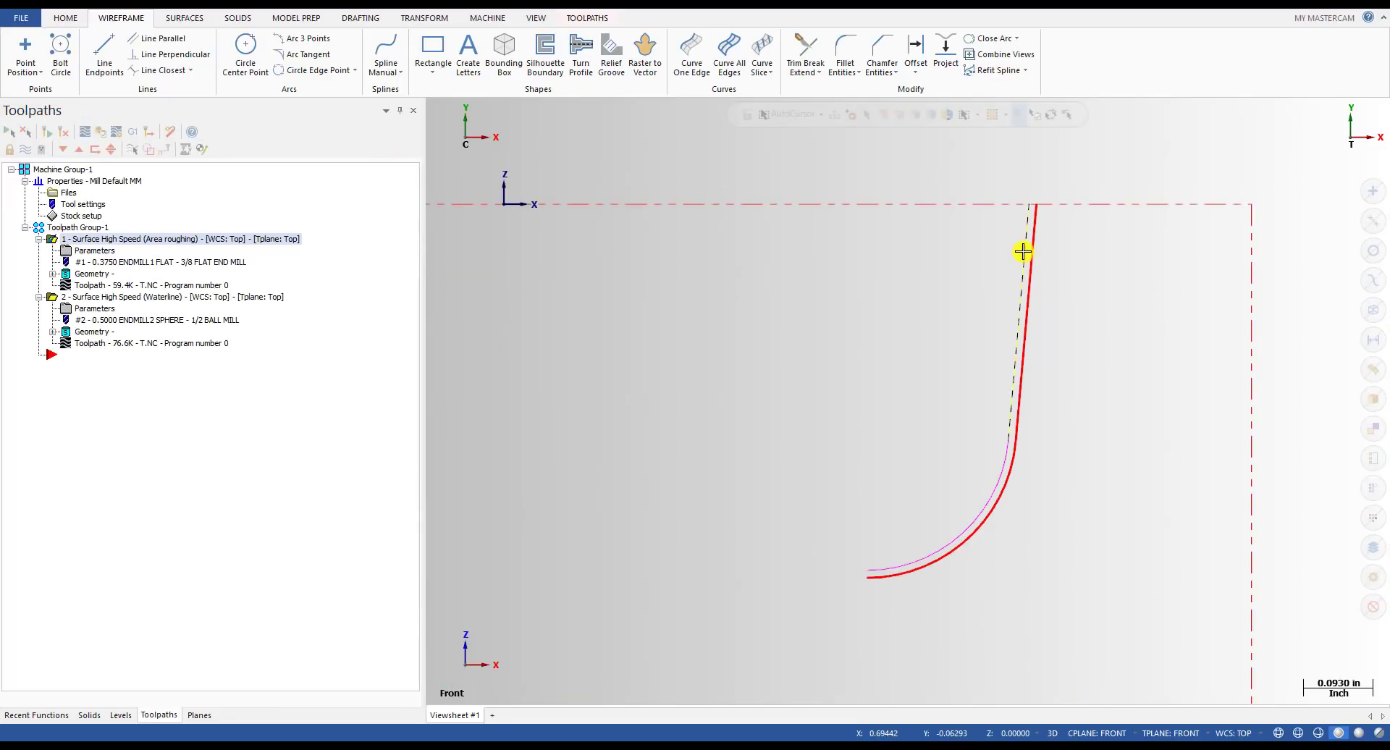
{"action": "scroll", "coordinate": [1023, 251], "scroll_direction": "down", "scroll_amount": 1}
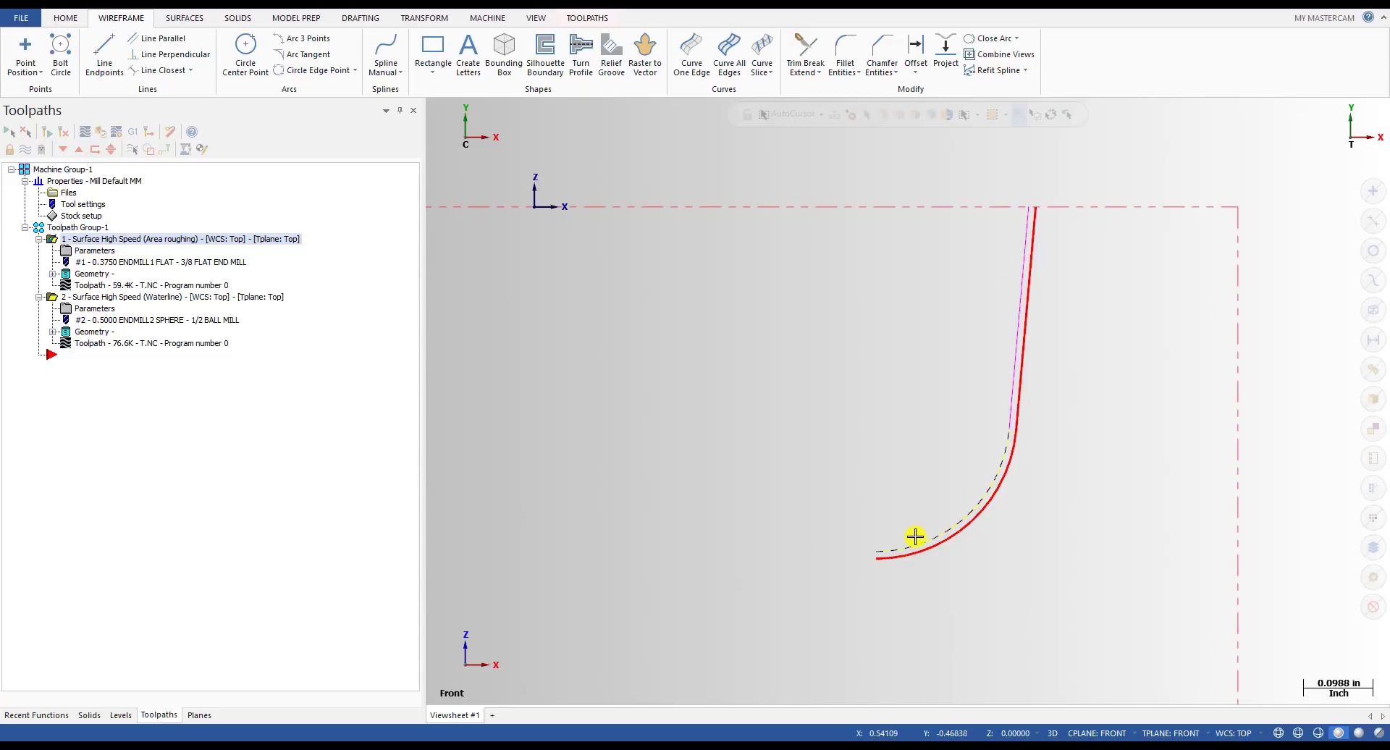
- Backplot the area roughing operation and compare the flat end mill with the offset profile along the tapered wall
{"action": "left_click", "coordinate": [96, 285]}
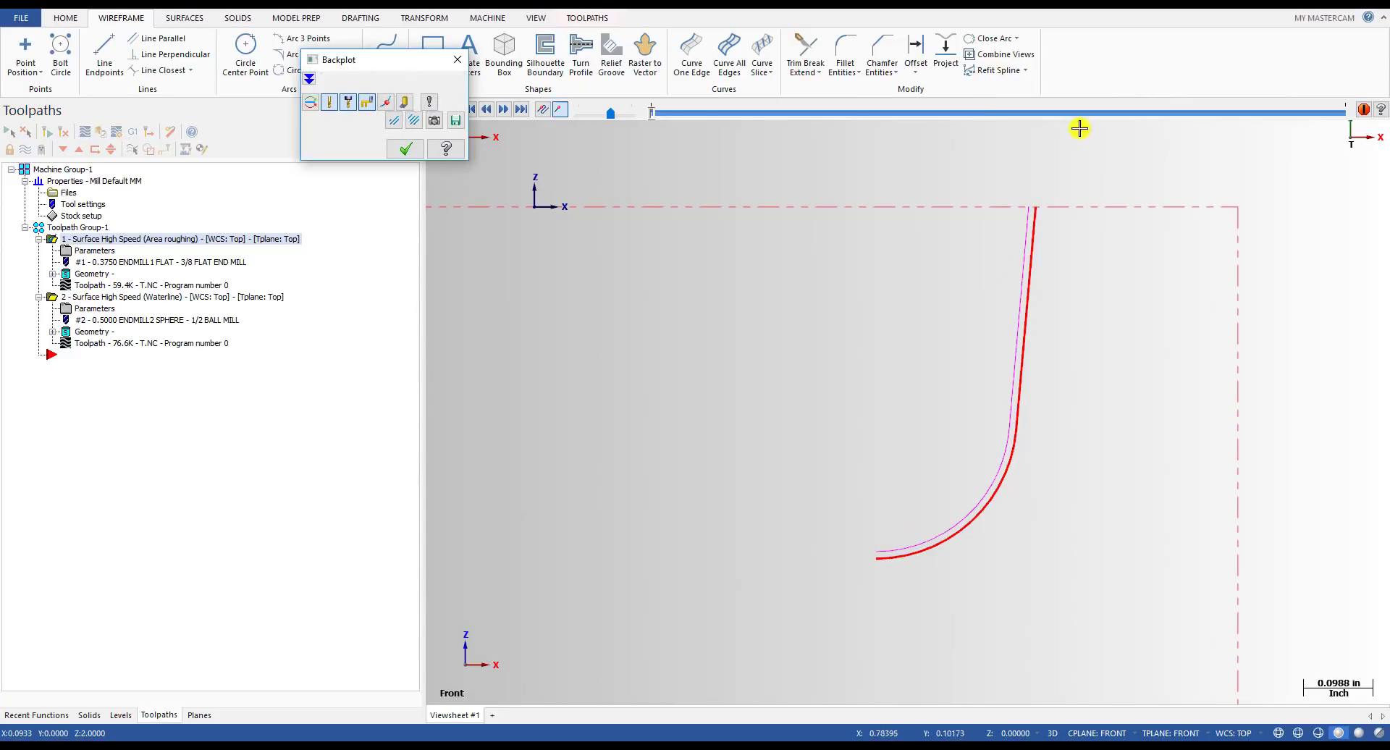
{"action": "left_click_drag", "start_coordinate": [651, 113], "coordinate": [1070, 116]}
{"action": "scroll", "coordinate": [1007, 473], "scroll_direction": "up", "scroll_amount": 1}
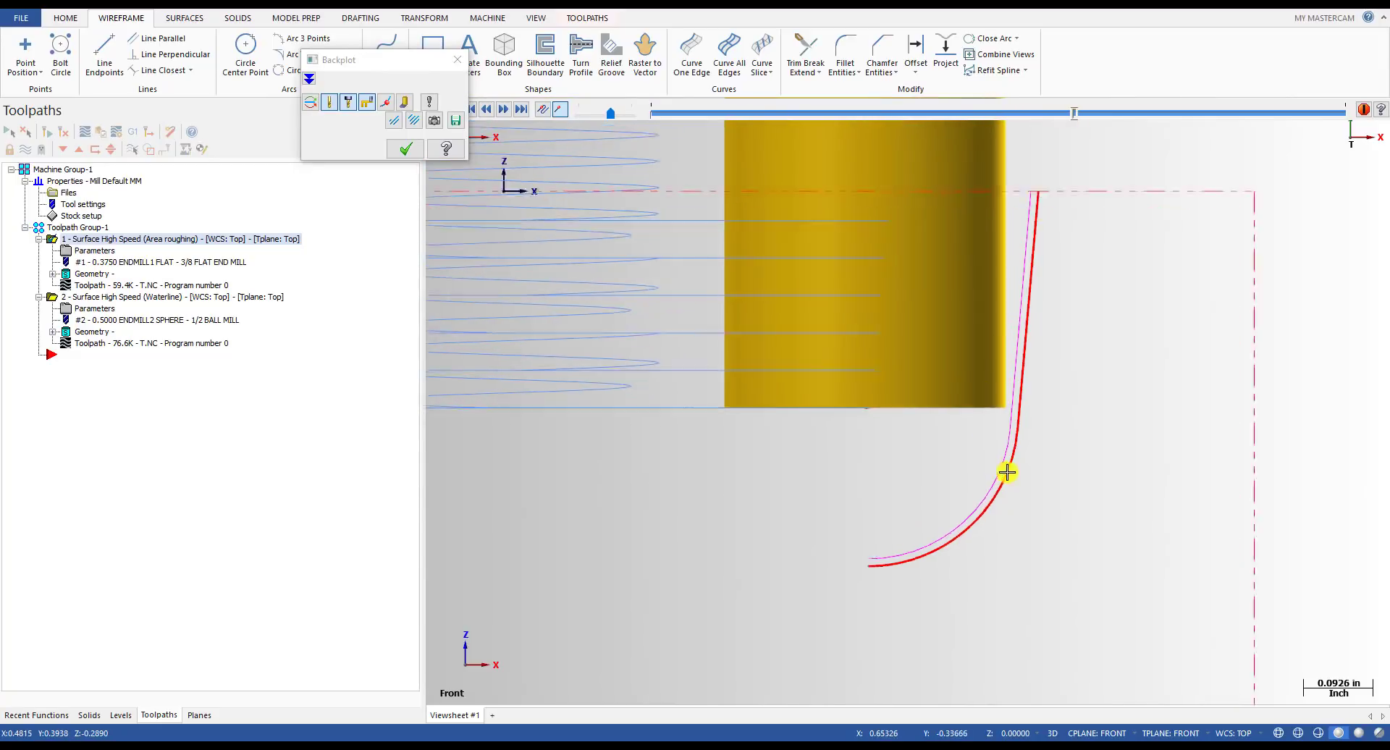
{"action": "scroll", "coordinate": [1037, 328], "scroll_direction": "up", "scroll_amount": 3}
{"action": "scroll", "coordinate": [1025, 344], "scroll_direction": "down", "scroll_amount": 1}
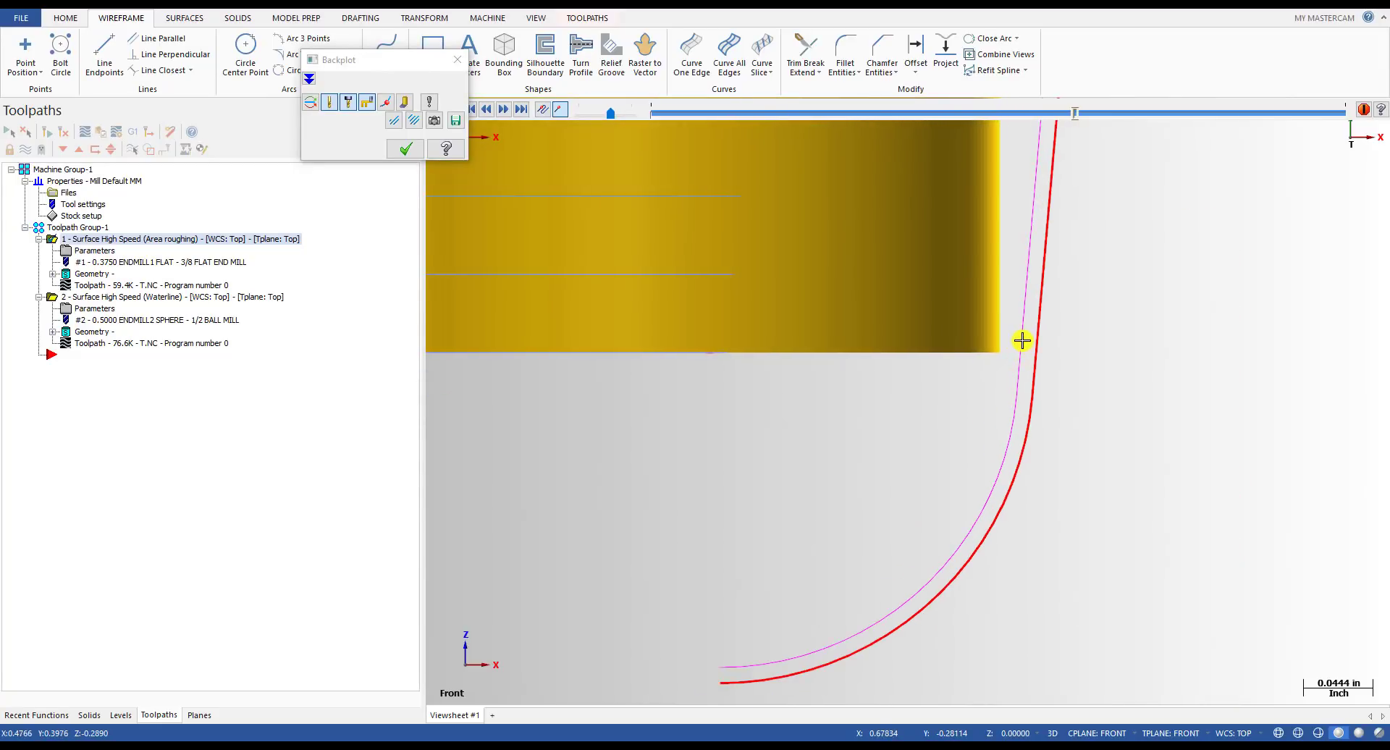
- Advance the roughing backplot to the cut where the wall meets the fillet and examine the tool corner against the offset curve
{"action": "left_click_drag", "start_coordinate": [1093, 118], "coordinate": [1162, 118]}
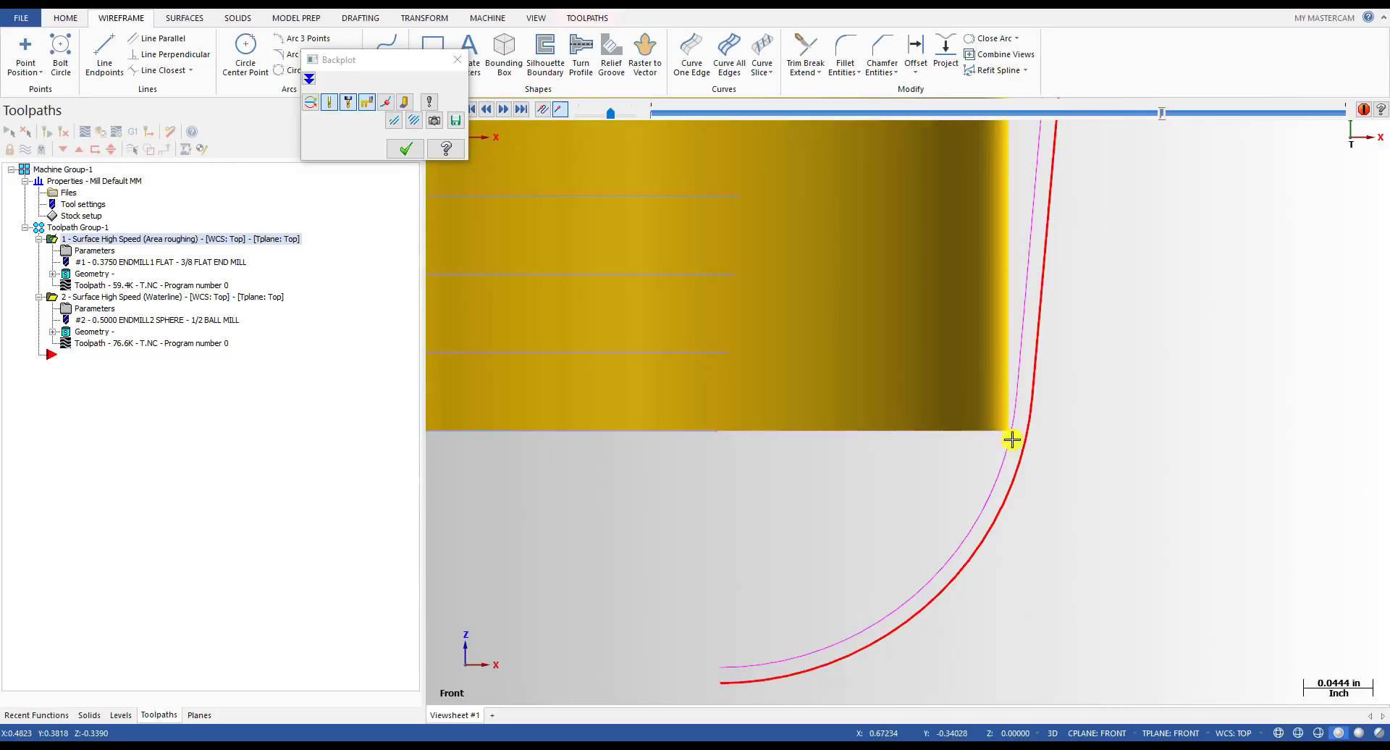
{"action": "scroll", "coordinate": [1003, 408], "scroll_direction": "up", "scroll_amount": 5}
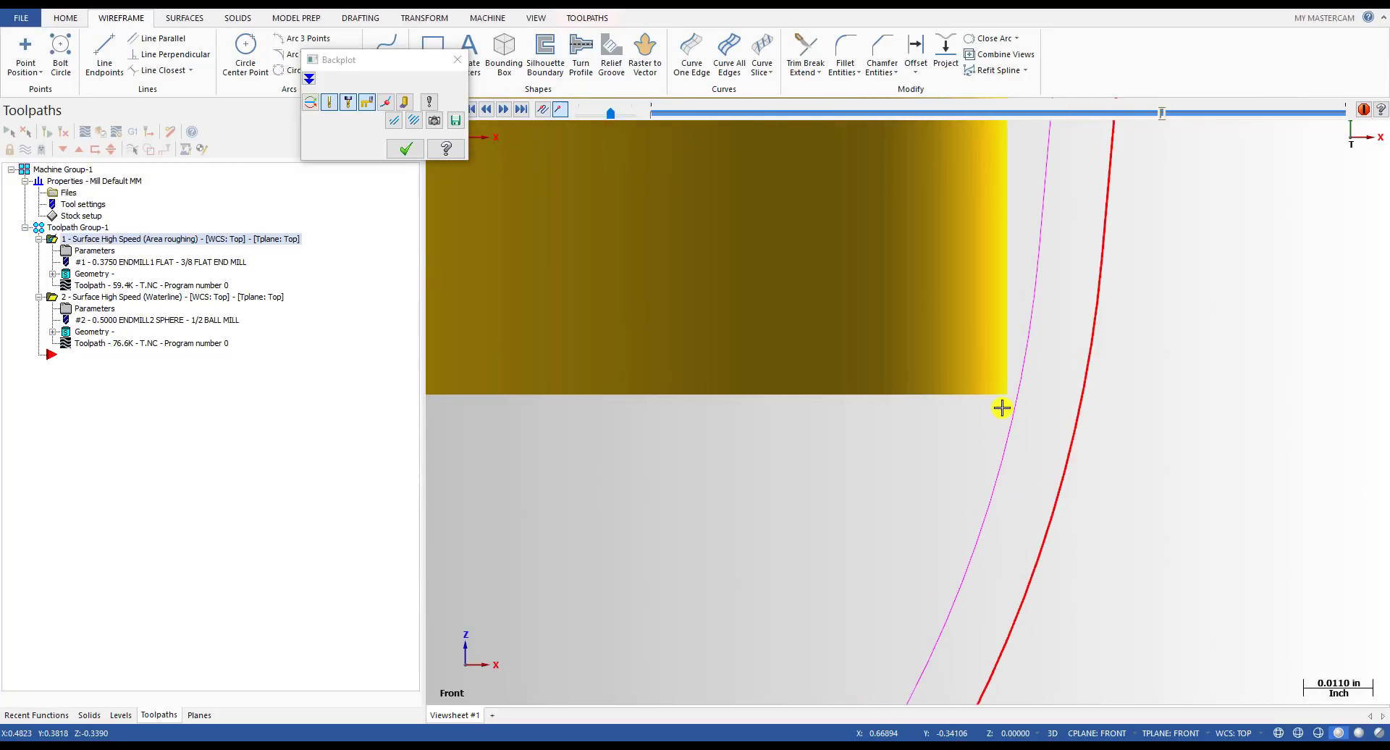
{"action": "scroll", "coordinate": [1011, 397], "scroll_direction": "up", "scroll_amount": 6}
{"action": "scroll", "coordinate": [1039, 391], "scroll_direction": "up", "scroll_amount": 3}
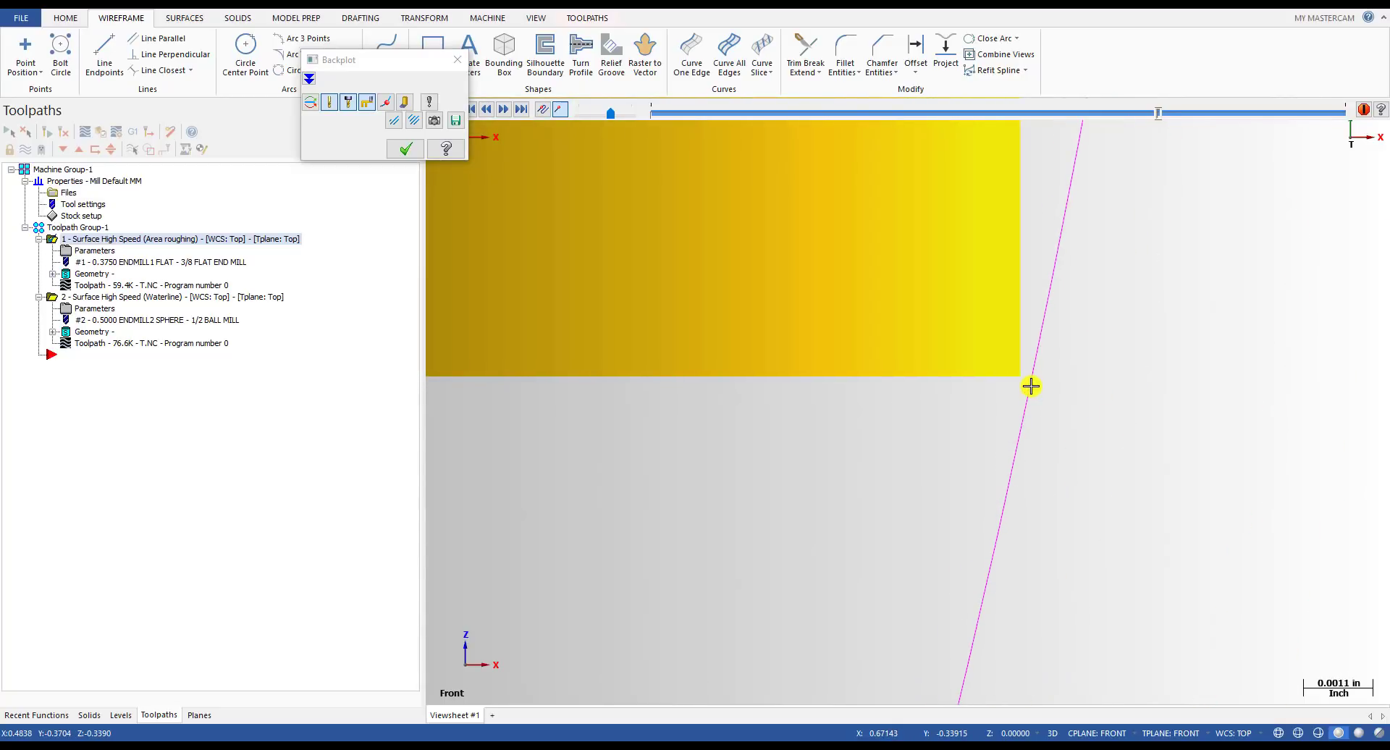
{"action": "scroll", "coordinate": [1031, 387], "scroll_direction": "down", "scroll_amount": 18}
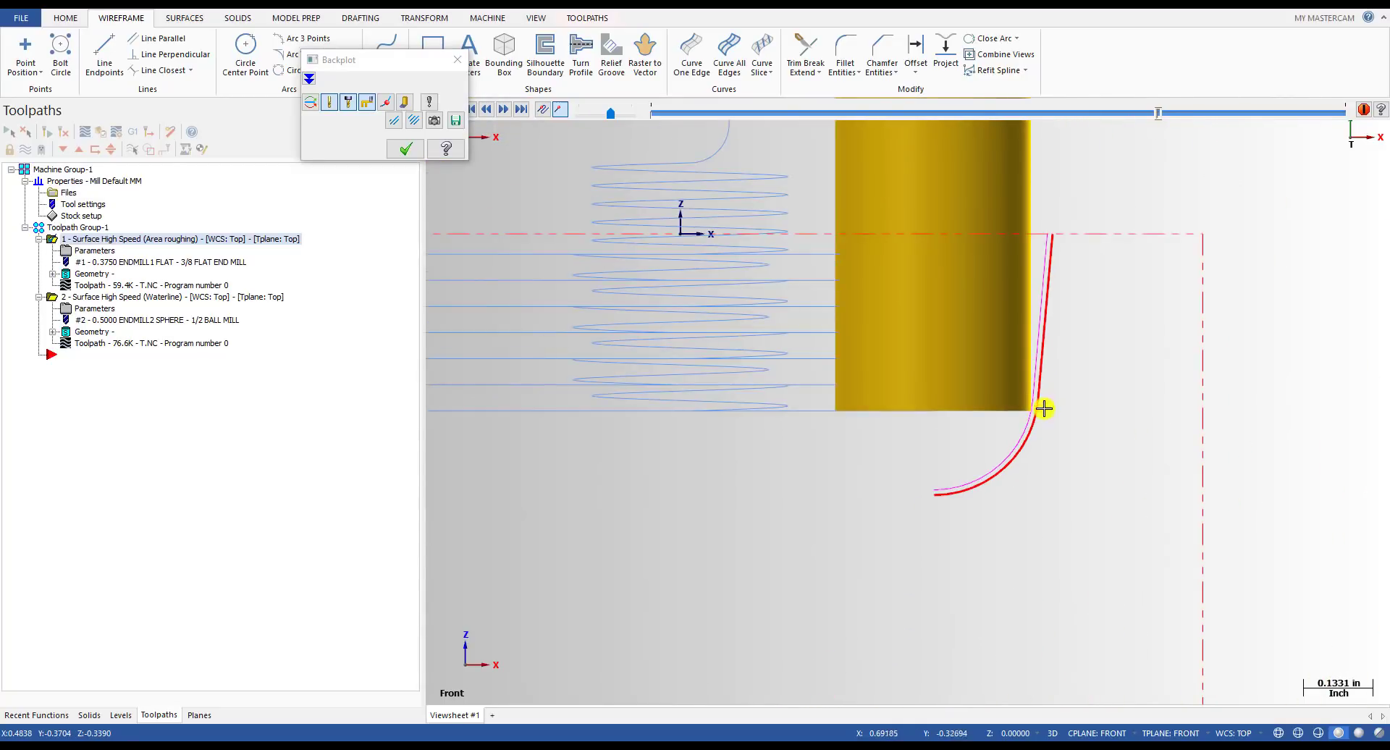
{"action": "scroll", "coordinate": [1044, 409], "scroll_direction": "up", "scroll_amount": 1}
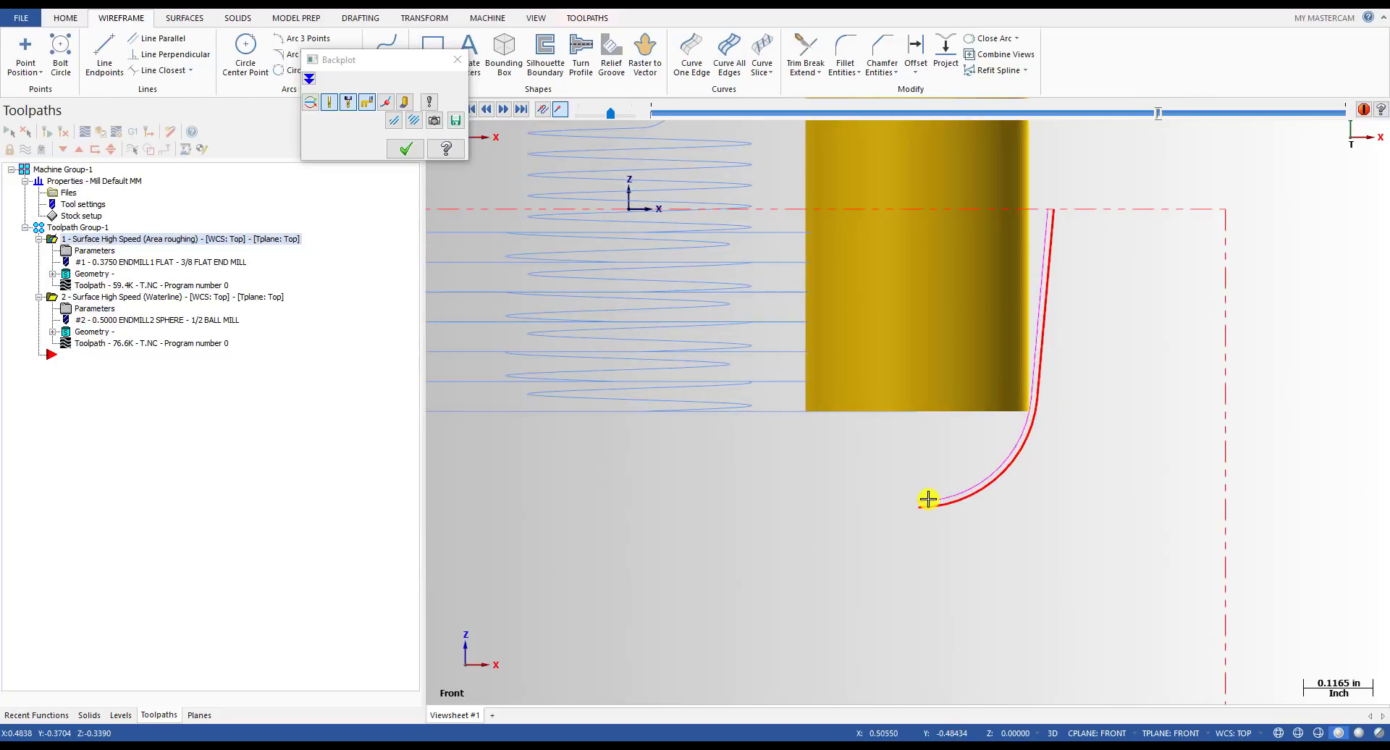
- Advance the roughing backplot to a cut lower in the fillet, examine the tool corner against the offset arc, and close the backplot
{"action": "left_click_drag", "start_coordinate": [1158, 113], "coordinate": [1271, 112]}
{"action": "left_click_drag", "start_coordinate": [1281, 112], "coordinate": [1250, 113]}
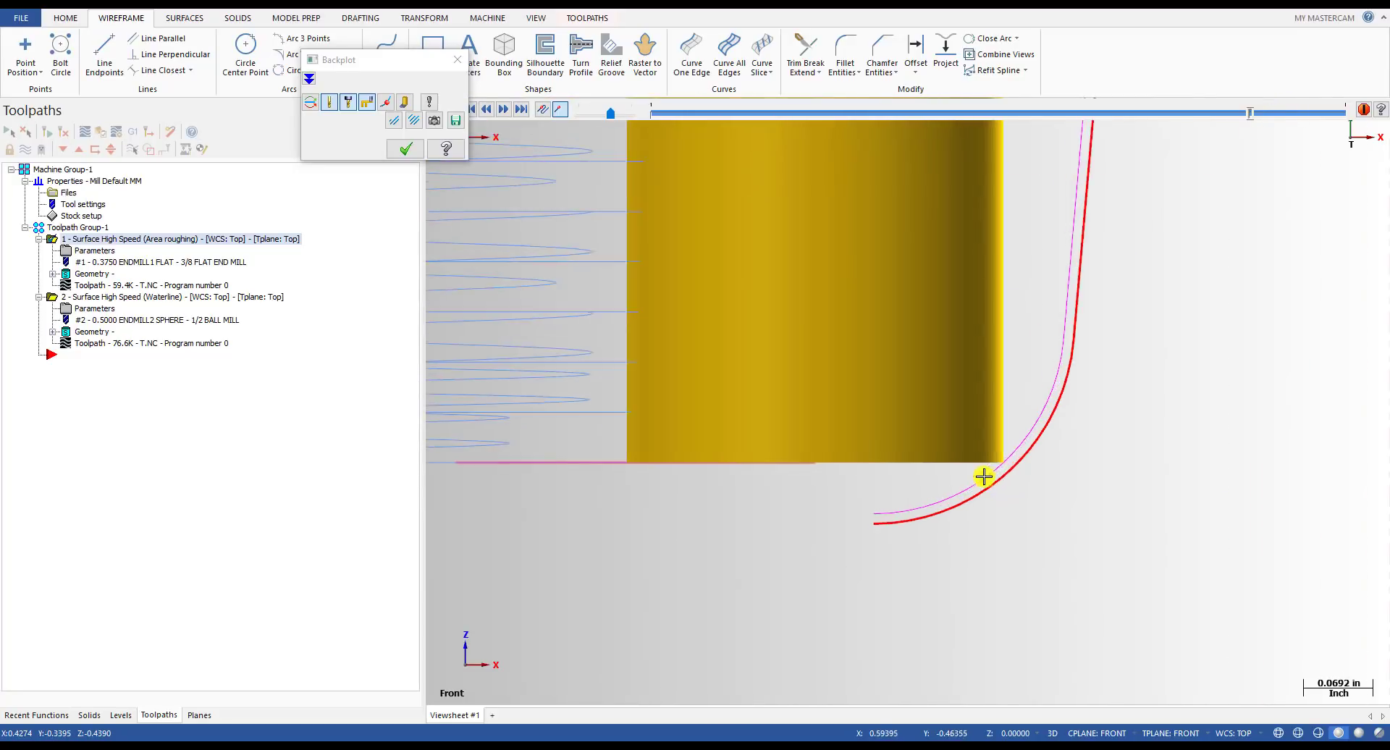
{"action": "scroll", "coordinate": [992, 470], "scroll_direction": "up", "scroll_amount": 5}
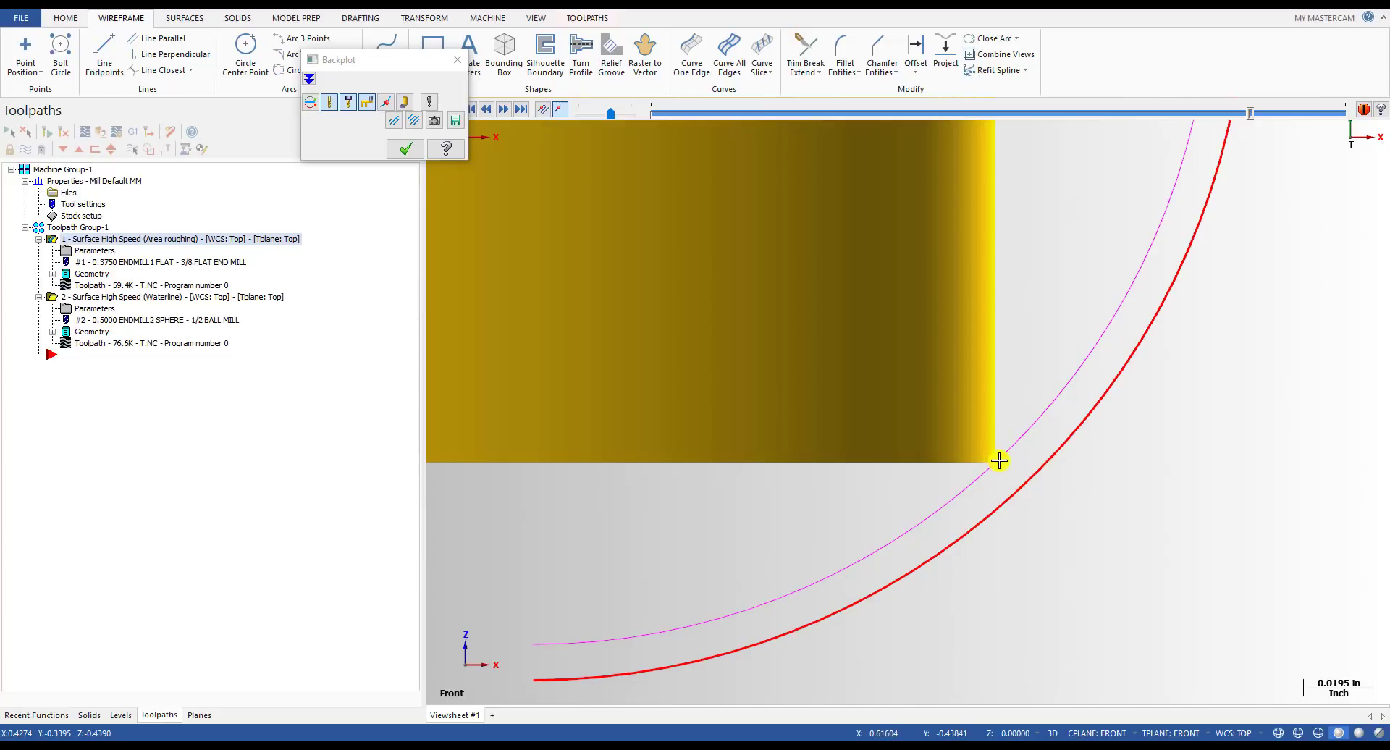
{"action": "scroll", "coordinate": [1000, 461], "scroll_direction": "down", "scroll_amount": 2}
{"action": "scroll", "coordinate": [1001, 470], "scroll_direction": "down", "scroll_amount": 1}
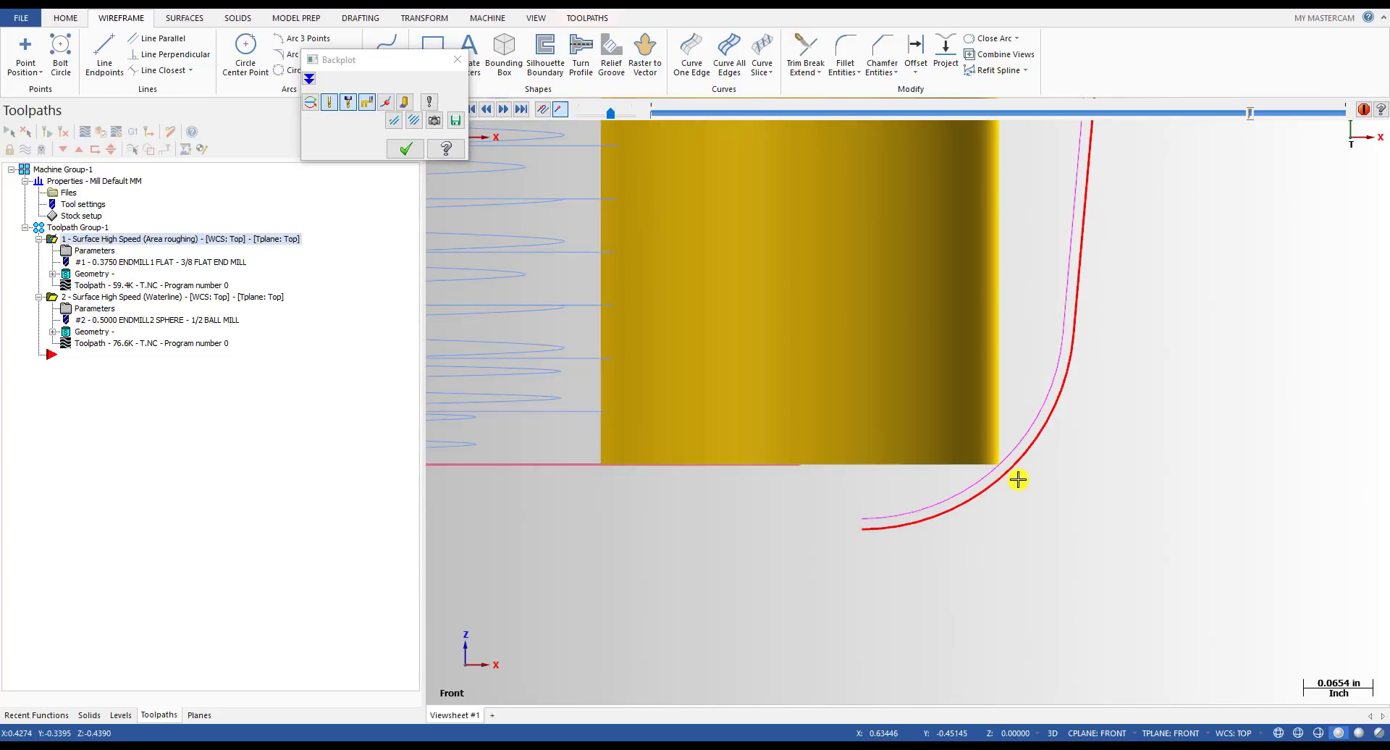
{"action": "scroll", "coordinate": [1018, 479], "scroll_direction": "down", "scroll_amount": 2}
{"action": "left_click", "coordinate": [405, 148]}
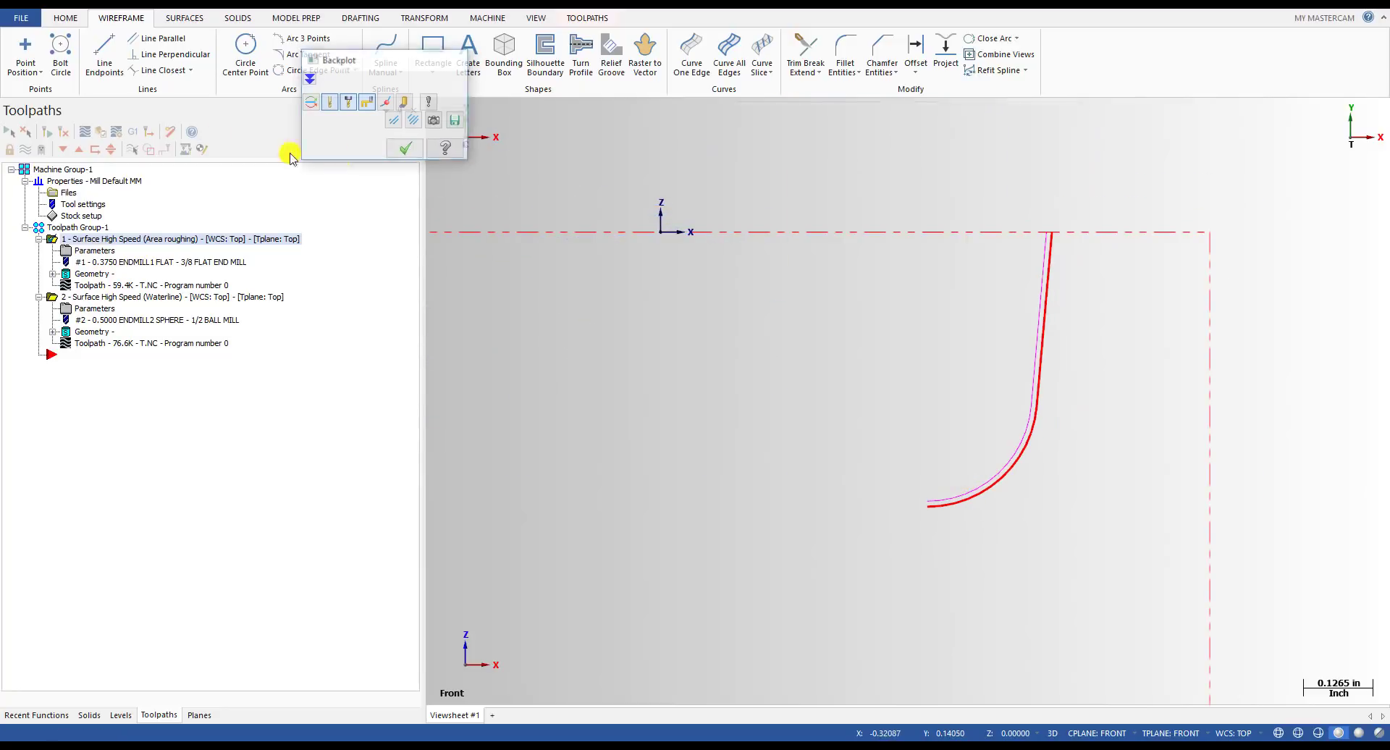
- Draw a horizontal floor line from the lower end of the original fillet profile toward the pocket's centre
{"action": "left_click", "coordinate": [104, 54]}
{"action": "left_click", "coordinate": [929, 505]}
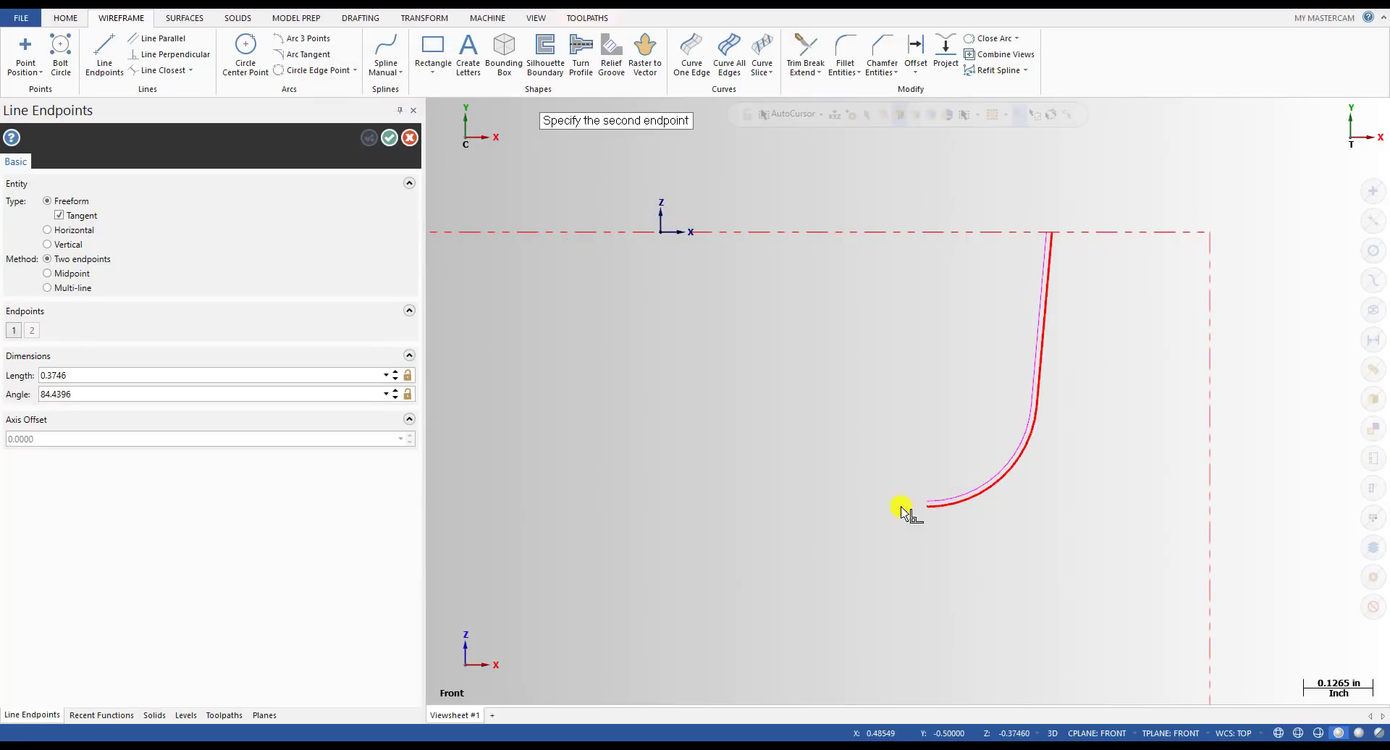
{"action": "left_click", "coordinate": [724, 505]}
{"action": "key", "text": "Escape"}
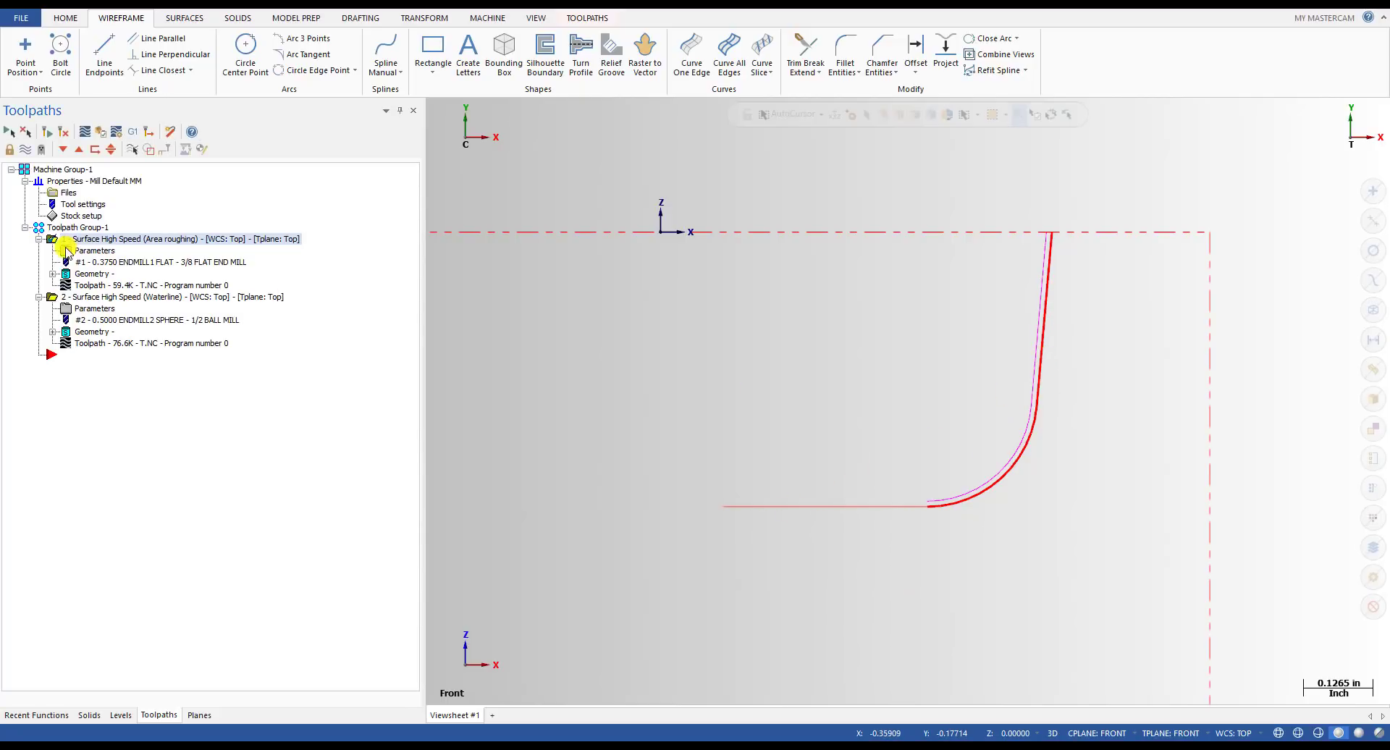
- Backplot the waterline operation to a cut near the floor, examine the ball mill against the offset and original profiles, and close the backplot
{"action": "left_click", "coordinate": [91, 346]}
{"action": "key", "text": "alt+t"}
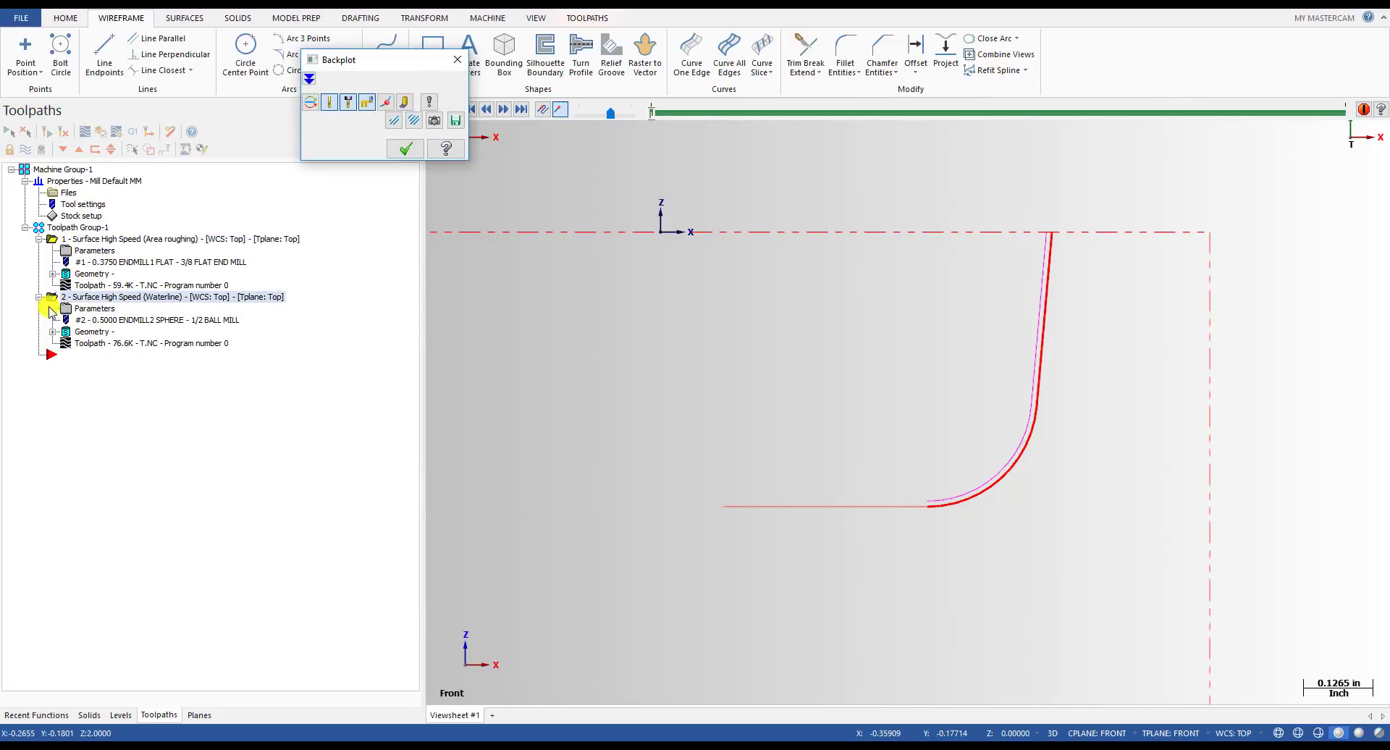
{"action": "mouse_move", "coordinate": [658, 117]}
{"action": "left_mouse_down"}
{"action": "mouse_move", "coordinate": [1334, 133]}
{"action": "mouse_move", "coordinate": [1320, 128]}
{"action": "left_mouse_up"}
{"action": "scroll", "coordinate": [855, 506], "scroll_direction": "up", "scroll_amount": 4}
{"action": "scroll", "coordinate": [855, 505], "scroll_direction": "up", "scroll_amount": 1}
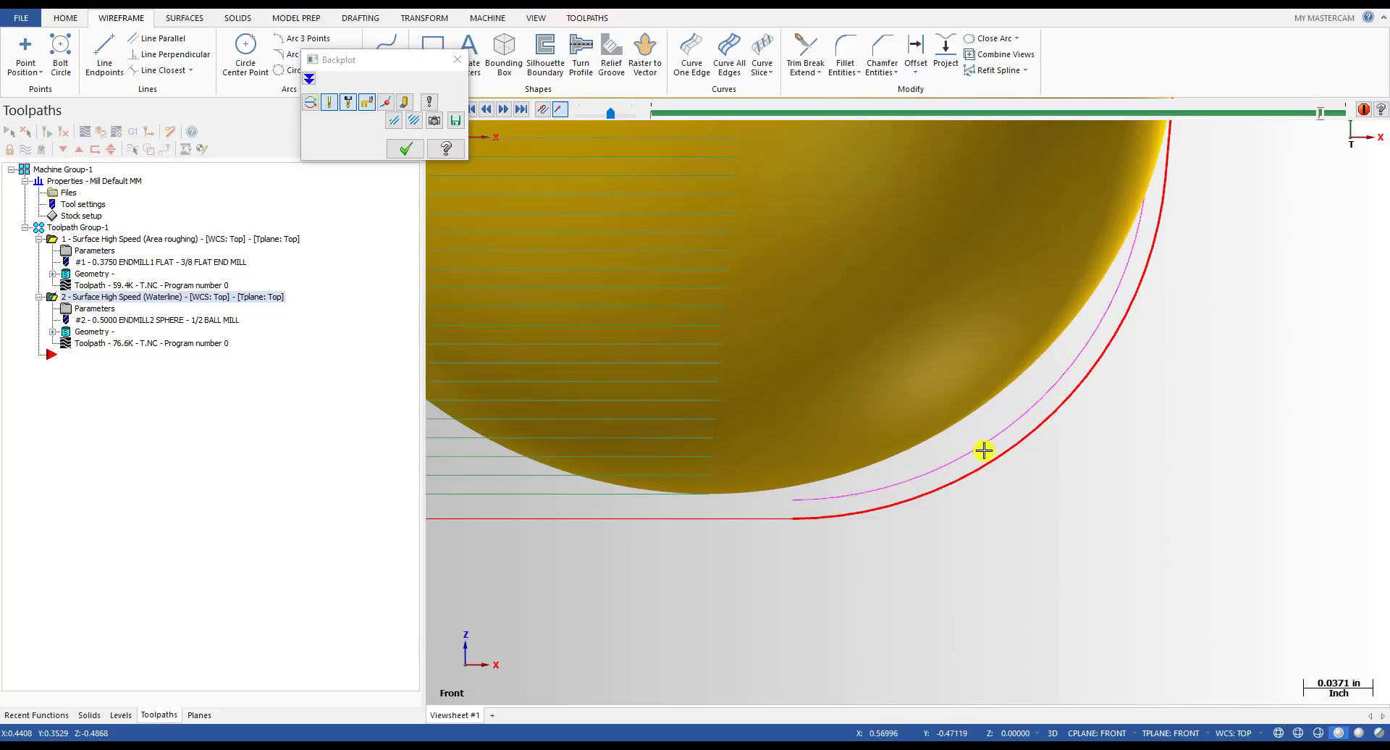
{"action": "scroll", "coordinate": [984, 450], "scroll_direction": "down", "scroll_amount": 8}
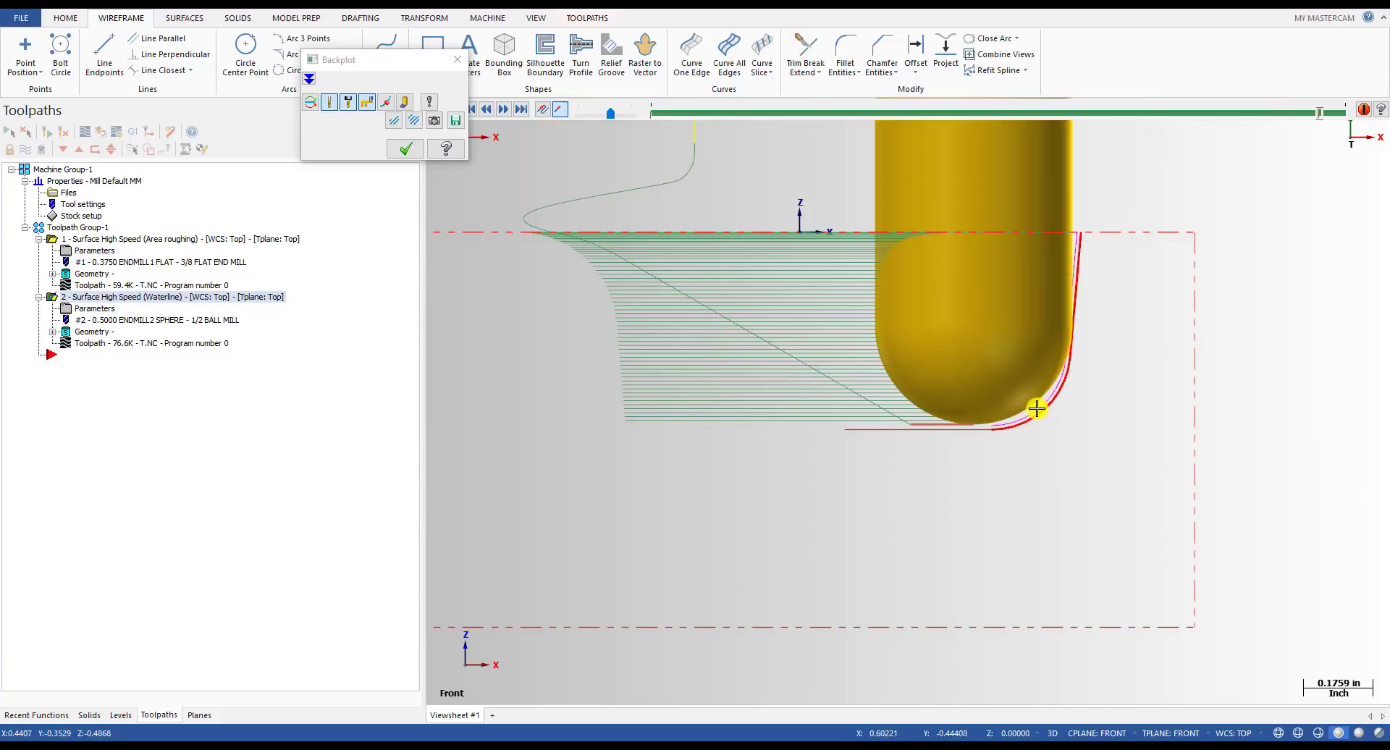
{"action": "scroll", "coordinate": [1046, 398], "scroll_direction": "up", "scroll_amount": 6}
{"action": "key", "text": "Escape"}
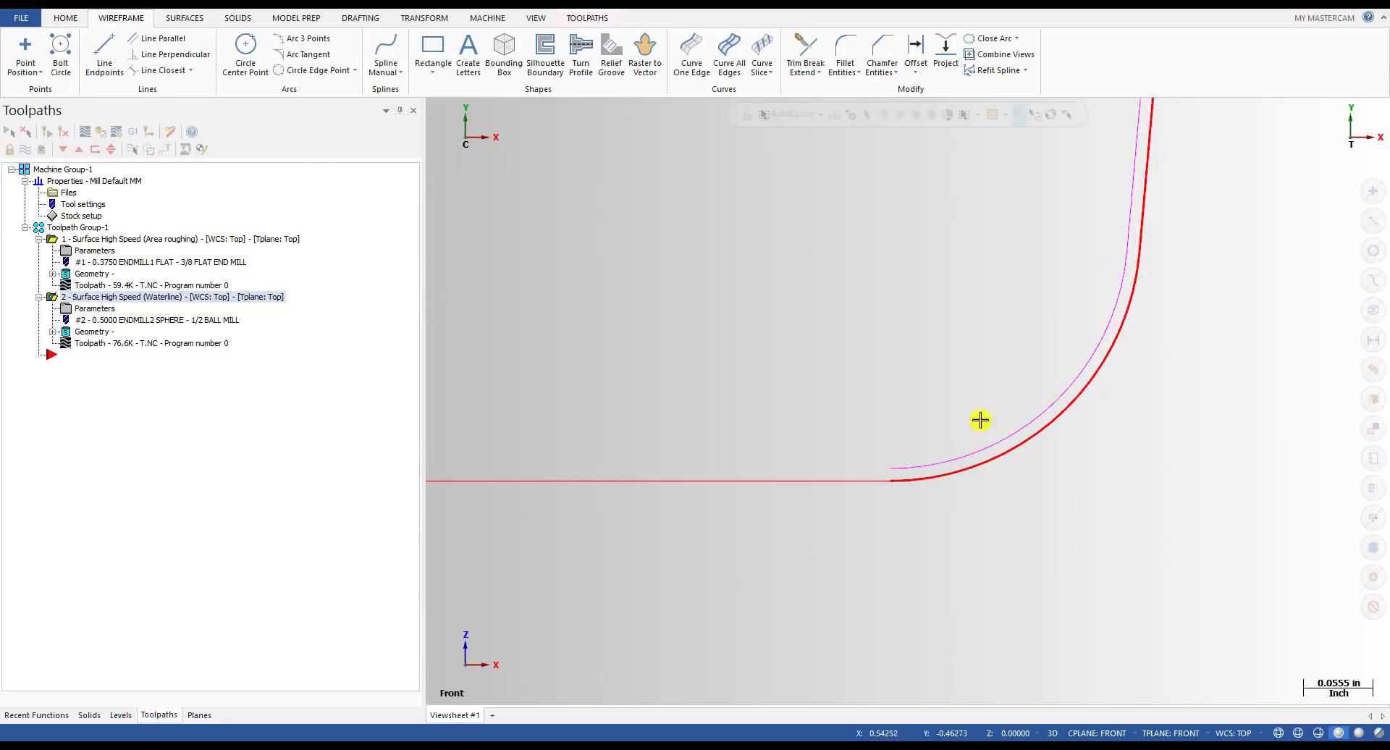
- Backplot the area roughing operation to a cut in the fillet, compare the flat tool's corner with the offset arc, and close the backplot
{"action": "scroll", "coordinate": [980, 419], "scroll_direction": "down", "scroll_amount": 3}
{"action": "left_click", "coordinate": [95, 286]}
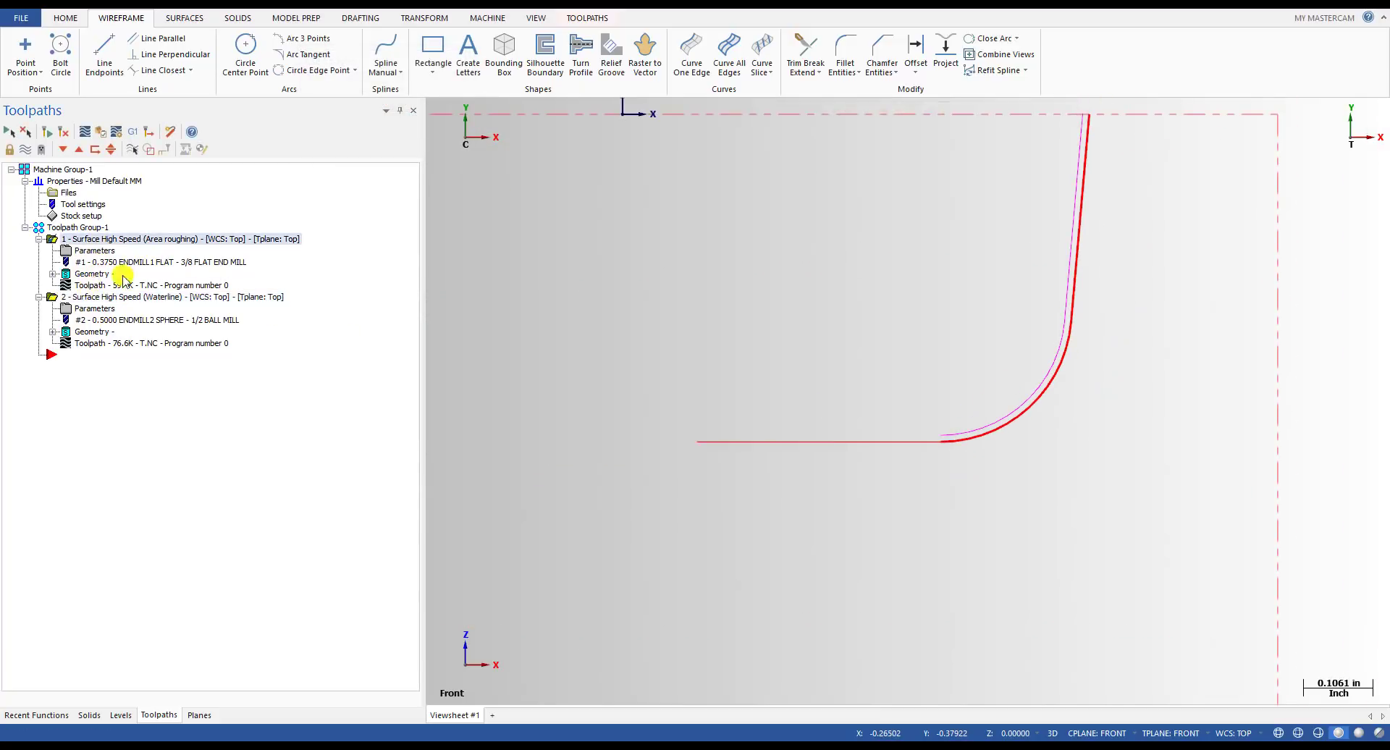
{"action": "left_click_drag", "start_coordinate": [674, 116], "coordinate": [1211, 120]}
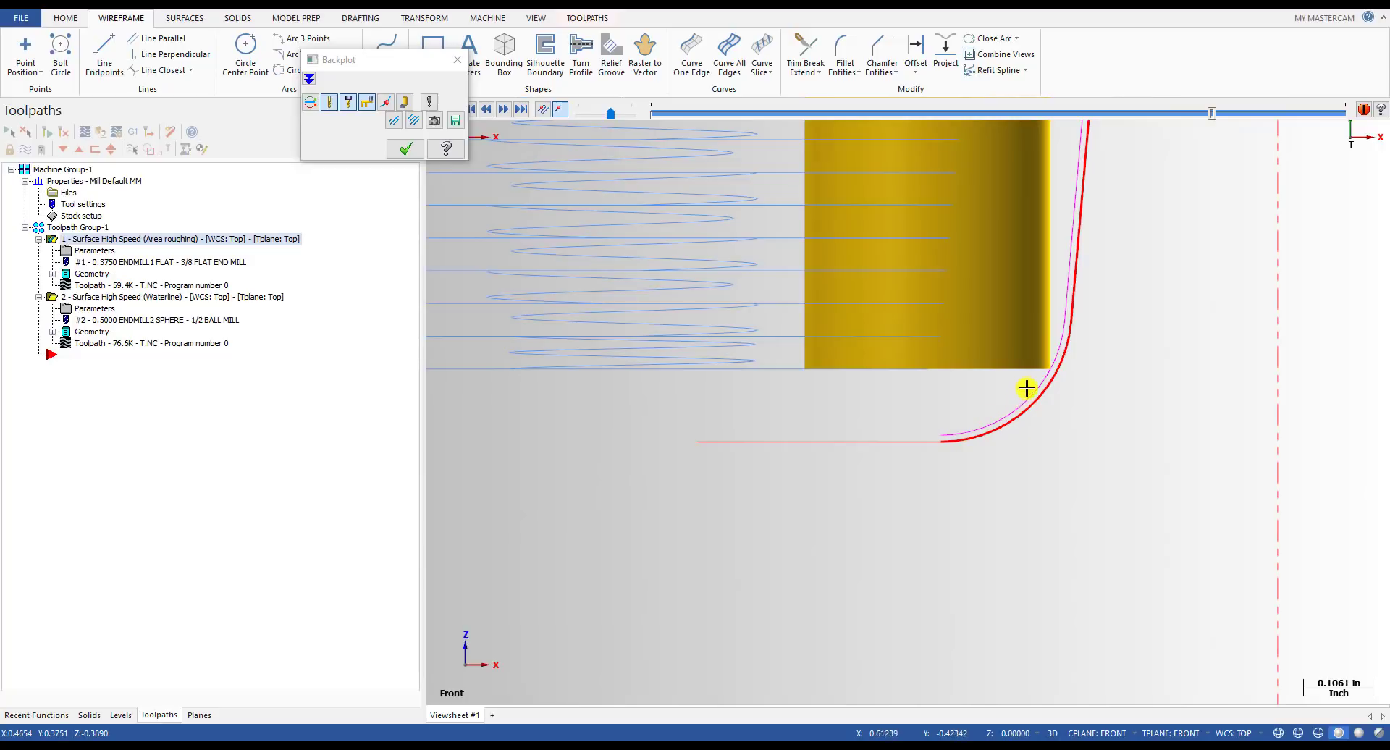
{"action": "left_click", "coordinate": [405, 148]}
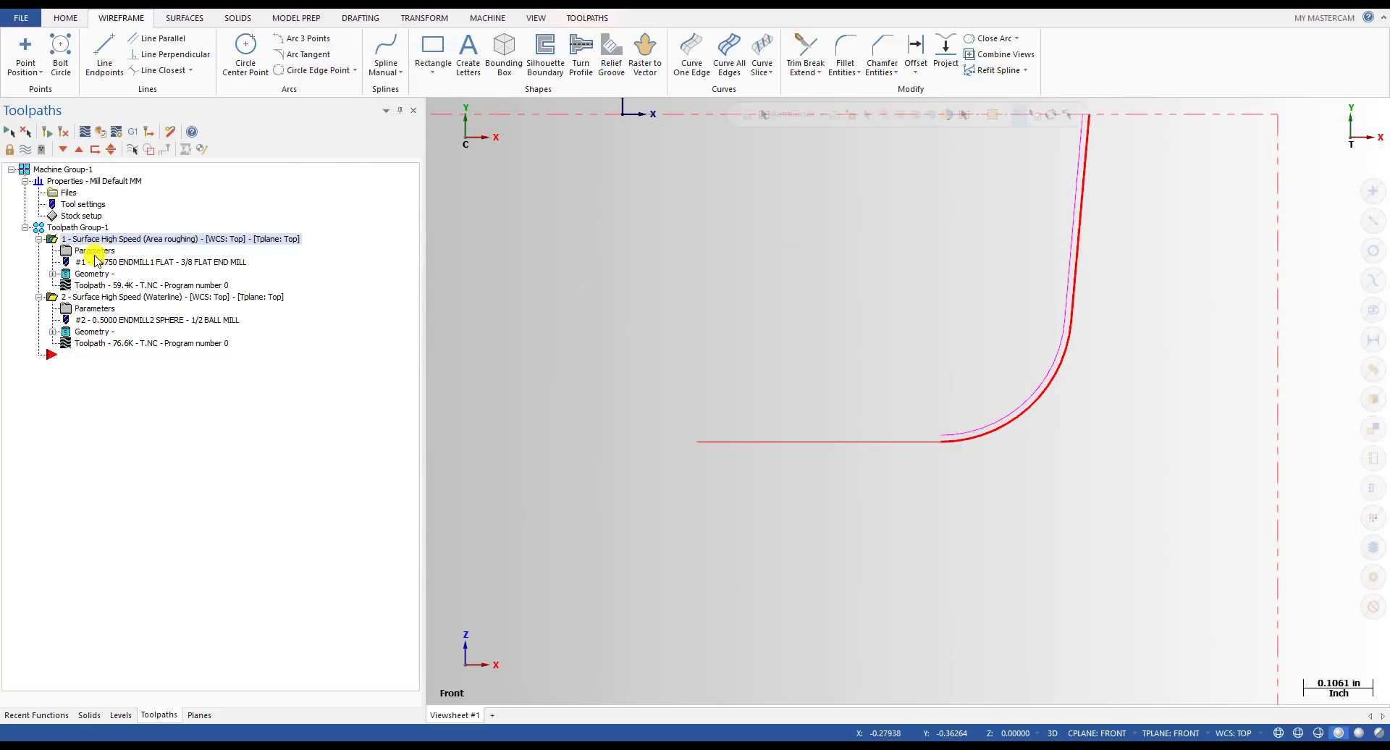
- Enable Toolpath Fillet in the area roughing parameters, using the Tool Shape Fillet option with a tool diameter of 0.5
{"action": "left_click", "coordinate": [95, 253]}
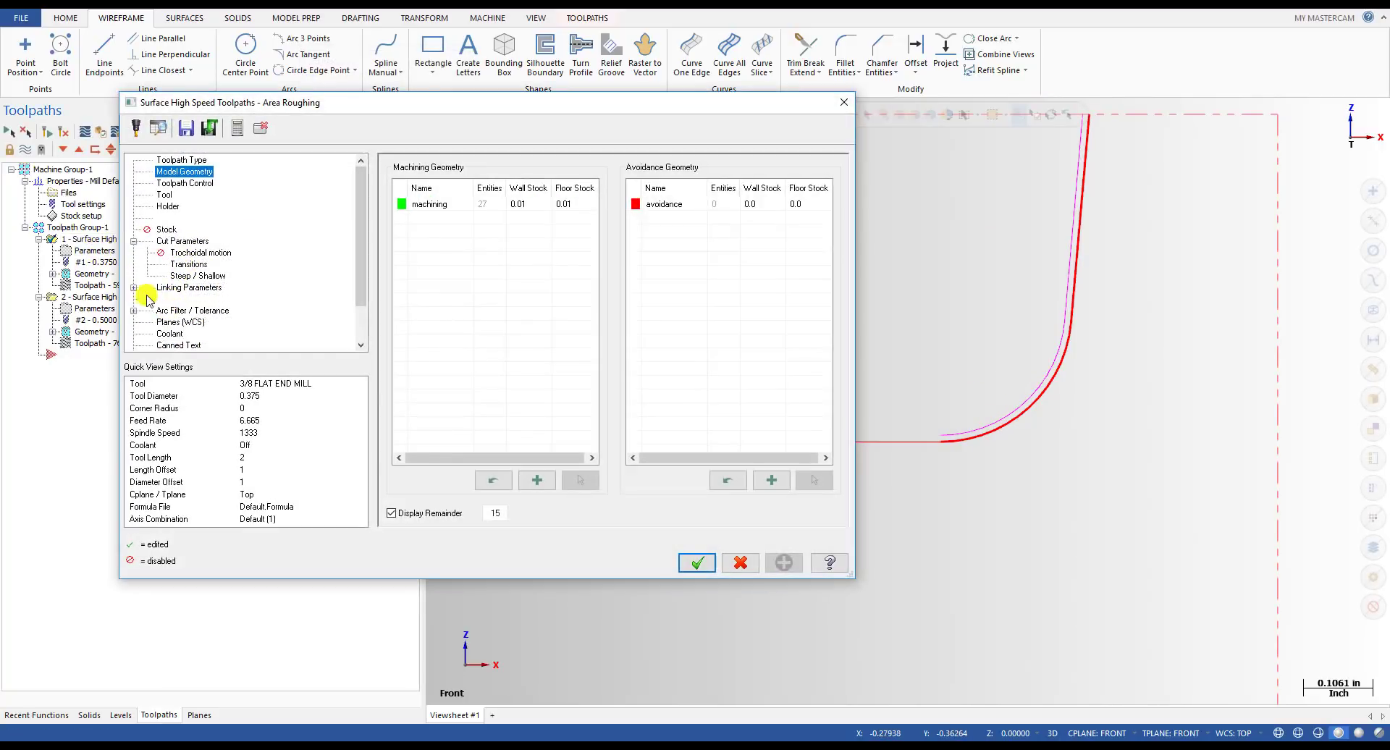
{"action": "left_click", "coordinate": [134, 288]}
{"action": "left_click", "coordinate": [133, 323]}
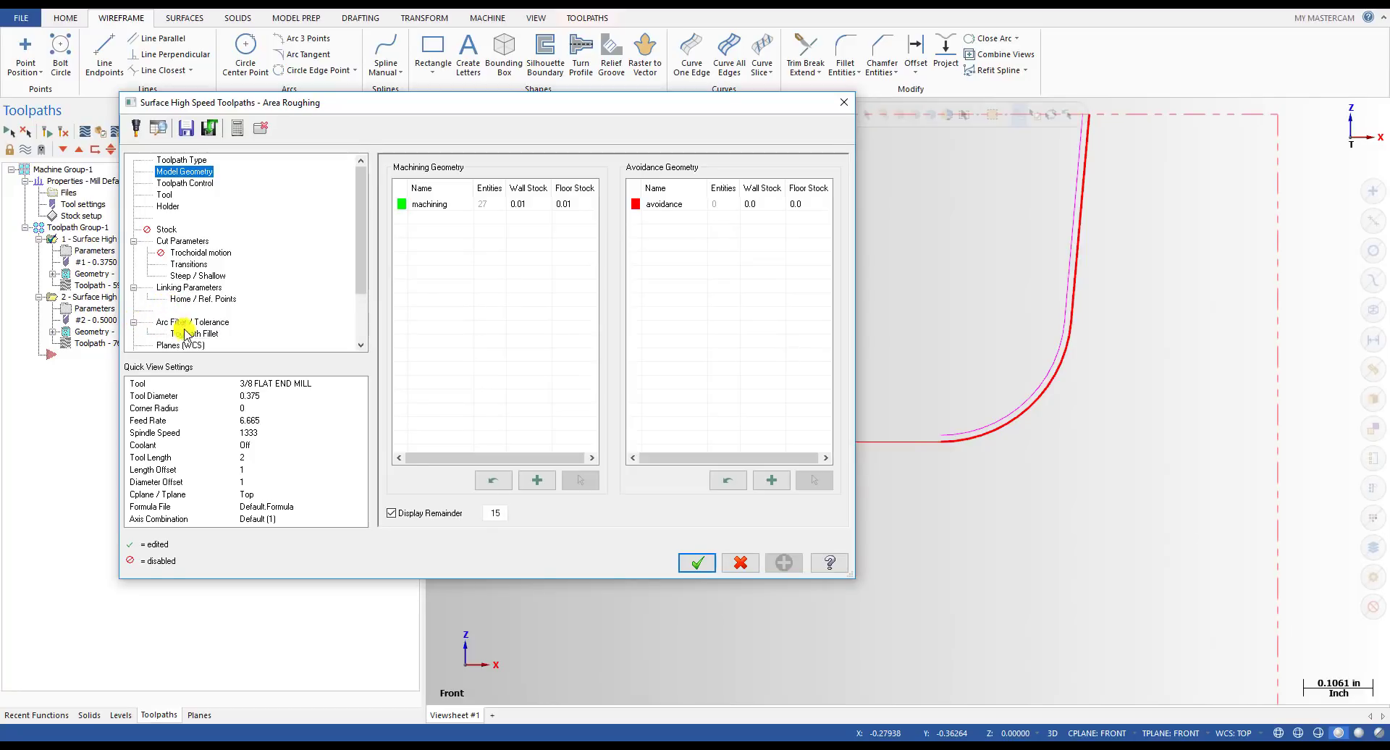
{"action": "left_click", "coordinate": [216, 333]}
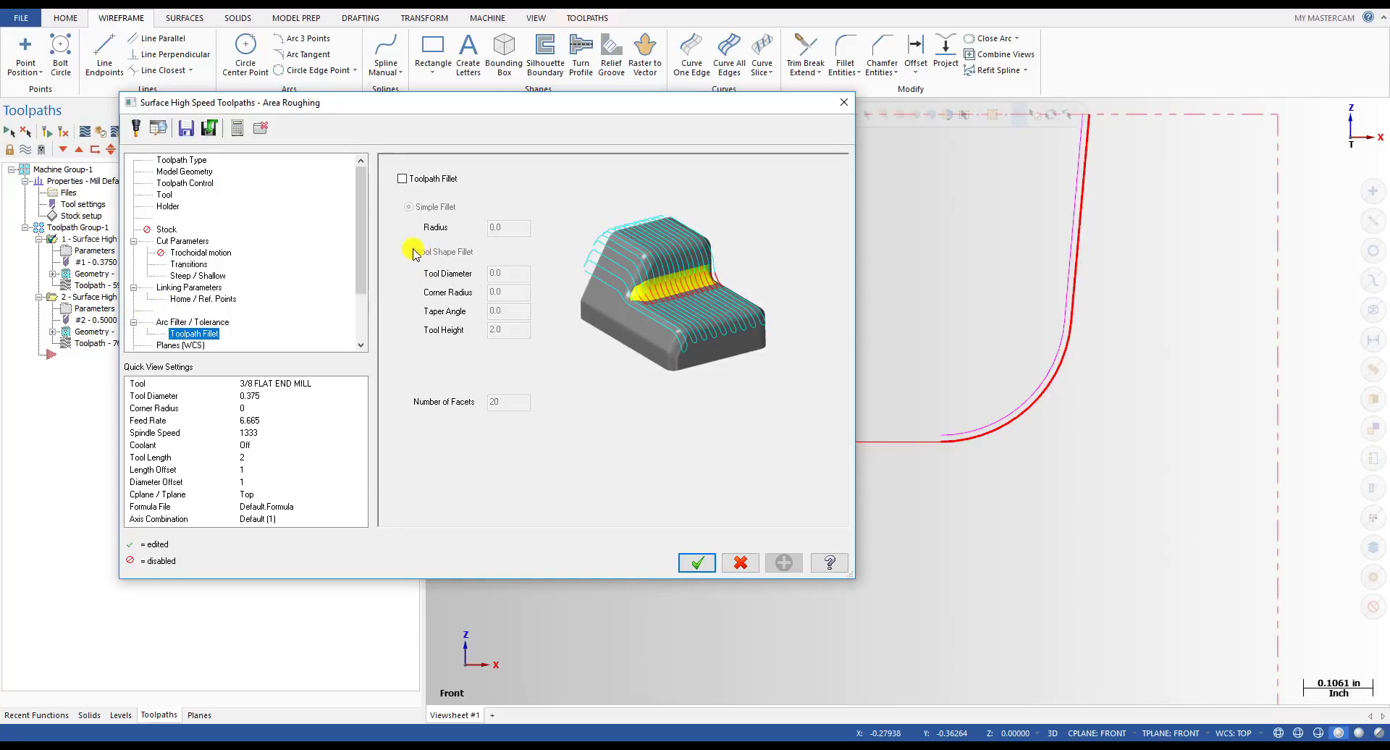
{"action": "left_click", "coordinate": [402, 179]}
{"action": "left_click", "coordinate": [442, 252]}
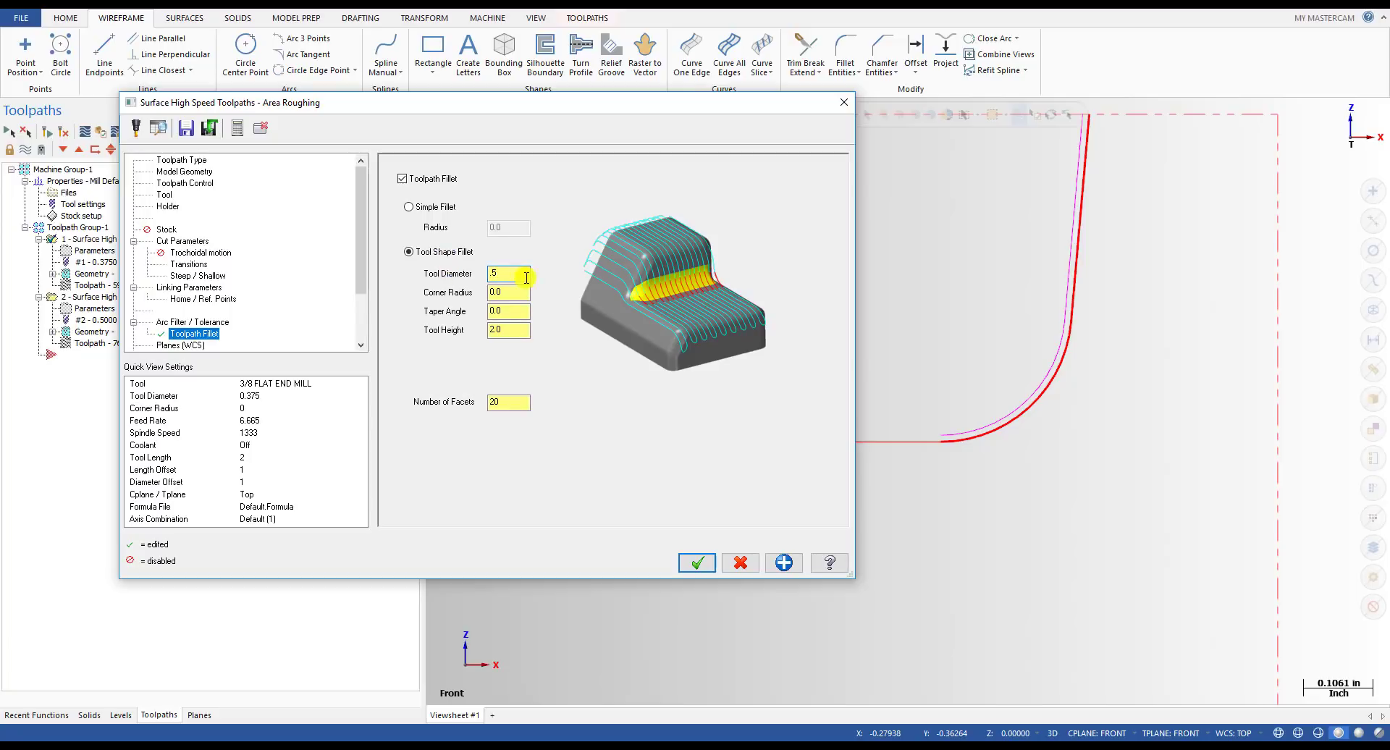
- Set the tool shape fillet's corner radius to 0.25 and tool height to 3, and accept the area roughing parameters
{"action": "key", "text": "Tab"}
{"action": "key", "text": "Tab"}
{"action": "key", "text": "Tab"}
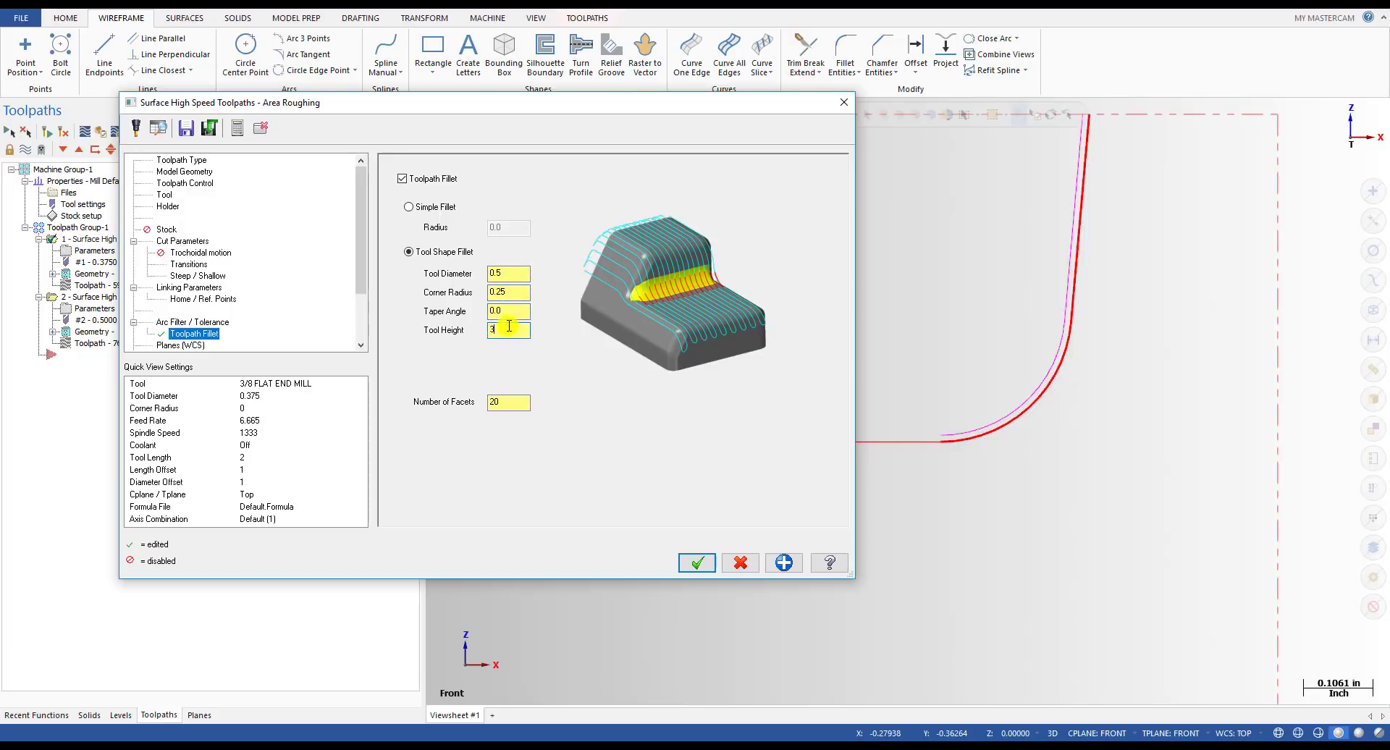
{"action": "type", "text": "3"}
{"action": "key", "text": "shift+Tab"}
{"action": "key", "text": "shift+Tab"}
{"action": "key", "text": "shift+Tab"}
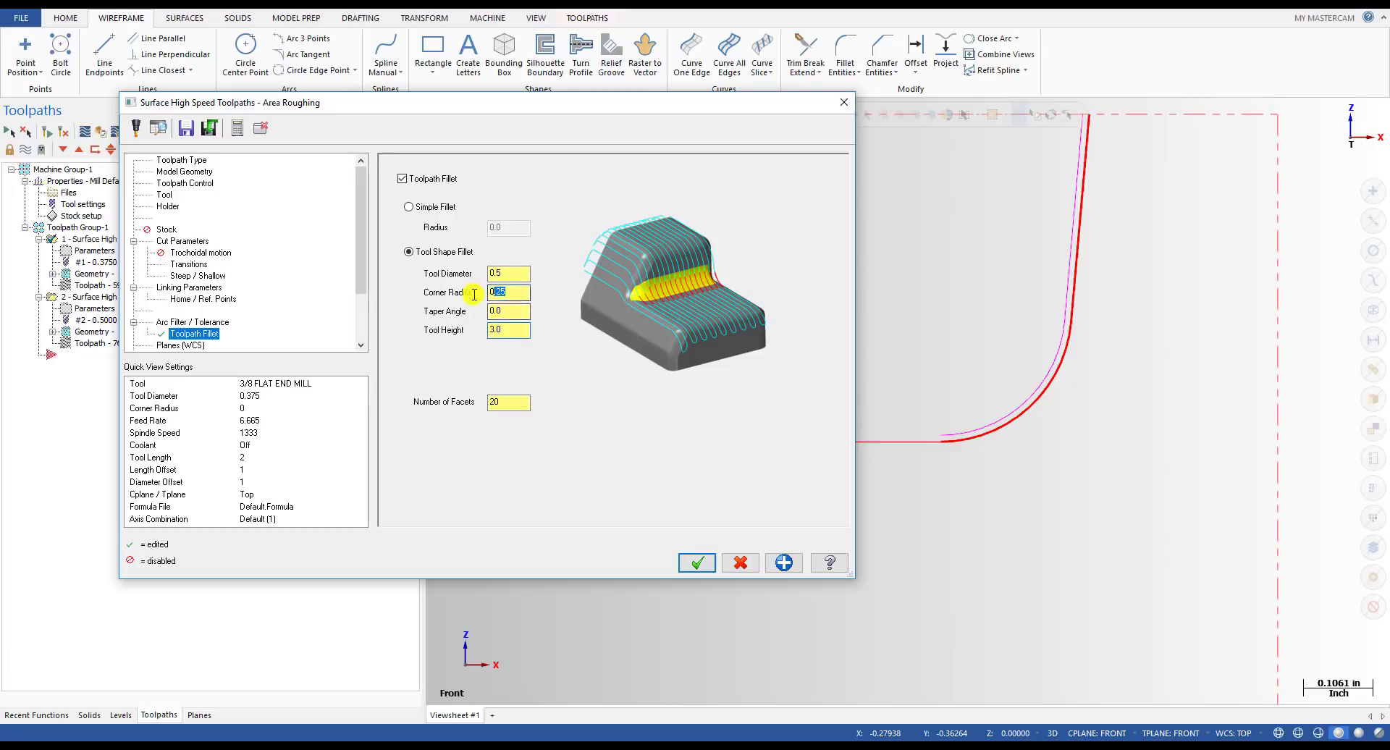
{"action": "key", "text": "Tab"}
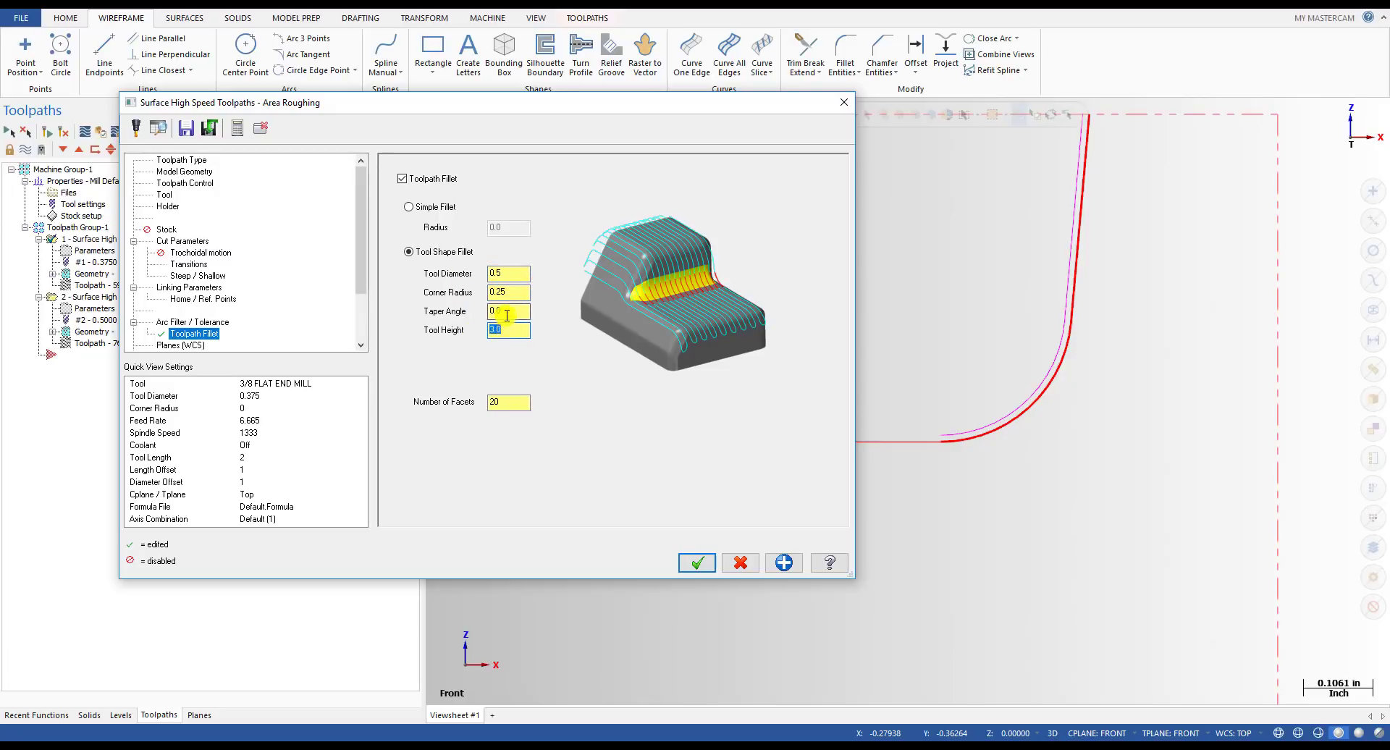
{"action": "key", "text": "shift+Tab"}
{"action": "left_click", "coordinate": [705, 567]}
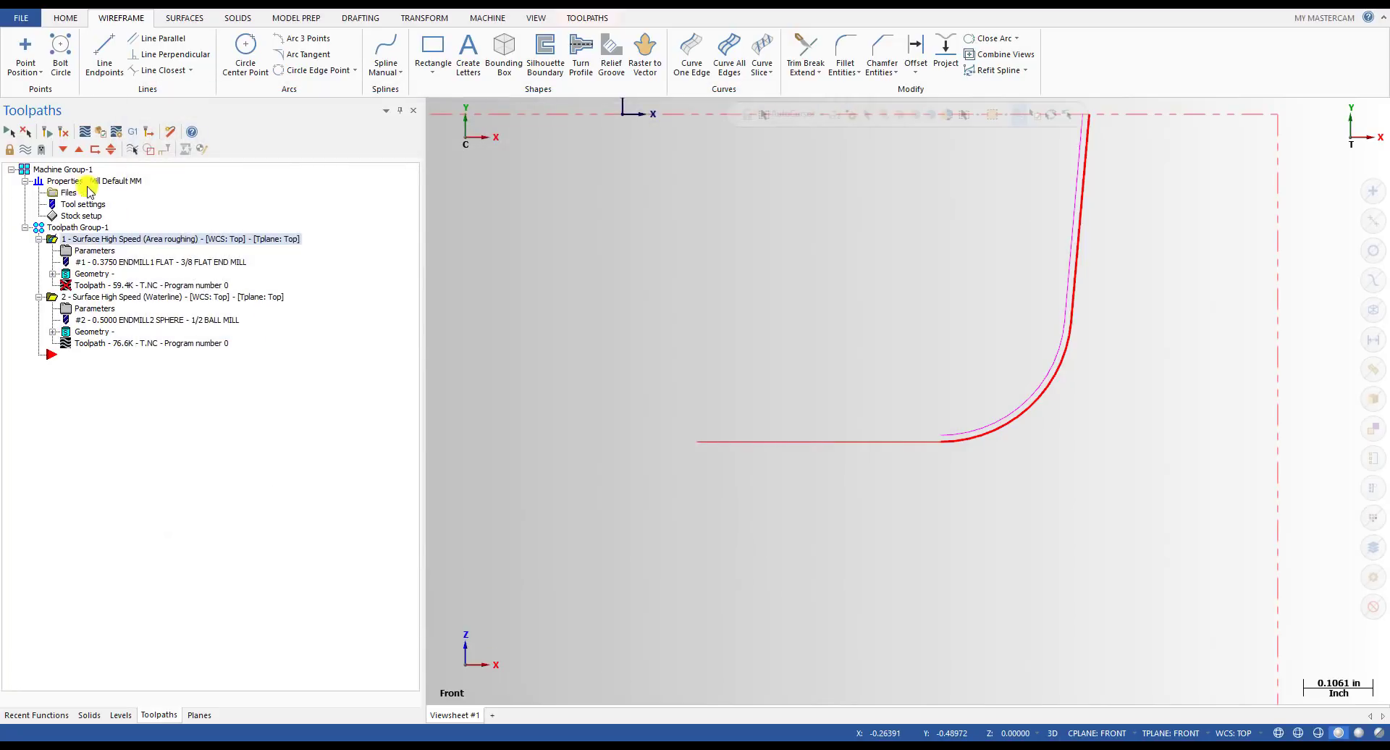
- Regenerate the area roughing toolpath, backplot it to a cut in the fillet, and examine the tool corner's distance from the offset arc
{"action": "left_click", "coordinate": [49, 136]}
{"action": "left_click", "coordinate": [84, 131]}
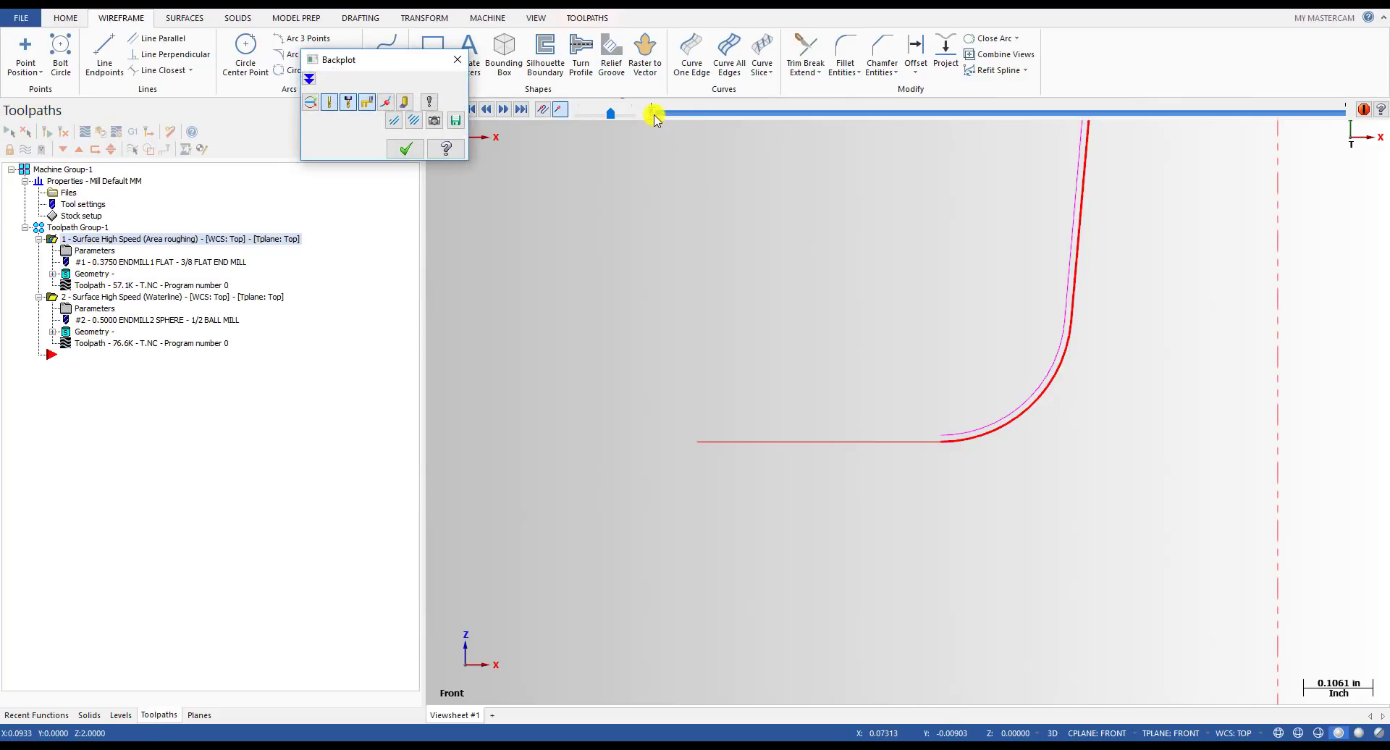
{"action": "left_click_drag", "start_coordinate": [655, 118], "coordinate": [1196, 140]}
{"action": "scroll", "coordinate": [1045, 326], "scroll_direction": "up", "scroll_amount": 5}
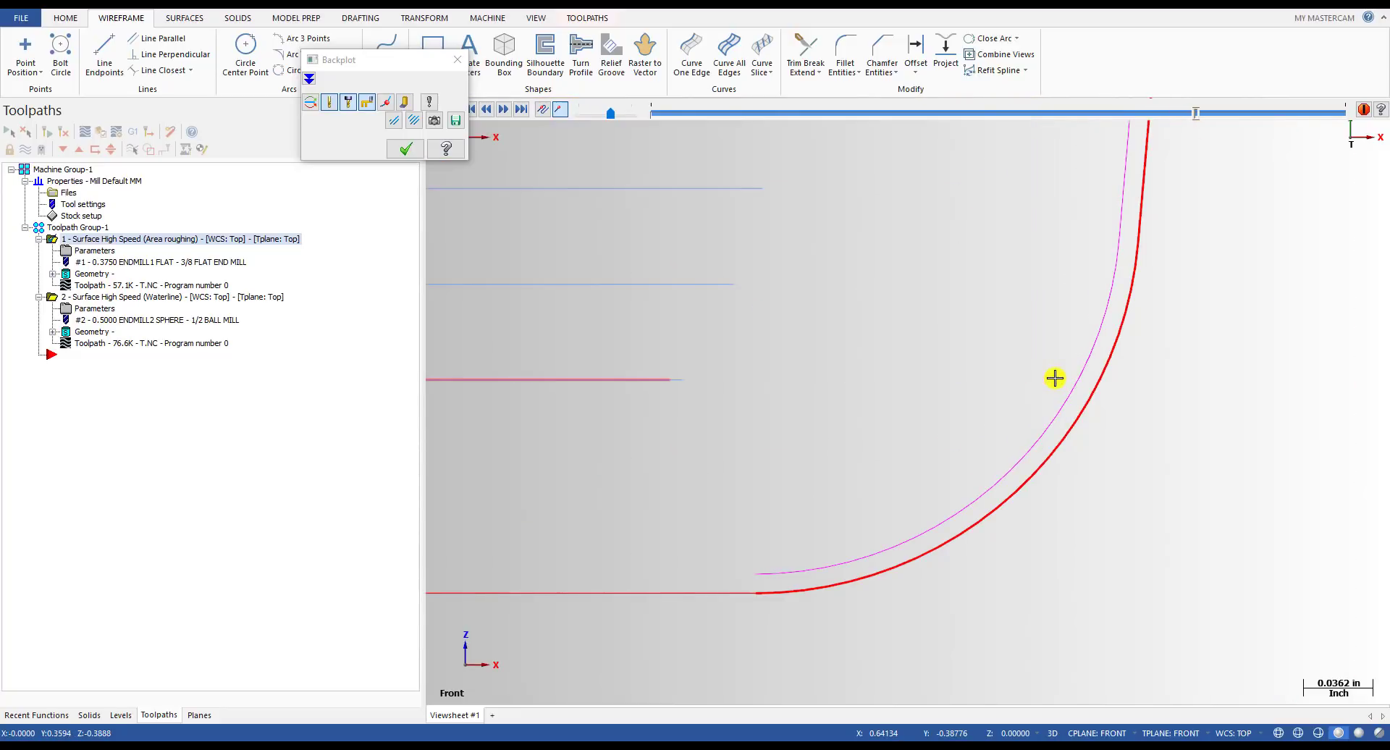
{"action": "scroll", "coordinate": [1042, 379], "scroll_direction": "up", "scroll_amount": 3}
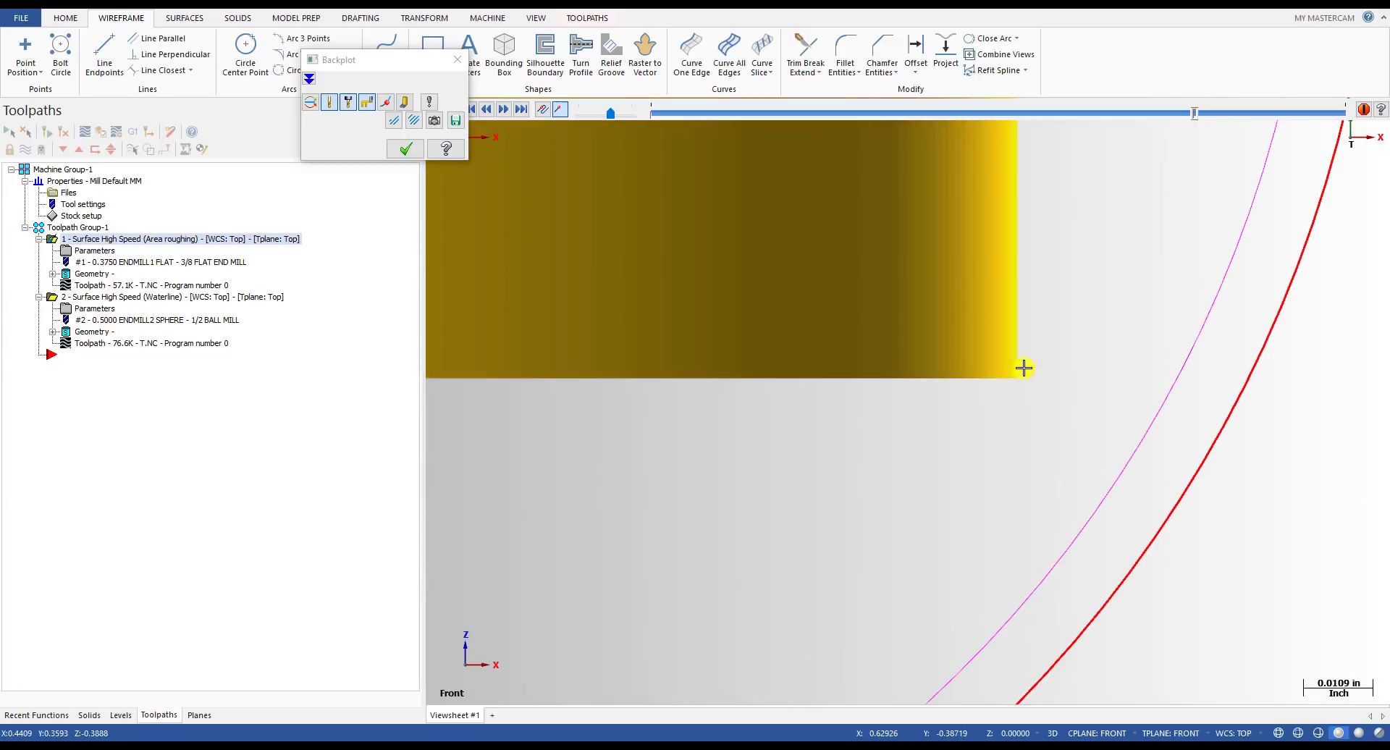
{"action": "scroll", "coordinate": [1019, 381], "scroll_direction": "down", "scroll_amount": 2}
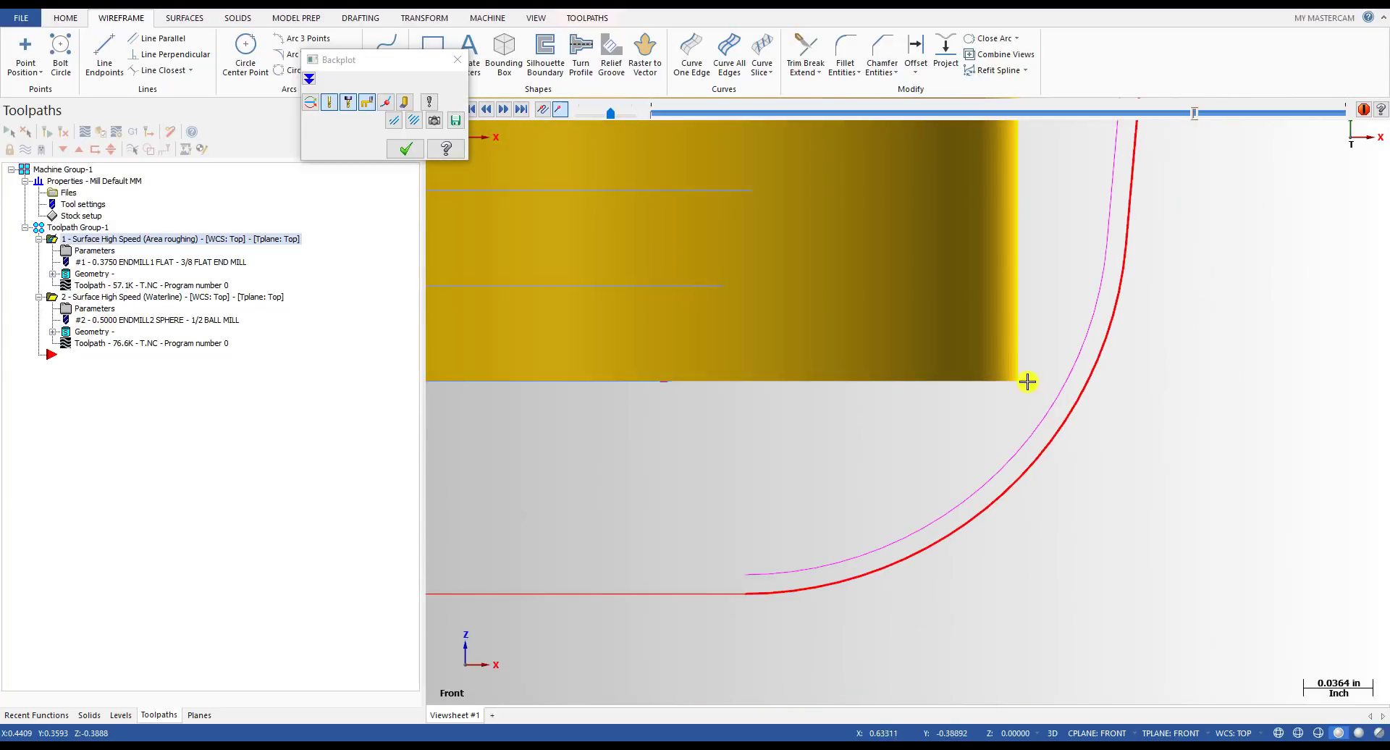
{"action": "scroll", "coordinate": [1037, 394], "scroll_direction": "down", "scroll_amount": 1}
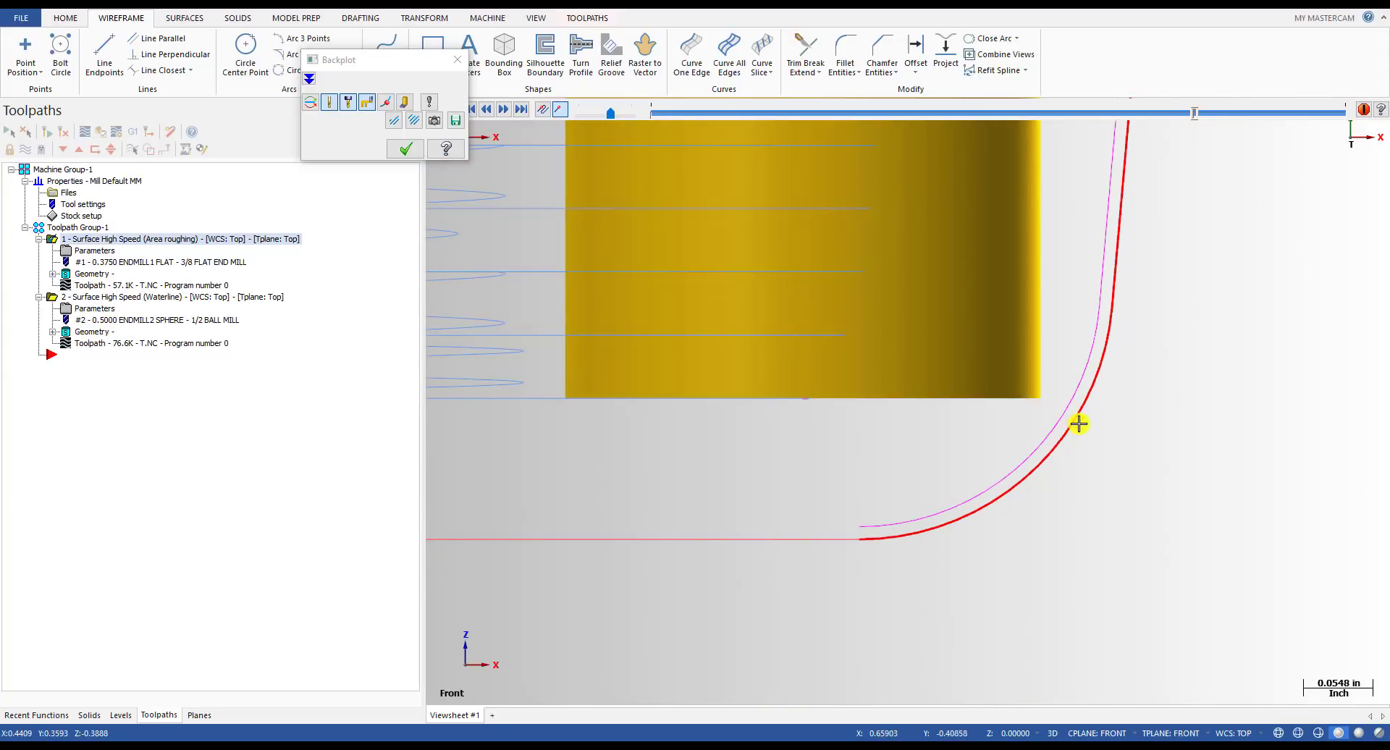
{"action": "scroll", "coordinate": [1050, 398], "scroll_direction": "down", "scroll_amount": 1}
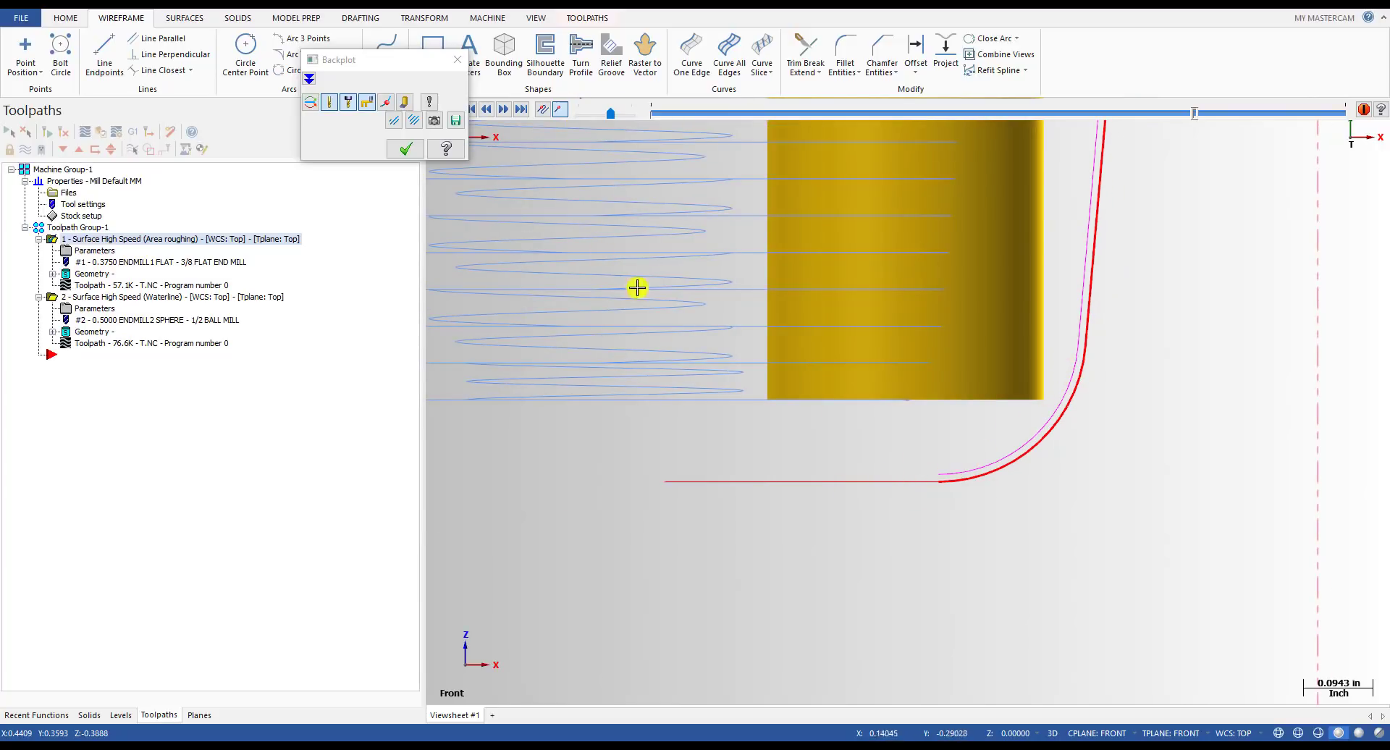
{"action": "left_click", "coordinate": [405, 148]}
- Create a 0.25 radius fillet between the floor line and the original tapered wall line, without trimming the entities
{"action": "left_click", "coordinate": [689, 45]}
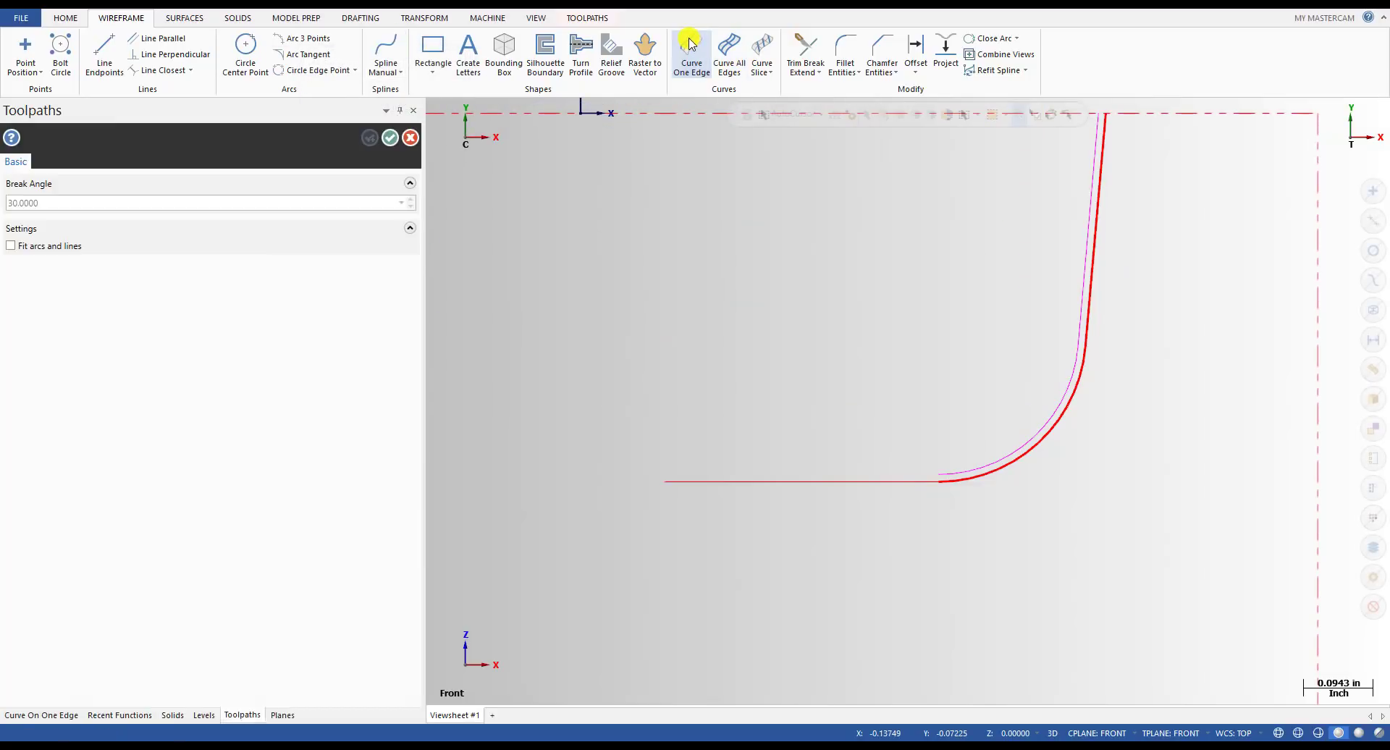
{"action": "key", "text": "Escape"}
{"action": "left_click", "coordinate": [845, 54]}
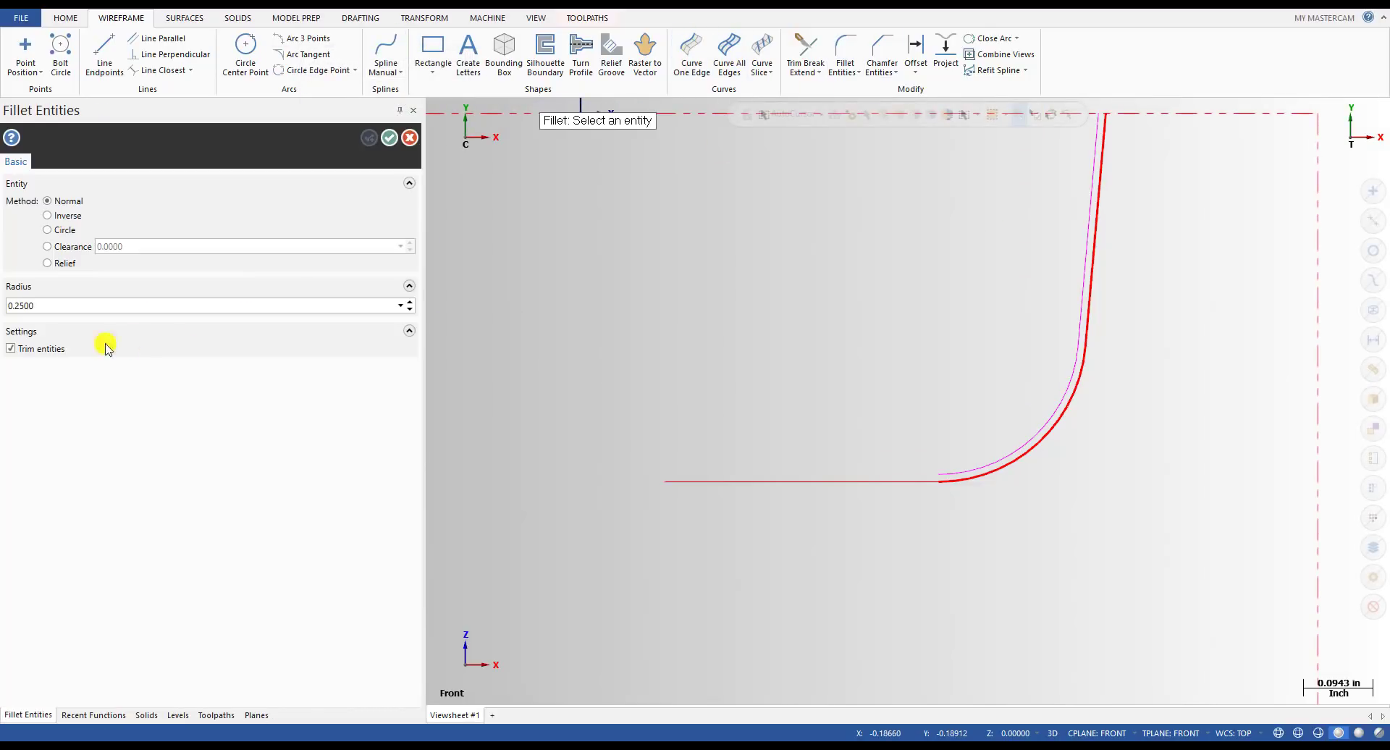
{"action": "double_click", "coordinate": [50, 306]}
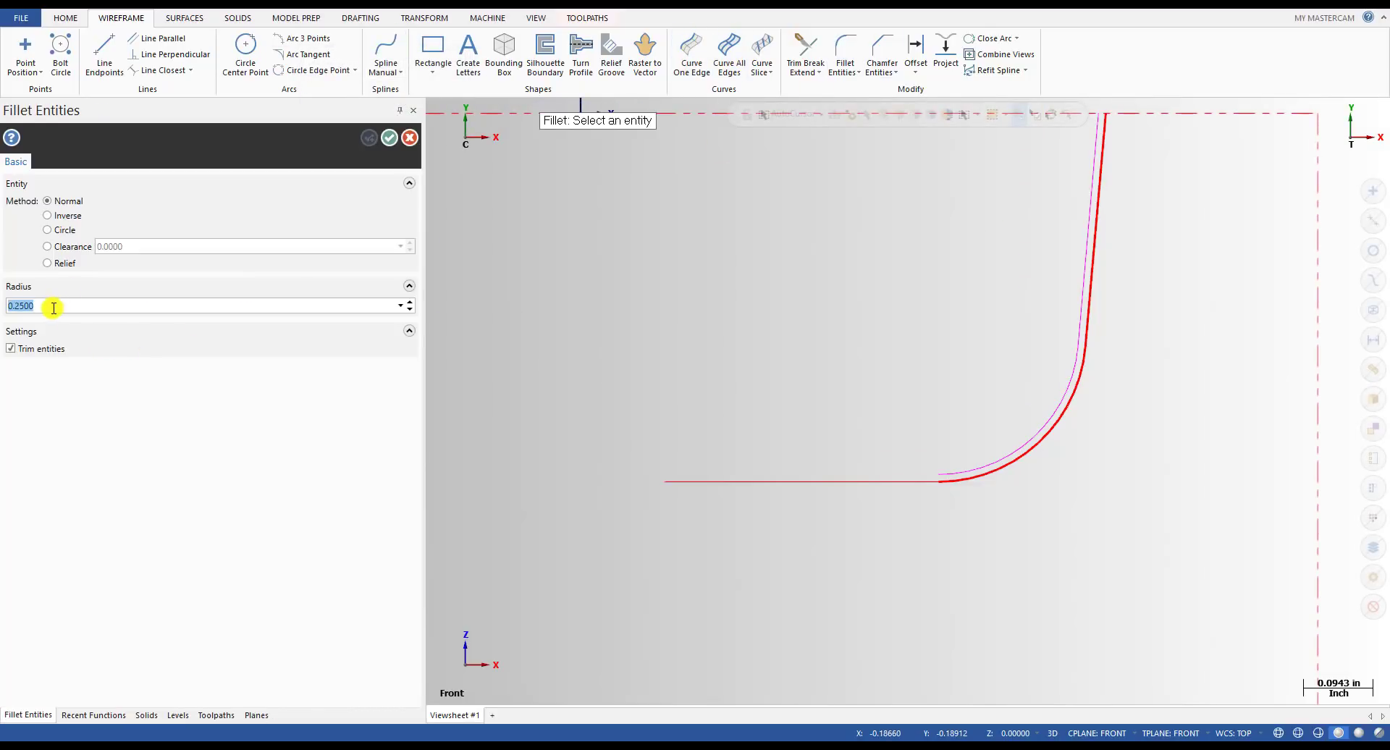
{"action": "left_click", "coordinate": [785, 464]}
{"action": "left_click", "coordinate": [1095, 239]}
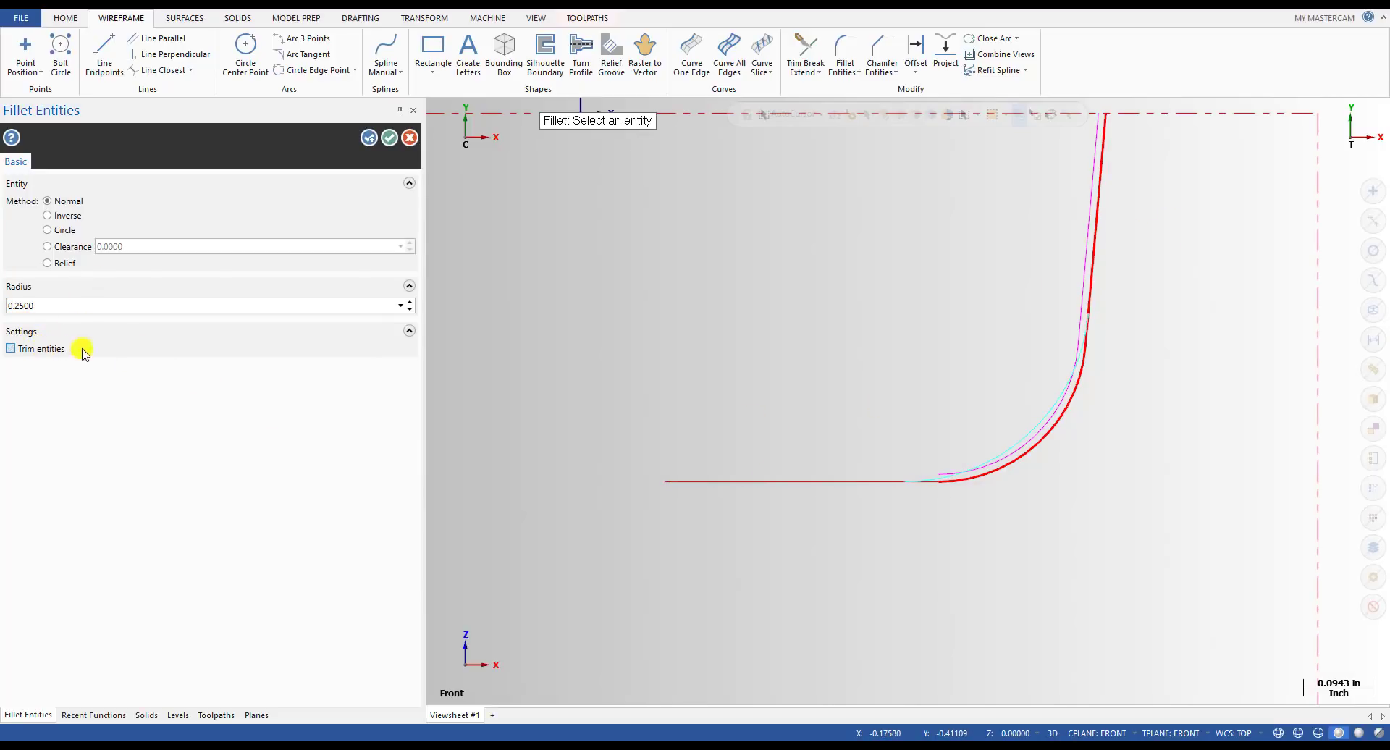
{"action": "left_click", "coordinate": [389, 138]}
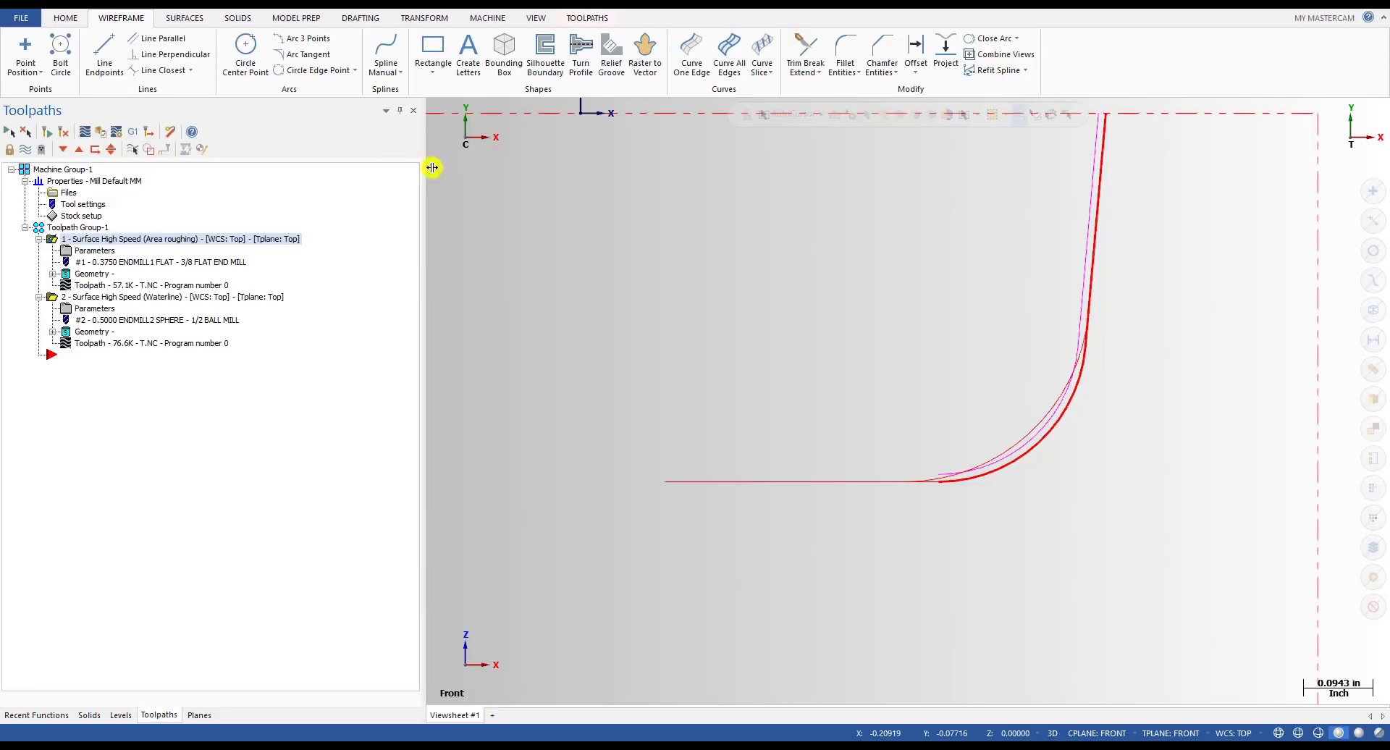
- Give the new fillet arc a thicker line width and change its colour to blue
{"action": "right_click", "coordinate": [1023, 425]}
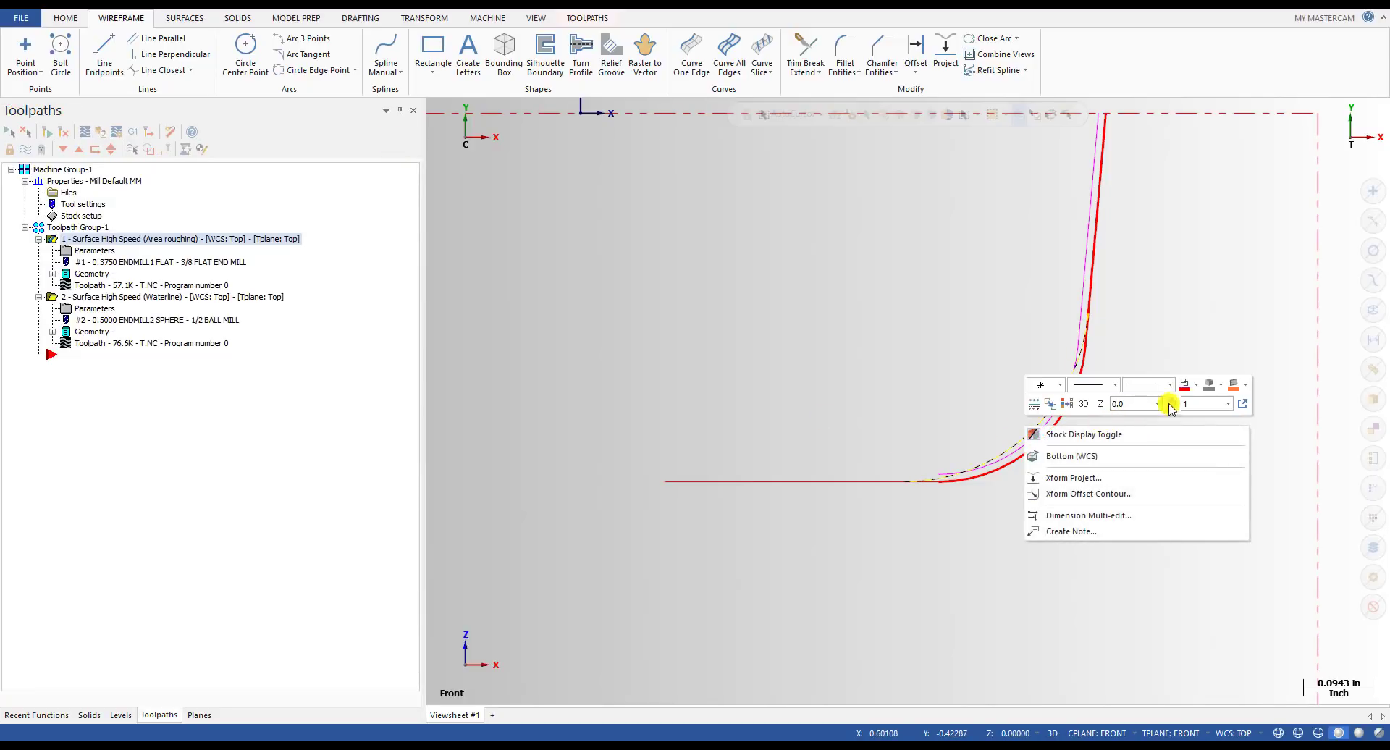
{"action": "left_click", "coordinate": [1173, 394]}
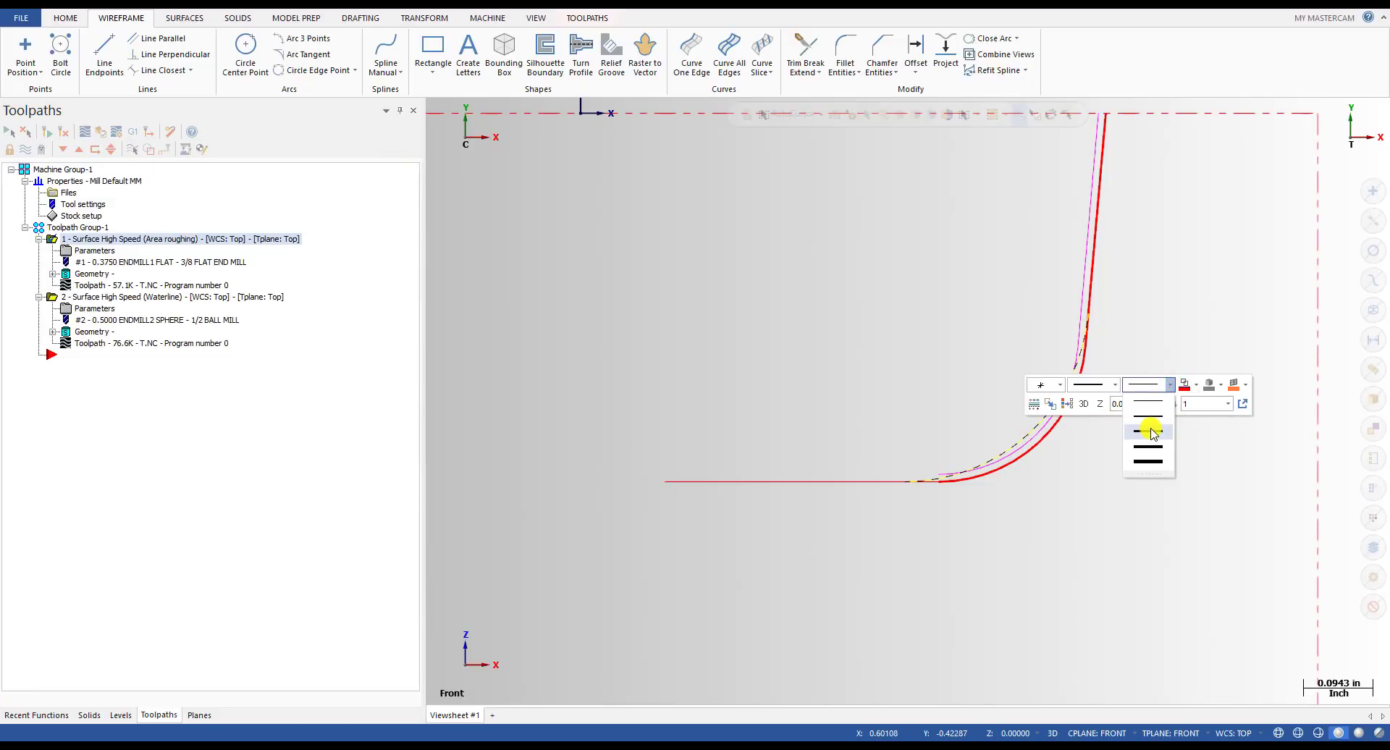
{"action": "left_click", "coordinate": [1150, 434]}
{"action": "right_click", "coordinate": [1036, 427]}
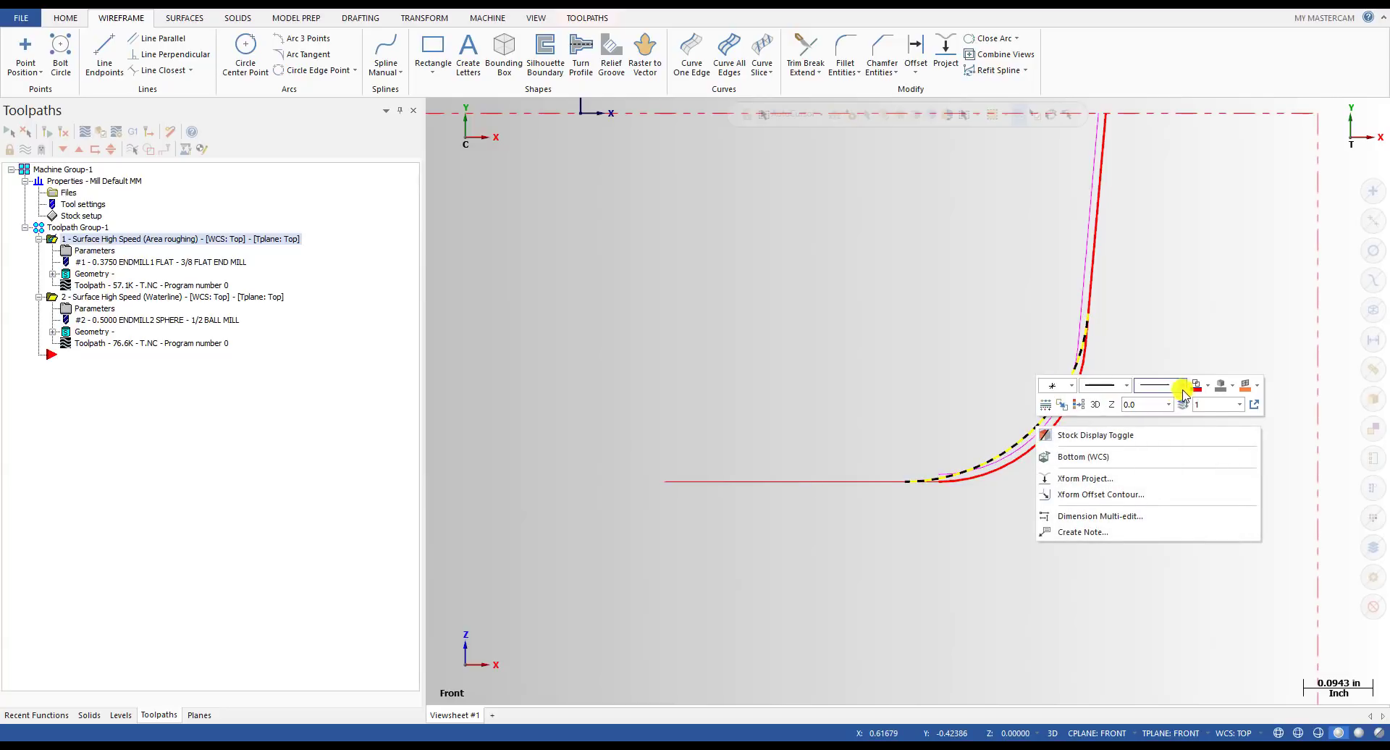
{"action": "left_click", "coordinate": [1207, 385]}
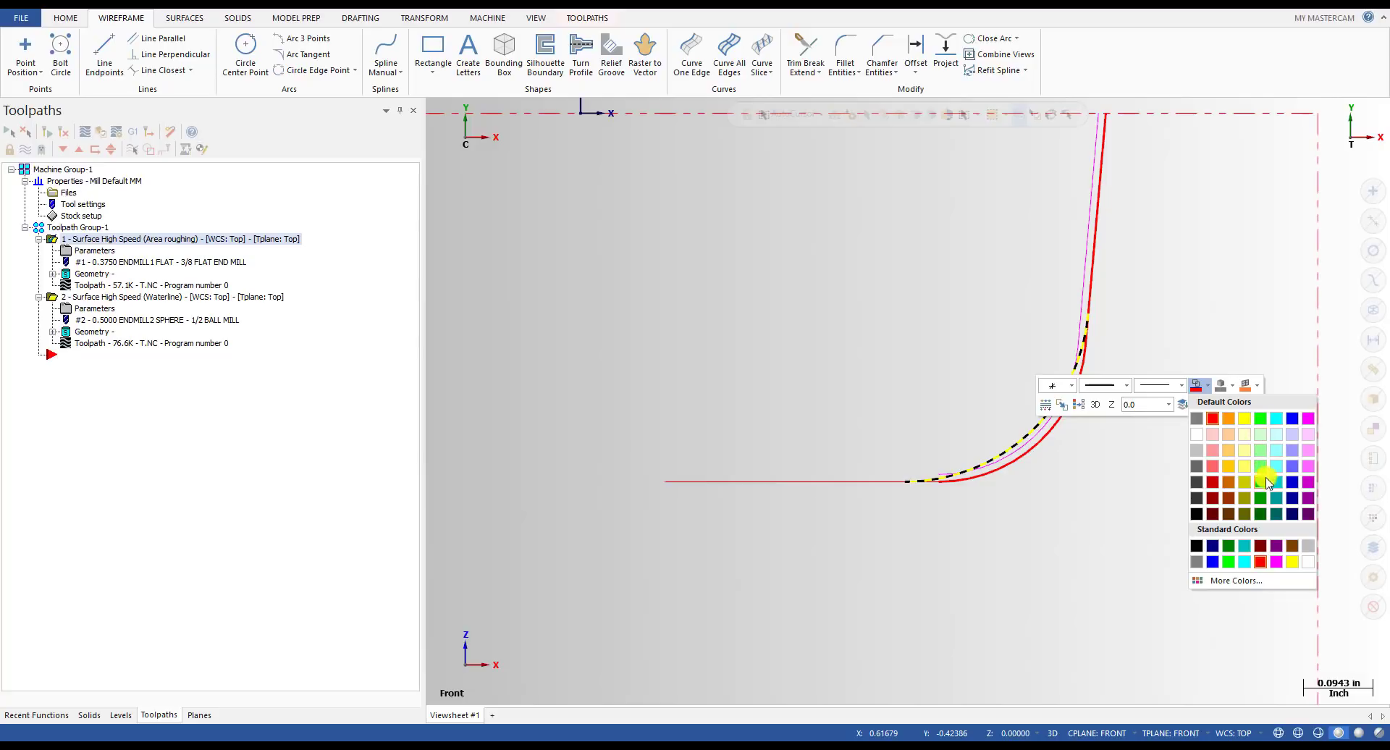
{"action": "left_click", "coordinate": [1293, 420]}
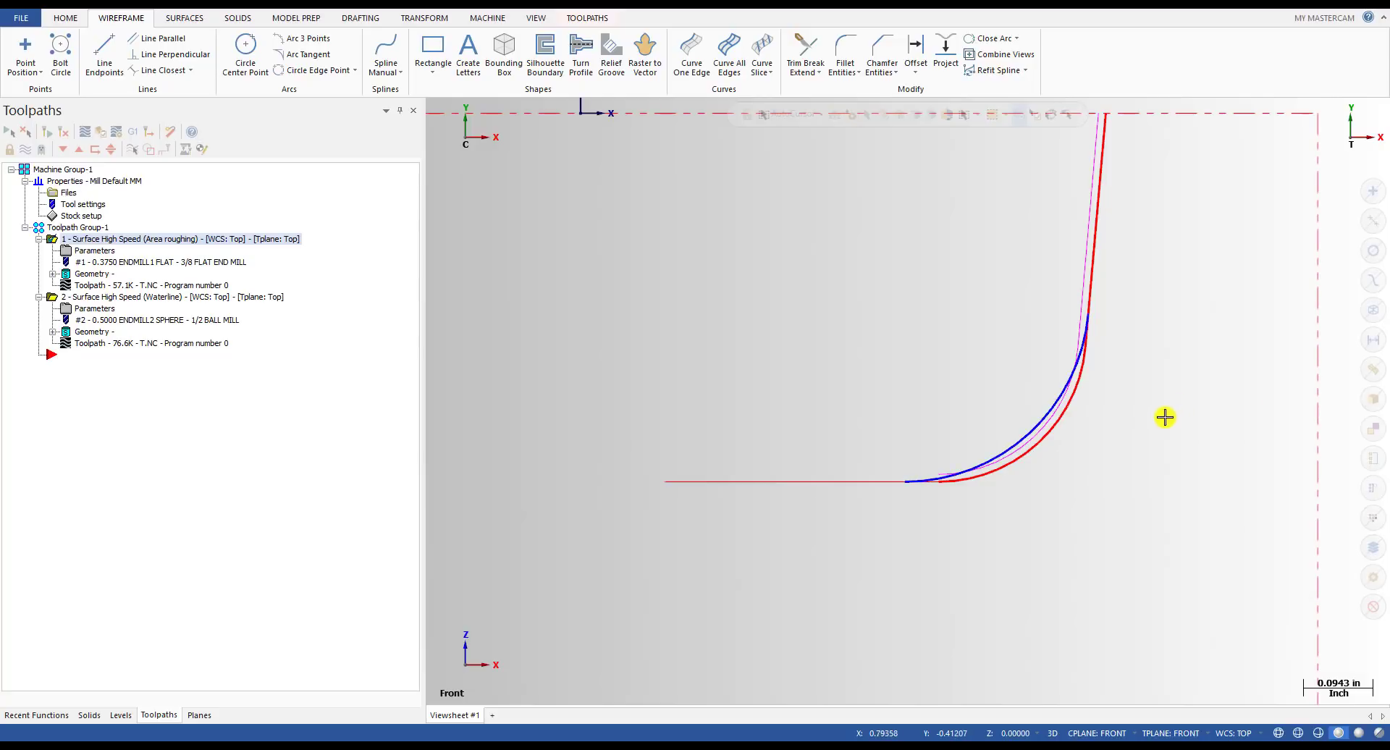
- Compare the blue fillet arc with the offset profile, backplot the waterline operation to its lower cuts, and close the backplot
{"action": "scroll", "coordinate": [1082, 391], "scroll_direction": "up", "scroll_amount": 1}
{"action": "scroll", "coordinate": [1082, 392], "scroll_direction": "up", "scroll_amount": 1}
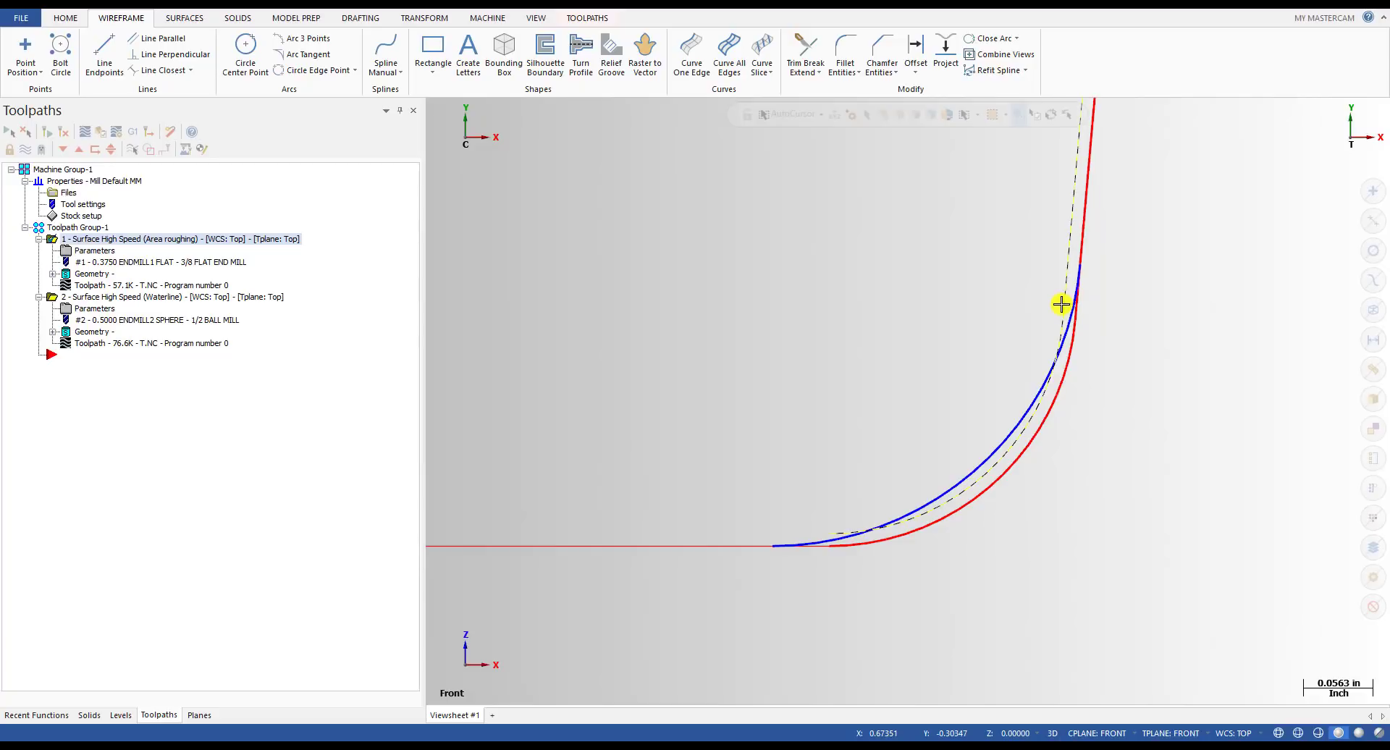
{"action": "left_click", "coordinate": [1038, 398]}
{"action": "scroll", "coordinate": [1084, 369], "scroll_direction": "down", "scroll_amount": 1}
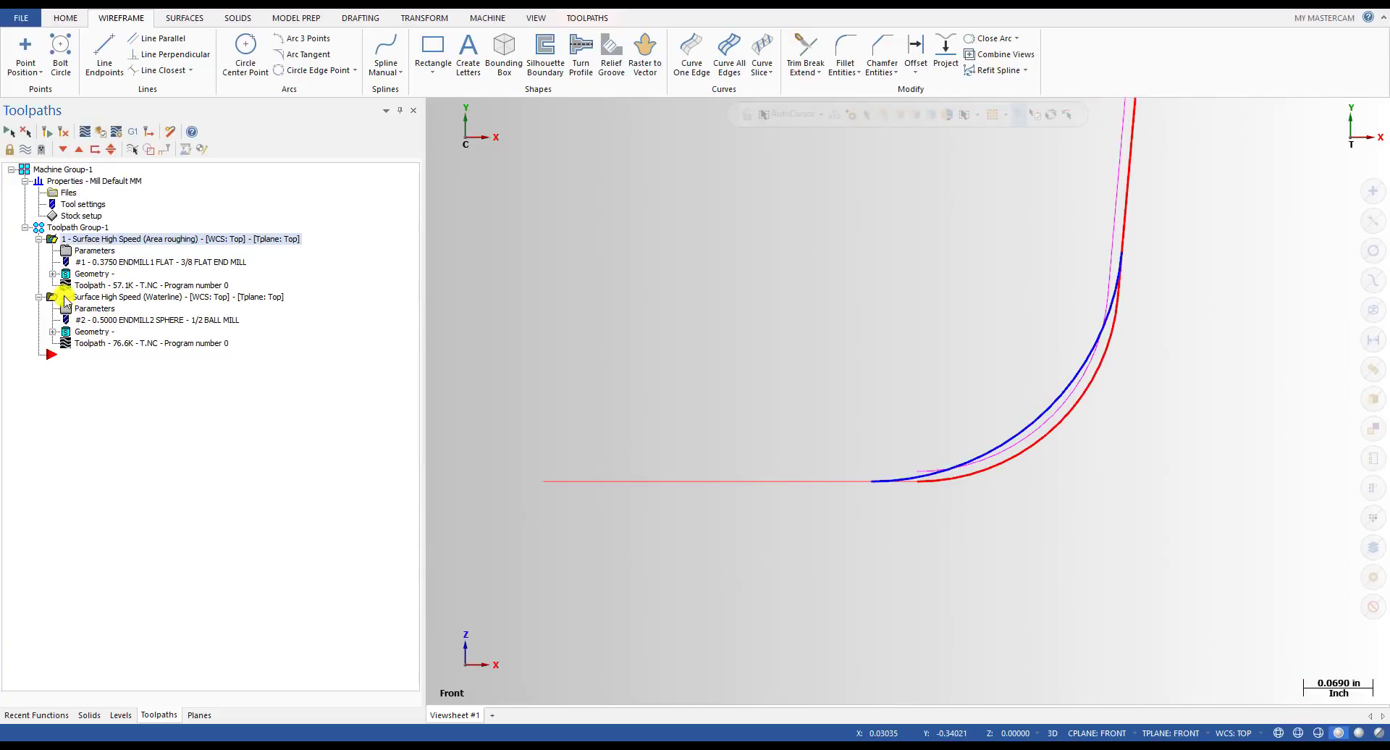
{"action": "left_click", "coordinate": [109, 297]}
{"action": "key", "text": "alt+t"}
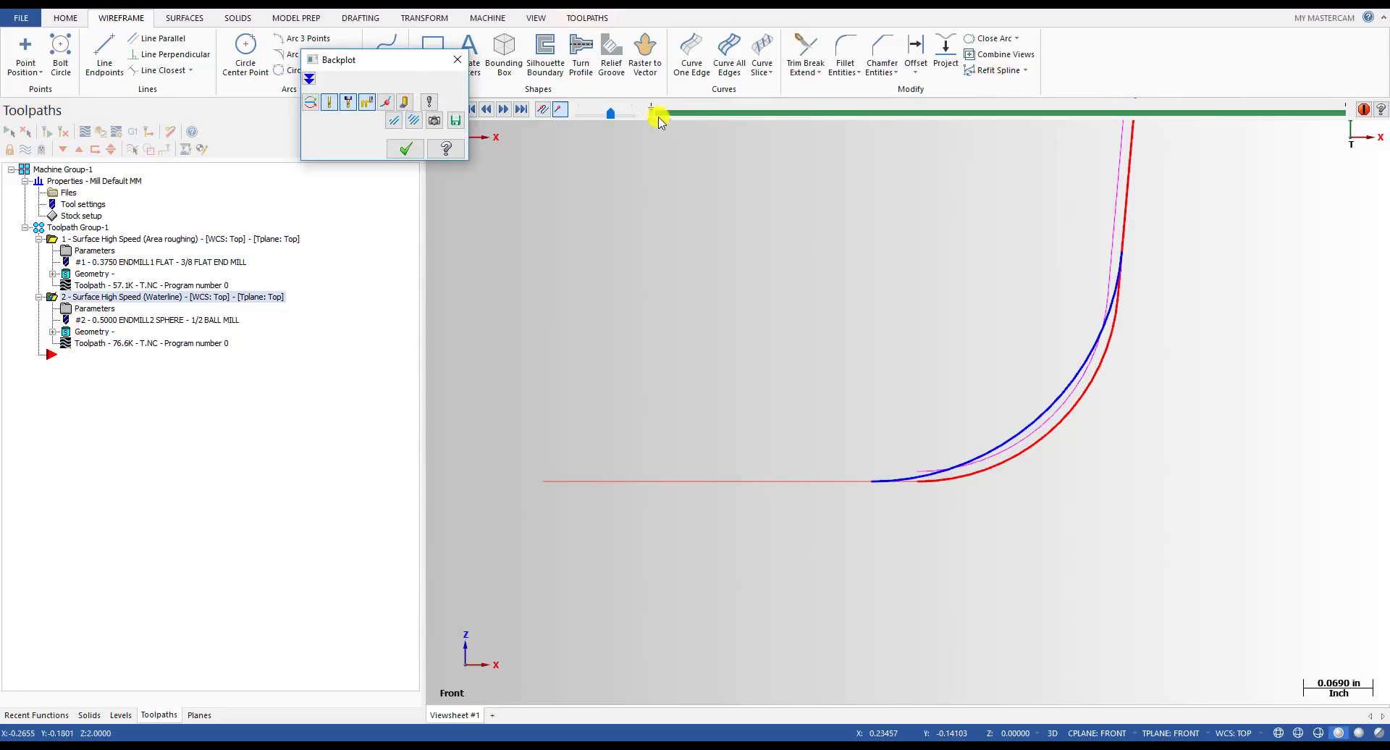
{"action": "left_click_drag", "start_coordinate": [654, 116], "coordinate": [1318, 136]}
{"action": "key", "text": "Escape"}
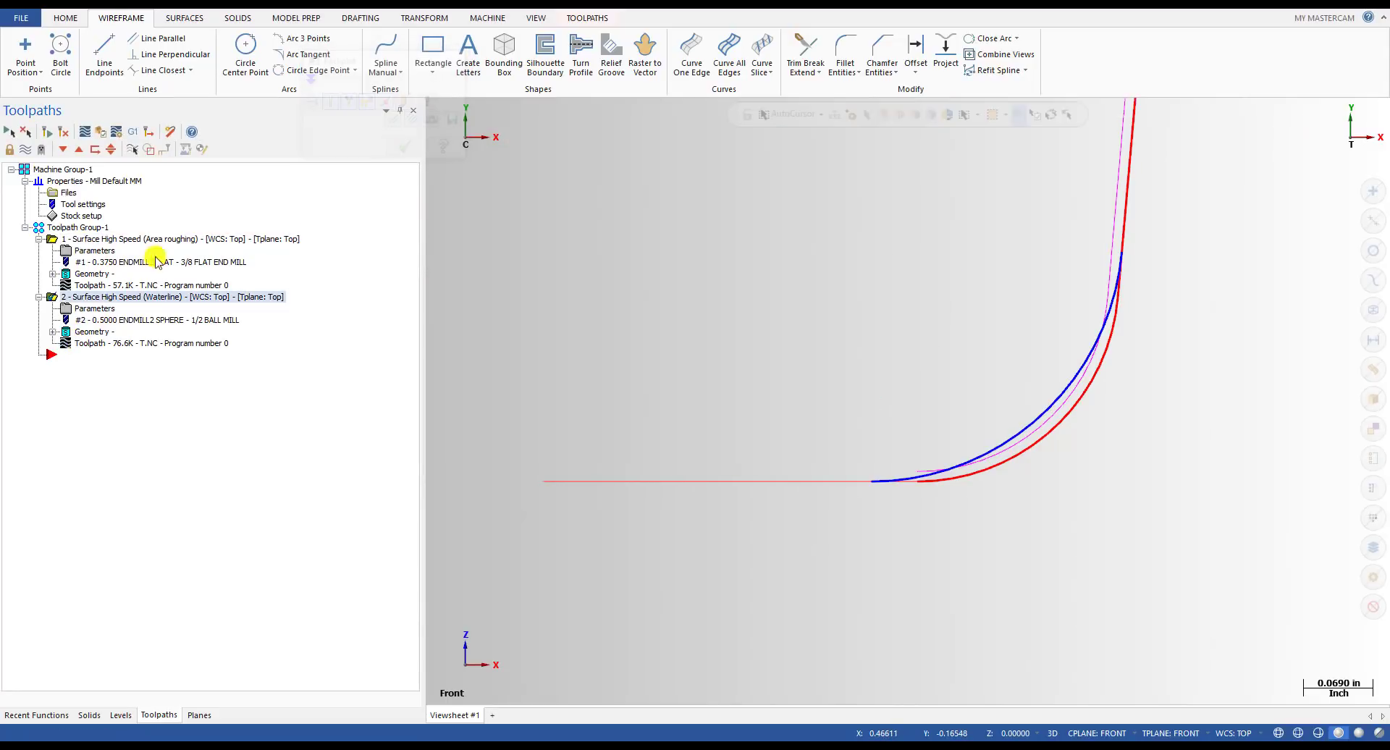
- Backplot the area roughing operation to a cut near the fillet, compare the tool corner with the blue arc, and close the backplot
{"action": "left_click", "coordinate": [111, 285]}
{"action": "key", "text": "alt+t"}
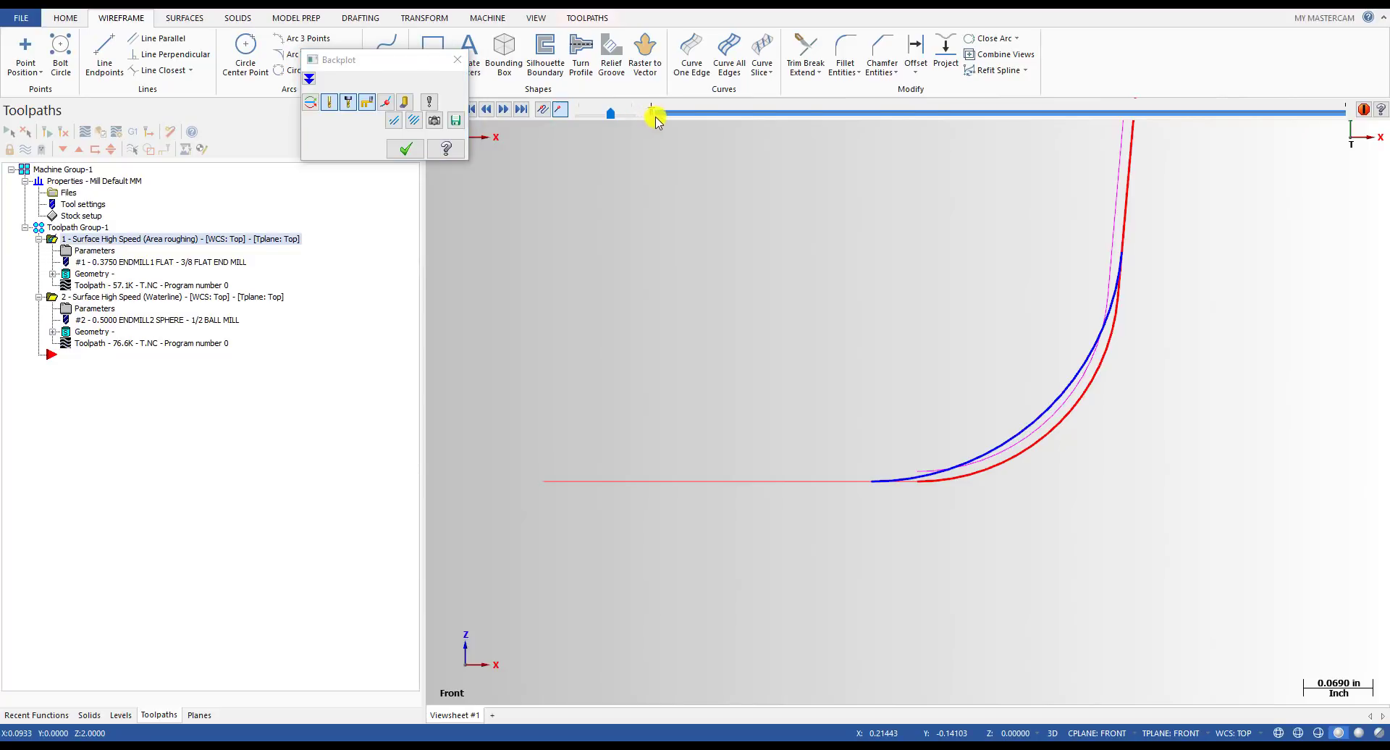
{"action": "left_click_drag", "start_coordinate": [654, 115], "coordinate": [1192, 143]}
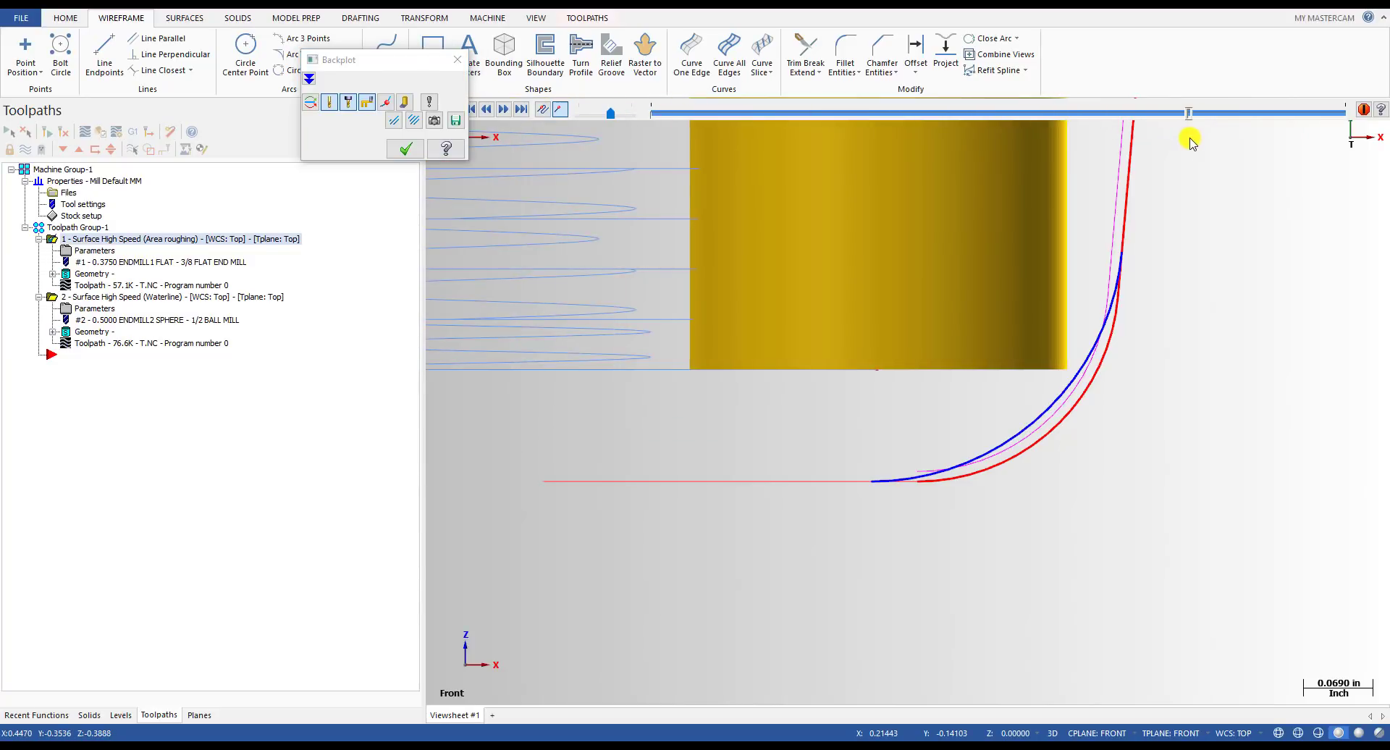
{"action": "scroll", "coordinate": [1072, 333], "scroll_direction": "up", "scroll_amount": 3}
{"action": "scroll", "coordinate": [1101, 376], "scroll_direction": "down", "scroll_amount": 4}
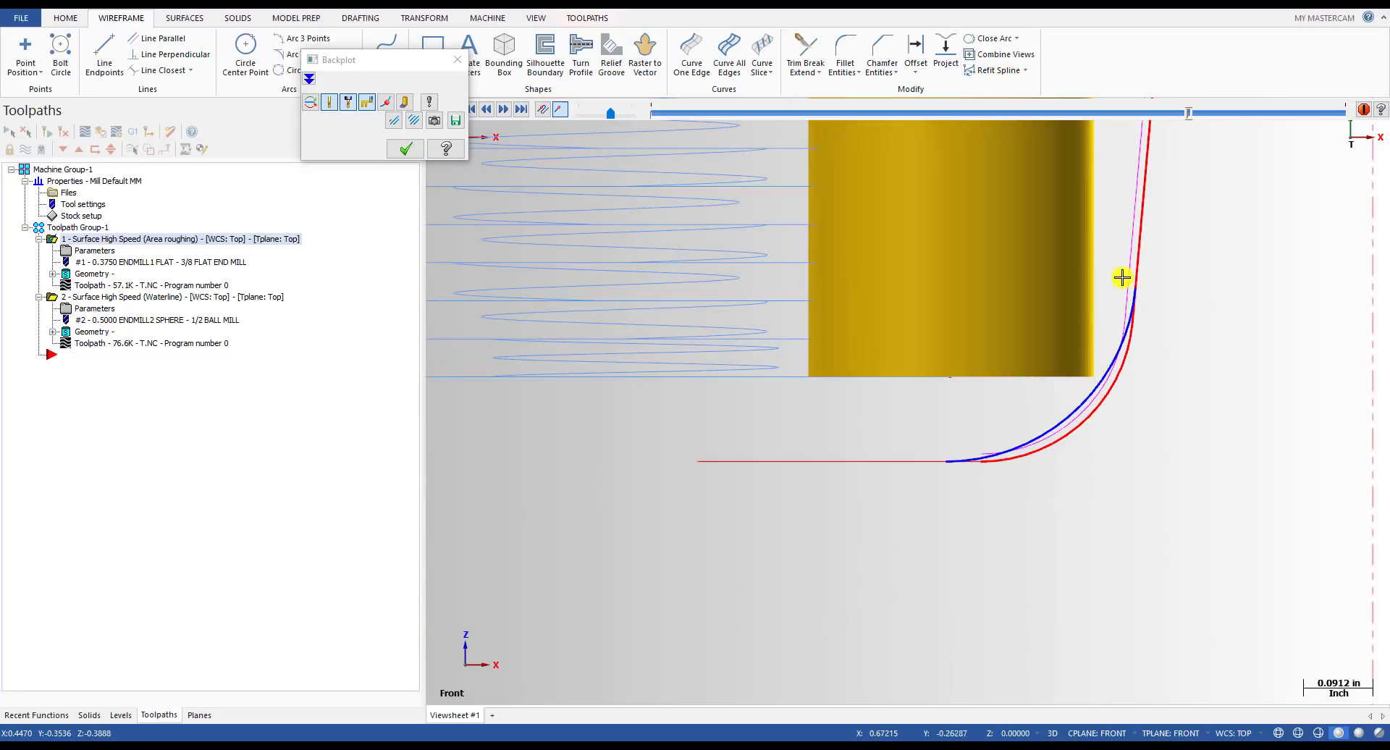
{"action": "key", "text": "Escape"}
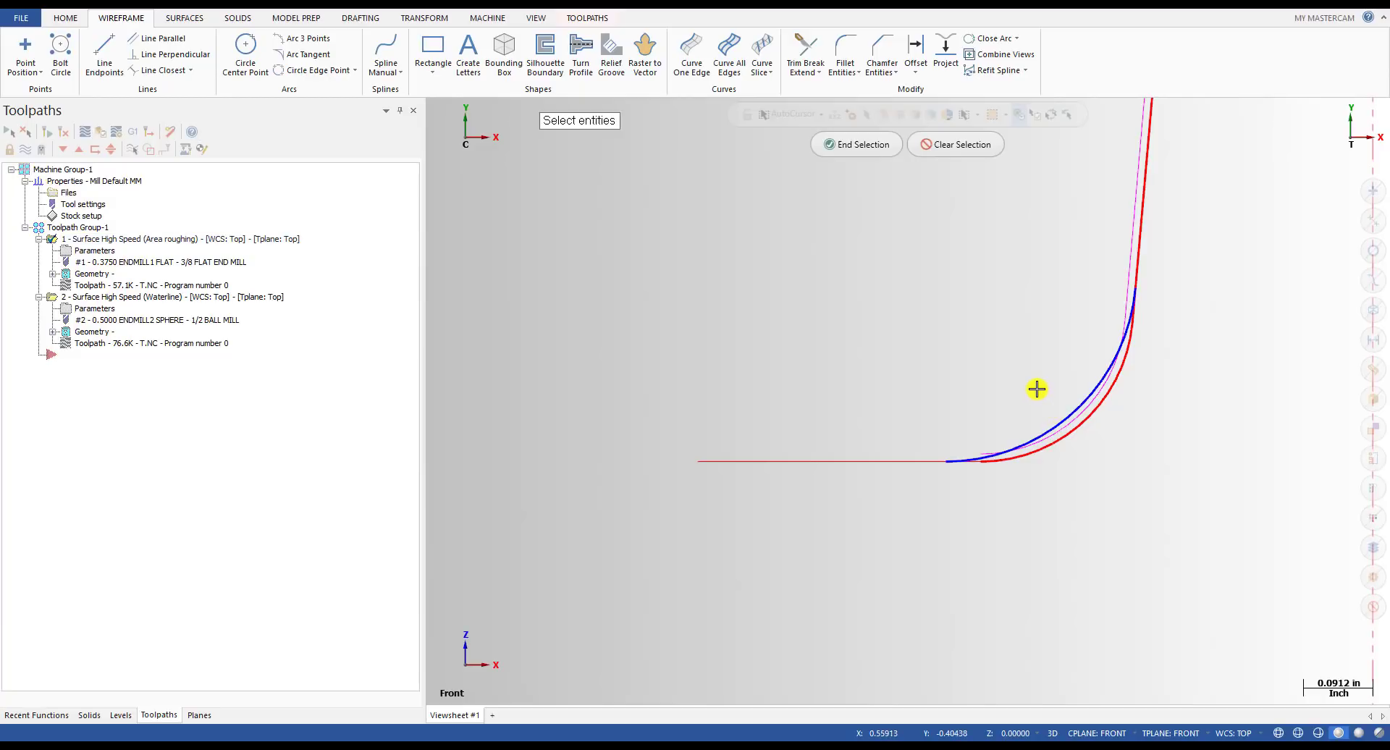
- Delete the blue fillet arc
{"action": "key", "text": "Escape"}
{"action": "left_click", "coordinate": [1084, 398]}
{"action": "key", "text": "Delete"}
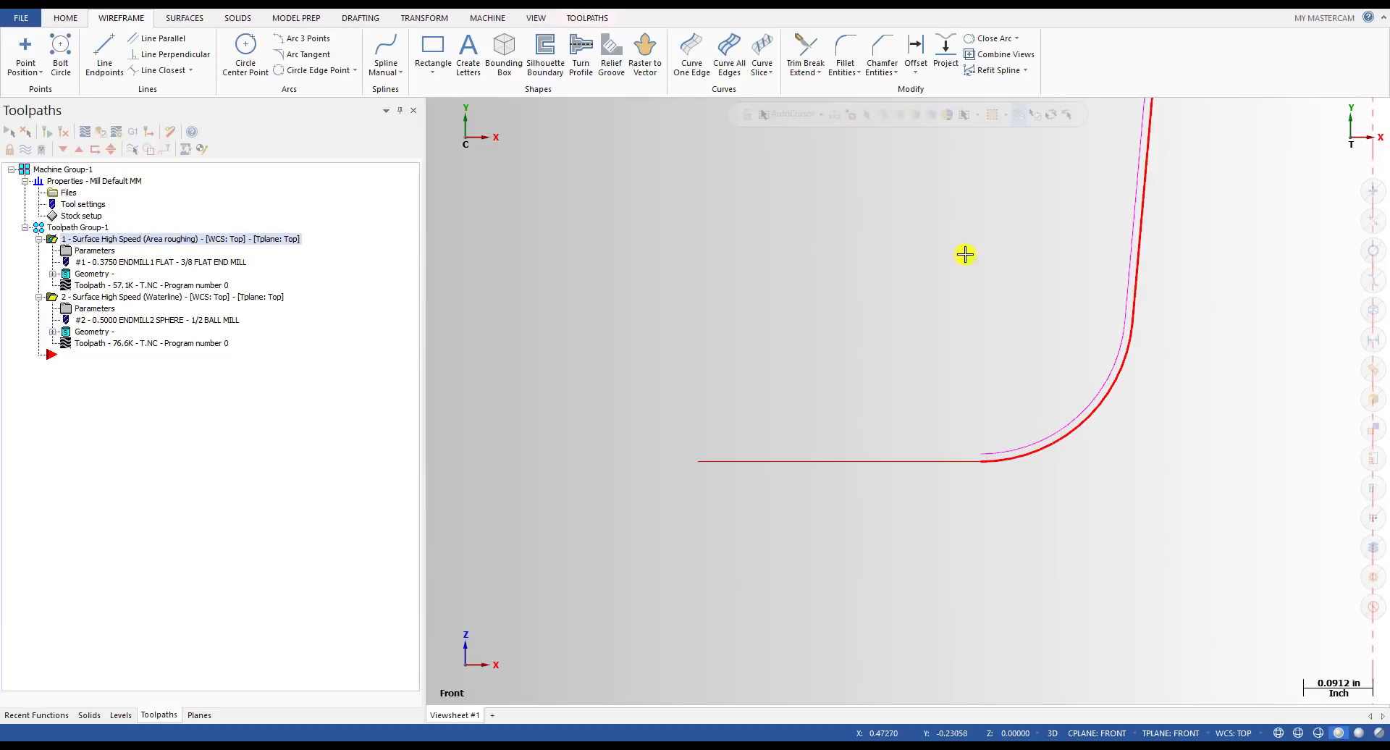
- Draw a horizontal two-endpoint line from the offset arc's lower end inward, just above and slightly past the floor line's inner end
{"action": "left_click", "coordinate": [105, 52]}
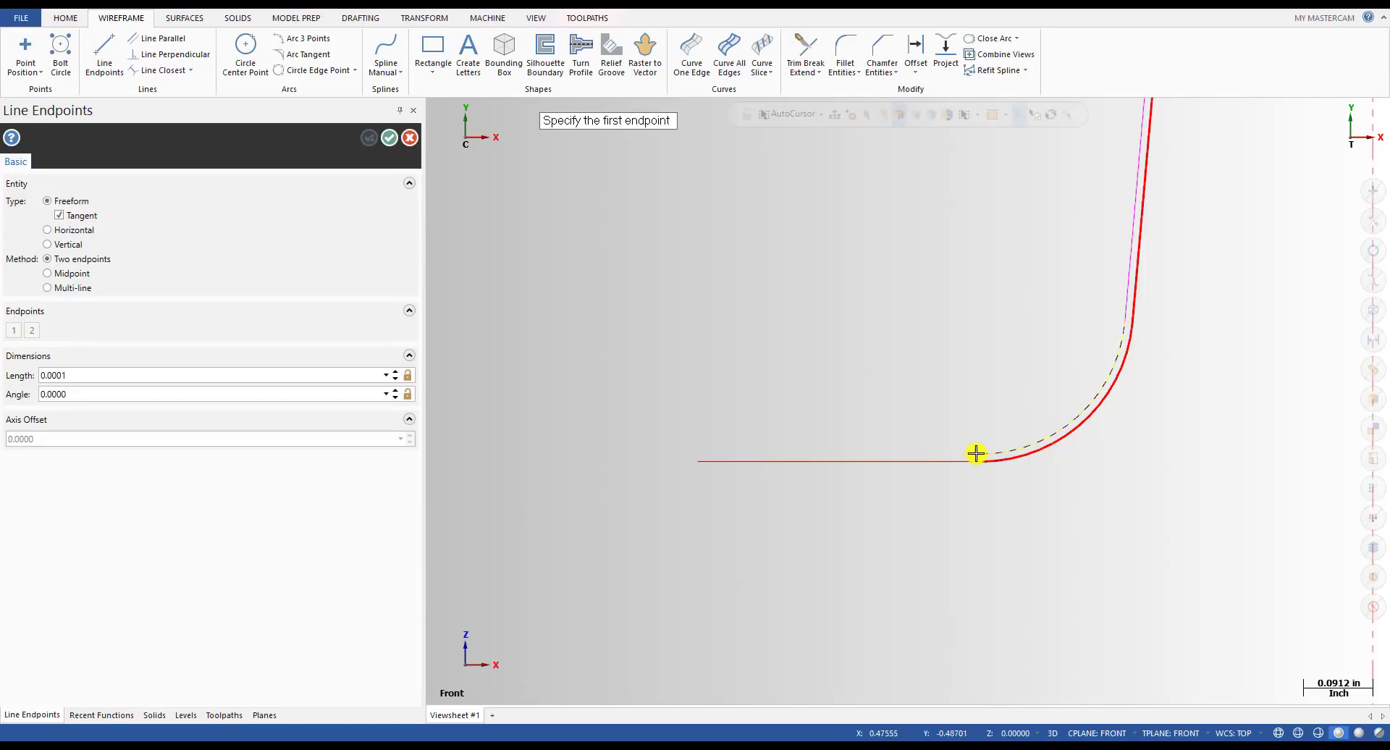
{"action": "left_click", "coordinate": [976, 453]}
{"action": "left_click", "coordinate": [662, 455]}
{"action": "key", "text": "Escape"}
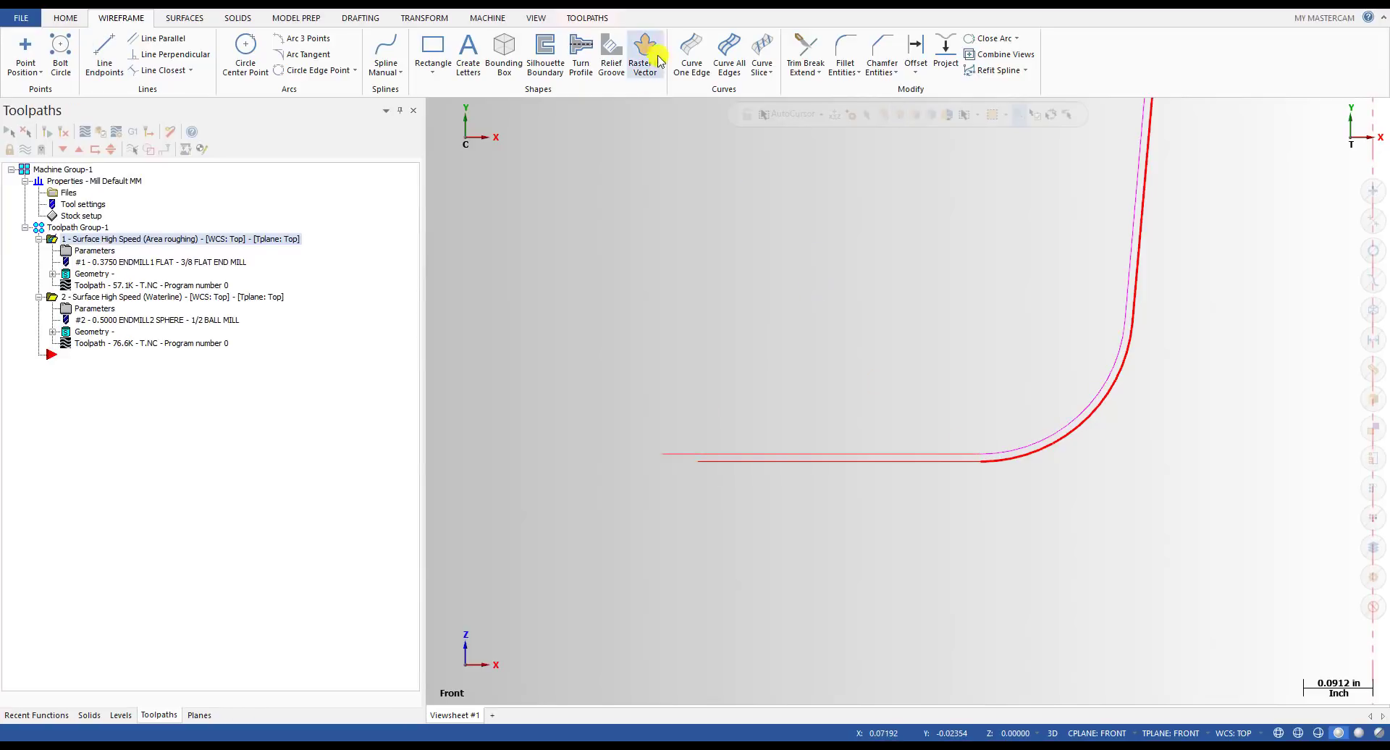
- Create a 0.25 radius fillet between the offset wall line and the new offset floor line, without trimming the entities
{"action": "left_click", "coordinate": [845, 51]}
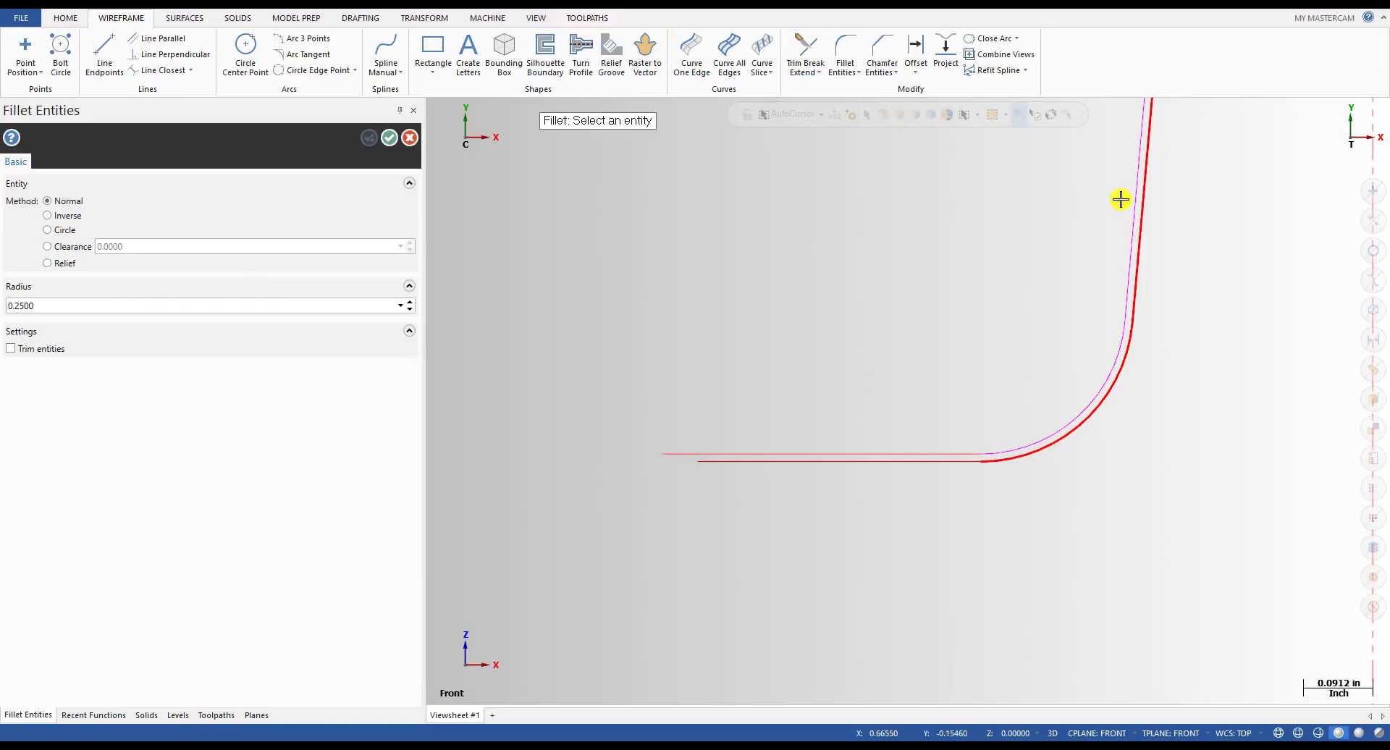
{"action": "left_click", "coordinate": [1124, 213]}
{"action": "left_click", "coordinate": [878, 455]}
{"action": "key", "text": "Escape"}
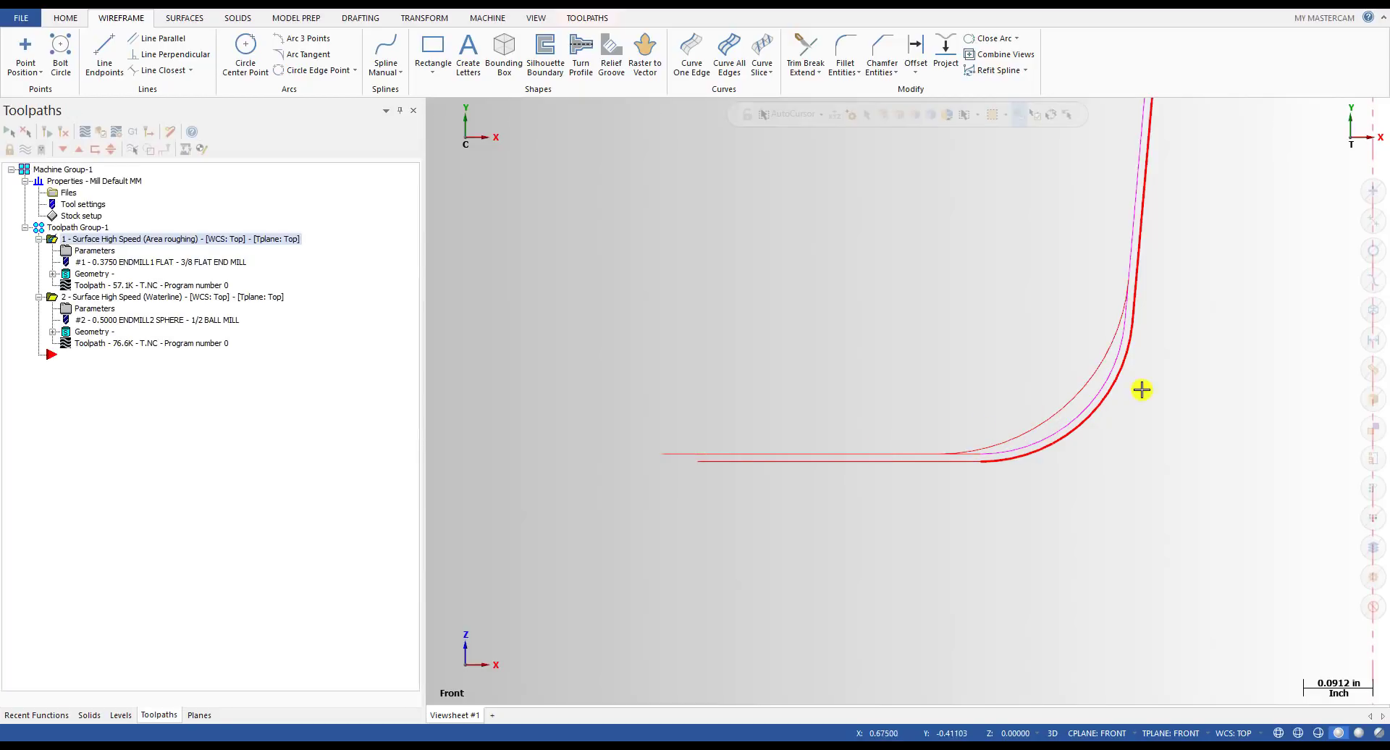
- Change the new fillet arc's colour to blue and give it a thicker line width
{"action": "right_click", "coordinate": [1079, 391]}
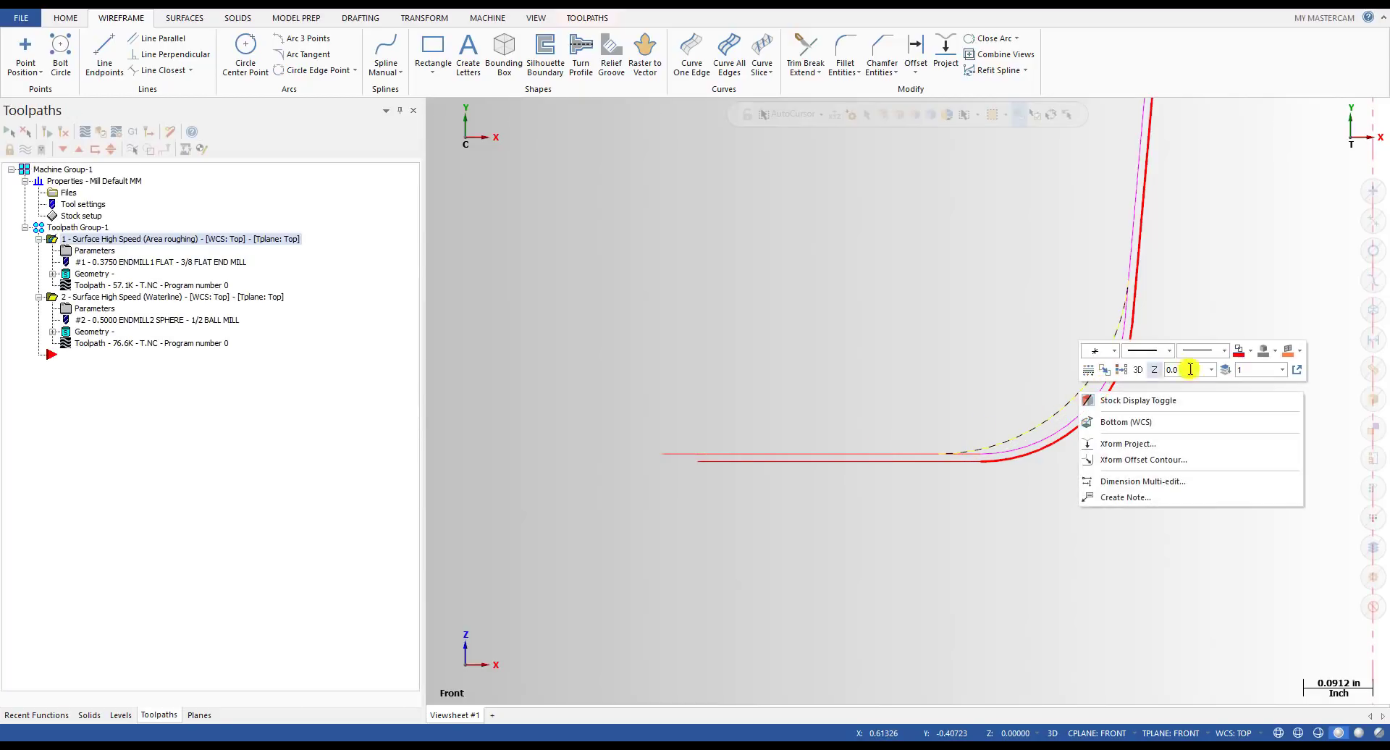
{"action": "left_click", "coordinate": [1245, 353]}
{"action": "left_click", "coordinate": [1336, 387]}
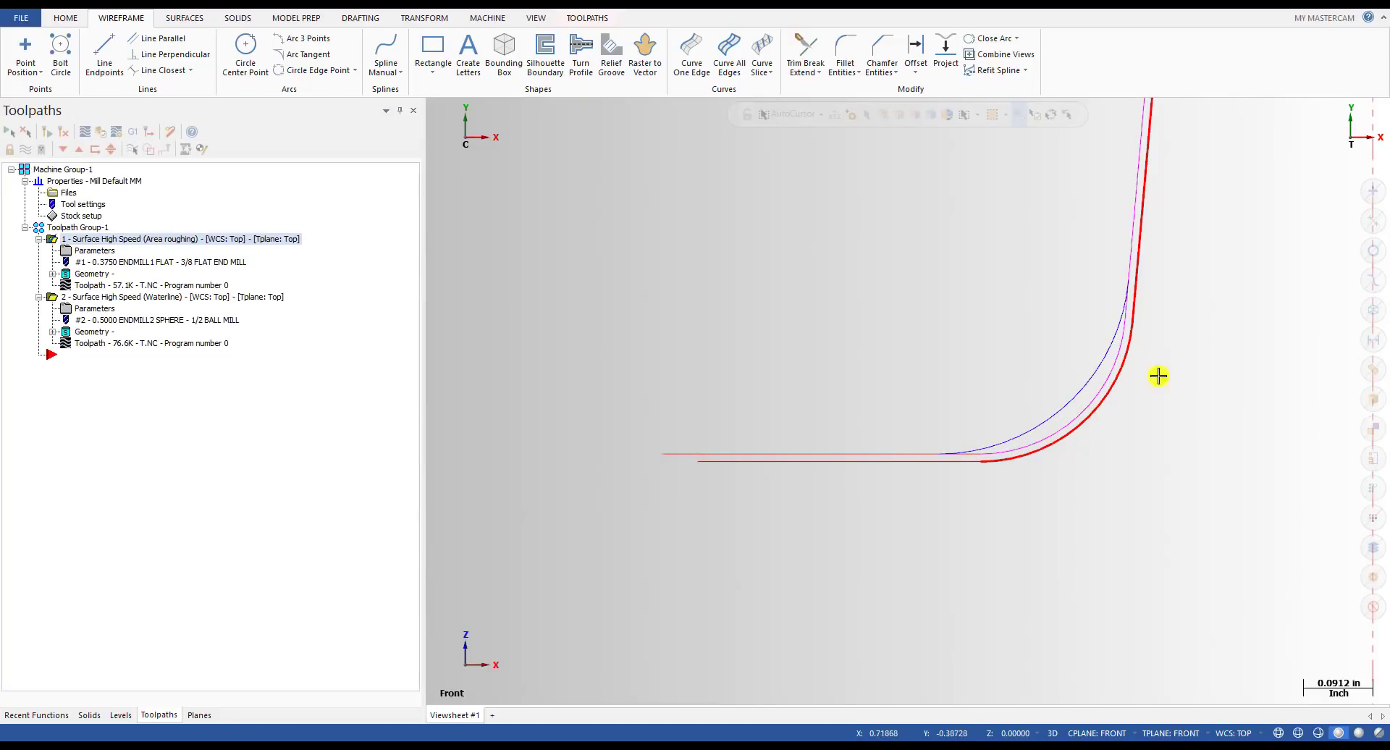
{"action": "right_click", "coordinate": [1077, 390]}
{"action": "left_click", "coordinate": [1221, 356]}
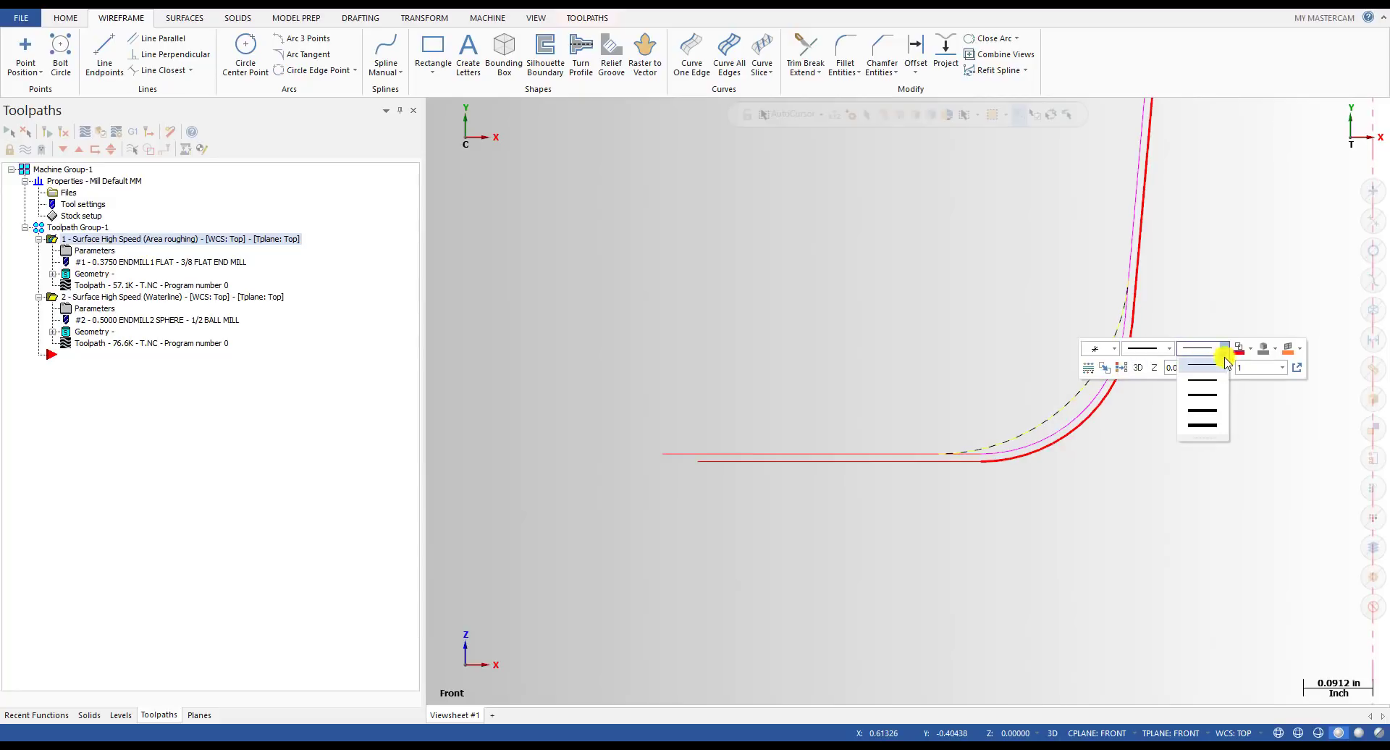
{"action": "left_click", "coordinate": [1203, 394]}
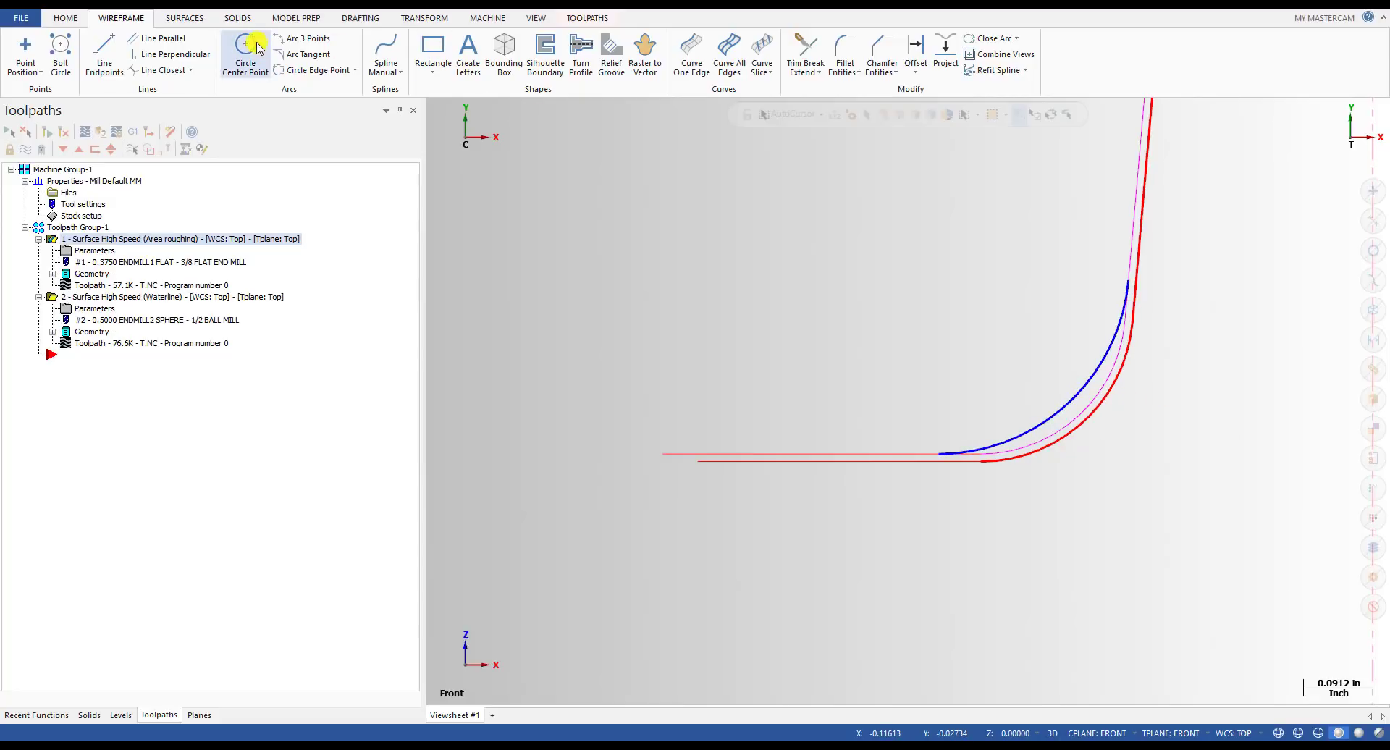
- Analyze the blue arc's properties to check its radius, and close the report
{"action": "key", "text": "F4"}
{"action": "left_click", "coordinate": [1044, 428]}
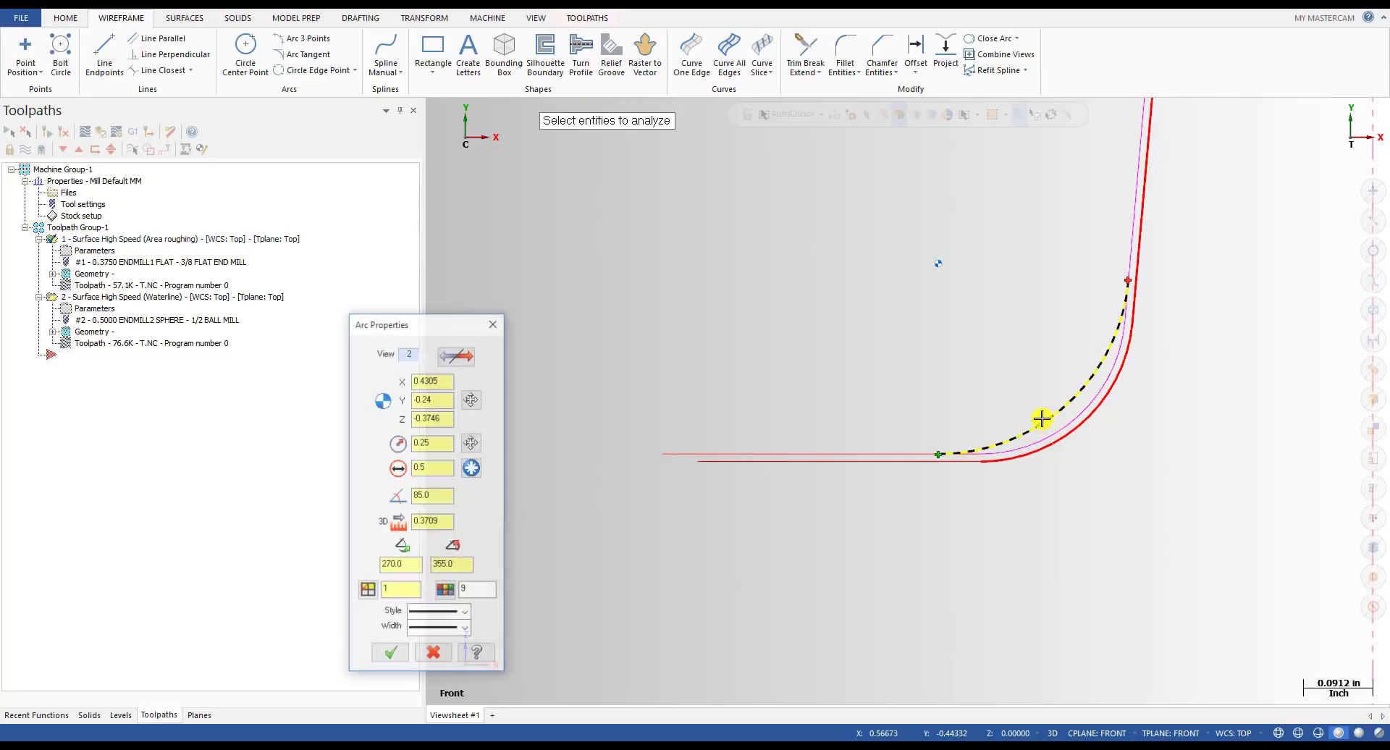
{"action": "left_click", "coordinate": [494, 323]}
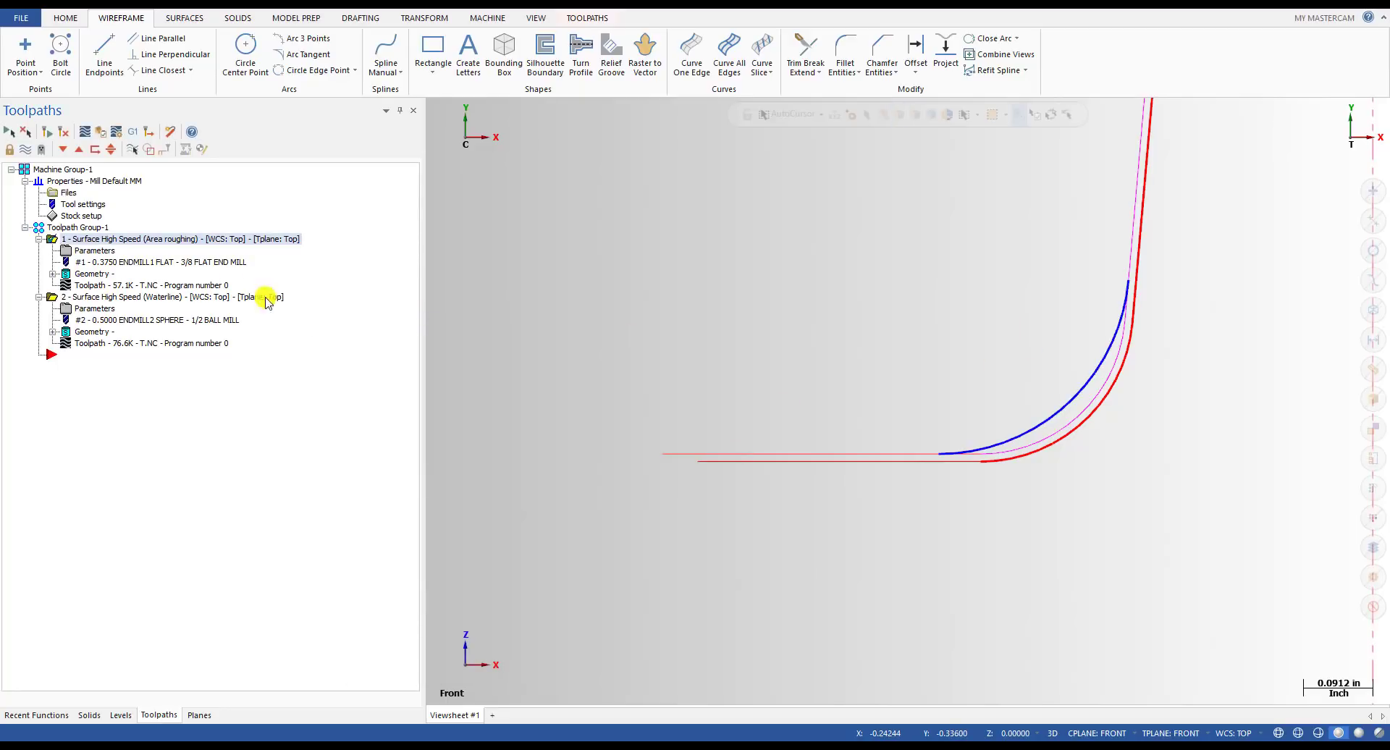
- Backplot the area roughing operation to a cut in the fillet and examine where the tool corner meets the blue arc
{"action": "double_click", "coordinate": [68, 285]}
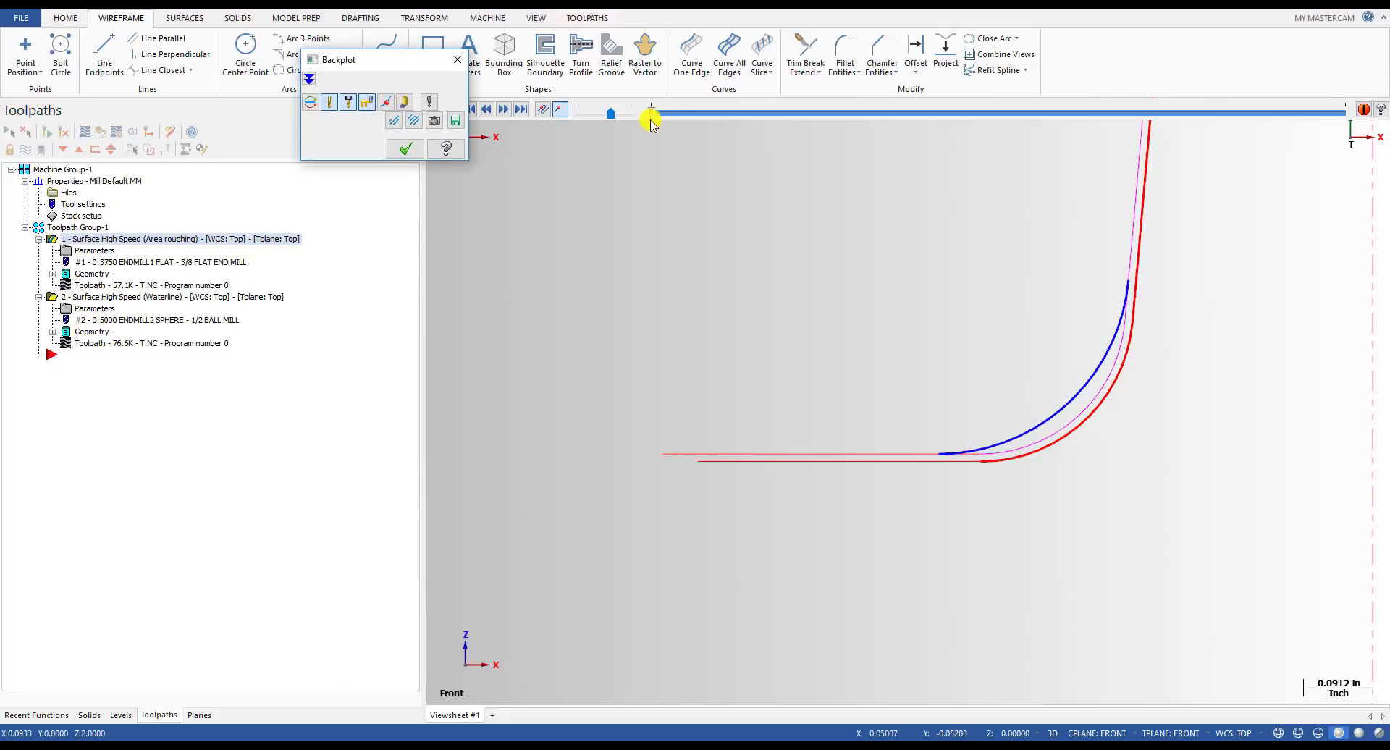
{"action": "left_click_drag", "start_coordinate": [650, 114], "coordinate": [1193, 142]}
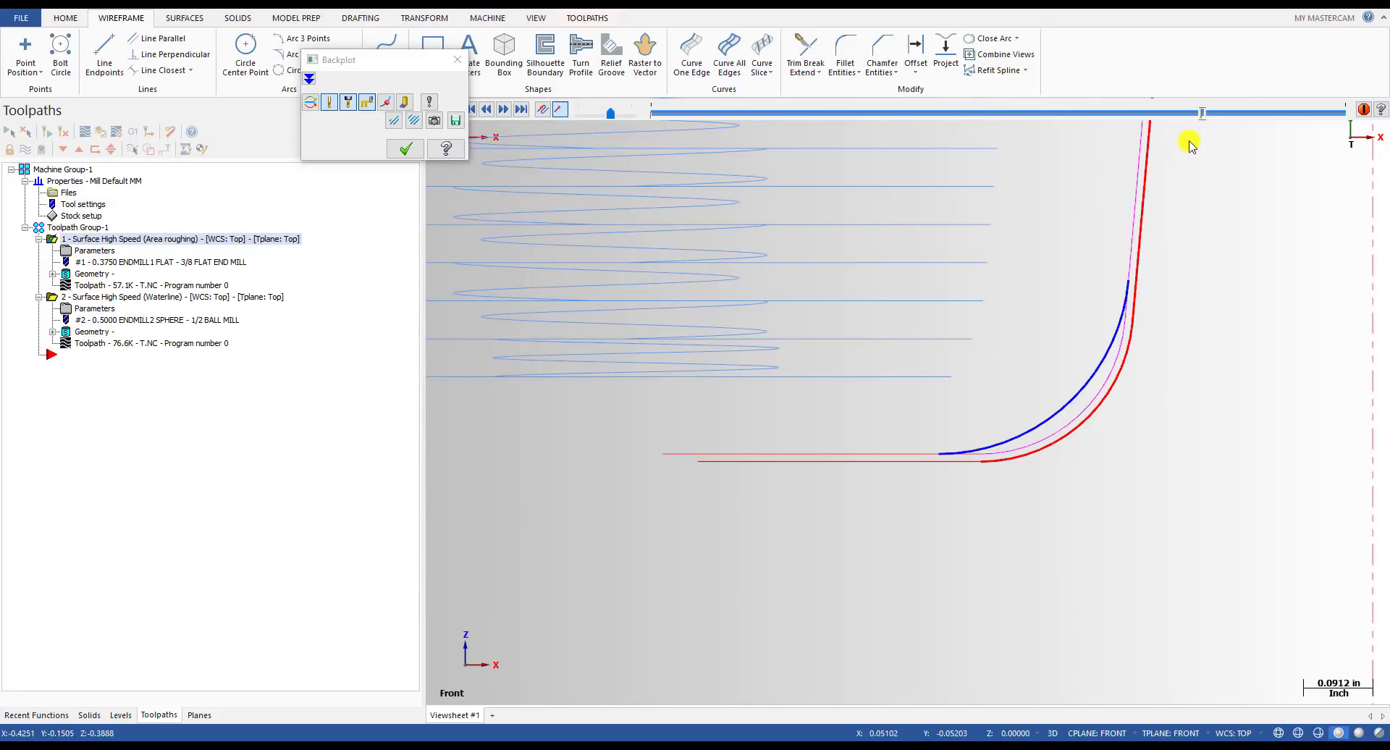
{"action": "scroll", "coordinate": [1115, 319], "scroll_direction": "up", "scroll_amount": 3}
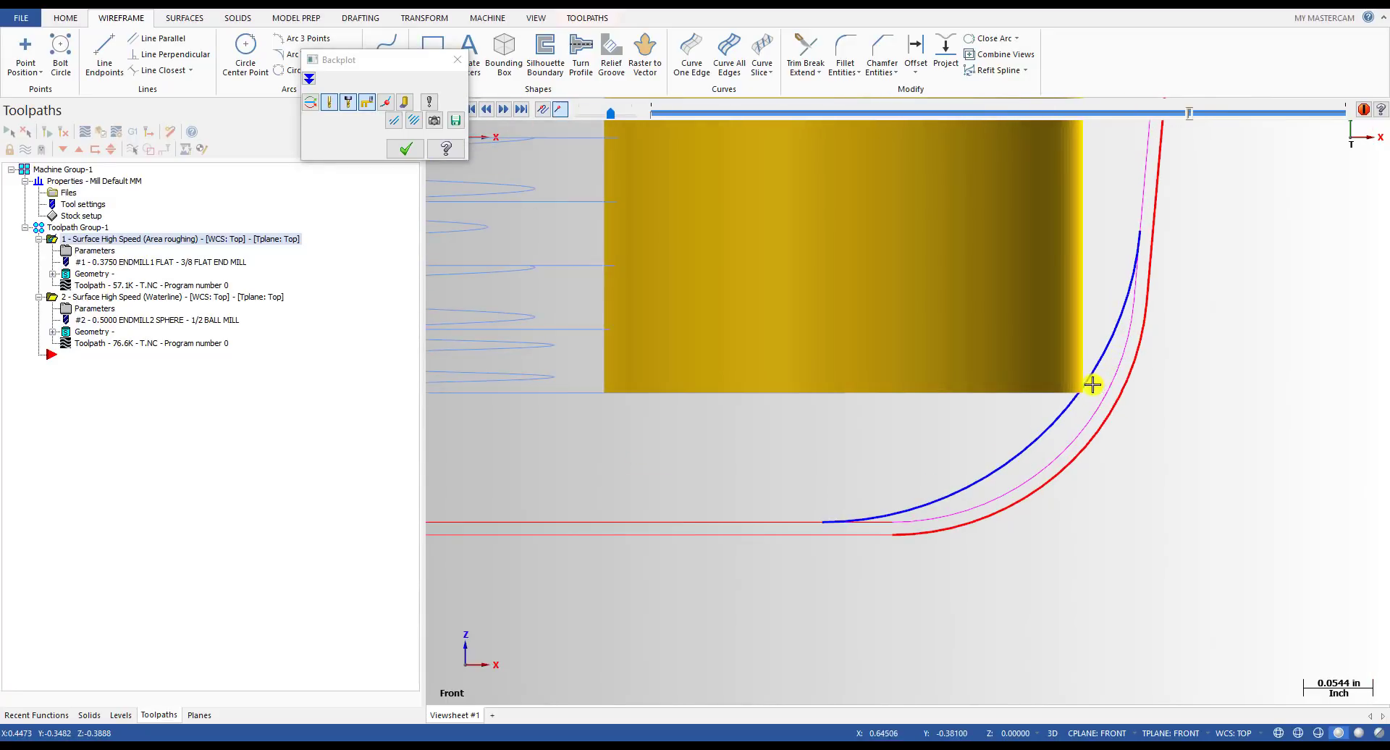
{"action": "scroll", "coordinate": [901, 516], "scroll_direction": "down", "scroll_amount": 5}
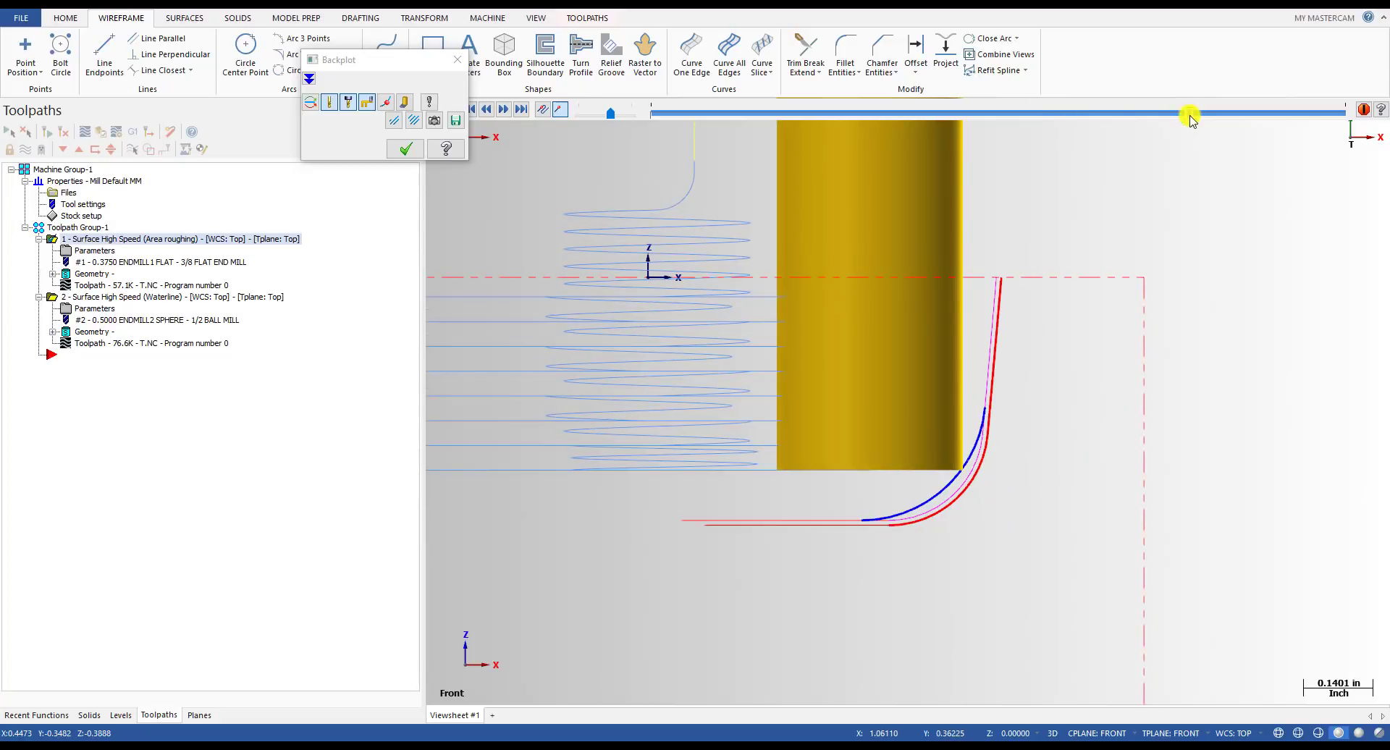
- Advance the backplot to the next lower roughing cut, examine the tool corner against the blue arc, and close the backplot
{"action": "left_click_drag", "start_coordinate": [1190, 114], "coordinate": [1247, 127]}
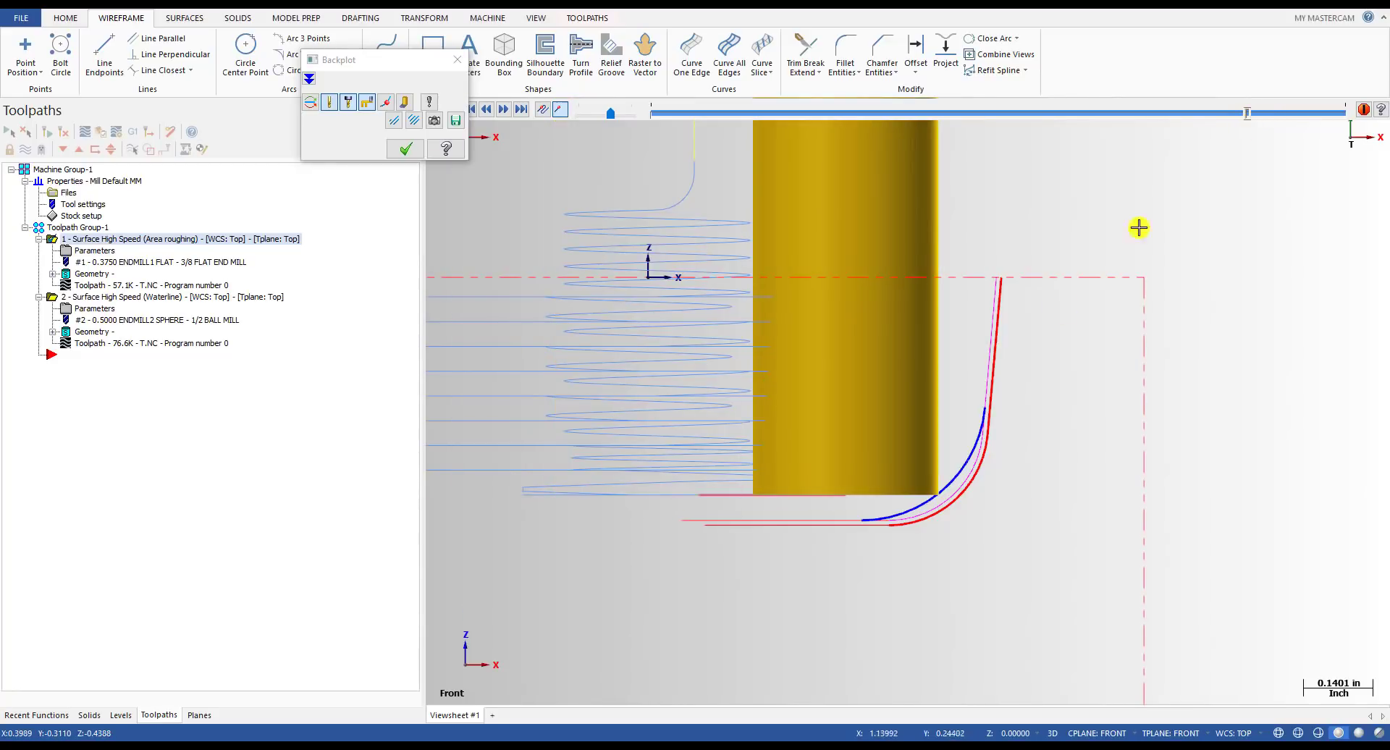
{"action": "scroll", "coordinate": [966, 463], "scroll_direction": "up", "scroll_amount": 6}
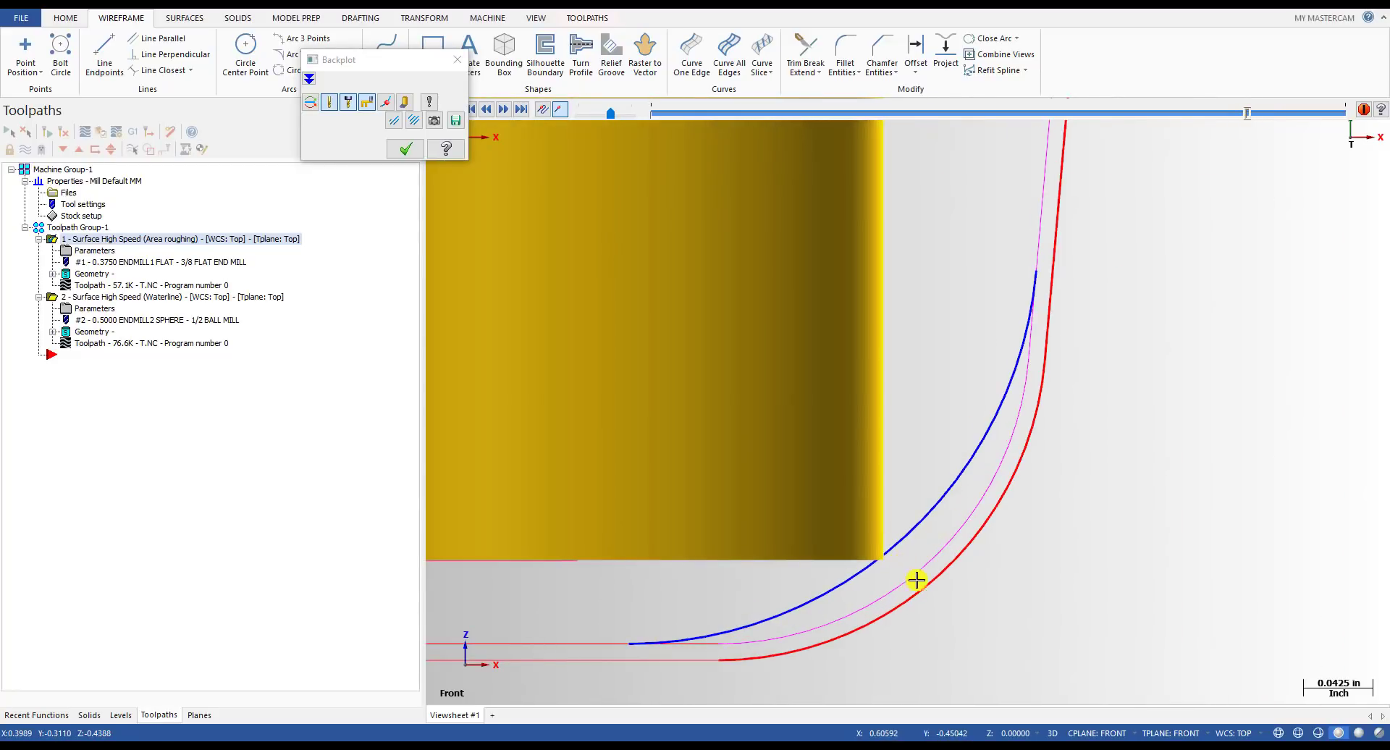
{"action": "scroll", "coordinate": [915, 553], "scroll_direction": "down", "scroll_amount": 5}
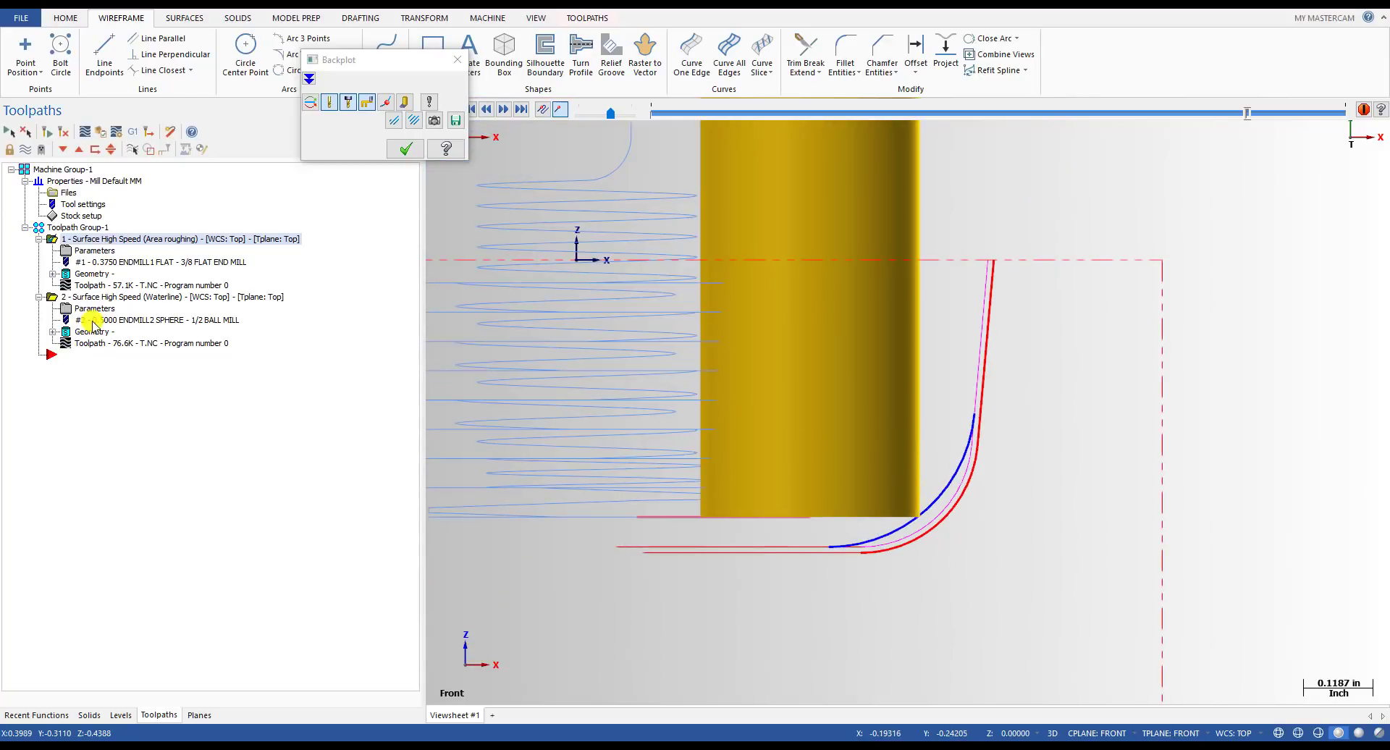
{"action": "scroll", "coordinate": [923, 425], "scroll_direction": "down", "scroll_amount": 2}
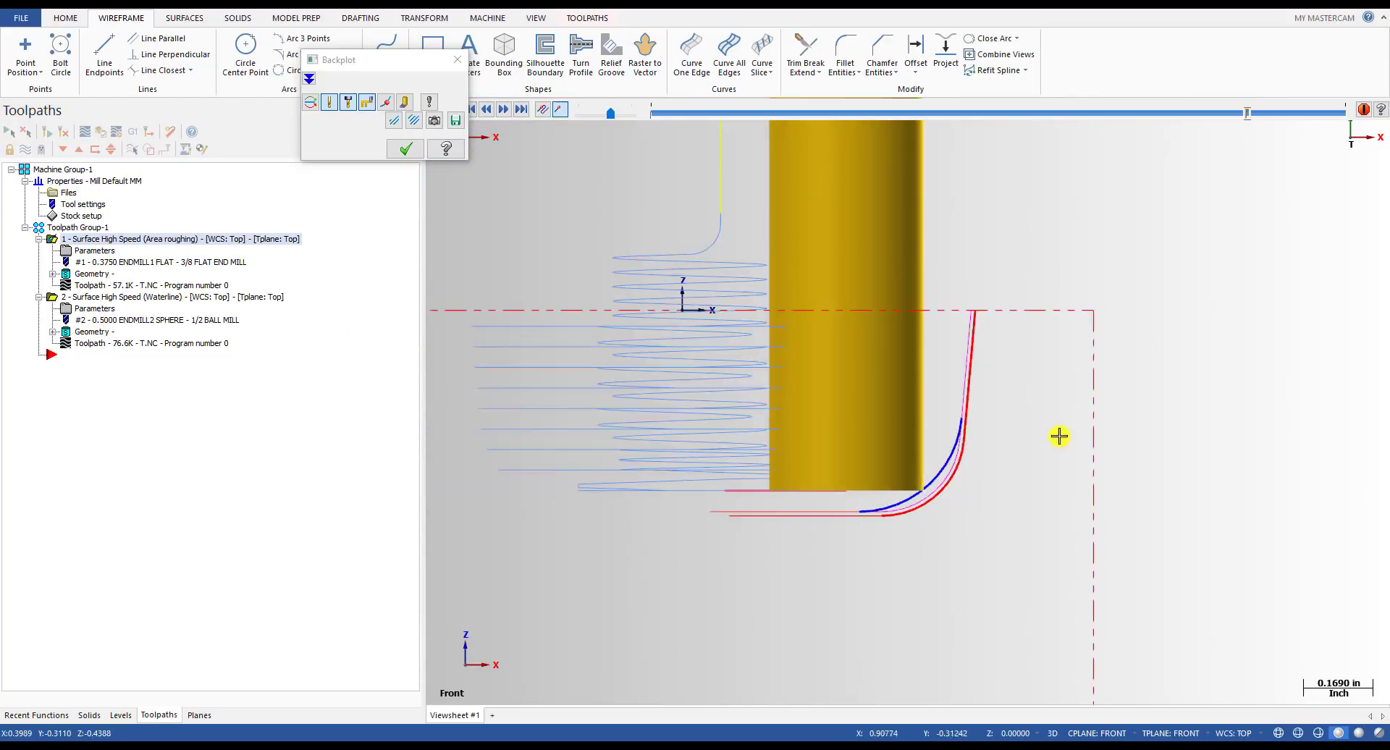
{"action": "scroll", "coordinate": [1057, 437], "scroll_direction": "down", "scroll_amount": 2}
{"action": "scroll", "coordinate": [981, 480], "scroll_direction": "up", "scroll_amount": 5}
{"action": "scroll", "coordinate": [1009, 425], "scroll_direction": "down", "scroll_amount": 1}
{"action": "scroll", "coordinate": [1009, 425], "scroll_direction": "down", "scroll_amount": 5}
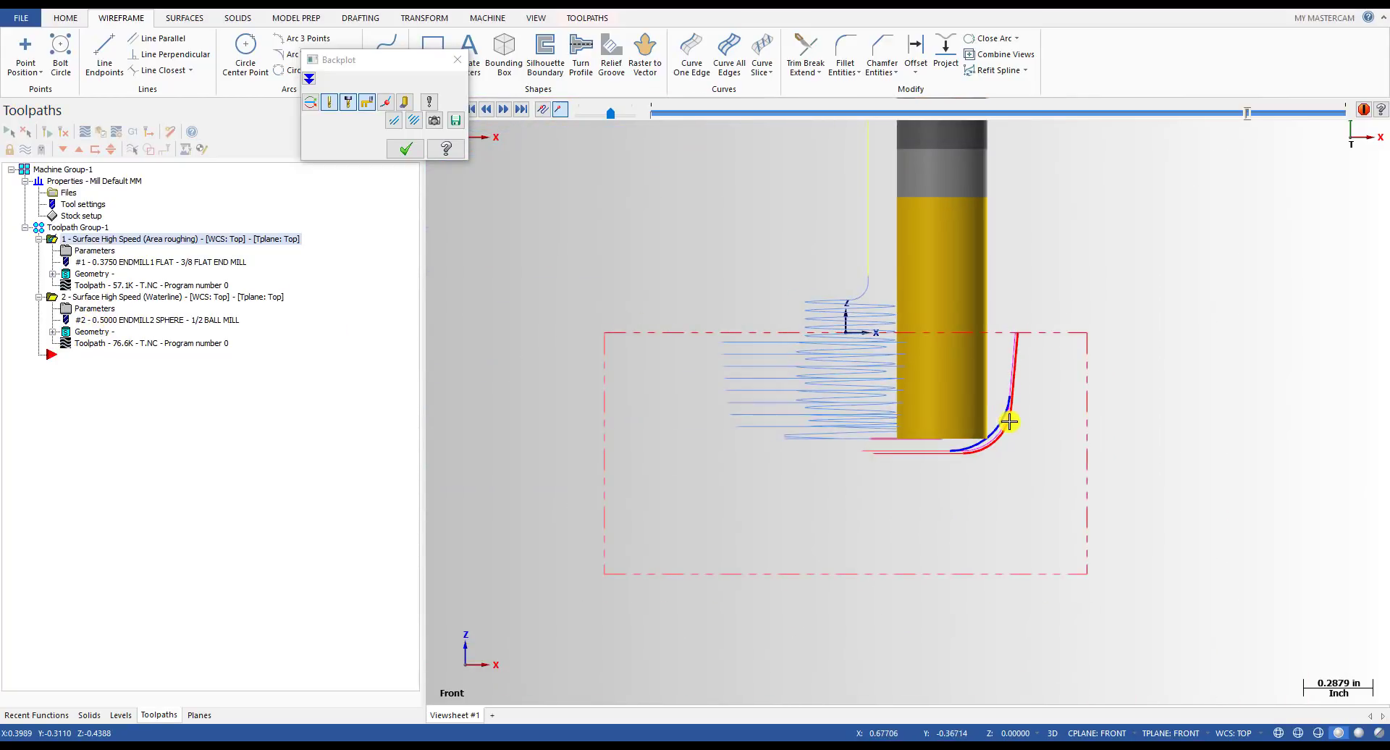
{"action": "left_click", "coordinate": [405, 149]}
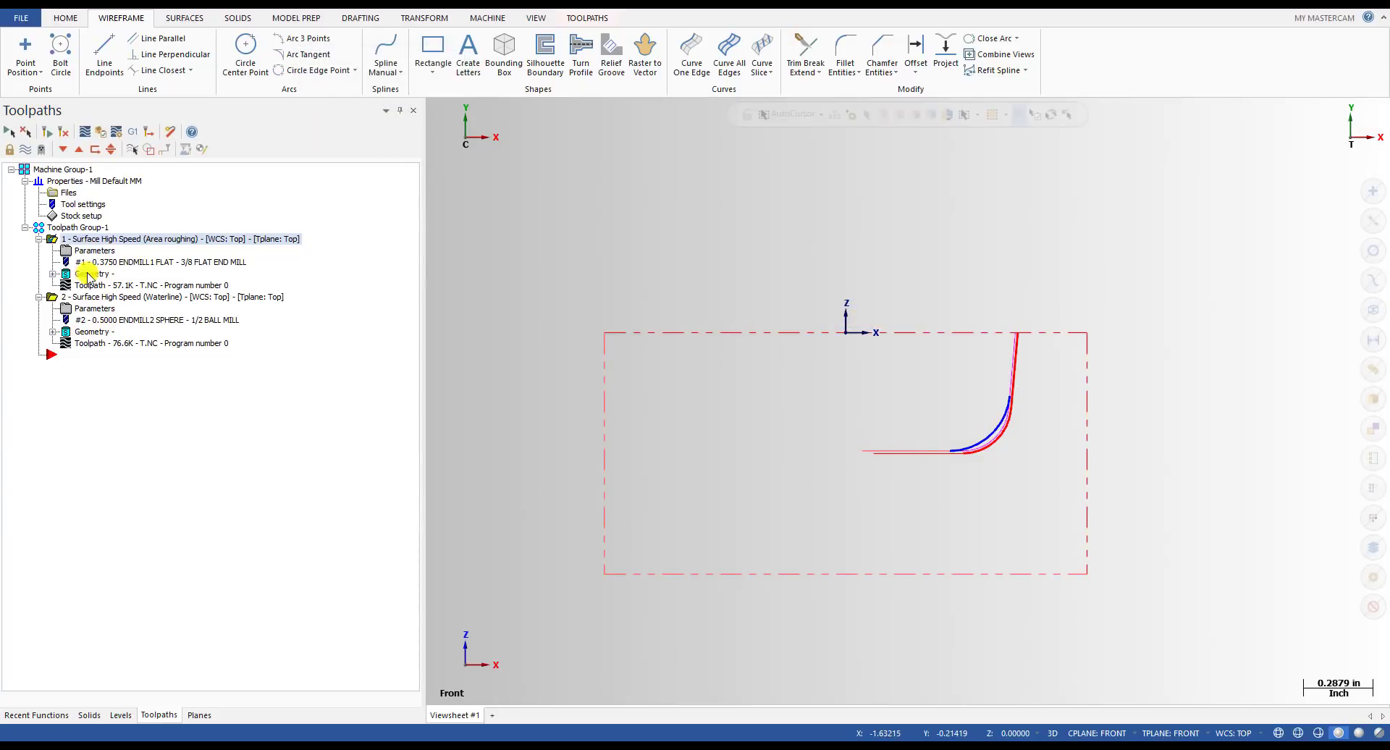
- Review the area roughing operation's toolpath fillet settings, close them without changes, and select the waterline operation
{"action": "left_click", "coordinate": [100, 251]}
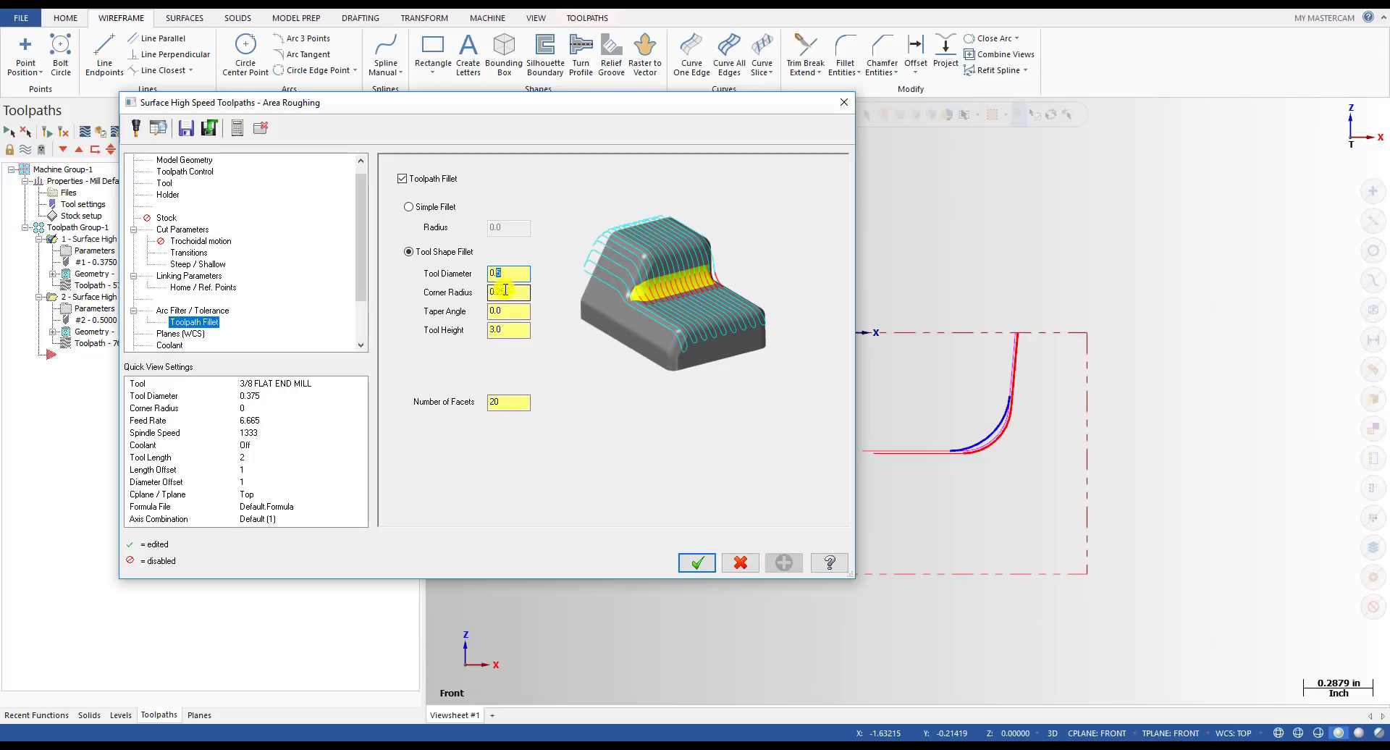
{"action": "key", "text": "Escape"}
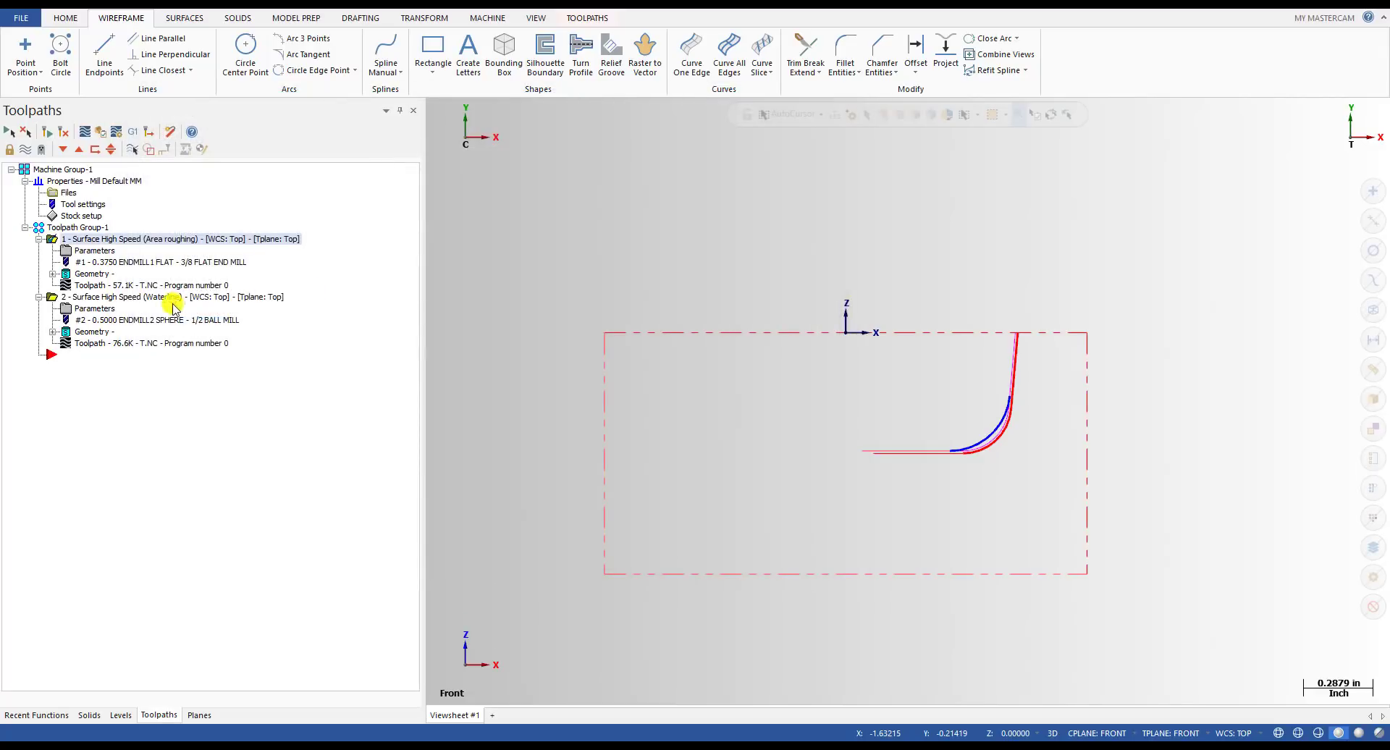
{"action": "left_click", "coordinate": [135, 298]}
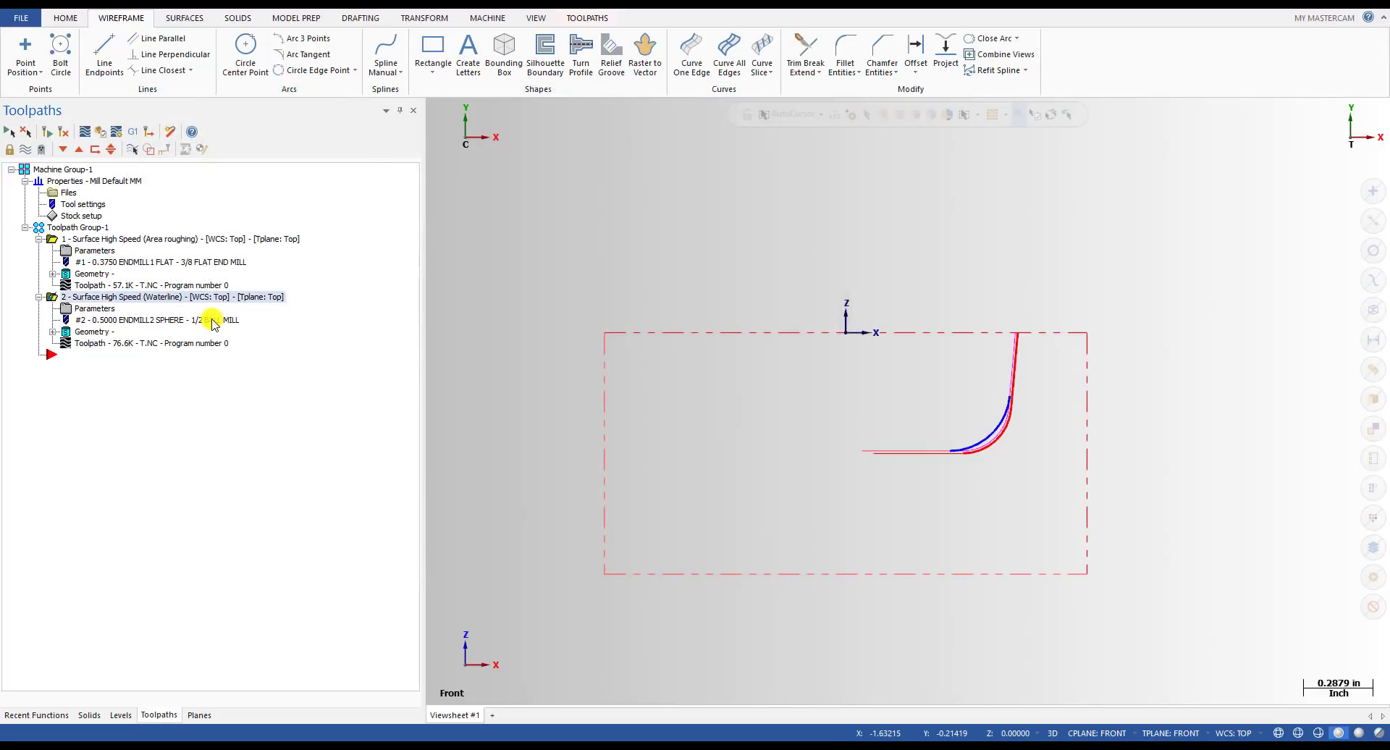
- Set the area roughing toolpath fillet's corner radius to 0.2, accept the parameters, and regenerate the toolpath
{"action": "left_click", "coordinate": [105, 251]}
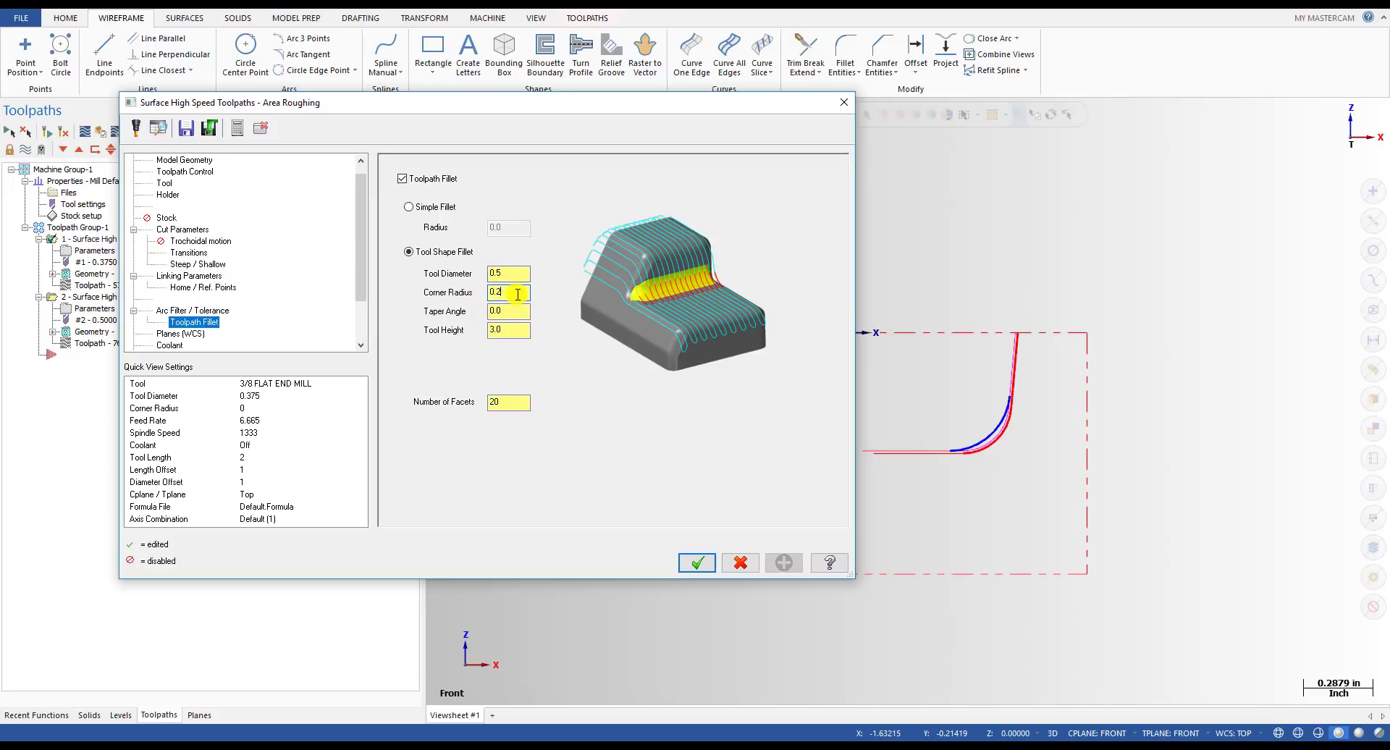
{"action": "left_click", "coordinate": [697, 562]}
{"action": "left_click", "coordinate": [46, 133]}
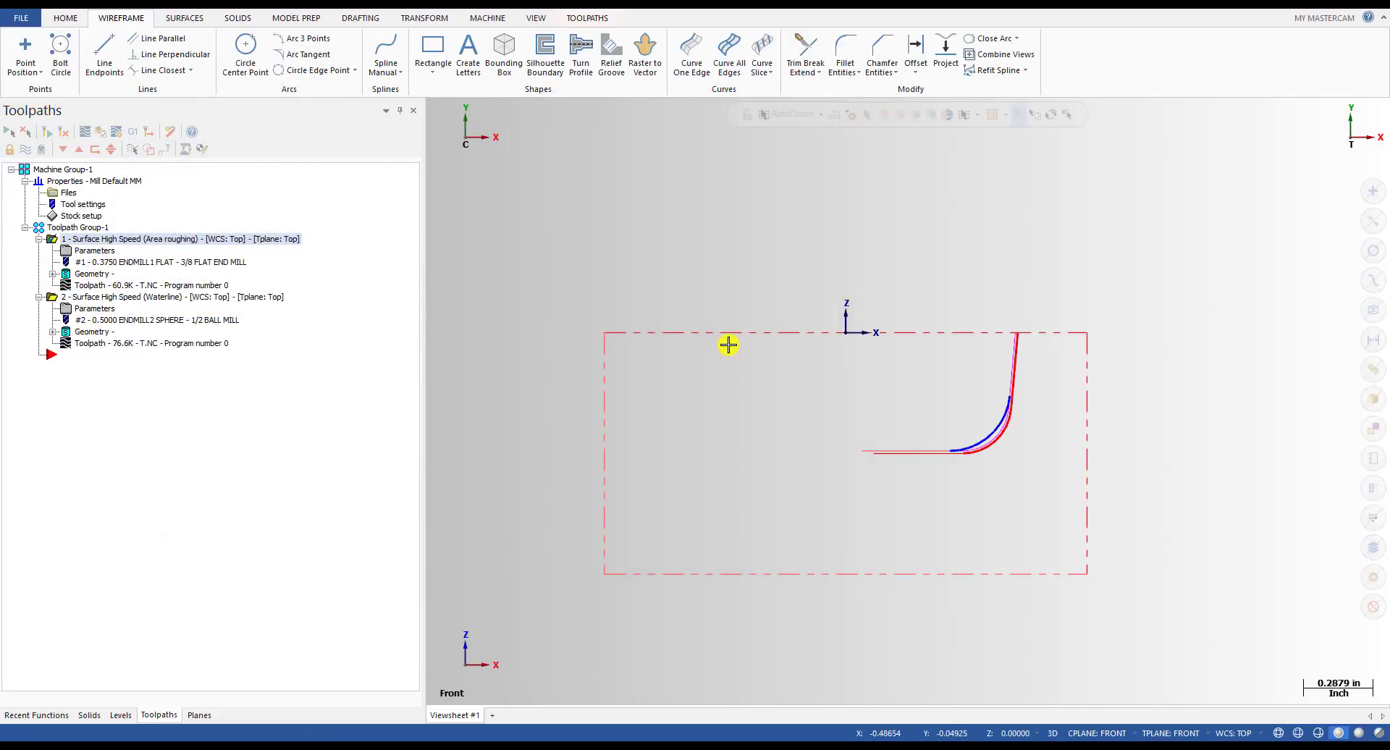
- Verify both toolpaths in the group on solid stock, running the simulation through area roughing to the operation change
{"action": "mouse_move", "coordinate": [728, 345]}
{"action": "middle_mouse_down"}
{"action": "mouse_move", "coordinate": [760, 345]}
{"action": "mouse_move", "coordinate": [832, 416]}
{"action": "mouse_move", "coordinate": [901, 521]}
{"action": "middle_mouse_up"}
{"action": "left_click", "coordinate": [76, 228]}
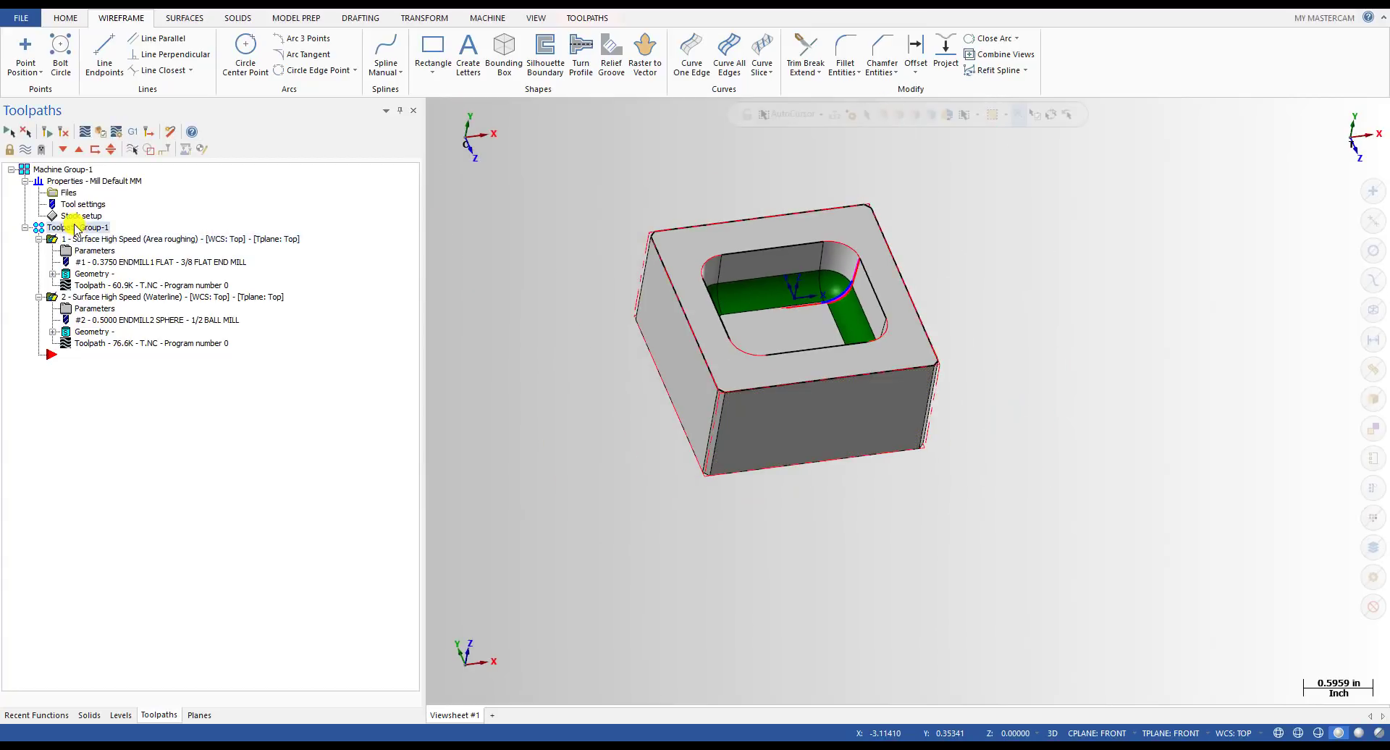
{"action": "left_click", "coordinate": [103, 132]}
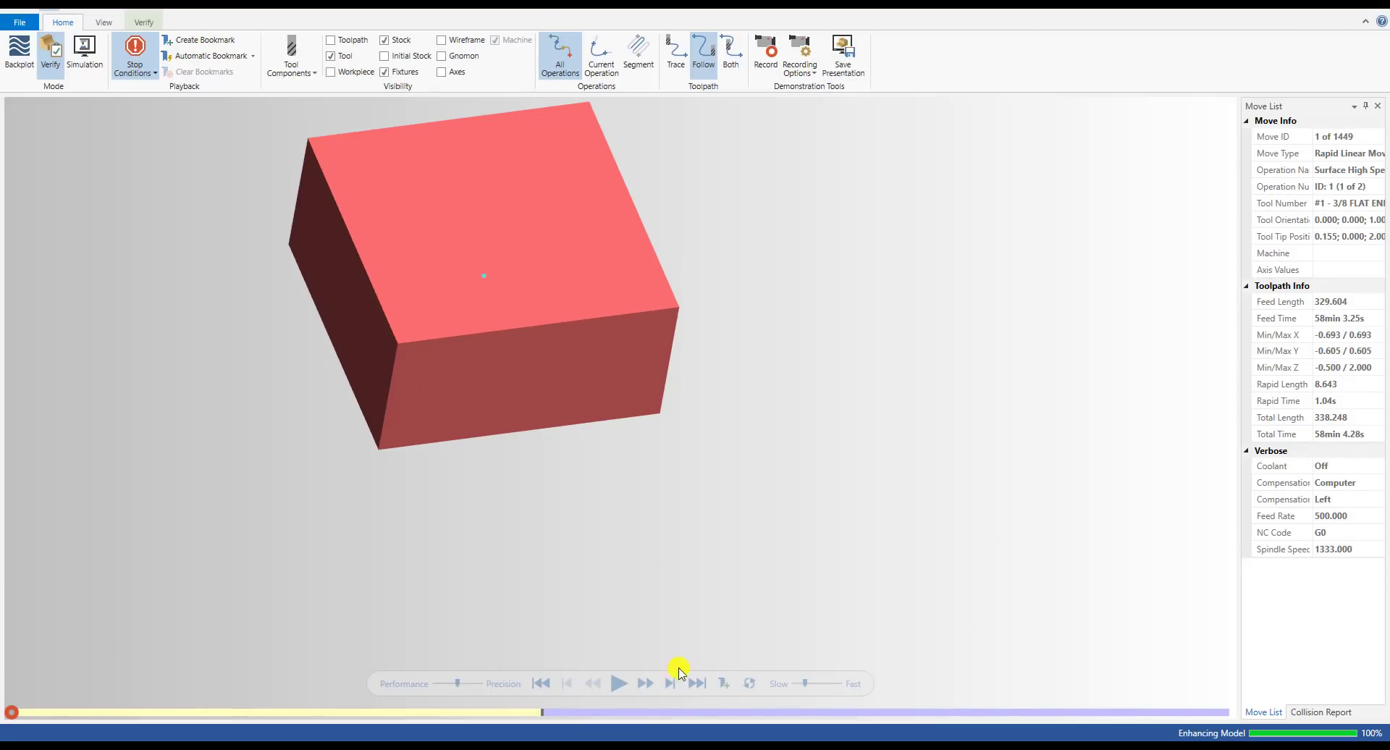
{"action": "key", "text": "r"}
{"action": "scroll", "coordinate": [530, 400], "scroll_direction": "down", "scroll_amount": 2}
{"action": "middle_click_drag", "start_coordinate": [504, 297], "coordinate": [506, 314]}
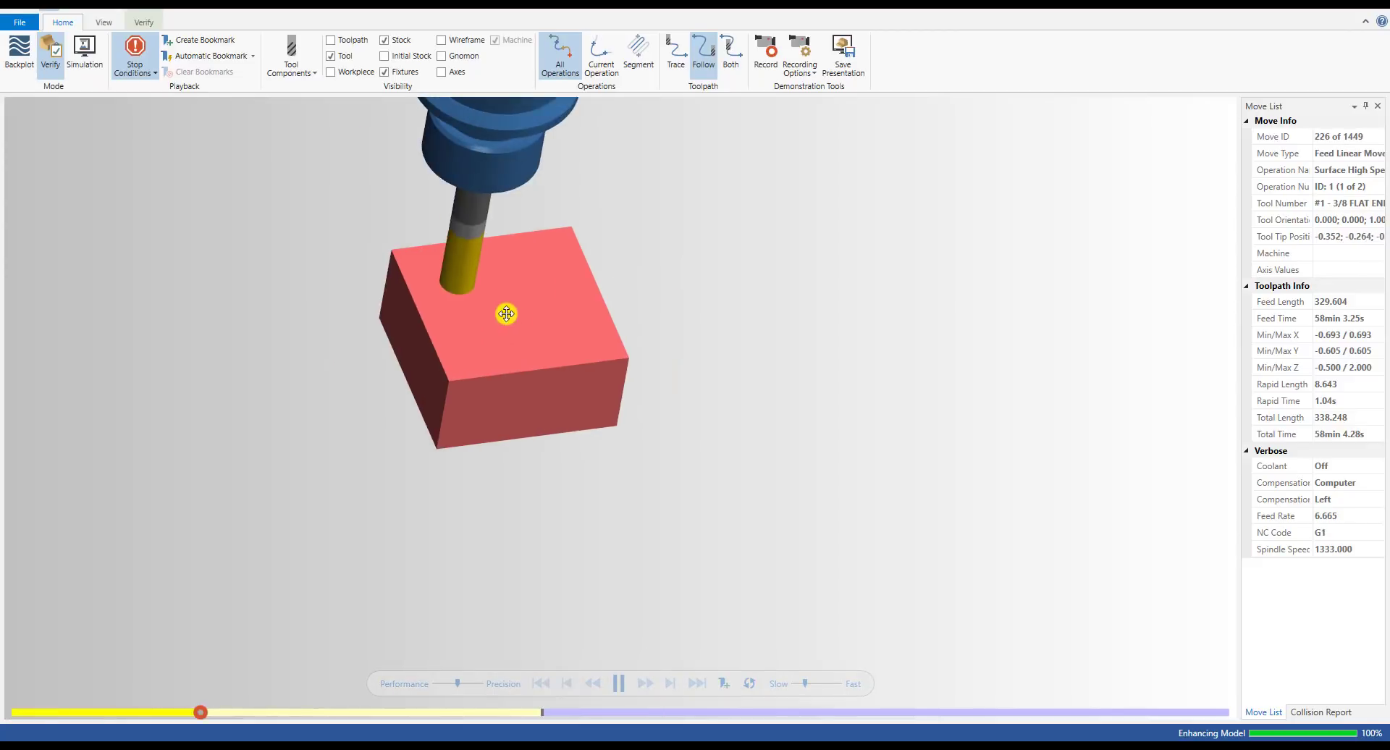
{"action": "scroll", "coordinate": [547, 319], "scroll_direction": "up", "scroll_amount": 1}
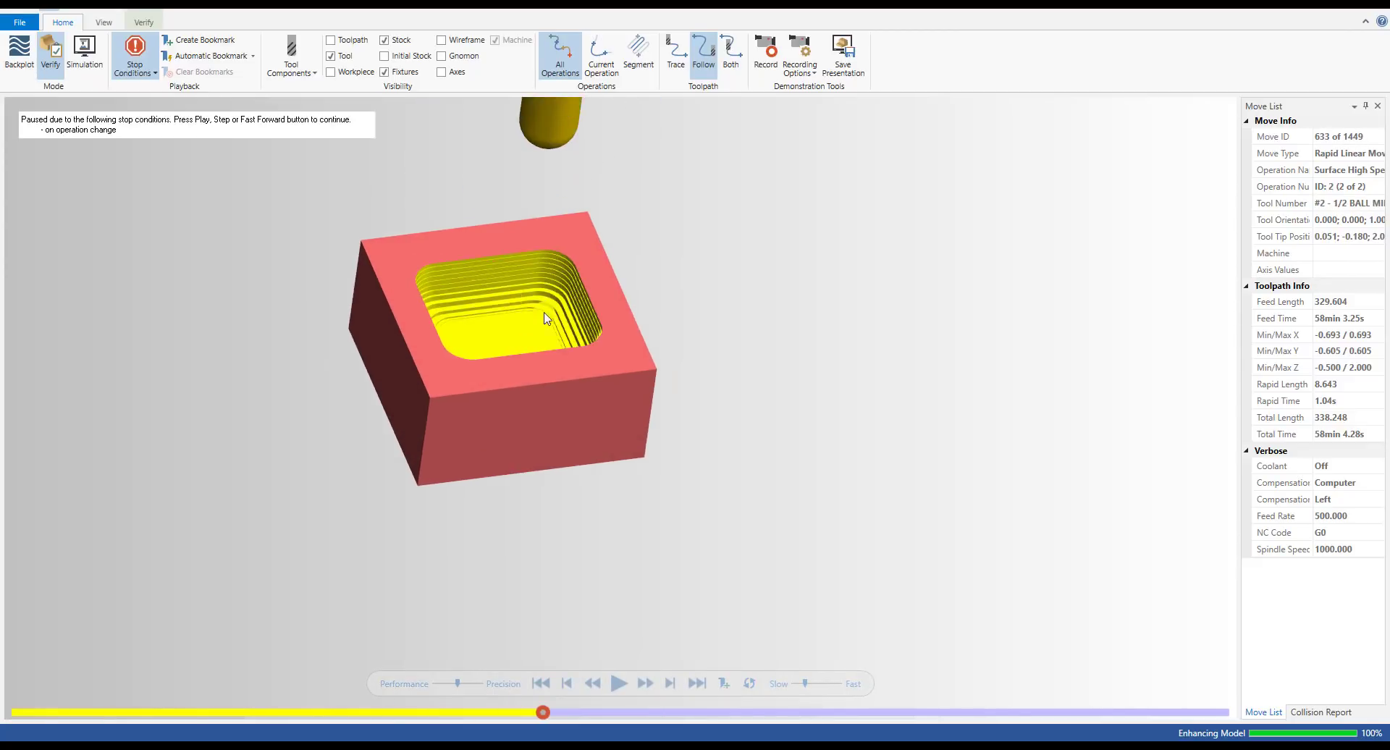
- Continue the verification through the waterline finishing operation to the end of the toolpath
{"action": "key", "text": "r"}
{"action": "scroll", "coordinate": [568, 362], "scroll_direction": "down", "scroll_amount": 1}
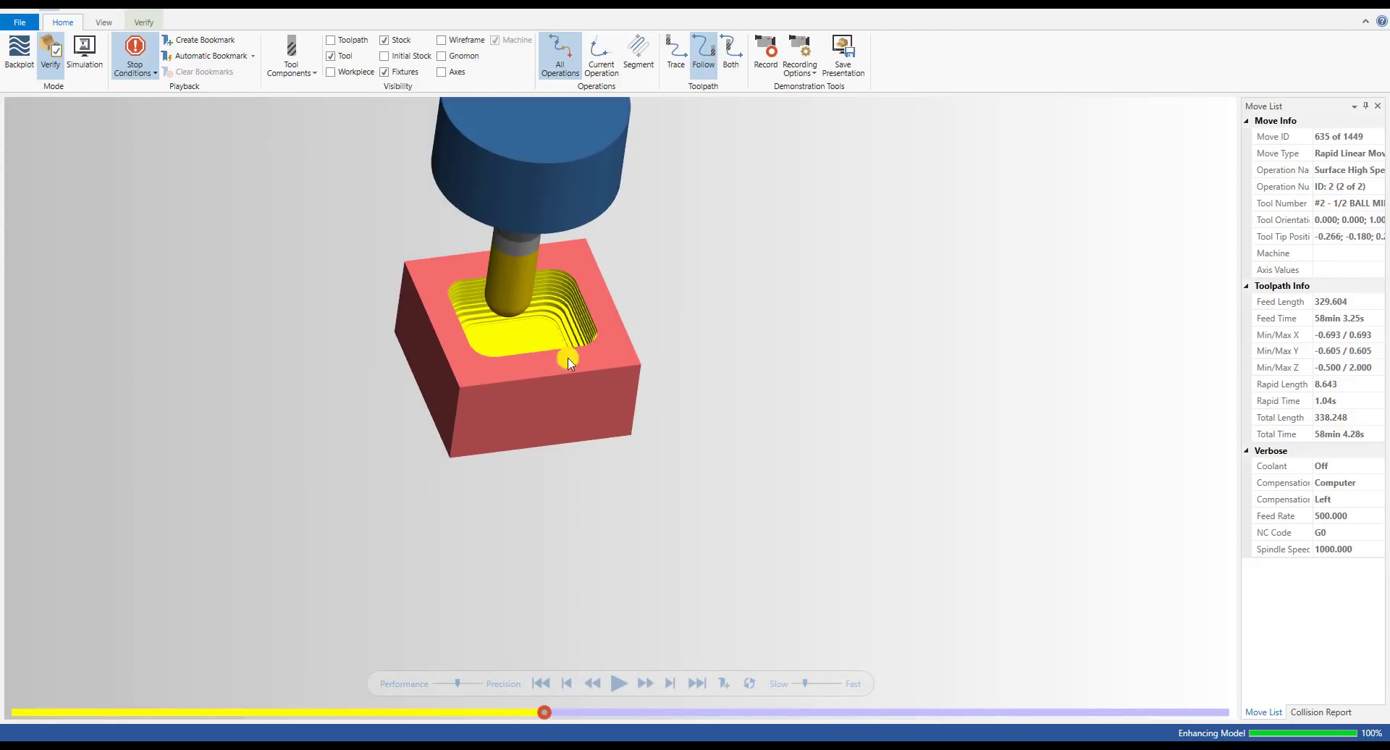
{"action": "left_click", "coordinate": [621, 687]}
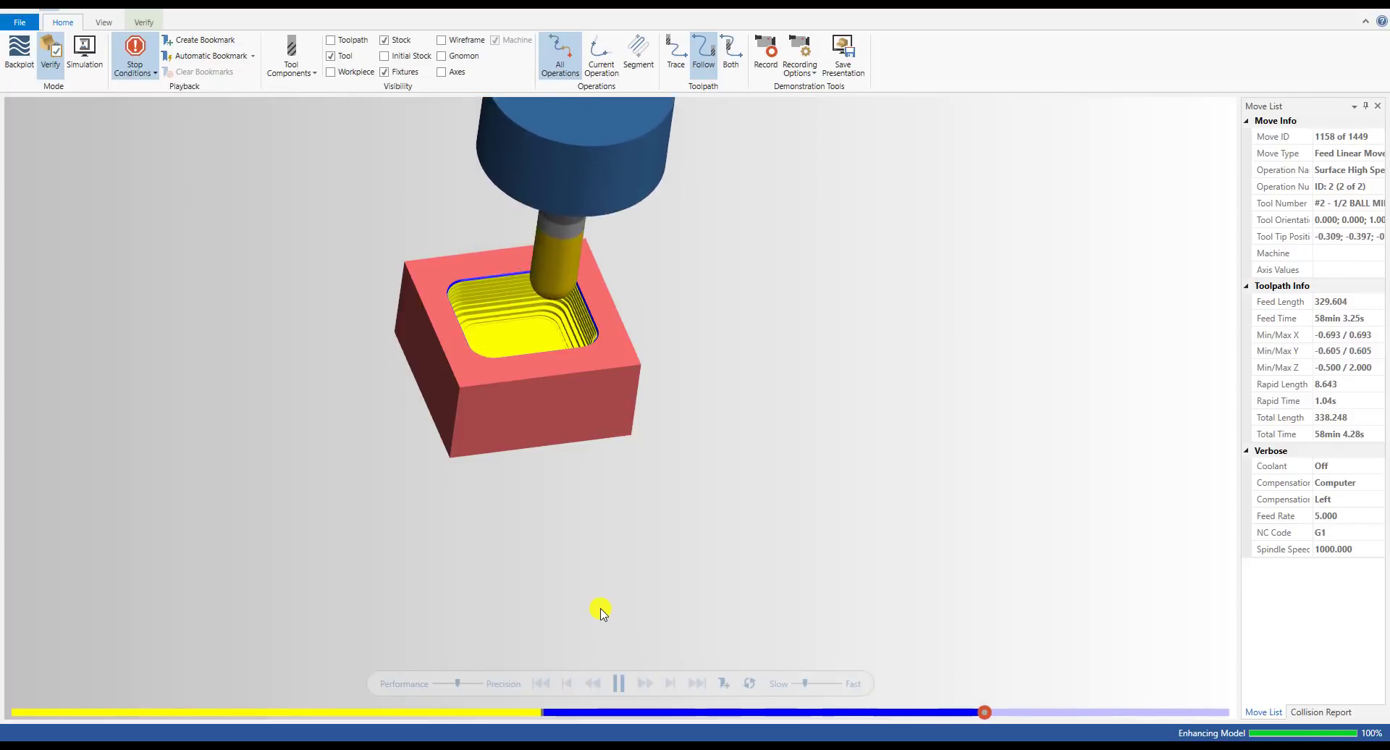
{"action": "scroll", "coordinate": [558, 468], "scroll_direction": "down", "scroll_amount": 2}
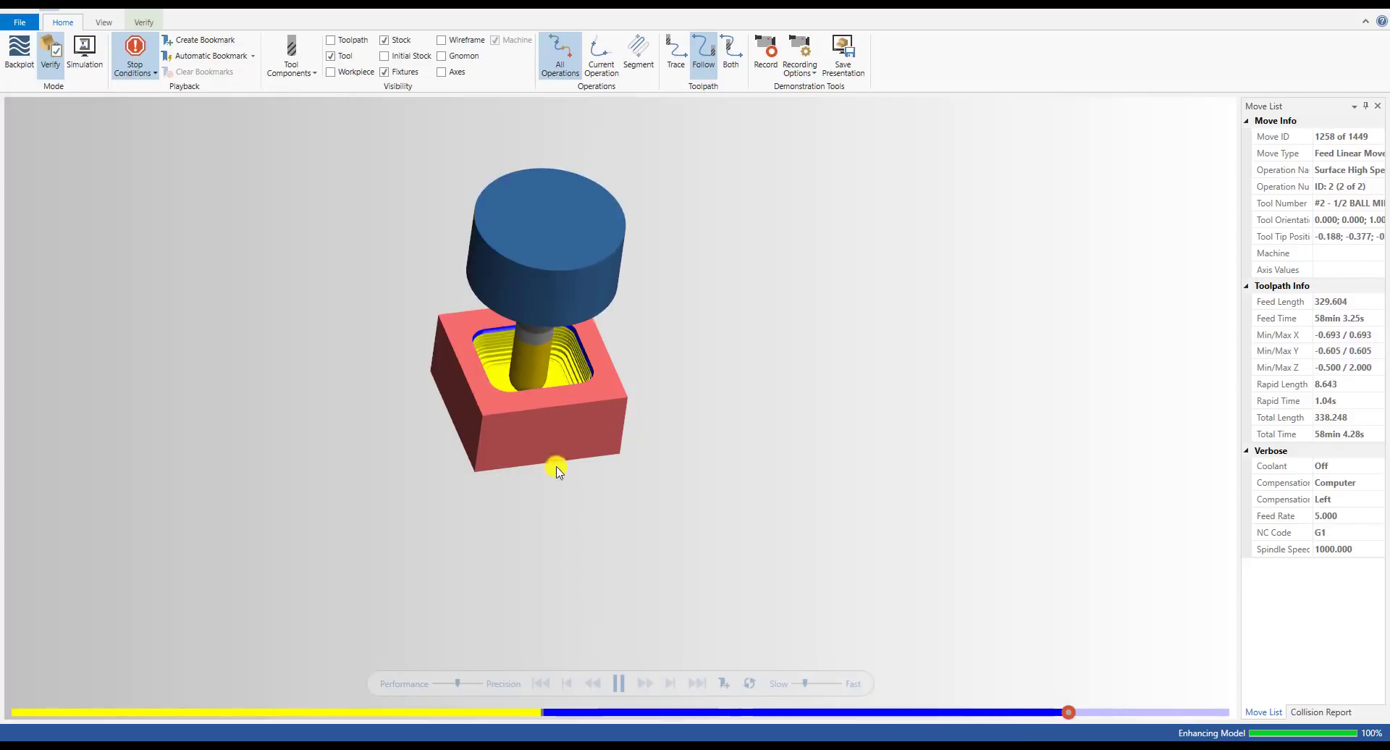
{"action": "scroll", "coordinate": [531, 428], "scroll_direction": "up", "scroll_amount": 2}
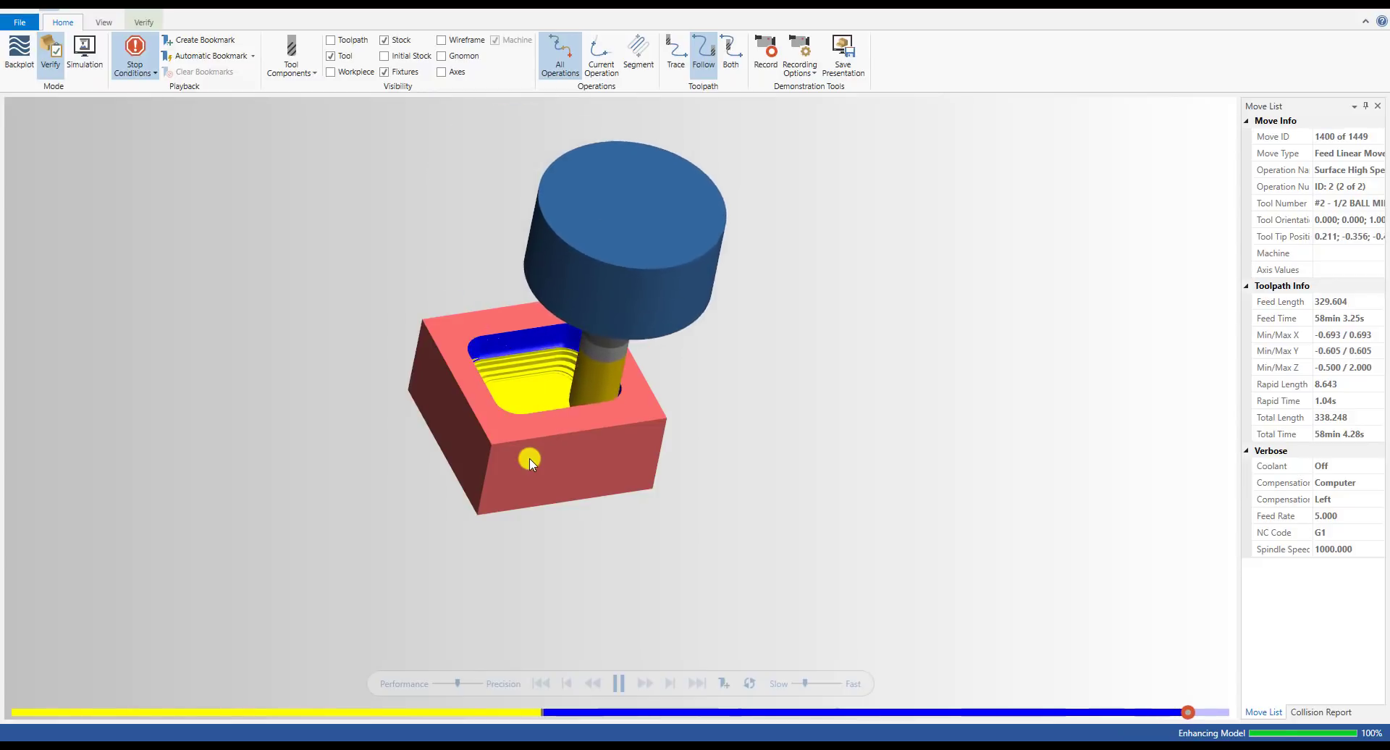
{"action": "left_click_drag", "start_coordinate": [520, 426], "coordinate": [517, 369]}
{"action": "scroll", "coordinate": [517, 367], "scroll_direction": "up", "scroll_amount": 3}
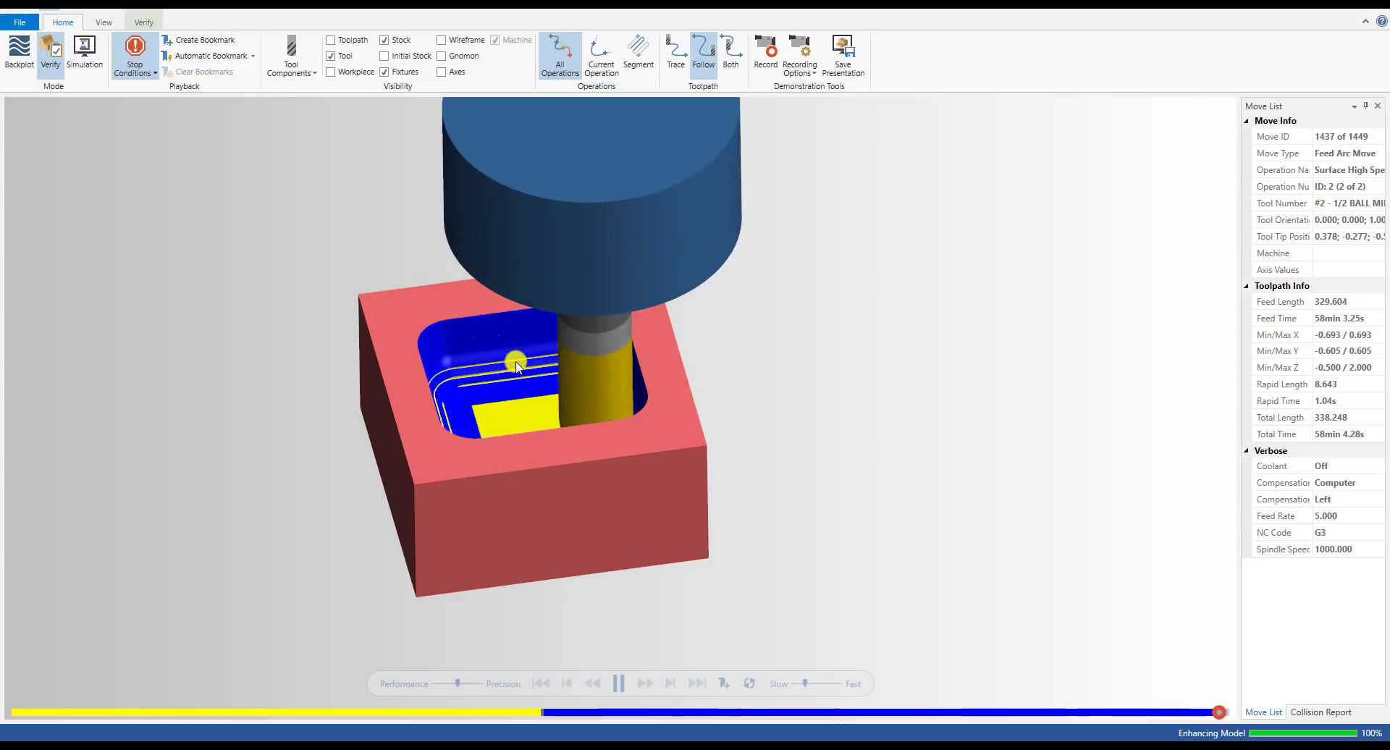
- Examine the finished pocket's walls, fillets and floor for uncut roughing material and close the verification
{"action": "scroll", "coordinate": [631, 391], "scroll_direction": "up", "scroll_amount": 10}
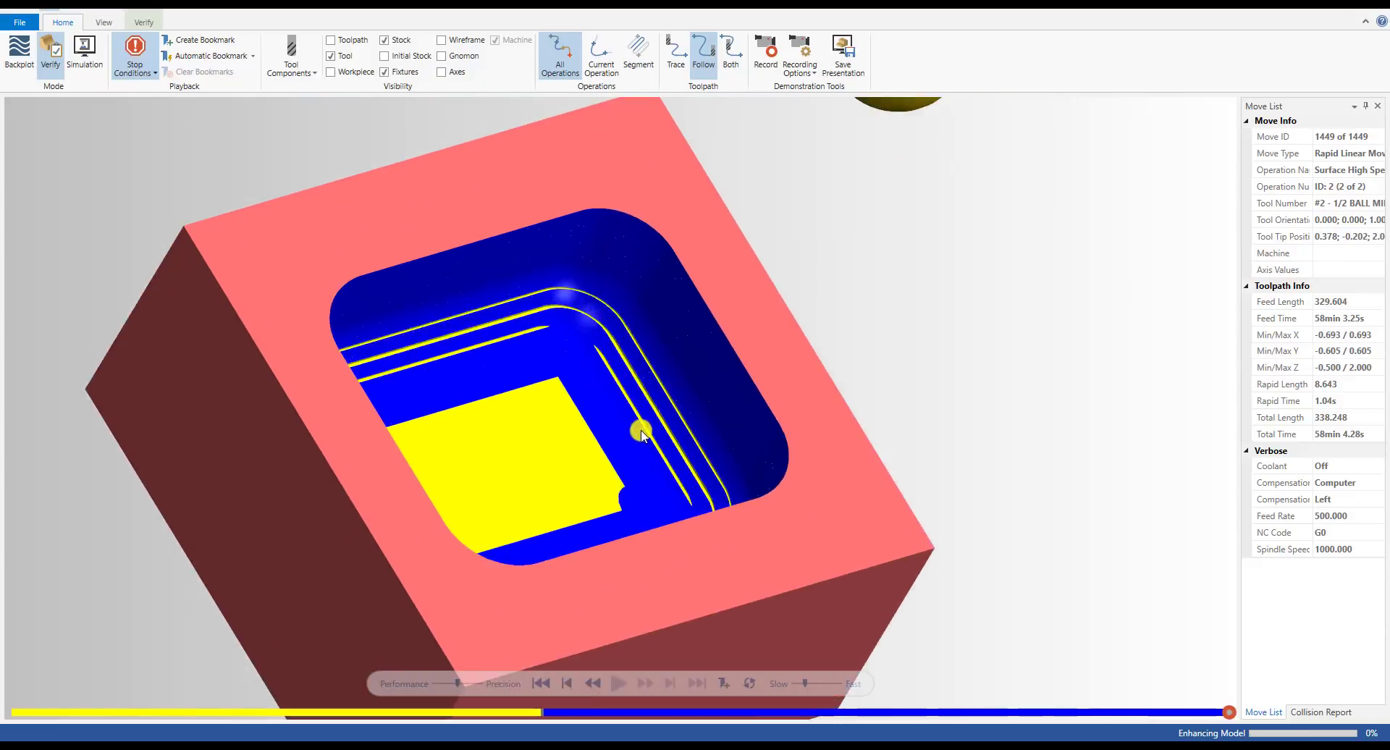
{"action": "scroll", "coordinate": [650, 412], "scroll_direction": "down", "scroll_amount": 10}
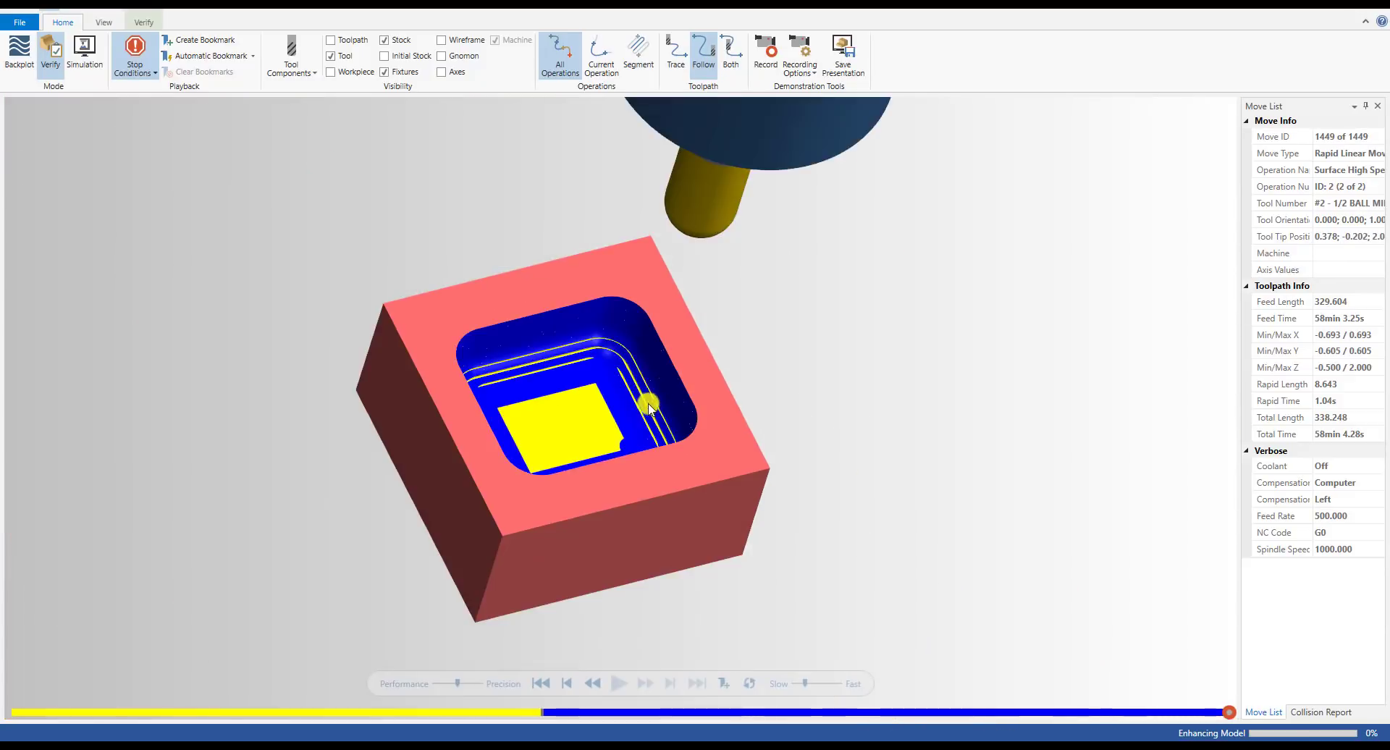
{"action": "scroll", "coordinate": [626, 407], "scroll_direction": "up", "scroll_amount": 3}
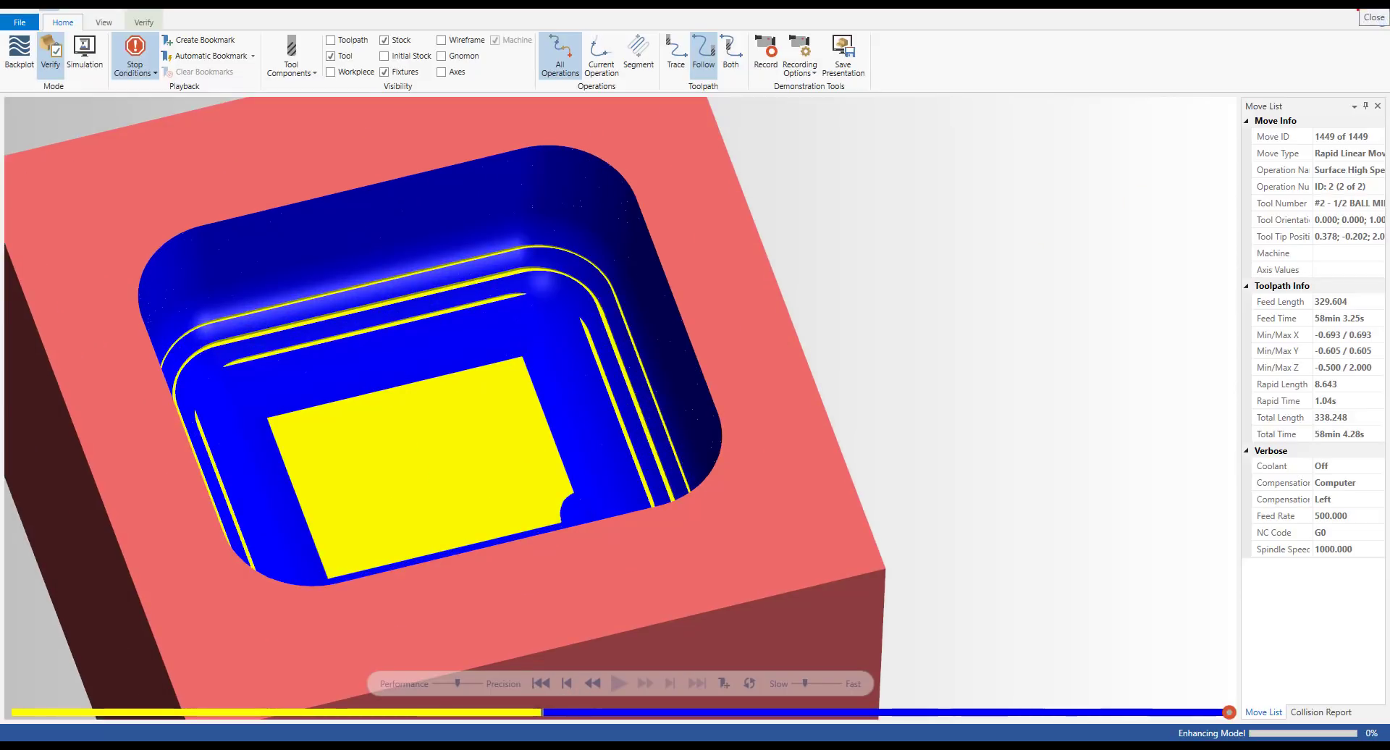
{"action": "left_click", "coordinate": [1382, 6]}
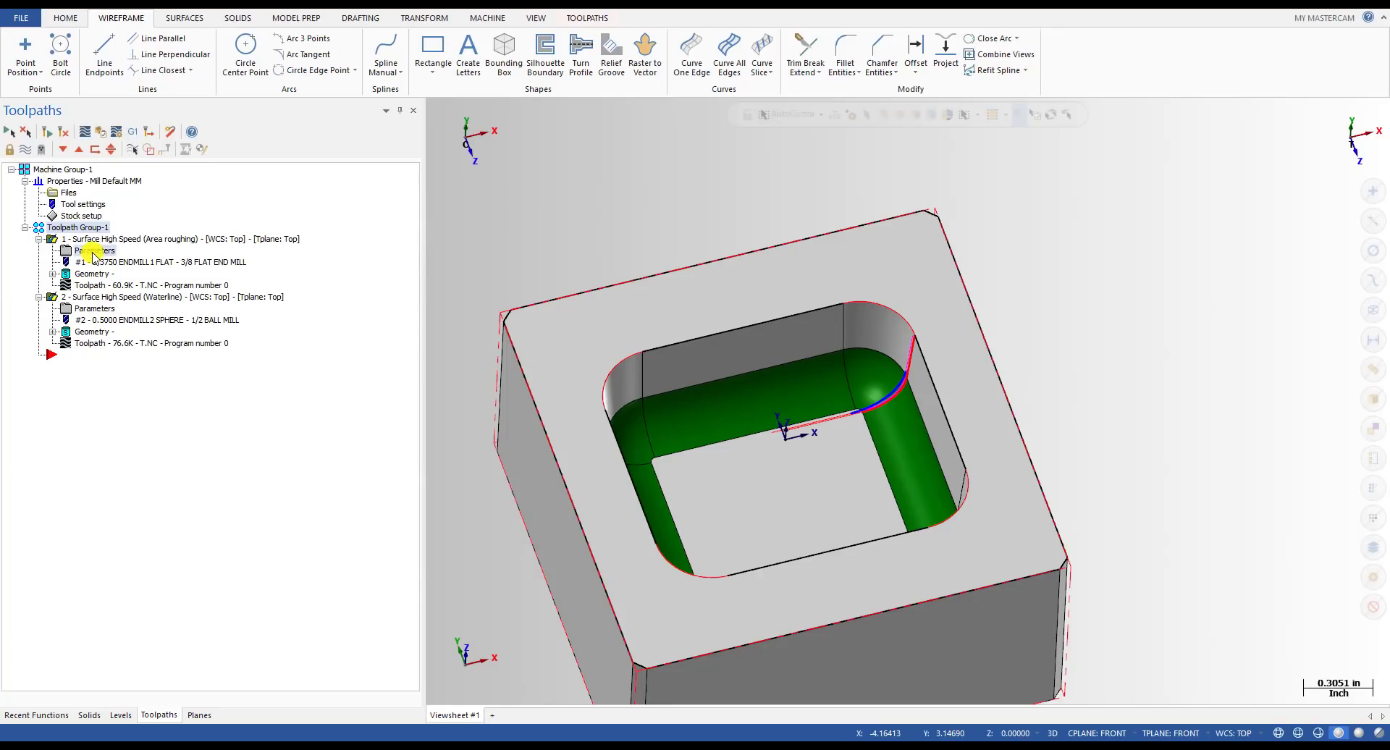
- Set the area roughing toolpath fillet's corner radius to 0.25, accept the parameters, and regenerate the toolpath
{"action": "left_click", "coordinate": [92, 253]}
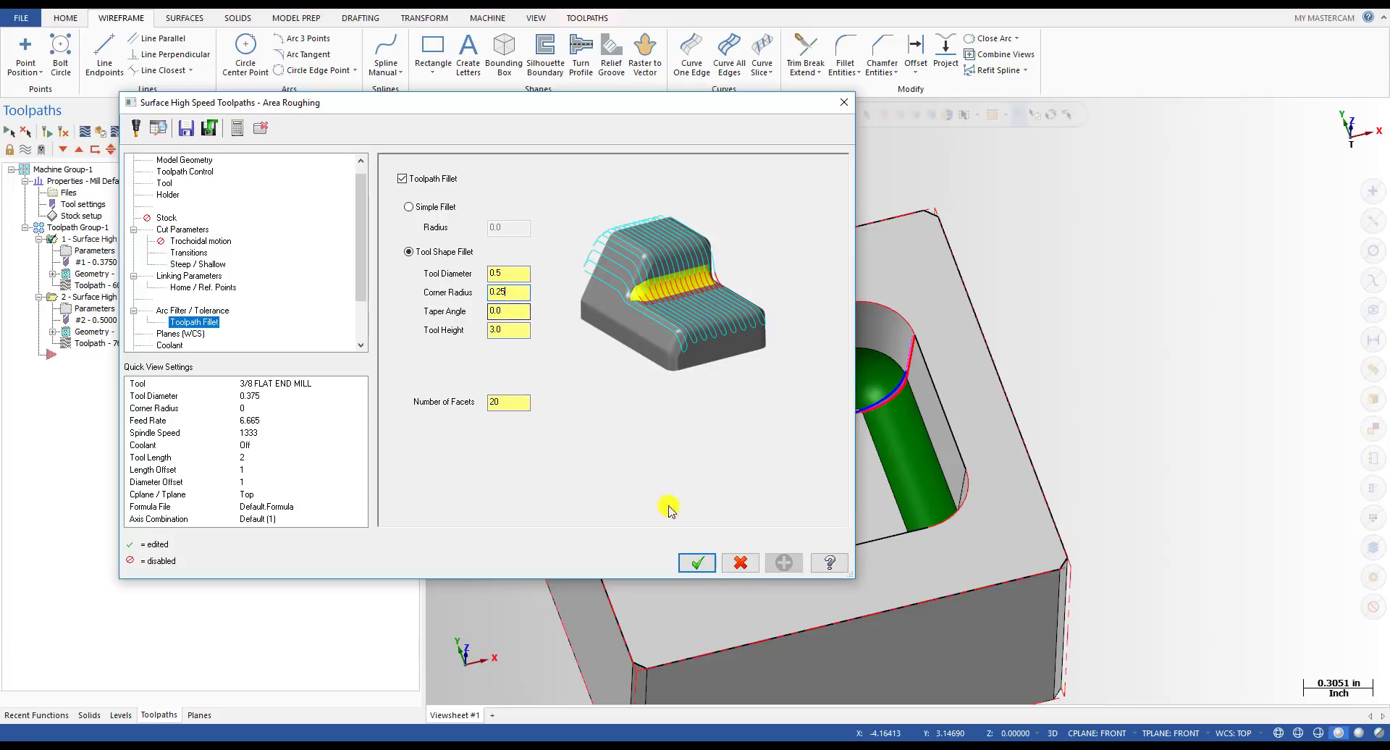
{"action": "left_click", "coordinate": [697, 563]}
{"action": "left_click", "coordinate": [44, 133]}
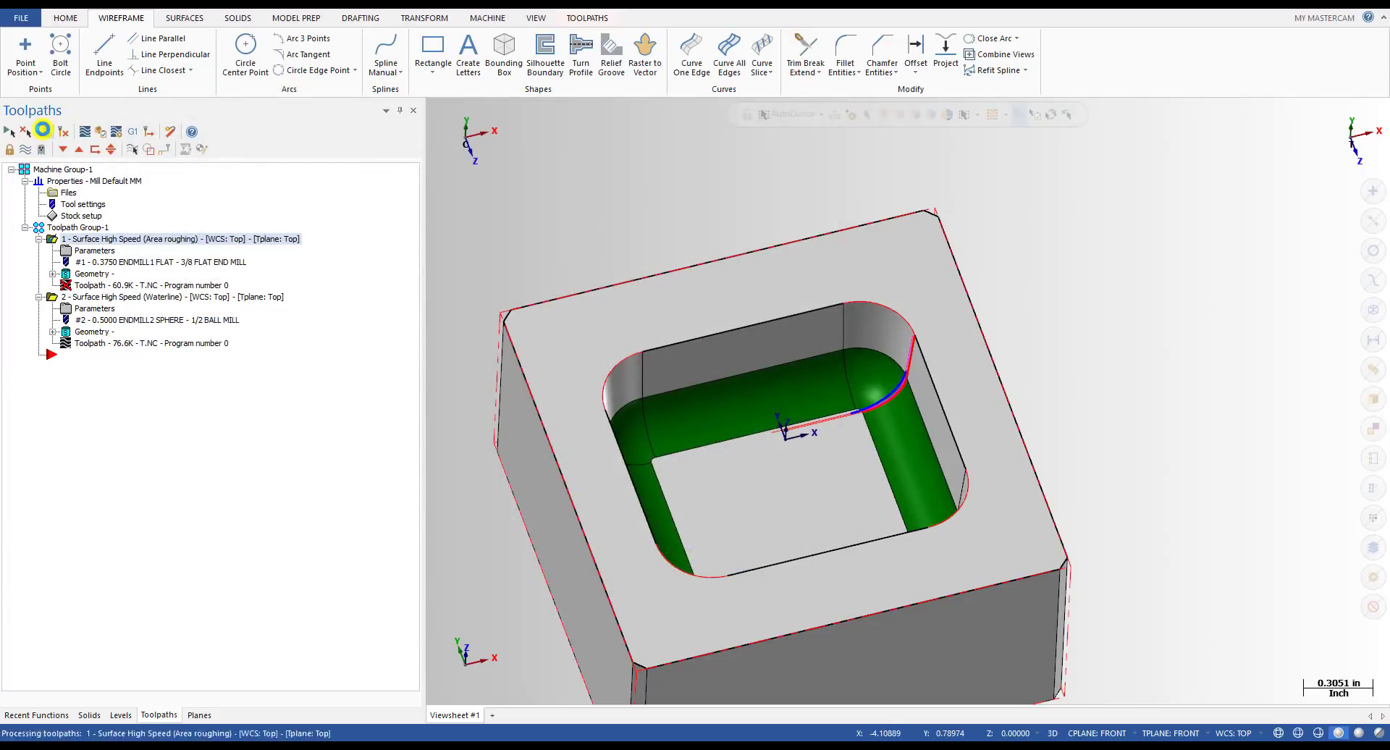
- Verify the regenerated area roughing together with the waterline operation, simulating the roughing up to the operation change
{"action": "left_click", "coordinate": [83, 299]}
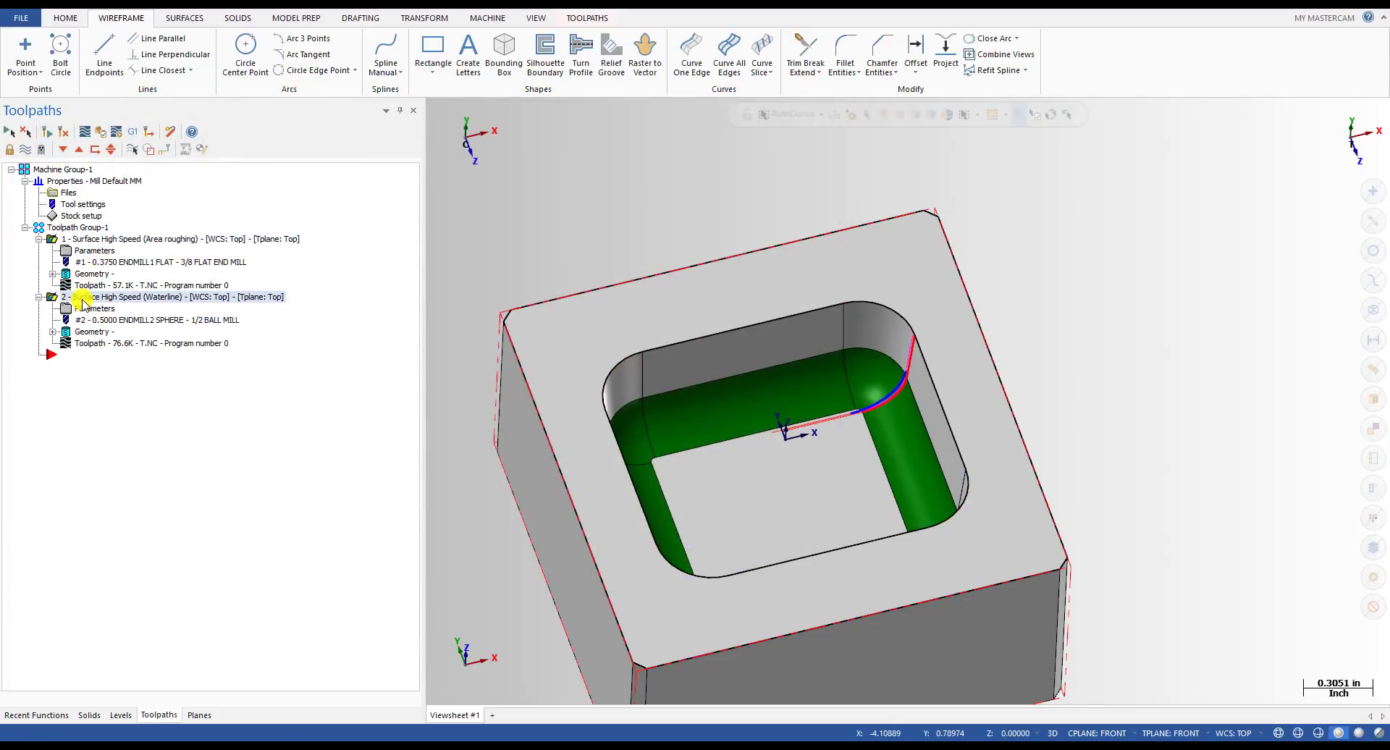
{"action": "left_click", "coordinate": [101, 131]}
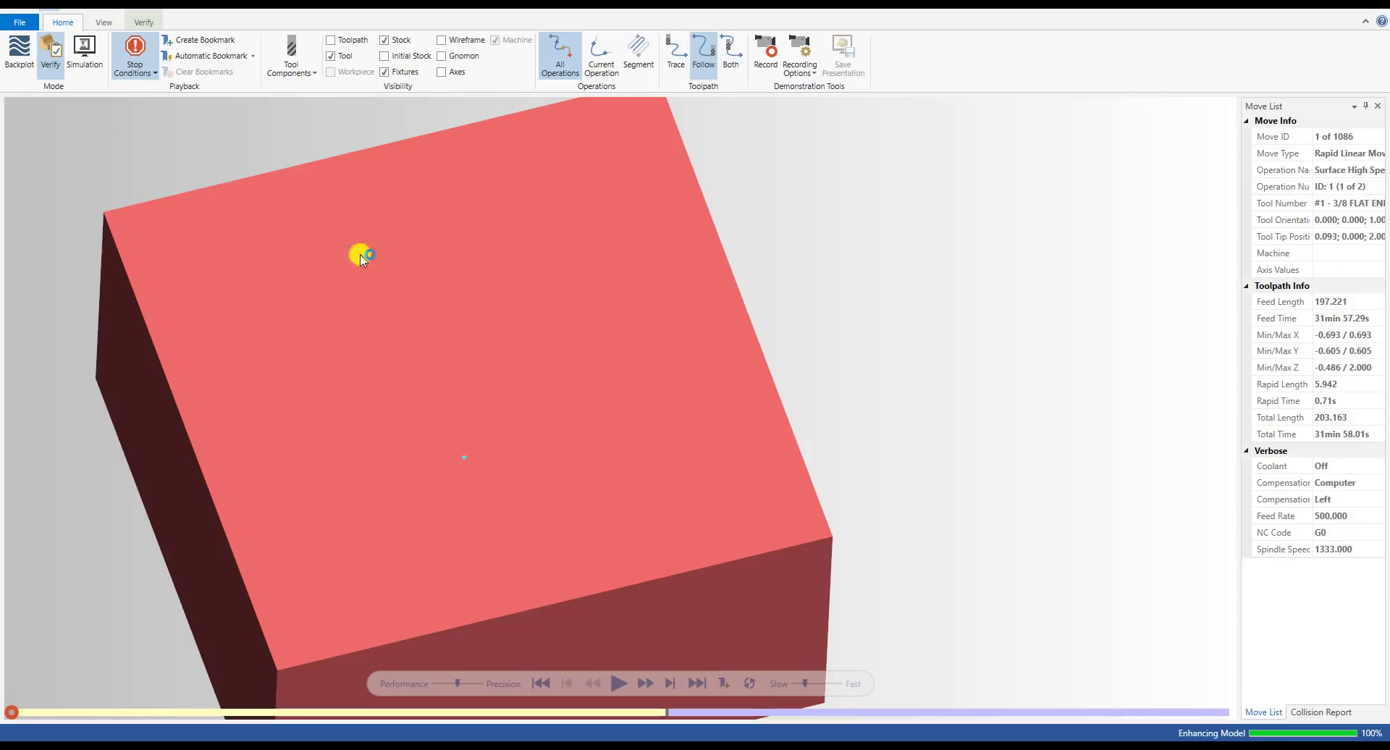
{"action": "left_click", "coordinate": [665, 683]}
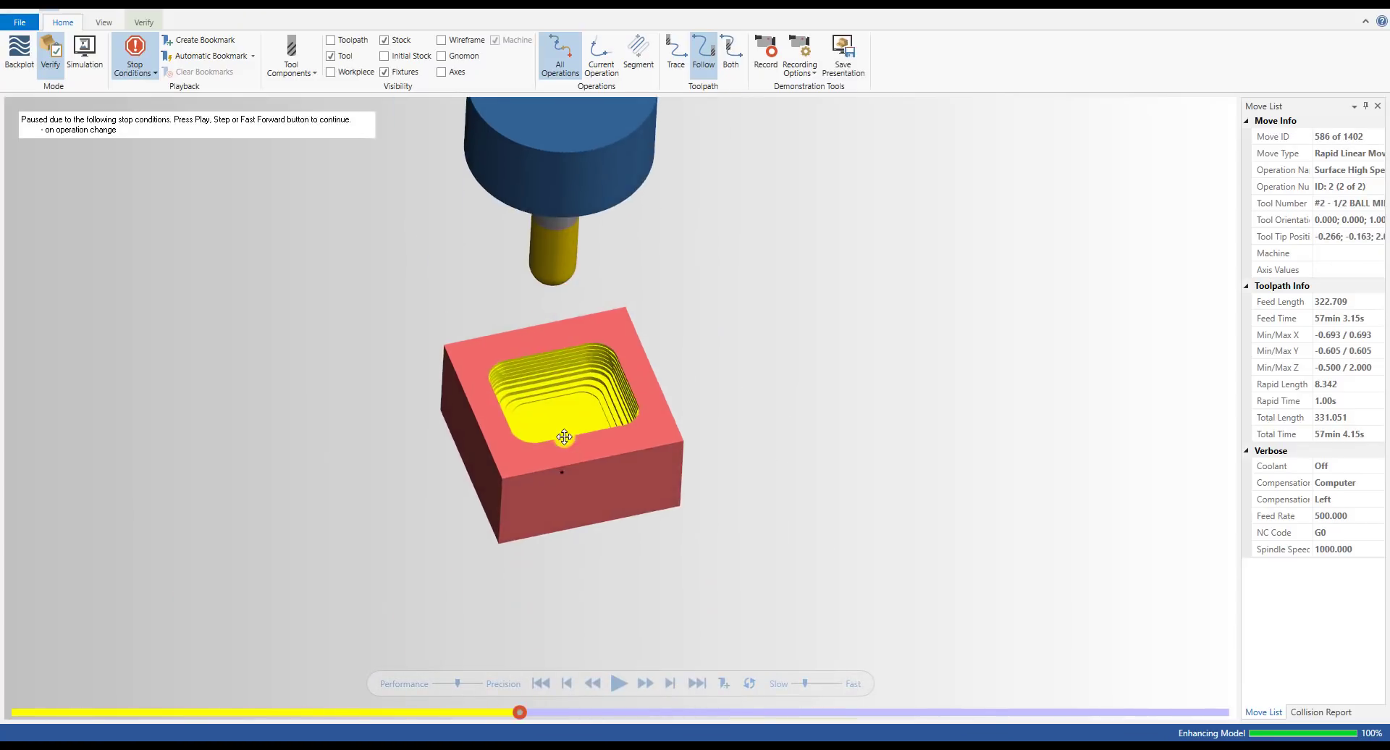
- Simulate the waterline finishing over the new roughing, examine the pocket's fillet for leftover material, and close the verification
{"action": "left_click", "coordinate": [618, 684]}
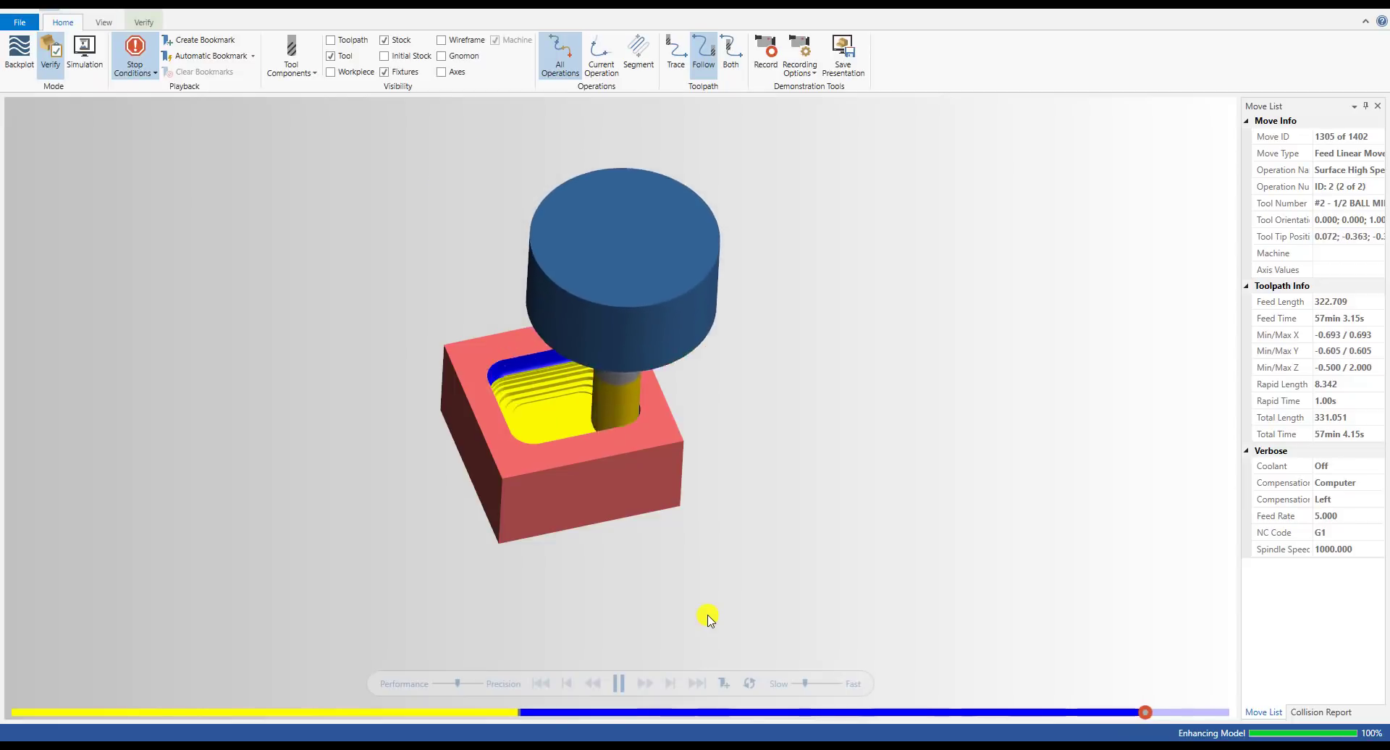
{"action": "scroll", "coordinate": [592, 433], "scroll_direction": "up", "scroll_amount": 5}
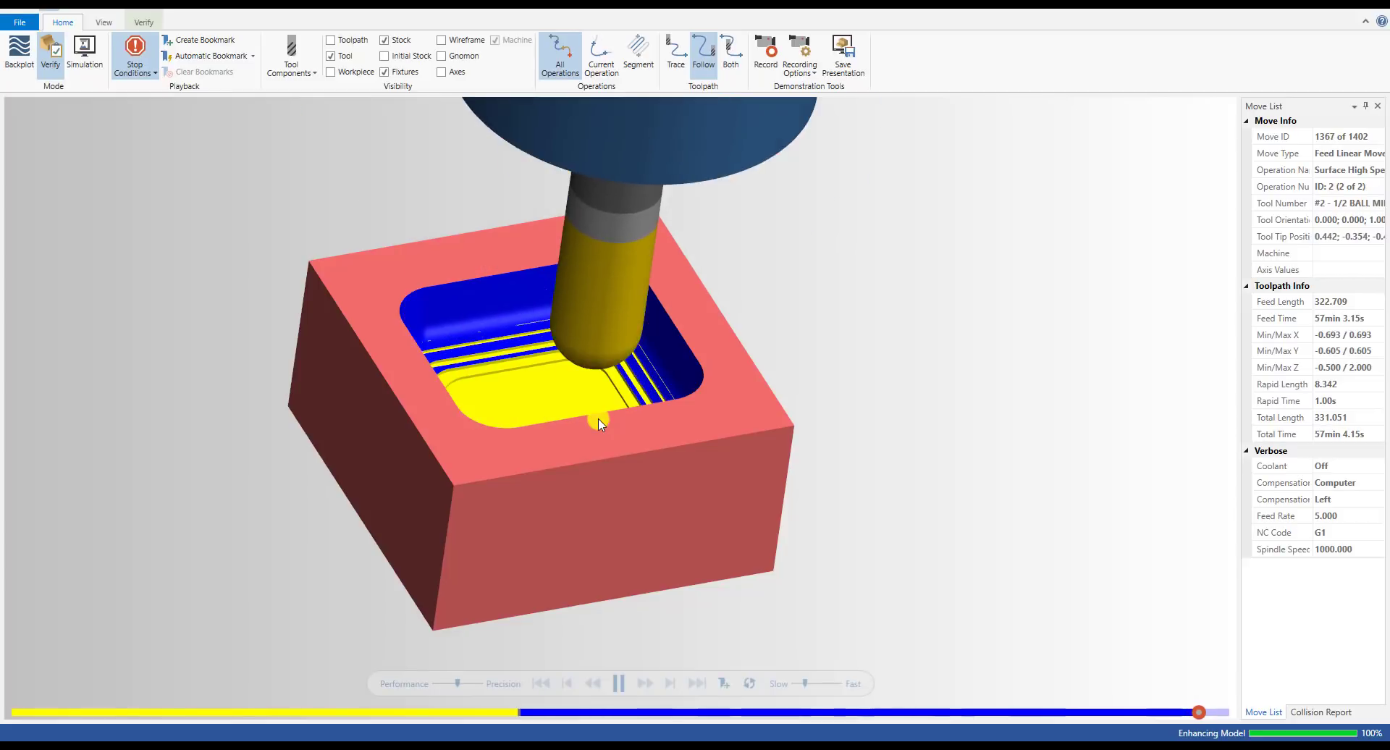
{"action": "middle_click_drag", "start_coordinate": [629, 362], "coordinate": [599, 412]}
{"action": "scroll", "coordinate": [611, 382], "scroll_direction": "up", "scroll_amount": 5}
{"action": "scroll", "coordinate": [585, 398], "scroll_direction": "down", "scroll_amount": 3}
{"action": "scroll", "coordinate": [597, 406], "scroll_direction": "down", "scroll_amount": 1}
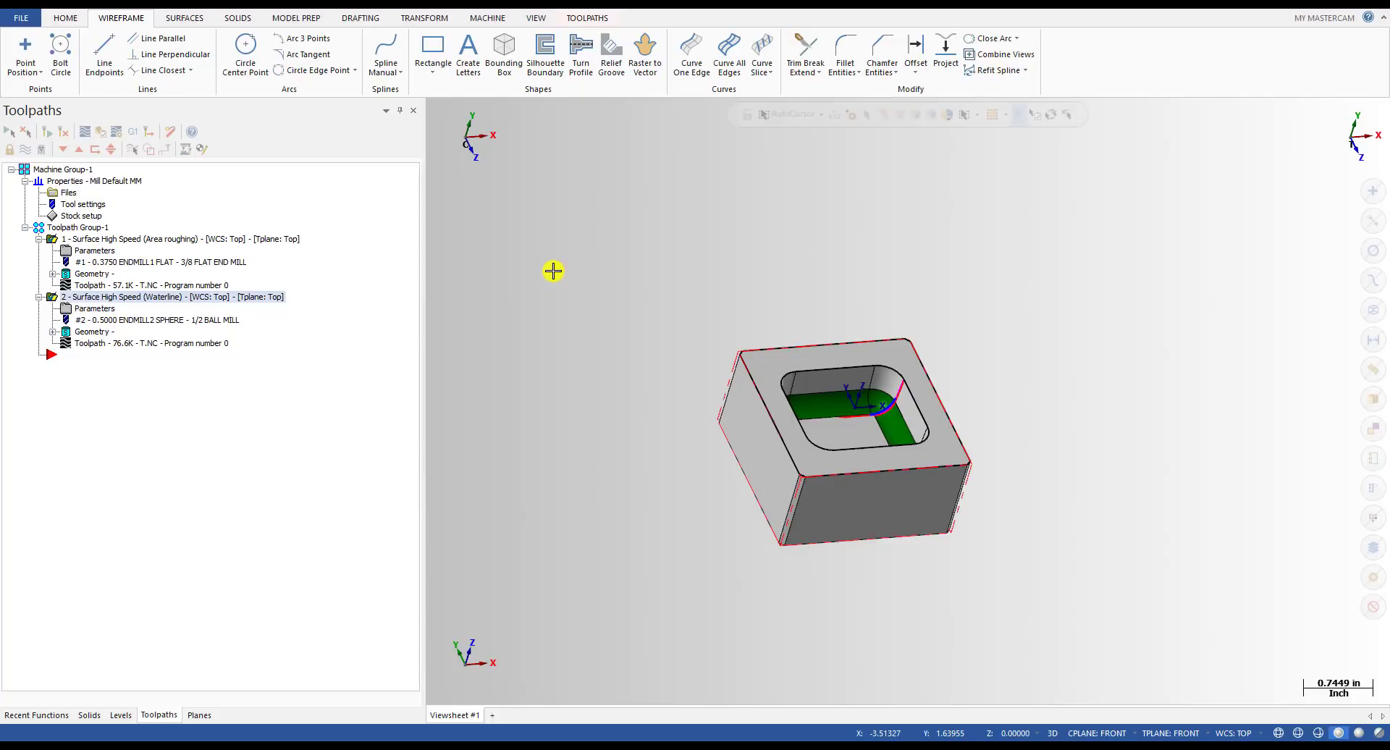
- Review the area roughing operation's tool shape fillet settings against the pocket's fillet and close the parameters without changes
{"action": "left_click", "coordinate": [100, 251]}
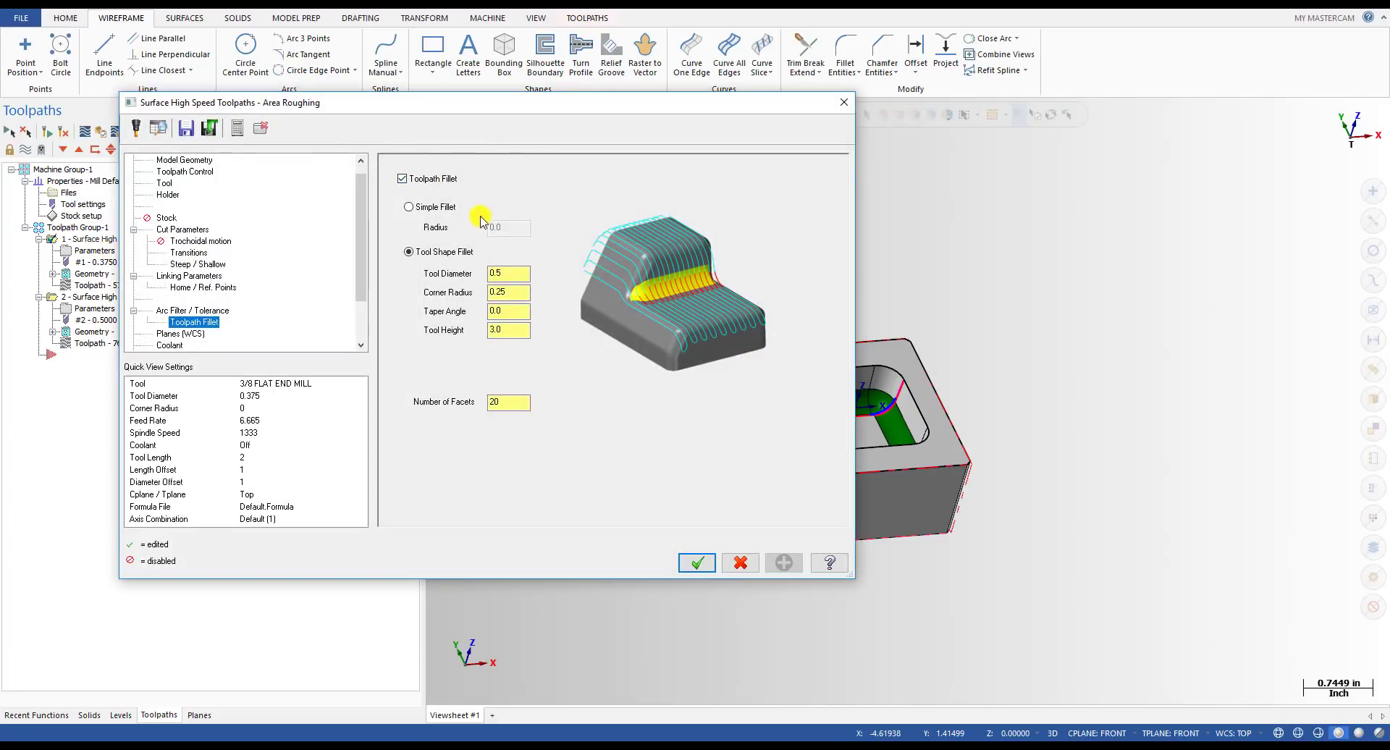
{"action": "key", "text": "Escape"}
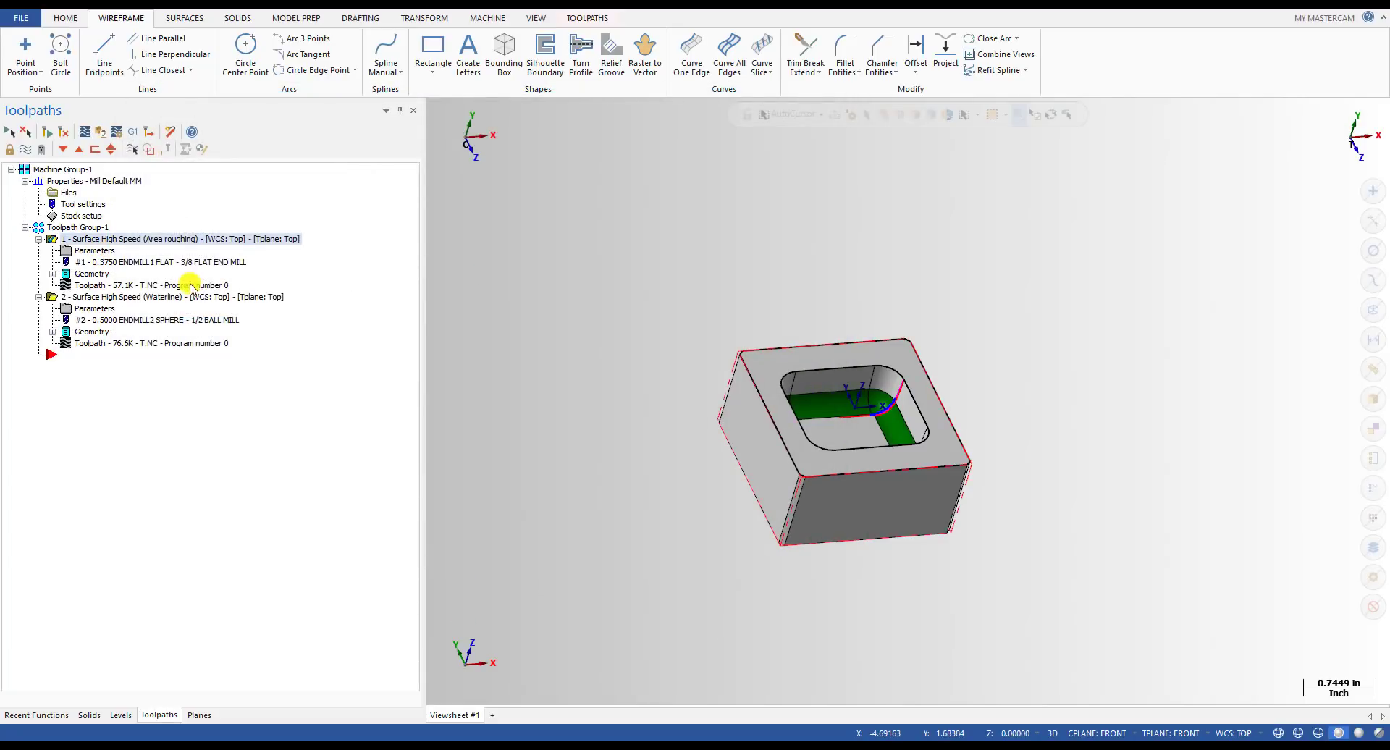
{"action": "scroll", "coordinate": [918, 347], "scroll_direction": "up", "scroll_amount": 5}
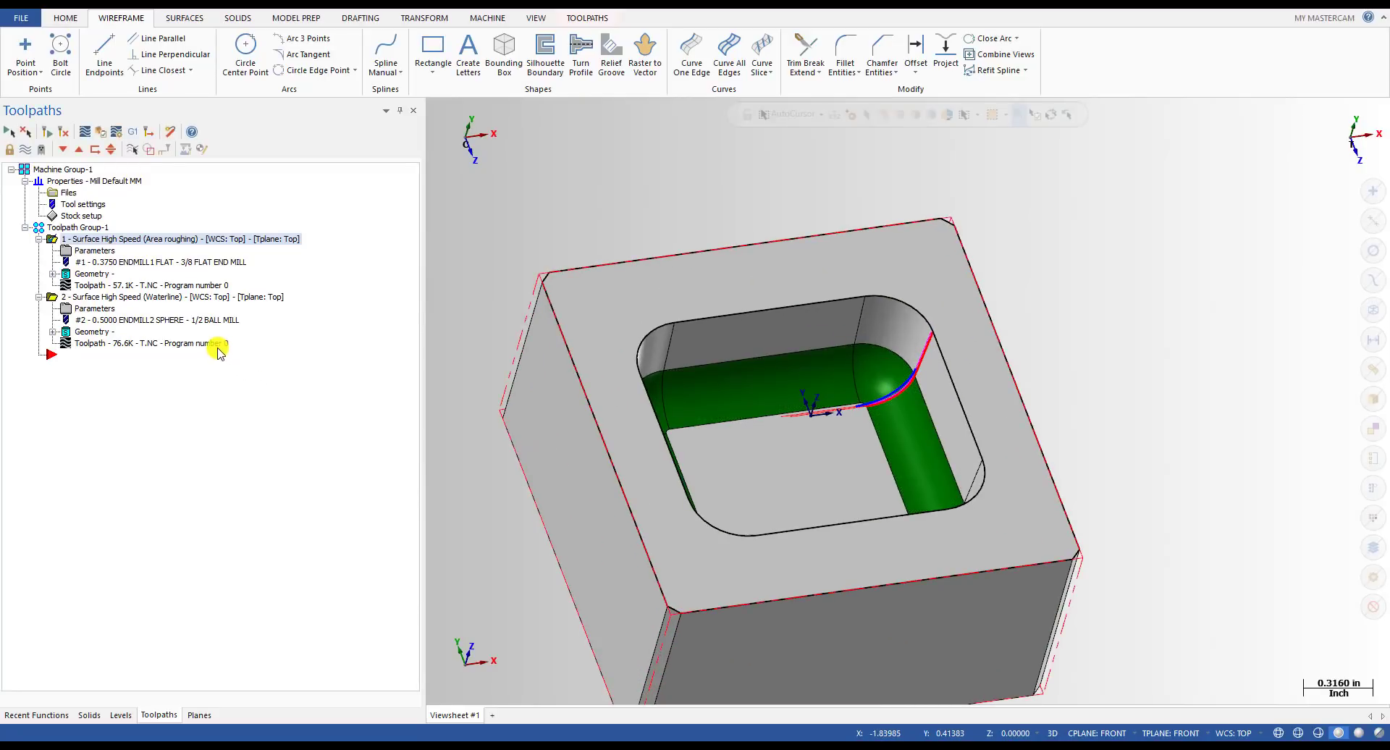
{"action": "middle_click_drag", "start_coordinate": [931, 419], "coordinate": [894, 413]}
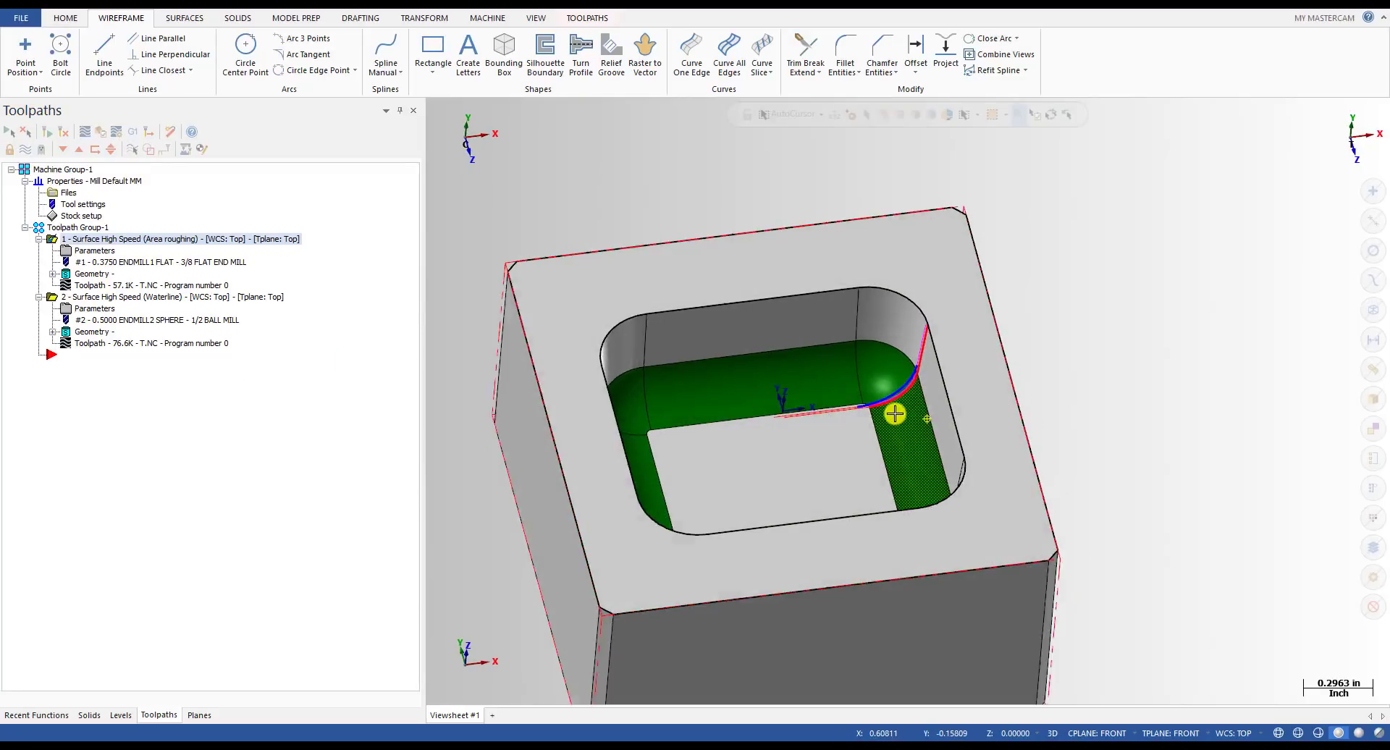
{"action": "left_click", "coordinate": [87, 251]}
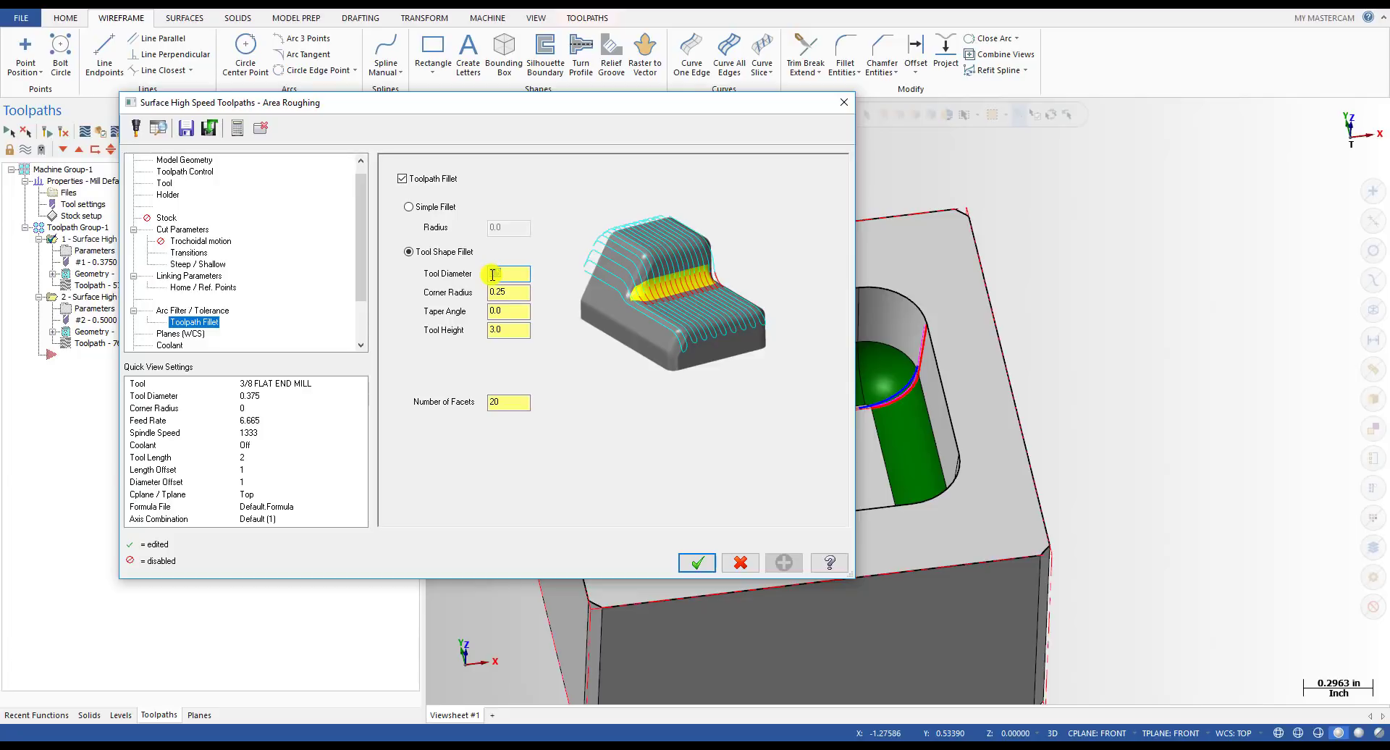
{"action": "key", "text": "Escape"}
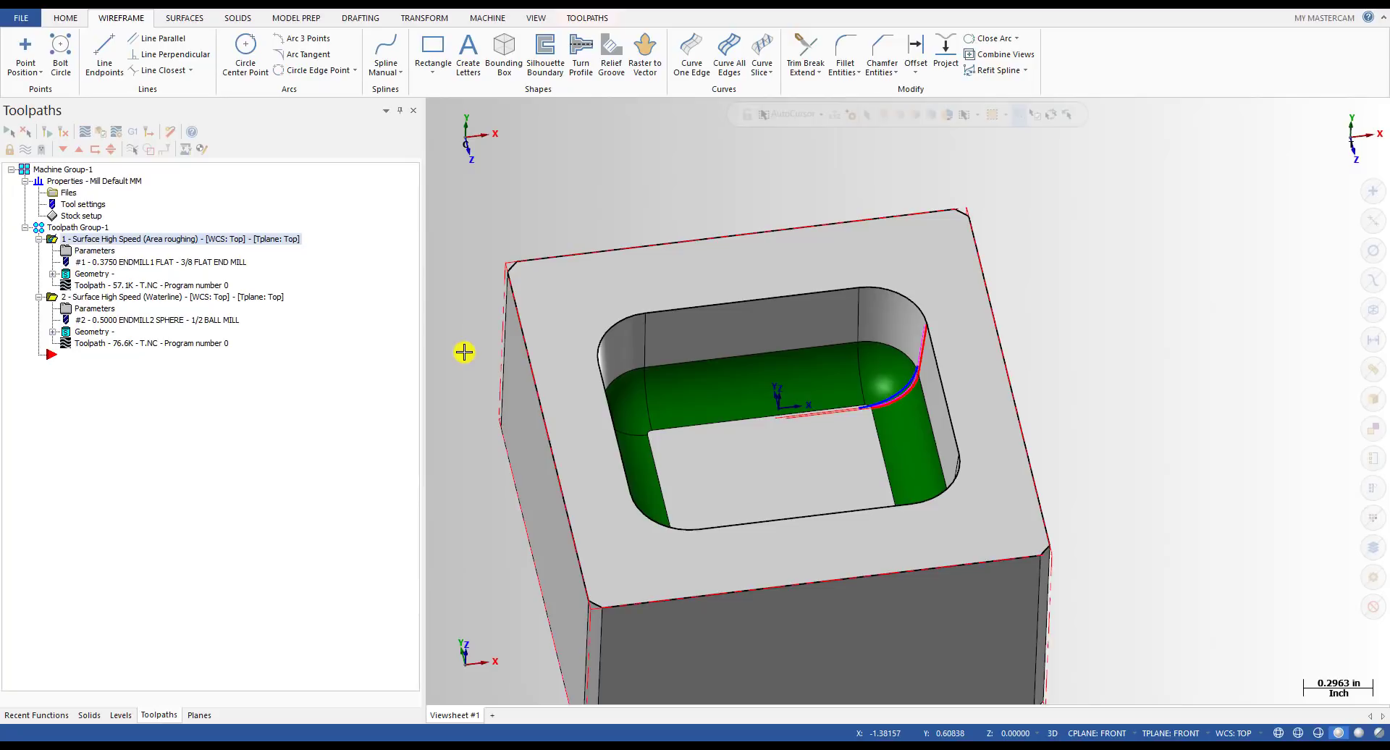
- Collapse the Surface High Speed (Area roughing) operation and switch to the SAMPLE PART-NO TOOLPATH FILLET part
{"action": "left_click", "coordinate": [39, 238]}
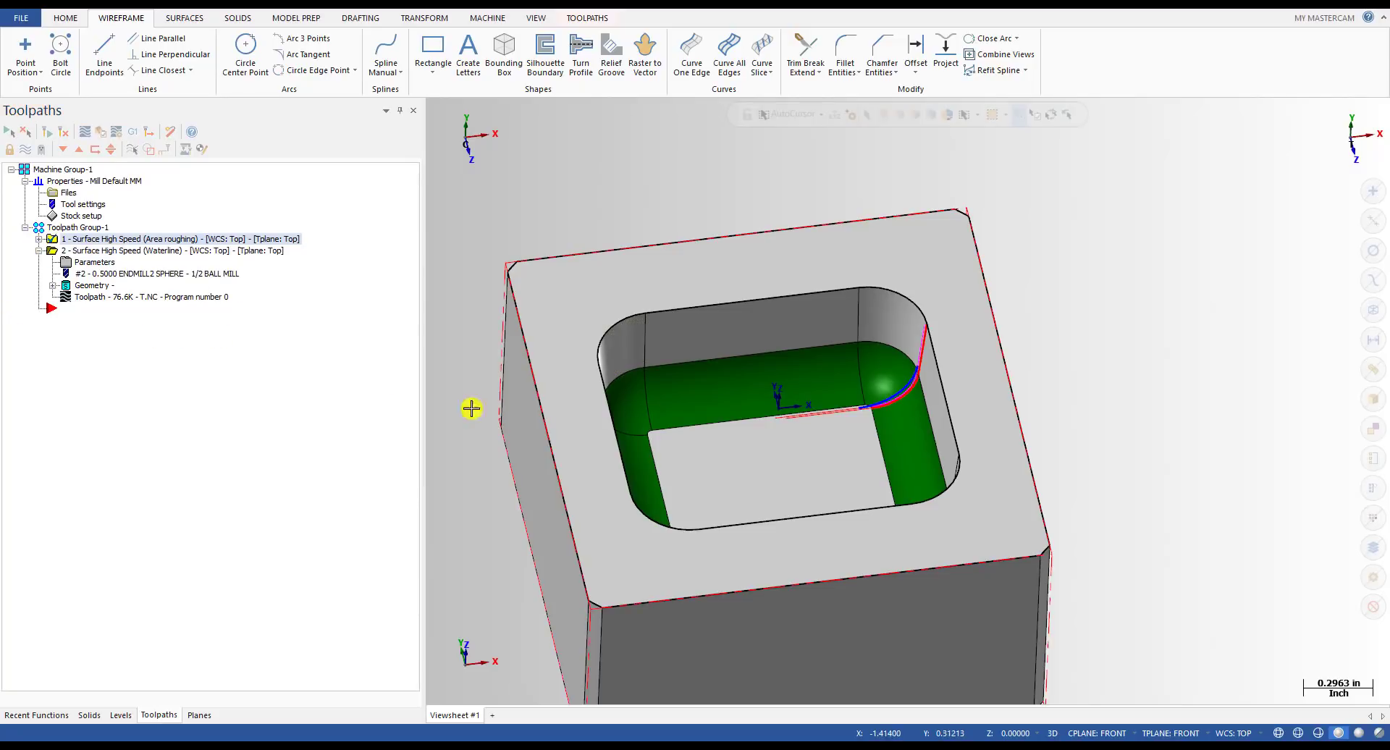
{"action": "scroll", "coordinate": [814, 310], "scroll_direction": "down", "scroll_amount": 5}
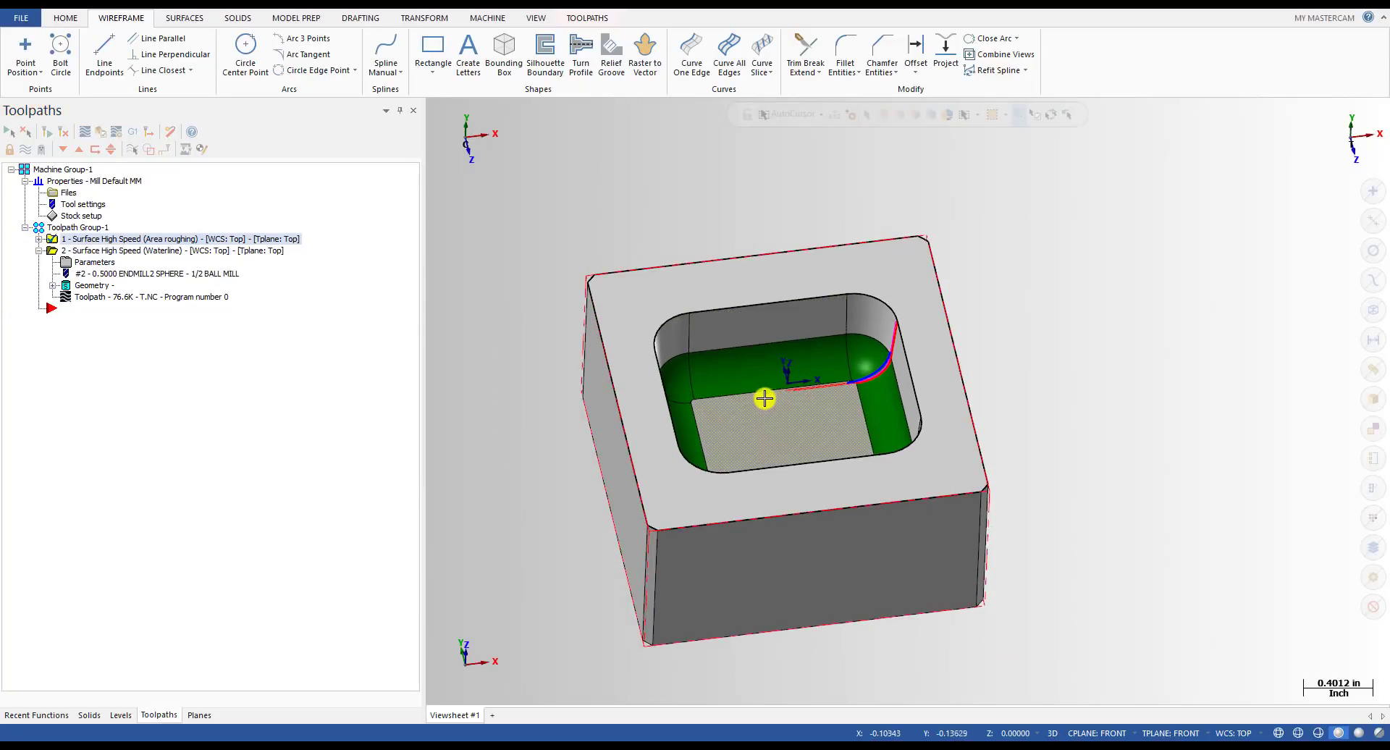
{"action": "mouse_move", "coordinate": [764, 397]}
{"action": "middle_mouse_down"}
{"action": "mouse_move", "coordinate": [775, 376]}
{"action": "mouse_move", "coordinate": [811, 396]}
{"action": "middle_mouse_up"}
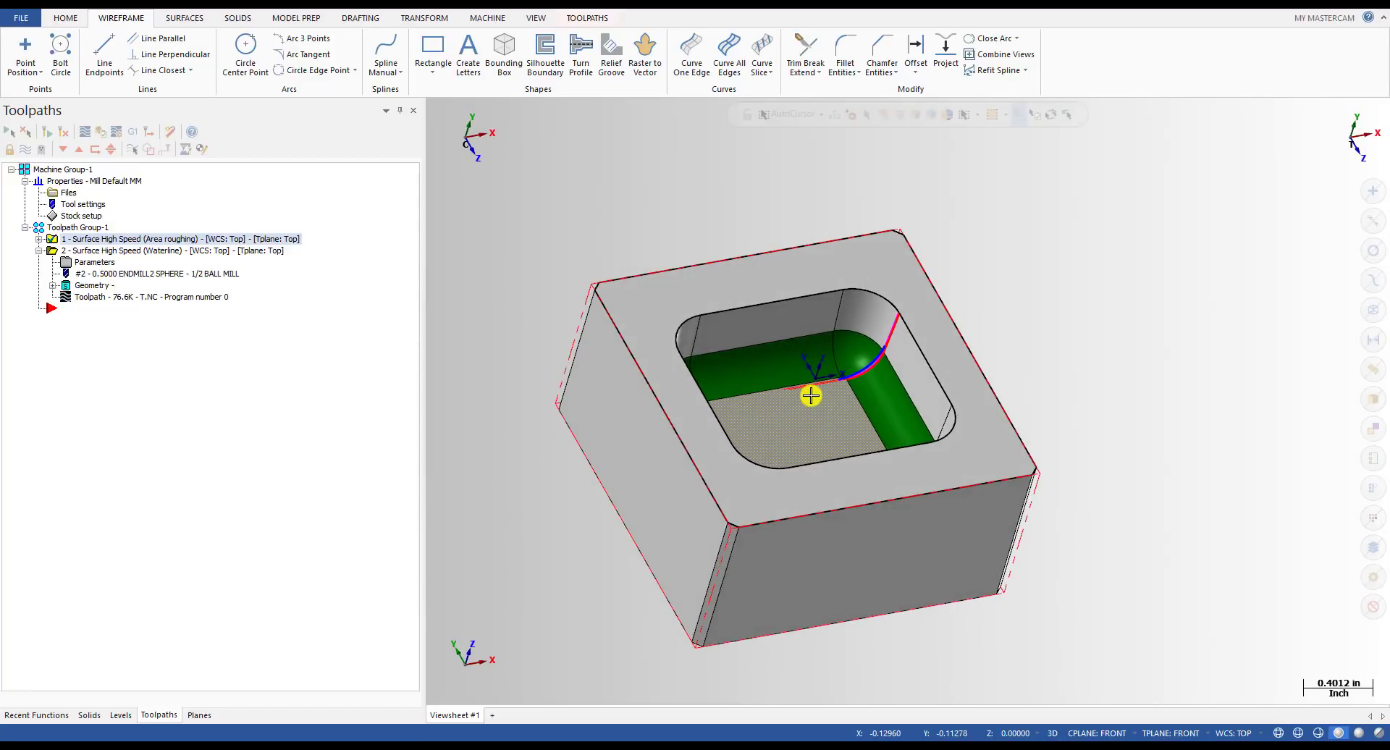
{"action": "left_click", "coordinate": [299, 693]}
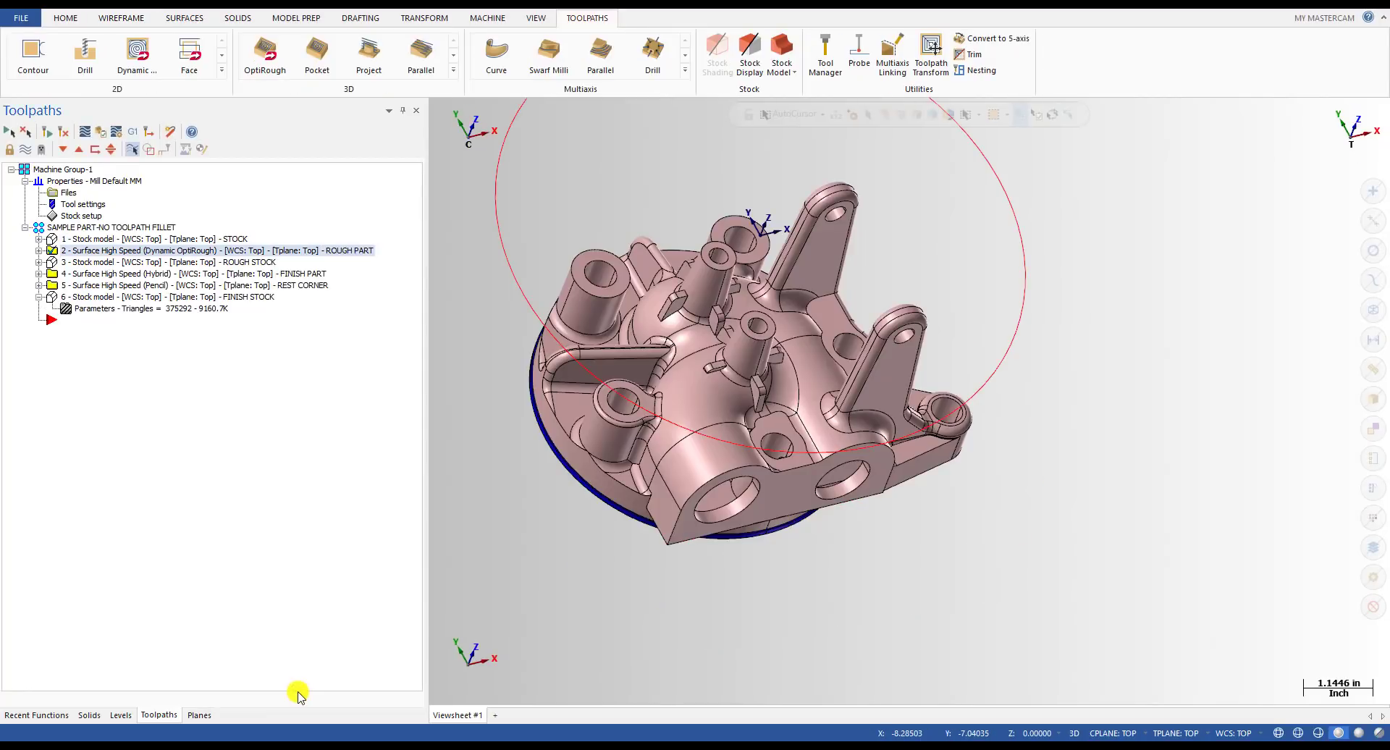
- Examine the whole sample casting from several angles, including its bosses, ribs and upright brackets
{"action": "middle_click_drag", "start_coordinate": [652, 537], "coordinate": [999, 422]}
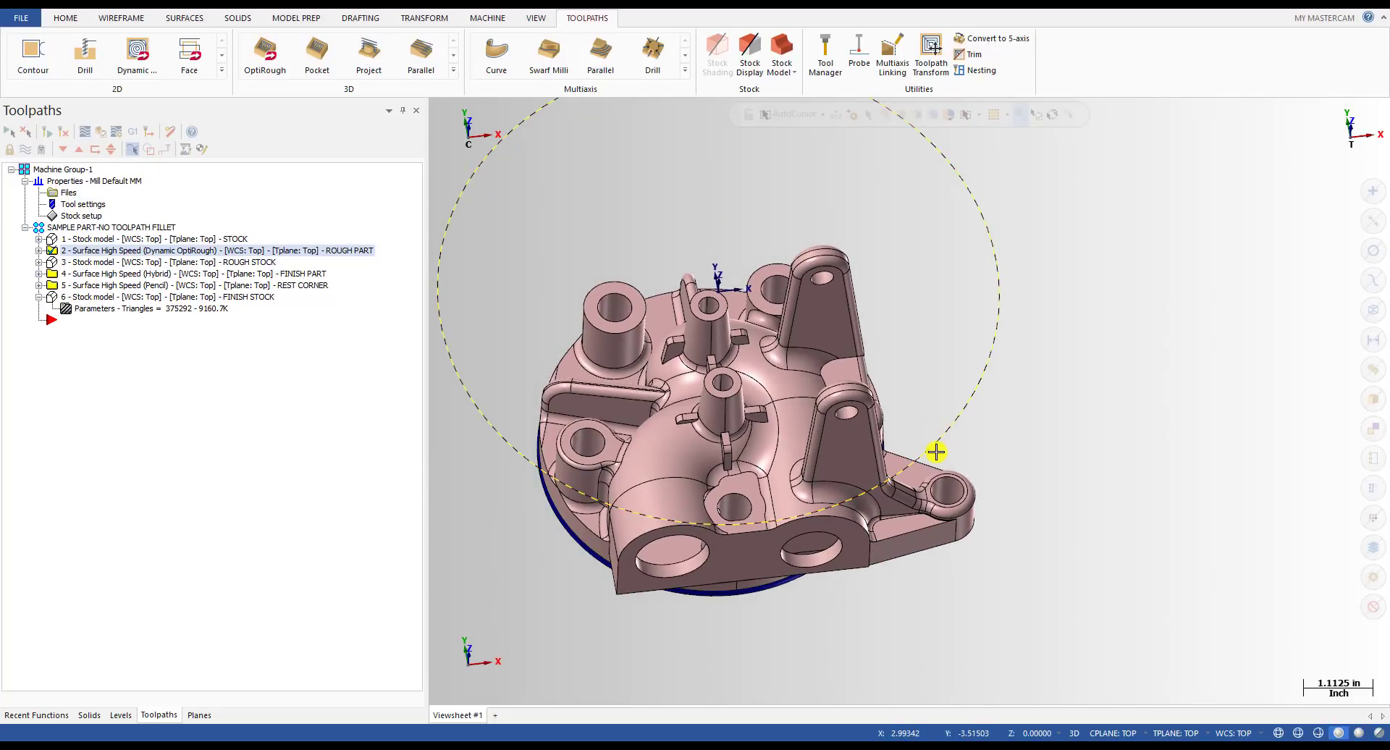
{"action": "middle_click_drag", "start_coordinate": [863, 487], "coordinate": [701, 468]}
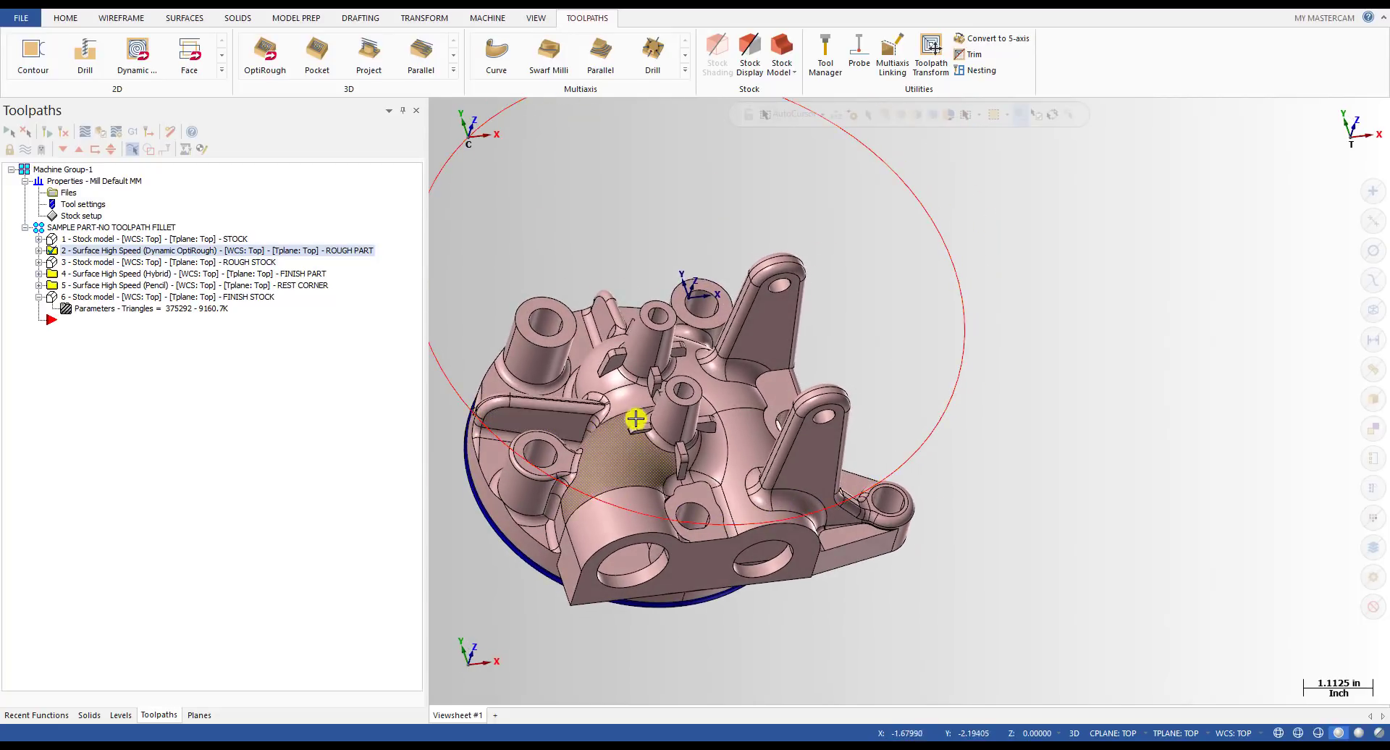
{"action": "middle_click_drag", "start_coordinate": [636, 419], "coordinate": [710, 495]}
{"action": "scroll", "coordinate": [747, 493], "scroll_direction": "up", "scroll_amount": 2}
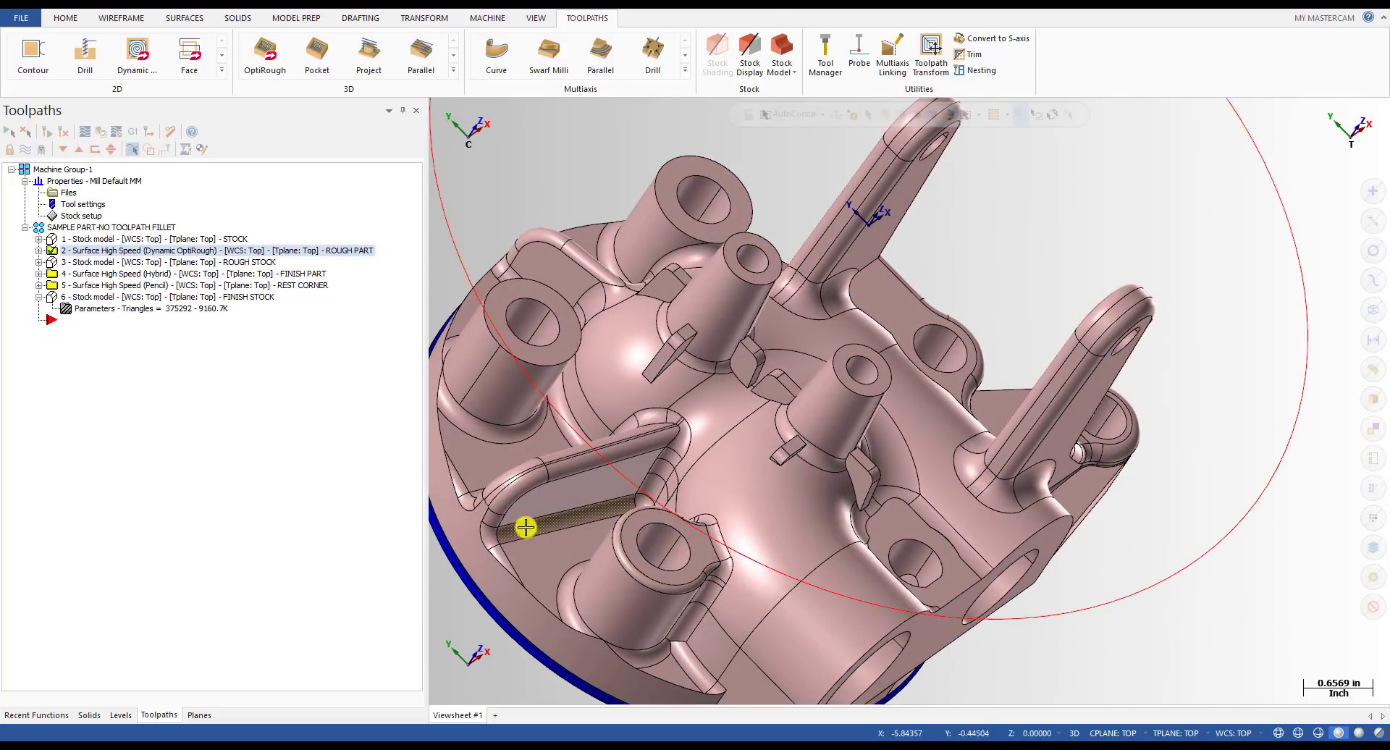
{"action": "middle_click_drag", "start_coordinate": [532, 532], "coordinate": [593, 533]}
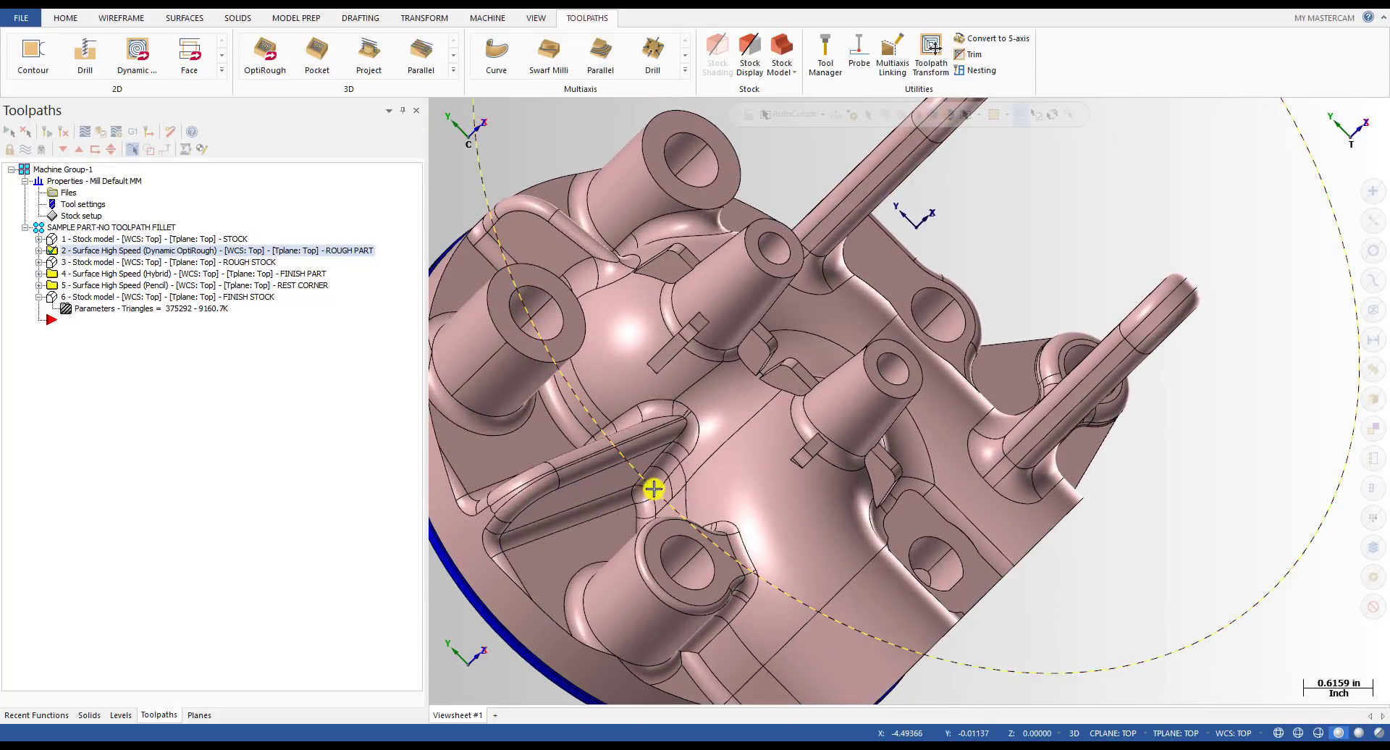
{"action": "scroll", "coordinate": [658, 487], "scroll_direction": "down", "scroll_amount": 4}
{"action": "middle_click_drag", "start_coordinate": [704, 516], "coordinate": [682, 501]}
{"action": "scroll", "coordinate": [726, 433], "scroll_direction": "down", "scroll_amount": 3}
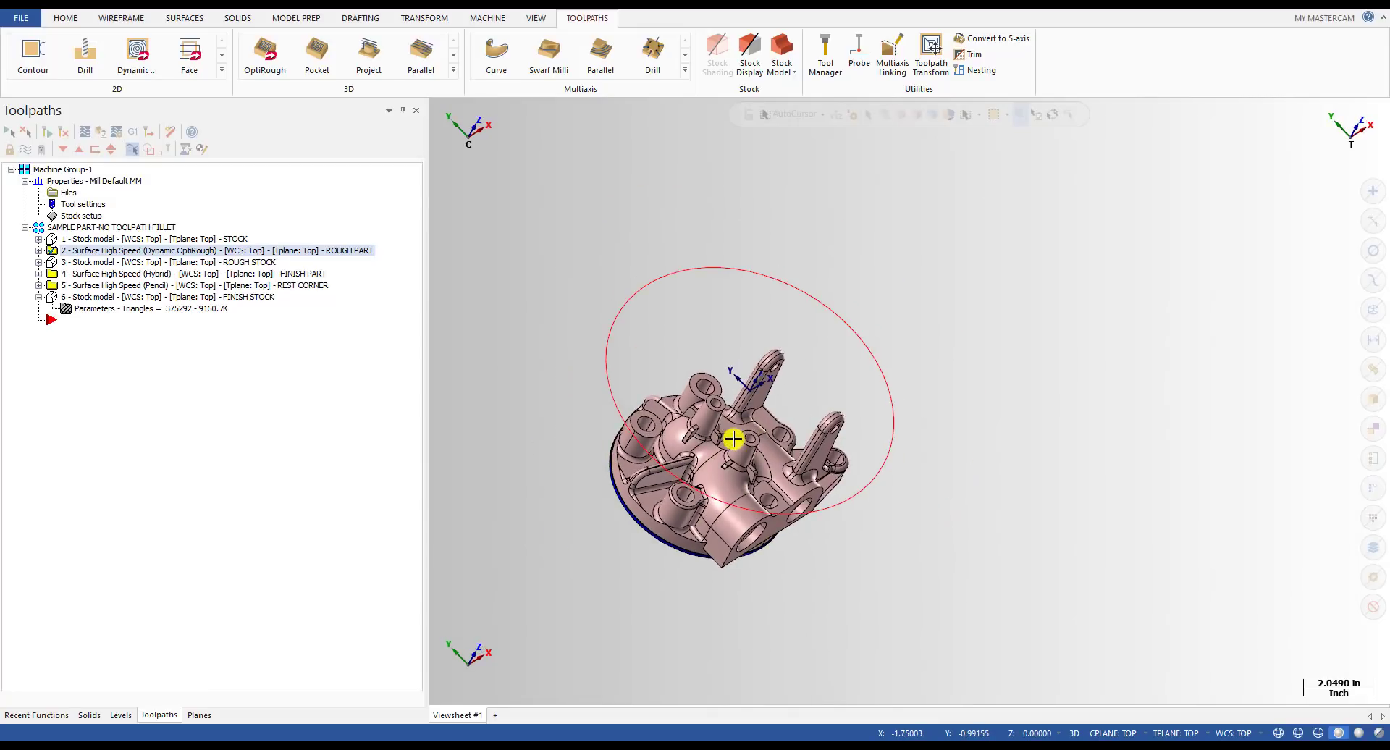
{"action": "middle_click_drag", "start_coordinate": [779, 493], "coordinate": [803, 493]}
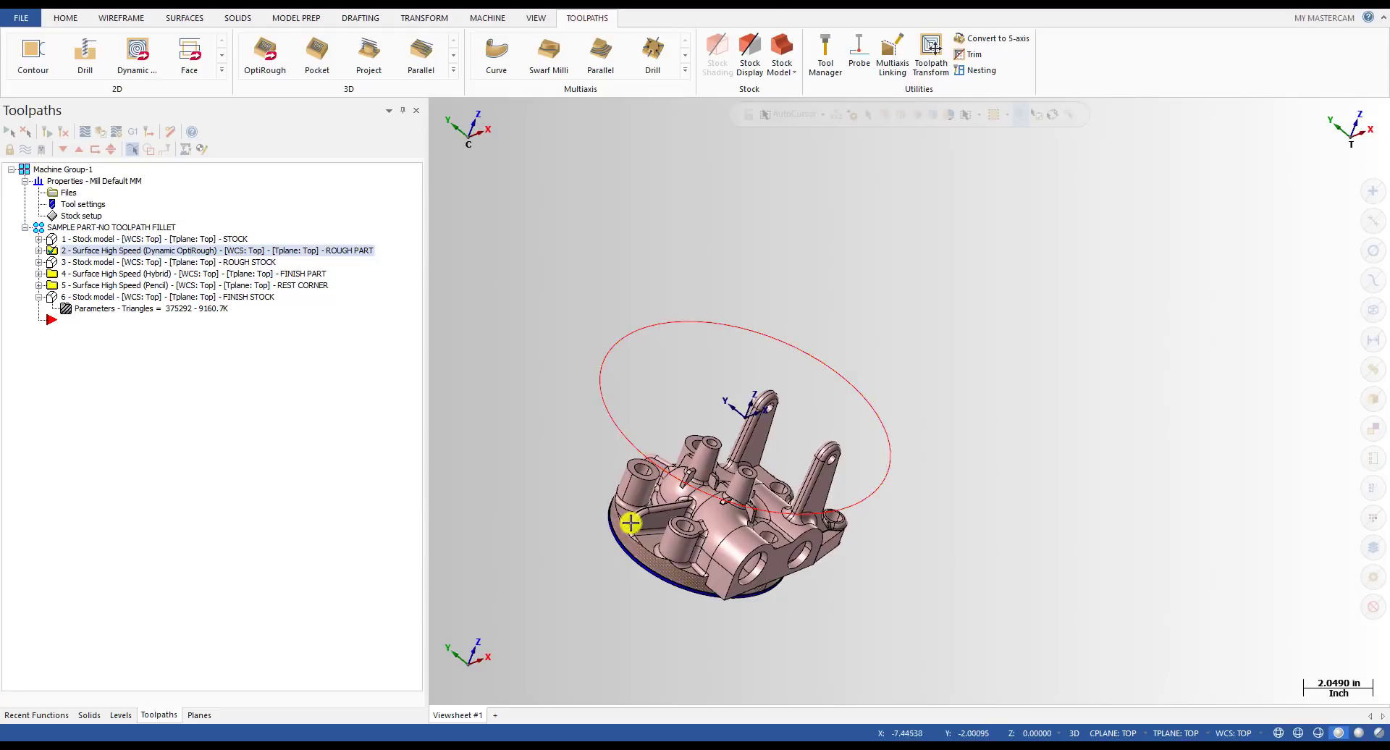
{"action": "mouse_move", "coordinate": [630, 521]}
{"action": "middle_mouse_down"}
{"action": "mouse_move", "coordinate": [702, 530]}
{"action": "mouse_move", "coordinate": [671, 552]}
{"action": "mouse_move", "coordinate": [624, 546]}
{"action": "middle_mouse_up"}
{"action": "scroll", "coordinate": [708, 536], "scroll_direction": "down", "scroll_amount": 2}
{"action": "scroll", "coordinate": [690, 536], "scroll_direction": "up", "scroll_amount": 3}
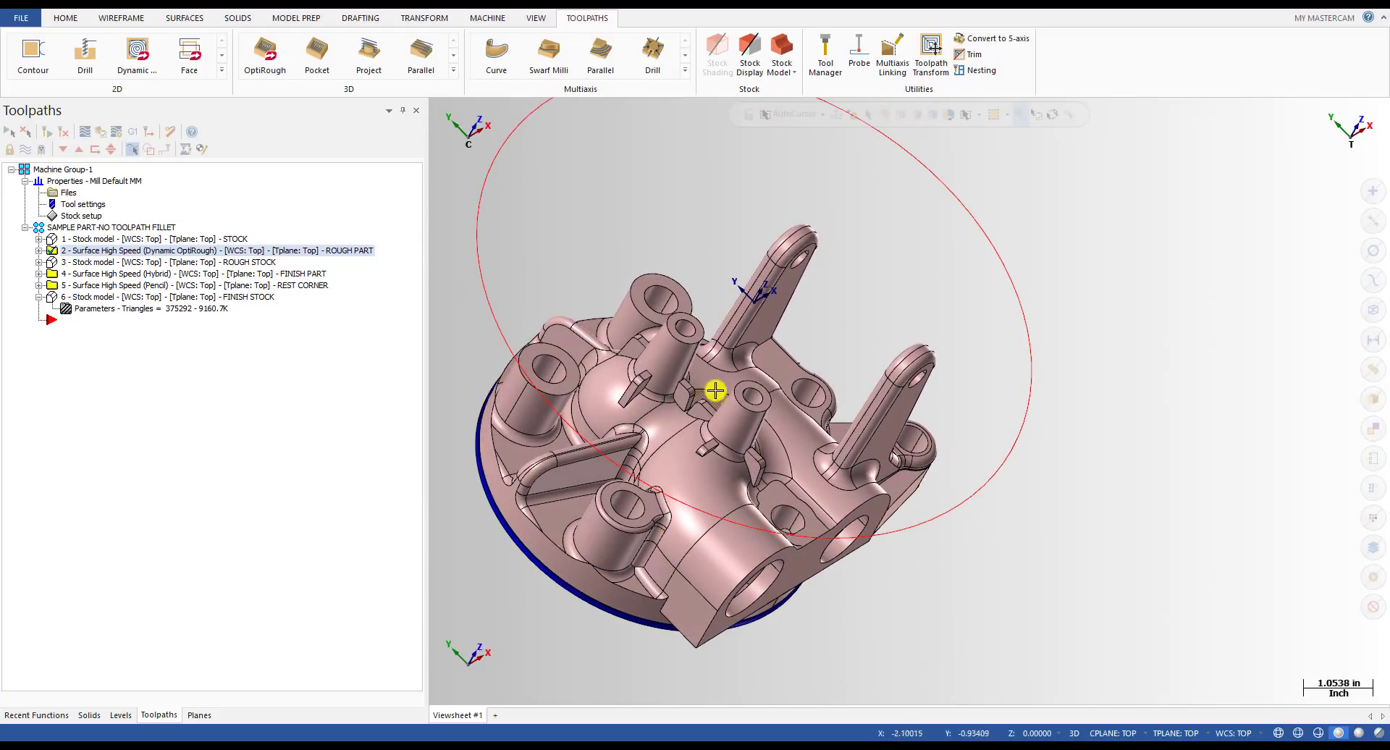
{"action": "middle_click_drag", "start_coordinate": [823, 456], "coordinate": [990, 337]}
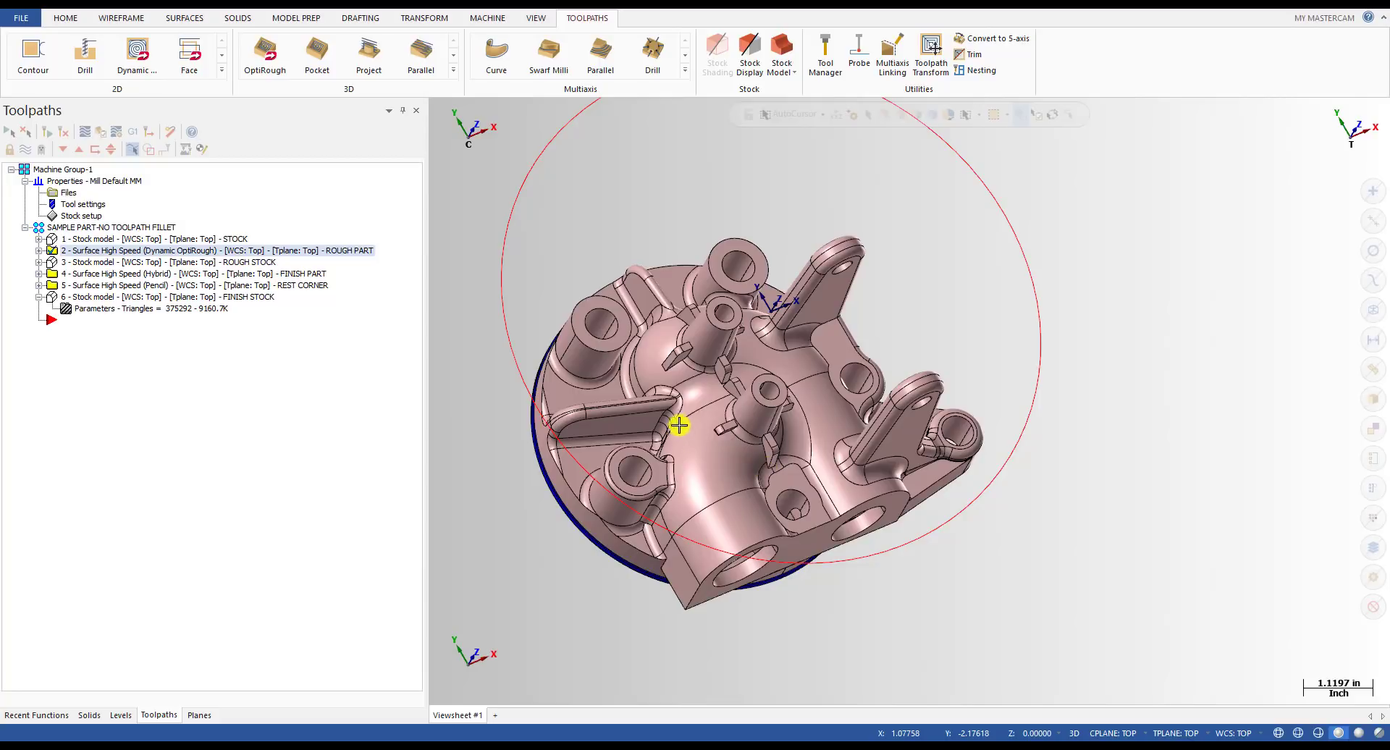
- Examine the fillets up close where the side rib, the upright brackets and the corner lug meet the casting body
{"action": "scroll", "coordinate": [674, 418], "scroll_direction": "up", "scroll_amount": 6}
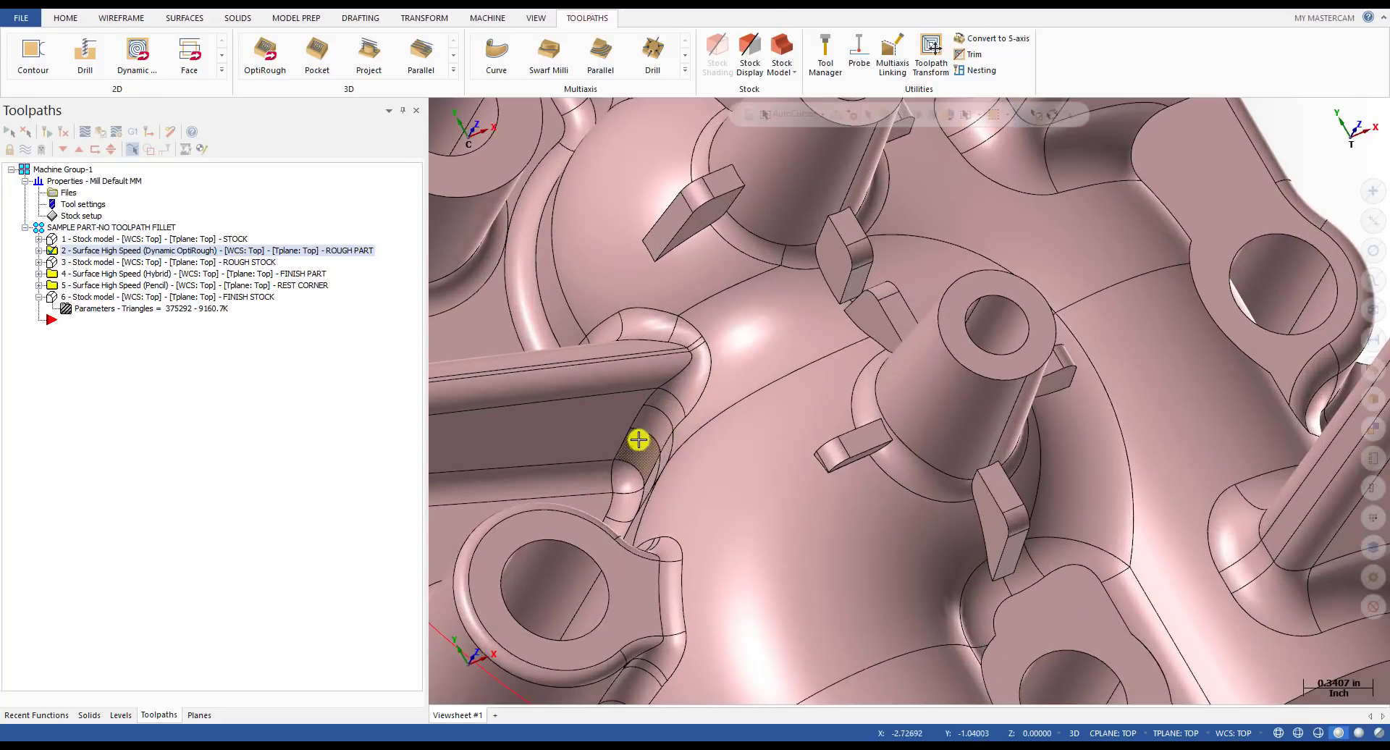
{"action": "scroll", "coordinate": [643, 450], "scroll_direction": "down", "scroll_amount": 3}
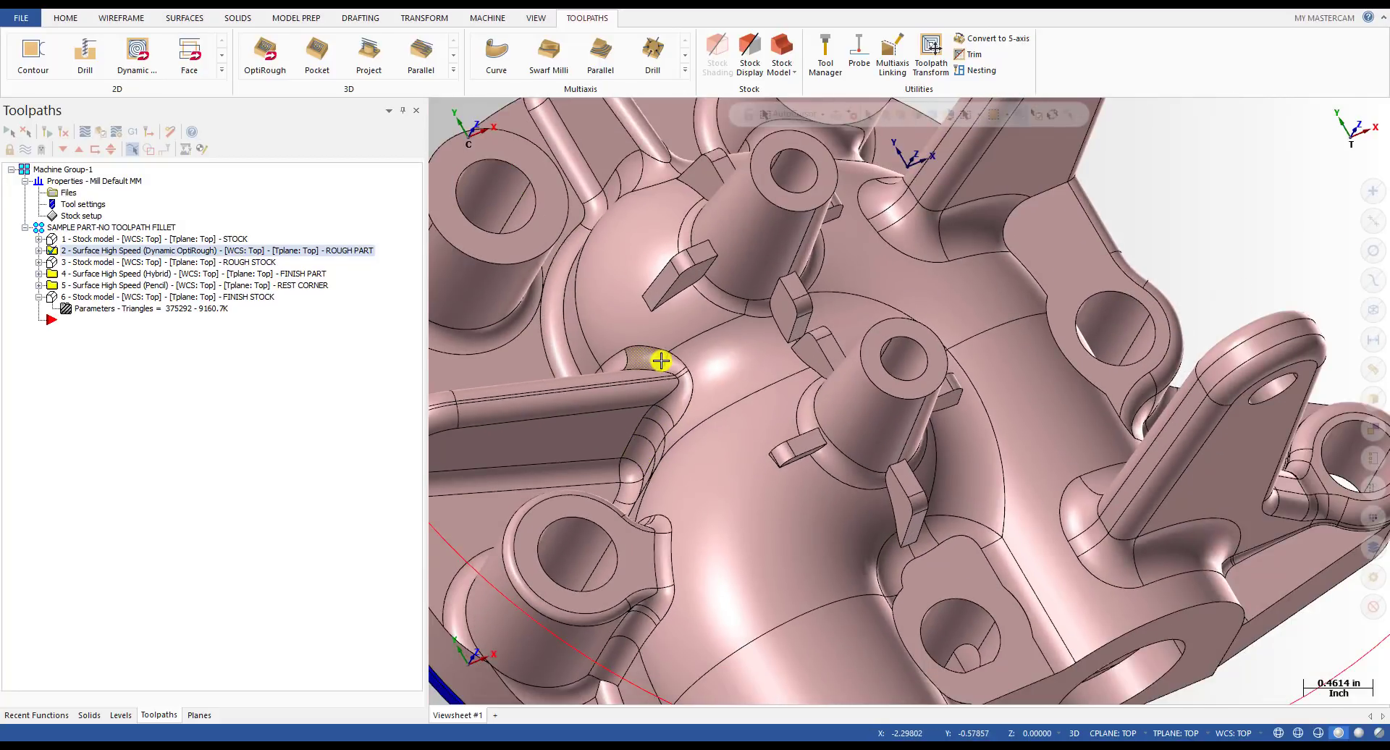
{"action": "scroll", "coordinate": [661, 357], "scroll_direction": "down", "scroll_amount": 3}
{"action": "middle_click_drag", "start_coordinate": [684, 384], "coordinate": [754, 413]}
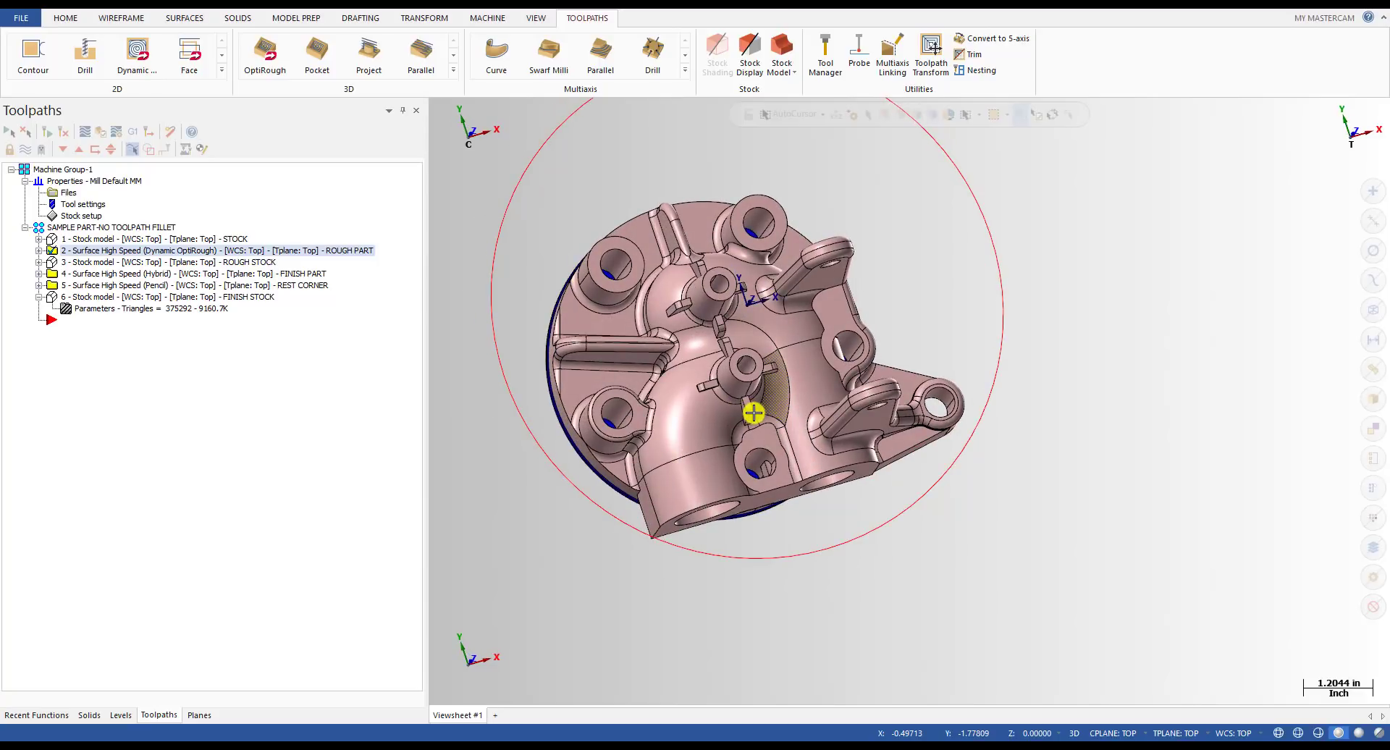
{"action": "middle_click_drag", "start_coordinate": [754, 413], "coordinate": [832, 249]}
{"action": "middle_click_drag", "start_coordinate": [872, 373], "coordinate": [820, 390]}
{"action": "scroll", "coordinate": [917, 467], "scroll_direction": "up", "scroll_amount": 5}
{"action": "middle_click_drag", "start_coordinate": [919, 465], "coordinate": [900, 406]}
{"action": "mouse_move", "coordinate": [919, 359]}
{"action": "middle_mouse_down"}
{"action": "mouse_move", "coordinate": [906, 390]}
{"action": "mouse_move", "coordinate": [922, 394]}
{"action": "mouse_move", "coordinate": [904, 378]}
{"action": "middle_mouse_up"}
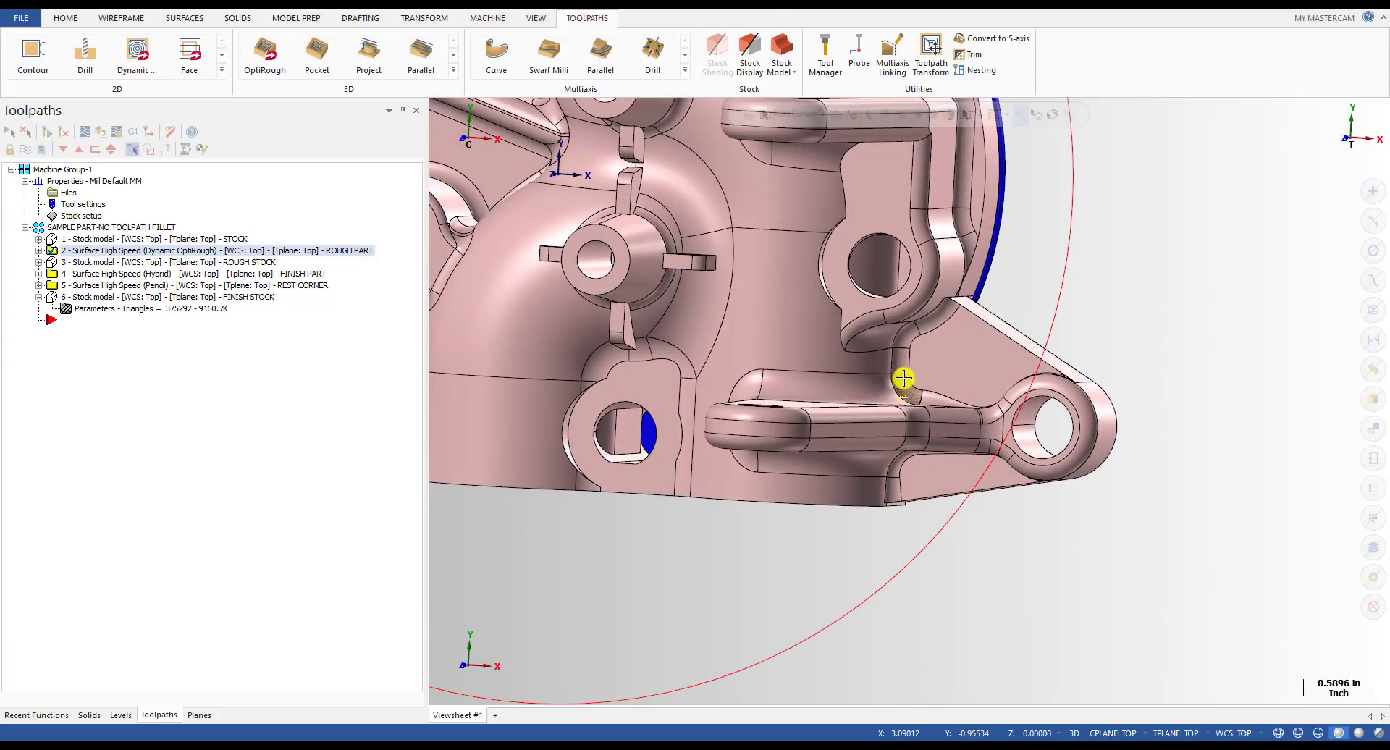
{"action": "scroll", "coordinate": [904, 378], "scroll_direction": "down", "scroll_amount": 3}
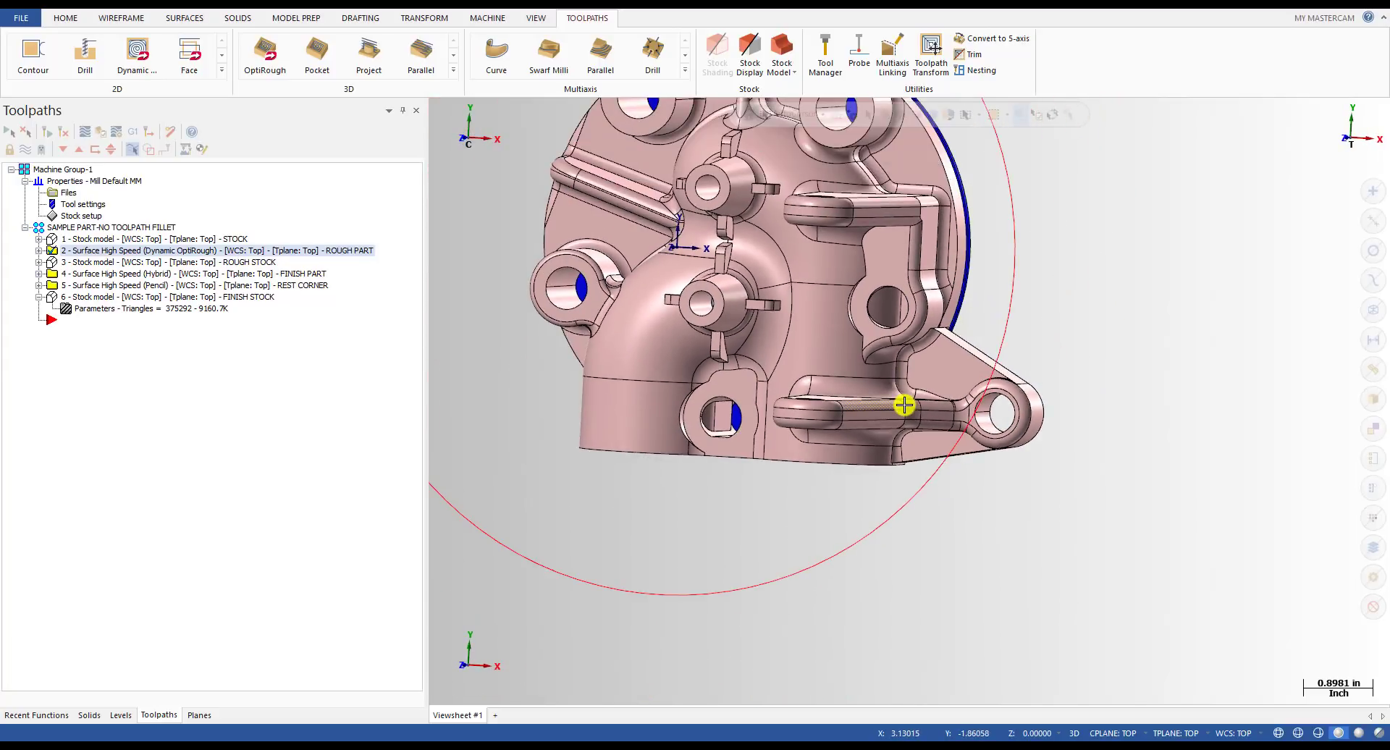
{"action": "scroll", "coordinate": [904, 405], "scroll_direction": "down", "scroll_amount": 3}
{"action": "middle_click_drag", "start_coordinate": [915, 434], "coordinate": [947, 403]}
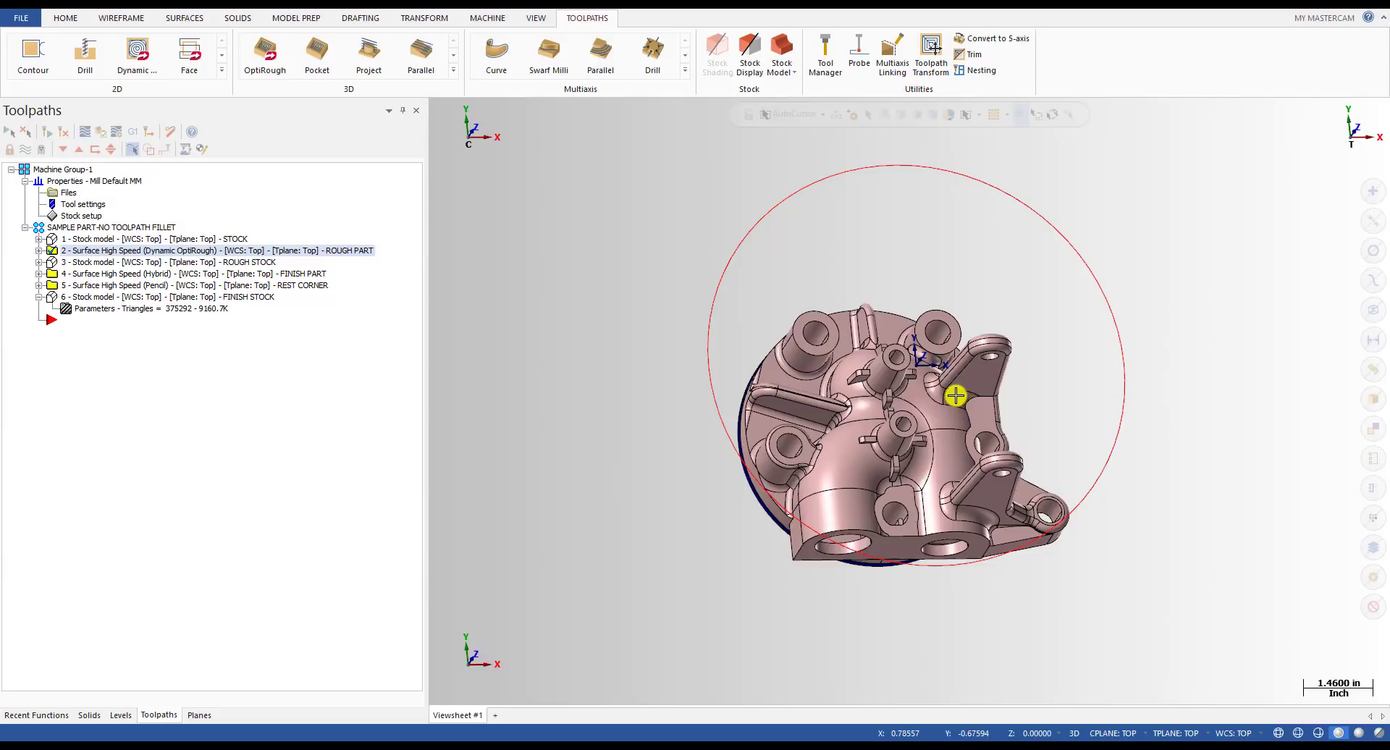
{"action": "middle_click_drag", "start_coordinate": [956, 395], "coordinate": [904, 420]}
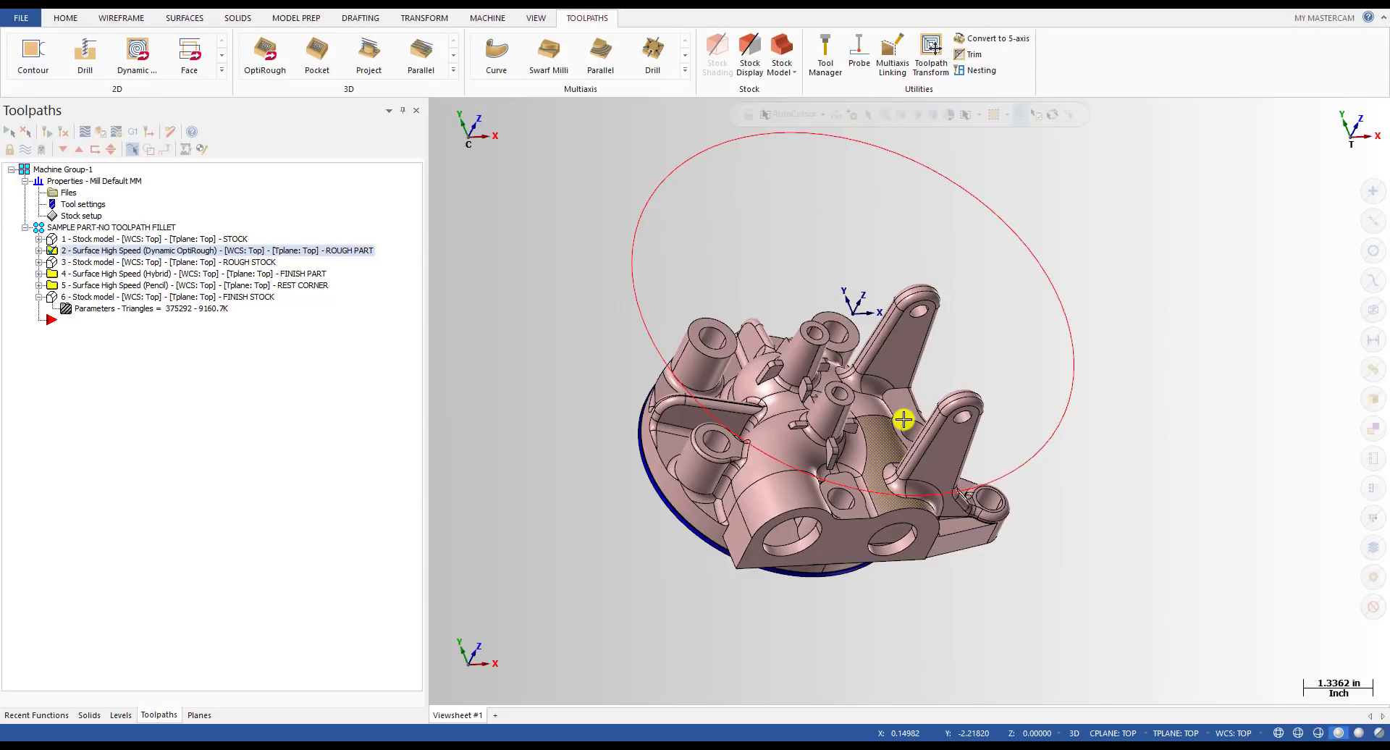
{"action": "middle_click_drag", "start_coordinate": [897, 420], "coordinate": [643, 530]}
{"action": "scroll", "coordinate": [946, 533], "scroll_direction": "down", "scroll_amount": 2}
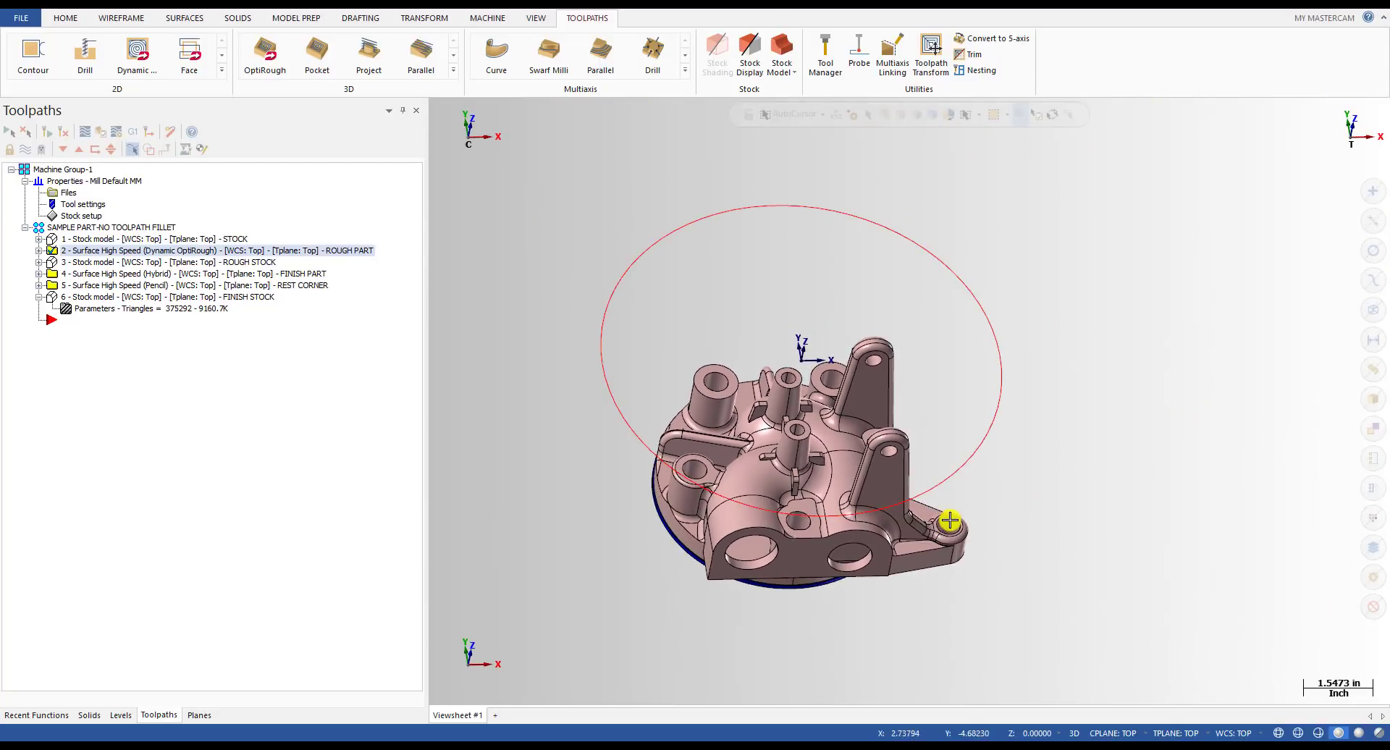
- Use Analyze Dynamic to check the radius of the small curved fillet in the recess between the front bracket and corner lug
{"action": "scroll", "coordinate": [941, 540], "scroll_direction": "up", "scroll_amount": 4}
{"action": "left_click", "coordinate": [72, 19]}
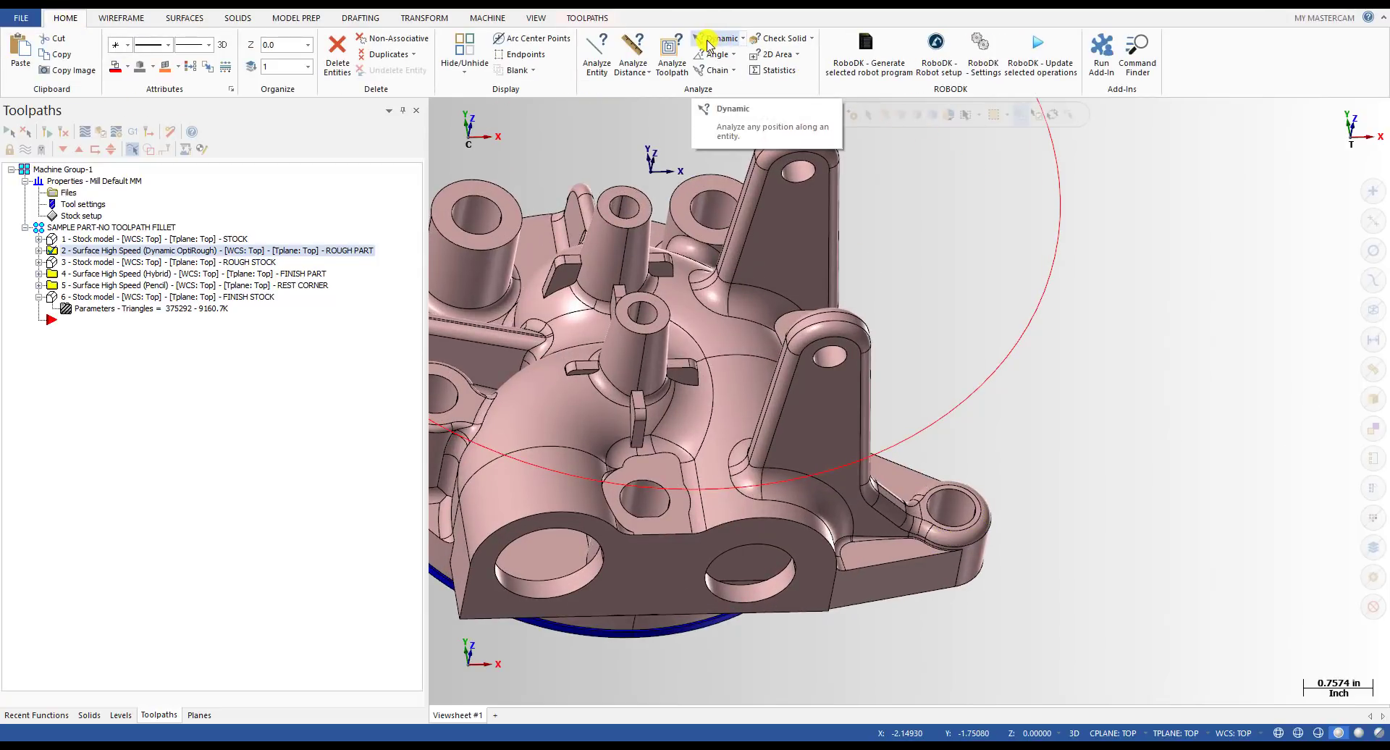
{"action": "left_click", "coordinate": [706, 43]}
{"action": "scroll", "coordinate": [946, 527], "scroll_direction": "up", "scroll_amount": 2}
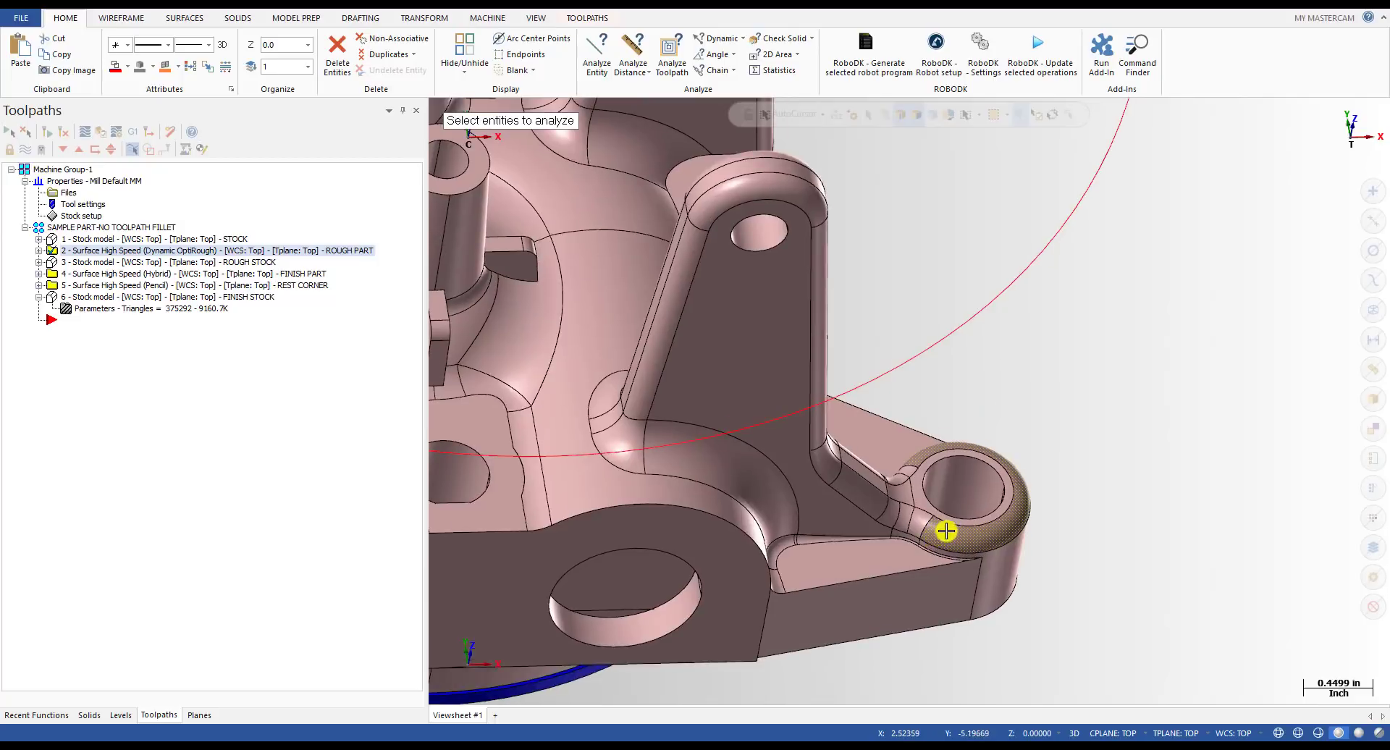
{"action": "scroll", "coordinate": [832, 549], "scroll_direction": "down", "scroll_amount": 2}
{"action": "scroll", "coordinate": [854, 552], "scroll_direction": "up", "scroll_amount": 4}
{"action": "scroll", "coordinate": [854, 553], "scroll_direction": "up", "scroll_amount": 5}
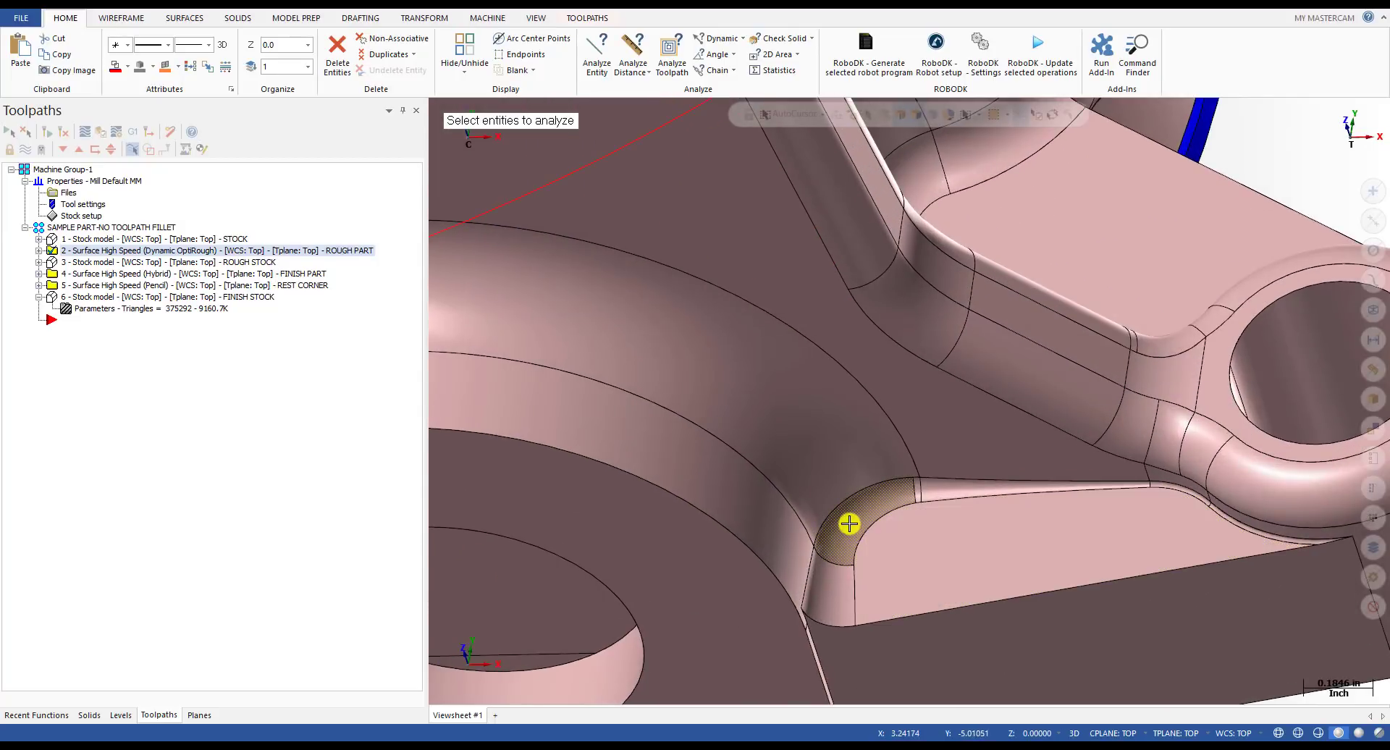
{"action": "left_click", "coordinate": [849, 523]}
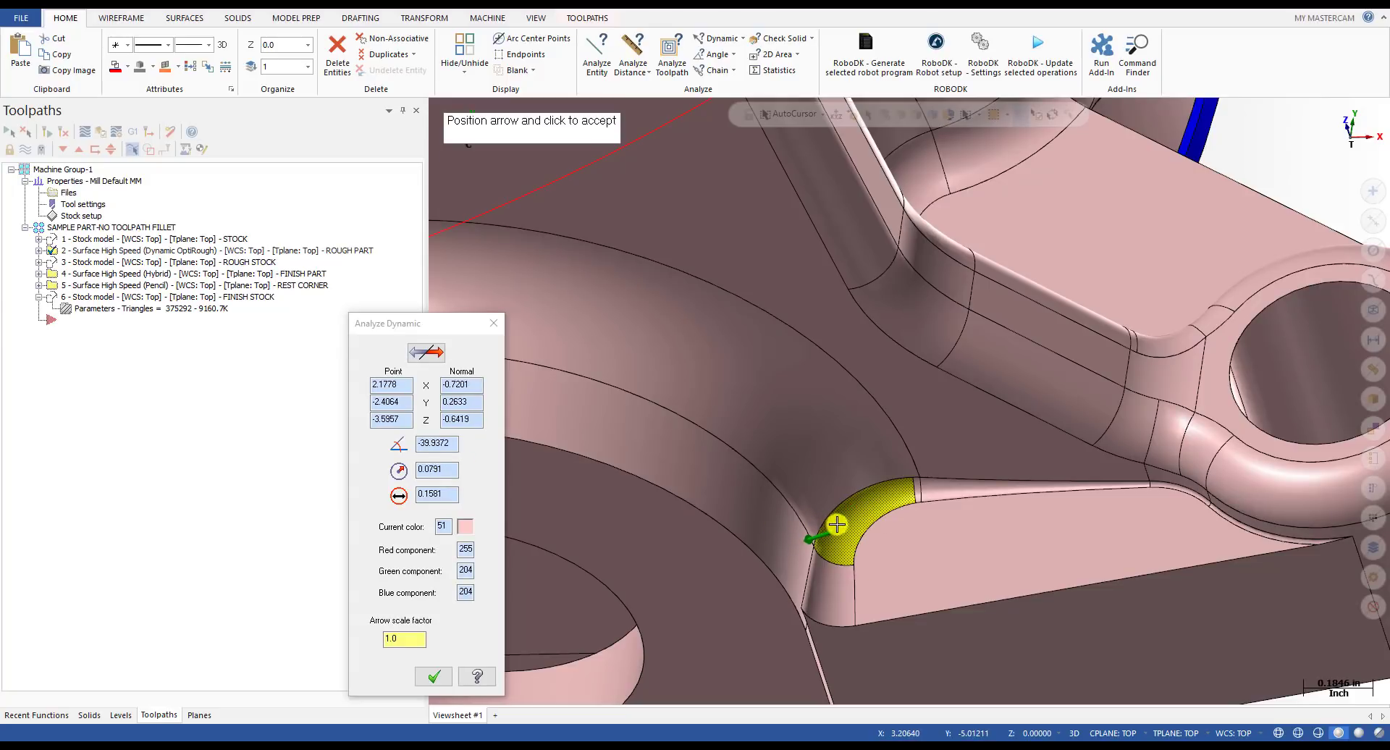
{"action": "scroll", "coordinate": [848, 522], "scroll_direction": "down", "scroll_amount": 4}
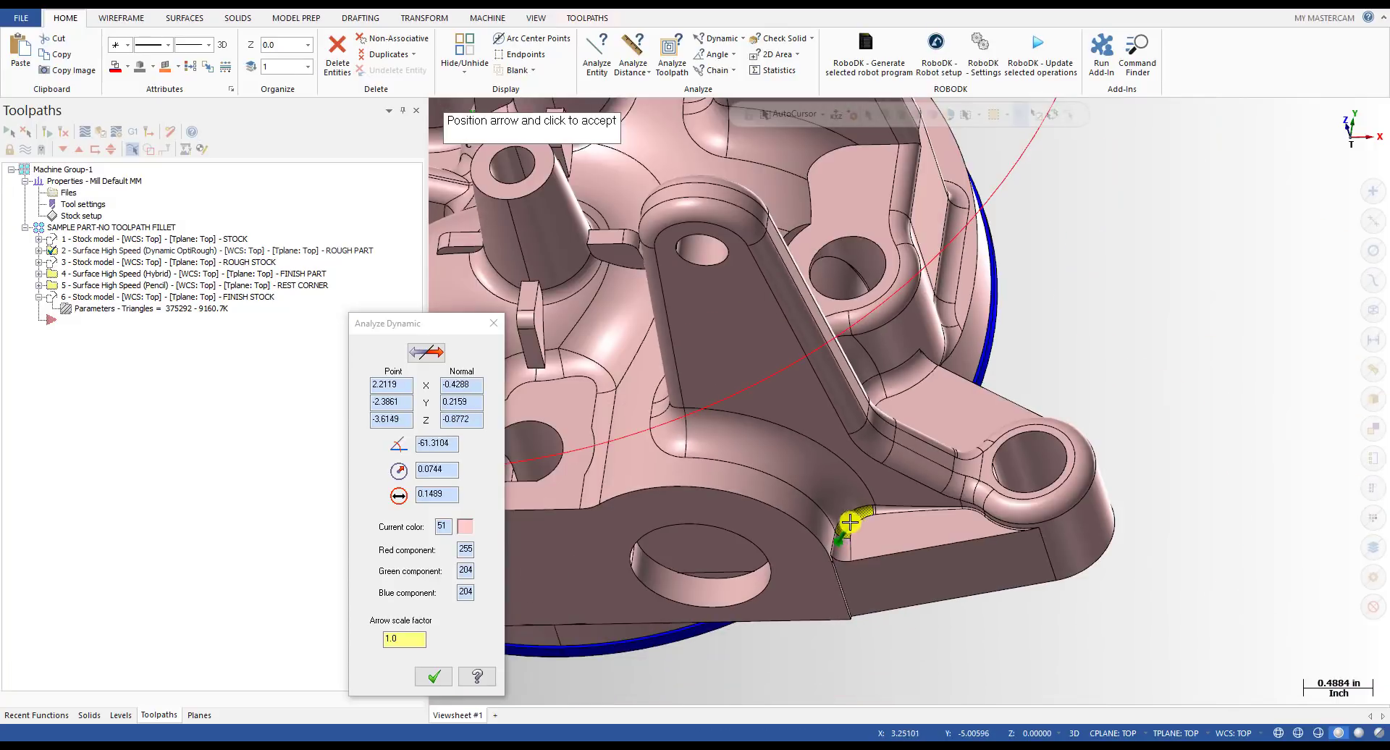
{"action": "key", "text": "Escape"}
- Check the radius of the fillet on the back side of the corner lug with Analyze Dynamic
{"action": "scroll", "coordinate": [924, 512], "scroll_direction": "down", "scroll_amount": 4}
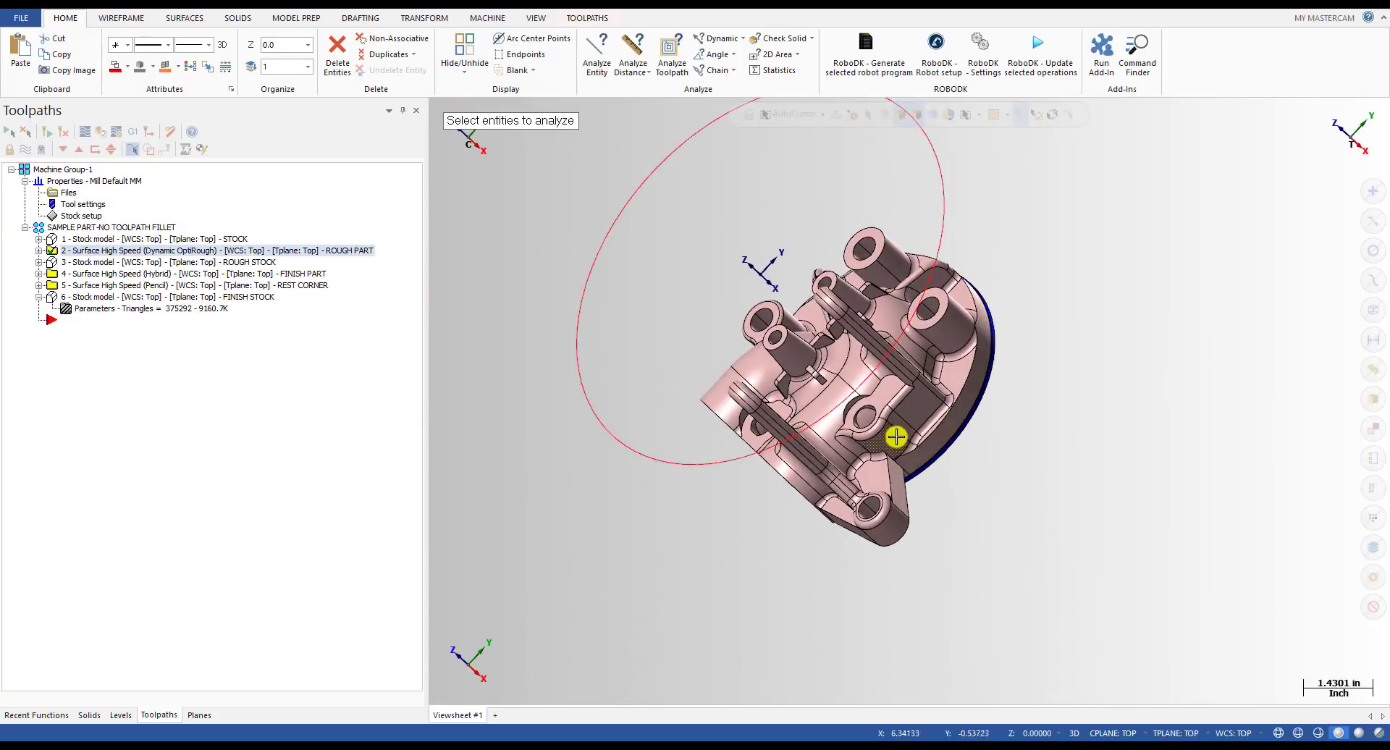
{"action": "scroll", "coordinate": [857, 488], "scroll_direction": "up", "scroll_amount": 6}
{"action": "left_click", "coordinate": [832, 497]}
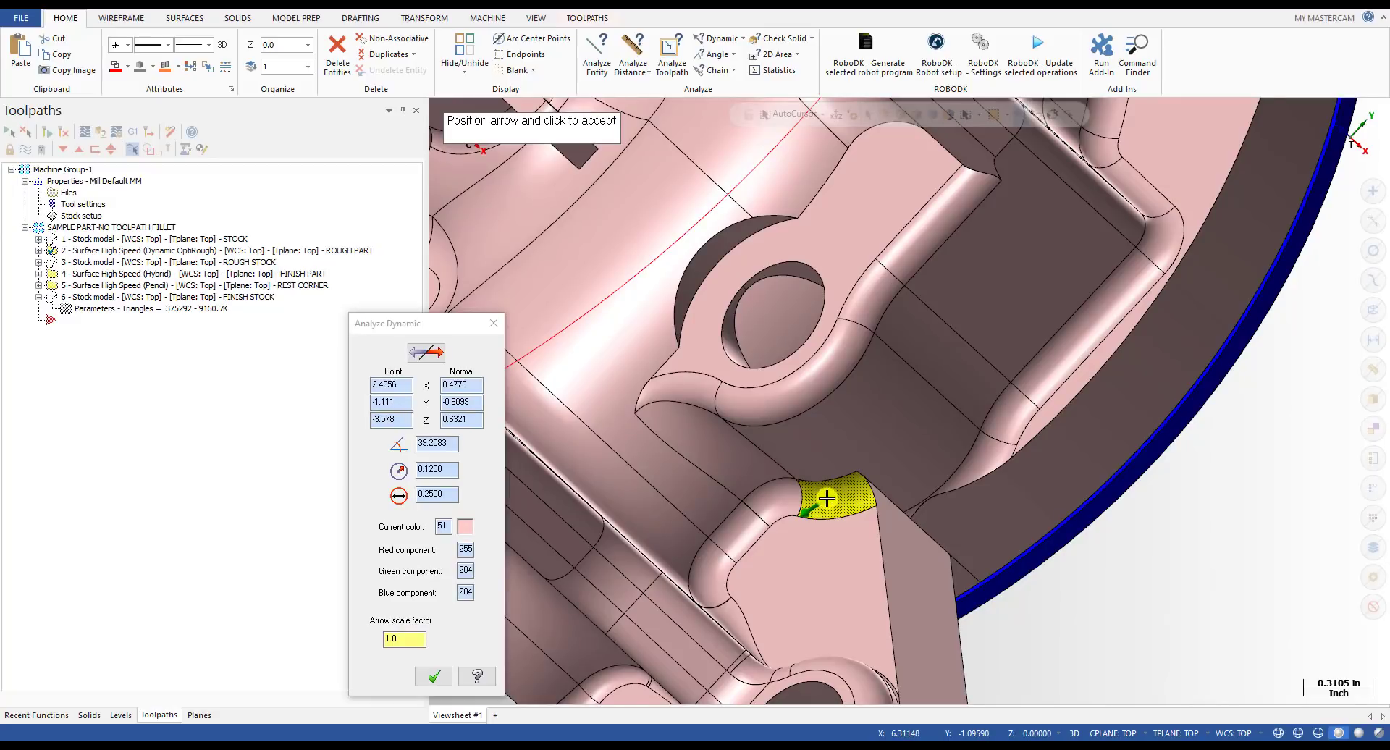
{"action": "key", "text": "Escape"}
- Check the radius of the floor fillet between the rear bracket and the nearby cylindrical boss with Analyze Dynamic
{"action": "scroll", "coordinate": [833, 500], "scroll_direction": "down", "scroll_amount": 6}
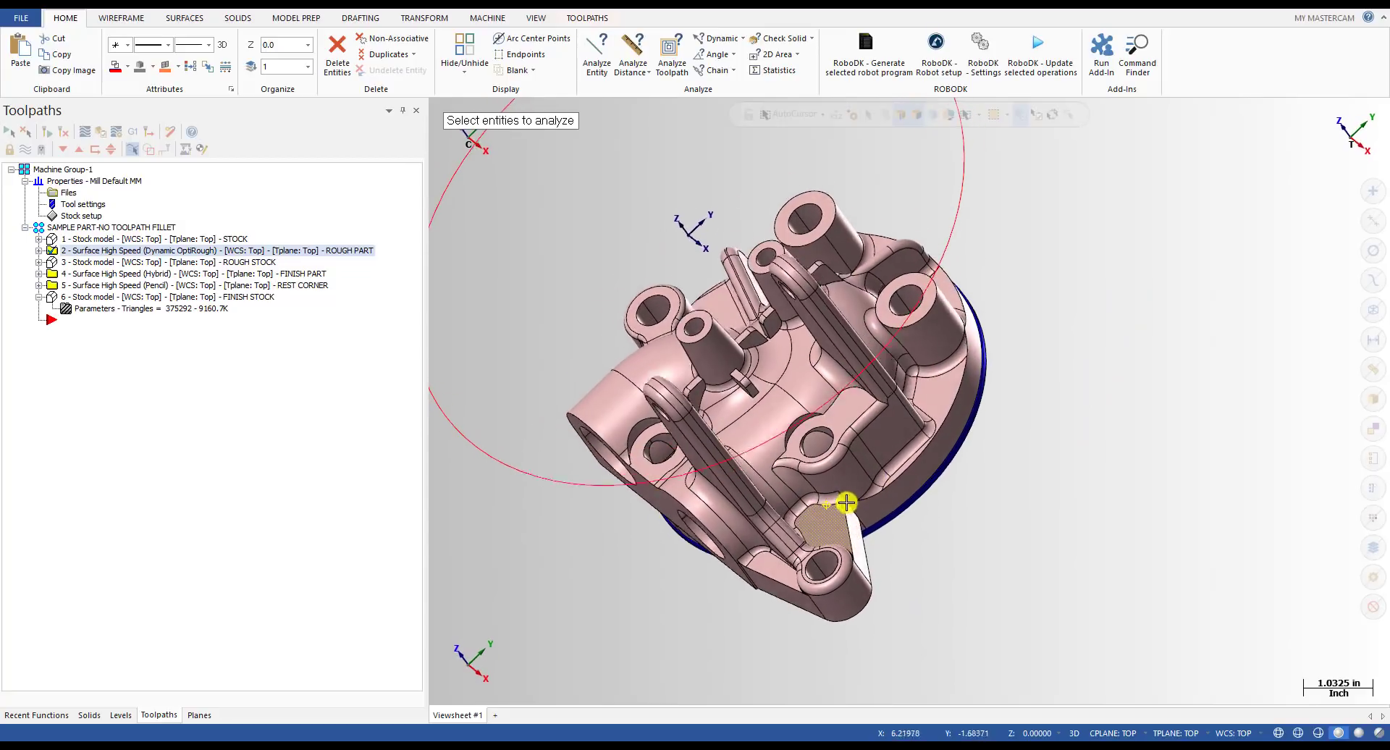
{"action": "middle_click_drag", "start_coordinate": [846, 502], "coordinate": [793, 512]}
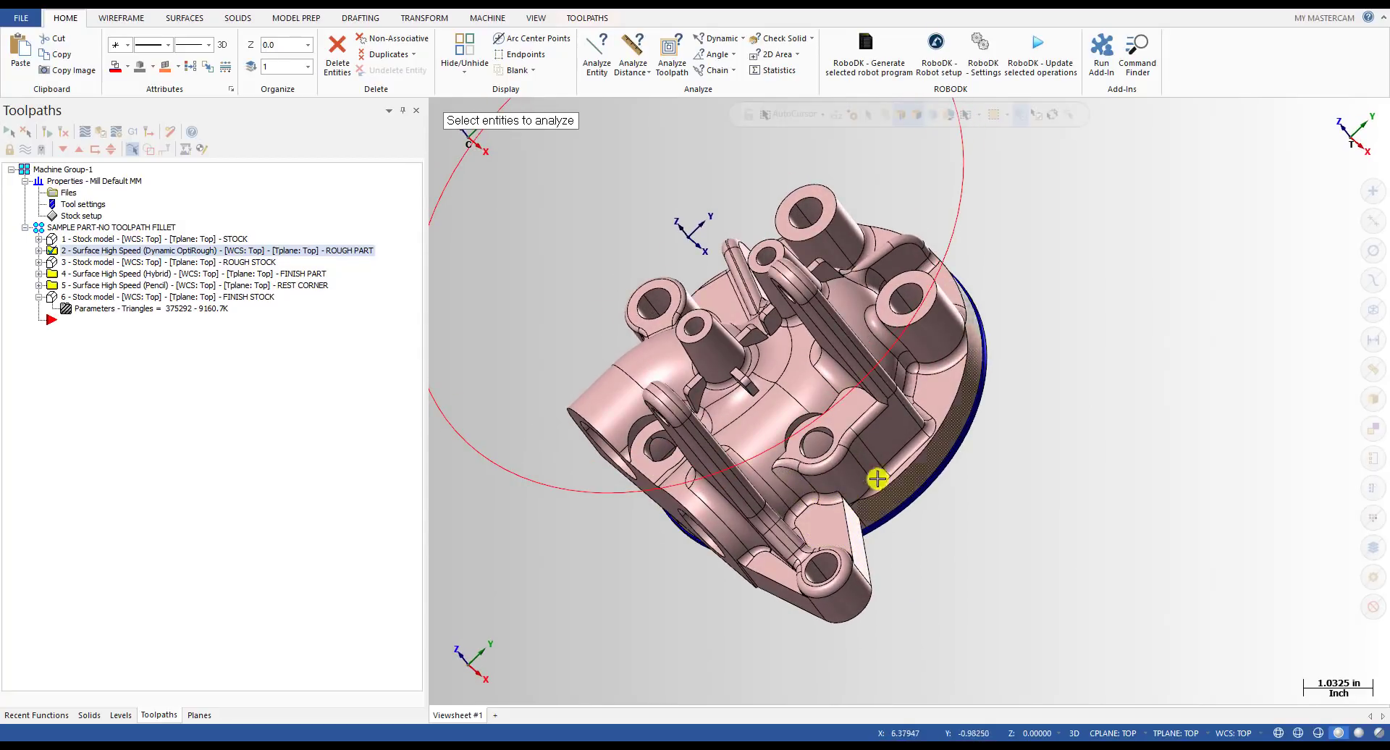
{"action": "middle_click_drag", "start_coordinate": [875, 478], "coordinate": [923, 371]}
{"action": "scroll", "coordinate": [923, 370], "scroll_direction": "up", "scroll_amount": 3}
{"action": "left_click", "coordinate": [912, 385]}
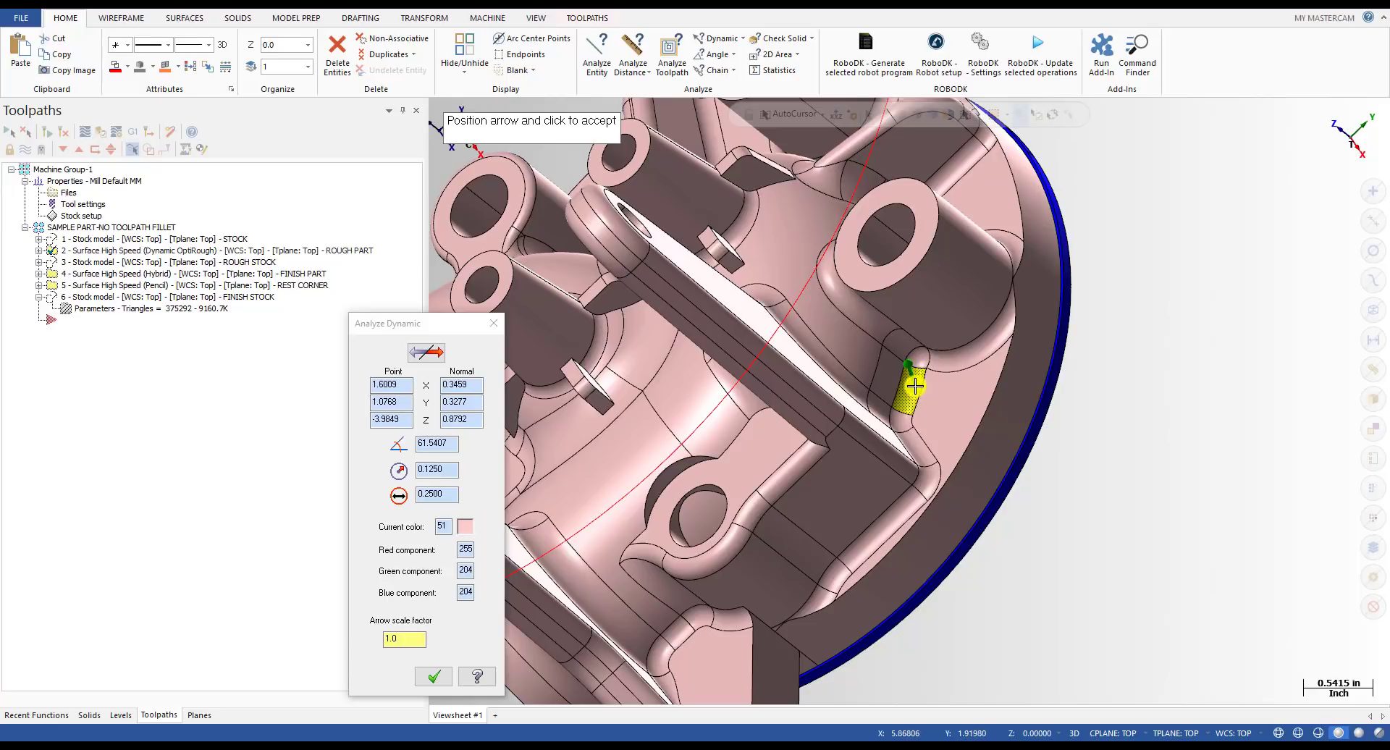
{"action": "left_click", "coordinate": [914, 386]}
{"action": "scroll", "coordinate": [947, 490], "scroll_direction": "down", "scroll_amount": 5}
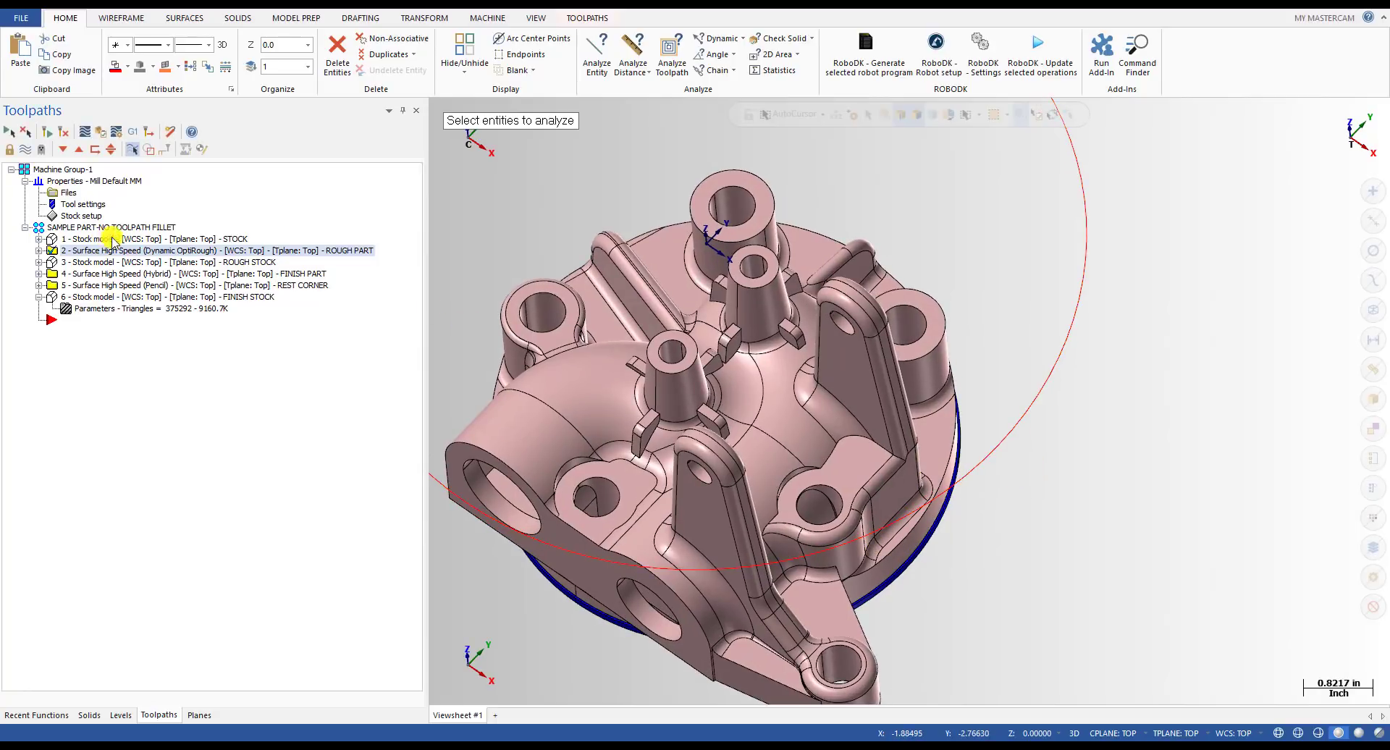
- View the STOCK stock model on its own and expand the Dynamic OptiRough ROUGH PART operation
{"action": "left_click", "coordinate": [103, 242]}
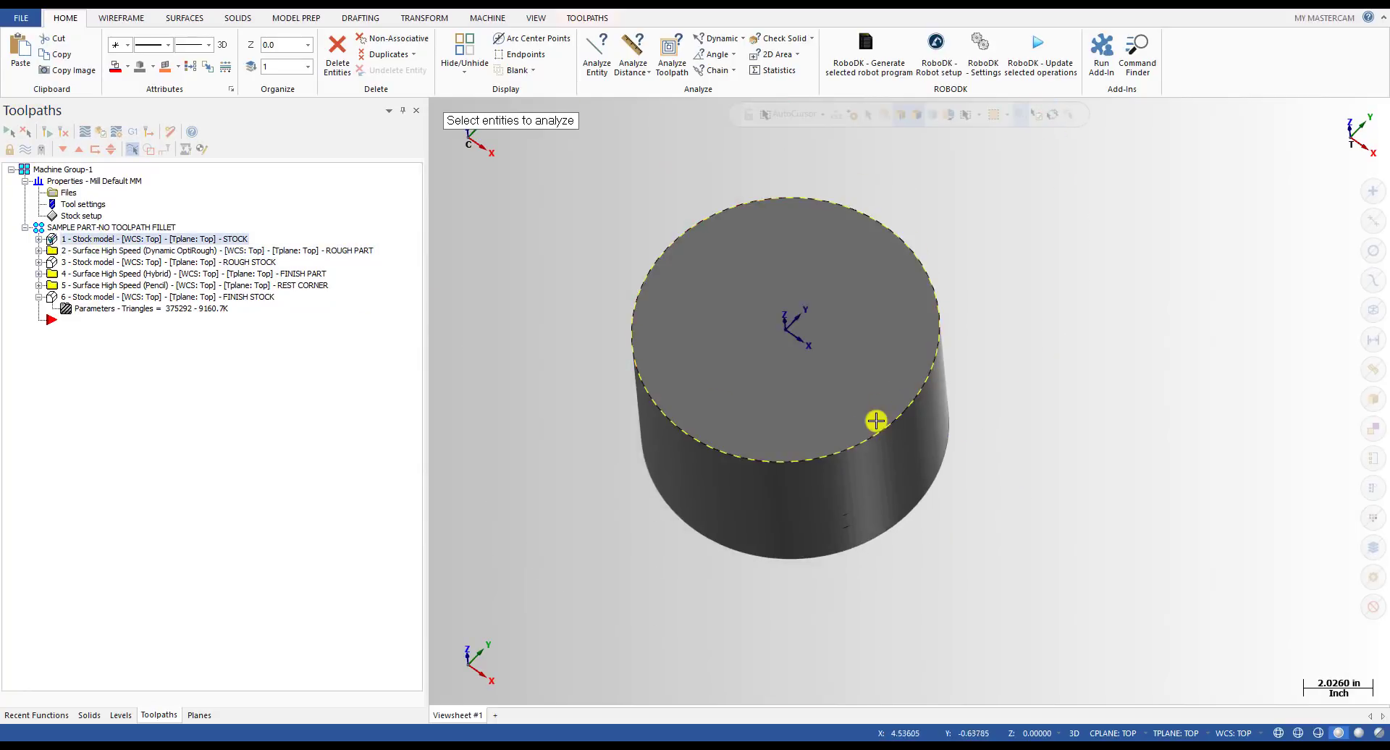
{"action": "middle_click_drag", "start_coordinate": [876, 420], "coordinate": [879, 384]}
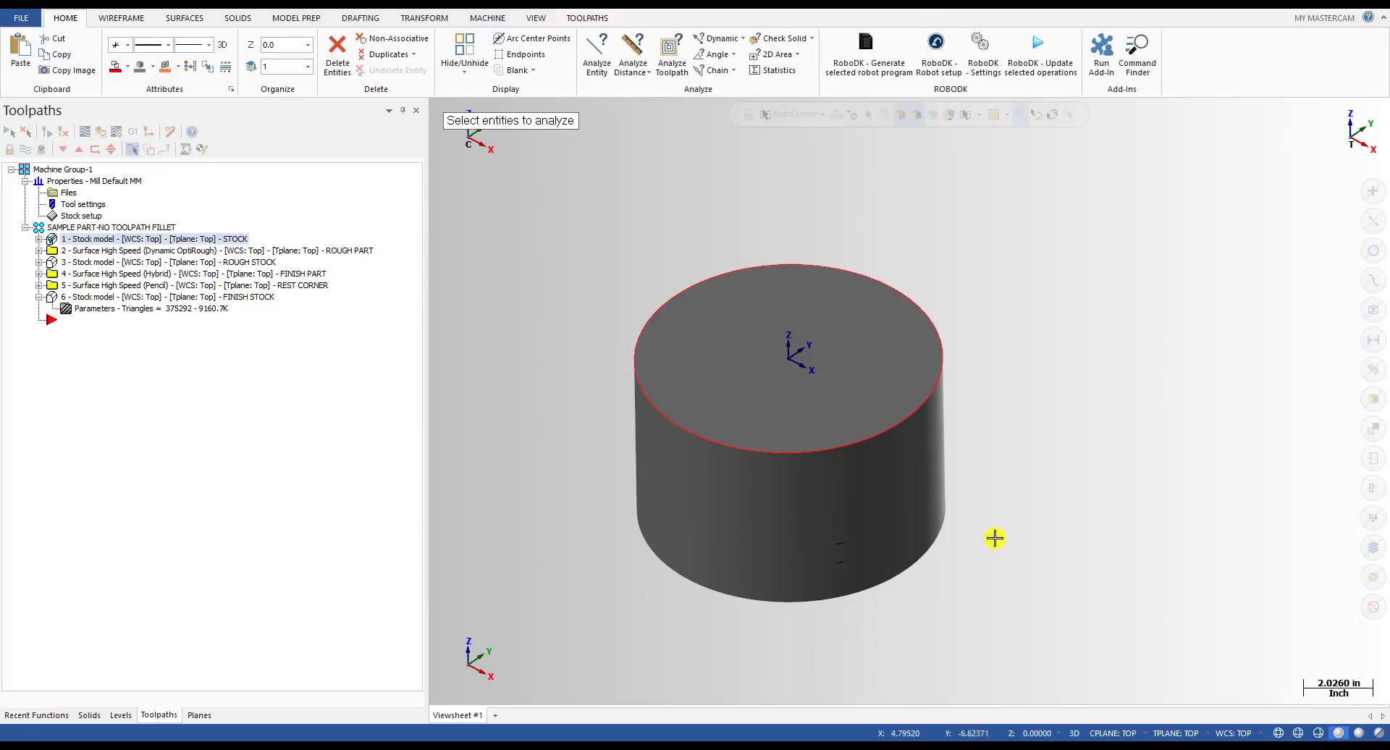
{"action": "left_click", "coordinate": [288, 251]}
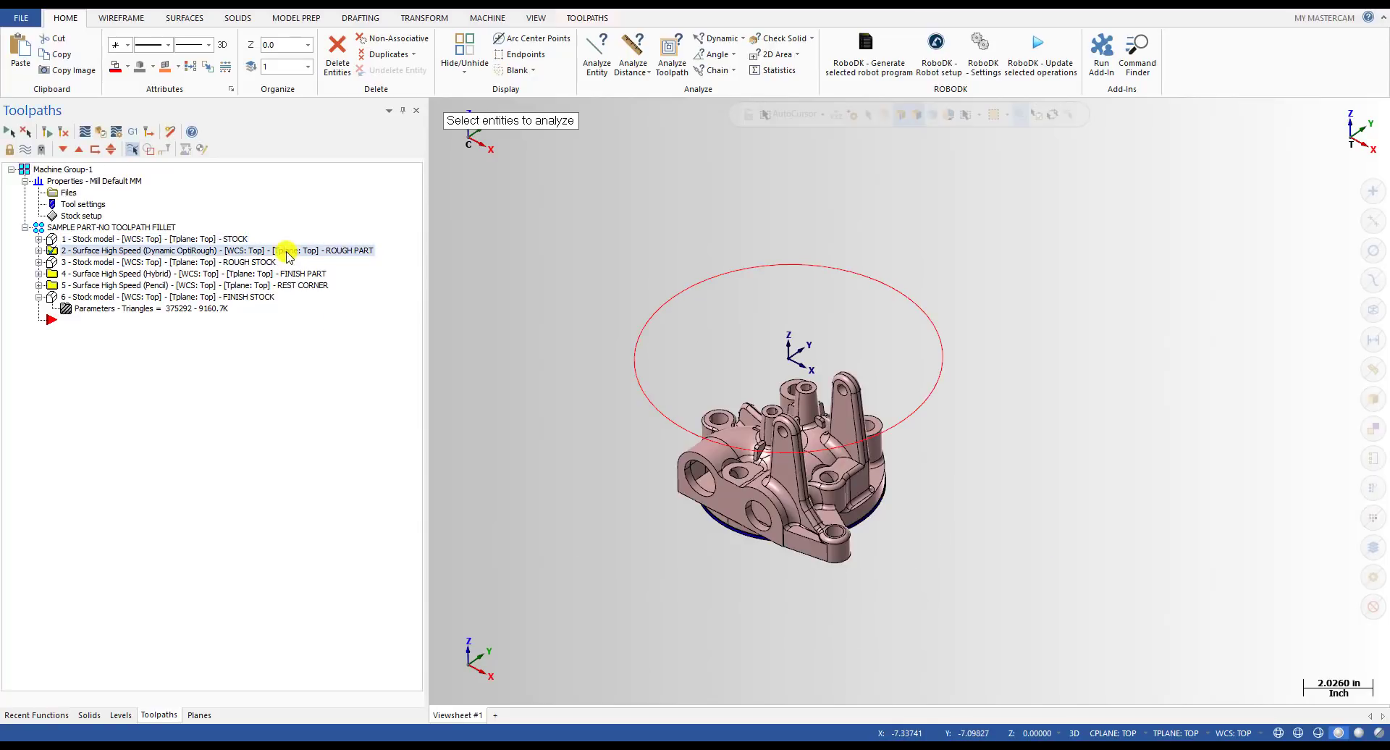
{"action": "left_click", "coordinate": [39, 250]}
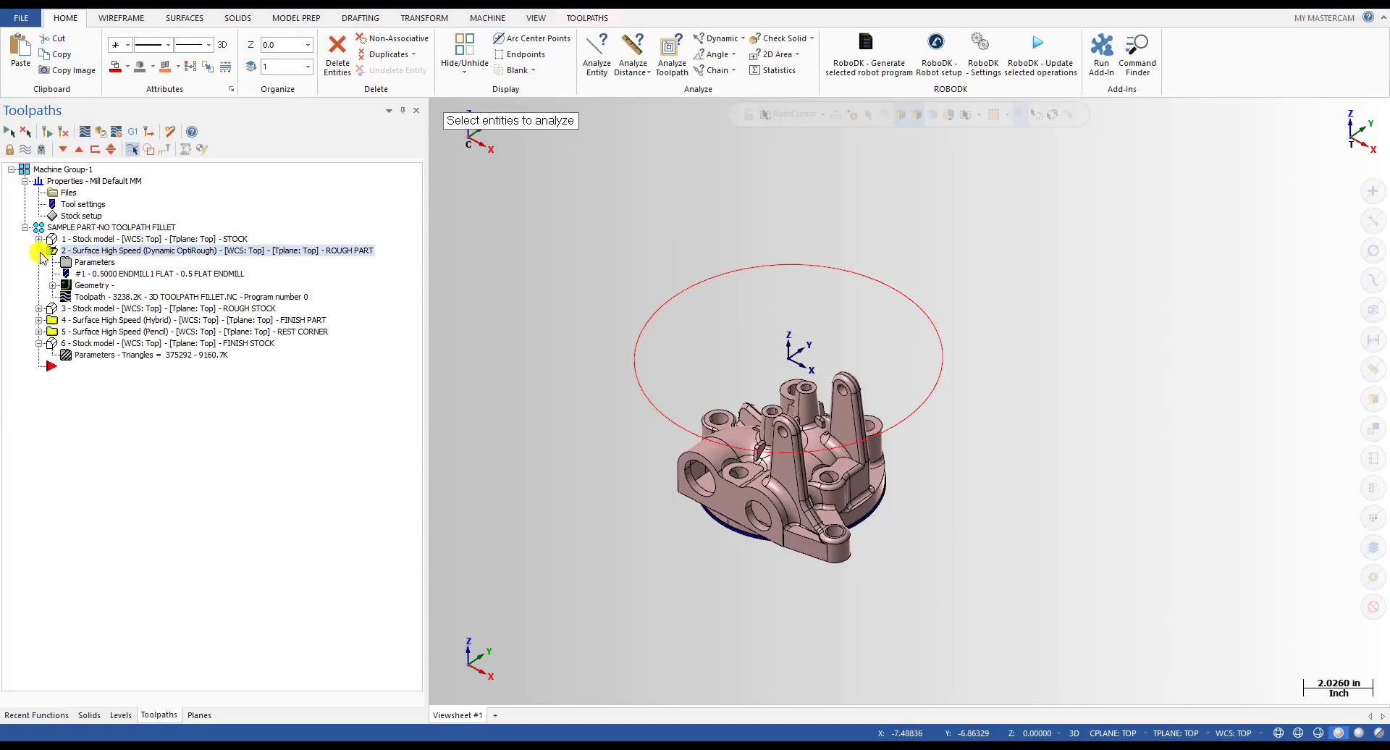
- Backplot the Dynamic OptiRough ROUGH PART toolpath partway through its motion and close the backplot
{"action": "left_click", "coordinate": [106, 298]}
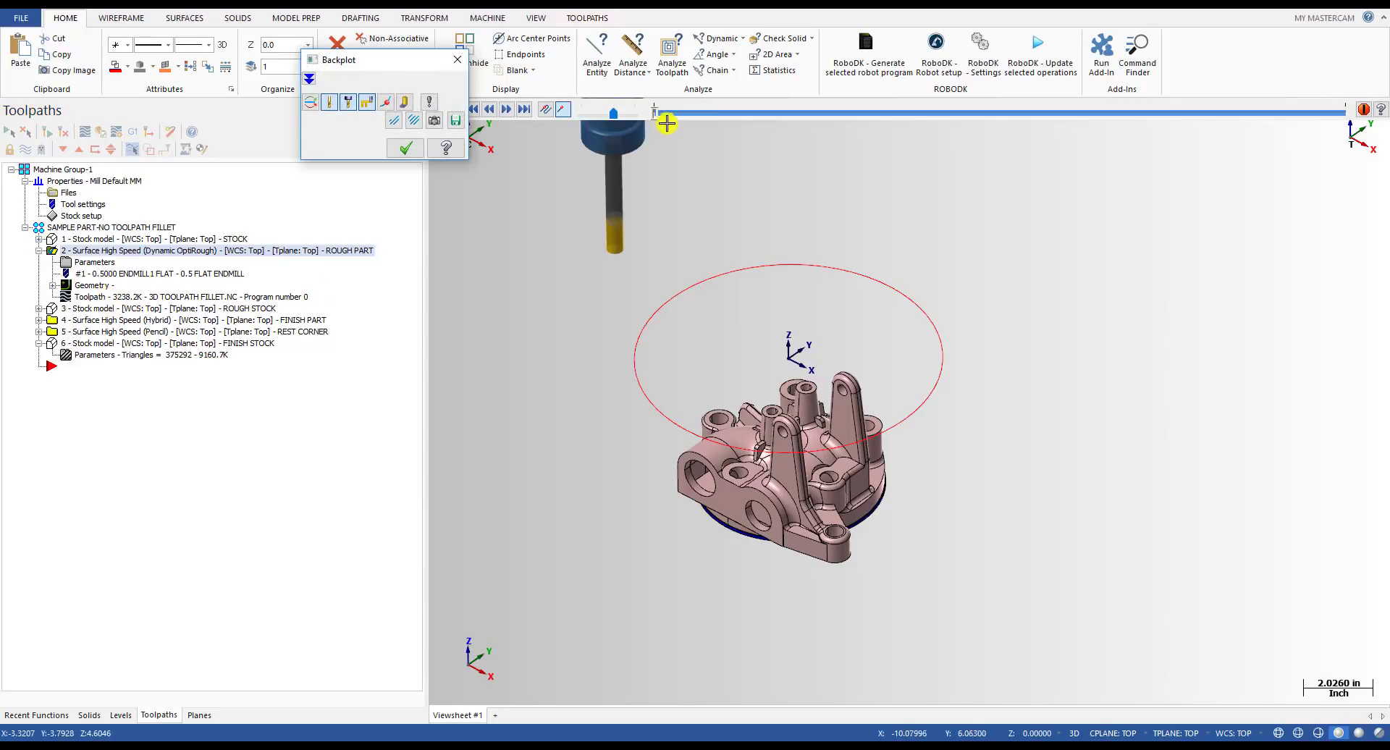
{"action": "mouse_move", "coordinate": [656, 116]}
{"action": "left_mouse_down"}
{"action": "mouse_move", "coordinate": [792, 115]}
{"action": "mouse_move", "coordinate": [823, 140]}
{"action": "mouse_move", "coordinate": [1132, 163]}
{"action": "left_mouse_up"}
{"action": "middle_click_drag", "start_coordinate": [866, 378], "coordinate": [719, 478]}
{"action": "key", "text": "Escape"}
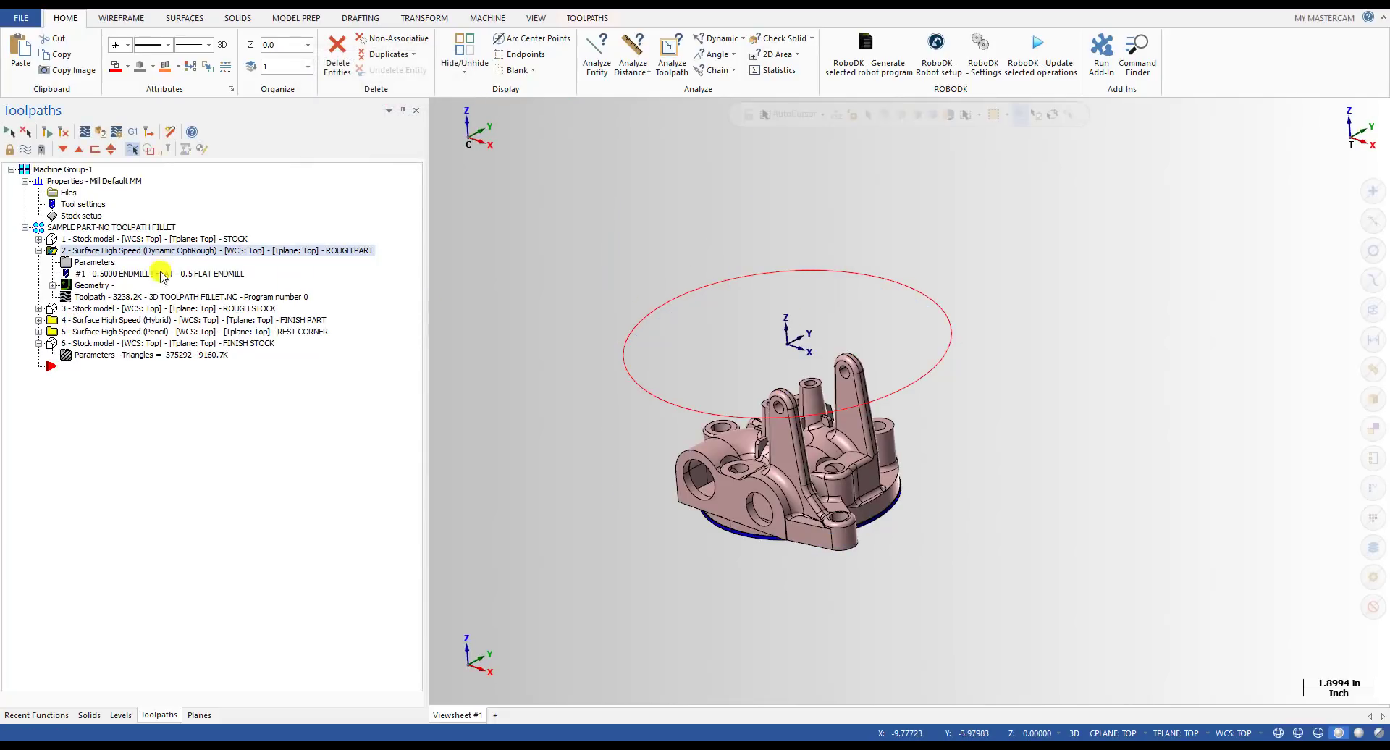
- Display the ROUGH STOCK stock model and examine the stepped material around the brackets and bosses up close
{"action": "left_click", "coordinate": [133, 309]}
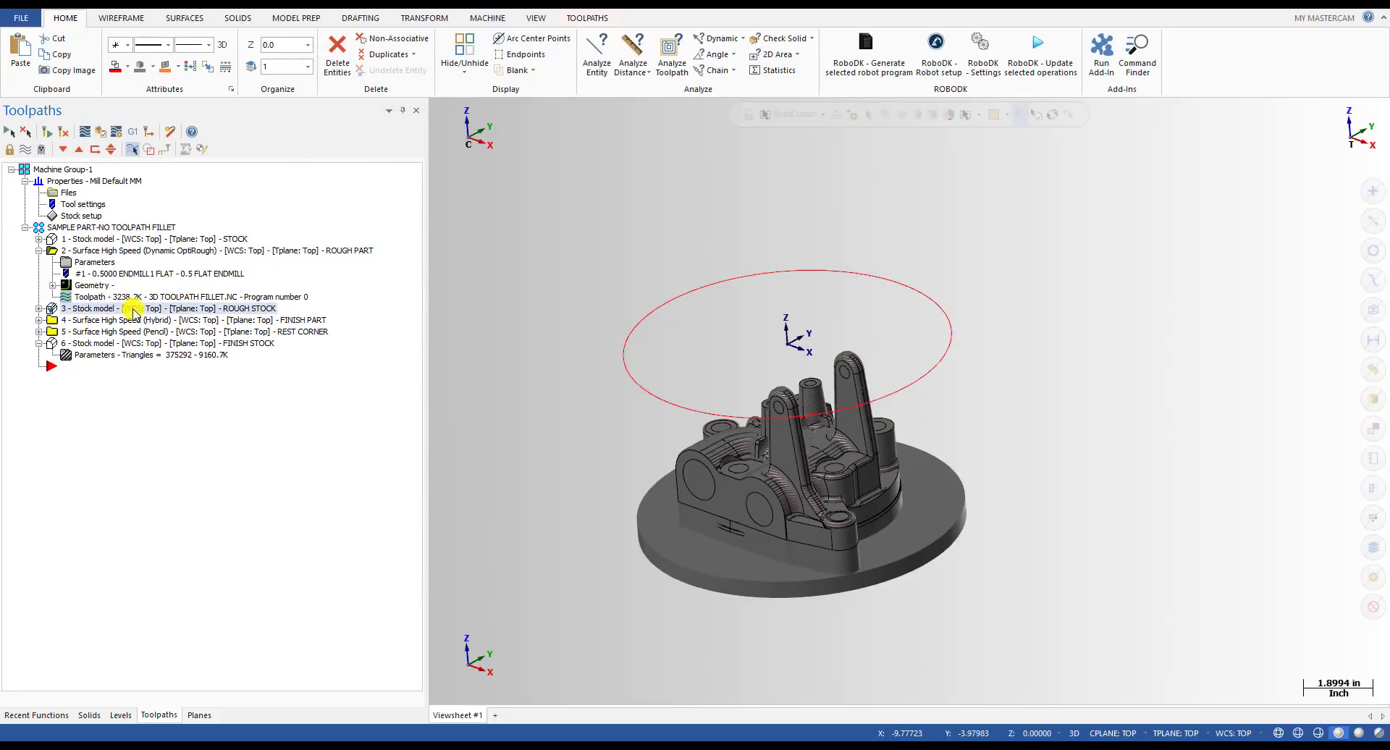
{"action": "middle_click_drag", "start_coordinate": [831, 459], "coordinate": [1015, 449]}
{"action": "scroll", "coordinate": [802, 509], "scroll_direction": "up", "scroll_amount": 5}
{"action": "scroll", "coordinate": [802, 509], "scroll_direction": "down", "scroll_amount": 5}
{"action": "scroll", "coordinate": [922, 514], "scroll_direction": "up", "scroll_amount": 5}
{"action": "scroll", "coordinate": [1036, 441], "scroll_direction": "up", "scroll_amount": 5}
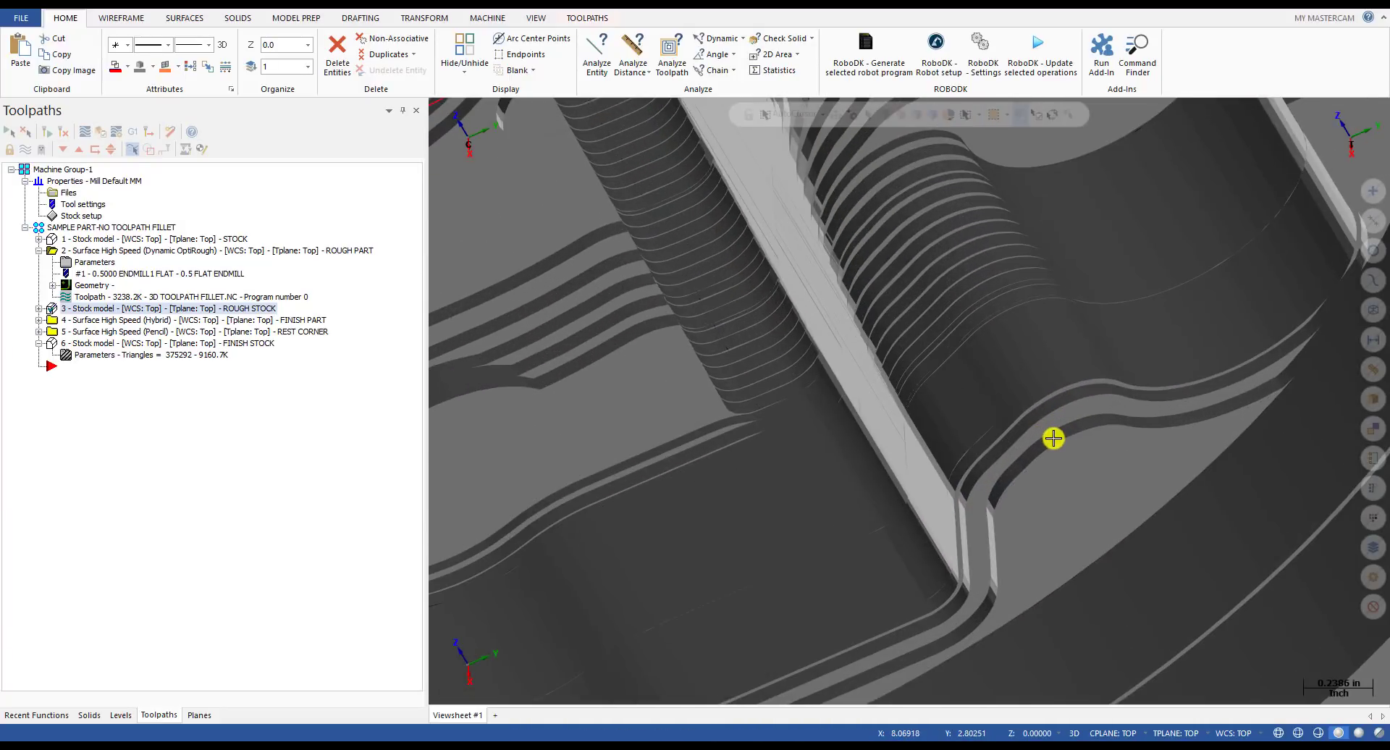
{"action": "scroll", "coordinate": [1056, 457], "scroll_direction": "down", "scroll_amount": 3}
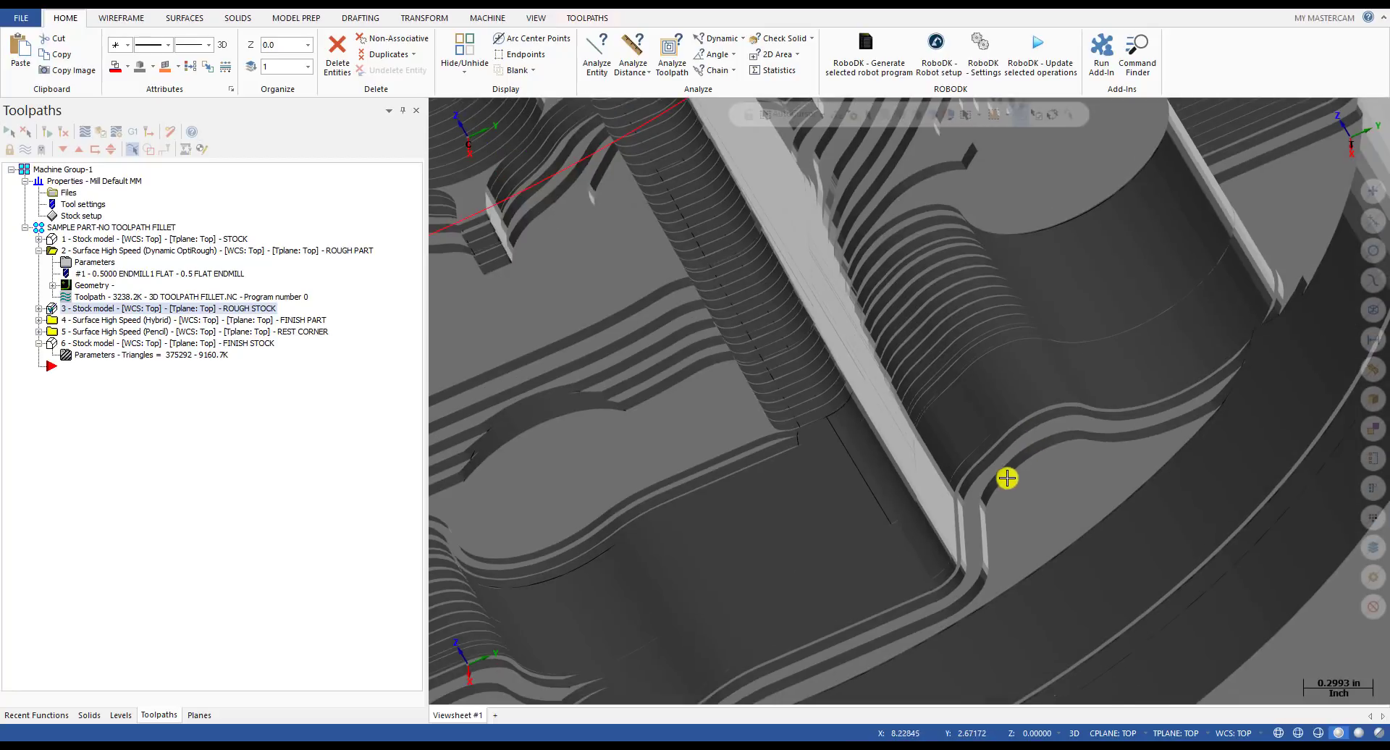
{"action": "scroll", "coordinate": [1047, 441], "scroll_direction": "down", "scroll_amount": 3}
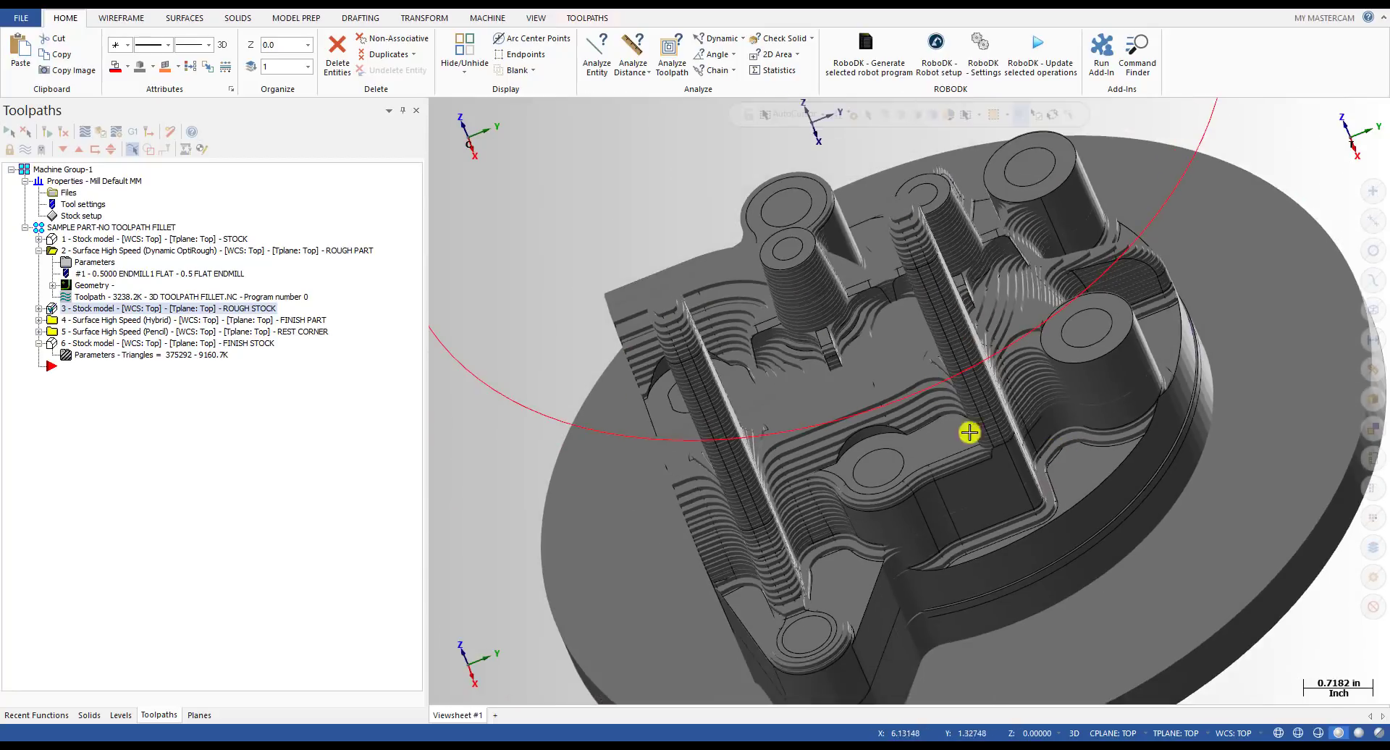
{"action": "middle_click_drag", "start_coordinate": [971, 434], "coordinate": [1058, 489]}
{"action": "scroll", "coordinate": [759, 296], "scroll_direction": "down", "scroll_amount": 2}
{"action": "middle_click_drag", "start_coordinate": [759, 296], "coordinate": [706, 405]}
- Check the Toolpath Fillet settings in the Dynamic OptiRough ROUGH PART parameters and close them without changes
{"action": "left_click", "coordinate": [86, 264]}
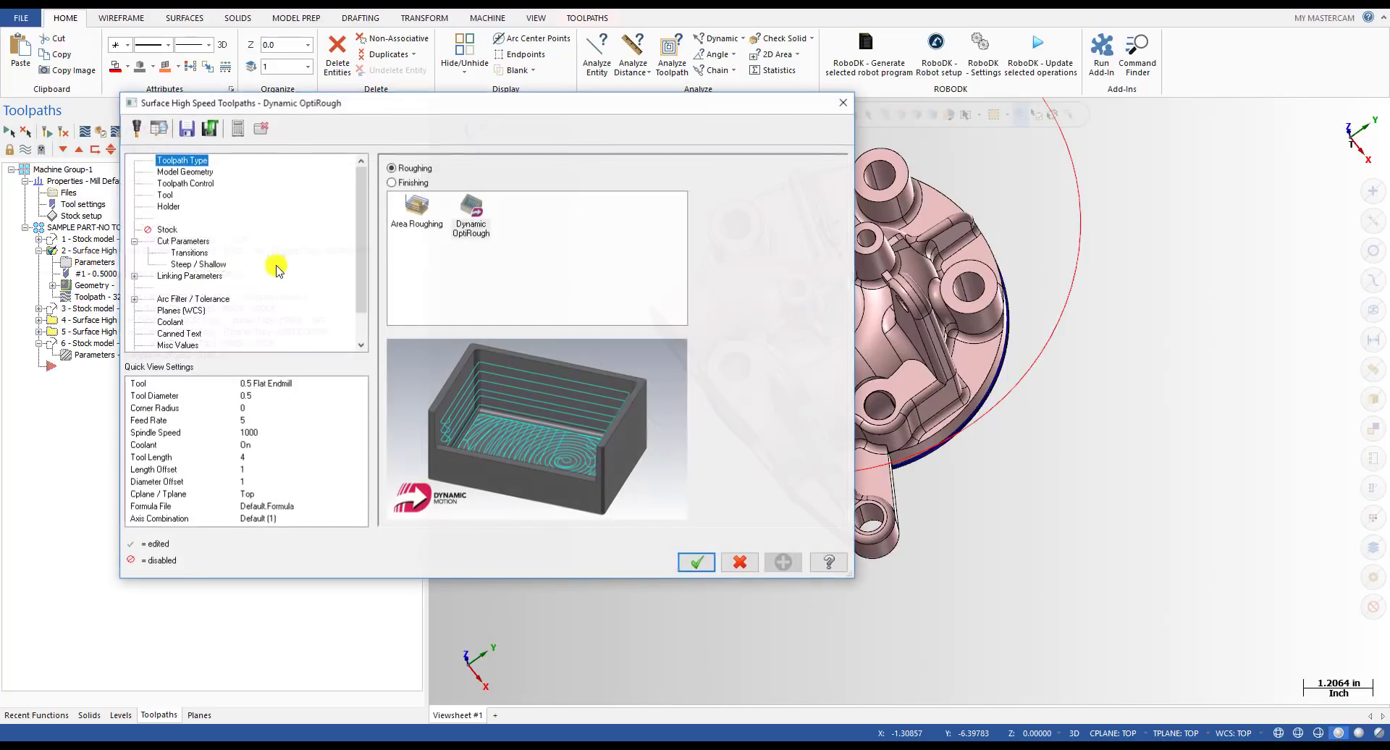
{"action": "left_click", "coordinate": [183, 300]}
{"action": "left_click", "coordinate": [194, 311]}
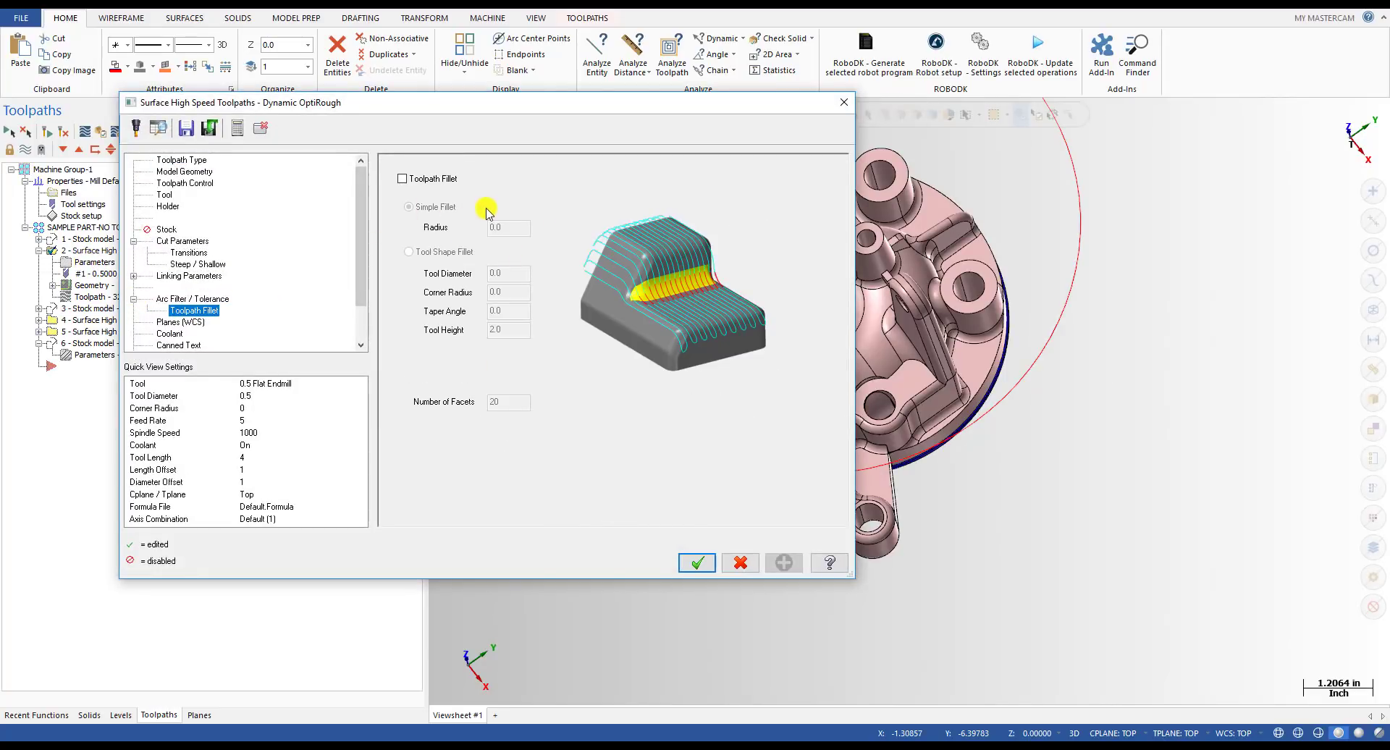
{"action": "left_click", "coordinate": [844, 102]}
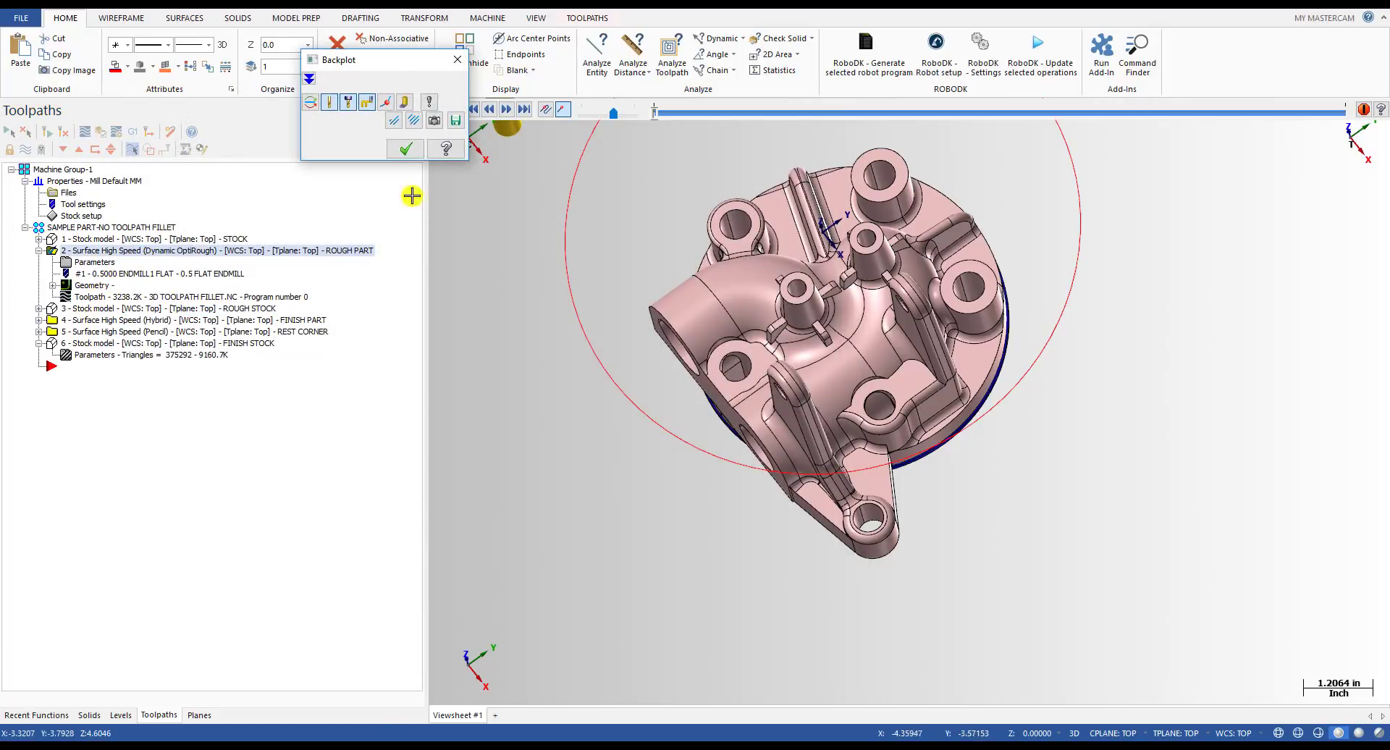
- Review the ROUGH STOCK stock model once more and select the Hybrid FINISH PART operation
{"action": "left_click", "coordinate": [122, 310]}
{"action": "mouse_move", "coordinate": [773, 433]}
{"action": "middle_mouse_down"}
{"action": "mouse_move", "coordinate": [795, 384]}
{"action": "mouse_move", "coordinate": [763, 388]}
{"action": "mouse_move", "coordinate": [828, 419]}
{"action": "mouse_move", "coordinate": [739, 511]}
{"action": "mouse_move", "coordinate": [741, 552]}
{"action": "mouse_move", "coordinate": [807, 406]}
{"action": "mouse_move", "coordinate": [937, 404]}
{"action": "mouse_move", "coordinate": [745, 410]}
{"action": "middle_mouse_up"}
{"action": "left_click", "coordinate": [105, 320]}
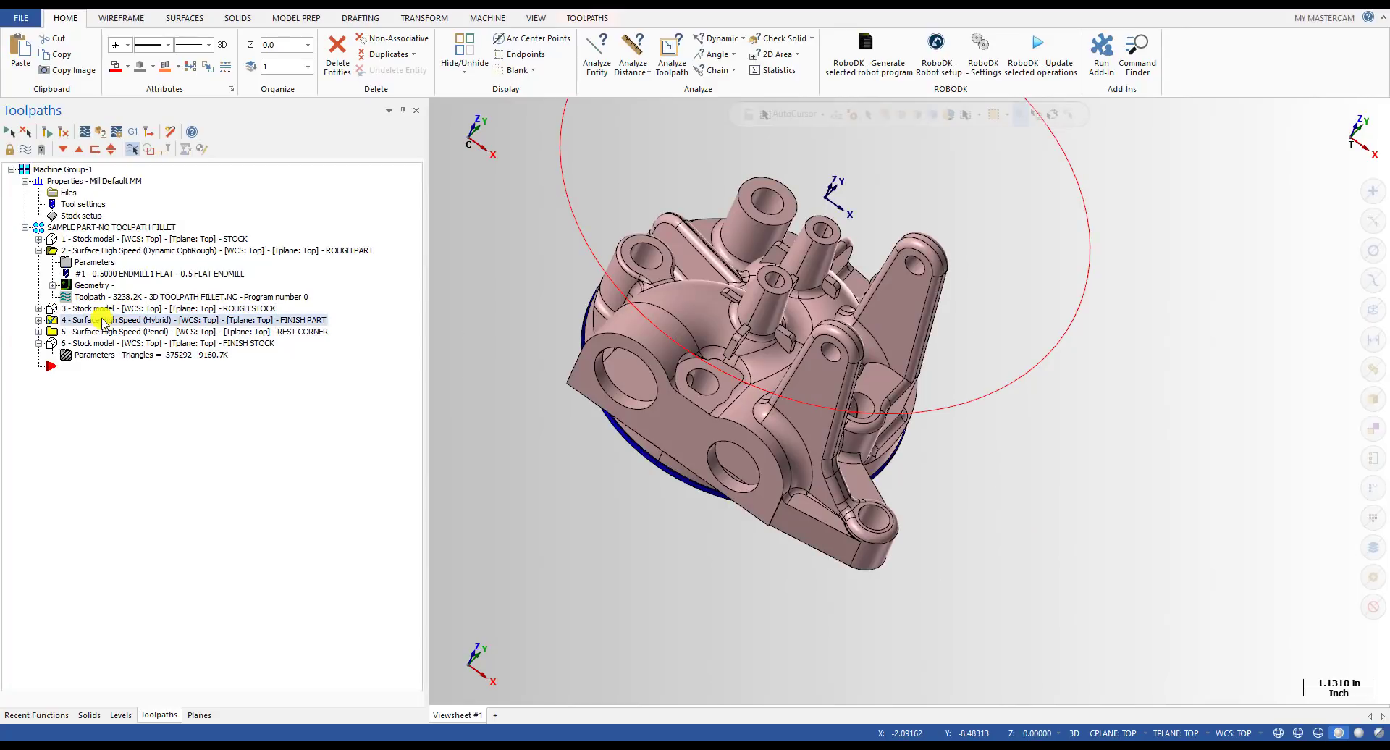
- Expand the Hybrid FINISH PART operation, backplot its toolpath to the end, examine its coverage of the part and close the backplot
{"action": "left_click", "coordinate": [39, 320]}
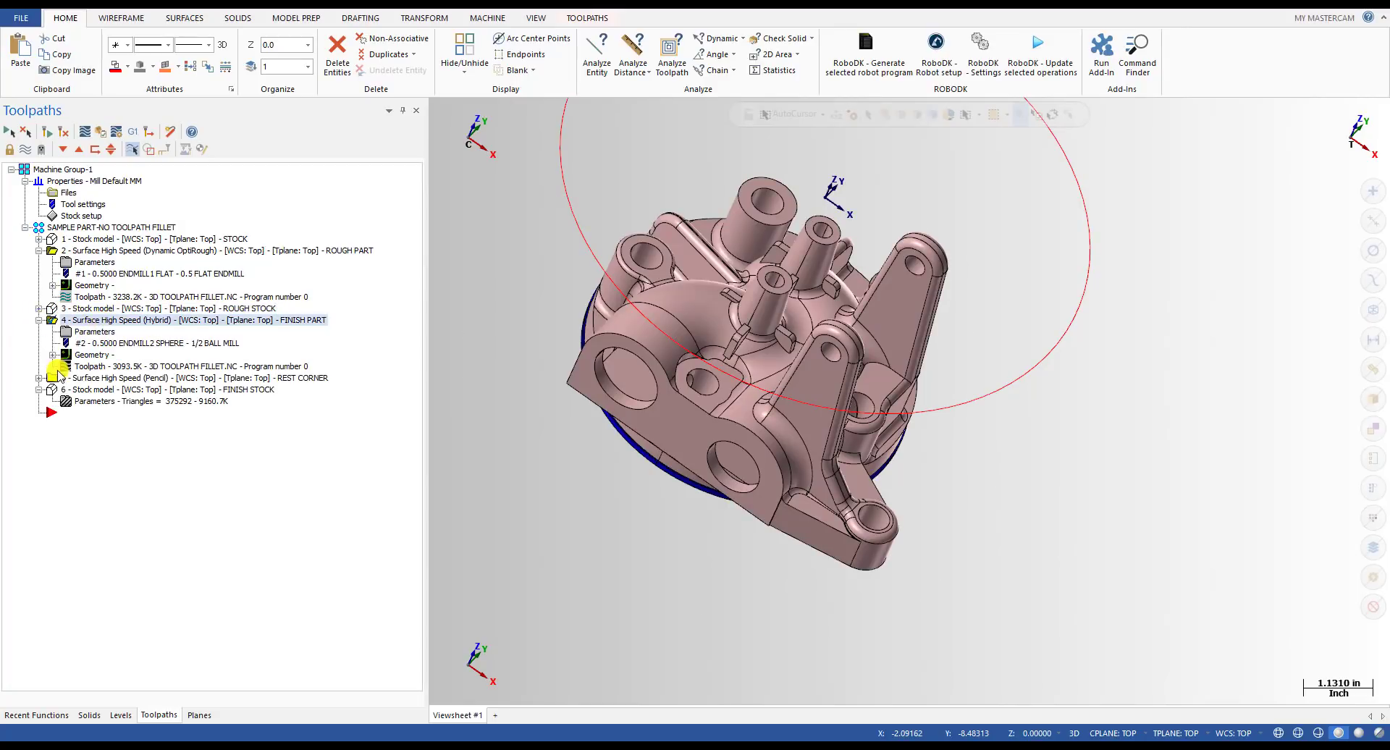
{"action": "double_click", "coordinate": [88, 367]}
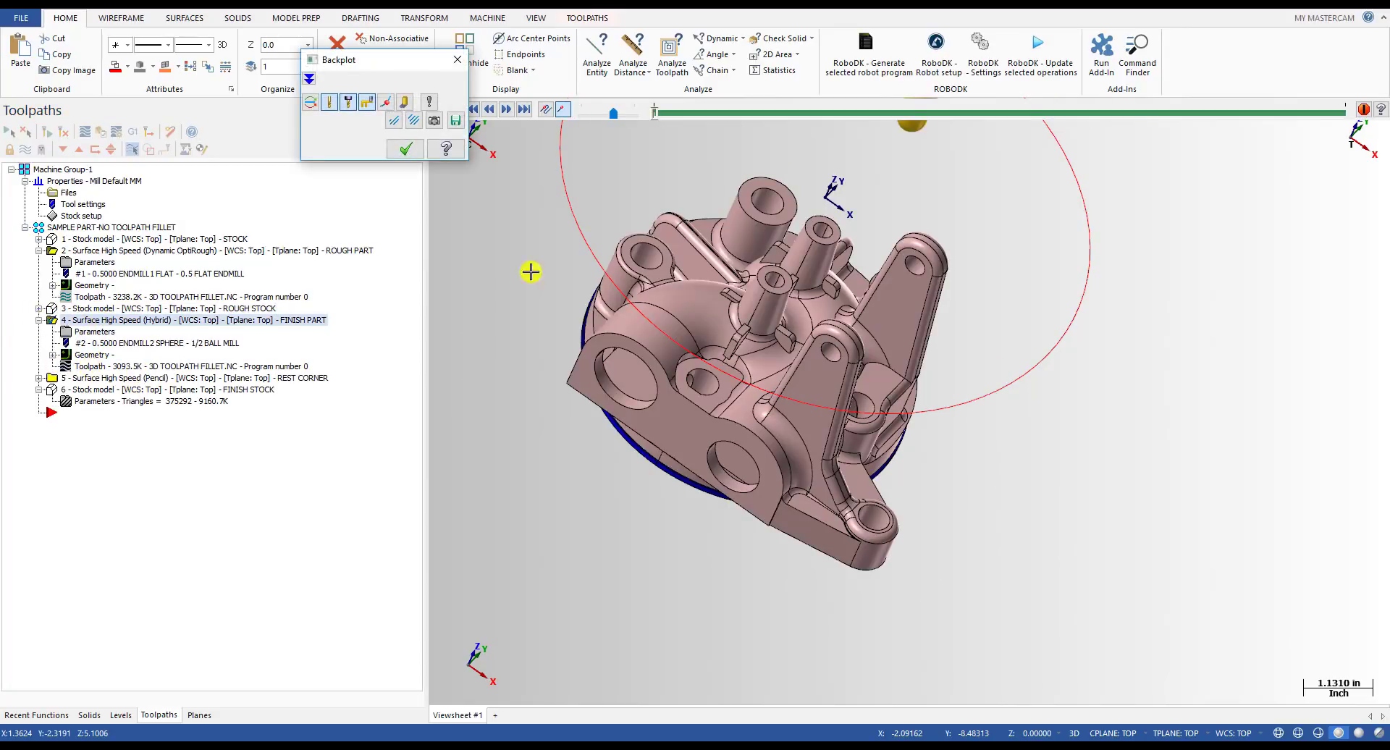
{"action": "left_click_drag", "start_coordinate": [662, 123], "coordinate": [1375, 150]}
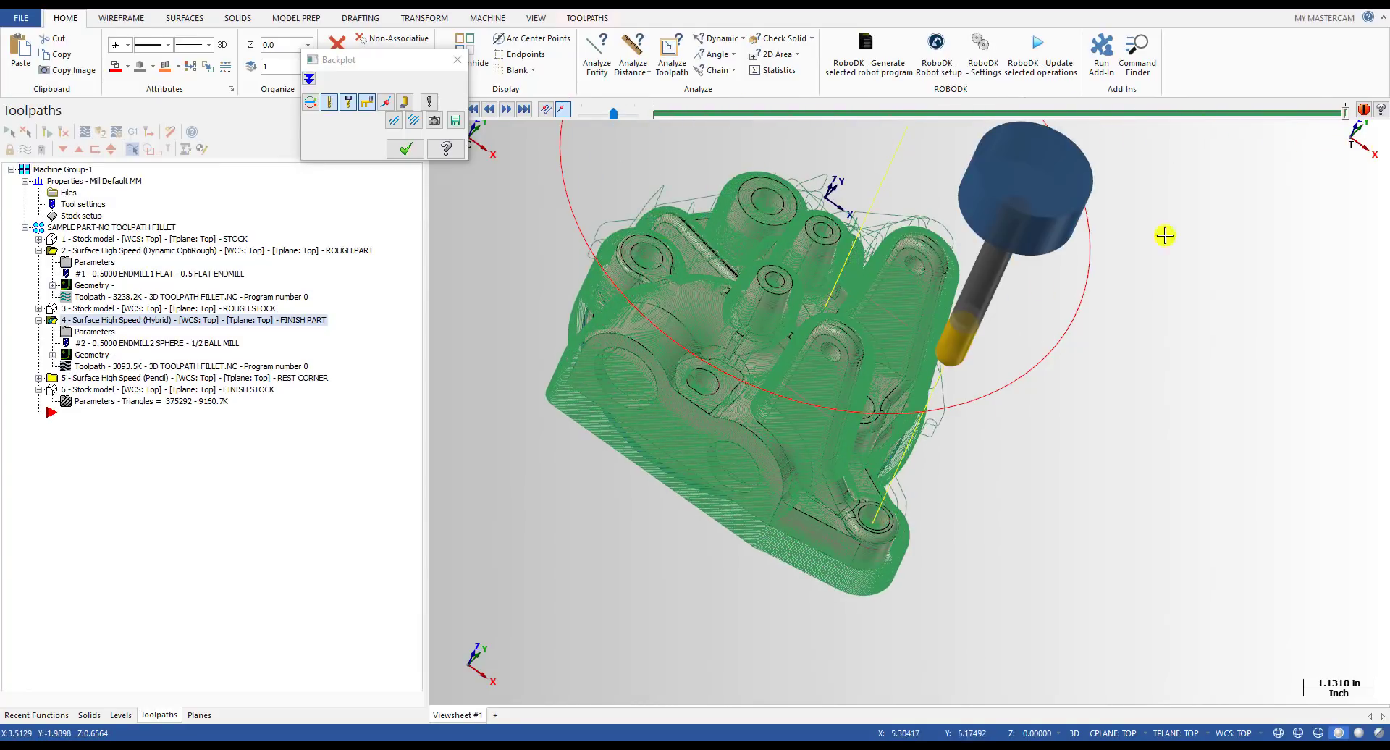
{"action": "middle_click_drag", "start_coordinate": [913, 339], "coordinate": [915, 388]}
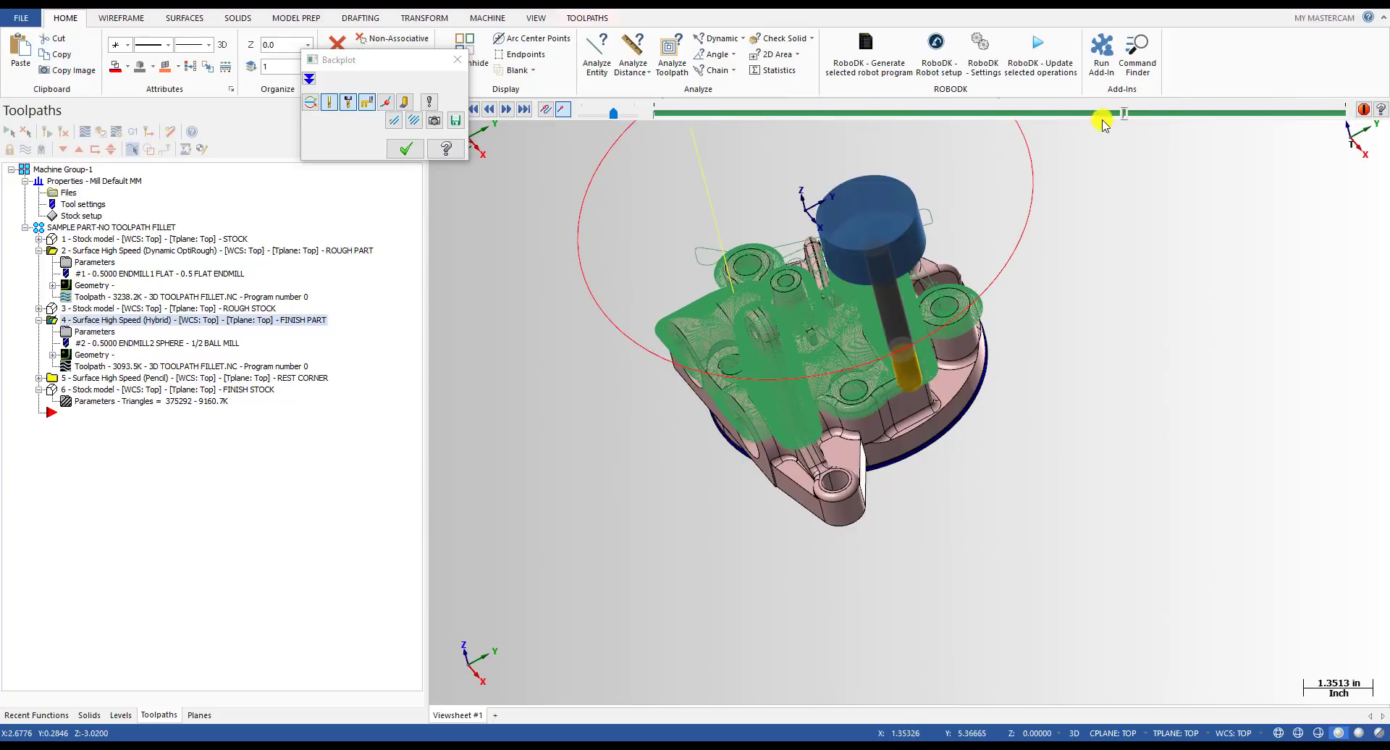
{"action": "left_click_drag", "start_coordinate": [1121, 118], "coordinate": [1378, 124]}
{"action": "middle_click_drag", "start_coordinate": [956, 359], "coordinate": [872, 413]}
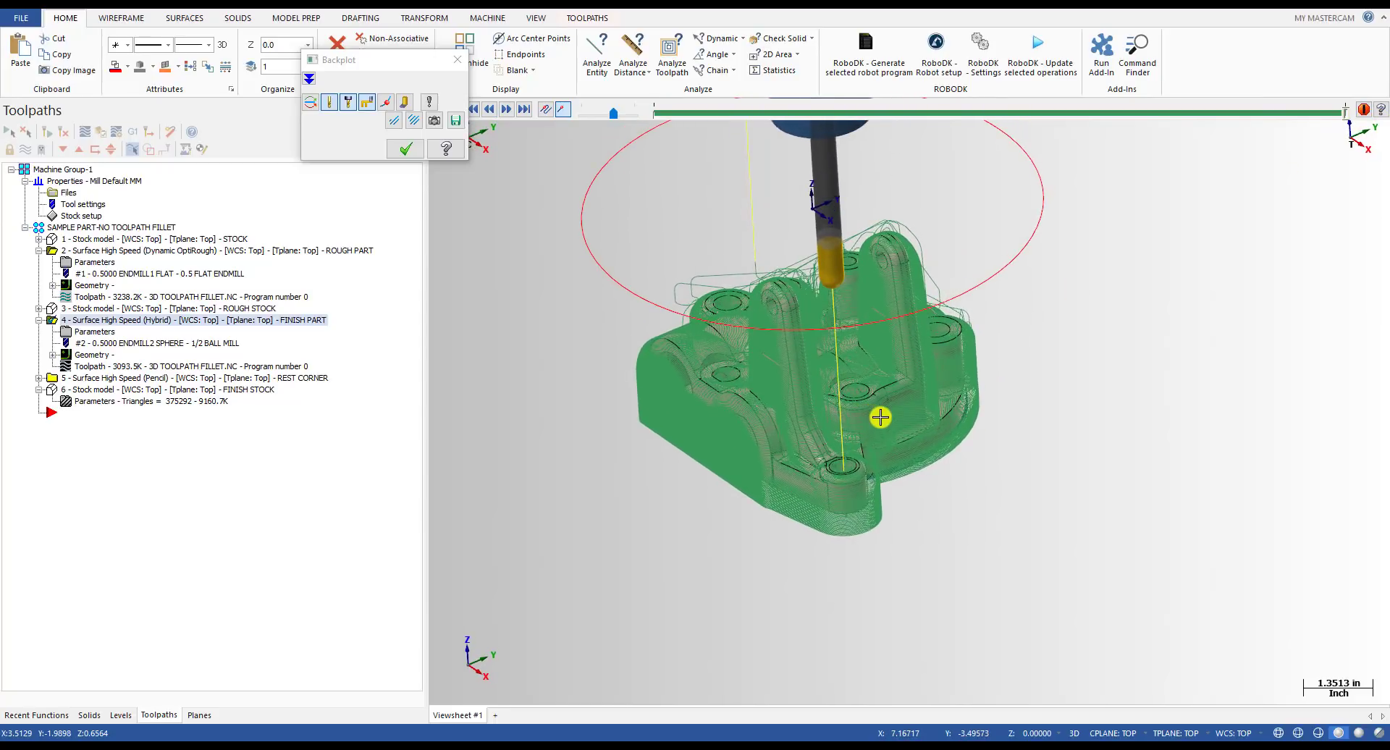
{"action": "scroll", "coordinate": [872, 413], "scroll_direction": "up", "scroll_amount": 5}
{"action": "scroll", "coordinate": [812, 440], "scroll_direction": "up", "scroll_amount": 1}
{"action": "scroll", "coordinate": [760, 433], "scroll_direction": "down", "scroll_amount": 5}
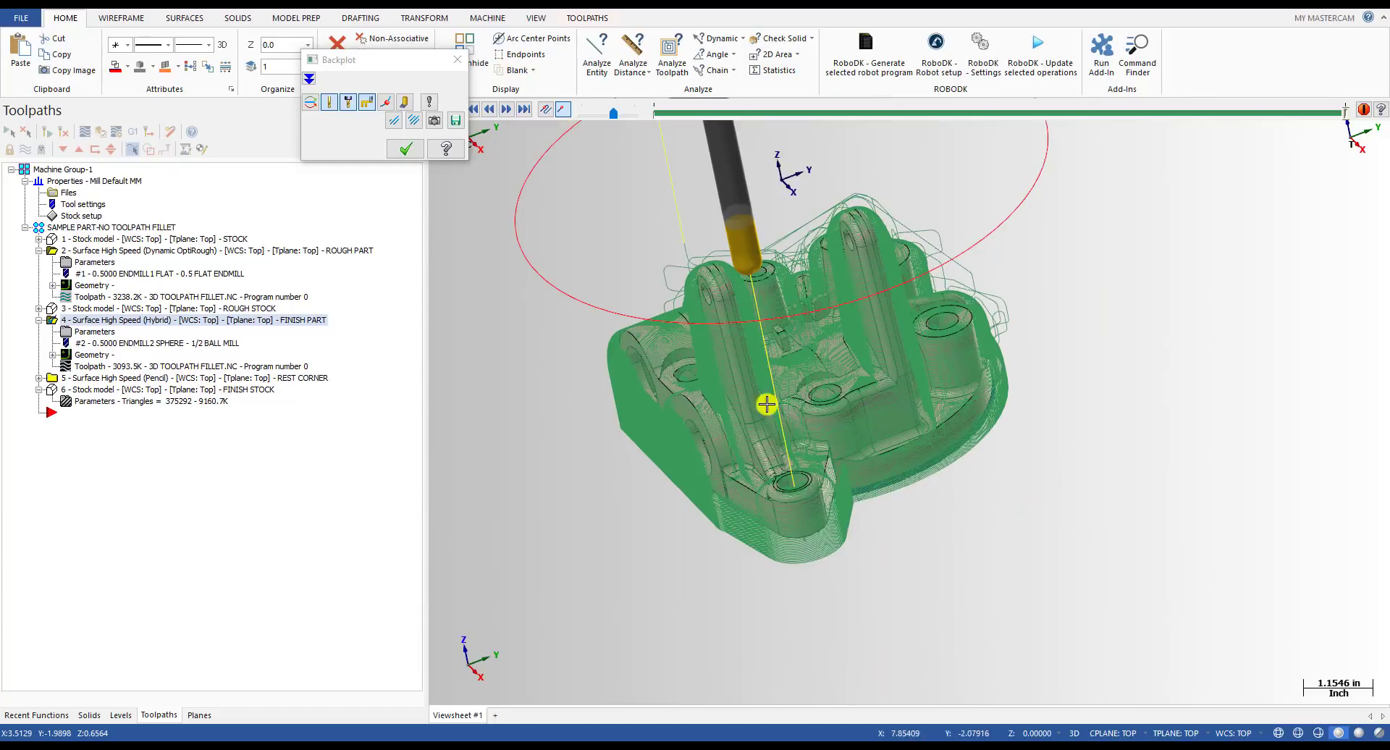
{"action": "key", "text": "Escape"}
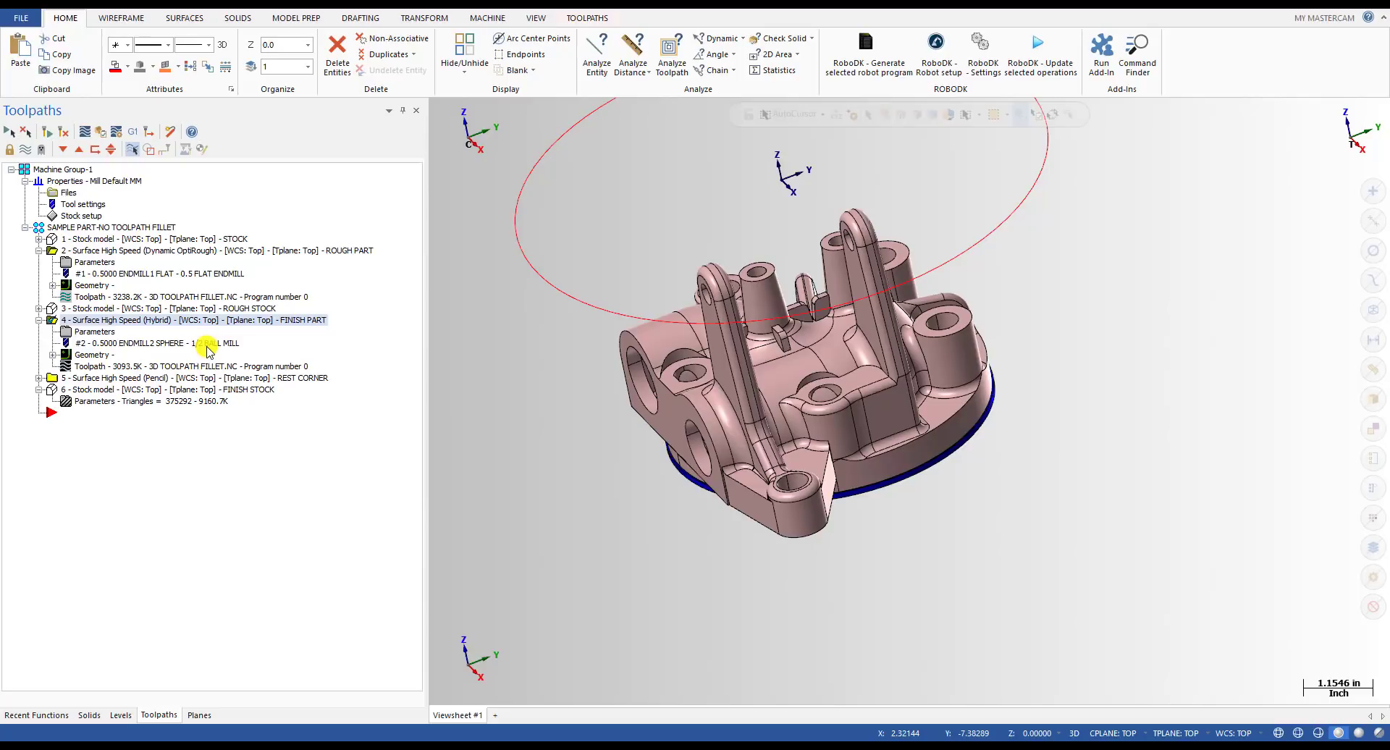
- Examine the floor fillet and corner blend at the base of the cylindrical boss beside the rear bracket
{"action": "scroll", "coordinate": [987, 394], "scroll_direction": "up", "scroll_amount": 6}
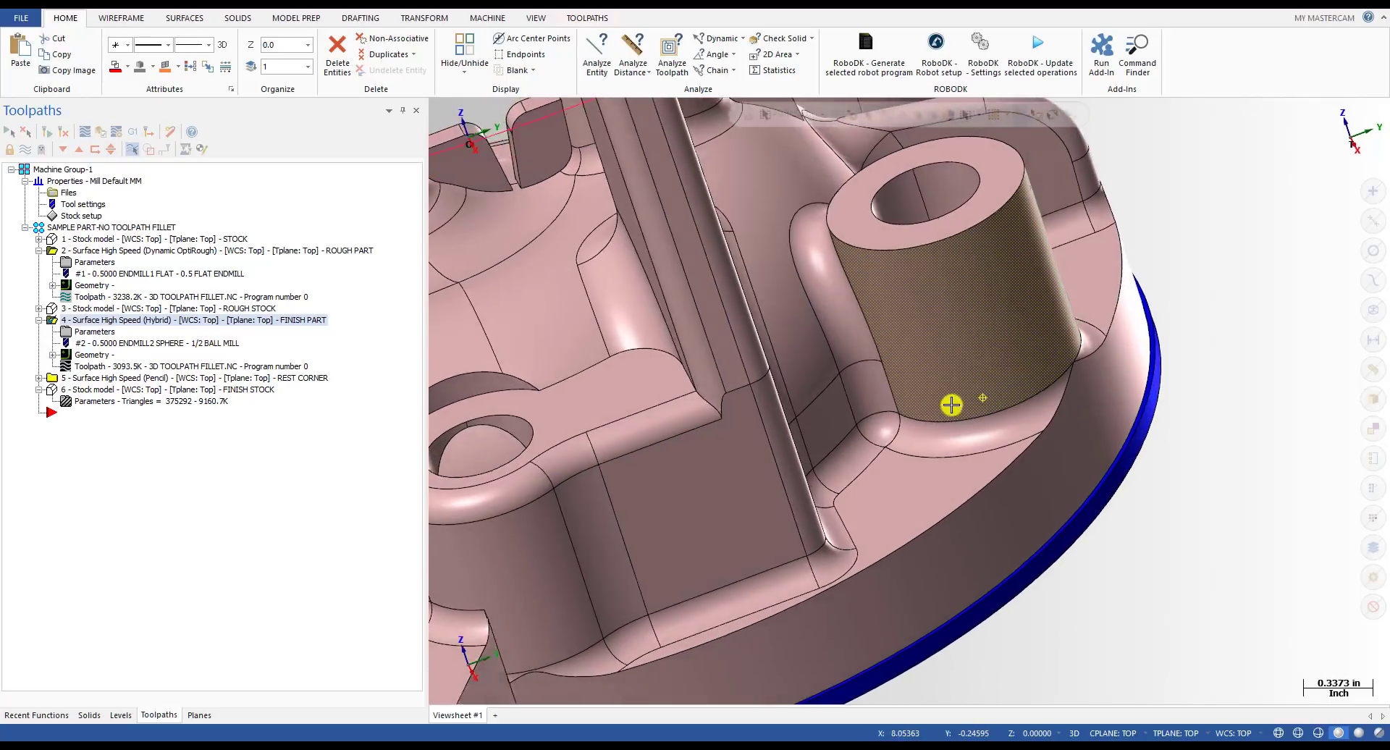
{"action": "scroll", "coordinate": [942, 439], "scroll_direction": "up", "scroll_amount": 2}
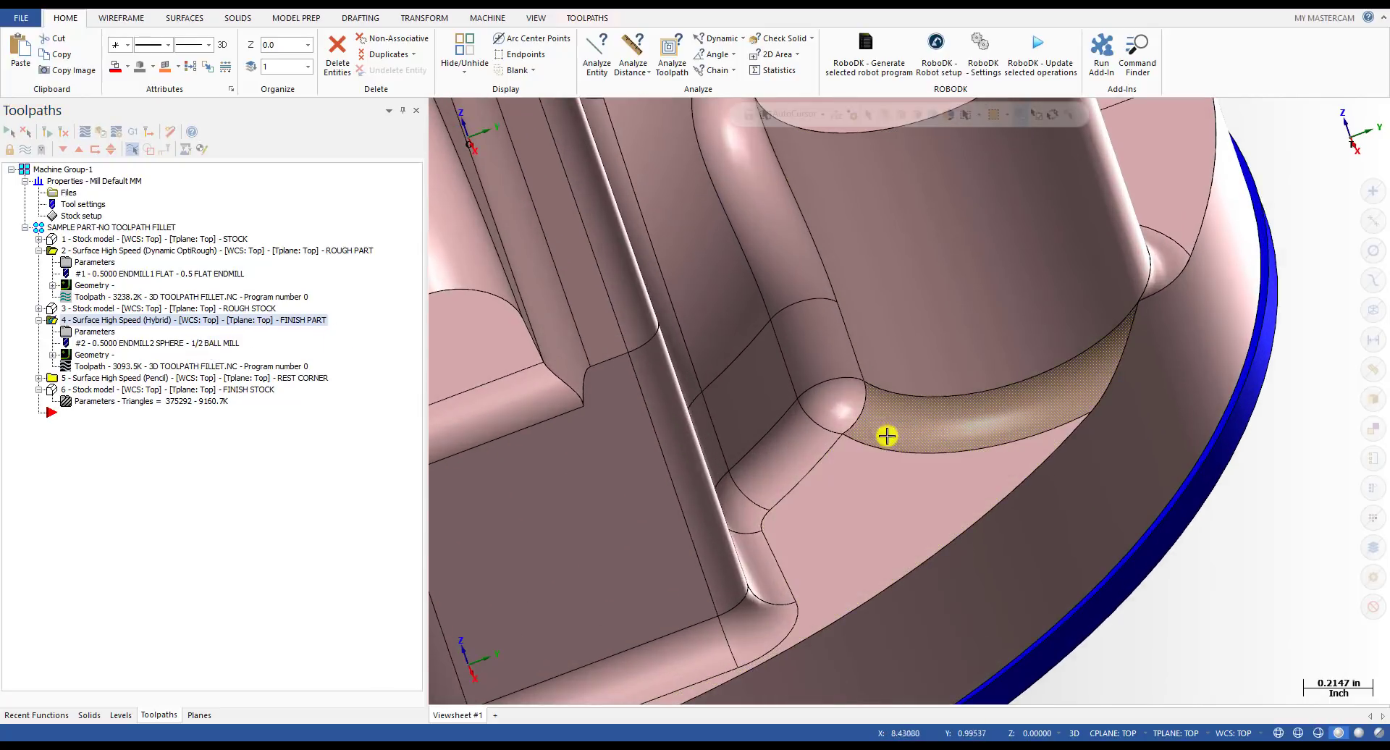
{"action": "scroll", "coordinate": [869, 398], "scroll_direction": "down", "scroll_amount": 3}
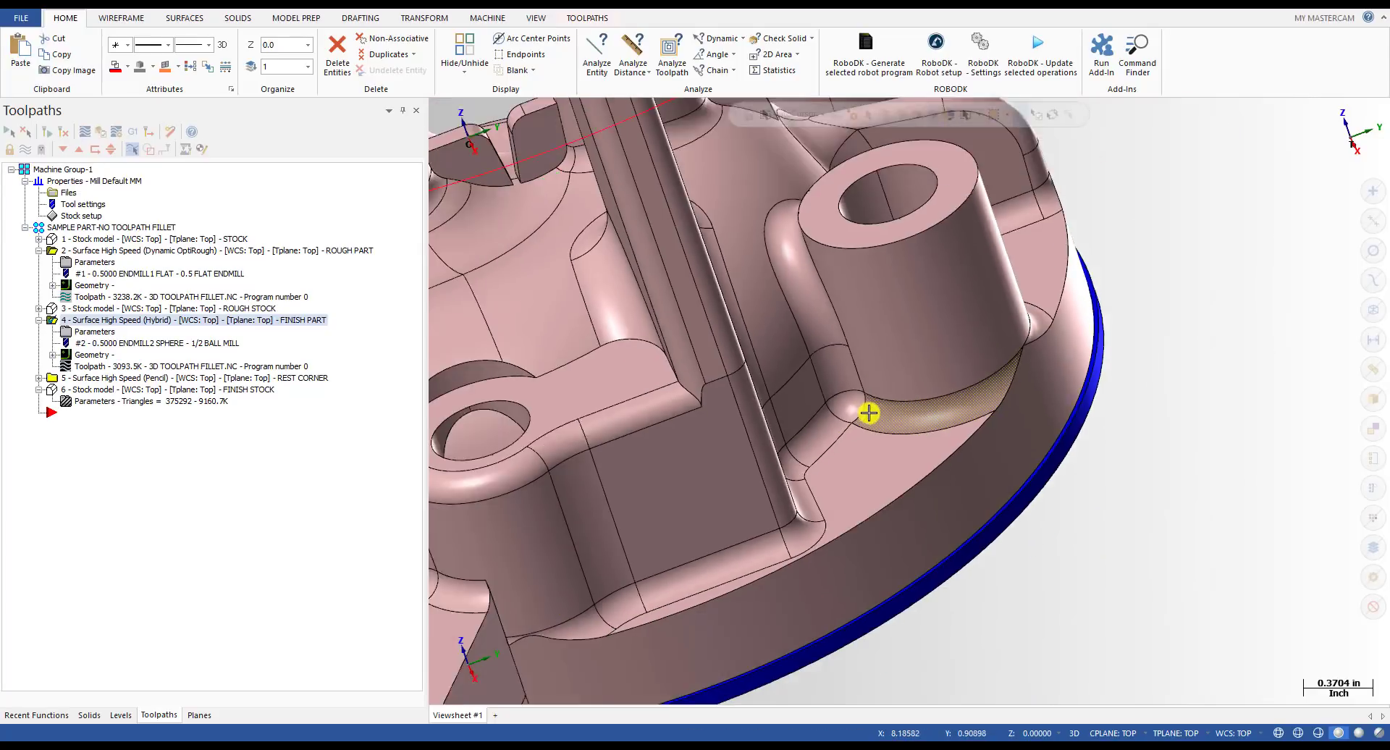
- Expand the Pencil REST CORNER operation and backplot its toolpath to the end to examine the corner passes
{"action": "left_click", "coordinate": [39, 320]}
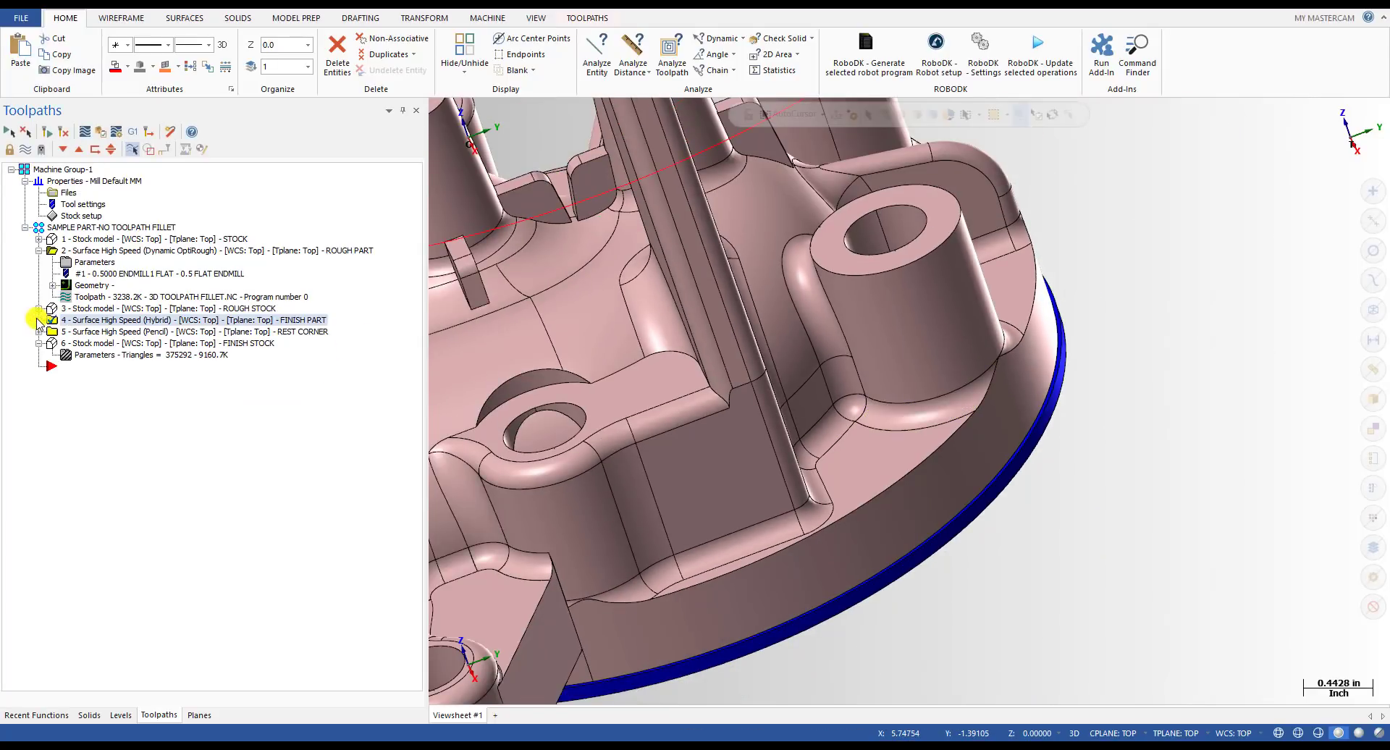
{"action": "left_click", "coordinate": [39, 331]}
{"action": "scroll", "coordinate": [760, 449], "scroll_direction": "down", "scroll_amount": 5}
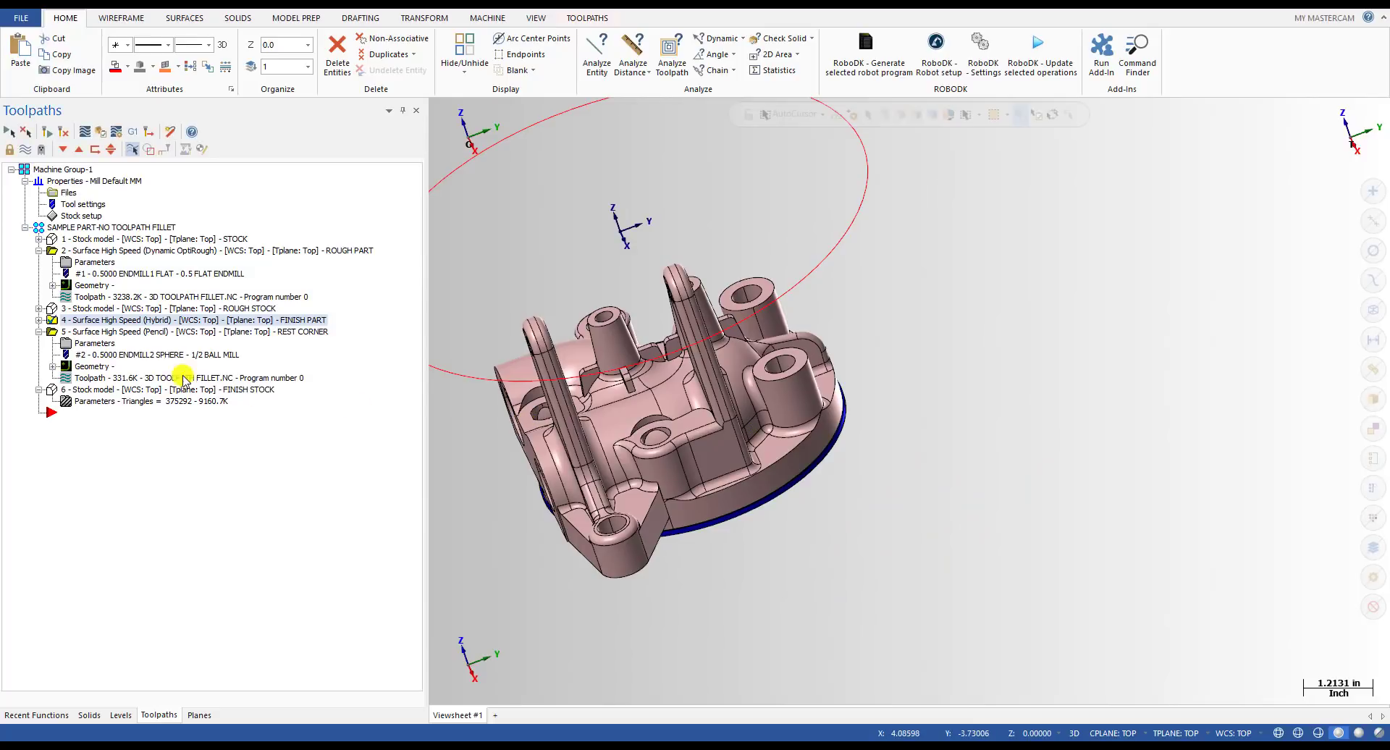
{"action": "left_click", "coordinate": [253, 333]}
{"action": "left_click", "coordinate": [39, 320]}
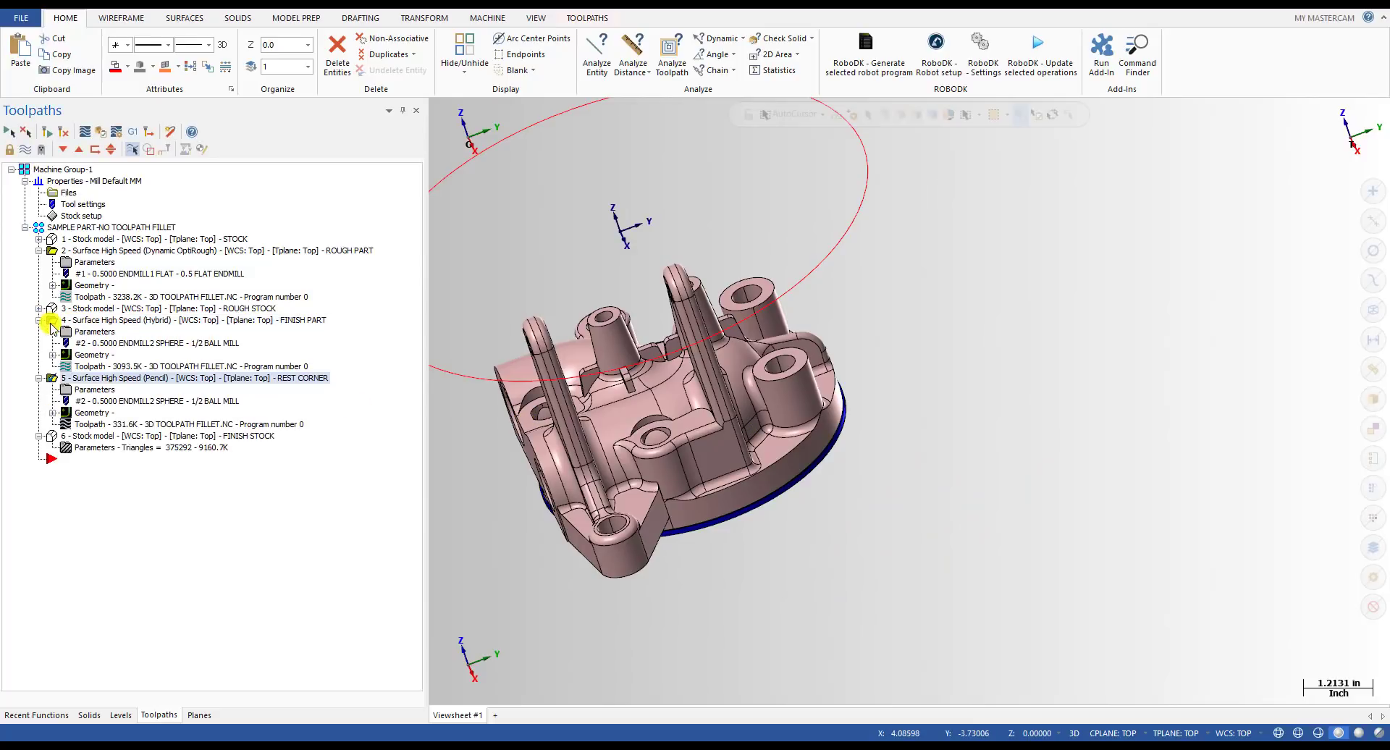
{"action": "left_click", "coordinate": [92, 423]}
{"action": "left_click_drag", "start_coordinate": [654, 116], "coordinate": [1361, 182]}
{"action": "middle_click_drag", "start_coordinate": [733, 400], "coordinate": [786, 413]}
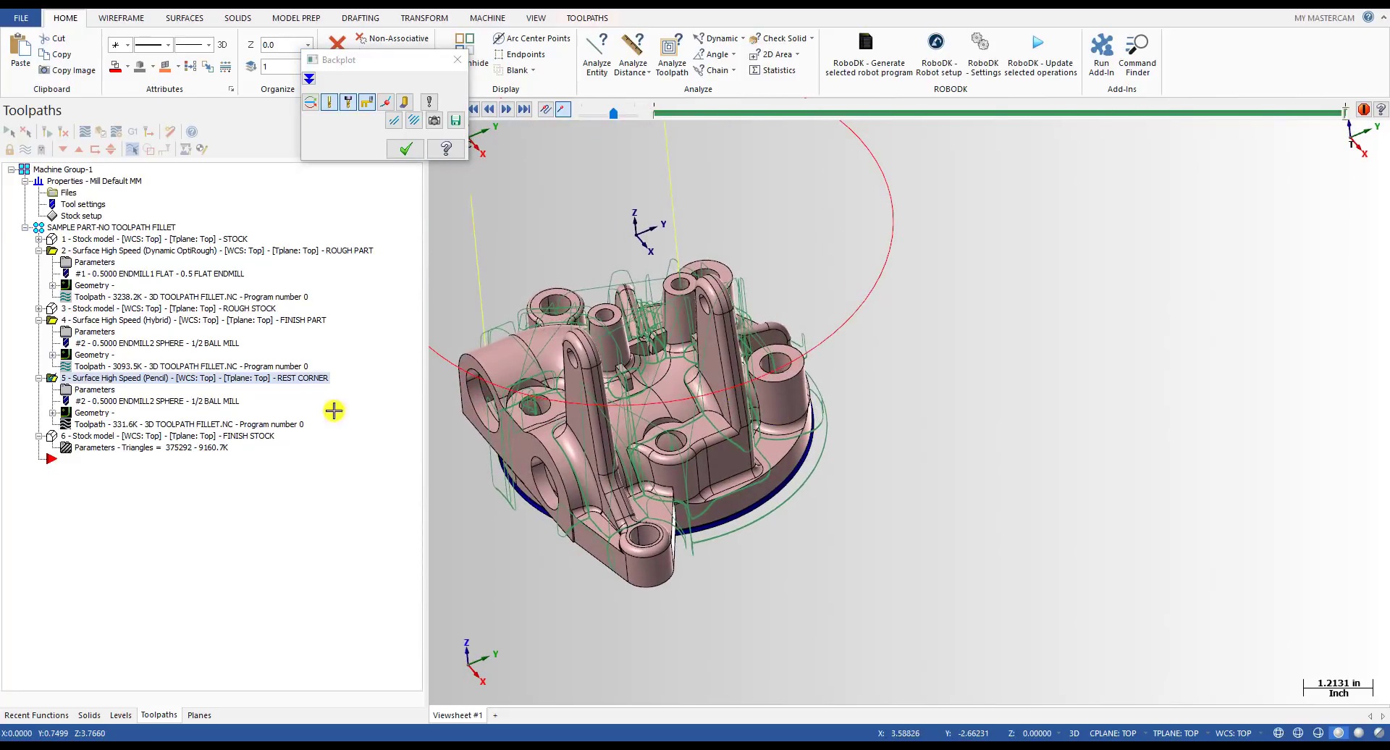
{"action": "key", "text": "Escape"}
- Display the FINISH STOCK stock model and examine the material left in the floor corners around the cylindrical boss
{"action": "left_click", "coordinate": [38, 320]}
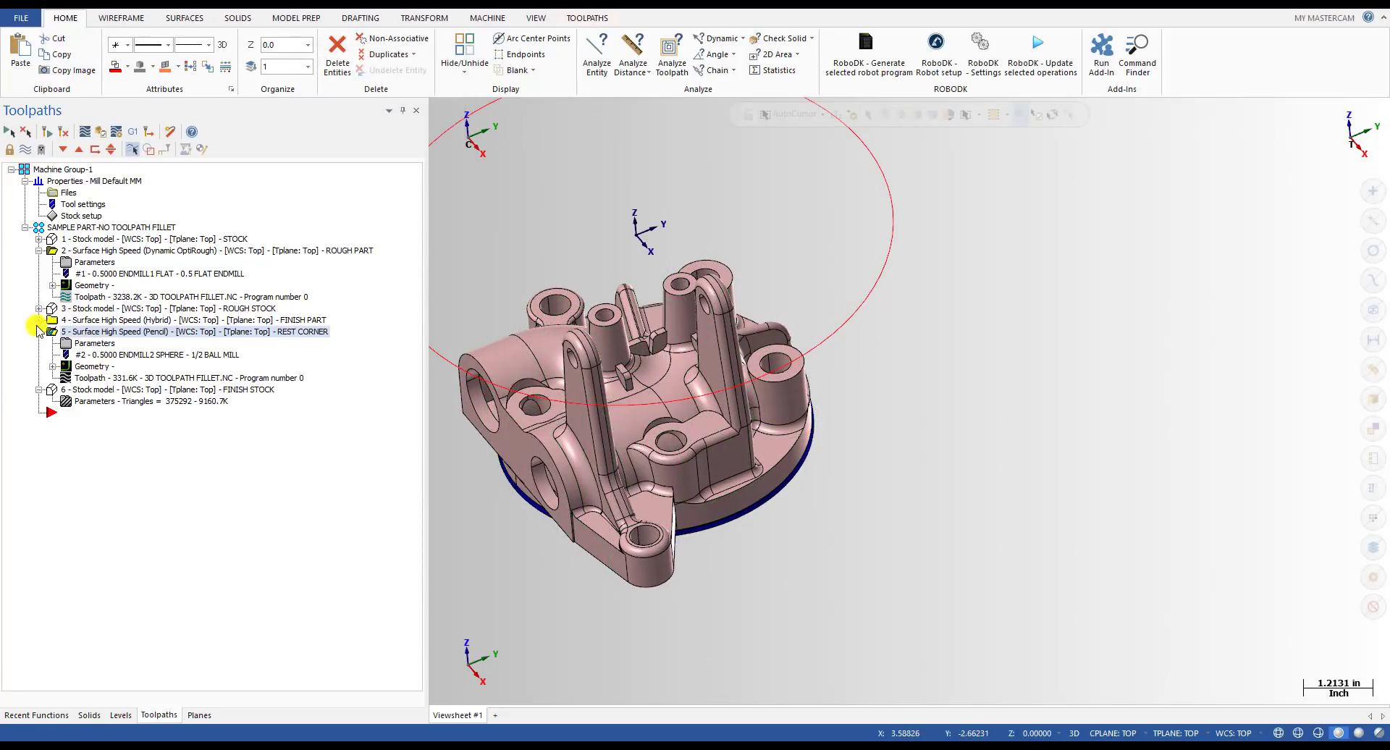
{"action": "left_click", "coordinate": [123, 395]}
{"action": "middle_click_drag", "start_coordinate": [702, 446], "coordinate": [866, 404]}
{"action": "scroll", "coordinate": [640, 481], "scroll_direction": "up", "scroll_amount": 6}
{"action": "scroll", "coordinate": [823, 543], "scroll_direction": "down", "scroll_amount": 7}
{"action": "scroll", "coordinate": [881, 499], "scroll_direction": "up", "scroll_amount": 8}
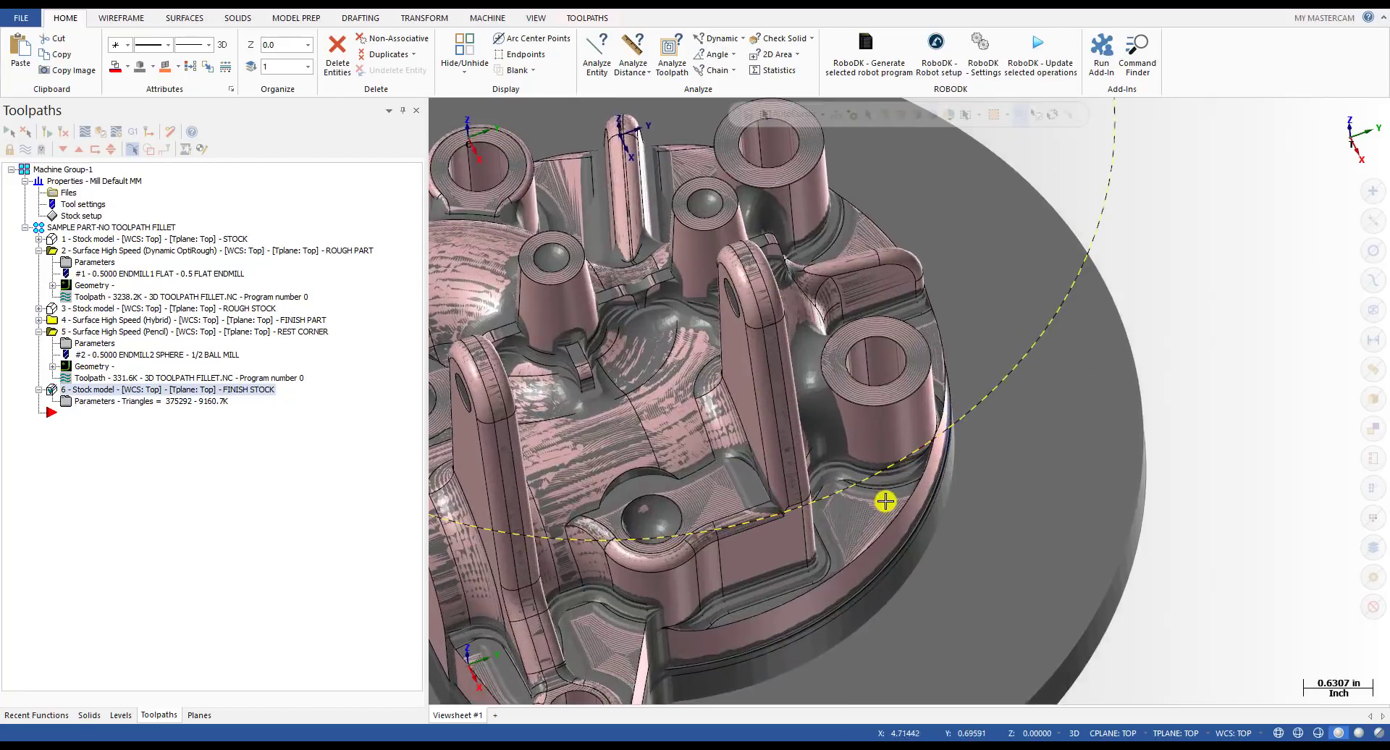
{"action": "scroll", "coordinate": [825, 468], "scroll_direction": "up", "scroll_amount": 3}
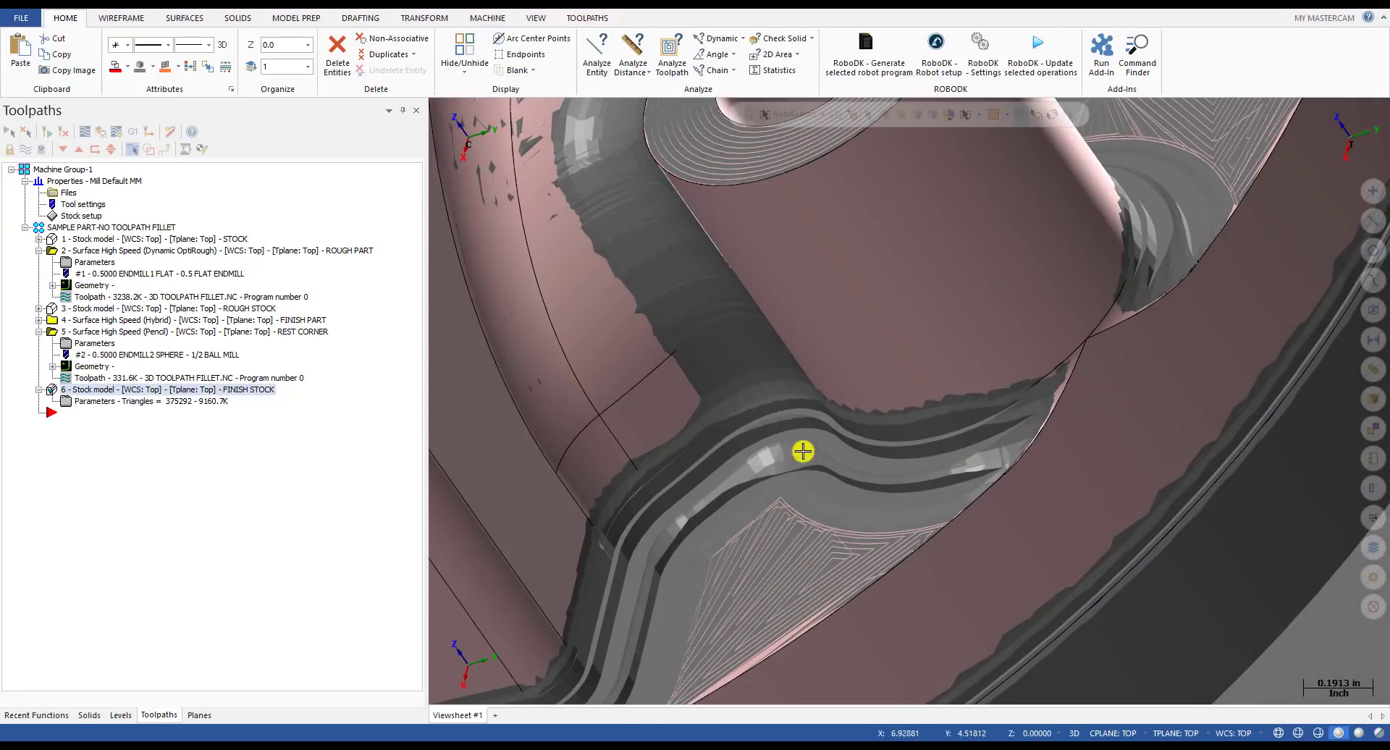
{"action": "scroll", "coordinate": [659, 536], "scroll_direction": "down", "scroll_amount": 6}
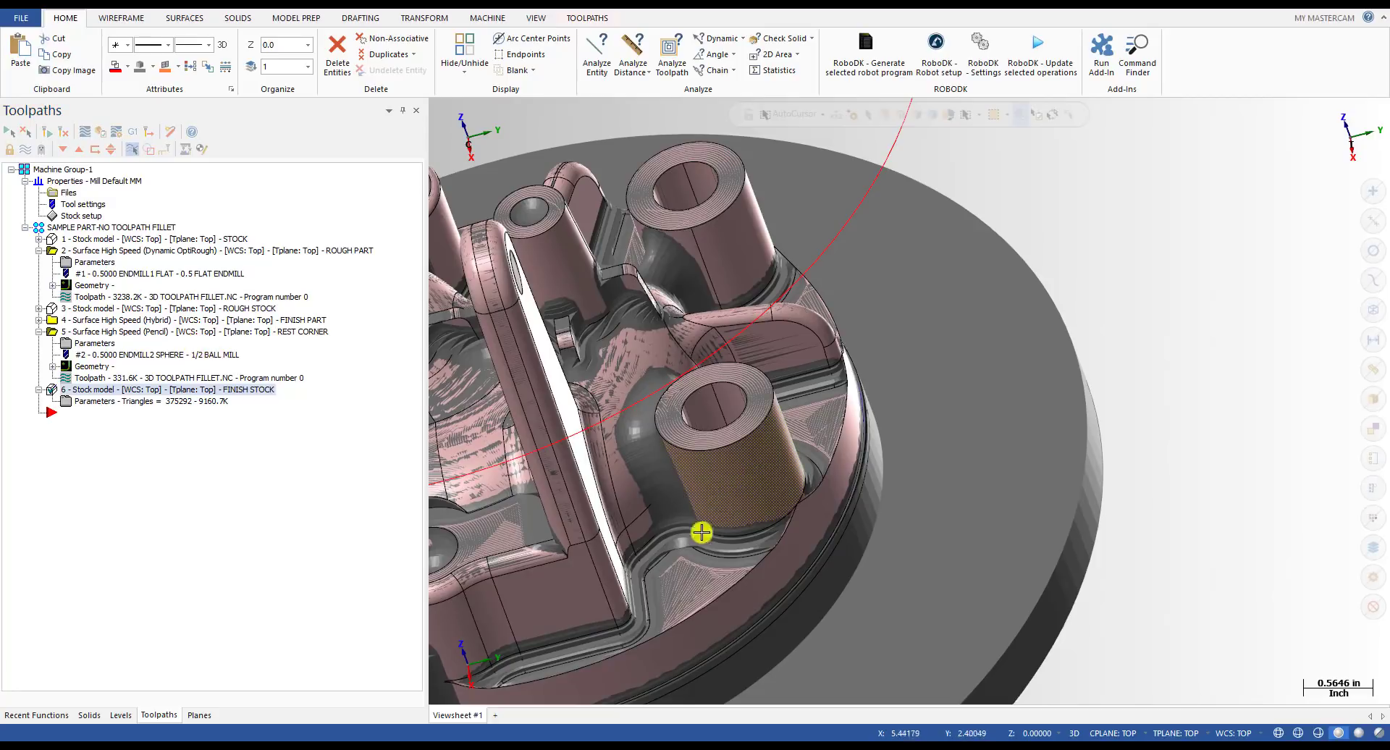
{"action": "scroll", "coordinate": [881, 459], "scroll_direction": "down", "scroll_amount": 2}
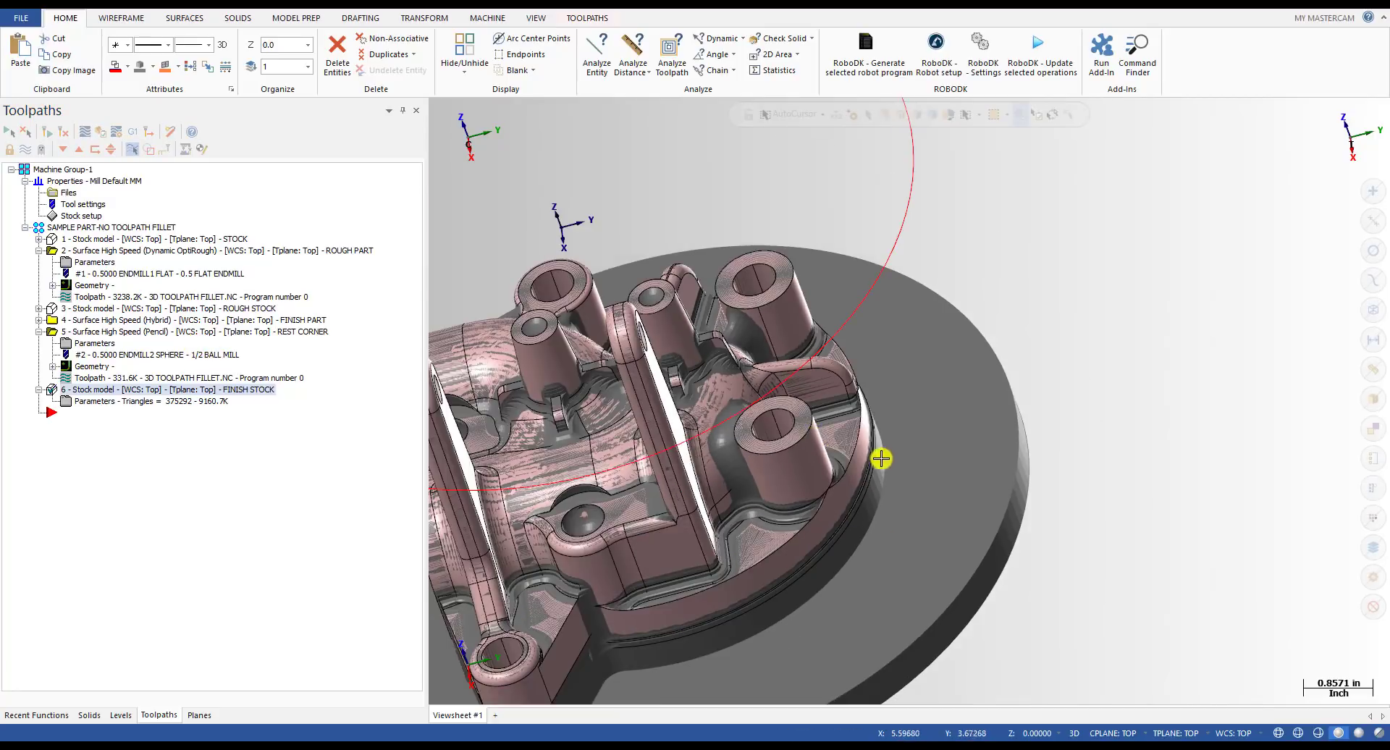
- Compare the whole FINISH STOCK model with a close-up of the floor corners between the rear bracket and the boss
{"action": "middle_click_drag", "start_coordinate": [881, 459], "coordinate": [891, 387]}
{"action": "scroll", "coordinate": [732, 316], "scroll_direction": "down", "scroll_amount": 4}
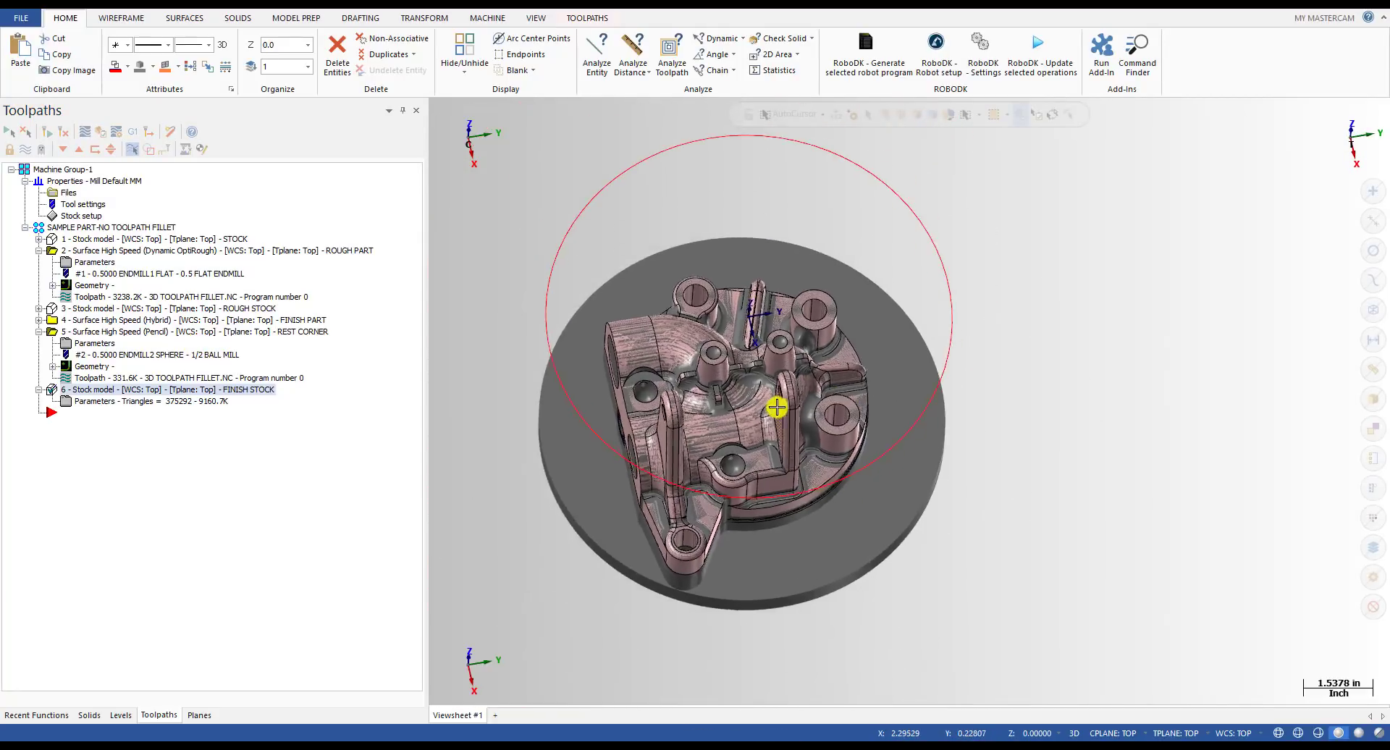
{"action": "middle_click_drag", "start_coordinate": [732, 316], "coordinate": [762, 397]}
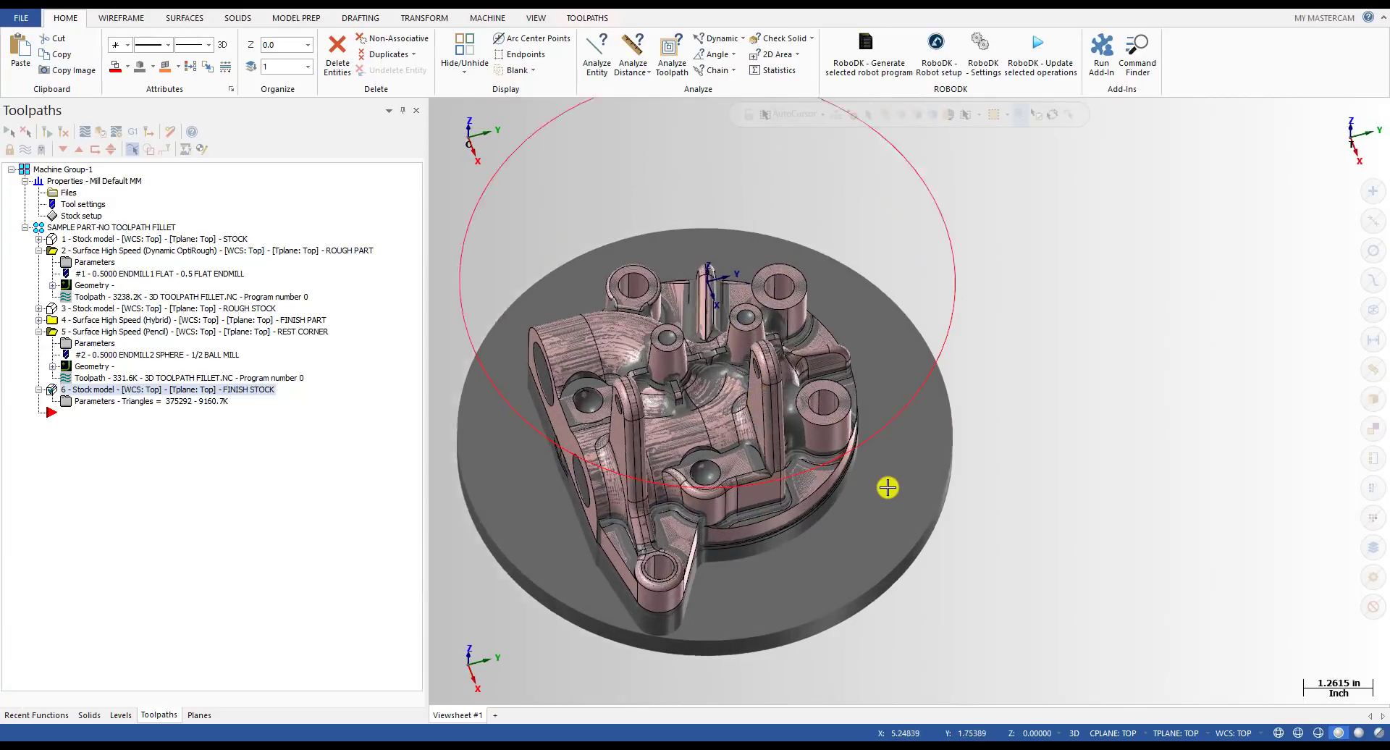
{"action": "scroll", "coordinate": [888, 485], "scroll_direction": "up", "scroll_amount": 8}
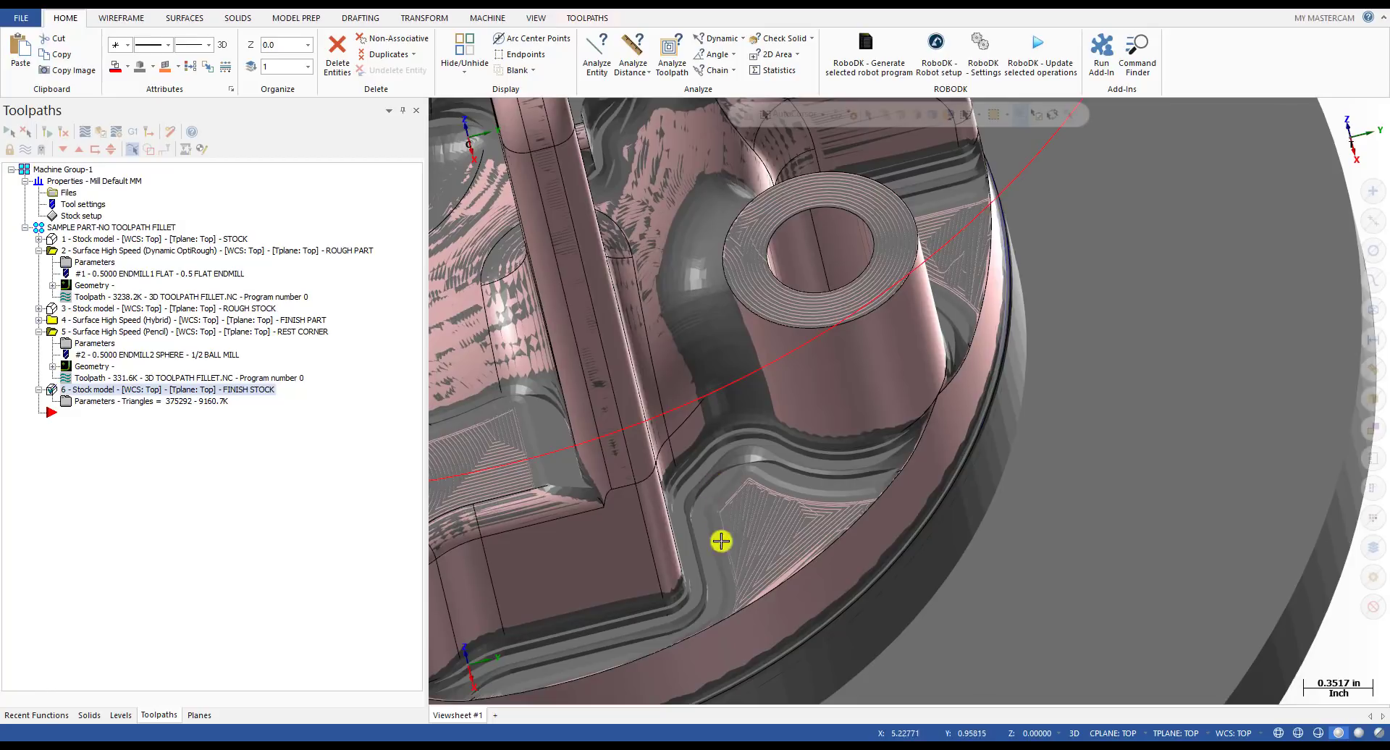
{"action": "scroll", "coordinate": [915, 388], "scroll_direction": "down", "scroll_amount": 5}
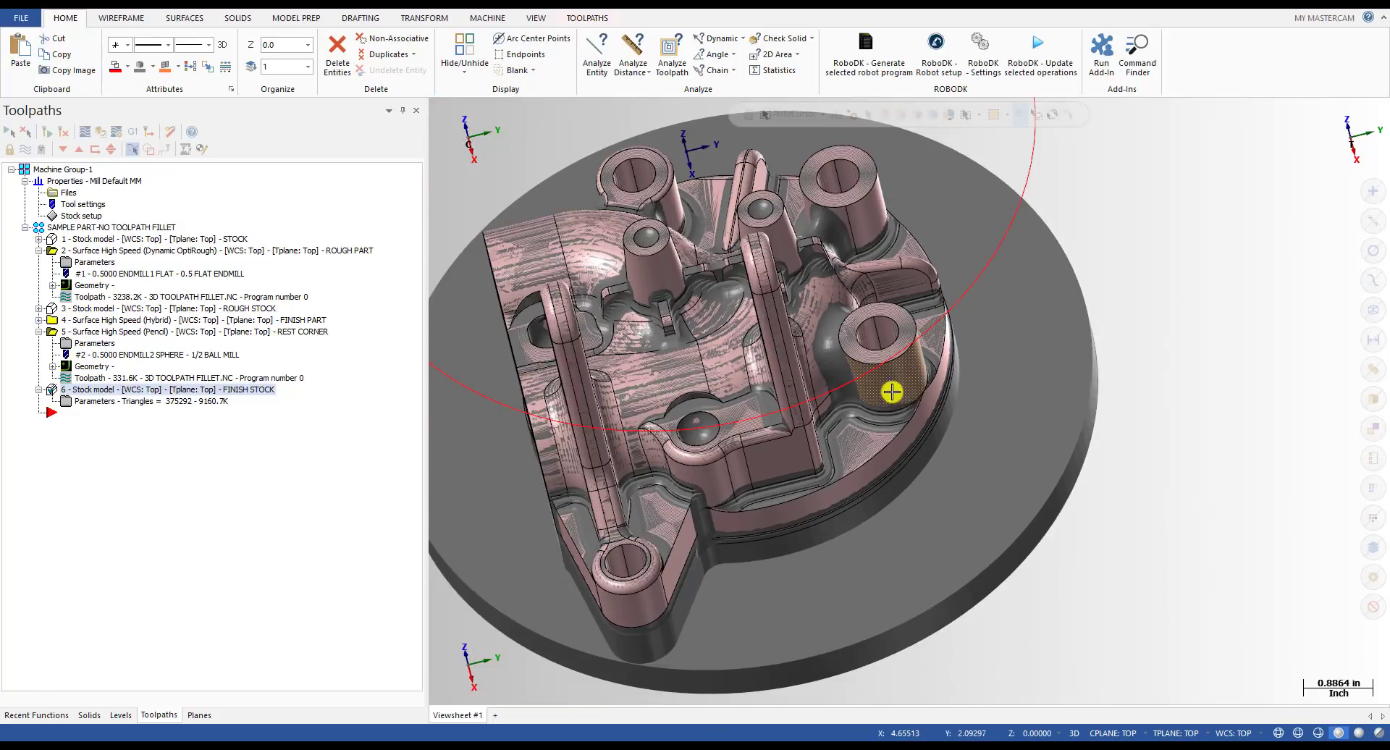
{"action": "scroll", "coordinate": [892, 391], "scroll_direction": "down", "scroll_amount": 3}
{"action": "middle_click_drag", "start_coordinate": [901, 383], "coordinate": [859, 378]}
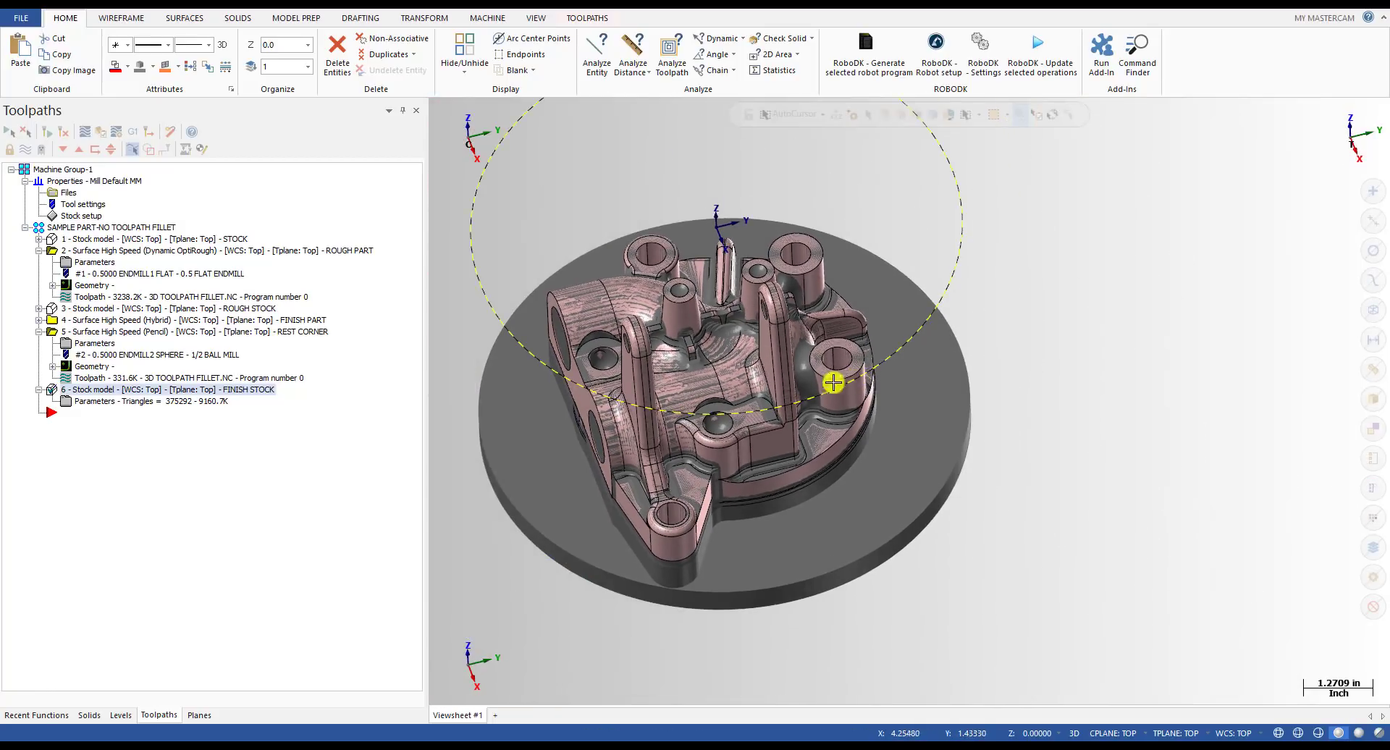
{"action": "scroll", "coordinate": [852, 402], "scroll_direction": "up", "scroll_amount": 5}
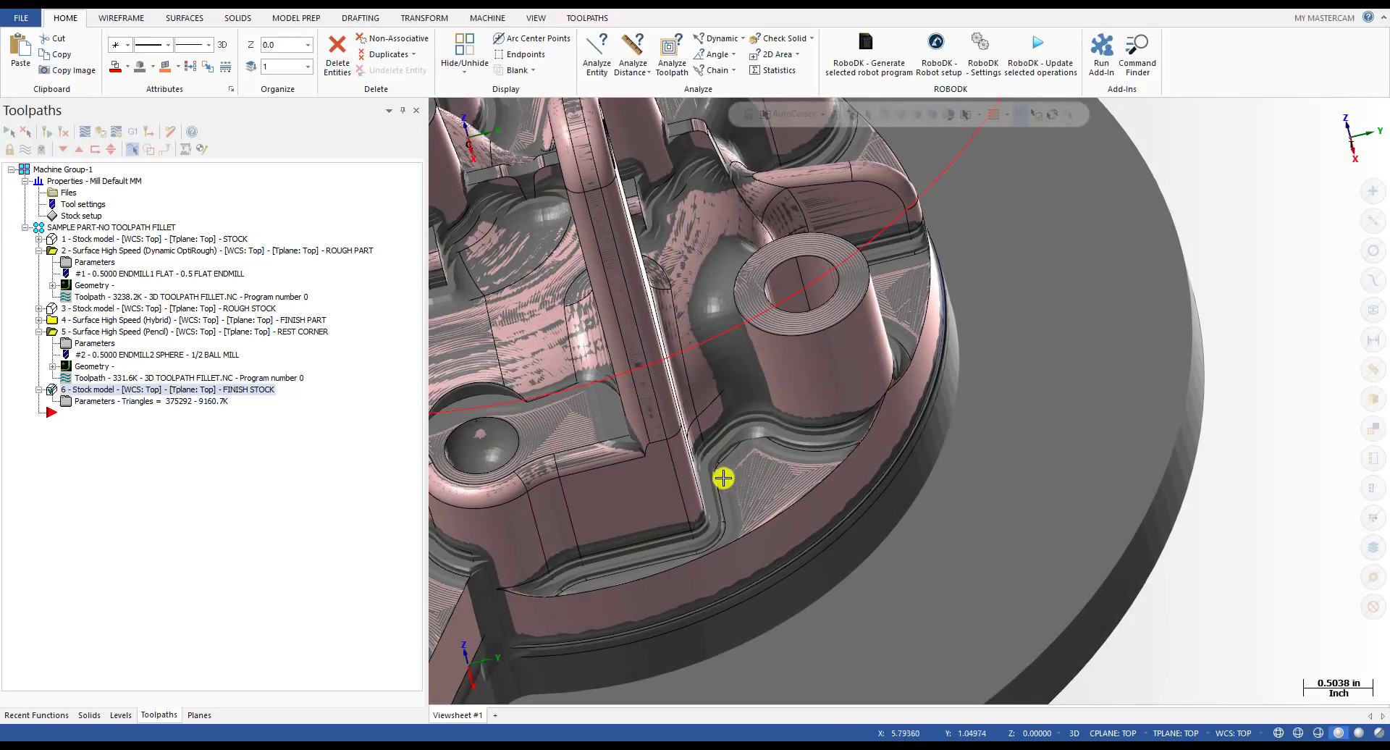
- Examine the FINISH STOCK floor corners around the cylindrical boss from above and from the side
{"action": "scroll", "coordinate": [847, 433], "scroll_direction": "down", "scroll_amount": 2}
{"action": "scroll", "coordinate": [797, 382], "scroll_direction": "down", "scroll_amount": 1}
{"action": "middle_click_drag", "start_coordinate": [797, 381], "coordinate": [775, 227]}
{"action": "scroll", "coordinate": [773, 157], "scroll_direction": "down", "scroll_amount": 1}
{"action": "scroll", "coordinate": [771, 170], "scroll_direction": "up", "scroll_amount": 5}
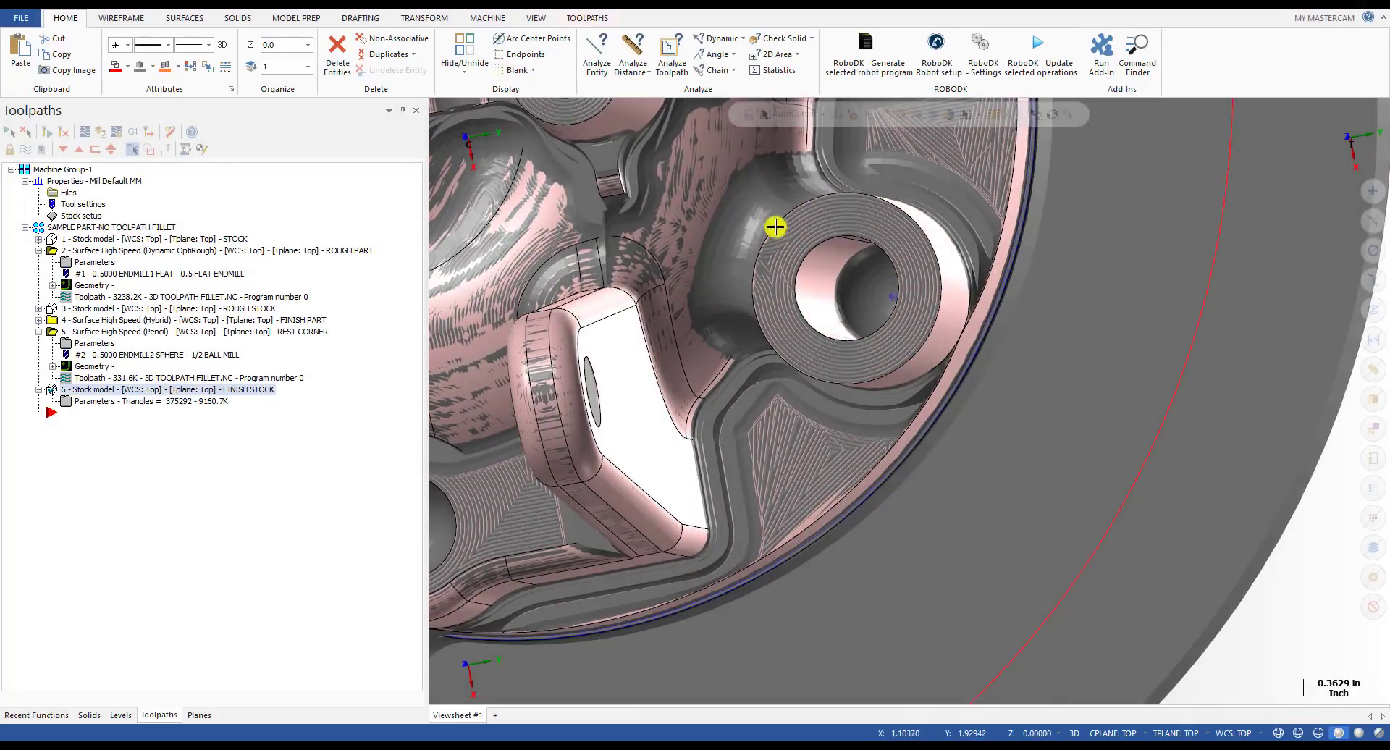
{"action": "middle_click_drag", "start_coordinate": [733, 296], "coordinate": [747, 340]}
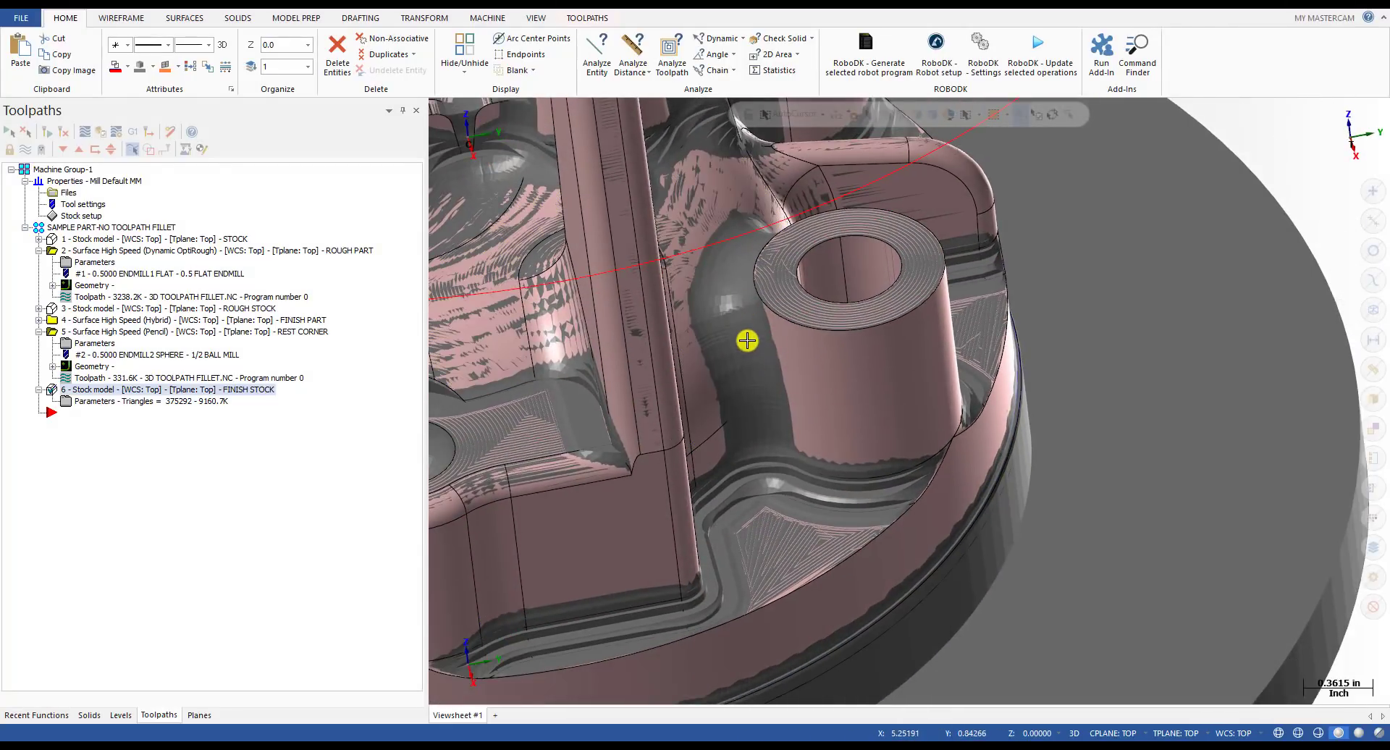
{"action": "scroll", "coordinate": [745, 331], "scroll_direction": "down", "scroll_amount": 3}
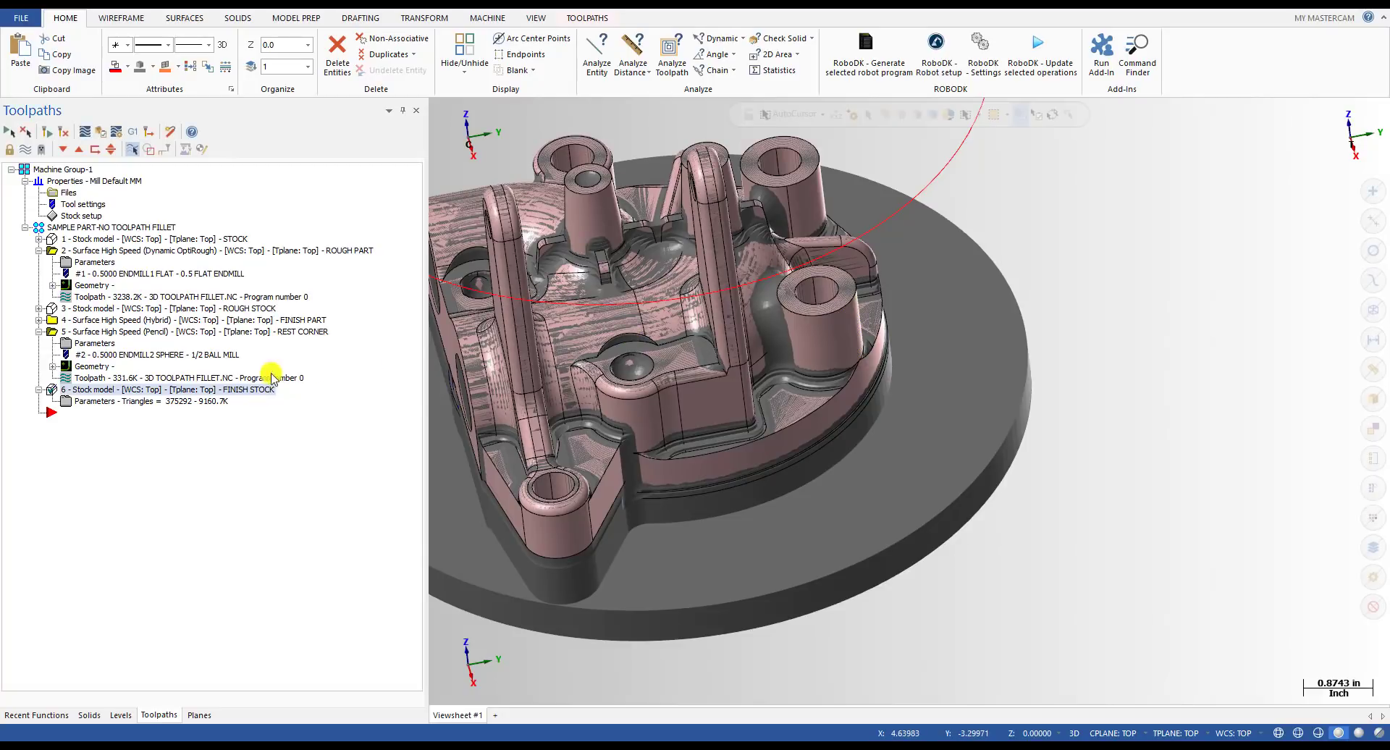
- Collapse the Pencil and OptiRough operations, select the whole SAMPLE PART-NO TOOLPATH FILLET group and open it in Verify
{"action": "left_click", "coordinate": [39, 332]}
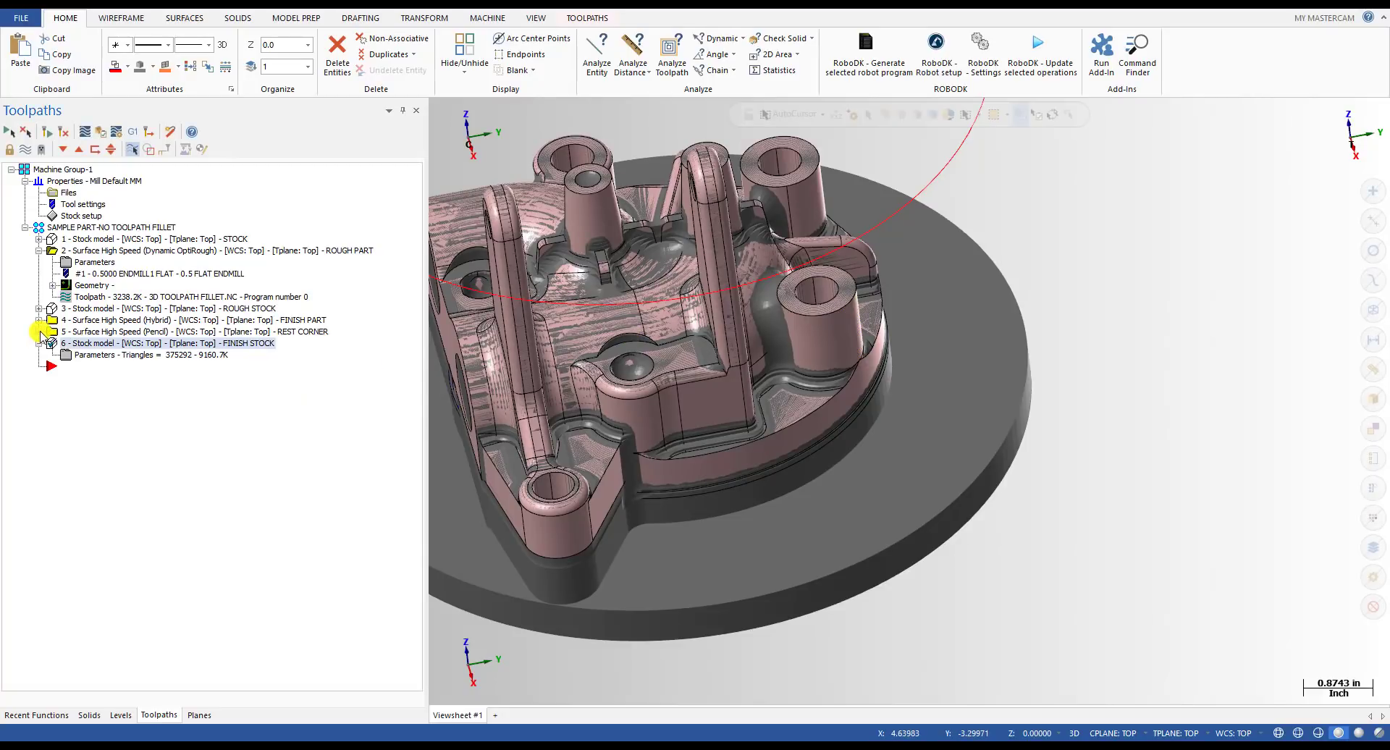
{"action": "left_click", "coordinate": [39, 250]}
{"action": "left_click", "coordinate": [64, 228]}
{"action": "scroll", "coordinate": [839, 432], "scroll_direction": "down", "scroll_amount": 2}
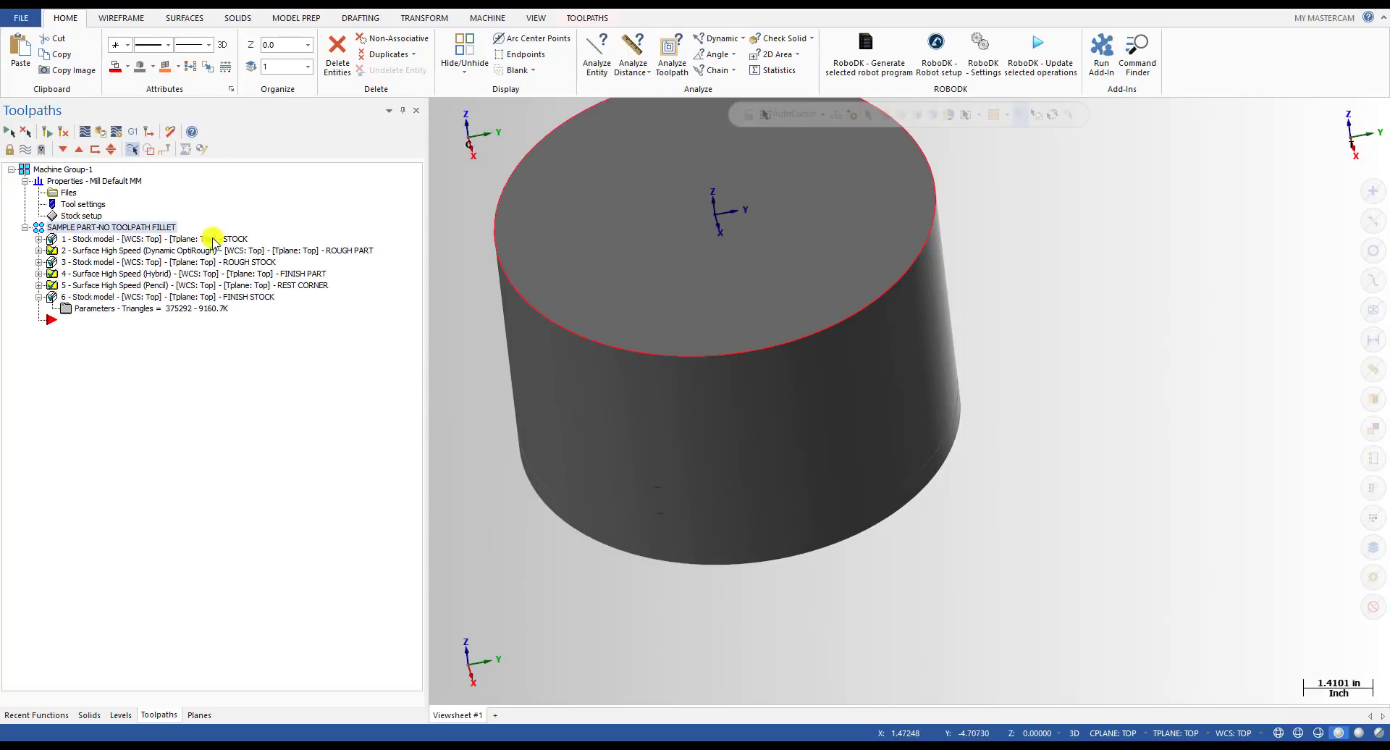
{"action": "left_click", "coordinate": [106, 131]}
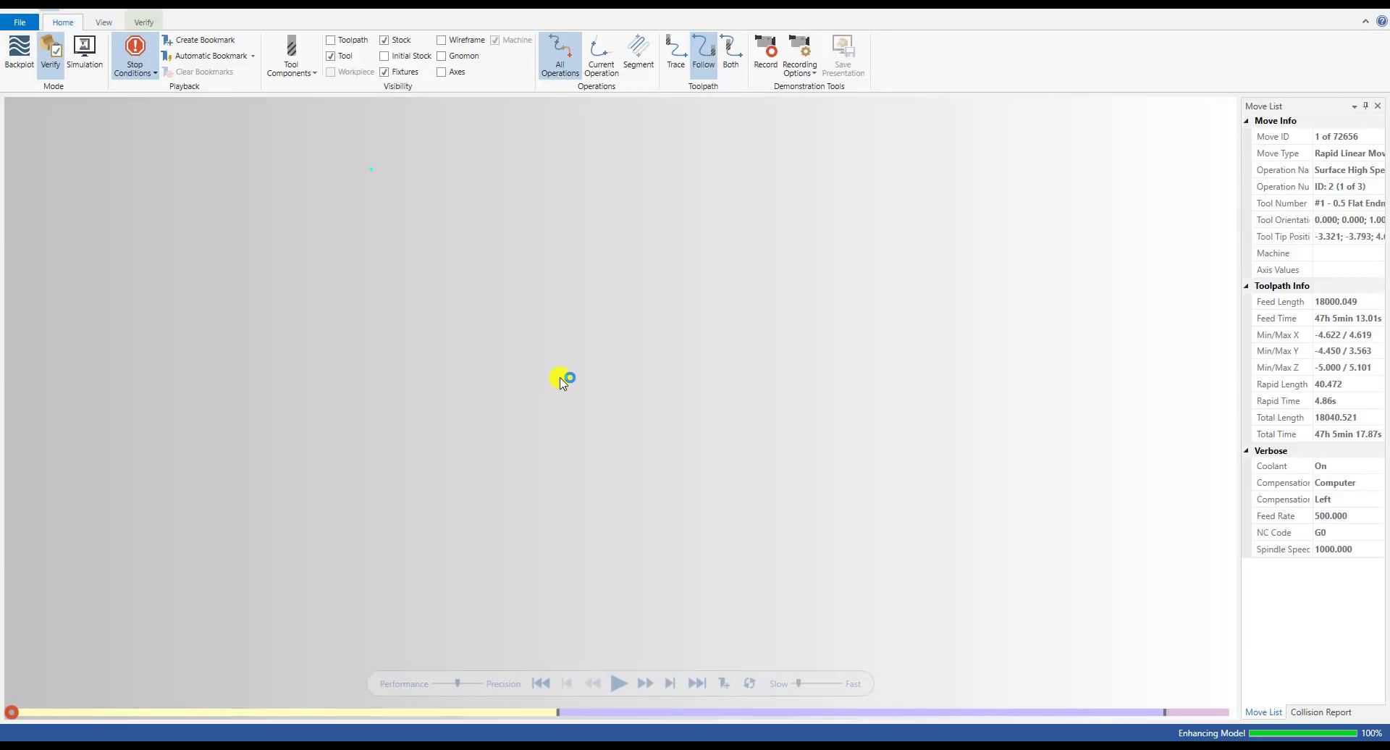
- Turn off collision checking for the turning insert in the verification settings
{"action": "left_click", "coordinate": [150, 74]}
{"action": "left_click", "coordinate": [108, 29]}
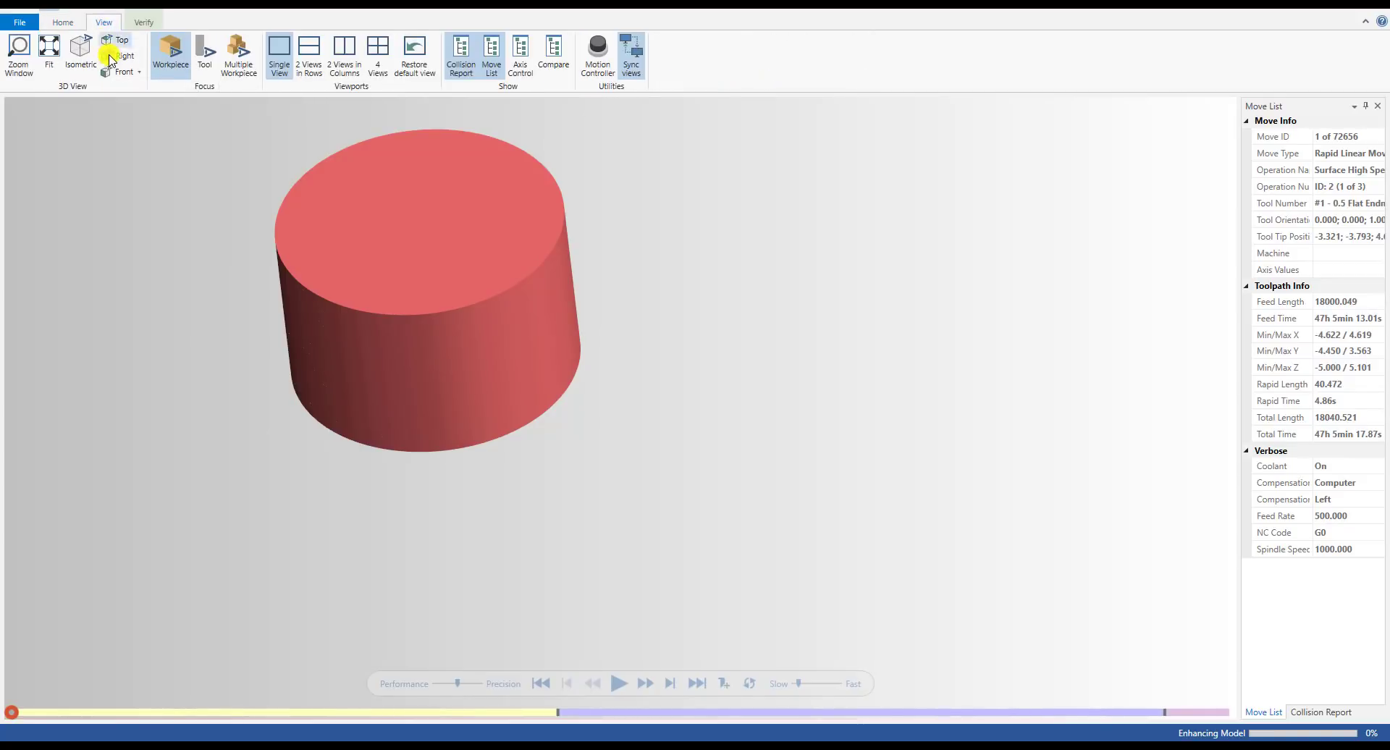
{"action": "left_click", "coordinate": [143, 22]}
{"action": "left_click", "coordinate": [57, 76]}
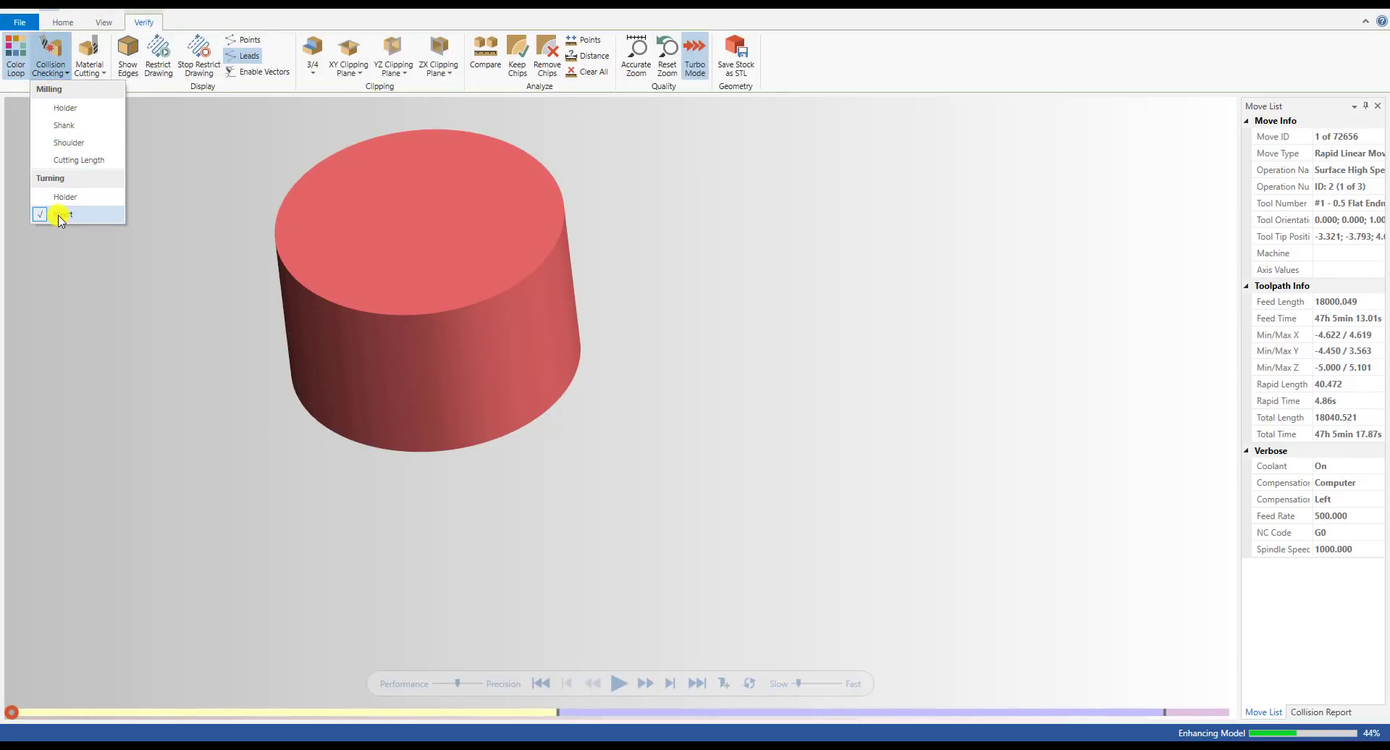
{"action": "left_click", "coordinate": [160, 252]}
- Review the milling and turning options for collision checking and material cutting
{"action": "left_click", "coordinate": [90, 22]}
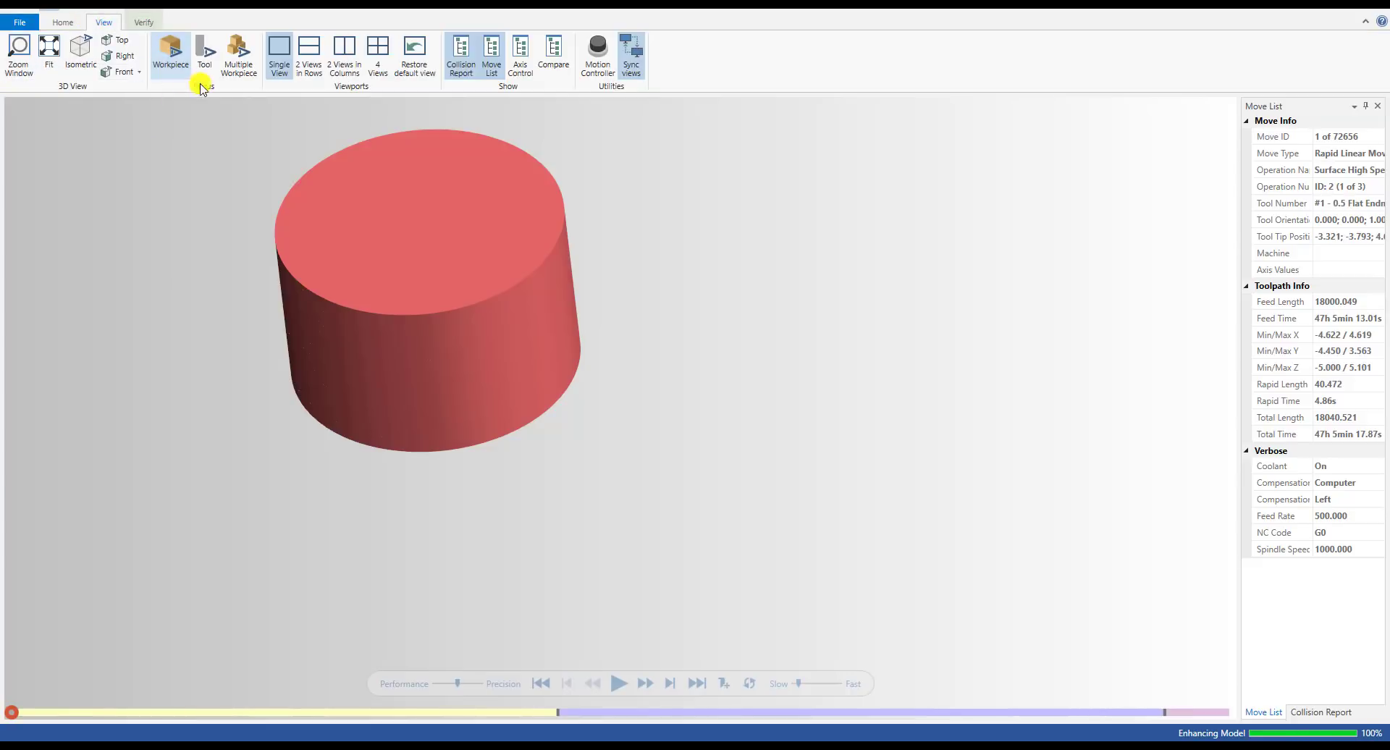
{"action": "left_click", "coordinate": [143, 24]}
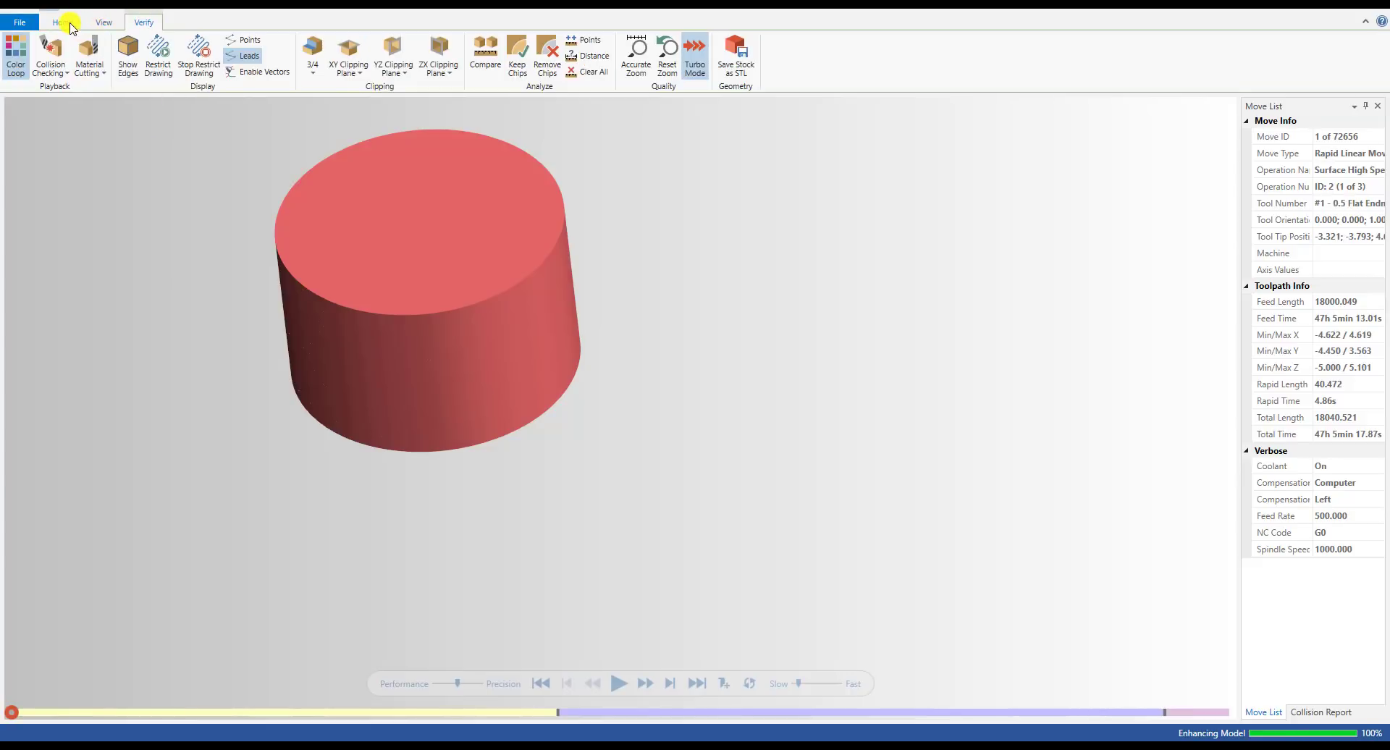
{"action": "left_click", "coordinate": [52, 73]}
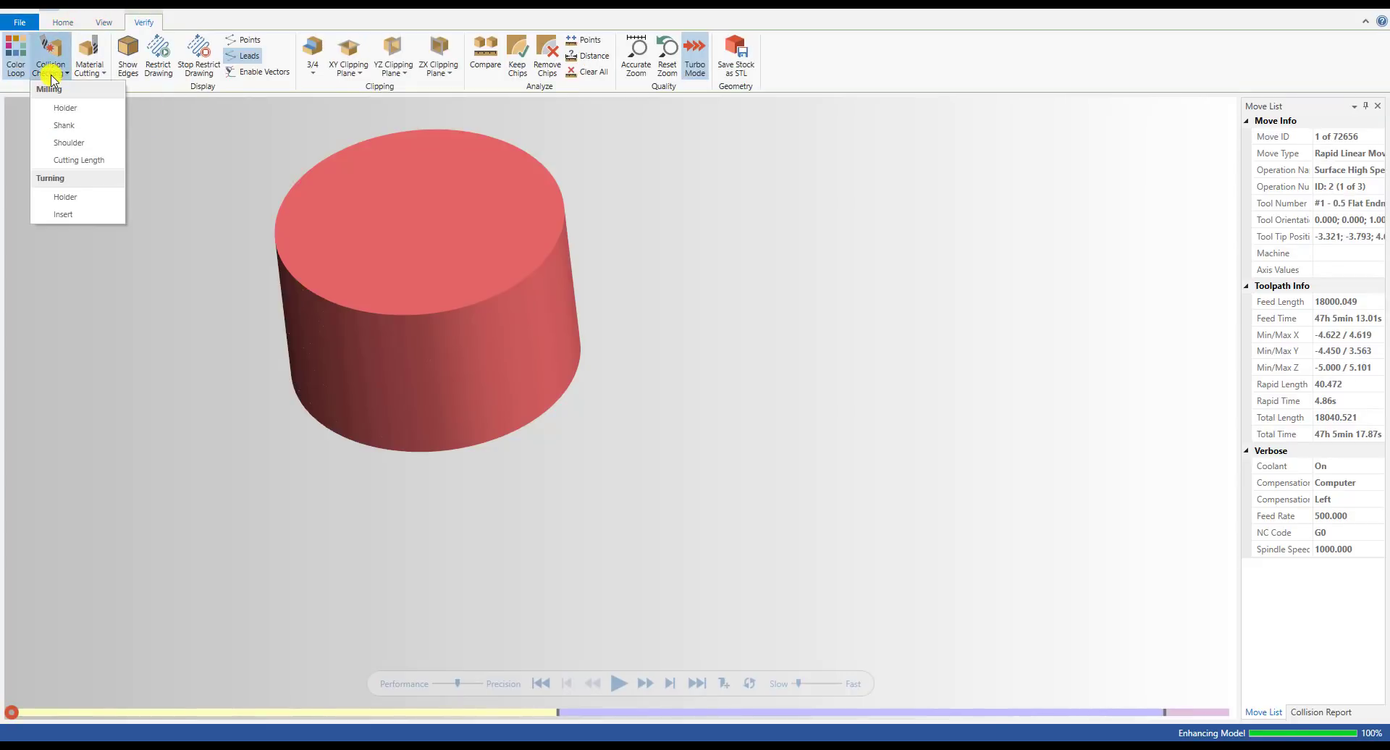
{"action": "left_click", "coordinate": [94, 75]}
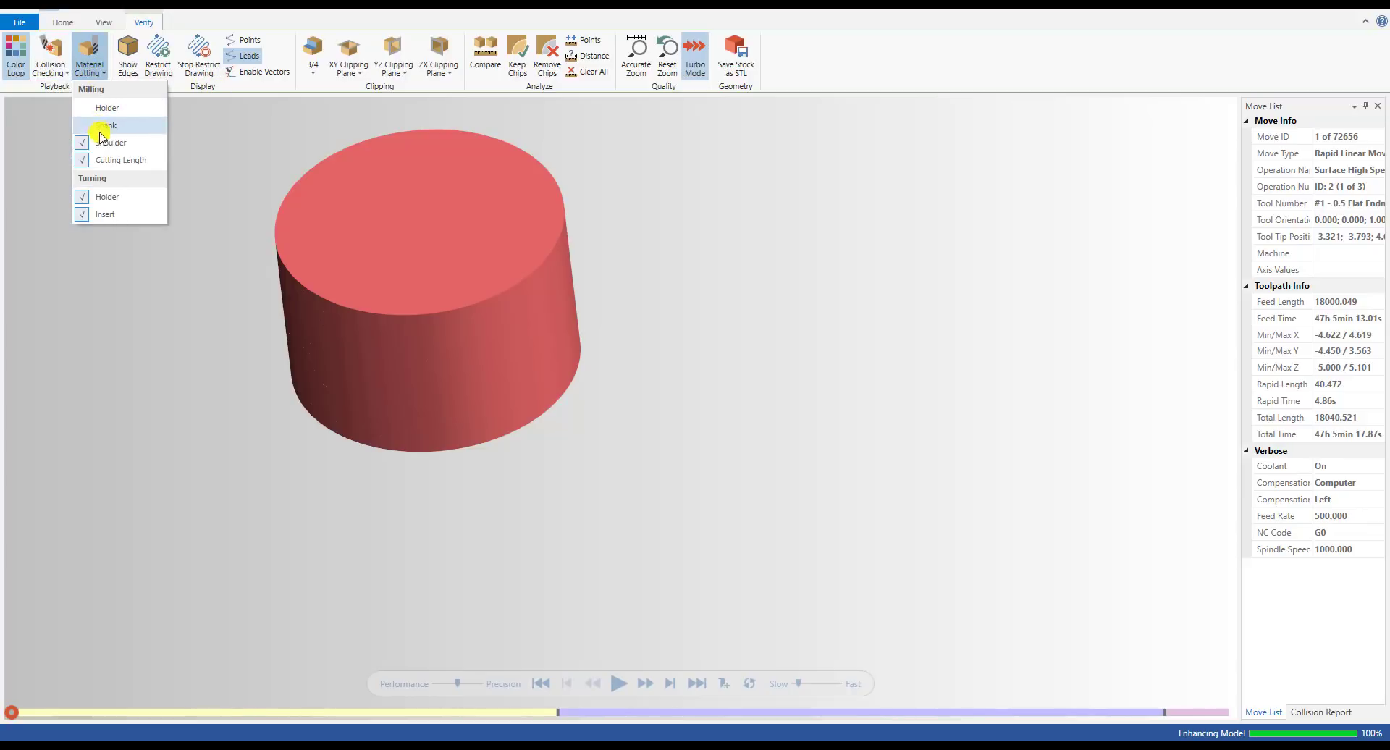
{"action": "left_click", "coordinate": [274, 155]}
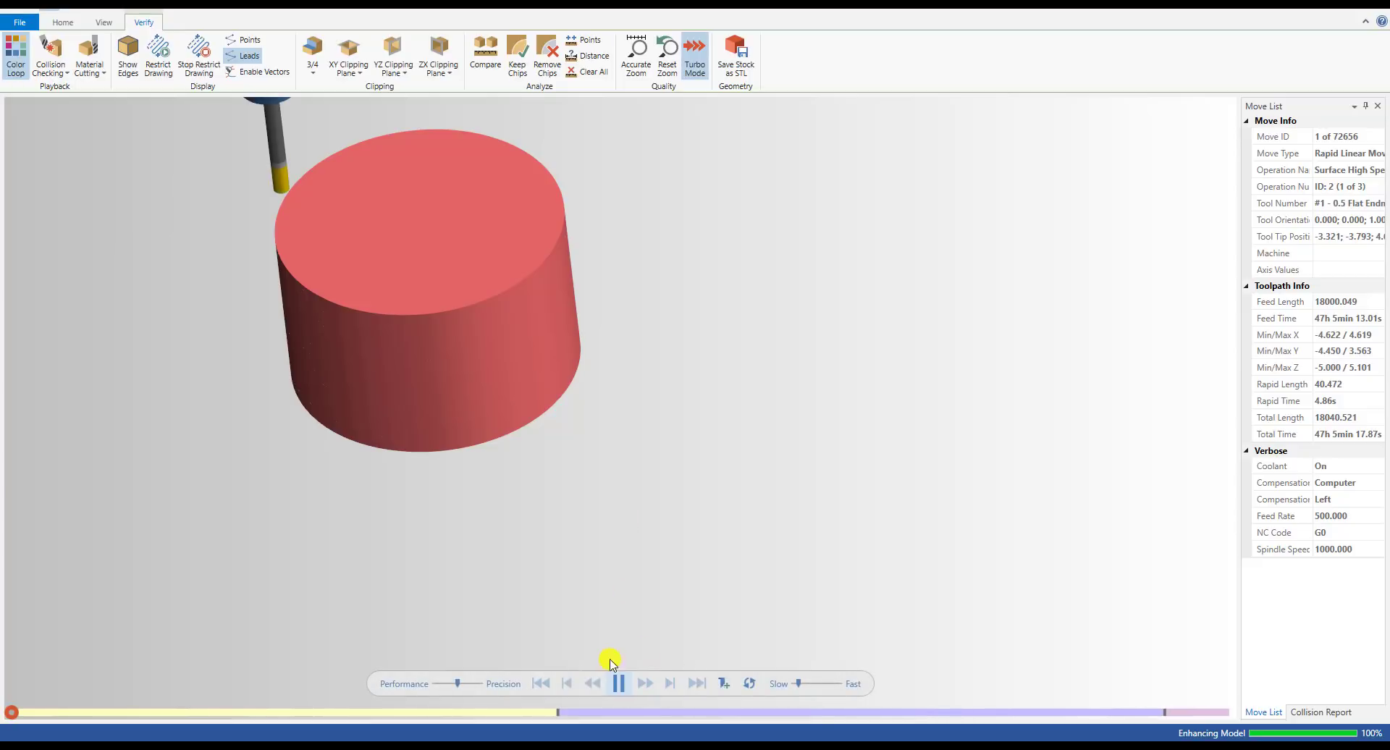
- Play the verification with the whole cylindrical stock in view and check the stop conditions
{"action": "scroll", "coordinate": [502, 541], "scroll_direction": "down", "scroll_amount": 3}
{"action": "left_click", "coordinate": [62, 26]}
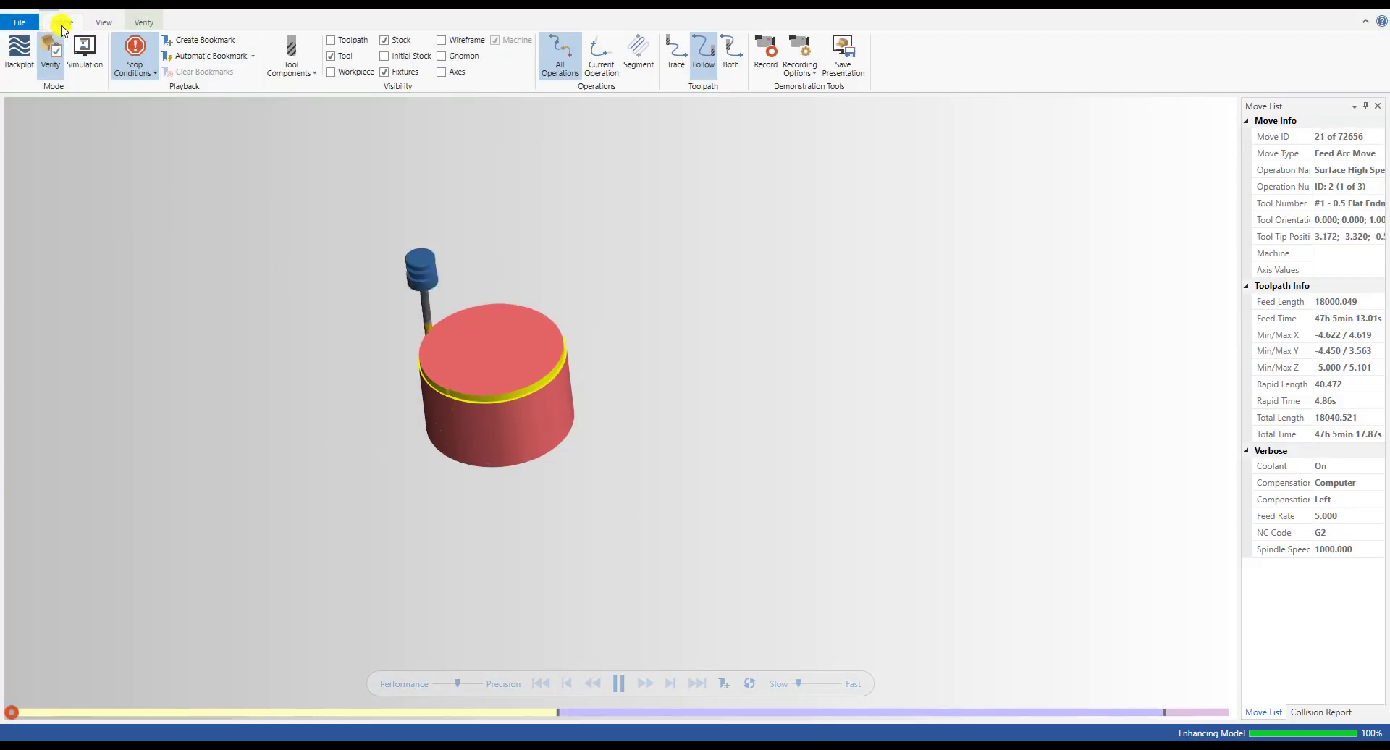
{"action": "left_click", "coordinate": [138, 72]}
{"action": "left_click", "coordinate": [454, 250]}
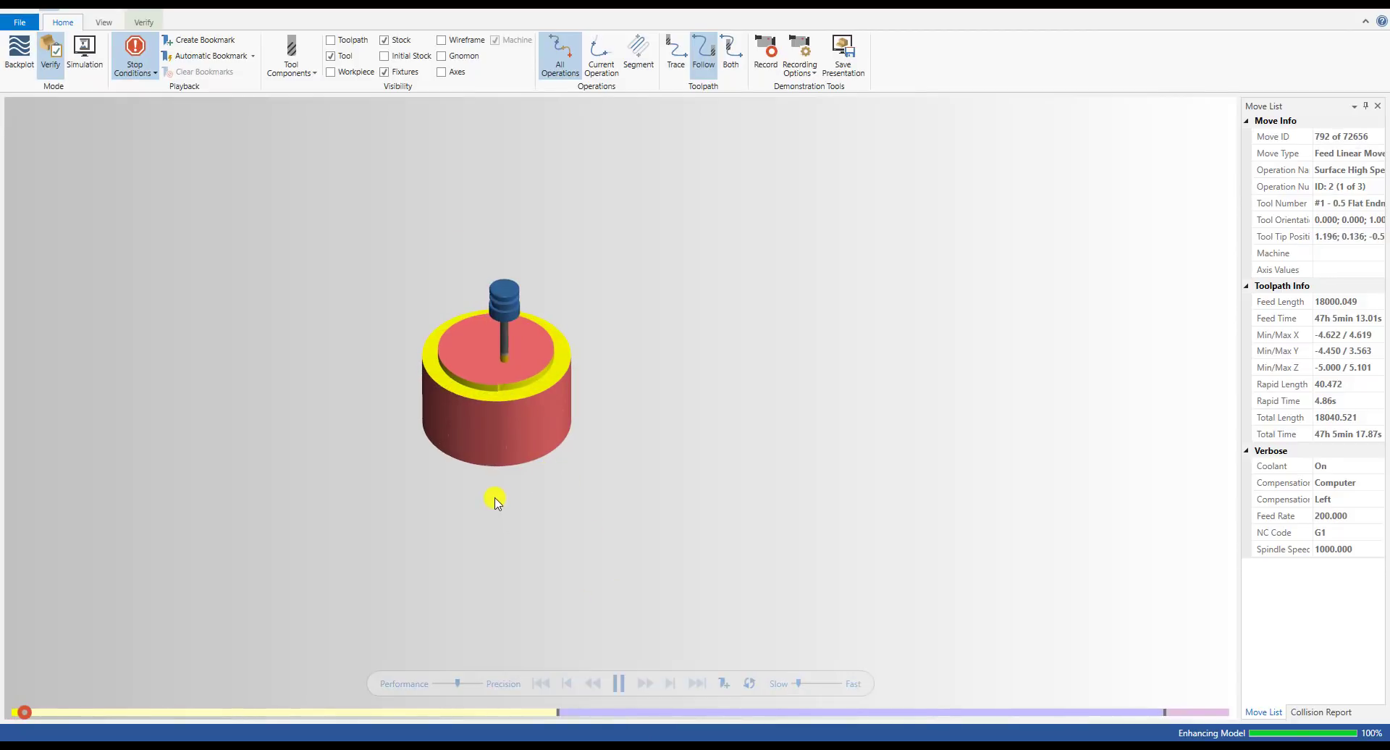
- Follow the flat end mill's roughing simulation as it cuts the cylindrical stock down to the rough casting shape
{"action": "scroll", "coordinate": [411, 427], "scroll_direction": "up", "scroll_amount": 1}
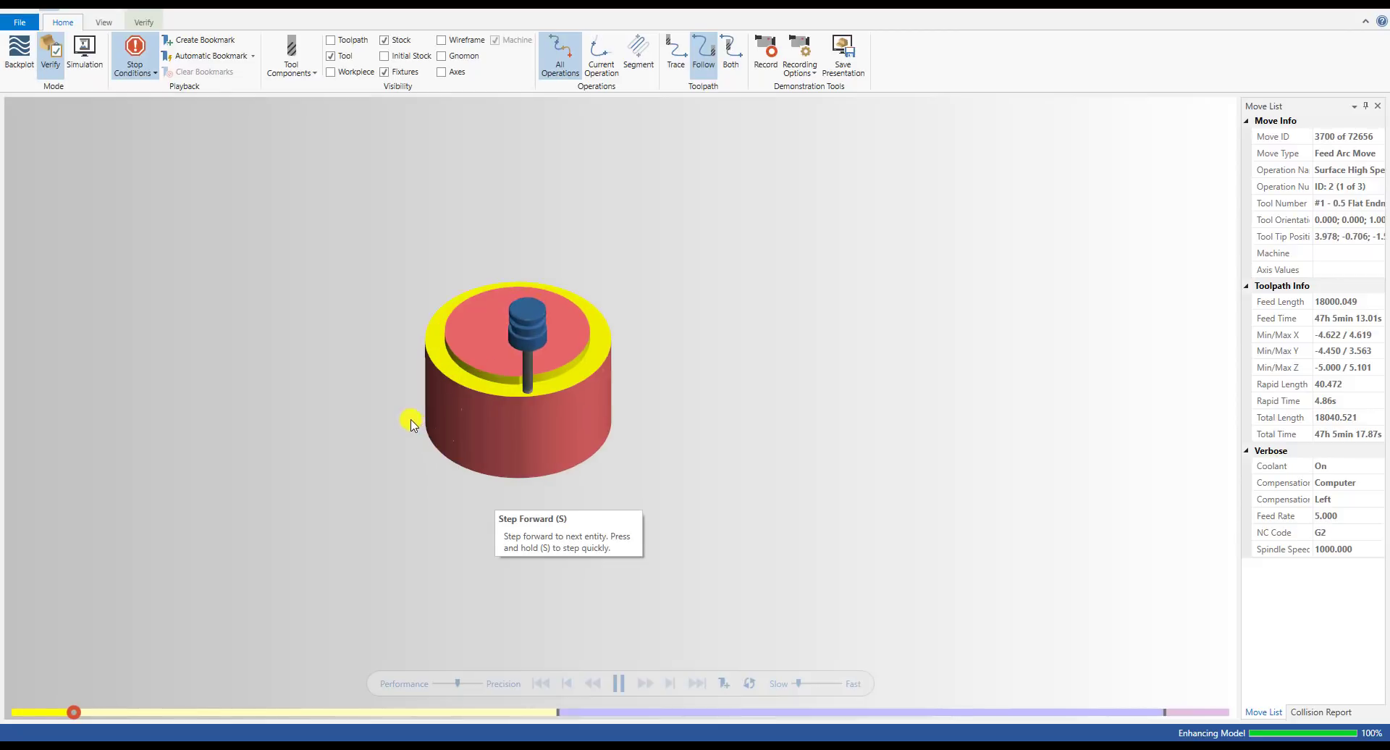
{"action": "scroll", "coordinate": [506, 413], "scroll_direction": "up", "scroll_amount": 3}
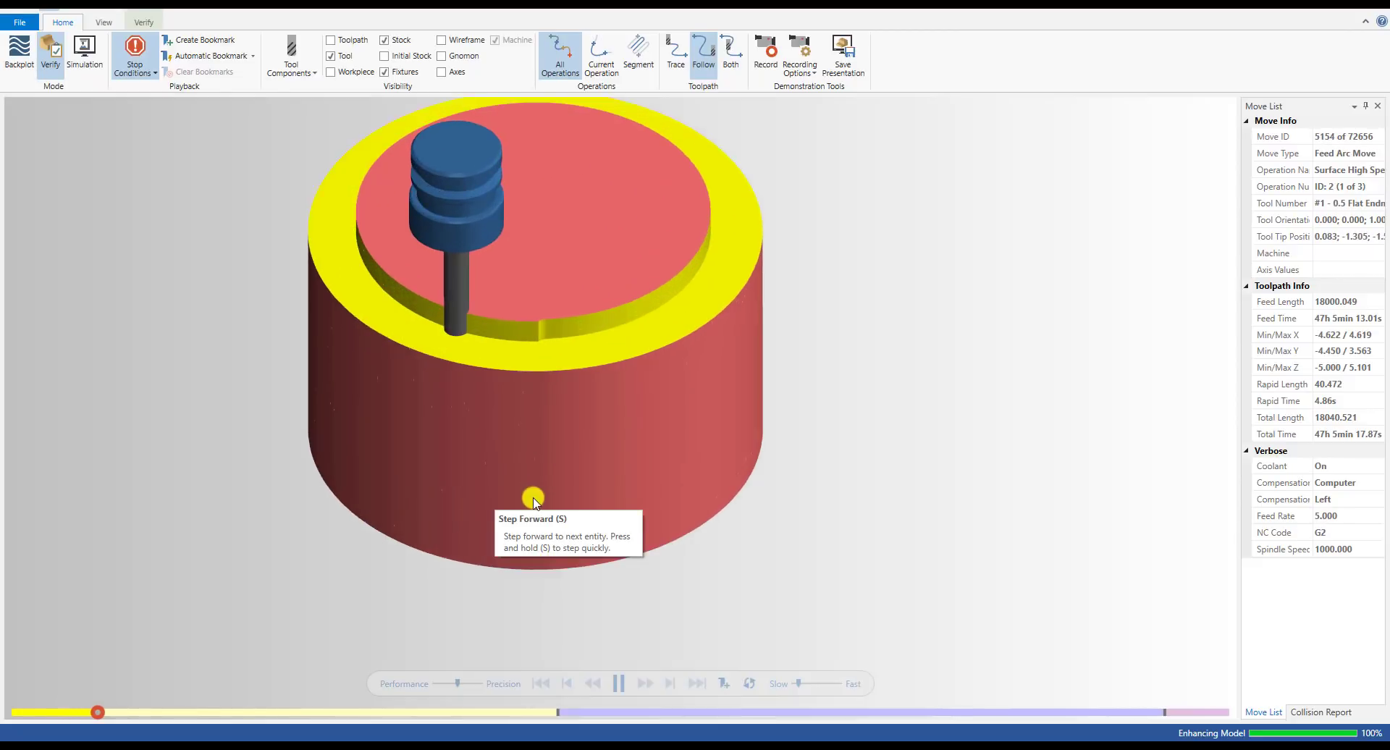
{"action": "scroll", "coordinate": [541, 499], "scroll_direction": "down", "scroll_amount": 2}
{"action": "scroll", "coordinate": [547, 504], "scroll_direction": "up", "scroll_amount": 1}
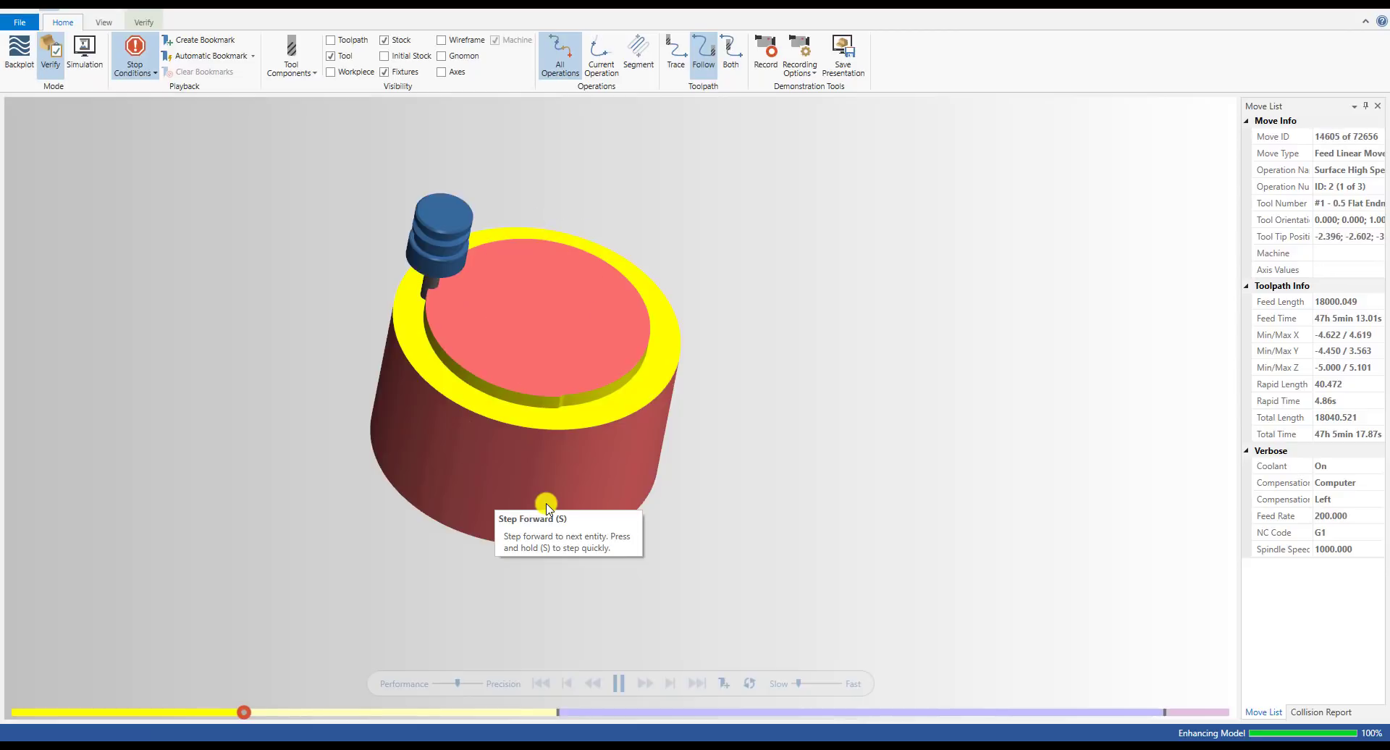
{"action": "left_click", "coordinate": [621, 684]}
{"action": "middle_click_drag", "start_coordinate": [498, 467], "coordinate": [551, 419]}
{"action": "scroll", "coordinate": [605, 443], "scroll_direction": "up", "scroll_amount": 5}
{"action": "scroll", "coordinate": [550, 419], "scroll_direction": "down", "scroll_amount": 3}
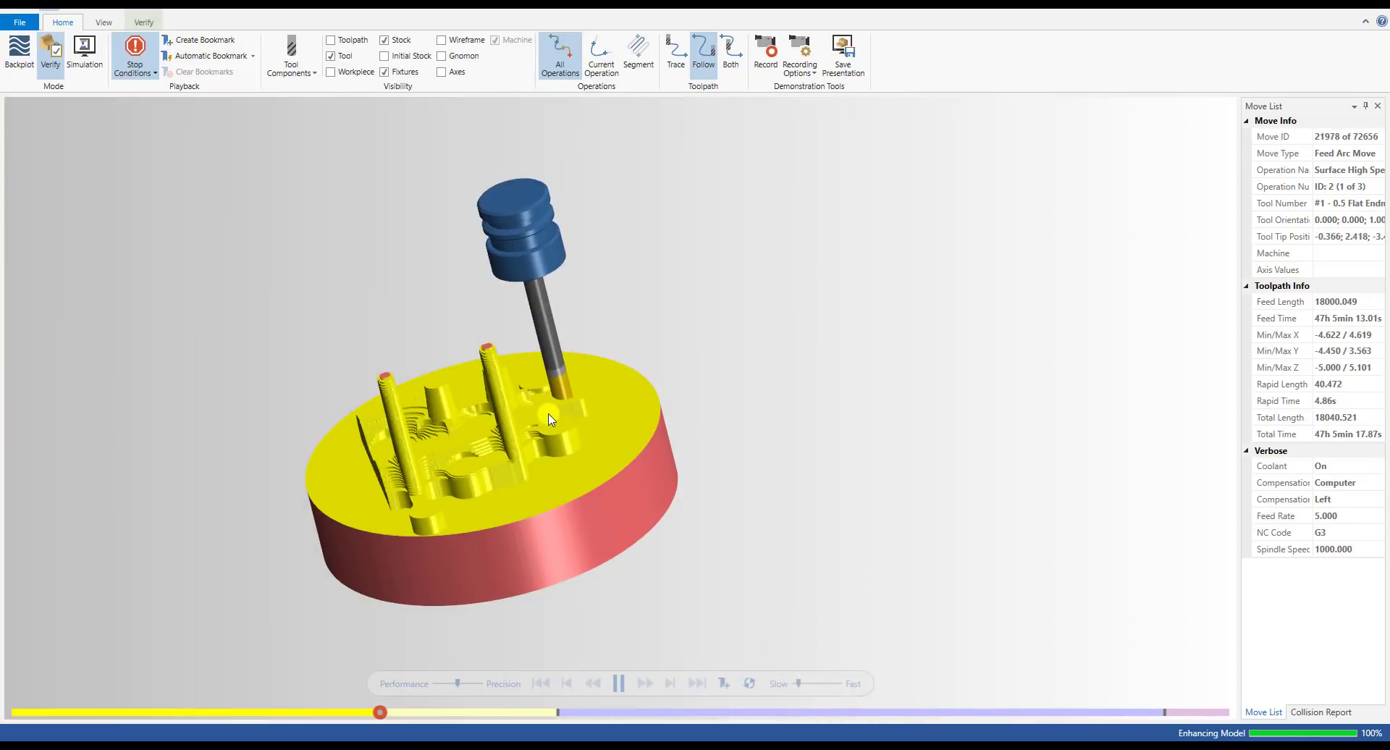
- Run the Dynamic OptiRough simulation to its end and examine the stepped roughed stock from several sides
{"action": "left_click", "coordinate": [617, 683]}
{"action": "left_click", "coordinate": [659, 684]}
{"action": "scroll", "coordinate": [504, 523], "scroll_direction": "down", "scroll_amount": 3}
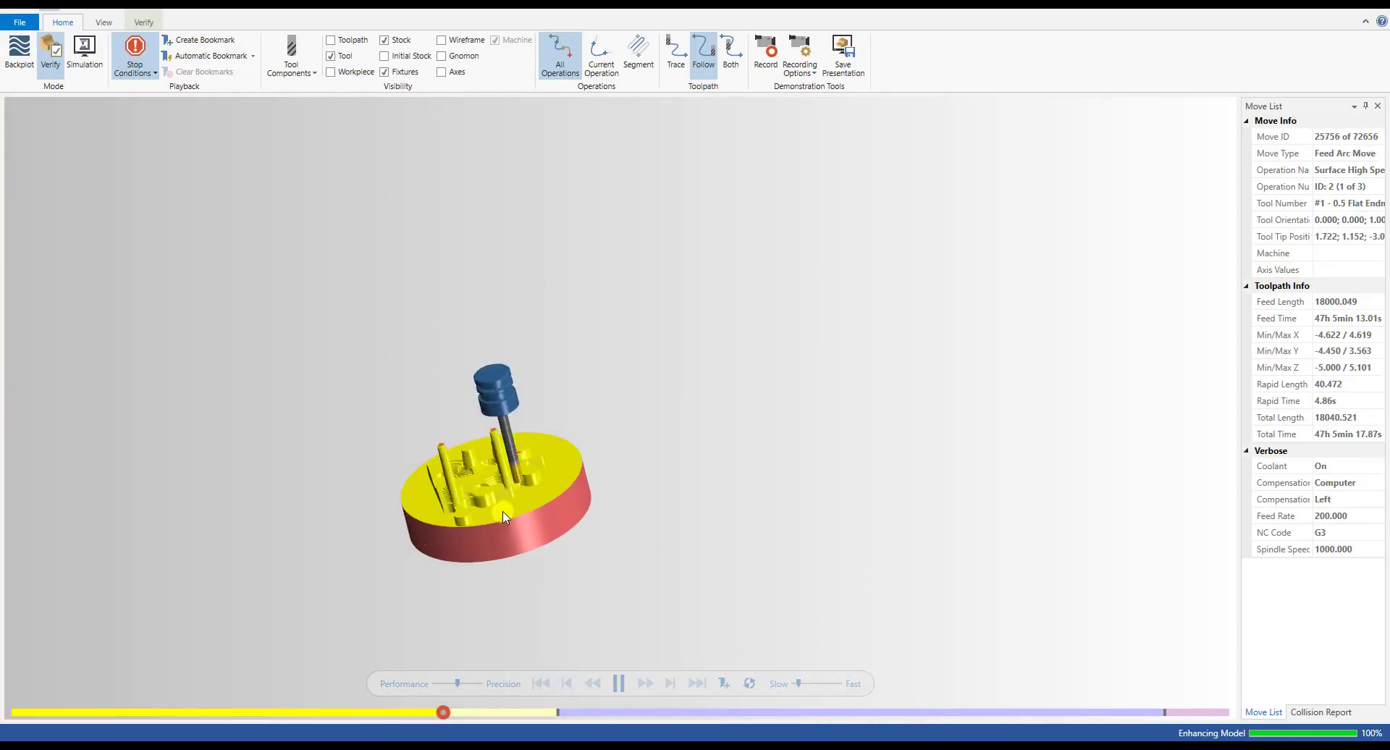
{"action": "scroll", "coordinate": [507, 511], "scroll_direction": "up", "scroll_amount": 3}
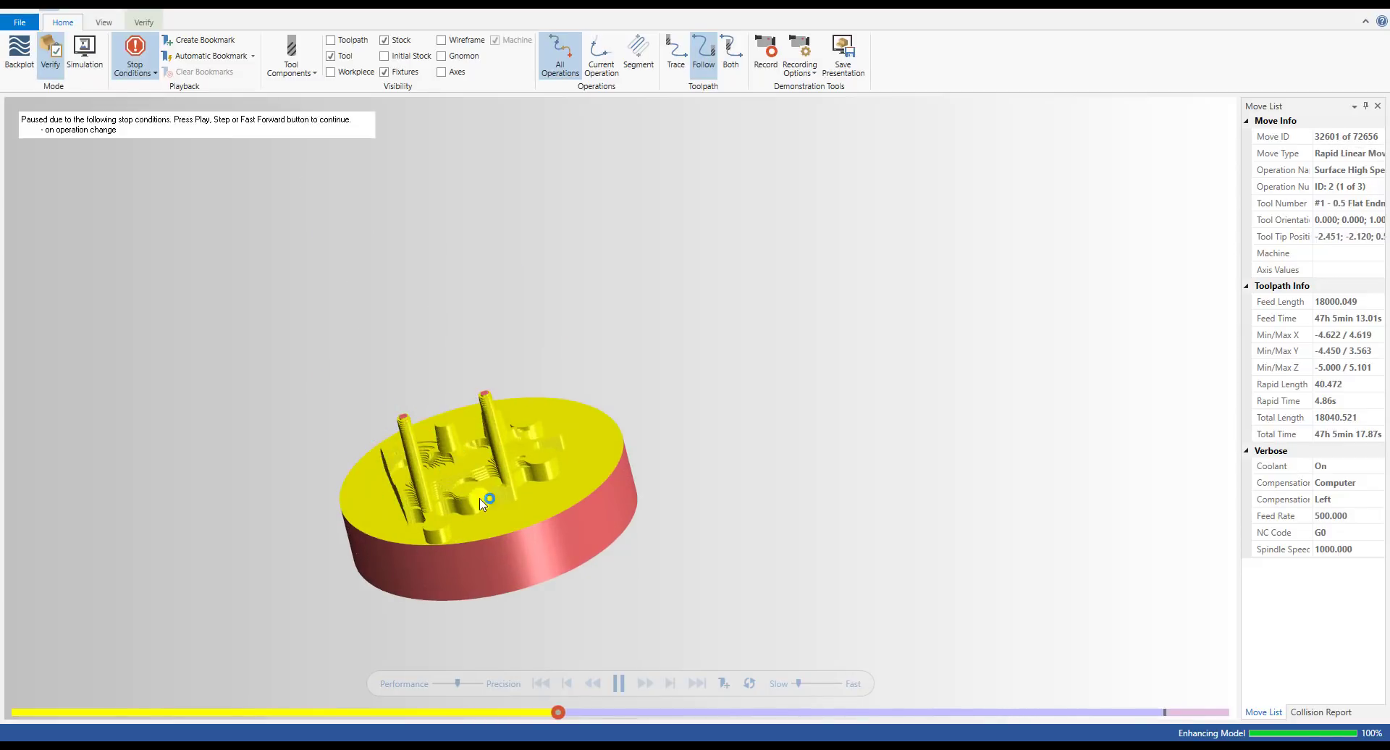
{"action": "middle_click_drag", "start_coordinate": [485, 499], "coordinate": [420, 500]}
{"action": "scroll", "coordinate": [484, 522], "scroll_direction": "up", "scroll_amount": 1}
{"action": "scroll", "coordinate": [409, 499], "scroll_direction": "up", "scroll_amount": 5}
{"action": "scroll", "coordinate": [404, 501], "scroll_direction": "down", "scroll_amount": 6}
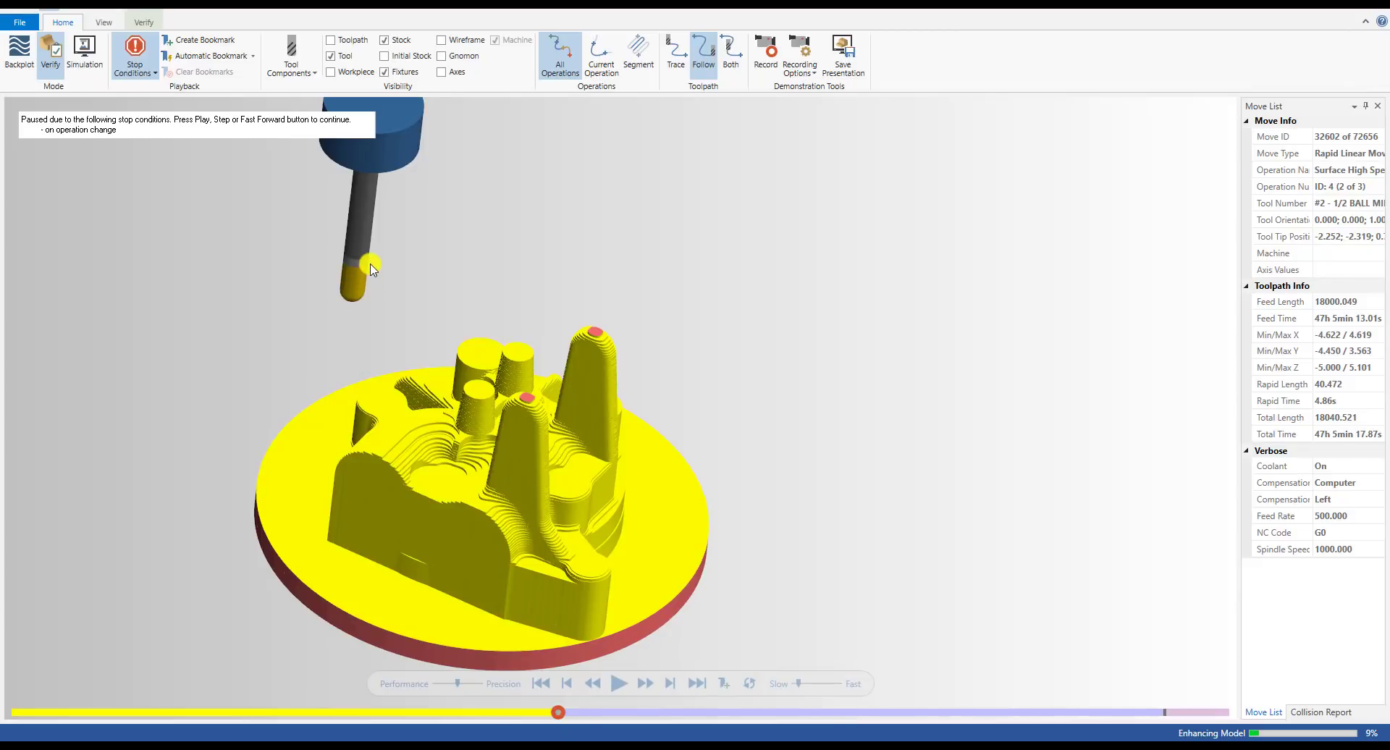
- Play the Hybrid FINISH PART simulation at a faster speed and watch the ball mill finish the uprights and bosses
{"action": "left_click", "coordinate": [615, 685]}
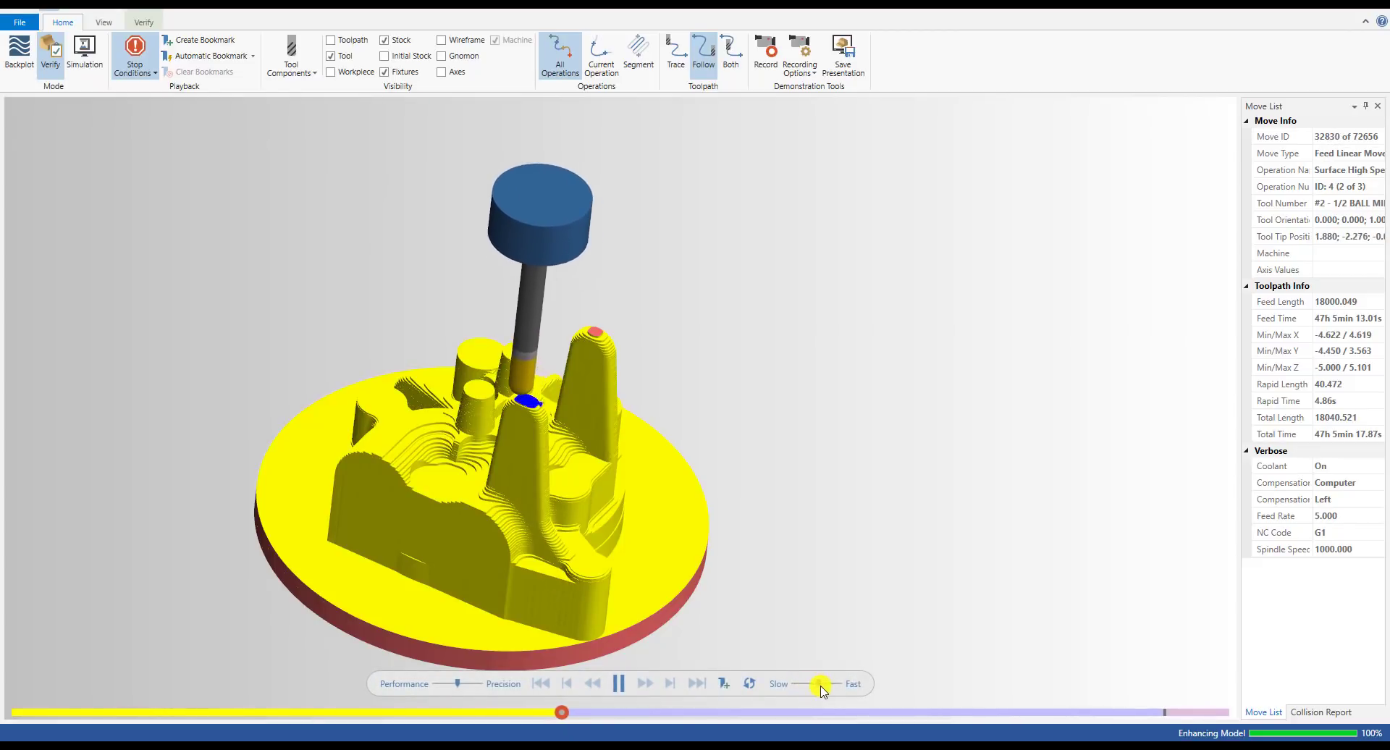
{"action": "left_click_drag", "start_coordinate": [382, 543], "coordinate": [427, 515]}
{"action": "scroll", "coordinate": [427, 514], "scroll_direction": "up", "scroll_amount": 2}
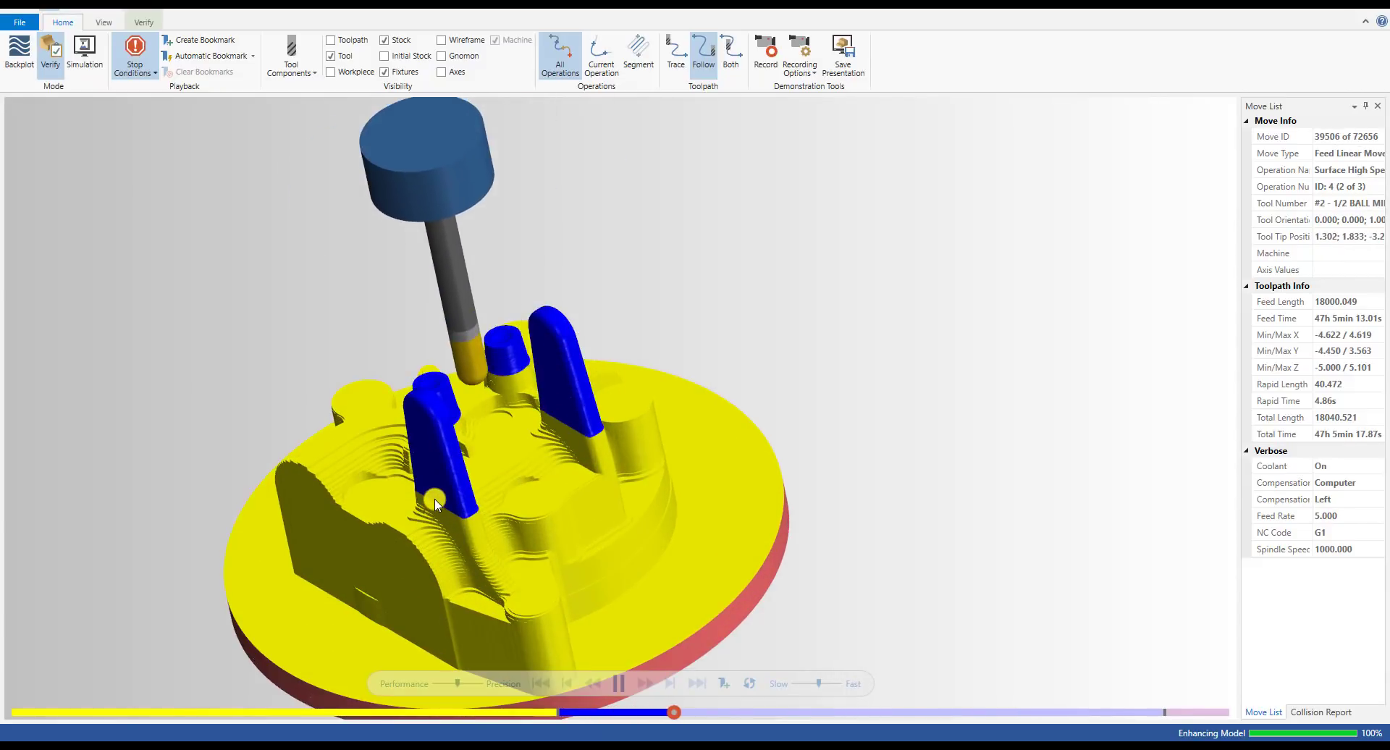
{"action": "mouse_move", "coordinate": [435, 500]}
{"action": "left_mouse_down"}
{"action": "mouse_move", "coordinate": [467, 532]}
{"action": "mouse_move", "coordinate": [427, 506]}
{"action": "mouse_move", "coordinate": [449, 521]}
{"action": "left_mouse_up"}
{"action": "middle_click_drag", "start_coordinate": [448, 521], "coordinate": [419, 533]}
{"action": "scroll", "coordinate": [429, 509], "scroll_direction": "down", "scroll_amount": 1}
{"action": "scroll", "coordinate": [429, 508], "scroll_direction": "up", "scroll_amount": 1}
{"action": "scroll", "coordinate": [407, 538], "scroll_direction": "up", "scroll_amount": 4}
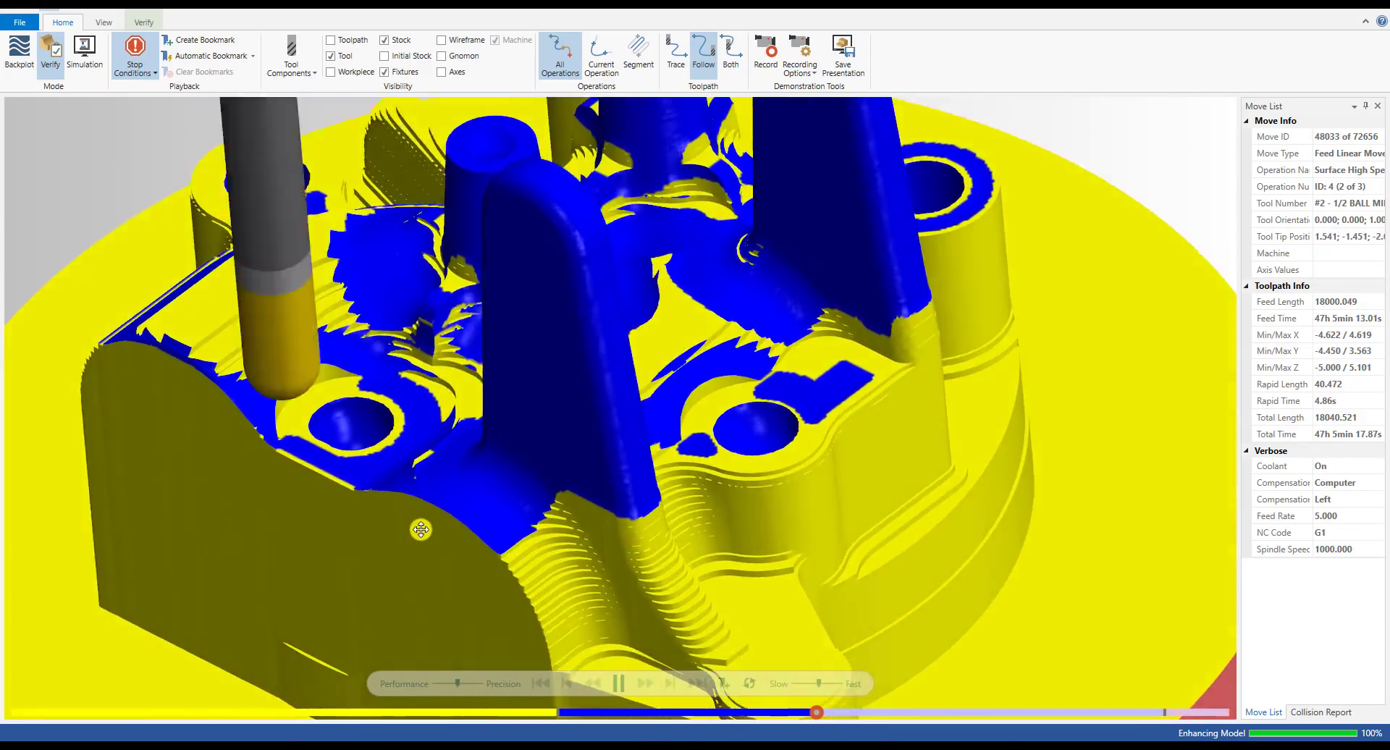
- Follow the ball mill finishing around the uprights and inspect the rough material beside the front boss
{"action": "scroll", "coordinate": [420, 534], "scroll_direction": "down", "scroll_amount": 3}
{"action": "scroll", "coordinate": [514, 485], "scroll_direction": "up", "scroll_amount": 2}
{"action": "mouse_move", "coordinate": [514, 485]}
{"action": "middle_mouse_down"}
{"action": "mouse_move", "coordinate": [567, 498]}
{"action": "mouse_move", "coordinate": [568, 510]}
{"action": "mouse_move", "coordinate": [525, 491]}
{"action": "middle_mouse_up"}
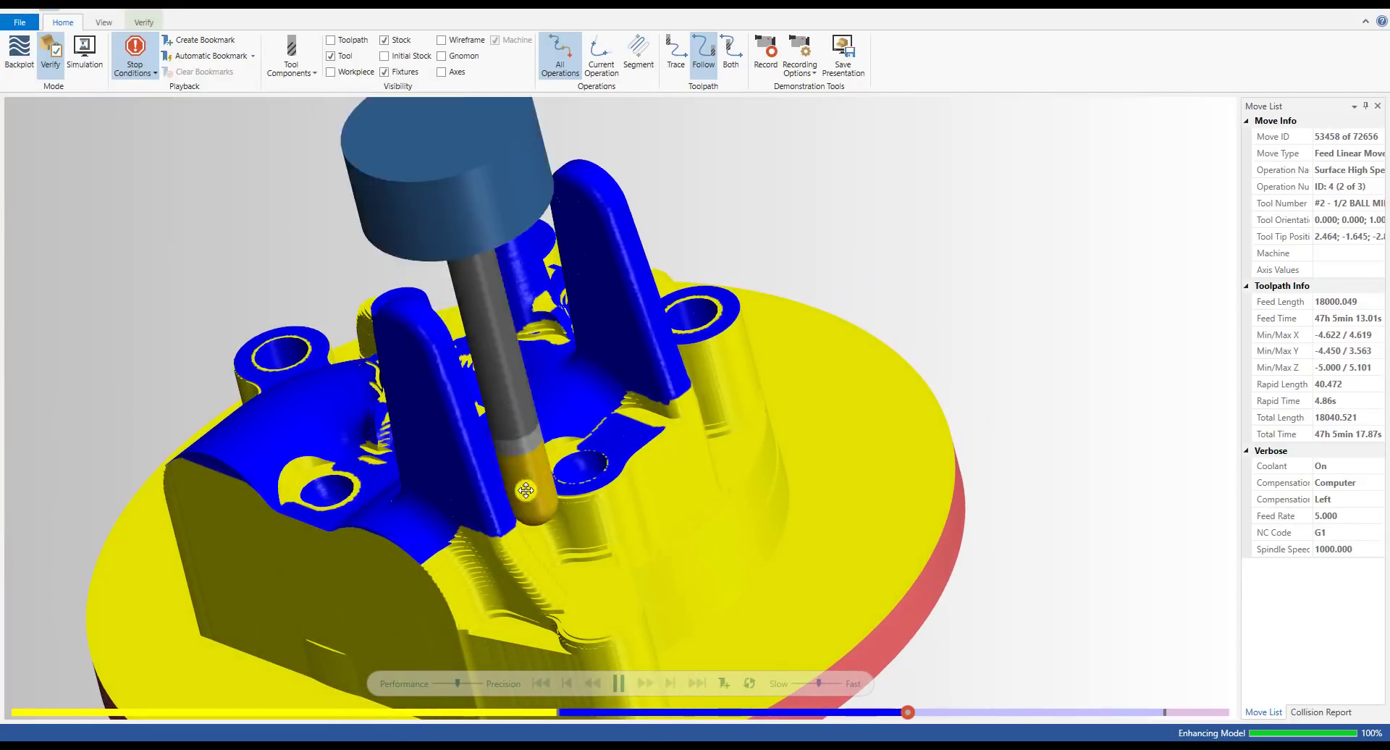
{"action": "scroll", "coordinate": [484, 550], "scroll_direction": "up", "scroll_amount": 5}
{"action": "scroll", "coordinate": [506, 518], "scroll_direction": "down", "scroll_amount": 5}
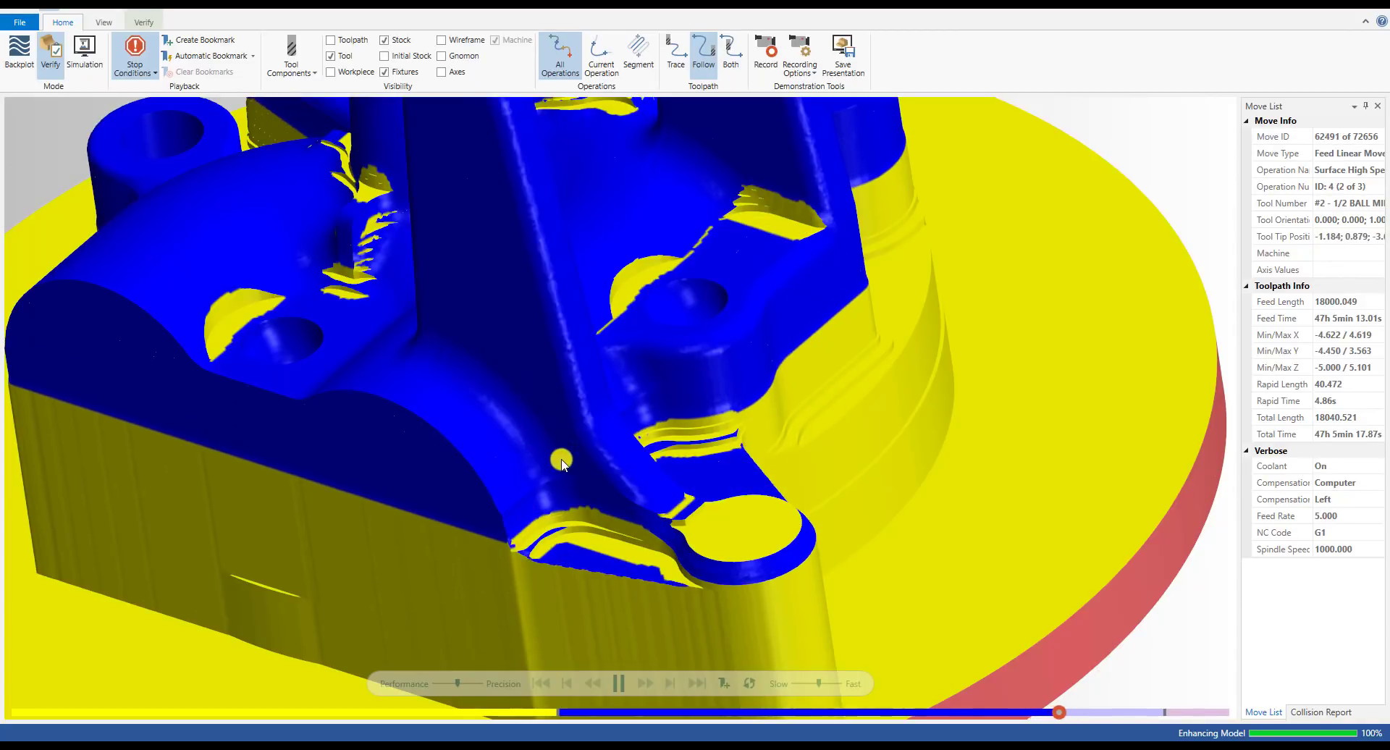
- Inspect the rough material along the floor corners at the outer rim as the Hybrid finishing proceeds
{"action": "scroll", "coordinate": [561, 460], "scroll_direction": "down", "scroll_amount": 6}
{"action": "mouse_move", "coordinate": [496, 487]}
{"action": "middle_mouse_down"}
{"action": "mouse_move", "coordinate": [558, 448]}
{"action": "mouse_move", "coordinate": [475, 471]}
{"action": "middle_mouse_up"}
{"action": "scroll", "coordinate": [475, 472], "scroll_direction": "up", "scroll_amount": 6}
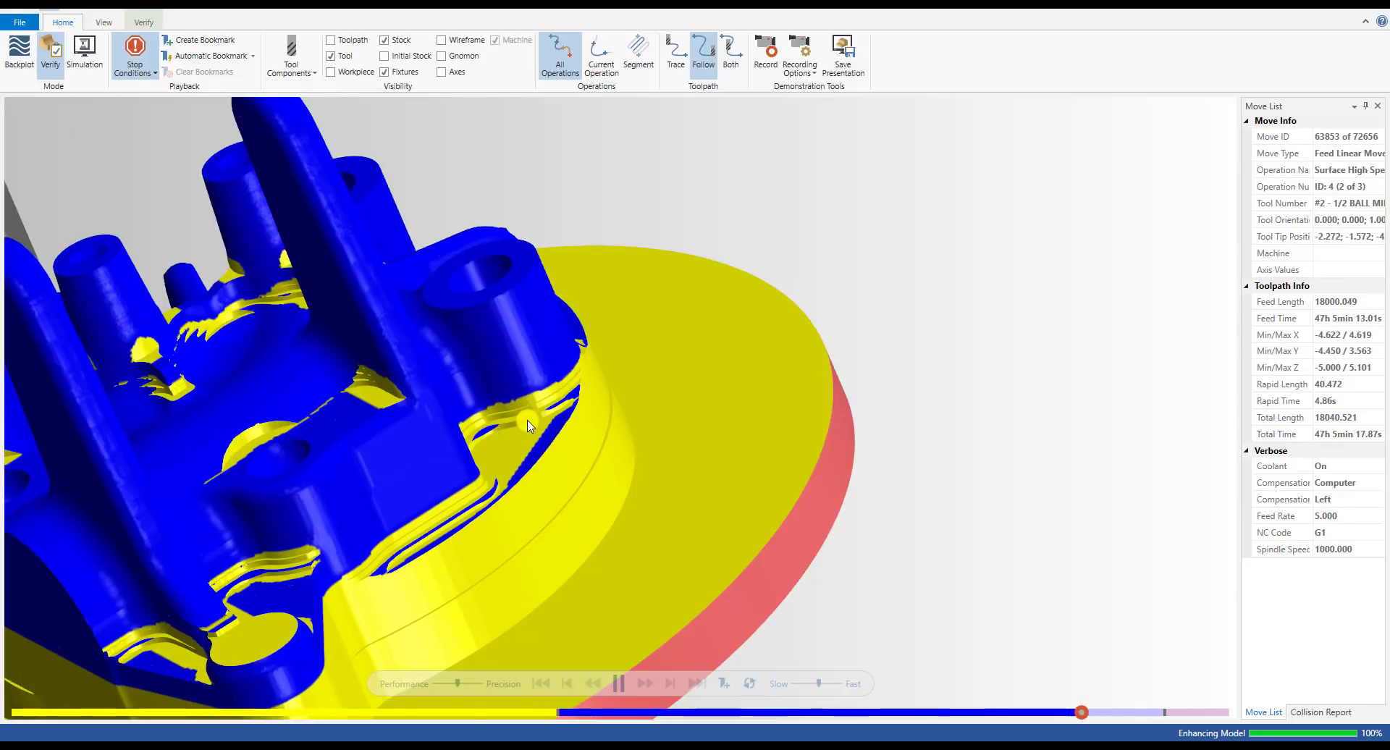
{"action": "scroll", "coordinate": [527, 426], "scroll_direction": "down", "scroll_amount": 5}
{"action": "middle_click_drag", "start_coordinate": [475, 426], "coordinate": [439, 442]}
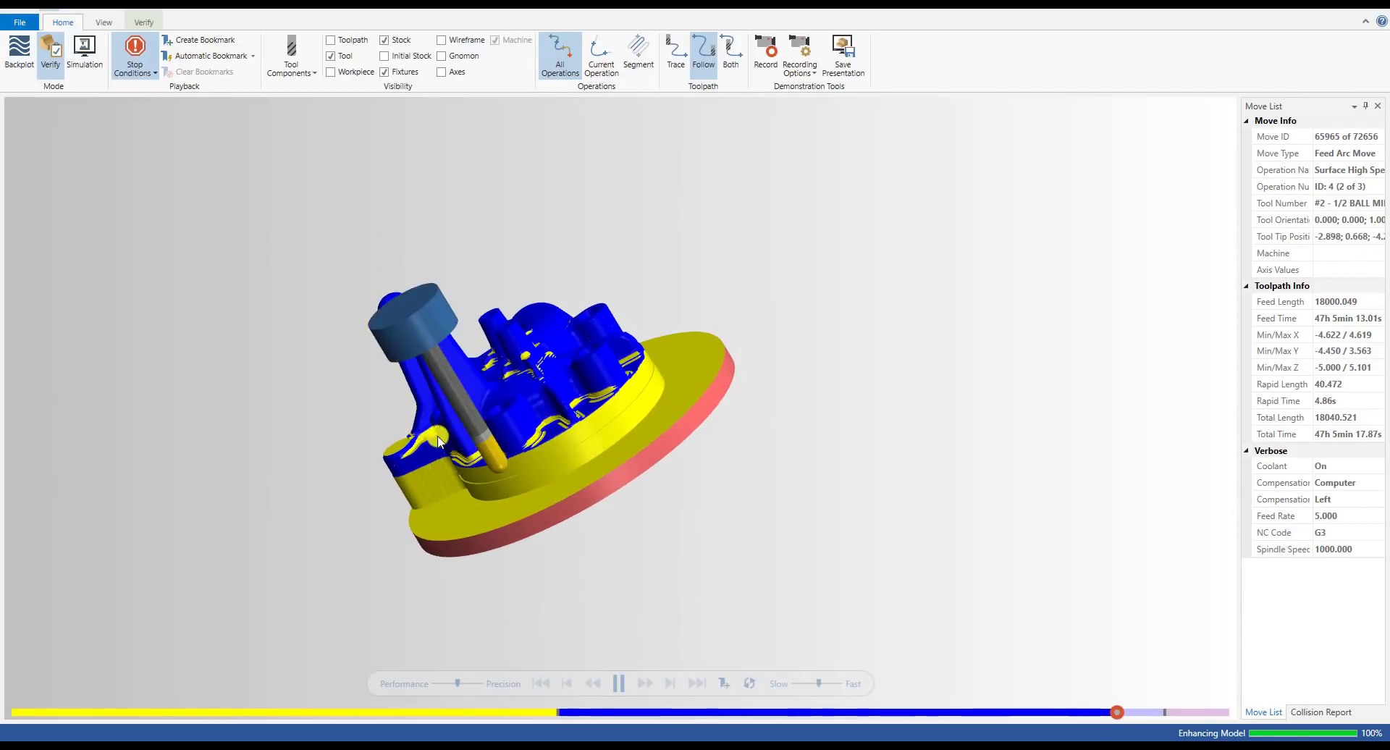
- Examine up close the uncut bands in the floor corners between the cylindrical boss and the rear bracket
{"action": "scroll", "coordinate": [439, 441], "scroll_direction": "up", "scroll_amount": 10}
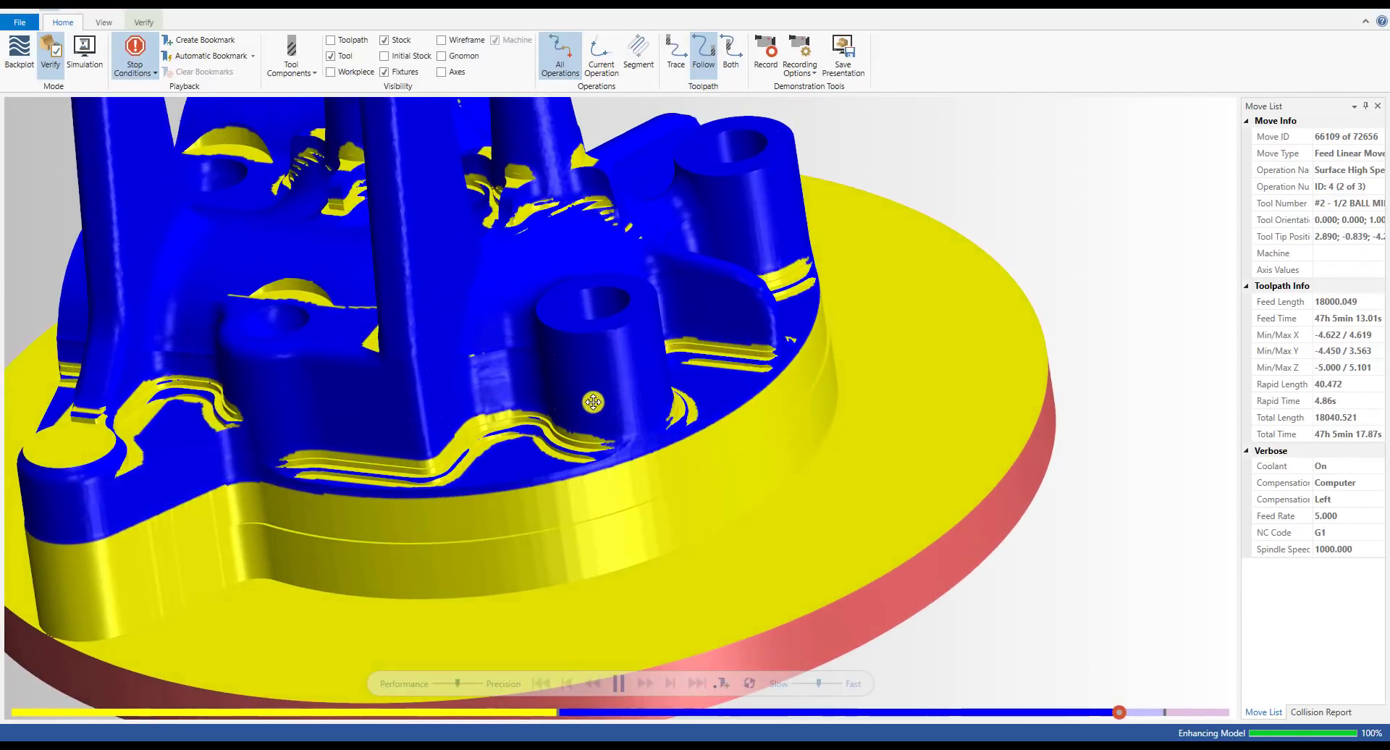
{"action": "scroll", "coordinate": [593, 402], "scroll_direction": "up", "scroll_amount": 6}
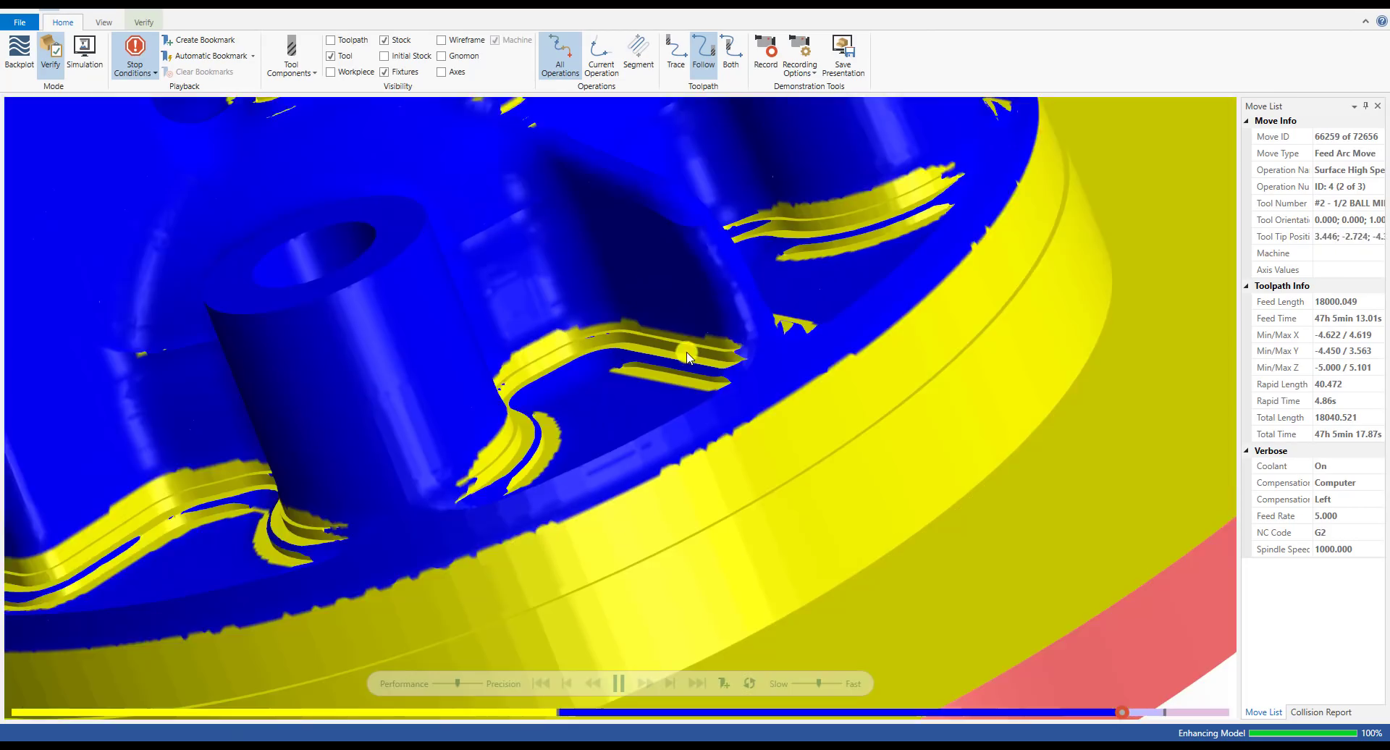
{"action": "scroll", "coordinate": [687, 356], "scroll_direction": "up", "scroll_amount": 5}
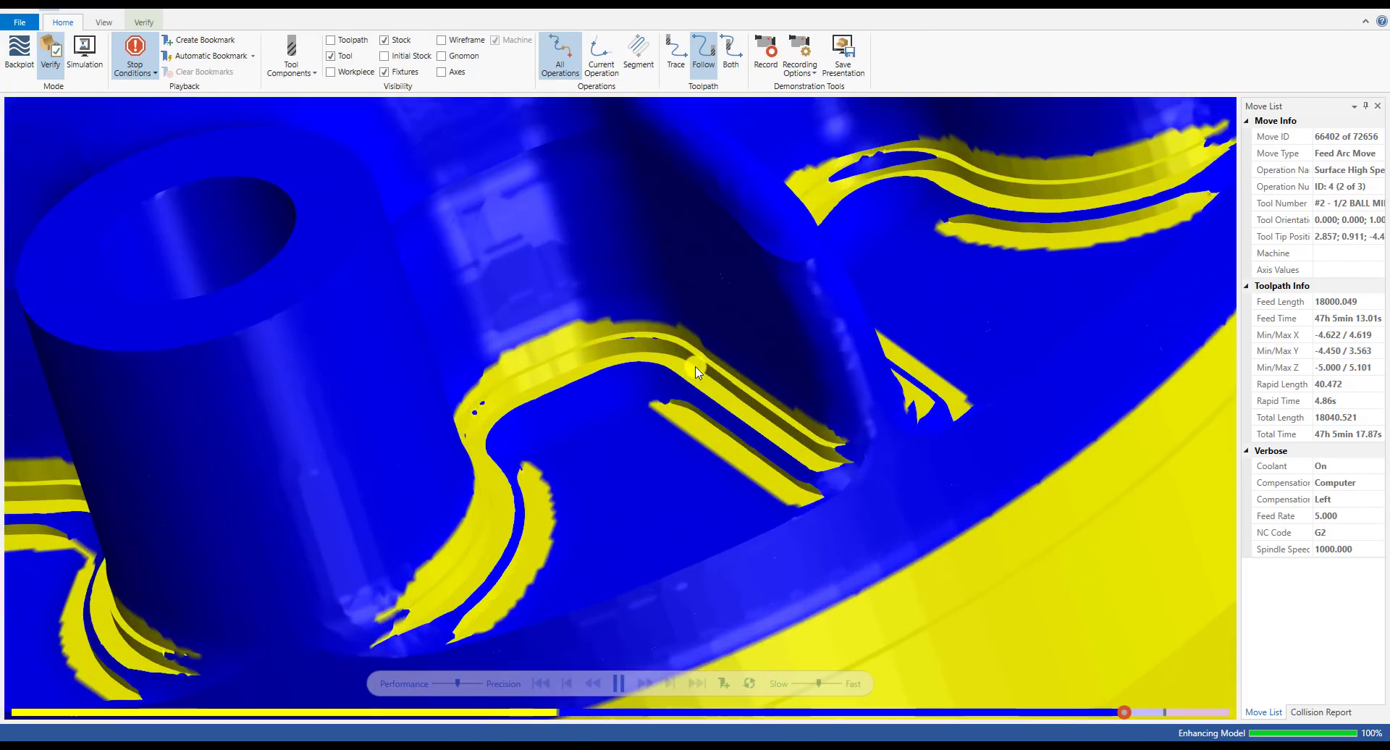
{"action": "scroll", "coordinate": [695, 372], "scroll_direction": "down", "scroll_amount": 15}
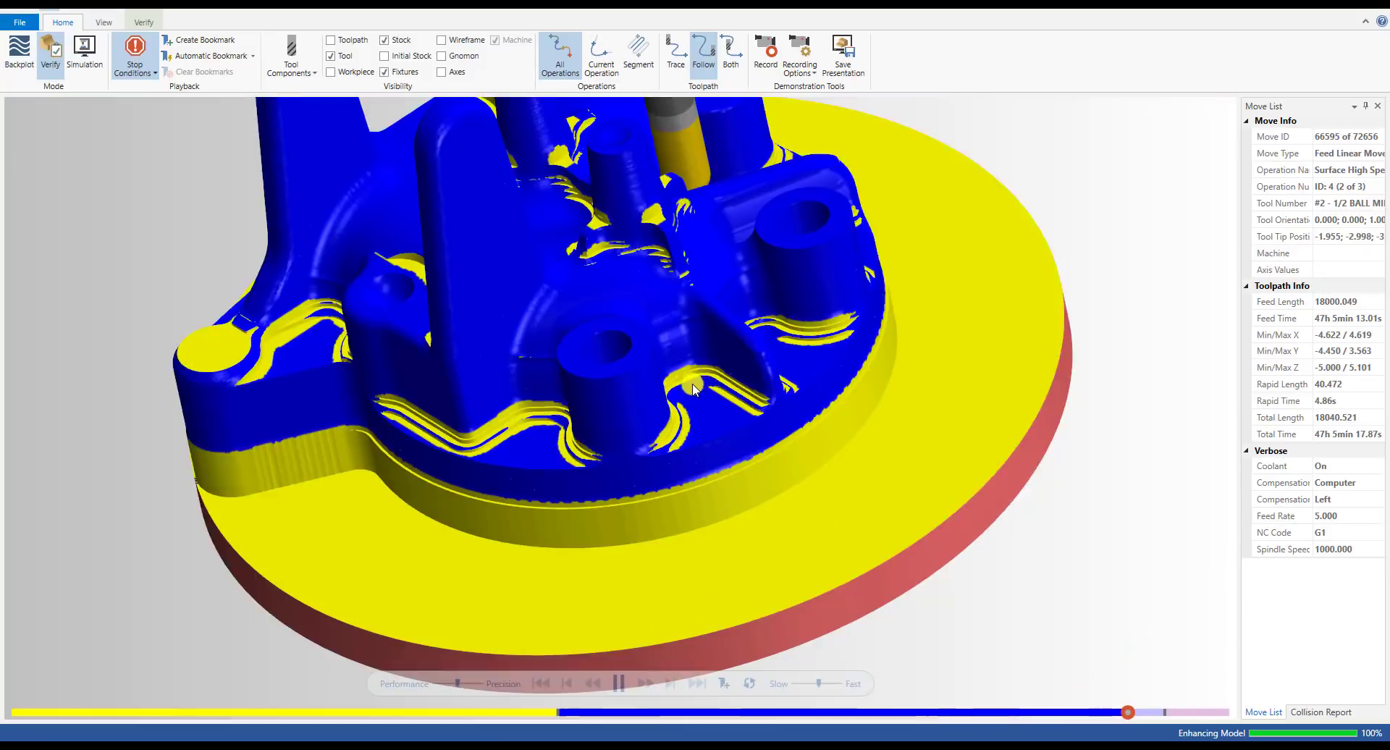
{"action": "scroll", "coordinate": [659, 305], "scroll_direction": "down", "scroll_amount": 2}
{"action": "scroll", "coordinate": [728, 397], "scroll_direction": "up", "scroll_amount": 6}
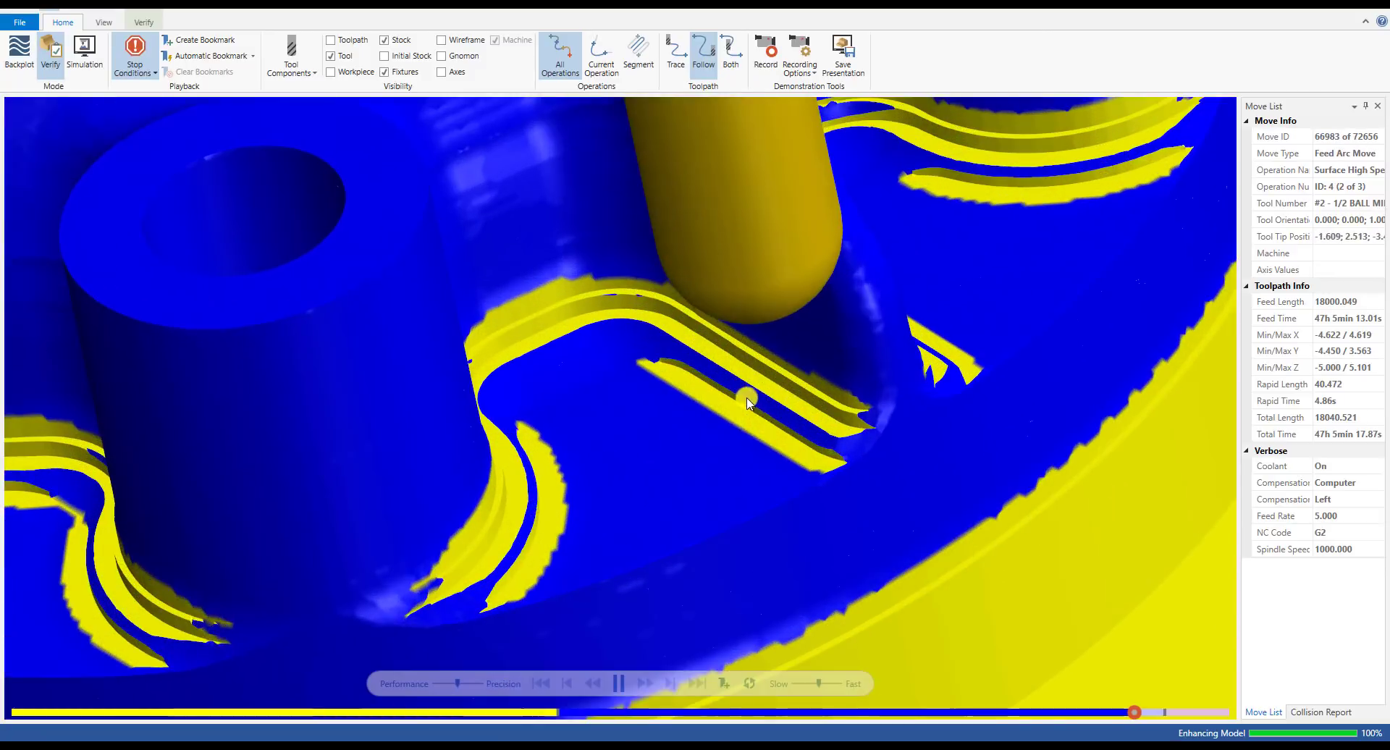
{"action": "scroll", "coordinate": [751, 385], "scroll_direction": "down", "scroll_amount": 4}
{"action": "middle_click_drag", "start_coordinate": [741, 385], "coordinate": [700, 397]}
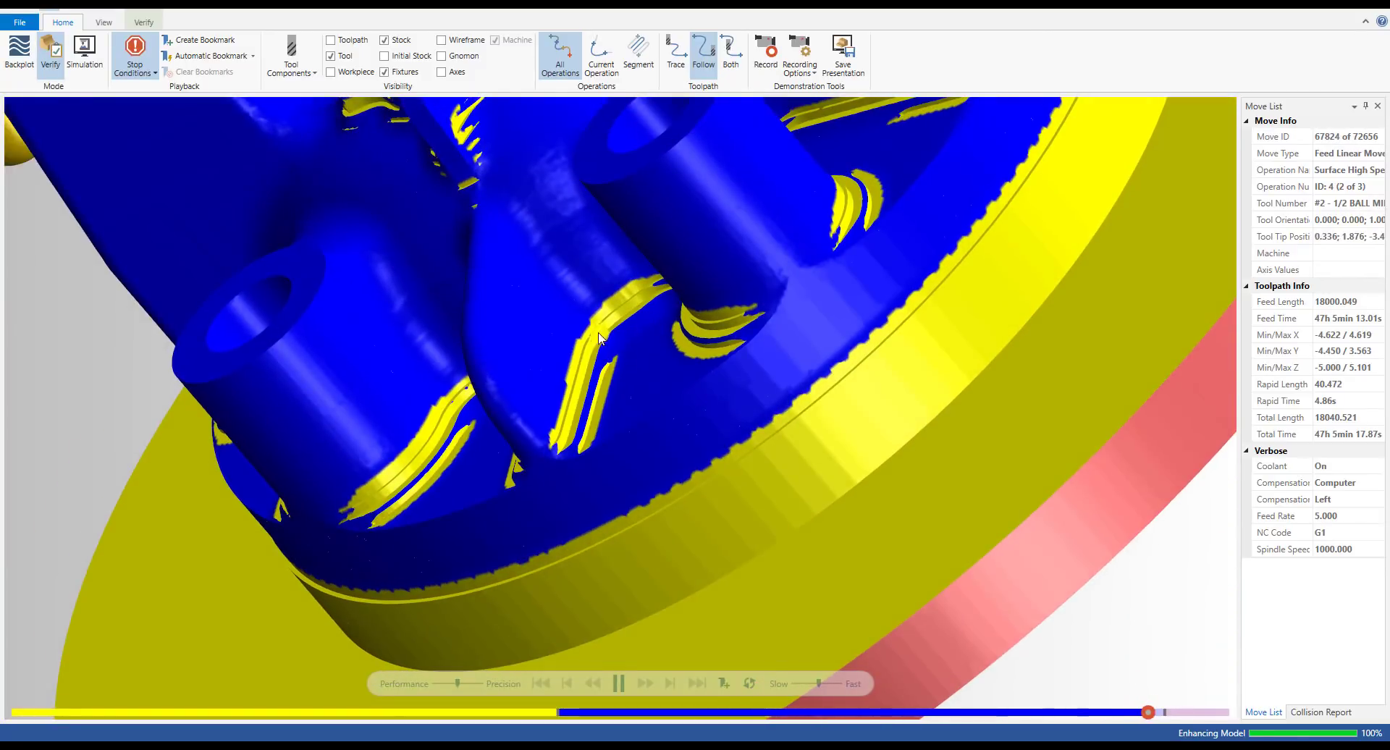
- Examine the uncut bands left in the floor corners around the bosses and uprights at the end of the Hybrid finishing
{"action": "scroll", "coordinate": [695, 395], "scroll_direction": "down", "scroll_amount": 10}
{"action": "middle_click_drag", "start_coordinate": [622, 379], "coordinate": [645, 384]}
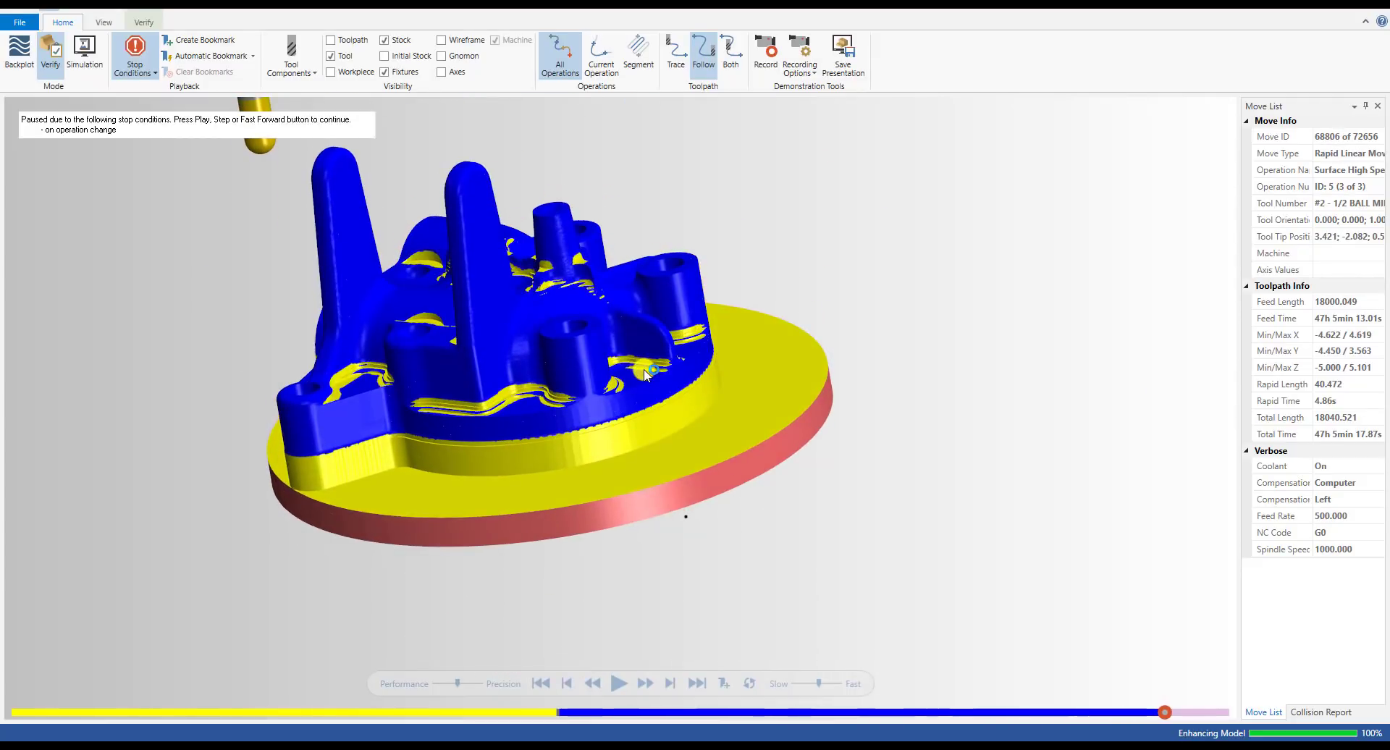
{"action": "middle_click_drag", "start_coordinate": [656, 403], "coordinate": [601, 456]}
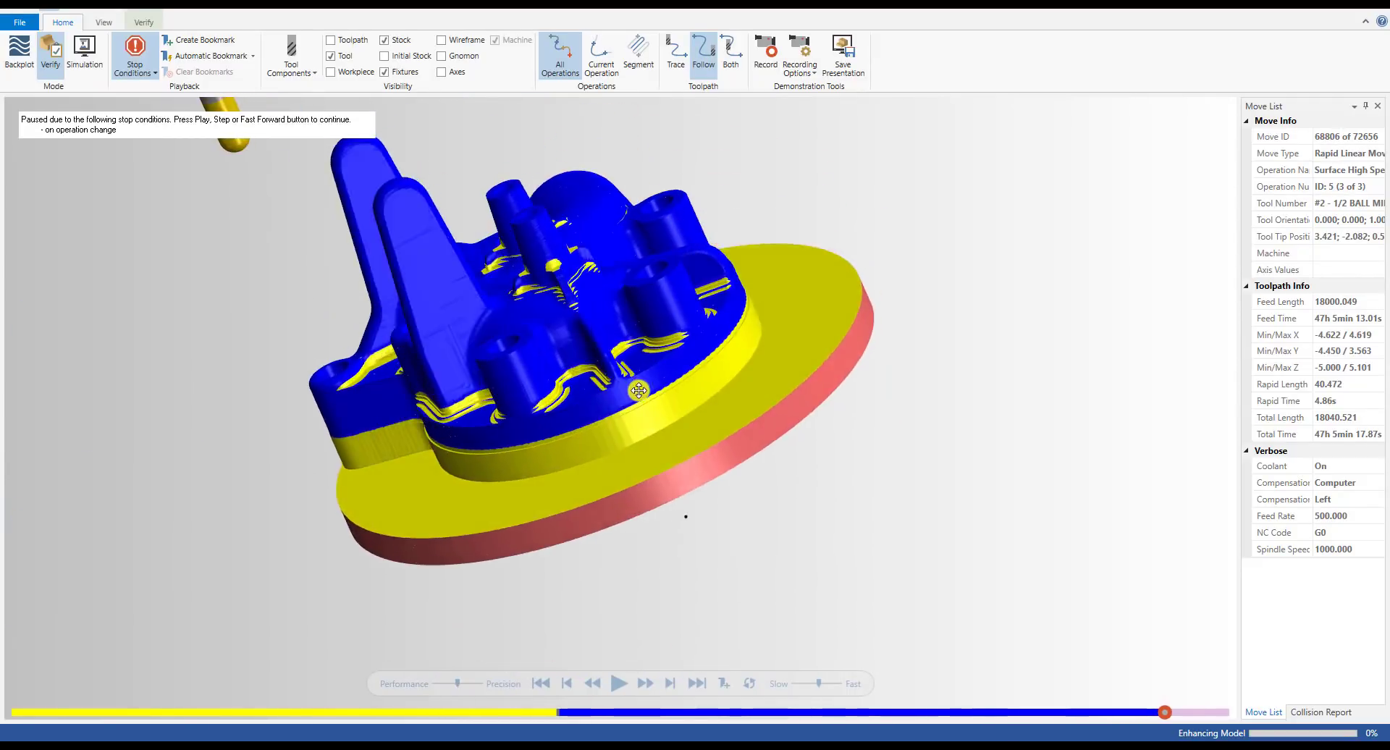
{"action": "scroll", "coordinate": [546, 422], "scroll_direction": "up", "scroll_amount": 6}
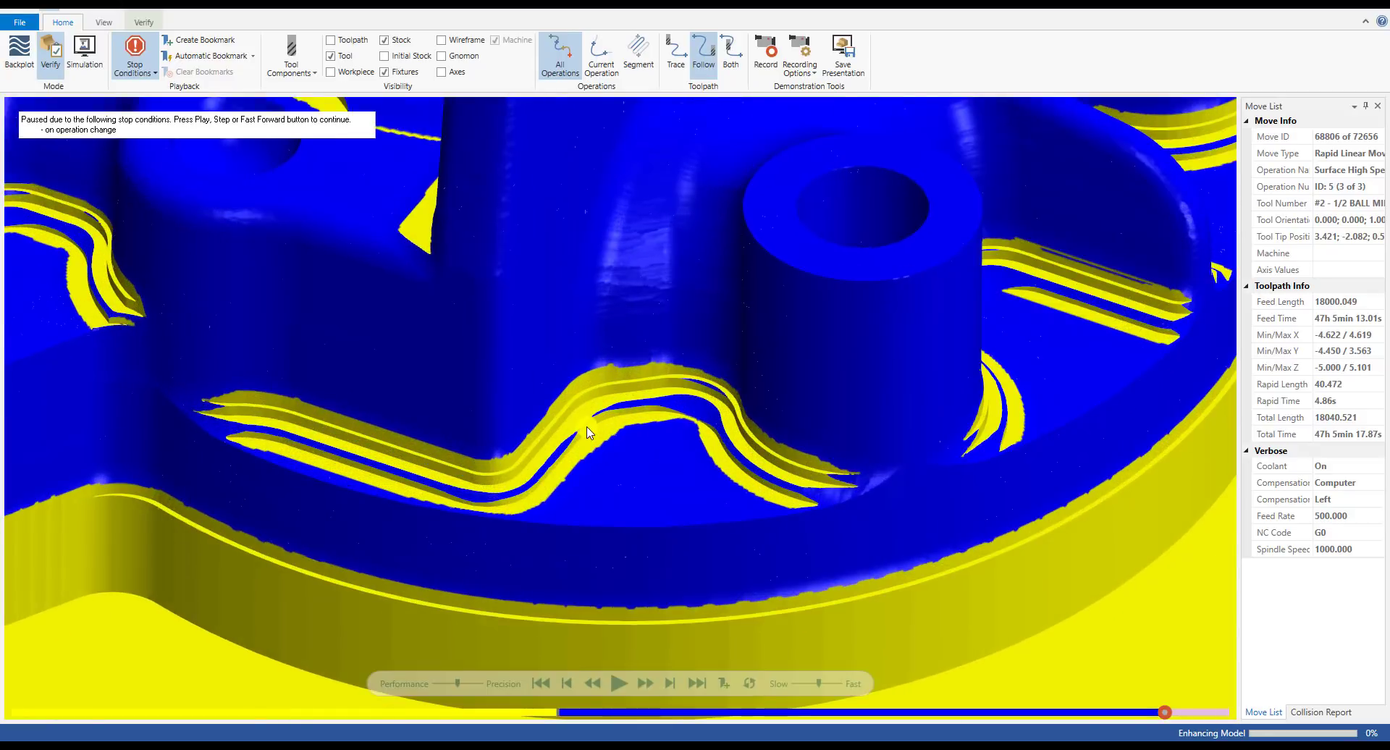
{"action": "scroll", "coordinate": [547, 422], "scroll_direction": "down", "scroll_amount": 6}
{"action": "middle_click_drag", "start_coordinate": [547, 422], "coordinate": [571, 384]}
{"action": "middle_click_drag", "start_coordinate": [605, 425], "coordinate": [600, 377]}
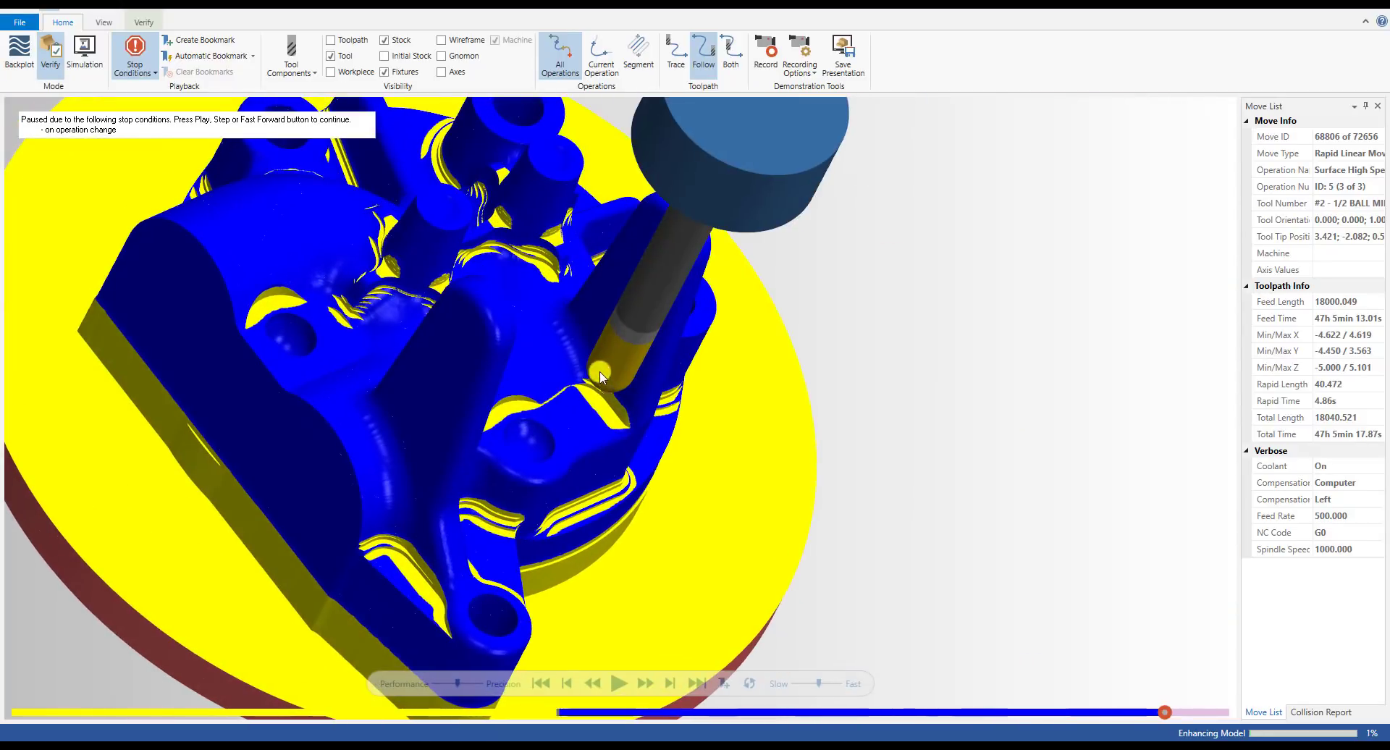
- Examine the remaining corner material across the whole casting from above and close the verification
{"action": "scroll", "coordinate": [601, 384], "scroll_direction": "down", "scroll_amount": 3}
{"action": "scroll", "coordinate": [590, 362], "scroll_direction": "up", "scroll_amount": 3}
{"action": "middle_click_drag", "start_coordinate": [590, 315], "coordinate": [540, 335]}
{"action": "scroll", "coordinate": [493, 350], "scroll_direction": "down", "scroll_amount": 3}
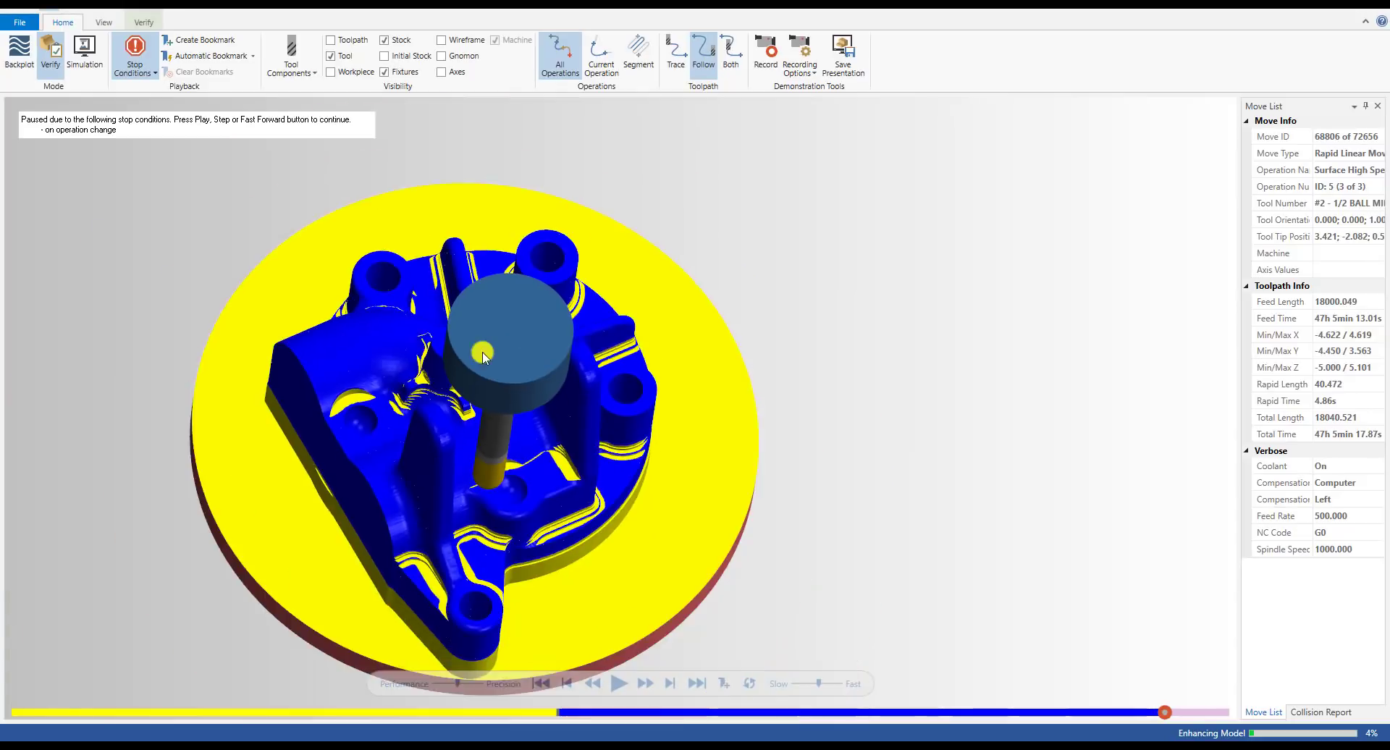
{"action": "middle_click_drag", "start_coordinate": [388, 308], "coordinate": [478, 350]}
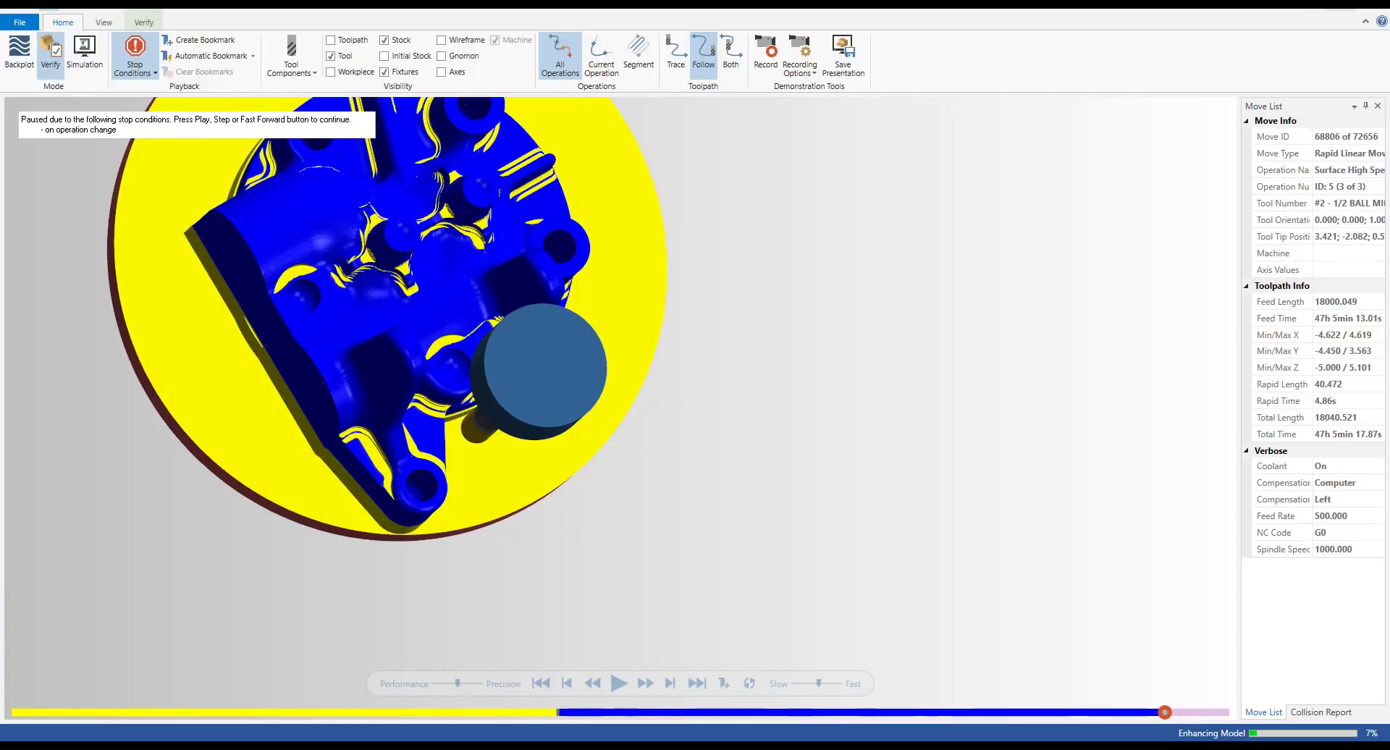
{"action": "left_click", "coordinate": [1374, 4]}
- Select the Hybrid FINISH PART operation and examine the solid casting's inner corners around the front boss and uprights
{"action": "scroll", "coordinate": [561, 428], "scroll_direction": "down", "scroll_amount": 2}
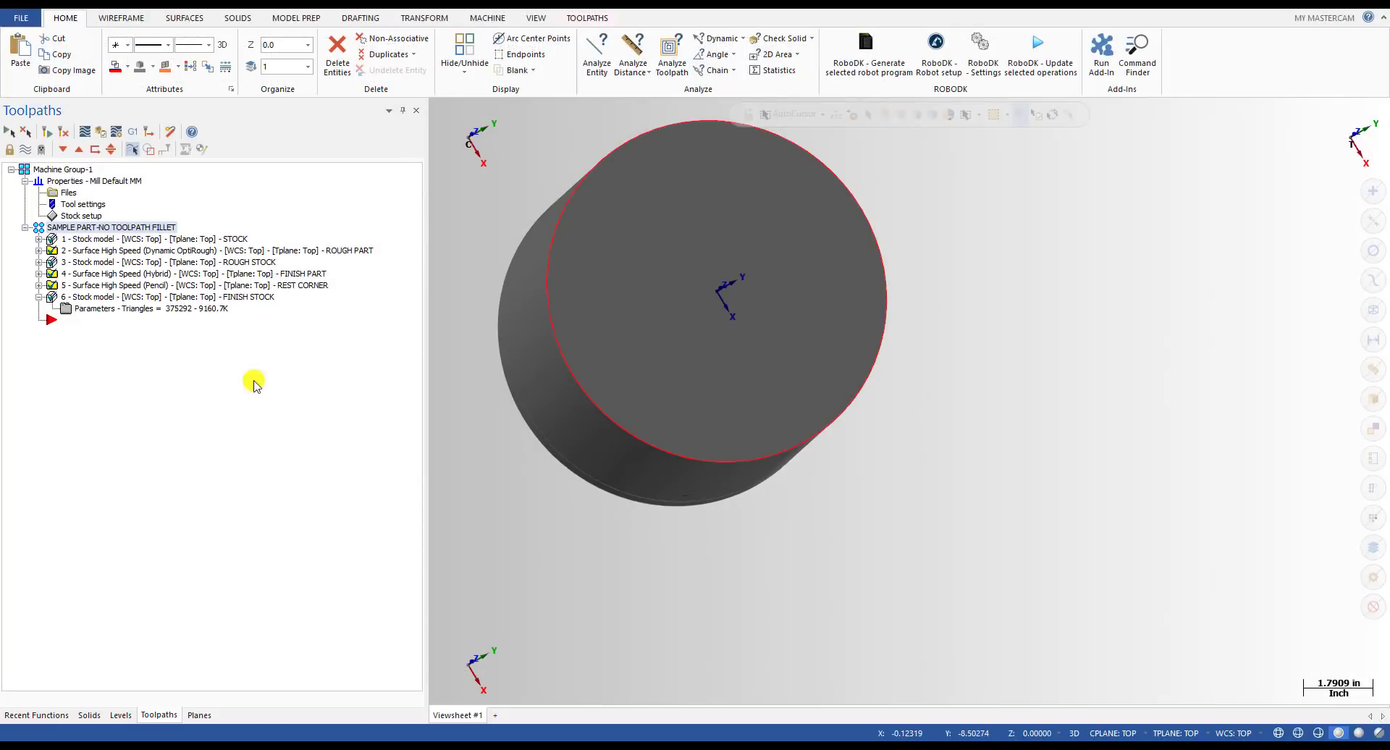
{"action": "left_click", "coordinate": [135, 272]}
{"action": "middle_click_drag", "start_coordinate": [818, 405], "coordinate": [674, 404]}
{"action": "scroll", "coordinate": [673, 403], "scroll_direction": "up", "scroll_amount": 7}
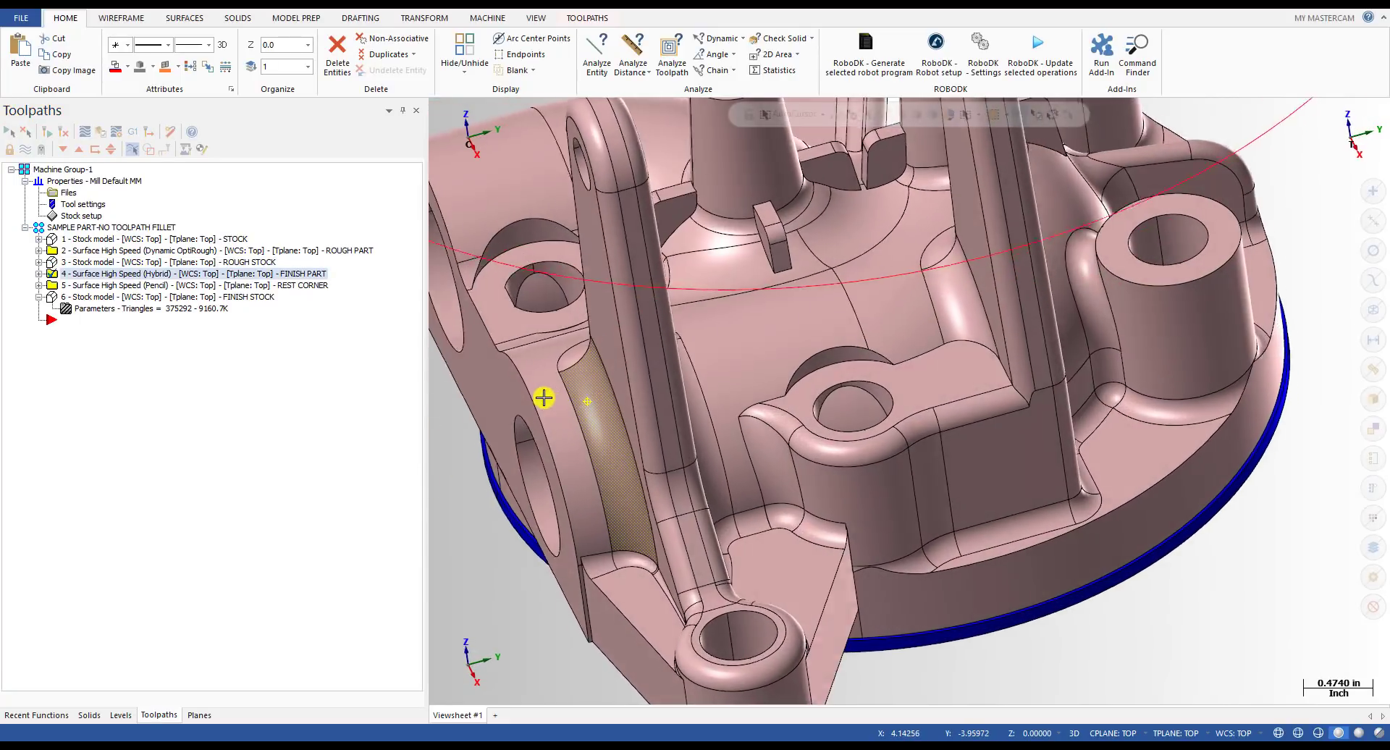
{"action": "middle_click_drag", "start_coordinate": [546, 398], "coordinate": [550, 397]}
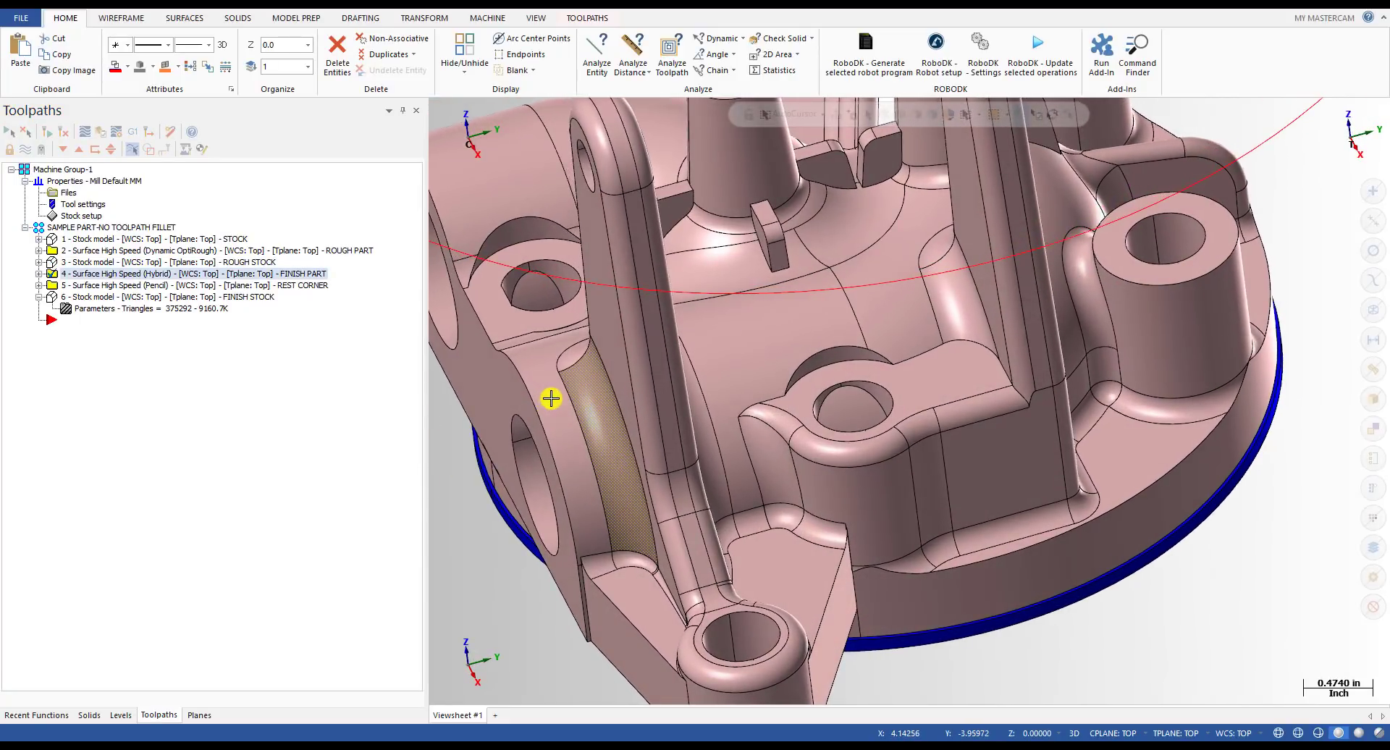
{"action": "middle_click_drag", "start_coordinate": [590, 398], "coordinate": [630, 405]}
{"action": "left_click", "coordinate": [121, 17]}
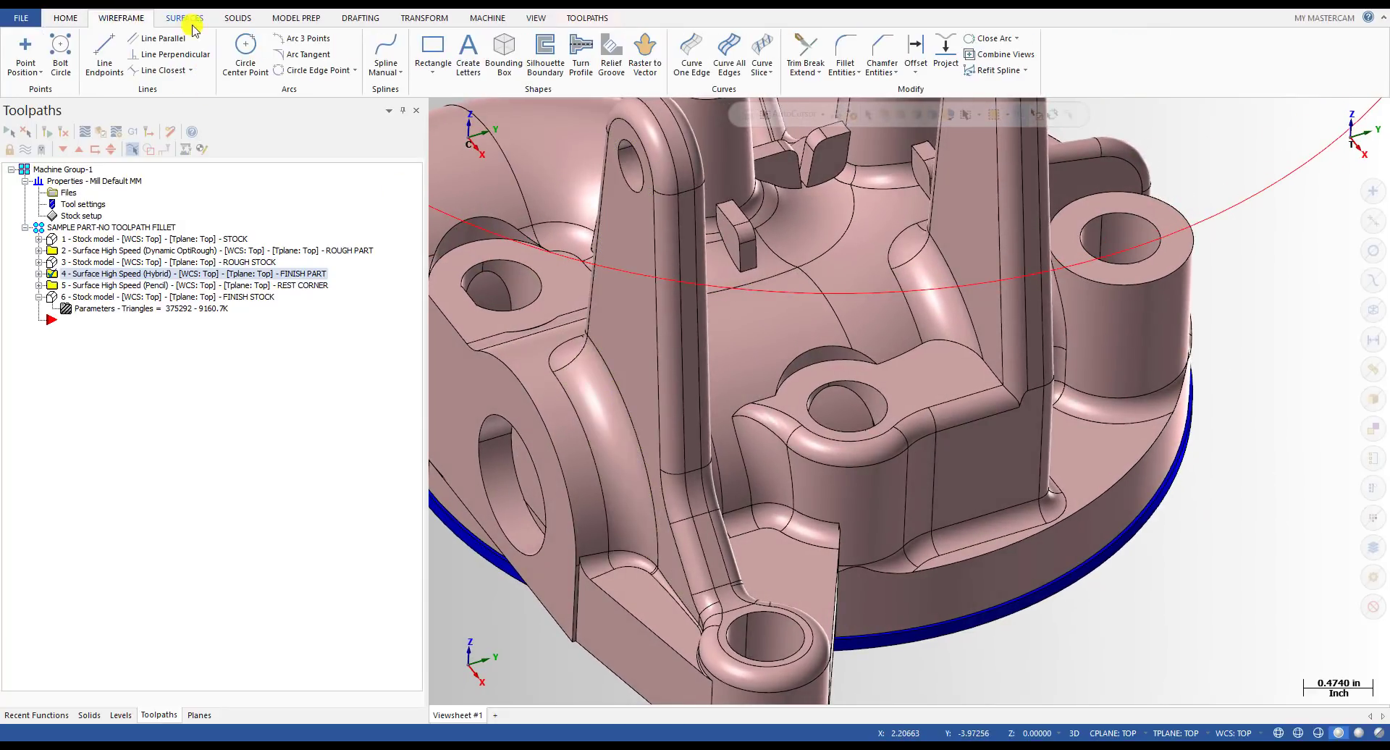
{"action": "left_click", "coordinate": [186, 17]}
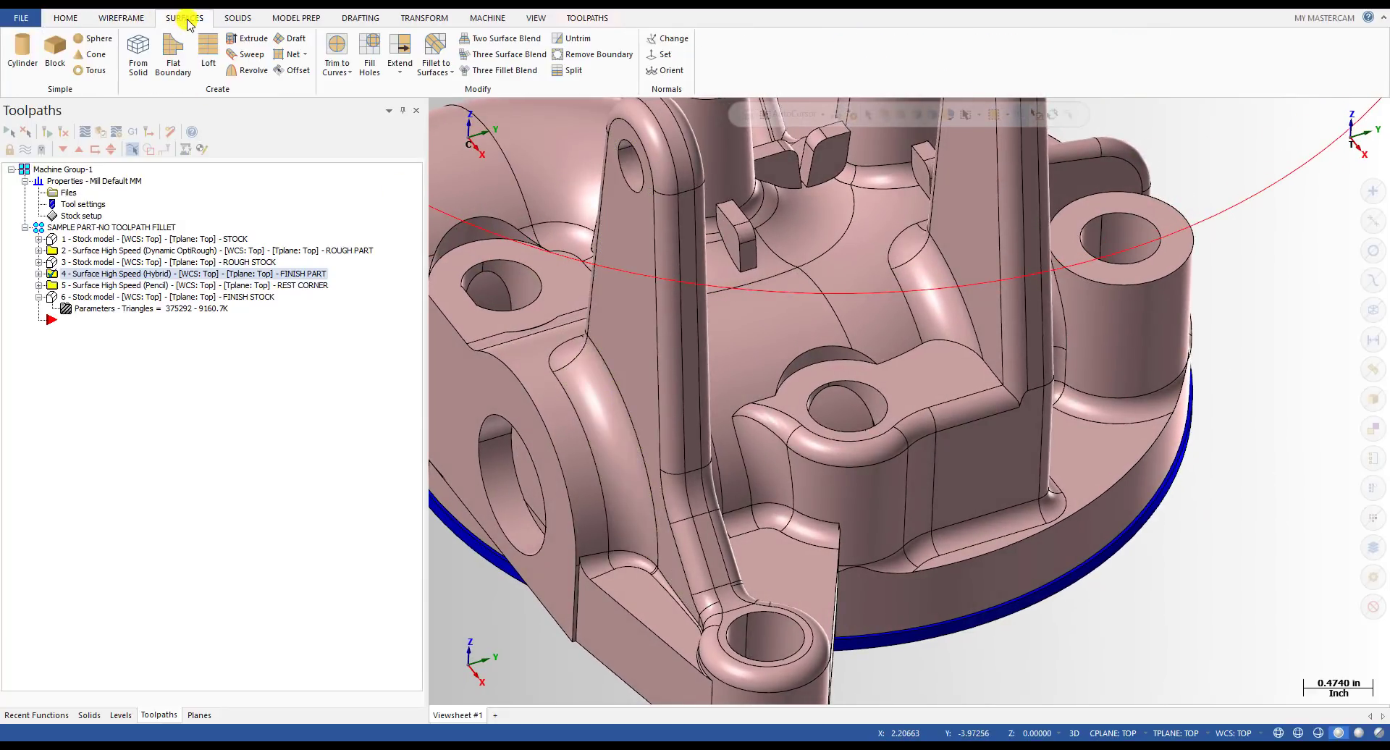
{"action": "left_click", "coordinate": [139, 51]}
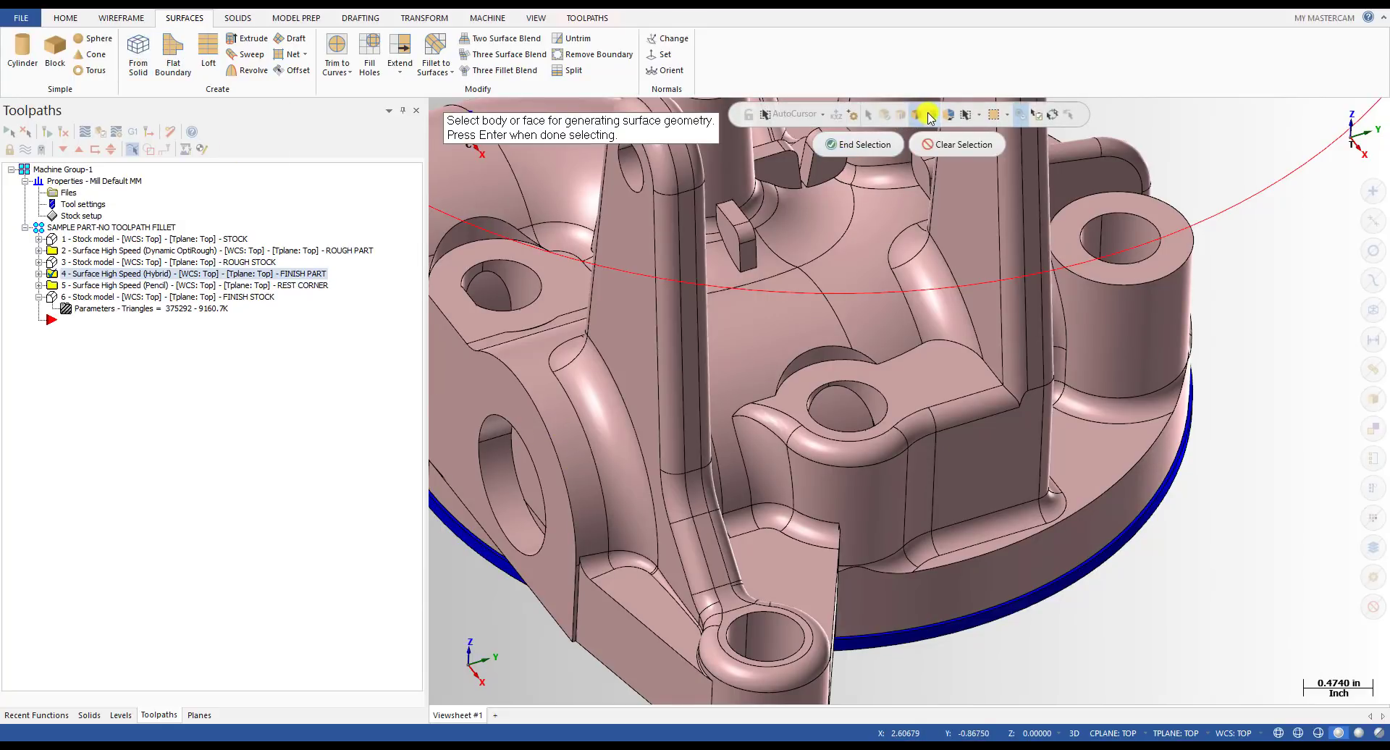
{"action": "scroll", "coordinate": [667, 434], "scroll_direction": "down", "scroll_amount": 3}
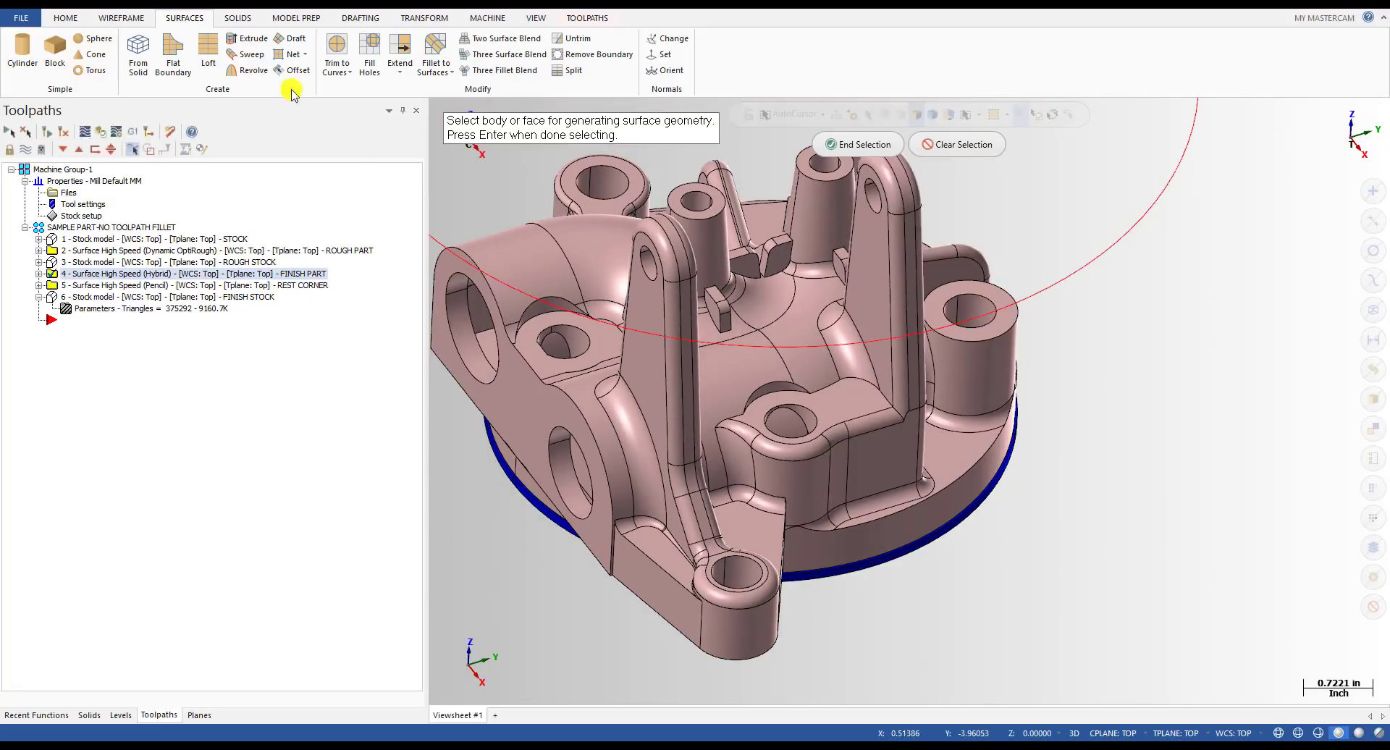
{"action": "left_click", "coordinate": [599, 418]}
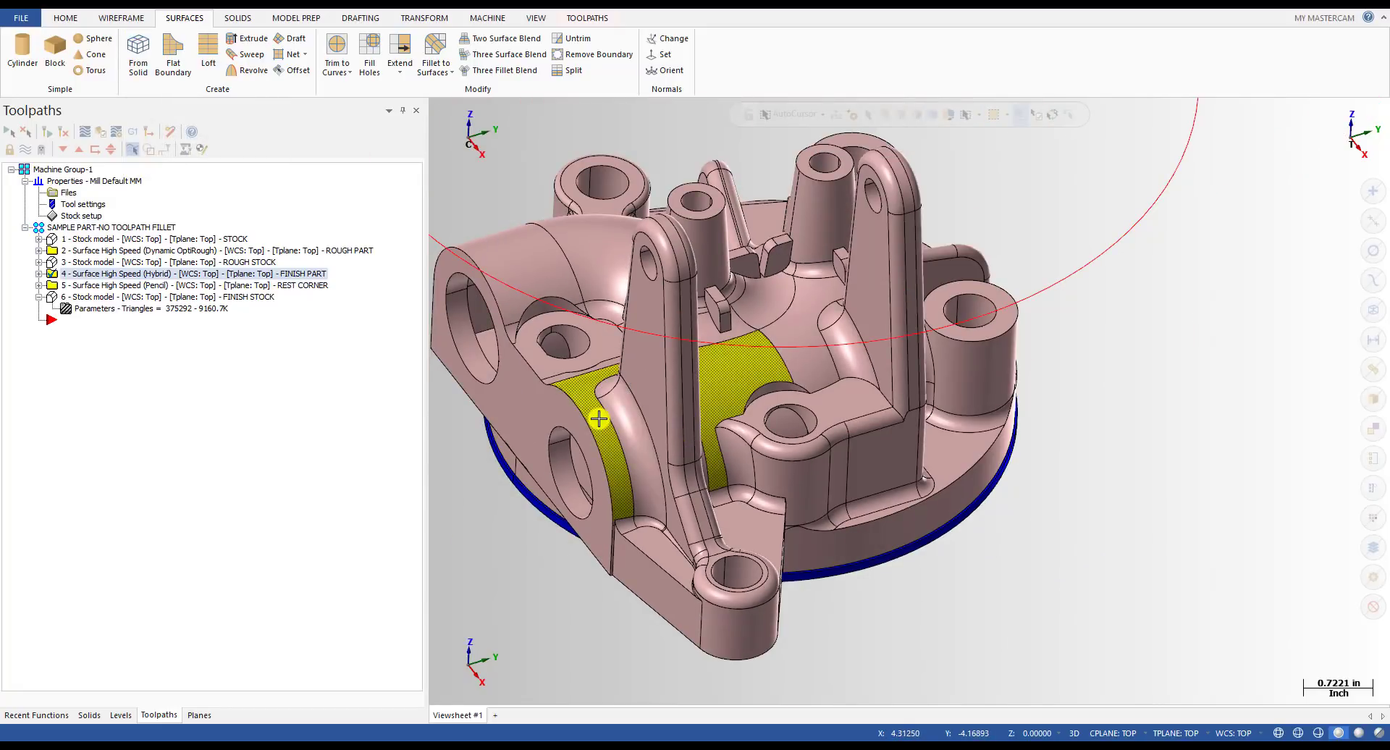
- Try to fillet the cylindrical boss, the adjoining wall and the upright's side face to the floor with Fillet to Surfaces
{"action": "scroll", "coordinate": [598, 418], "scroll_direction": "up", "scroll_amount": 2}
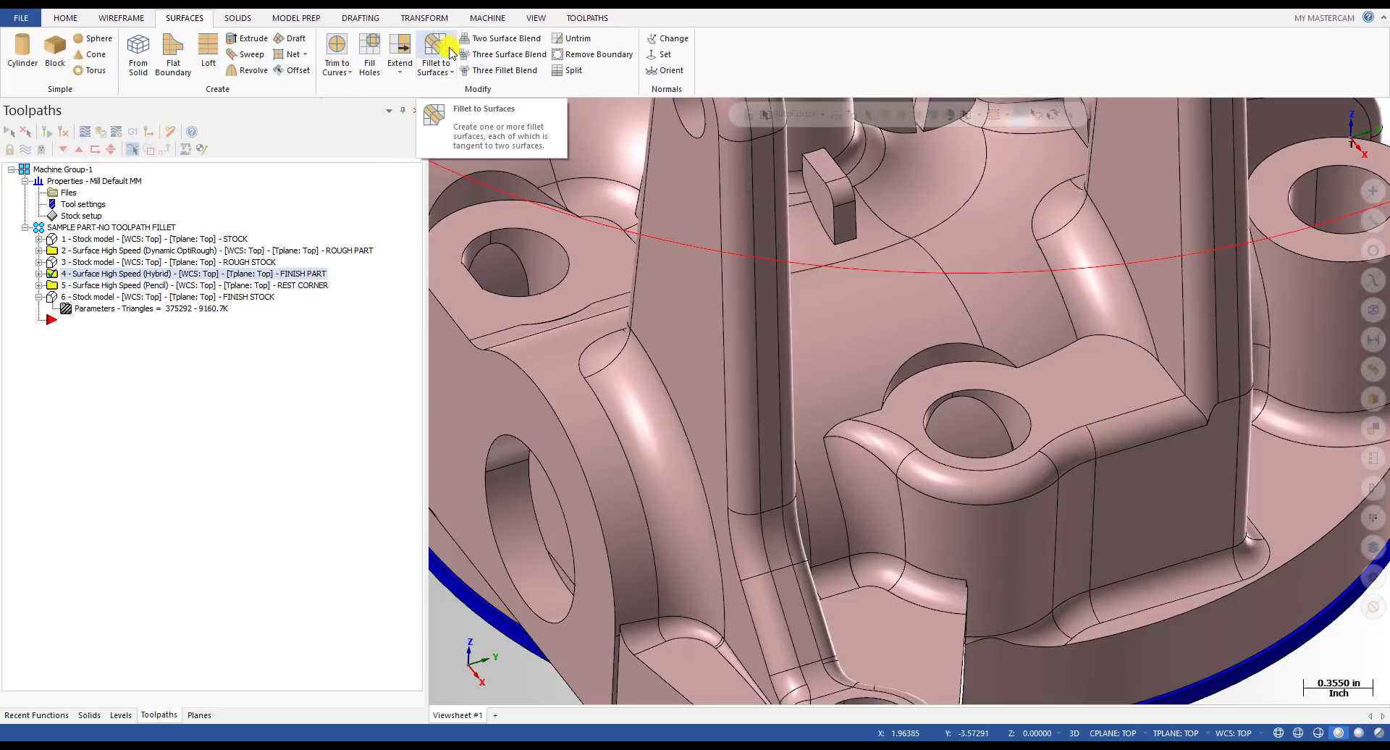
{"action": "scroll", "coordinate": [784, 367], "scroll_direction": "down", "scroll_amount": 2}
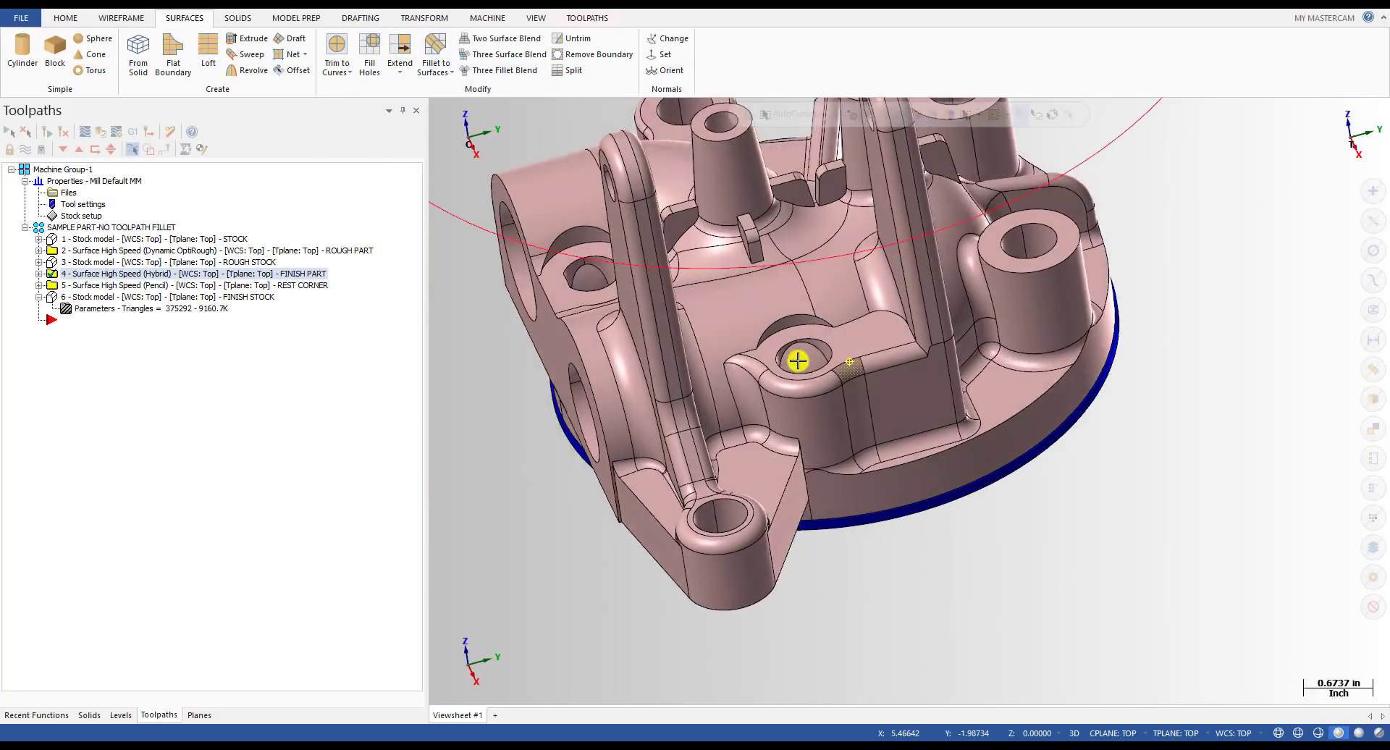
{"action": "scroll", "coordinate": [941, 319], "scroll_direction": "up", "scroll_amount": 2}
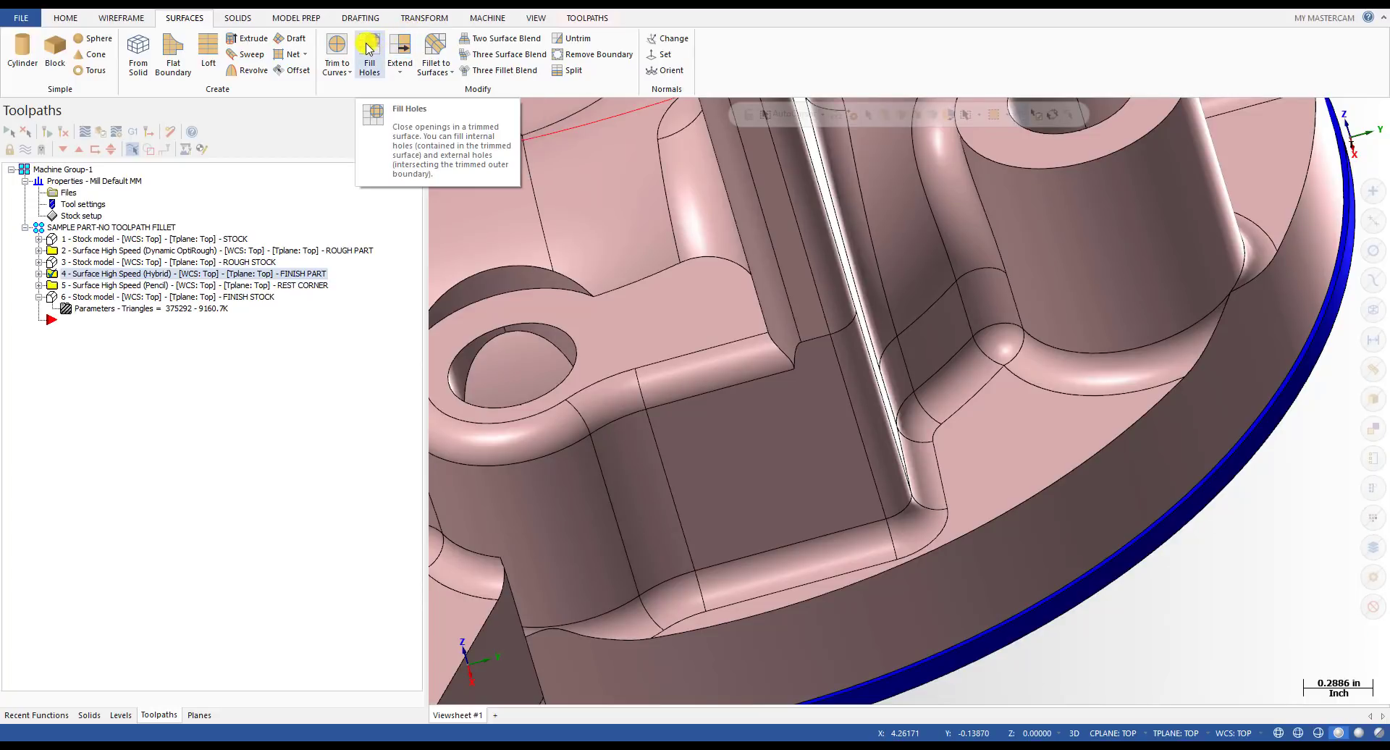
{"action": "left_click", "coordinate": [437, 49]}
{"action": "left_click", "coordinate": [1057, 310]}
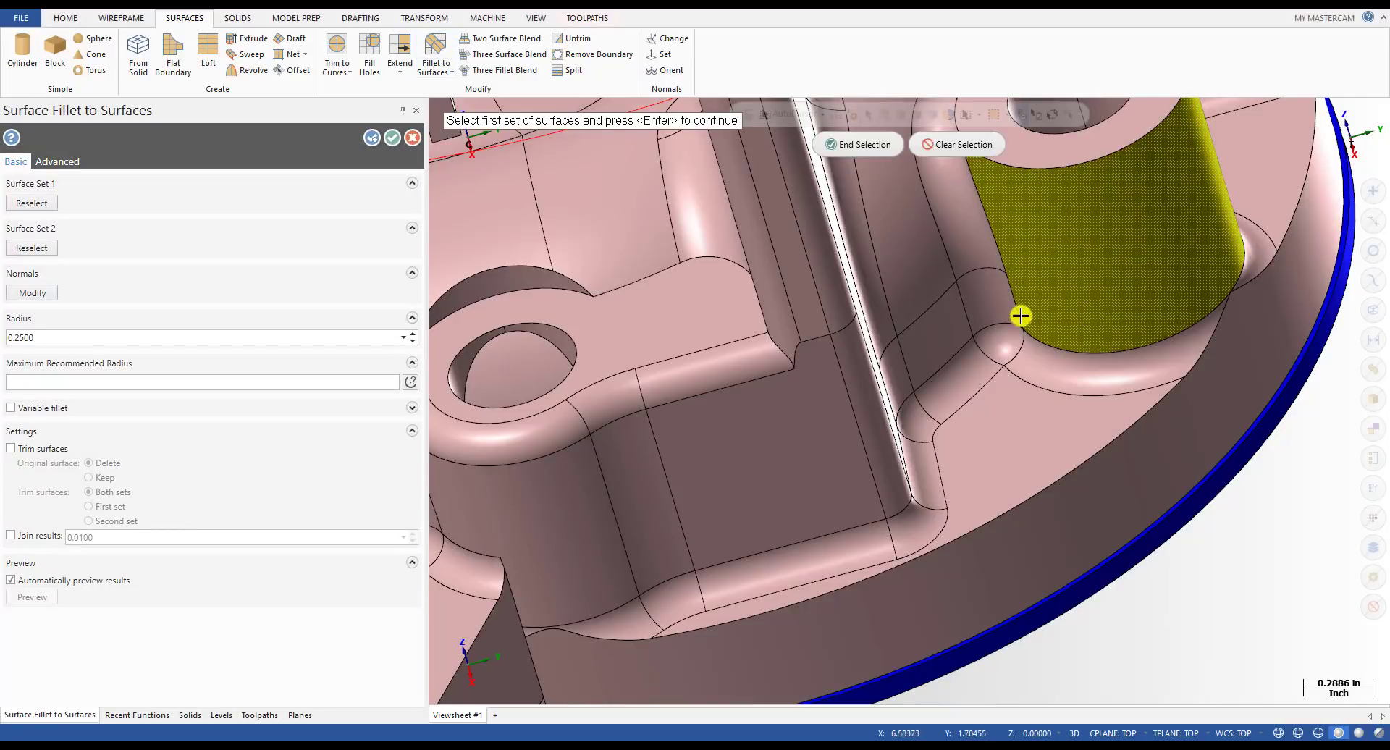
{"action": "left_click", "coordinate": [949, 335]}
{"action": "left_click", "coordinate": [905, 370]}
{"action": "middle_click_drag", "start_coordinate": [915, 444], "coordinate": [930, 443]}
{"action": "left_click", "coordinate": [867, 440]}
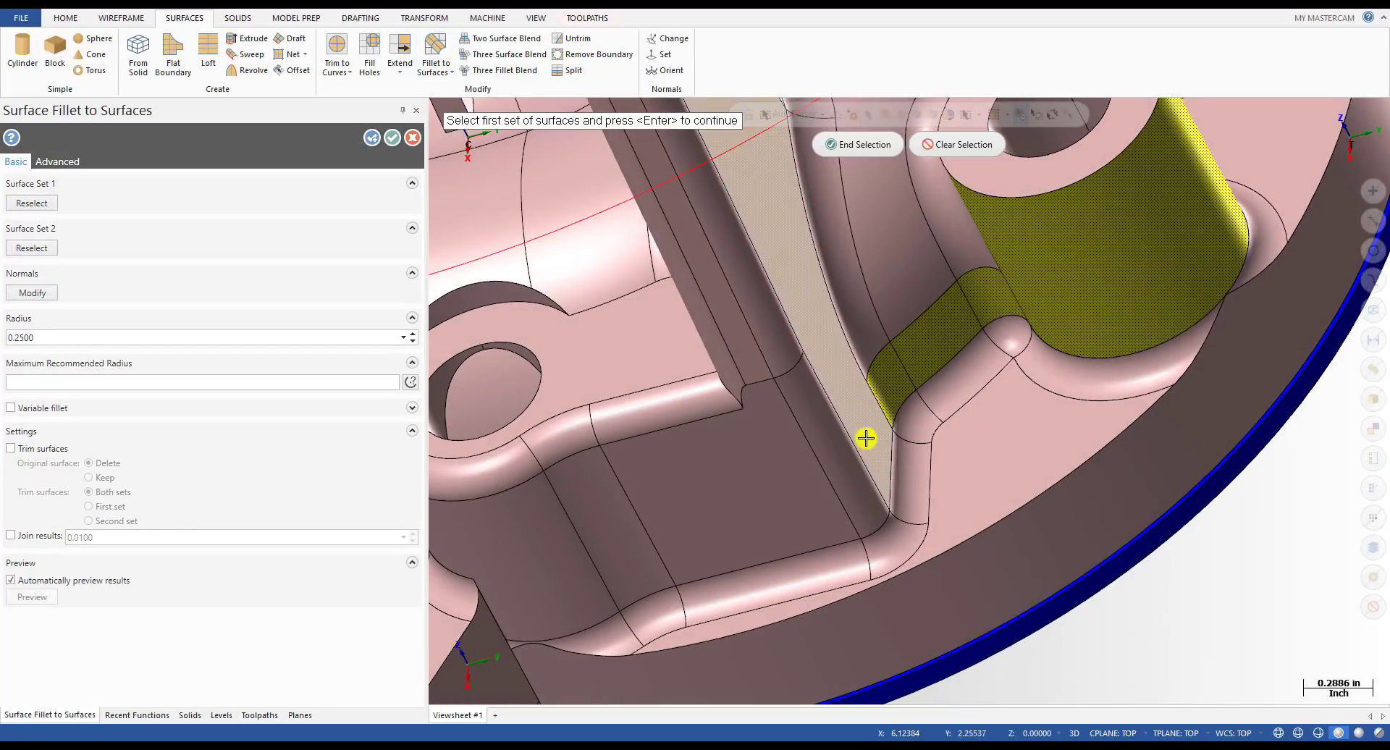
{"action": "left_click", "coordinate": [1005, 487]}
{"action": "key", "text": "Return"}
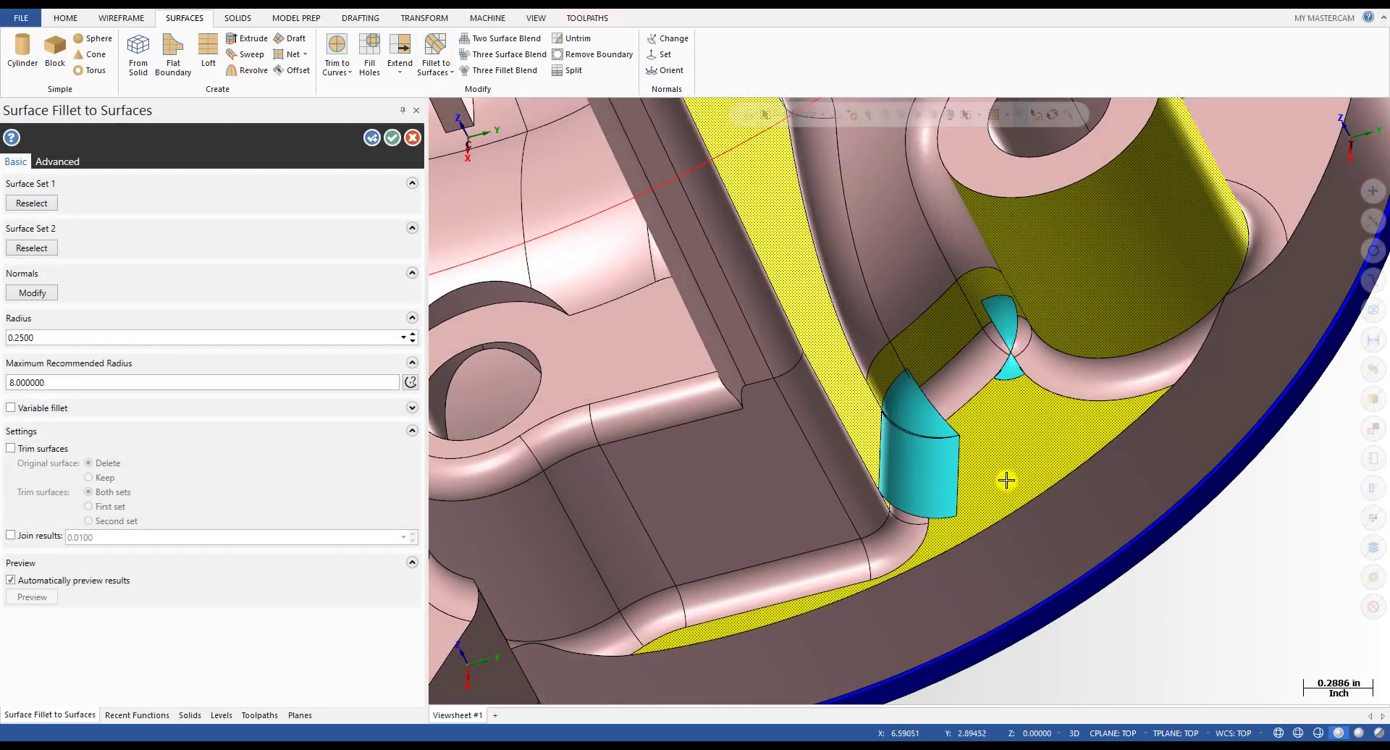
- Preview the surface fillets with radius 0.2 and with radius 0.15, inspect them in the floor corner and leave the command
{"action": "double_click", "coordinate": [46, 339]}
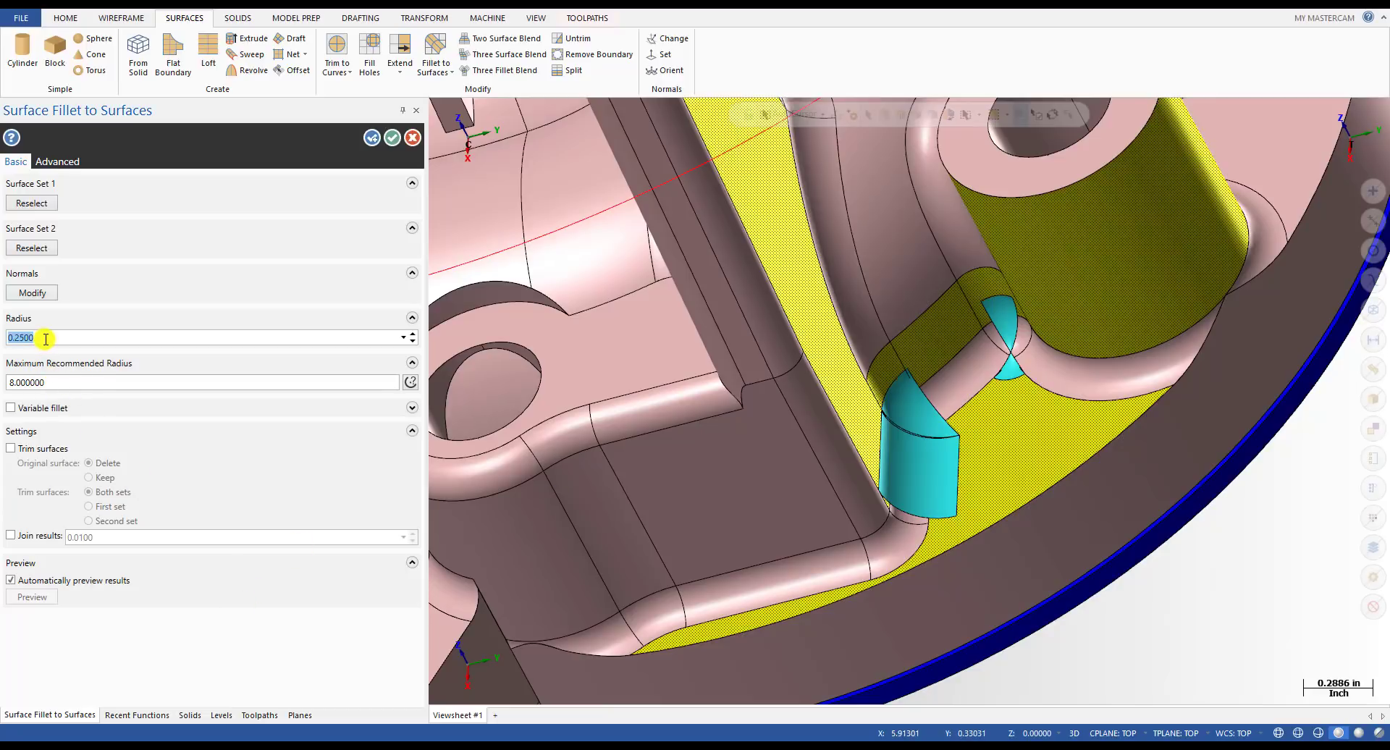
{"action": "scroll", "coordinate": [732, 519], "scroll_direction": "down", "scroll_amount": 3}
{"action": "scroll", "coordinate": [869, 500], "scroll_direction": "up", "scroll_amount": 1}
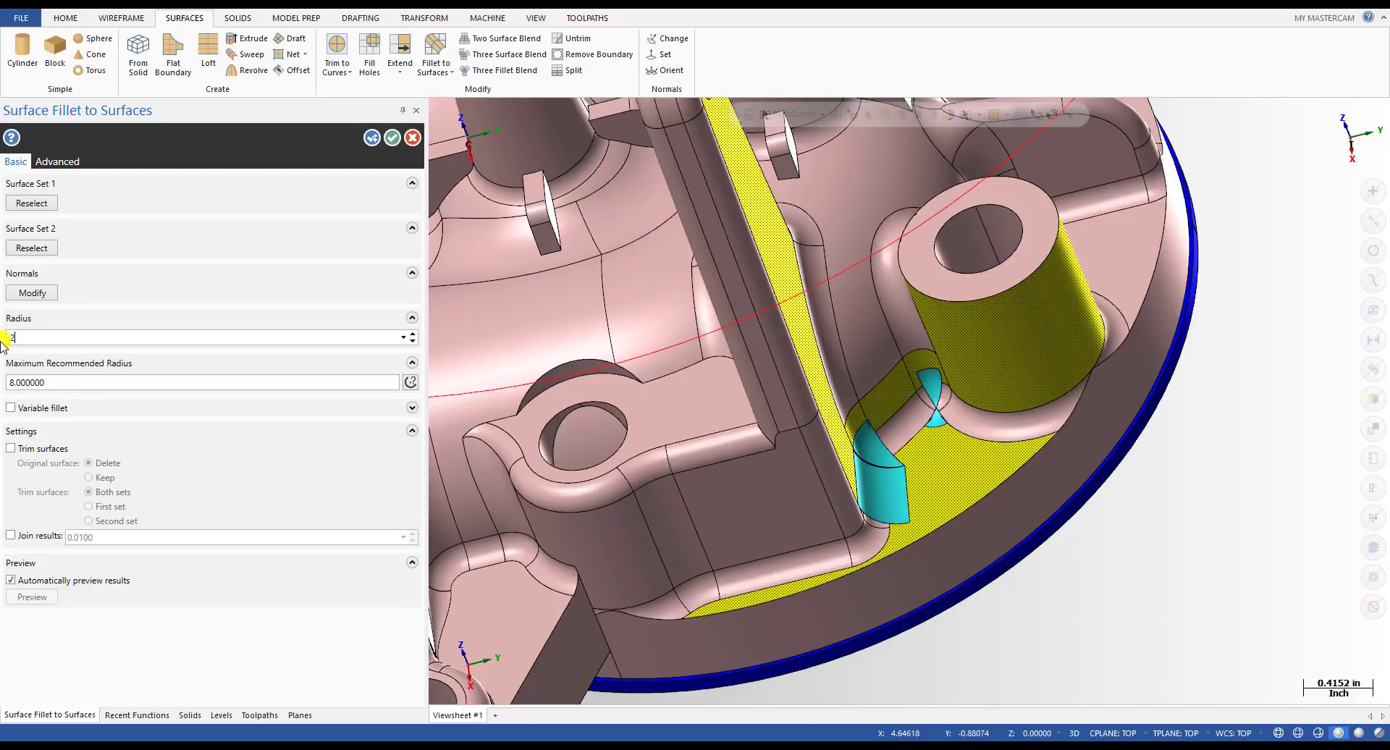
{"action": "type", "text": "0.2"}
{"action": "key", "text": "Return"}
{"action": "double_click", "coordinate": [44, 337]}
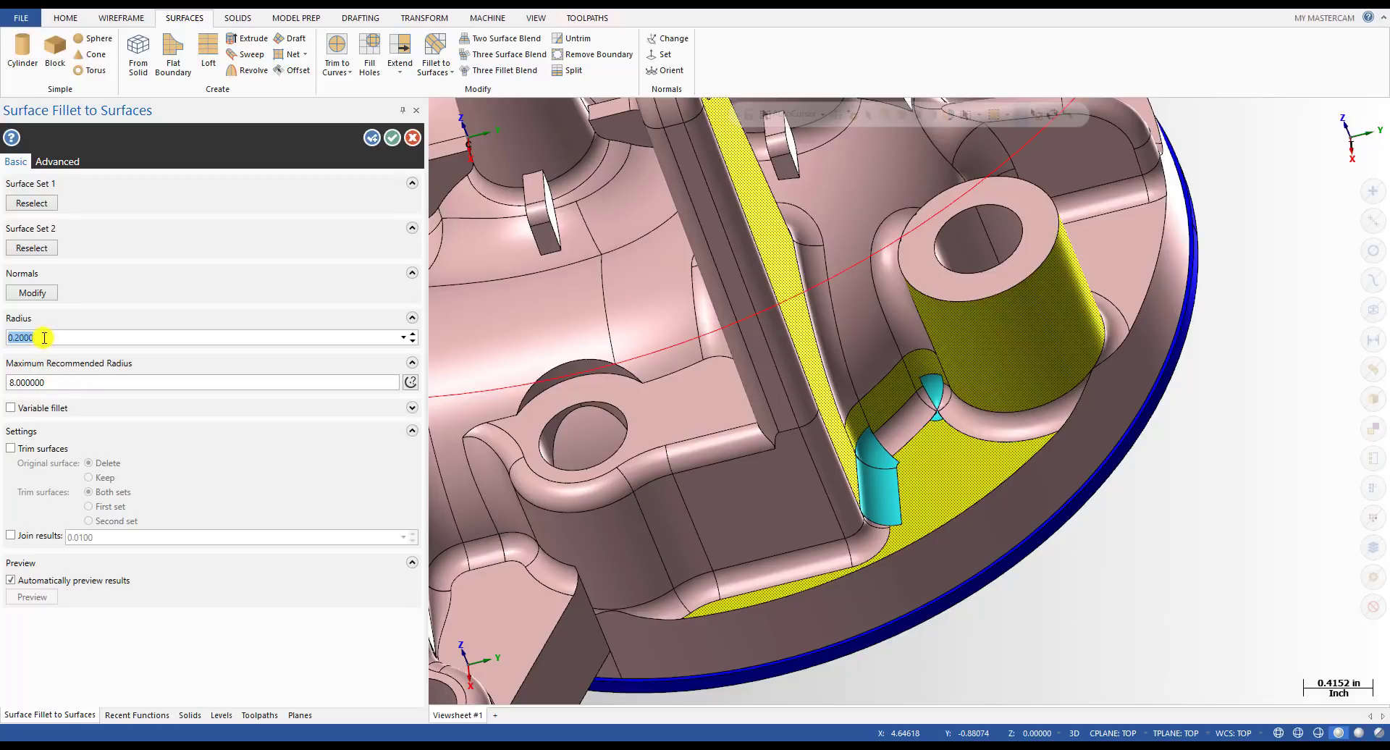
{"action": "type", "text": ".15"}
{"action": "key", "text": "Return"}
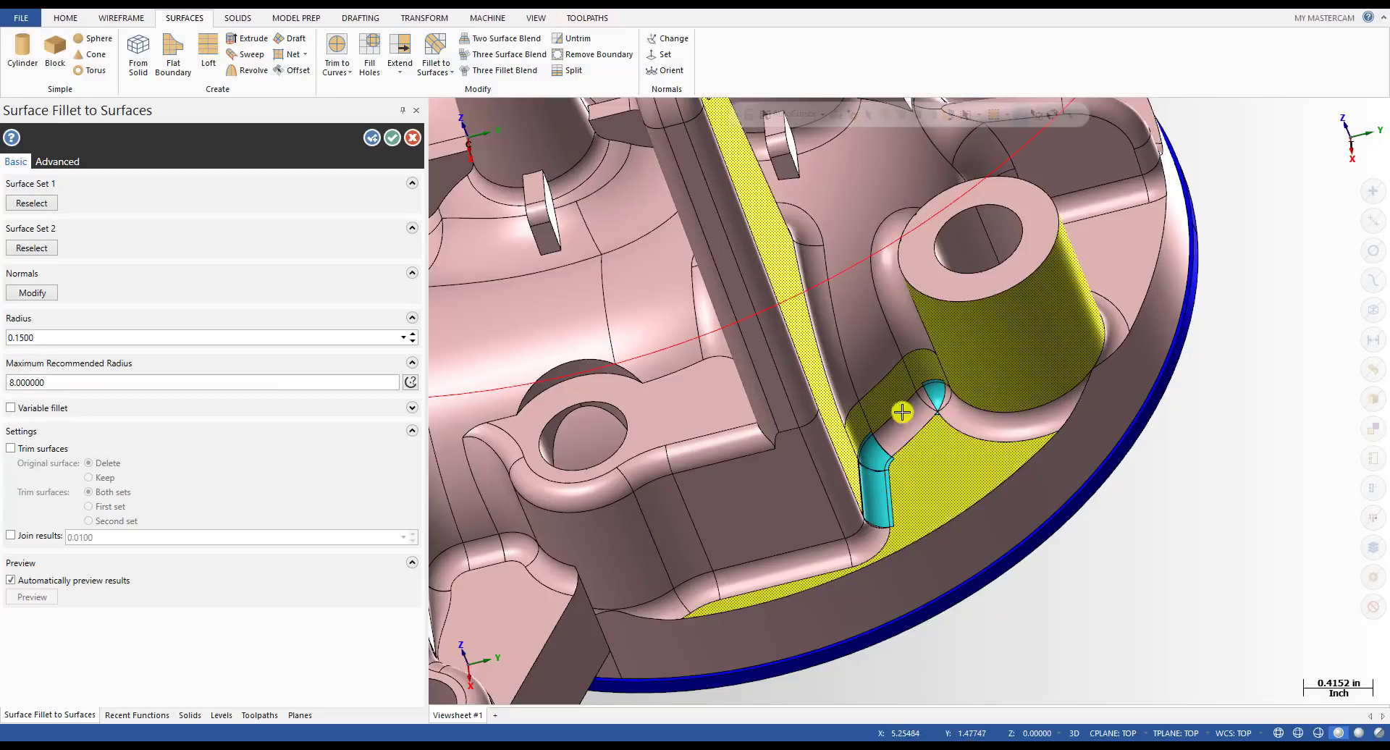
{"action": "scroll", "coordinate": [863, 484], "scroll_direction": "up", "scroll_amount": 5}
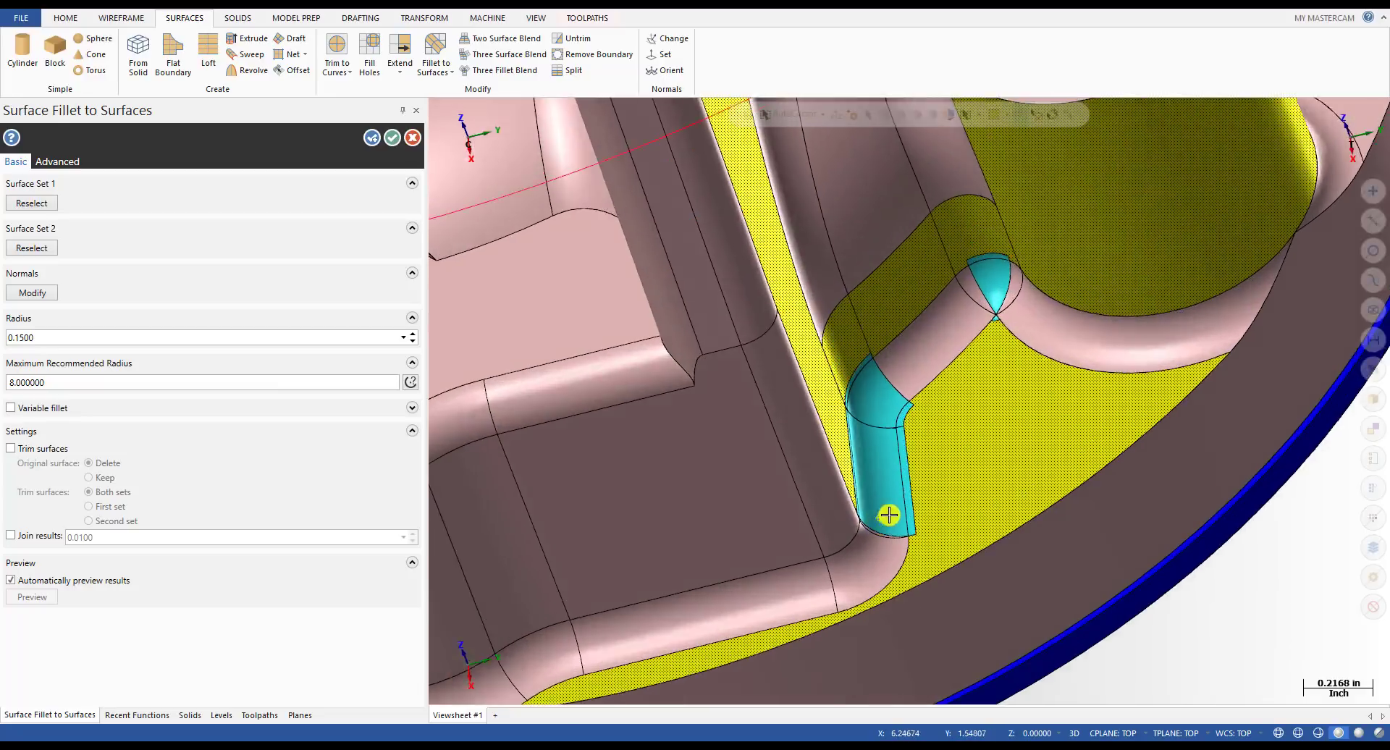
{"action": "scroll", "coordinate": [1019, 305], "scroll_direction": "down", "scroll_amount": 5}
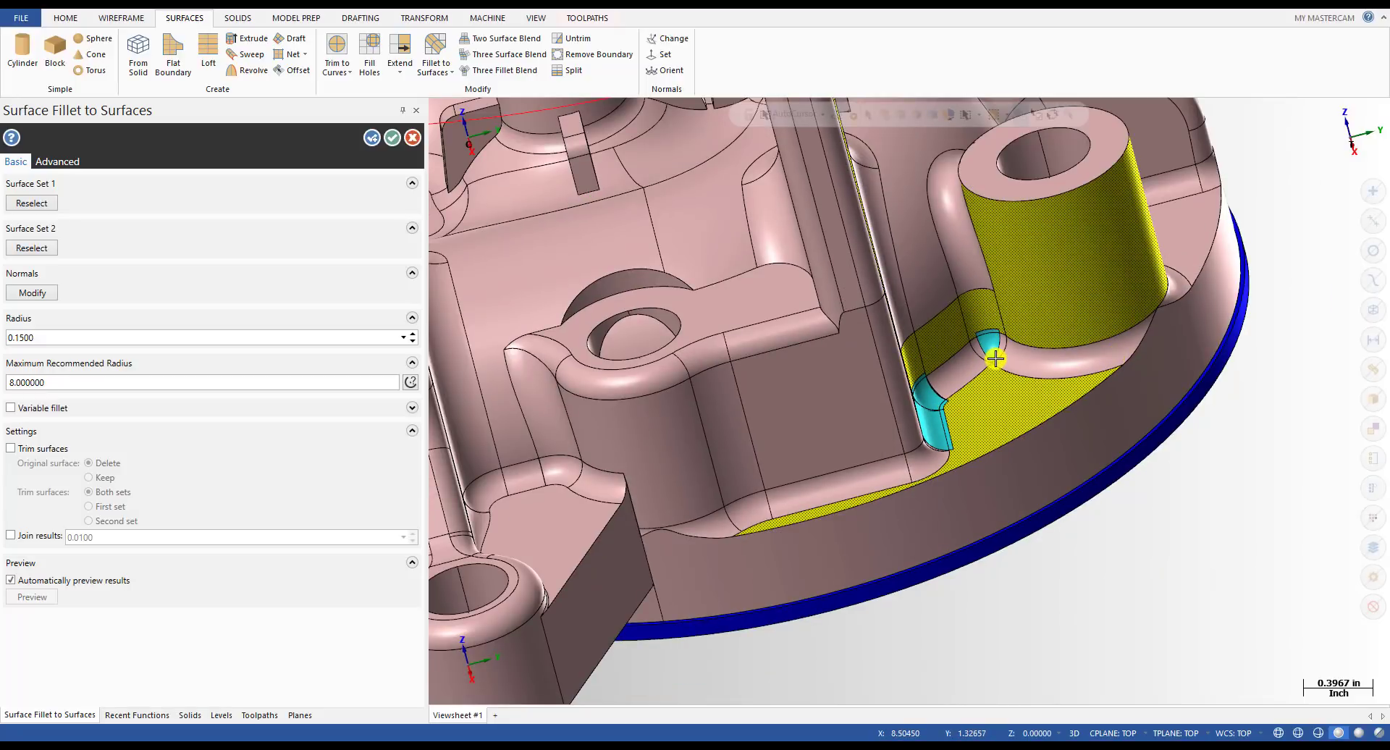
{"action": "key", "text": "Return"}
- Examine the casting's floor corners around the front boss, mounting lug and uprights
{"action": "scroll", "coordinate": [995, 437], "scroll_direction": "down", "scroll_amount": 3}
{"action": "middle_click_drag", "start_coordinate": [994, 436], "coordinate": [894, 361]}
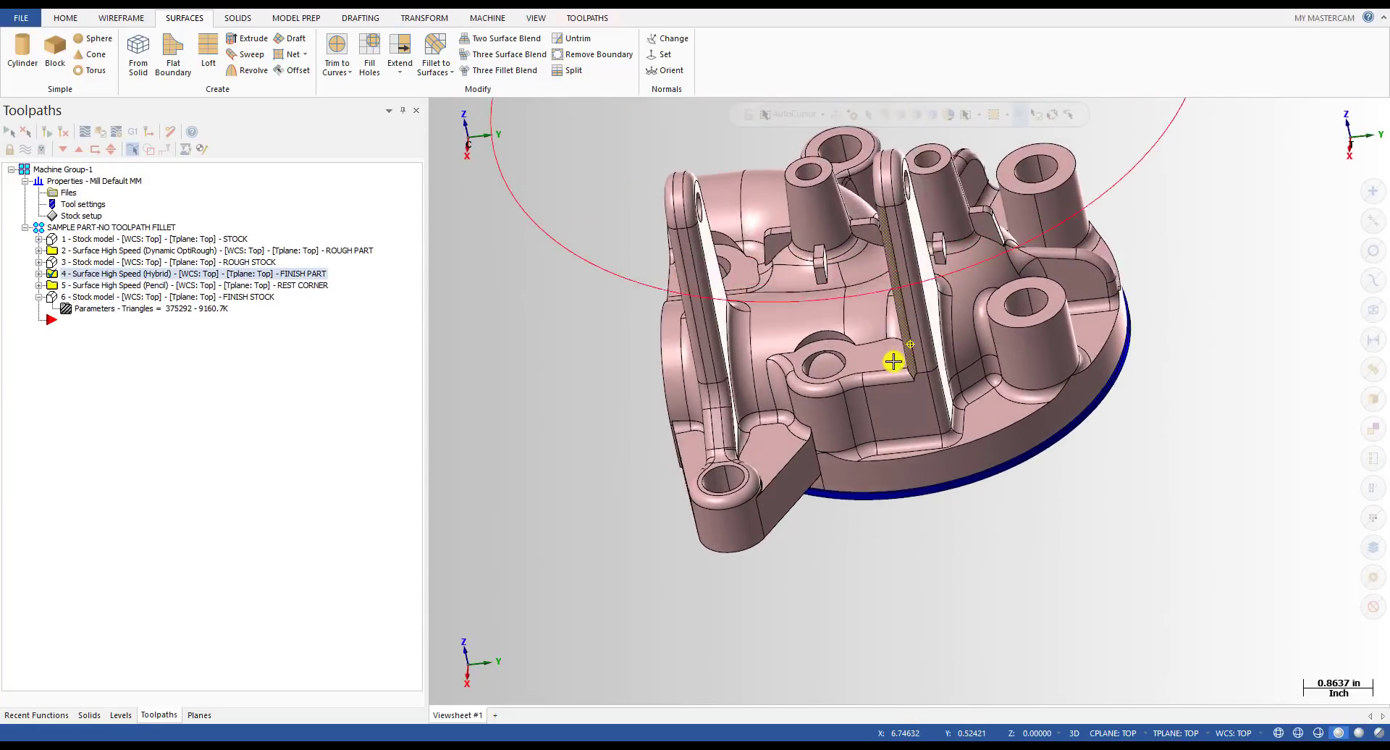
{"action": "scroll", "coordinate": [985, 368], "scroll_direction": "up", "scroll_amount": 2}
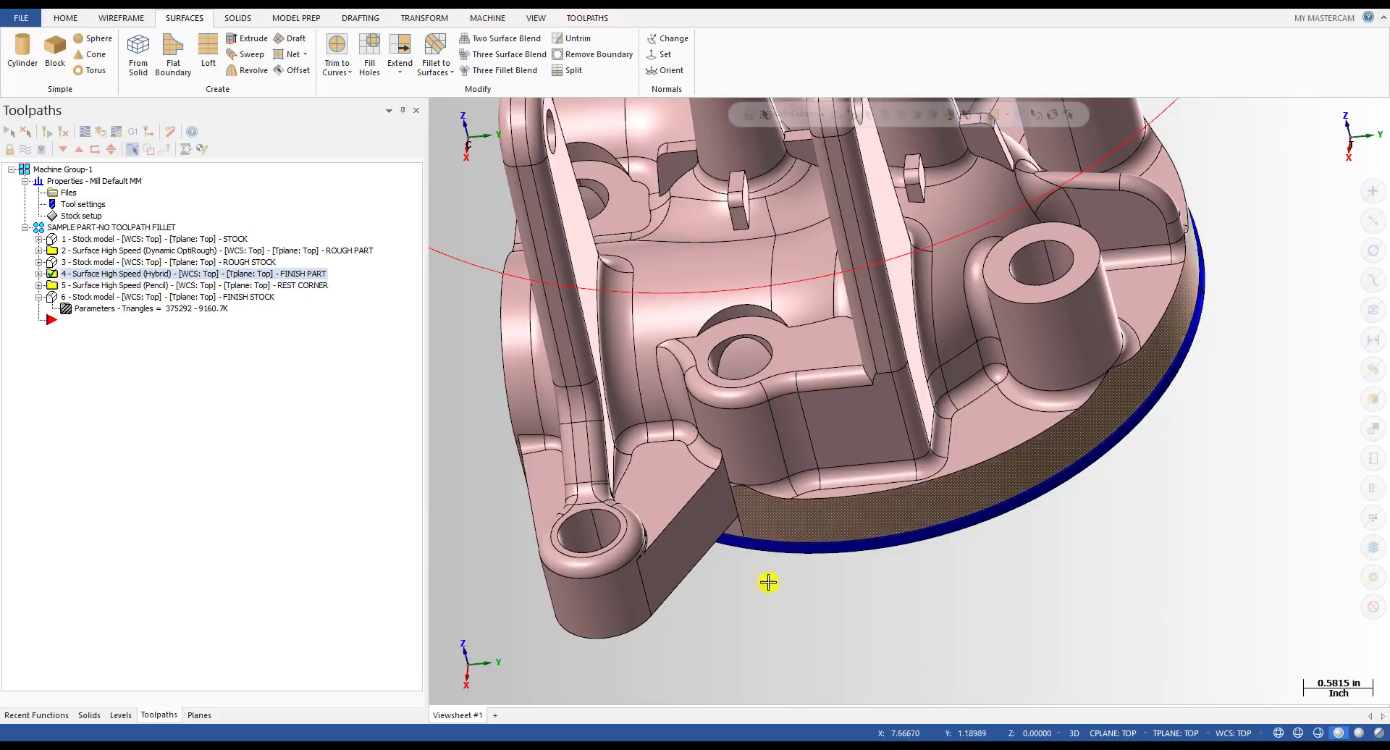
{"action": "middle_click_drag", "start_coordinate": [714, 575], "coordinate": [664, 434]}
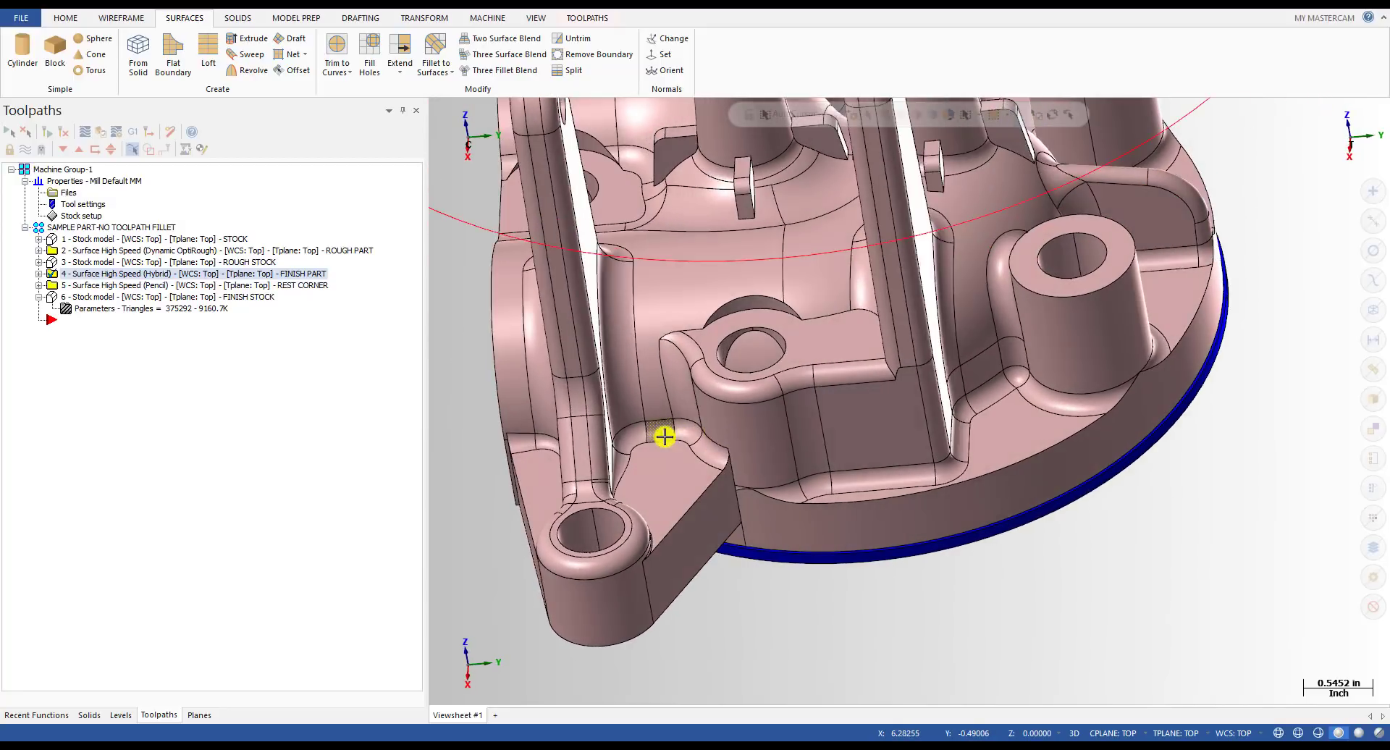
{"action": "scroll", "coordinate": [833, 521], "scroll_direction": "down", "scroll_amount": 2}
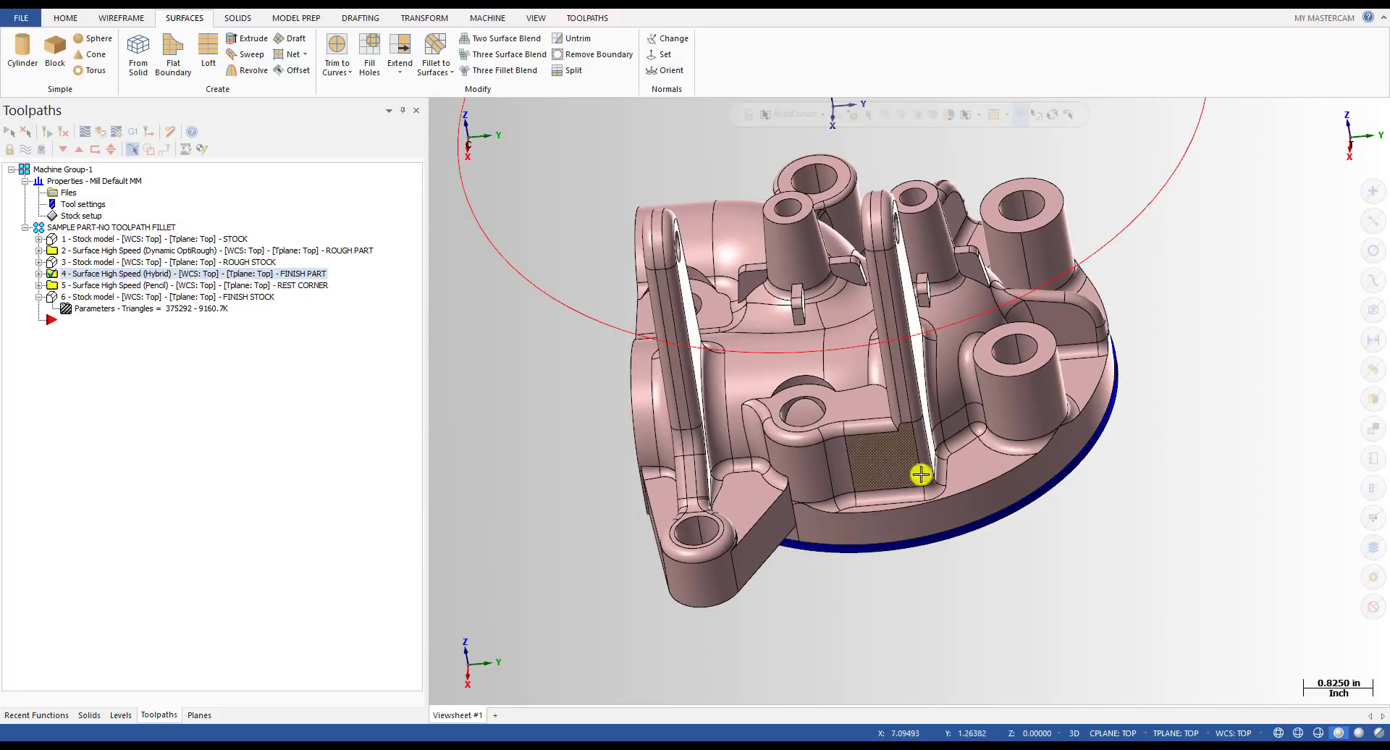
- Expand the Pencil REST CORNER and Hybrid FINISH PART operations to check which tool each one uses
{"action": "left_click", "coordinate": [276, 284]}
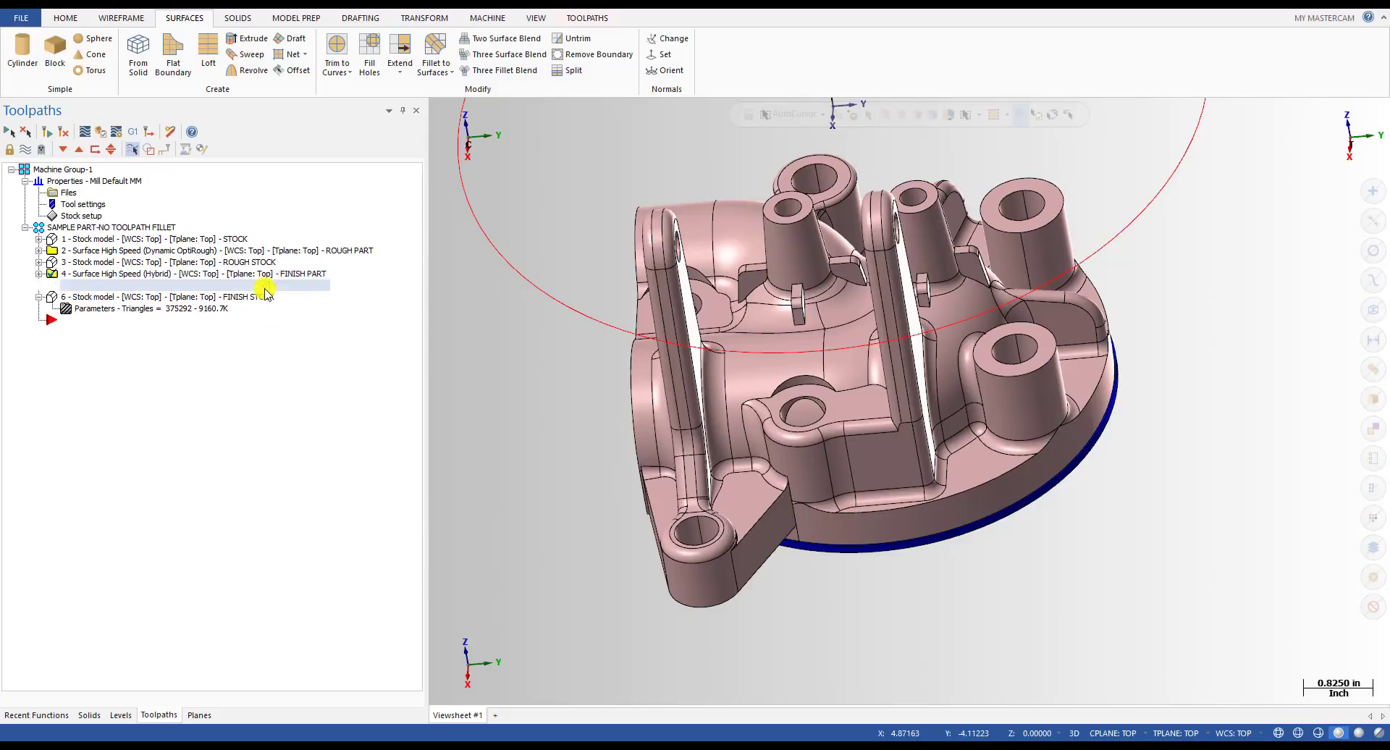
{"action": "left_click", "coordinate": [39, 285]}
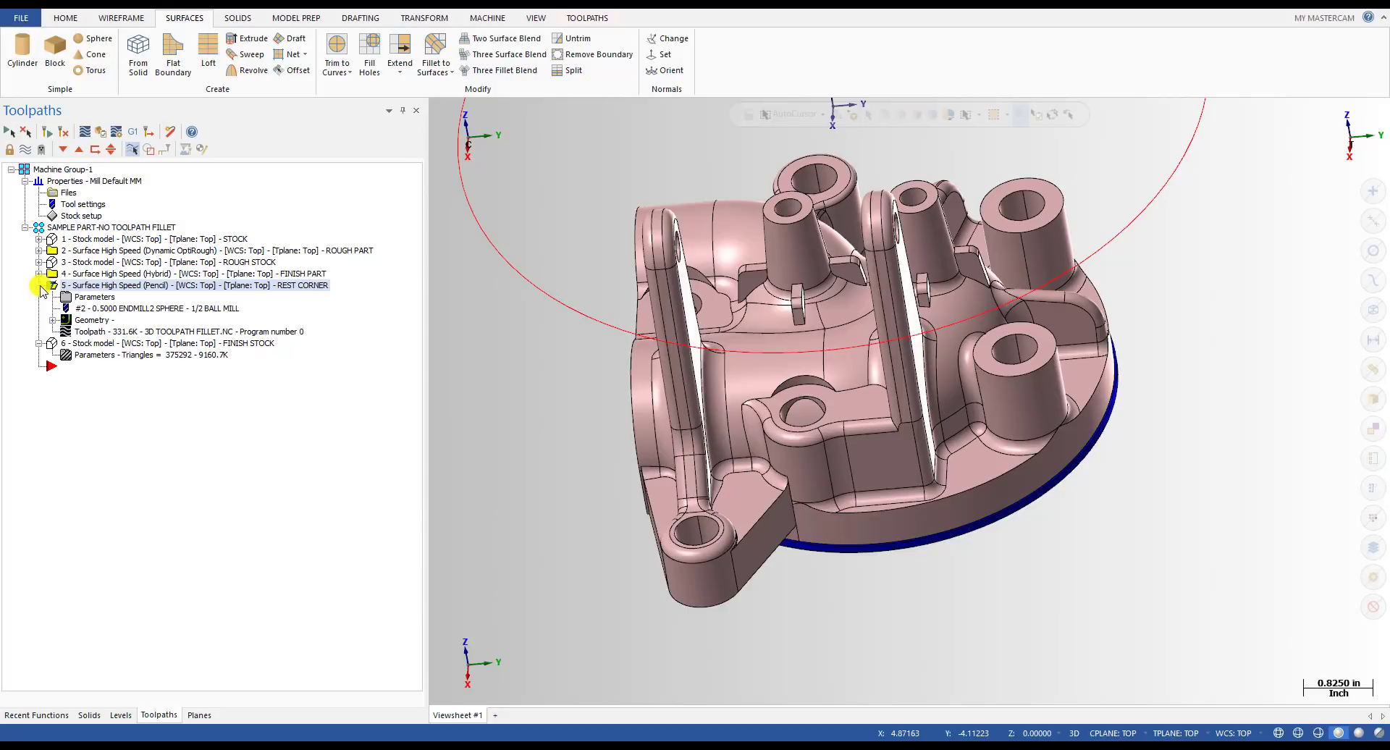
{"action": "left_click", "coordinate": [39, 273]}
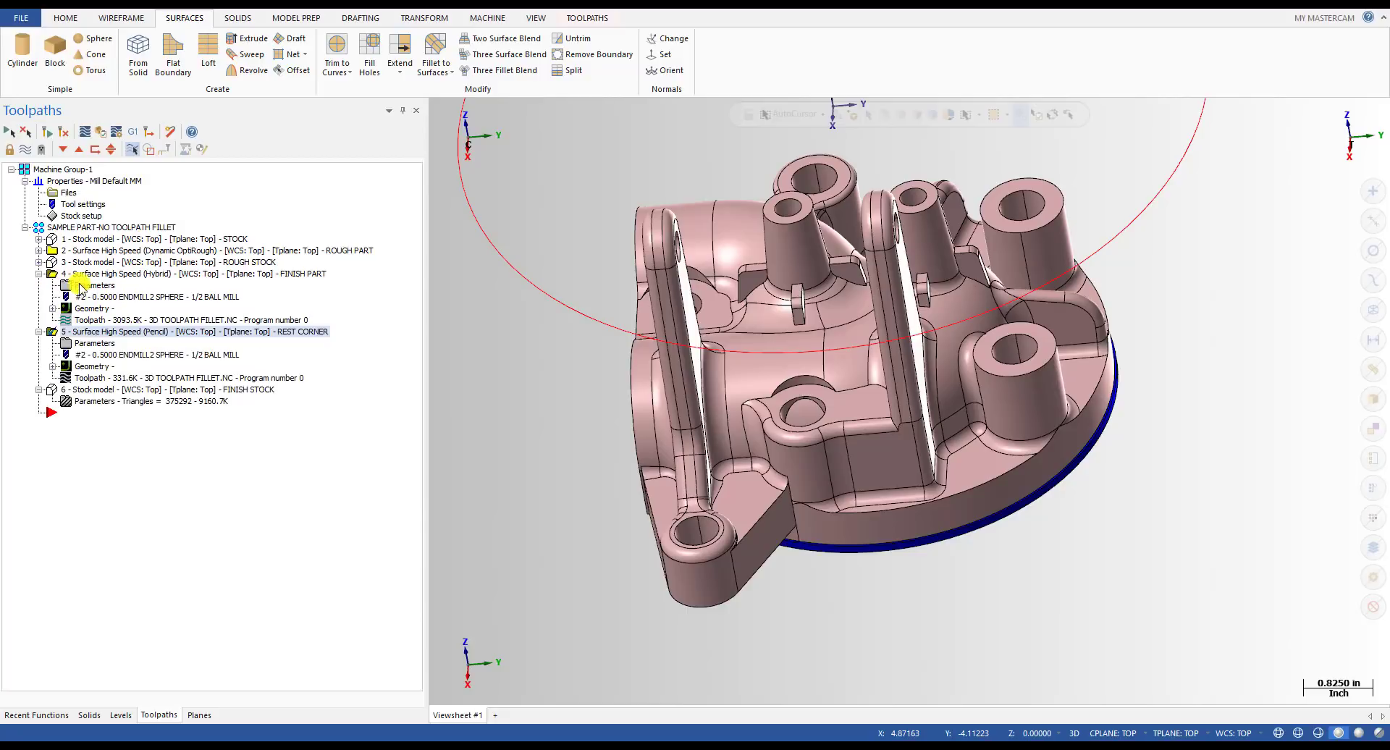
{"action": "left_click", "coordinate": [39, 273]}
- Display the FINISH STOCK stock model over the casting
{"action": "left_click", "coordinate": [116, 274]}
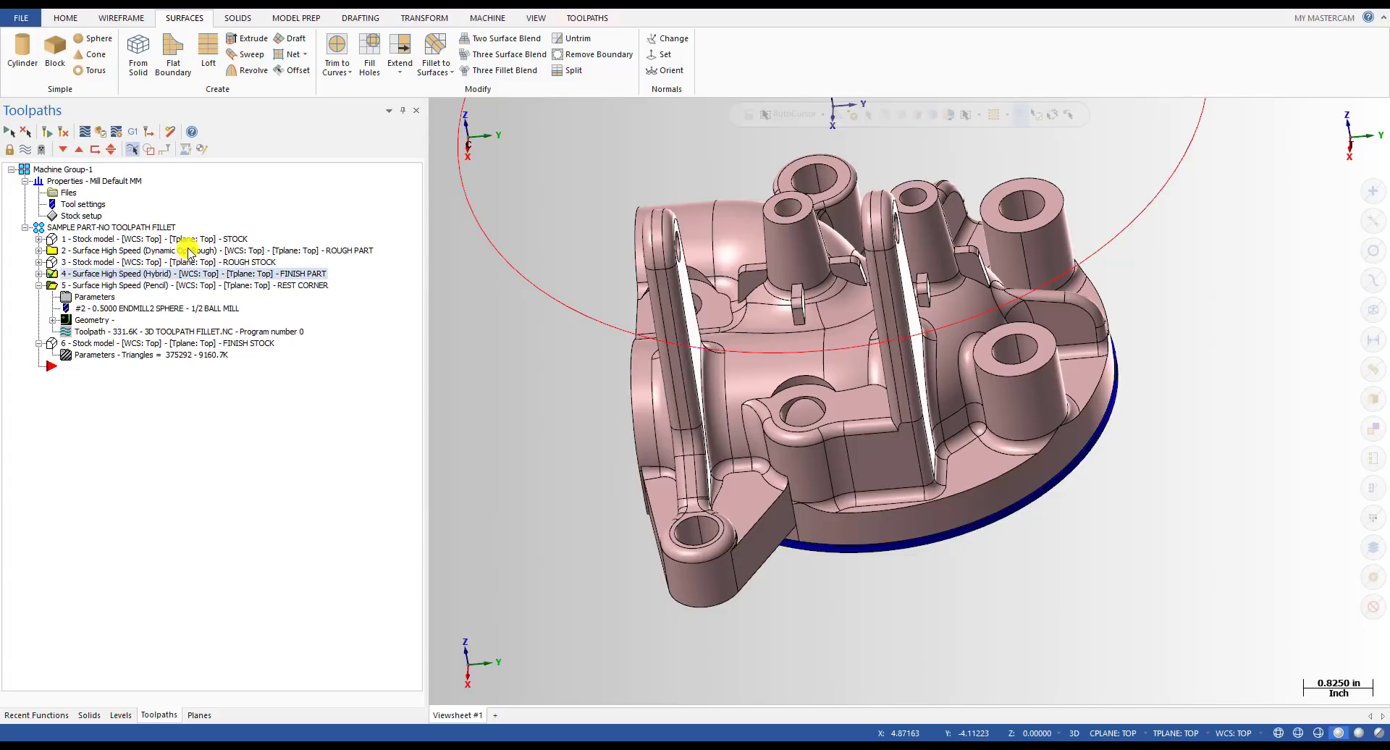
{"action": "left_click", "coordinate": [188, 251]}
{"action": "left_click", "coordinate": [73, 343]}
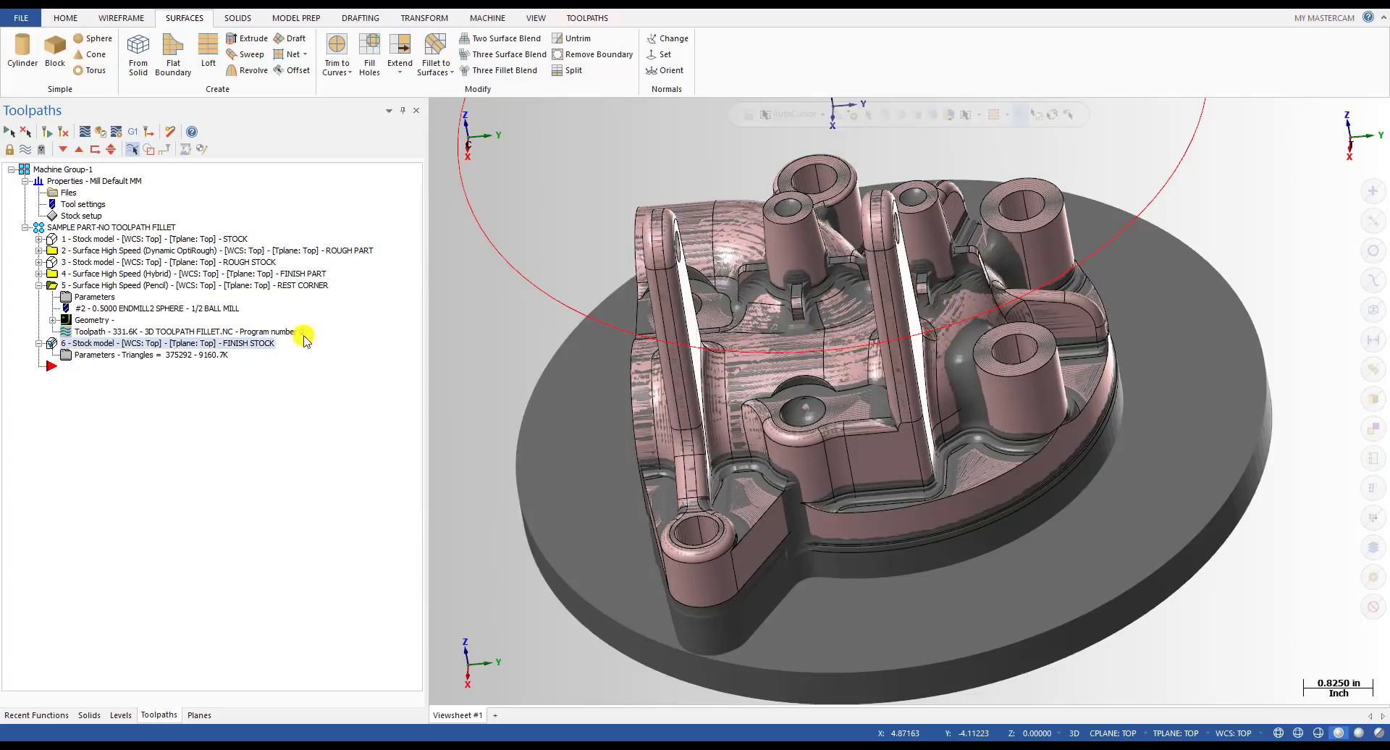
- Create a new toolpath group and move it out of the SAMPLE PART-NO TOOLPATH FILLET group to directly after it
{"action": "left_click", "coordinate": [40, 286]}
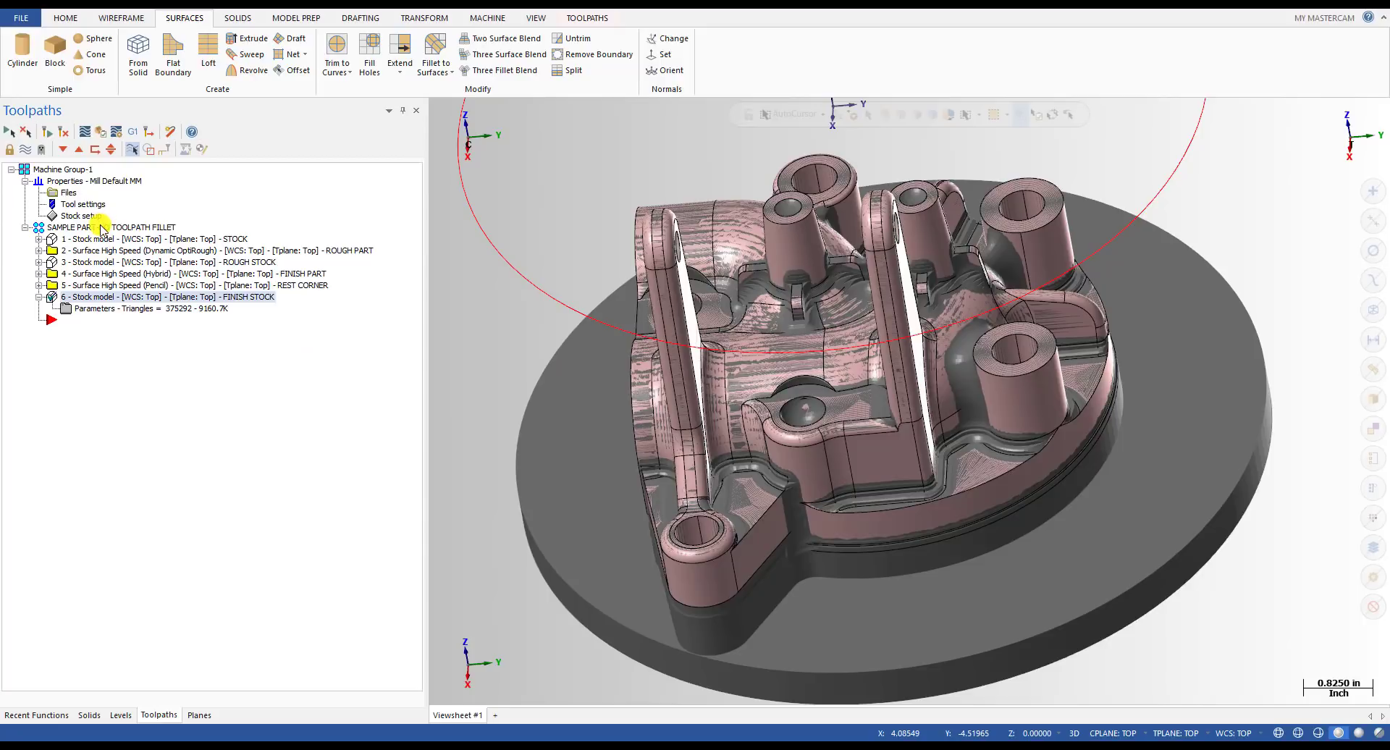
{"action": "left_click", "coordinate": [102, 229]}
{"action": "right_click", "coordinate": [101, 228]}
{"action": "mouse_move", "coordinate": [205, 297]}
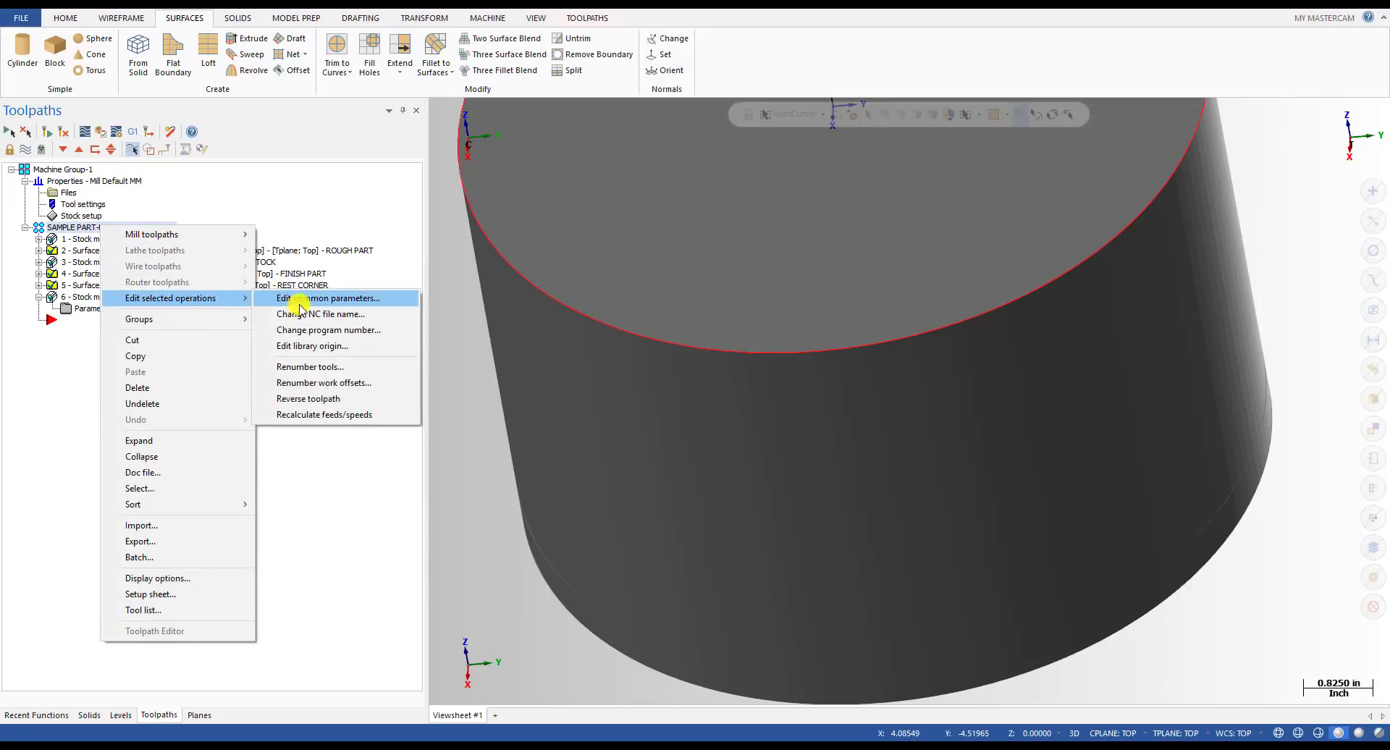
{"action": "left_click", "coordinate": [313, 230]}
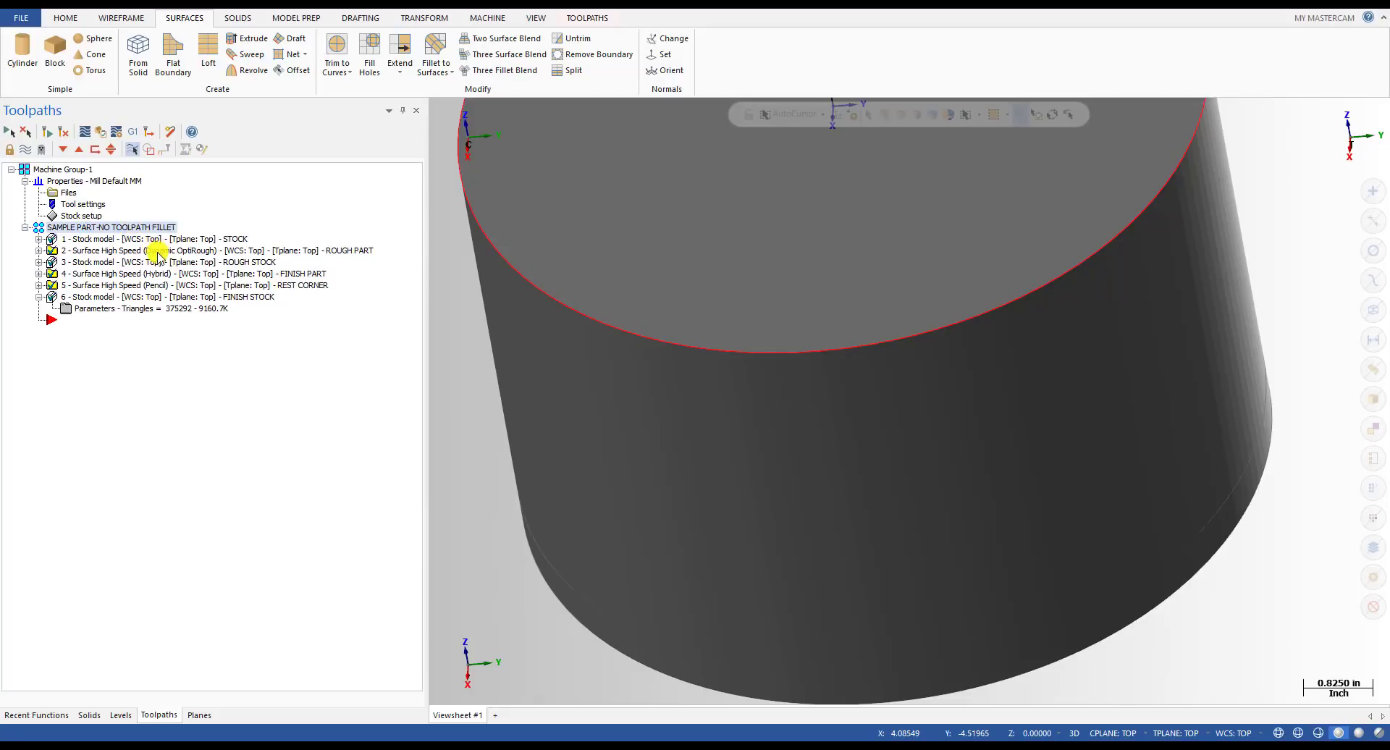
{"action": "right_click", "coordinate": [119, 228]}
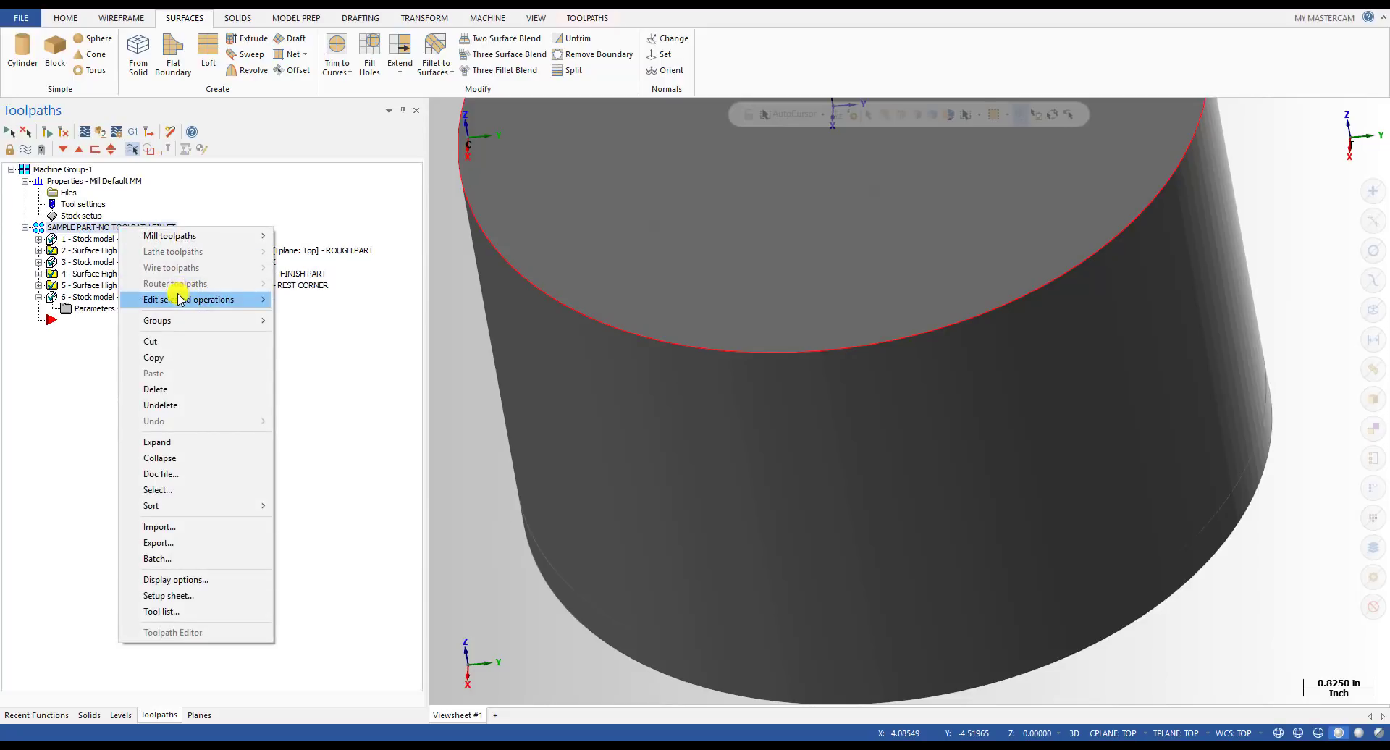
{"action": "mouse_move", "coordinate": [210, 299]}
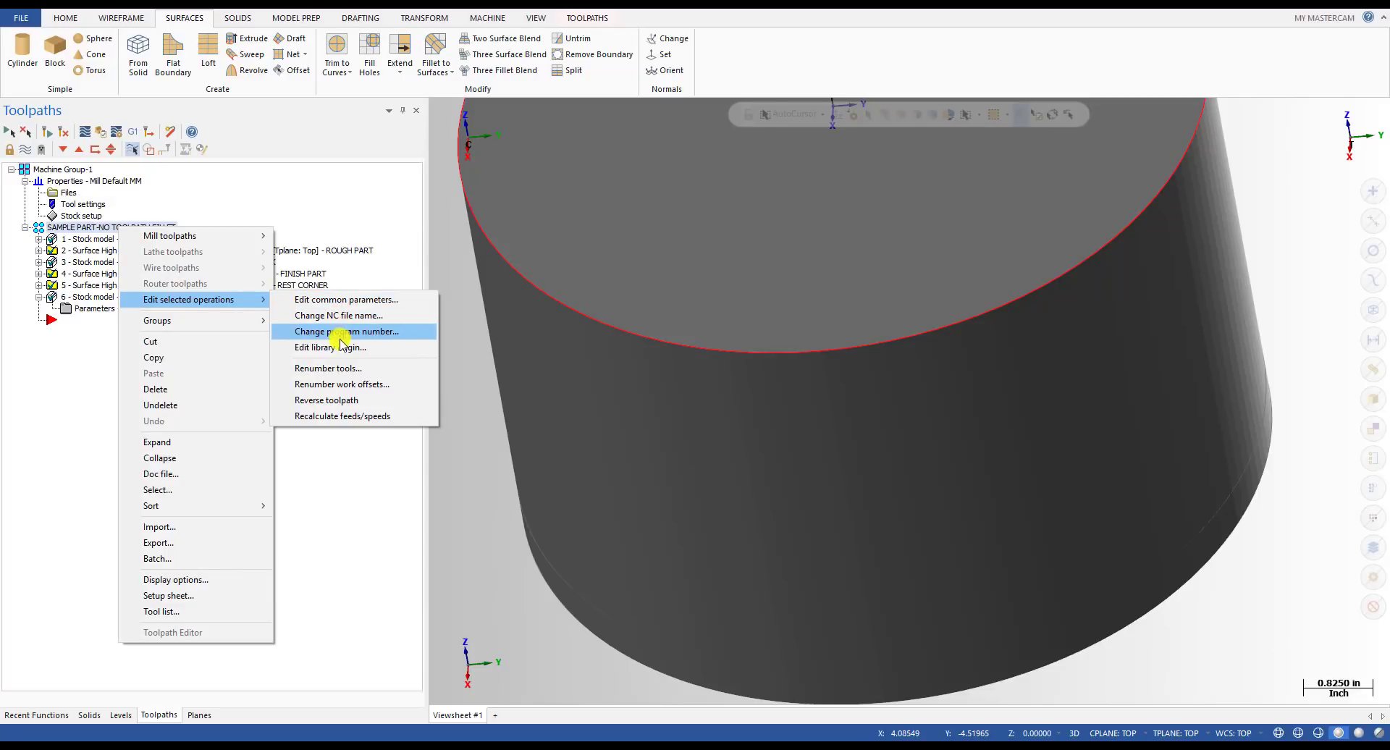
{"action": "mouse_move", "coordinate": [171, 320]}
{"action": "left_click", "coordinate": [326, 338]}
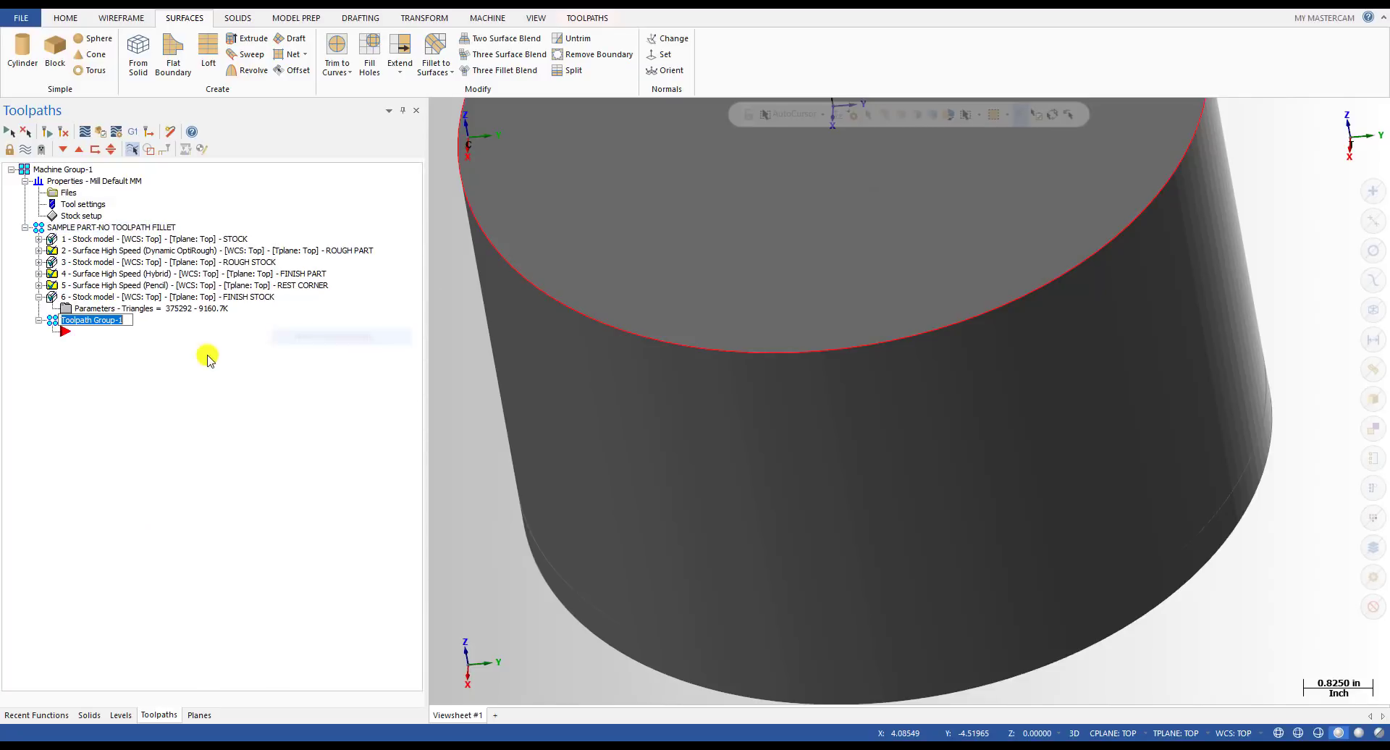
{"action": "left_click", "coordinate": [162, 345]}
{"action": "right_click_drag", "start_coordinate": [95, 321], "coordinate": [83, 229]}
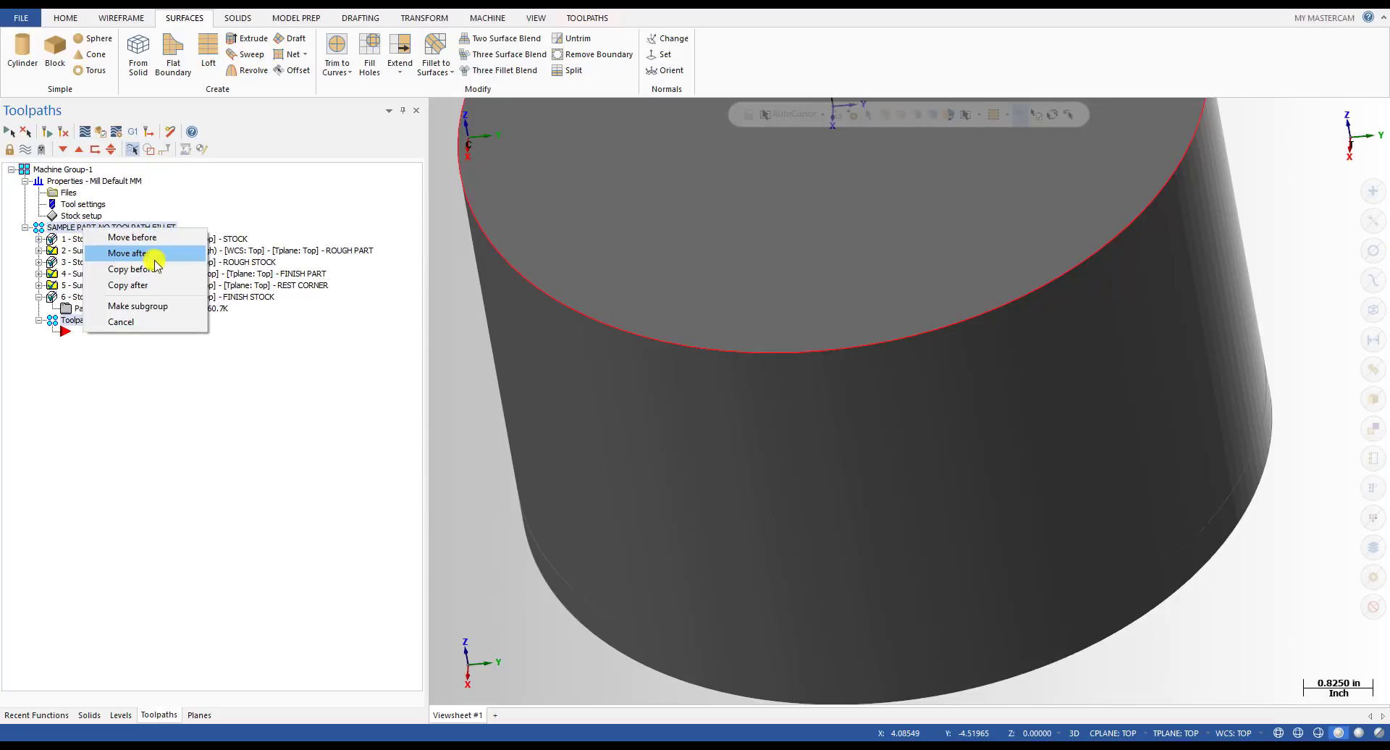
{"action": "left_click", "coordinate": [131, 253]}
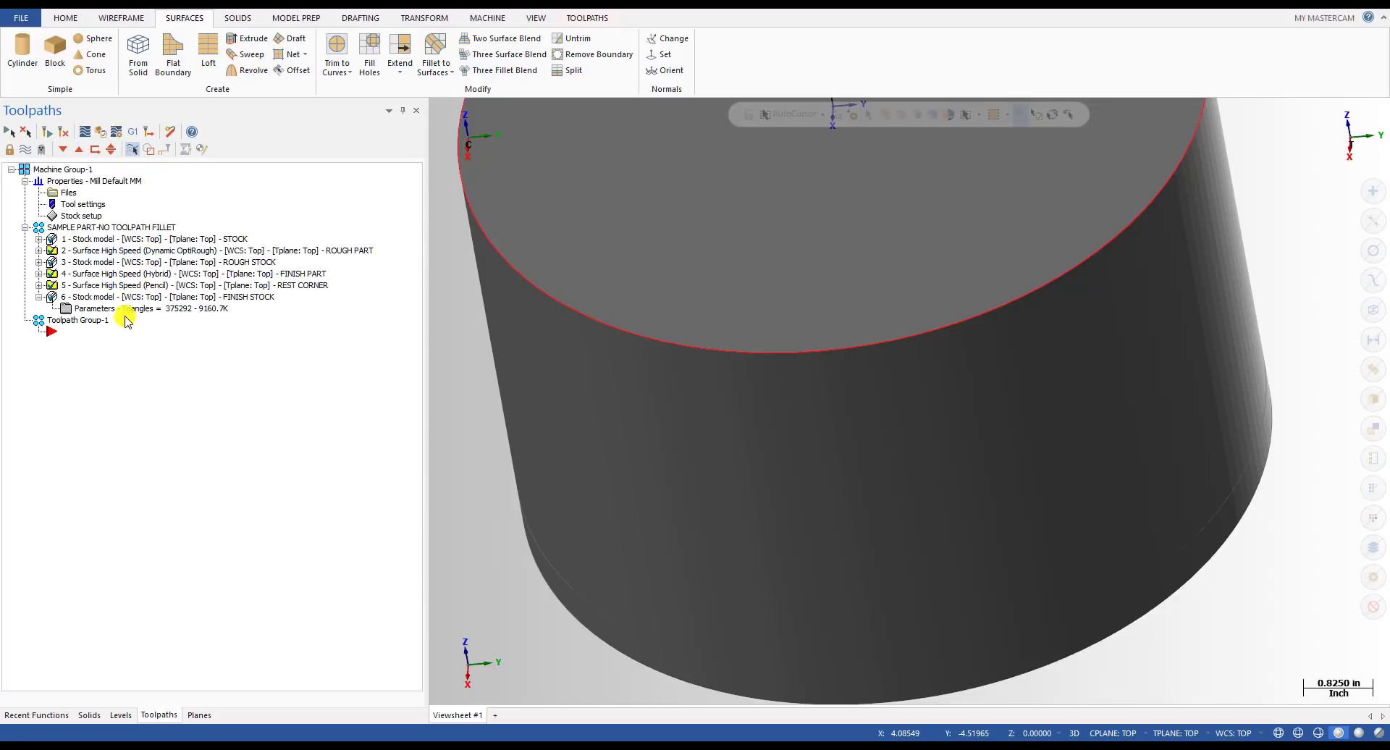
- Copy all operations of the SAMPLE PART-NO TOOLPATH FILLET group into the new toolpath group, keeping the originals in their own group
{"action": "double_click", "coordinate": [91, 228]}
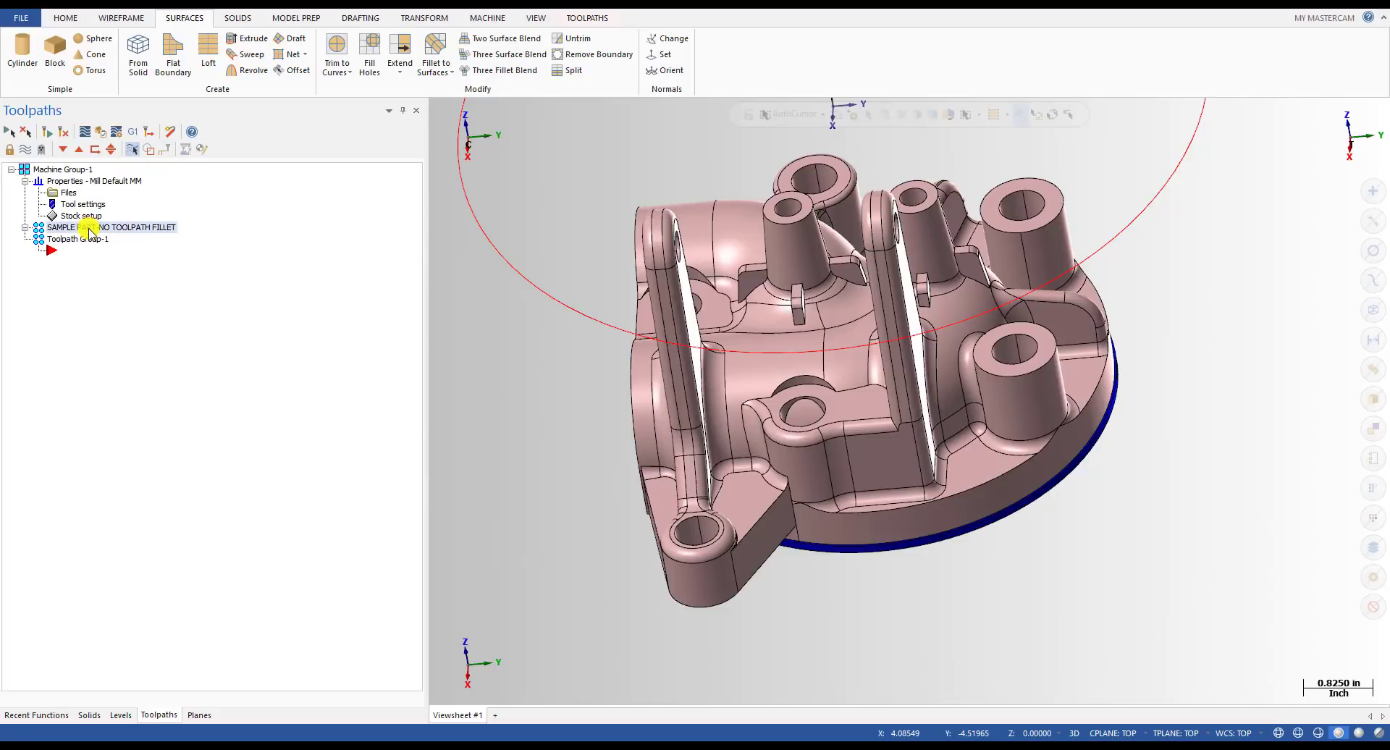
{"action": "double_click", "coordinate": [90, 239]}
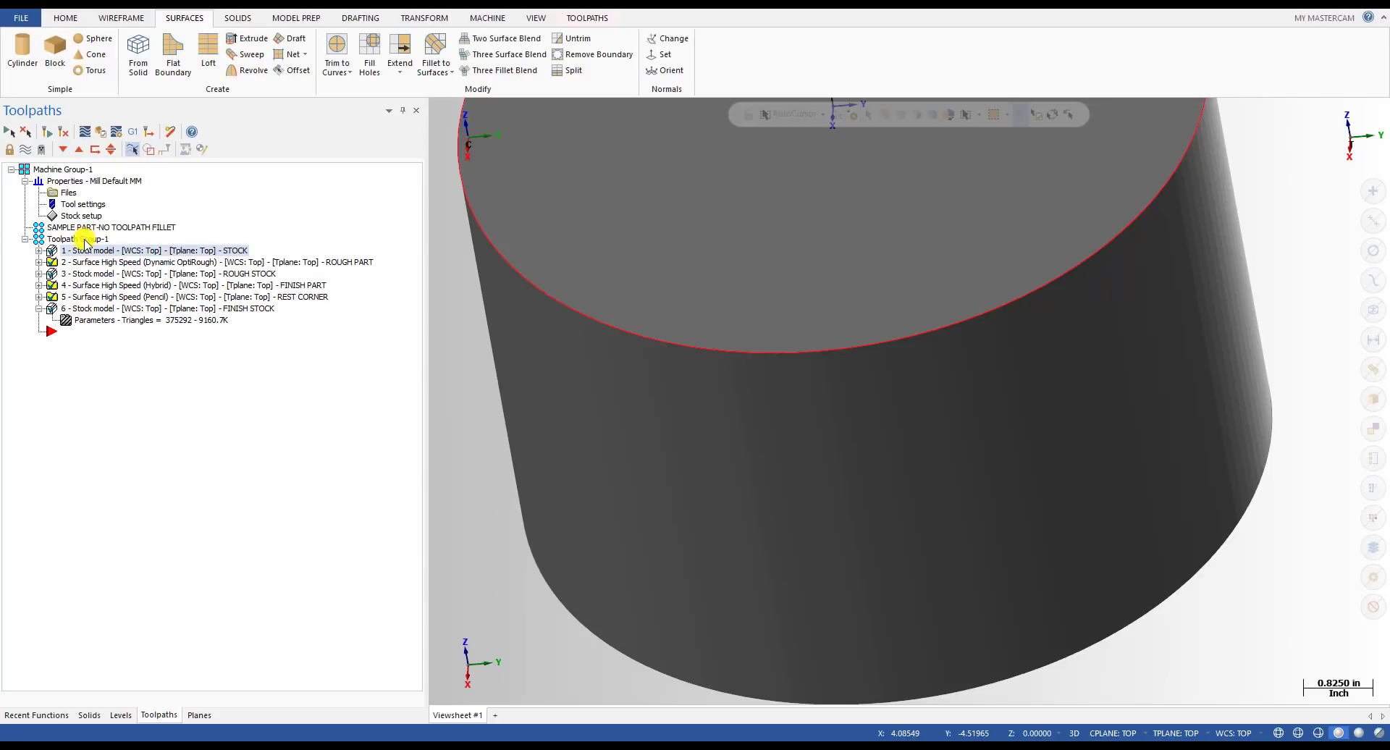
{"action": "left_click", "coordinate": [86, 239]}
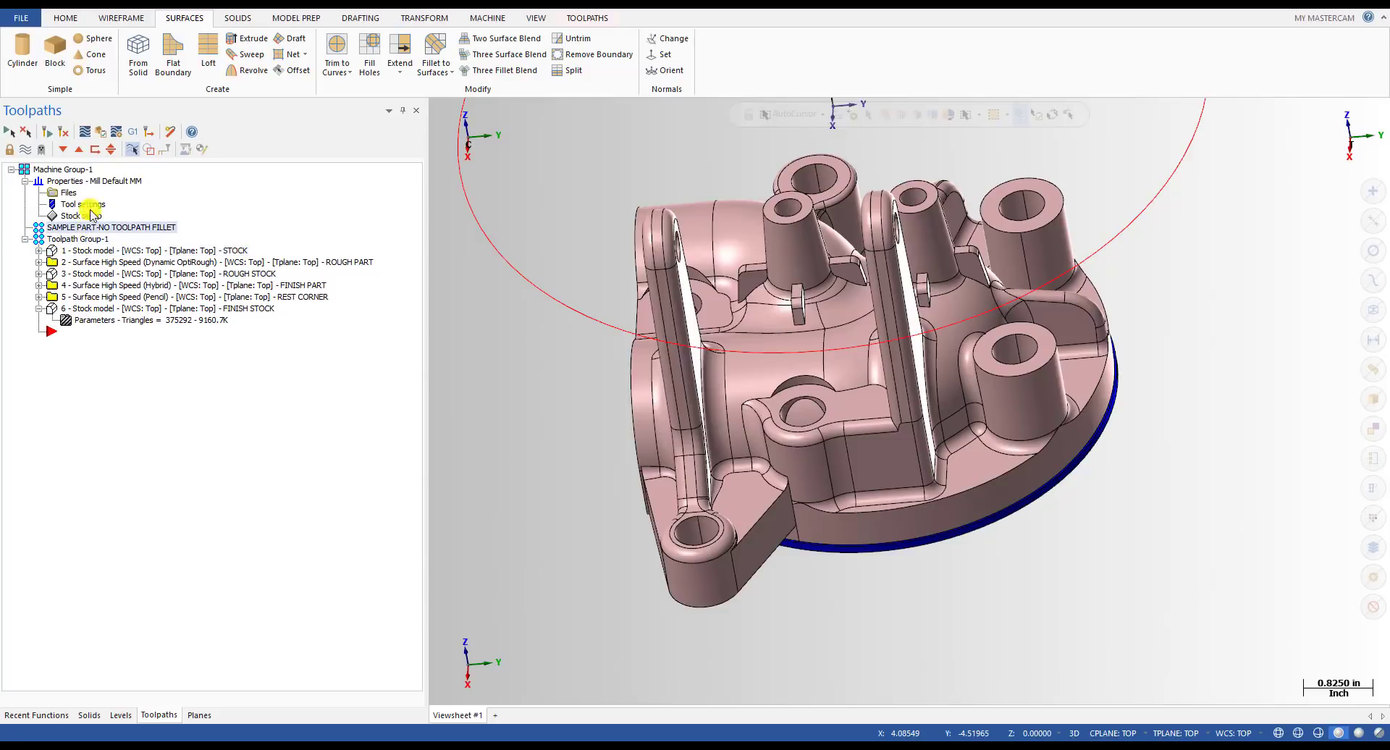
{"action": "left_click", "coordinate": [95, 149]}
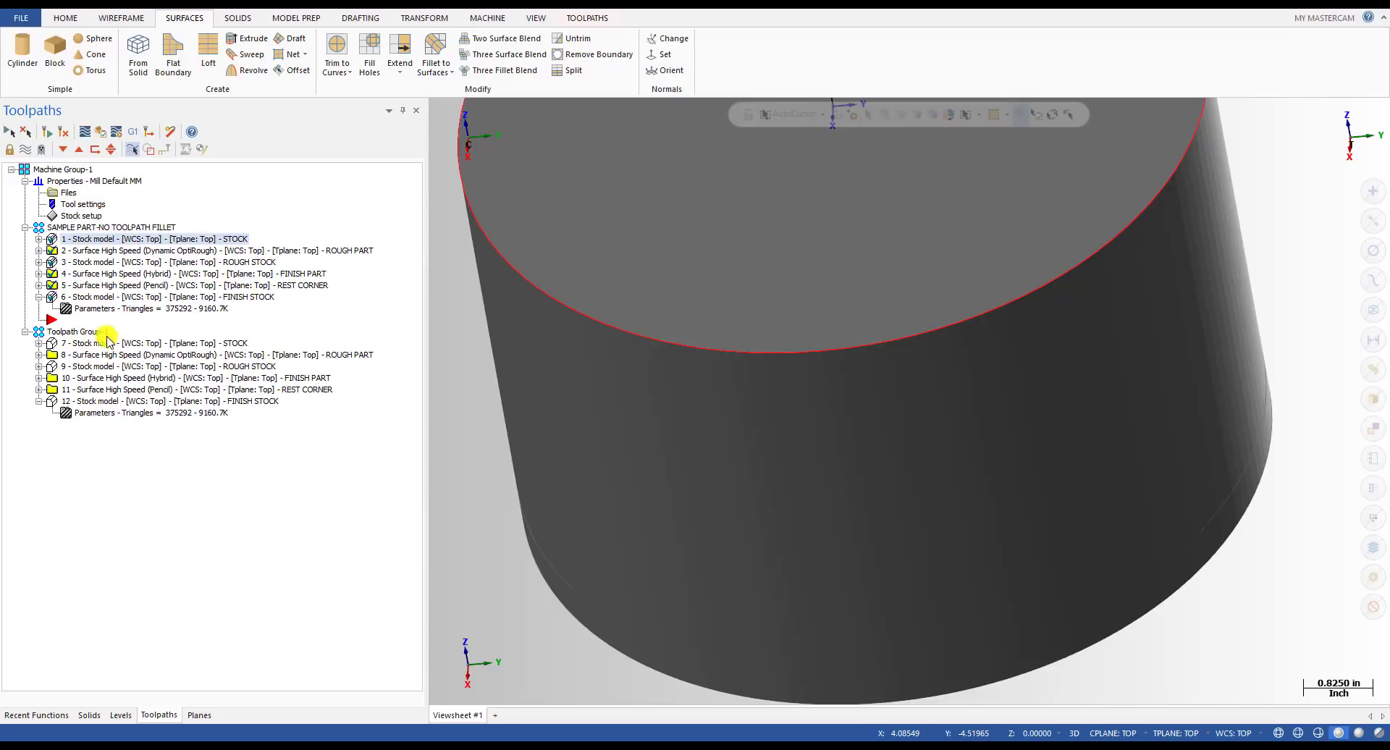
{"action": "left_click", "coordinate": [94, 332]}
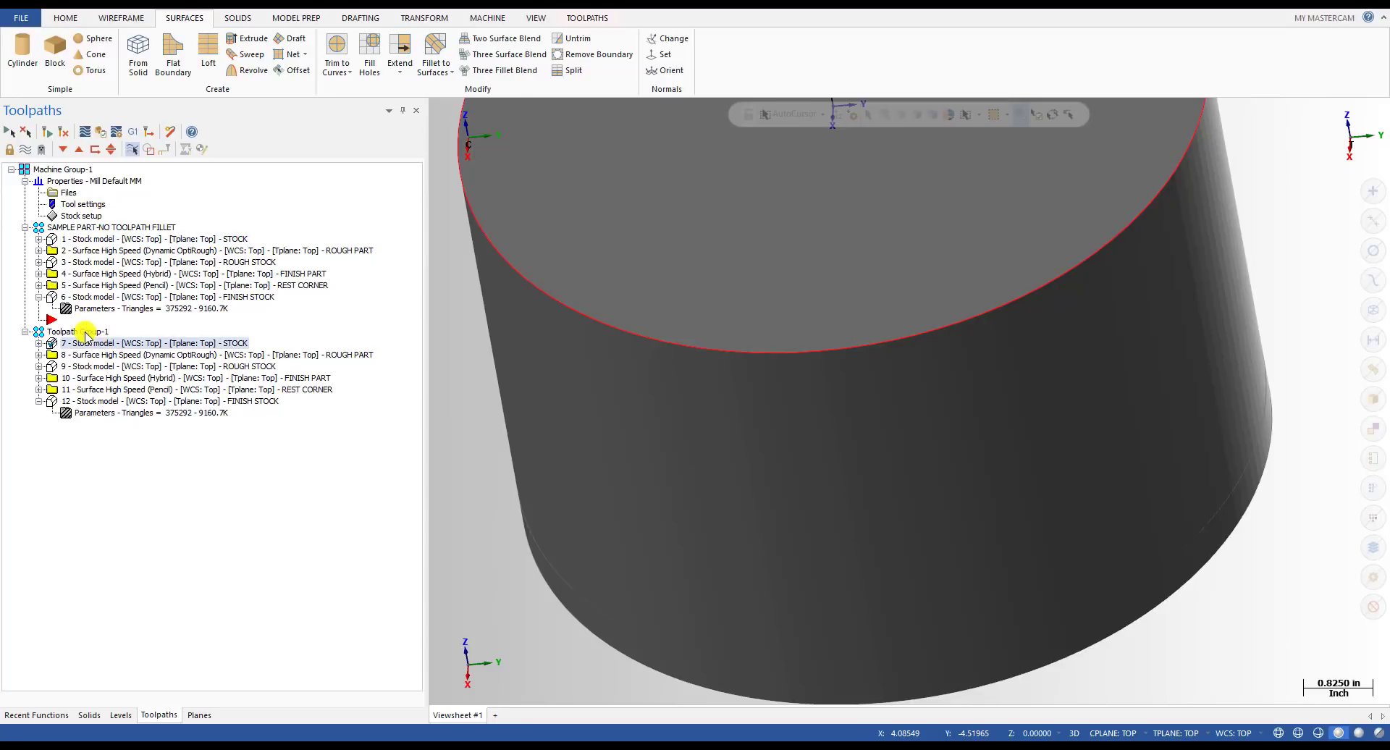
- Rename the new toolpath group as SAMPLE PART-WITH TOOLPATH FILLET, reusing the first group's name as its base
{"action": "left_click", "coordinate": [115, 227]}
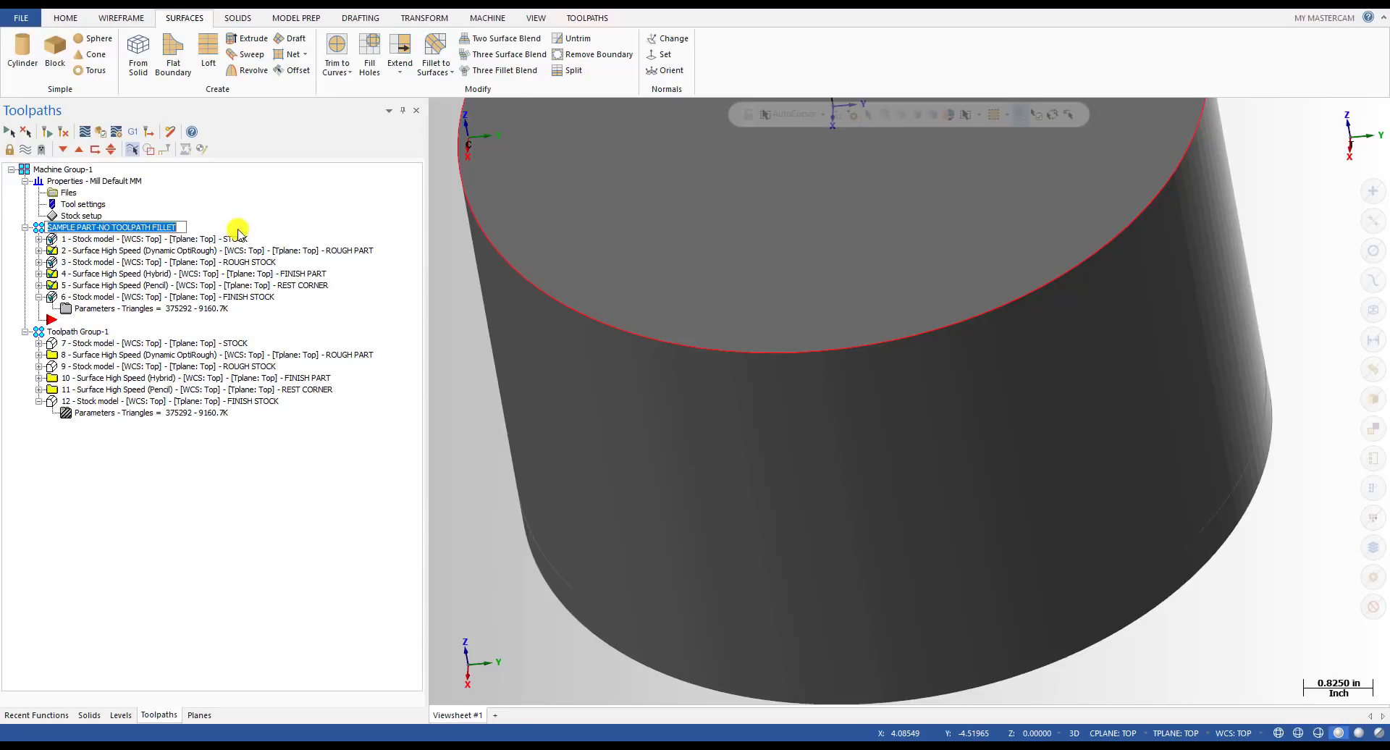
{"action": "left_click", "coordinate": [77, 331]}
{"action": "left_click", "coordinate": [77, 332]}
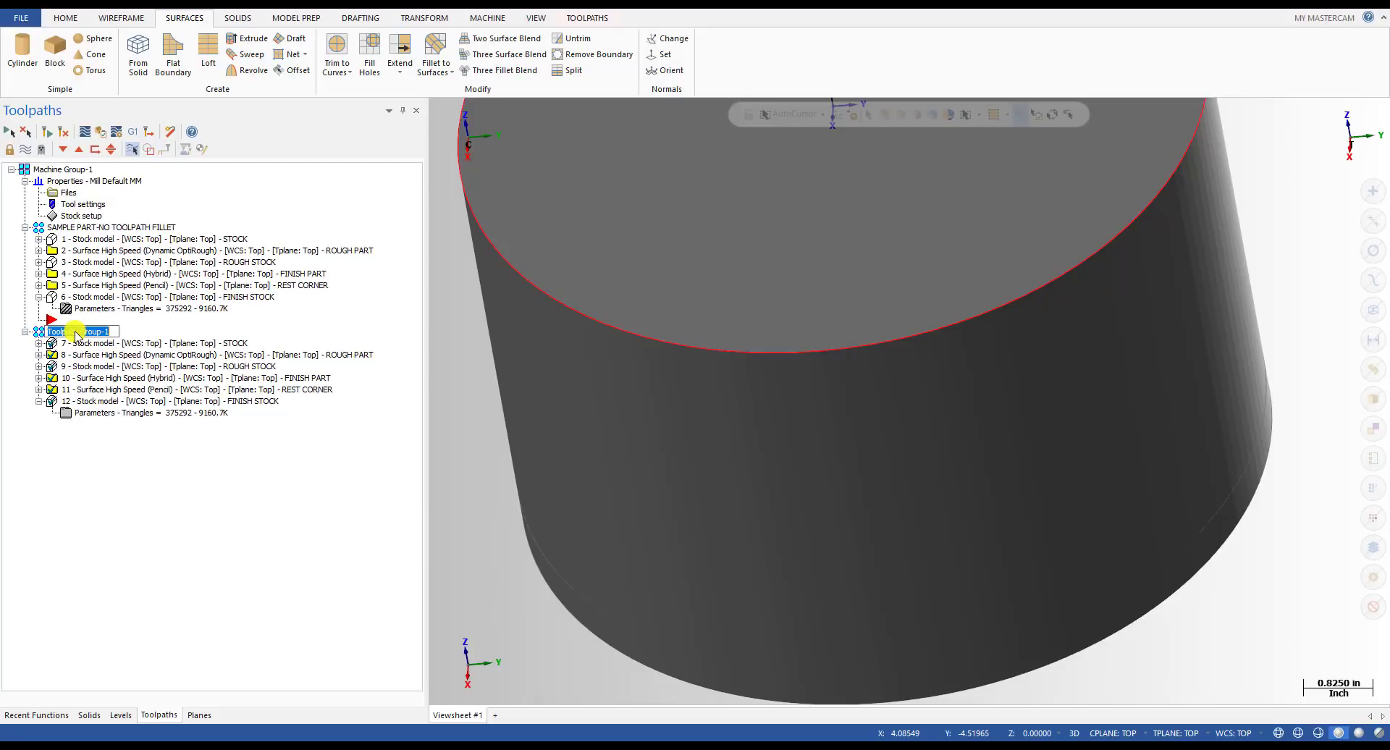
{"action": "key", "text": "ctrl+v"}
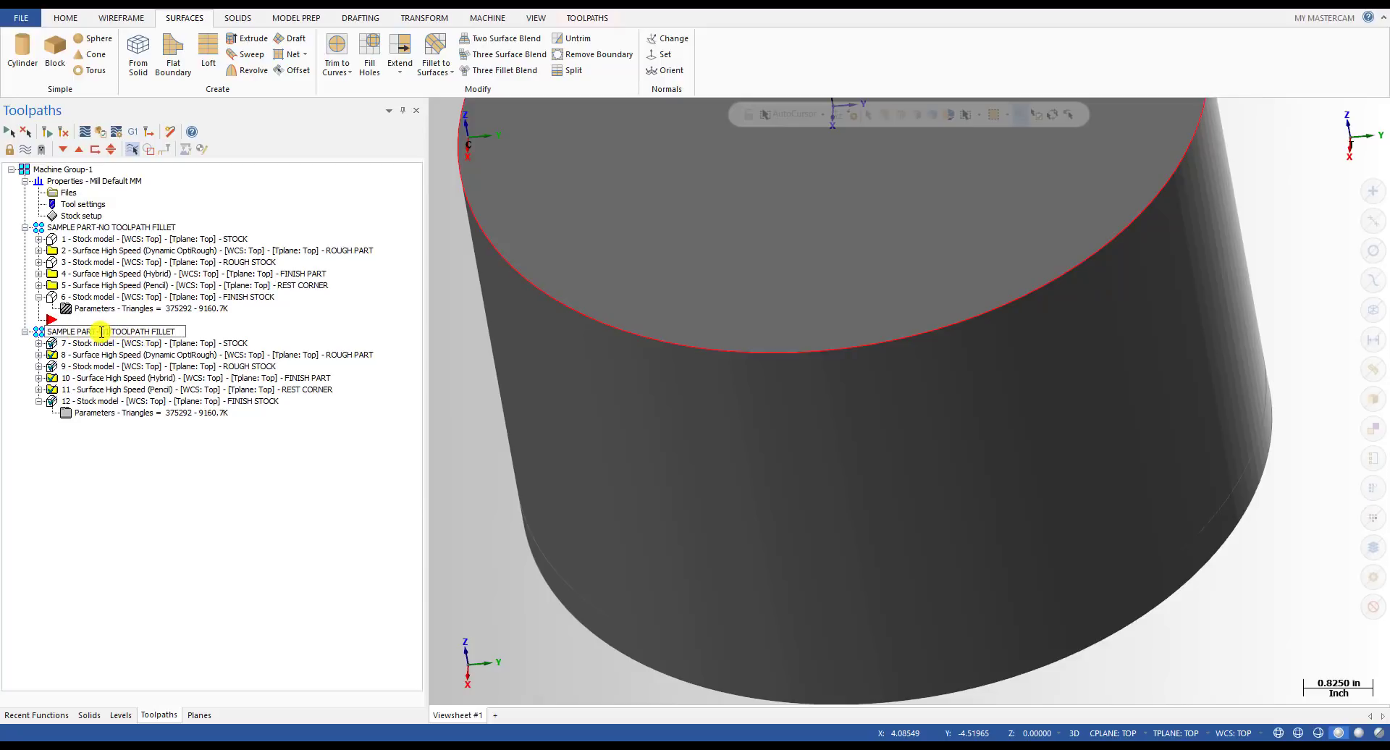
{"action": "key", "text": "Return"}
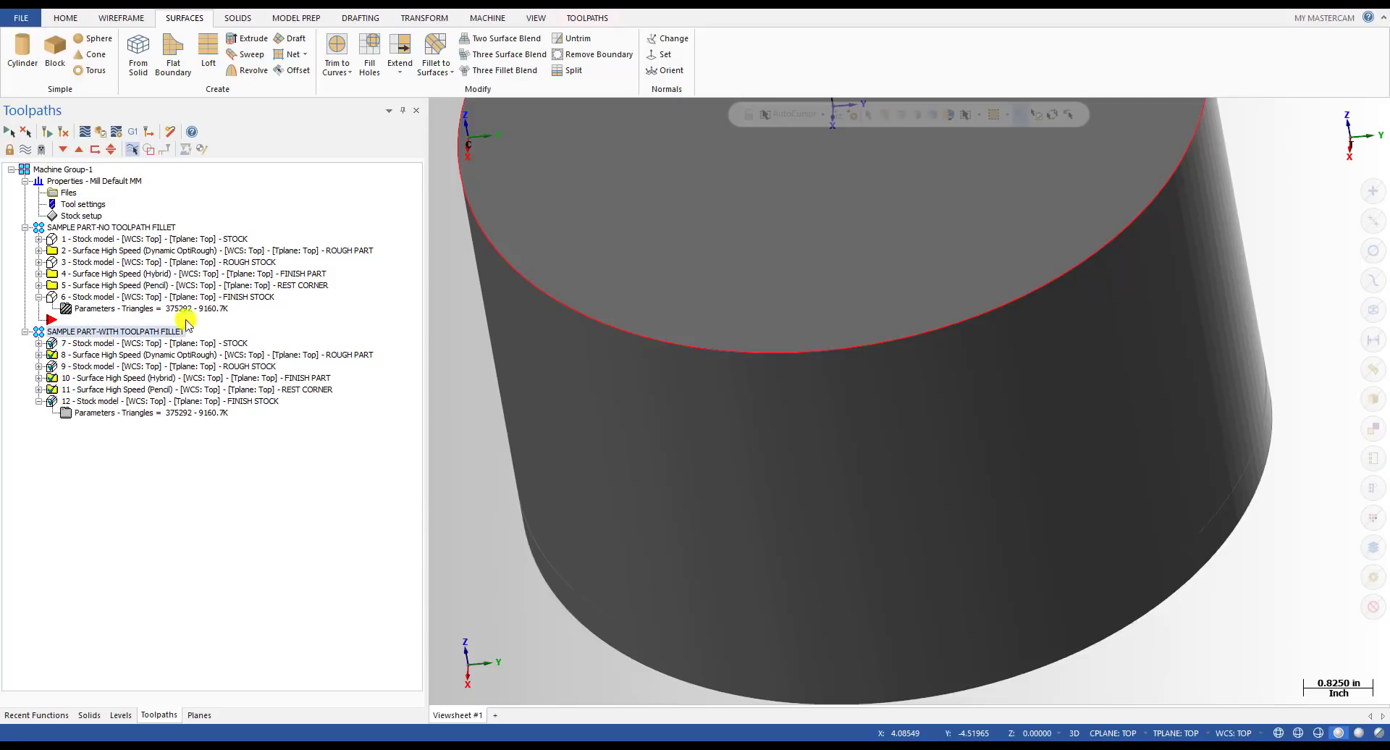
- Open the Toolpath Fillet settings of the Dynamic OptiRough ROUGH PART operation in the SAMPLE PART-WITH TOOLPATH FILLET group
{"action": "scroll", "coordinate": [760, 497], "scroll_direction": "down", "scroll_amount": 3}
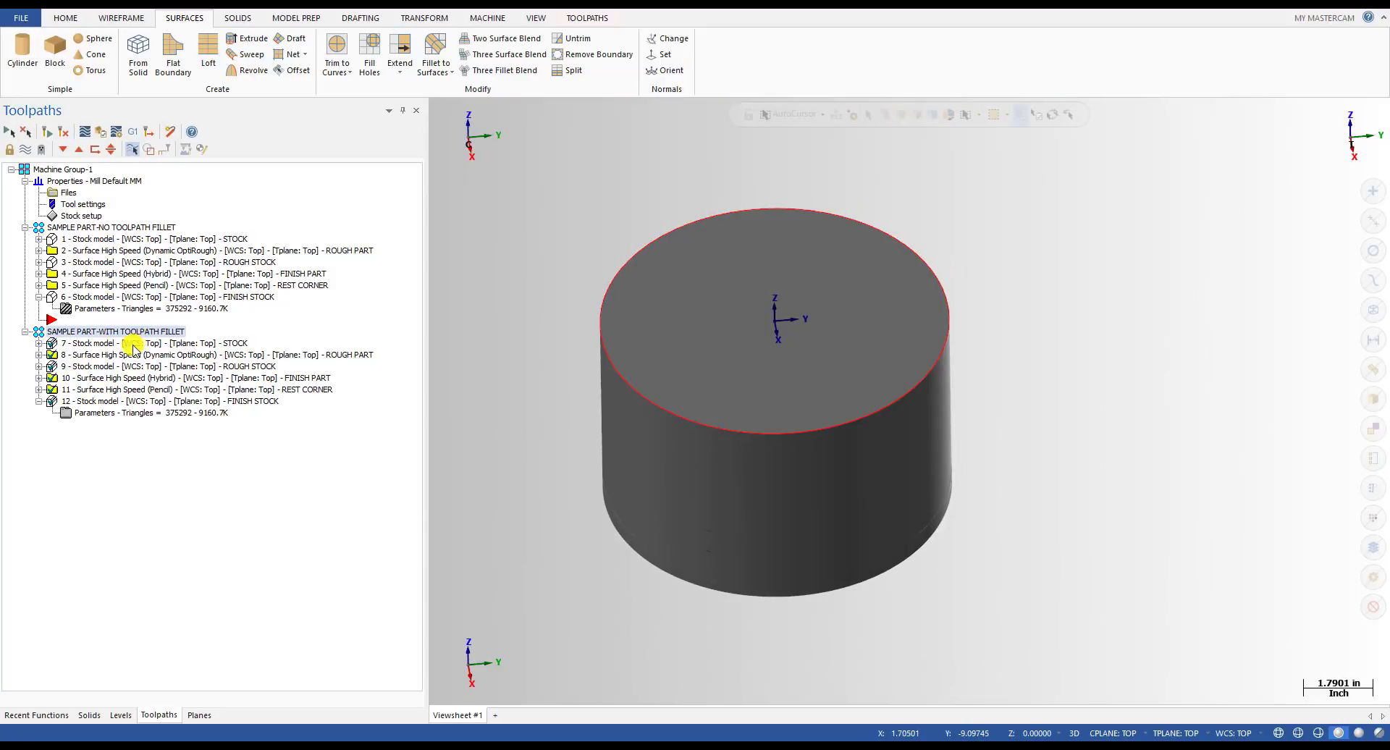
{"action": "left_click", "coordinate": [134, 345]}
{"action": "left_click", "coordinate": [134, 355]}
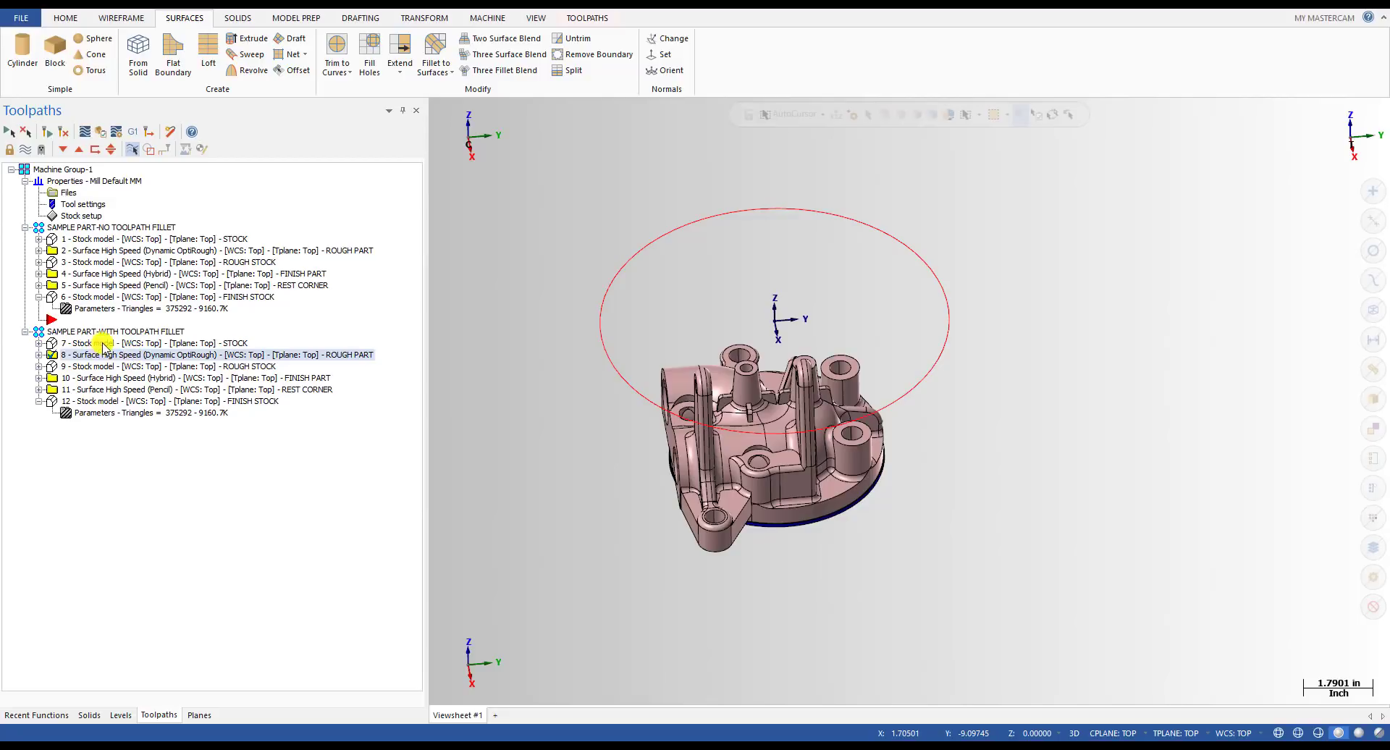
{"action": "left_click", "coordinate": [103, 343]}
{"action": "left_click", "coordinate": [113, 355]}
{"action": "left_click", "coordinate": [40, 355]}
{"action": "left_click", "coordinate": [98, 354]}
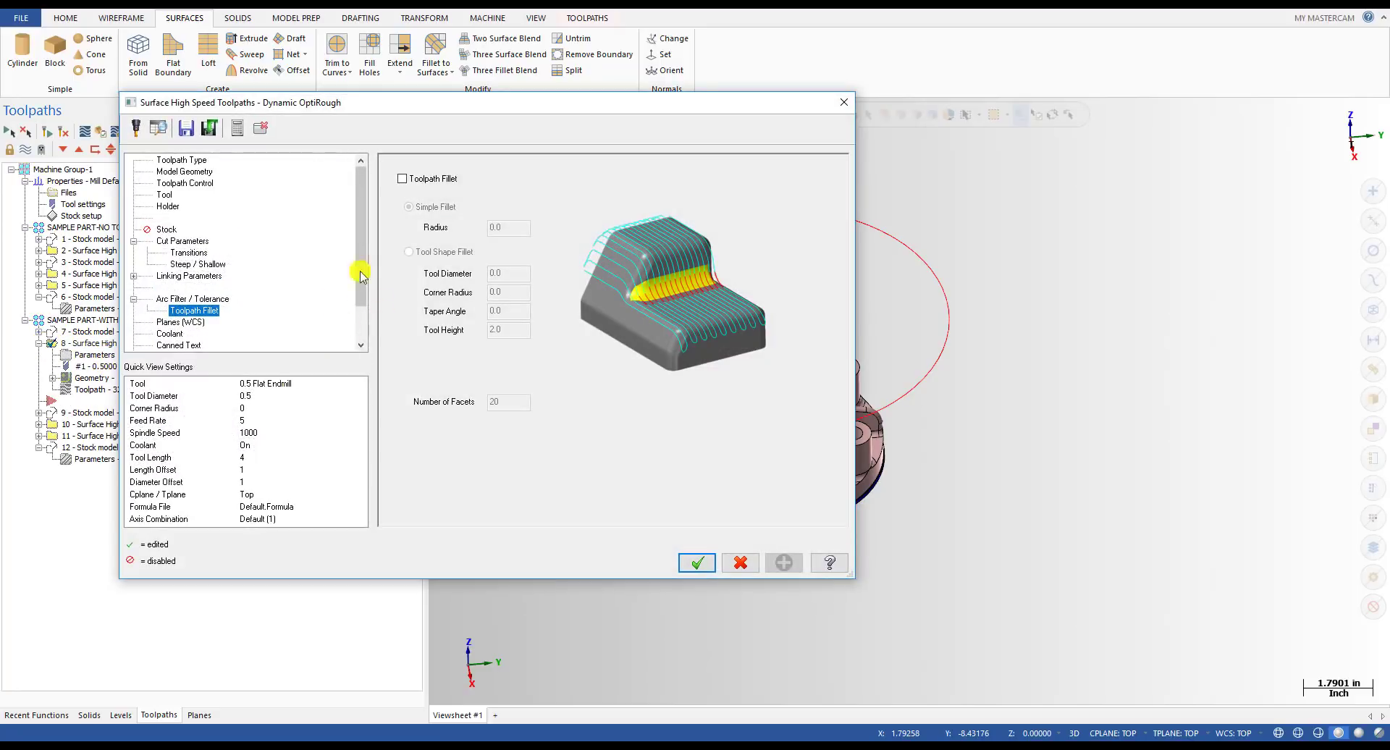
- Enable a Tool Shape Fillet for the roughing toolpath with tool diameter 0.5, corner radius 0.25 and tool height 4
{"action": "left_click", "coordinate": [438, 179]}
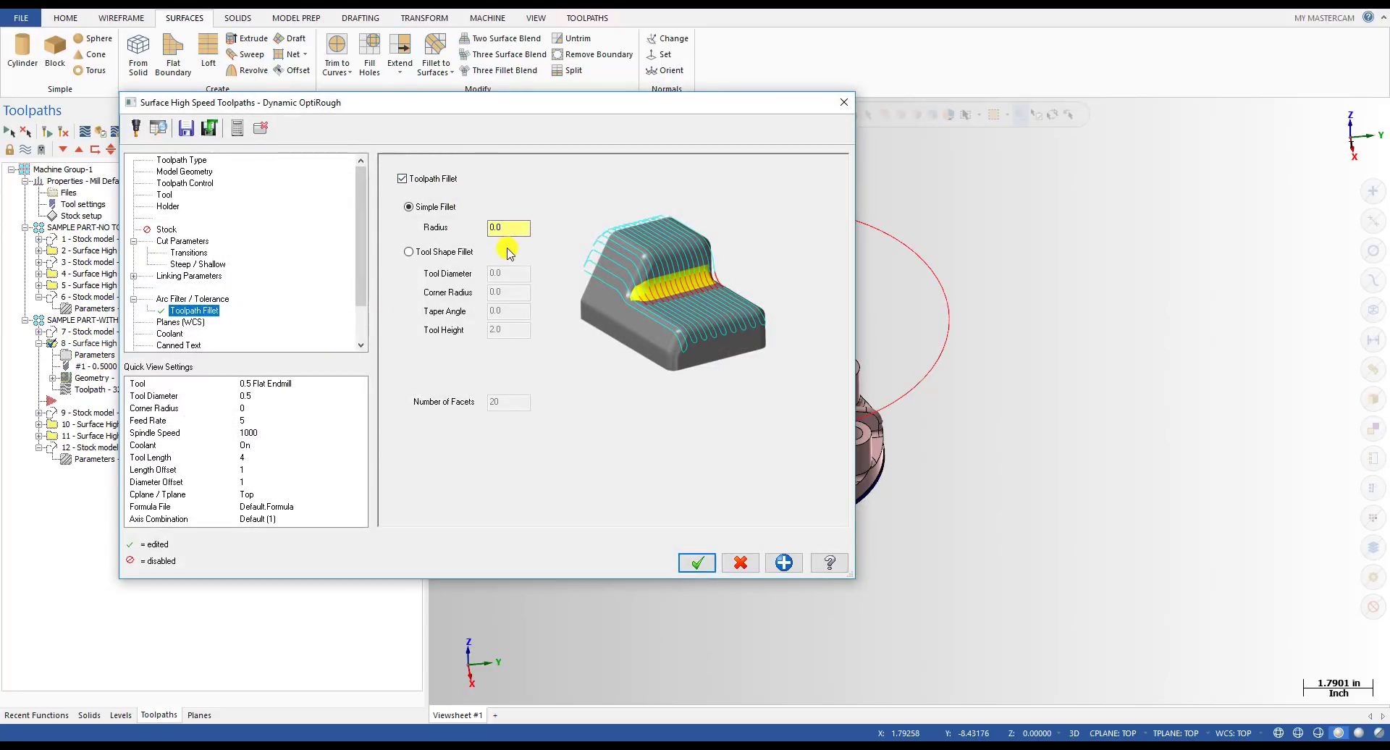
{"action": "left_click", "coordinate": [448, 253]}
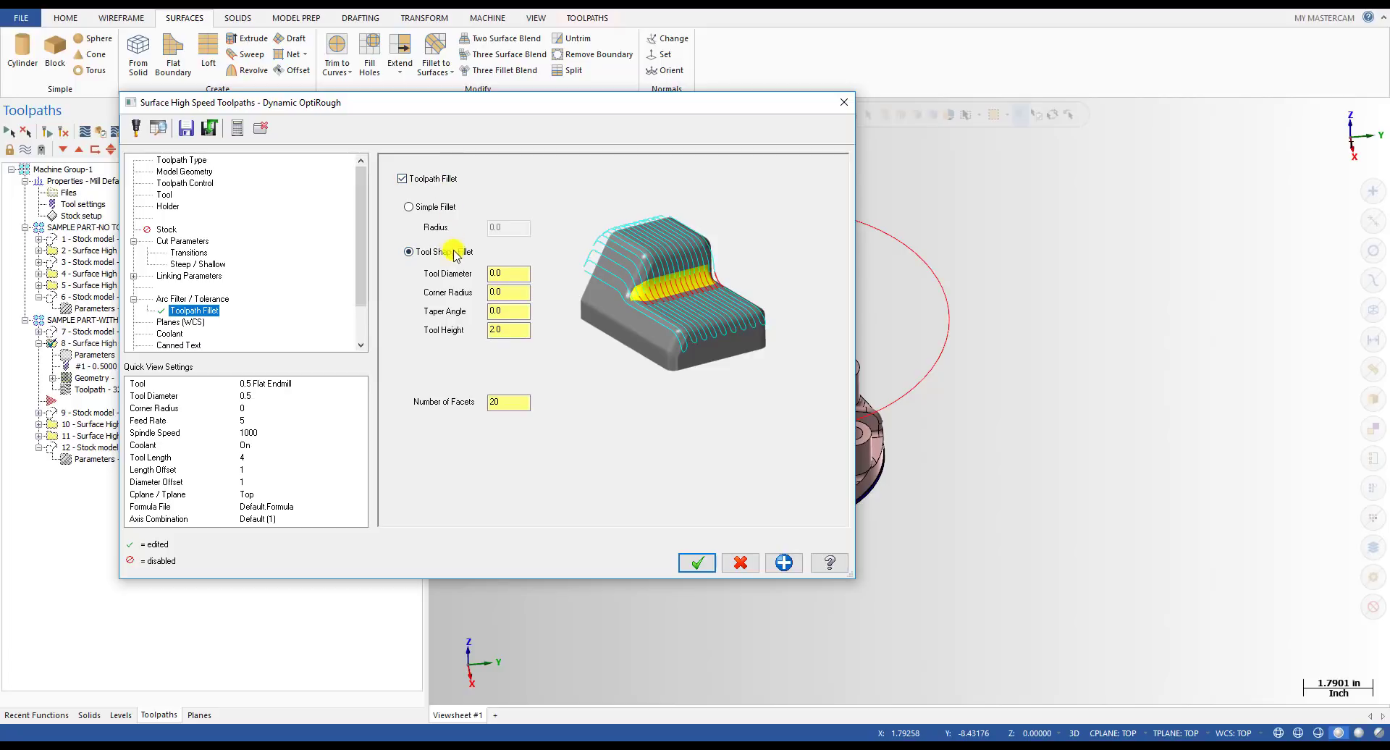
{"action": "key", "text": "Tab"}
{"action": "left_click_drag", "start_coordinate": [455, 108], "coordinate": [595, 121]}
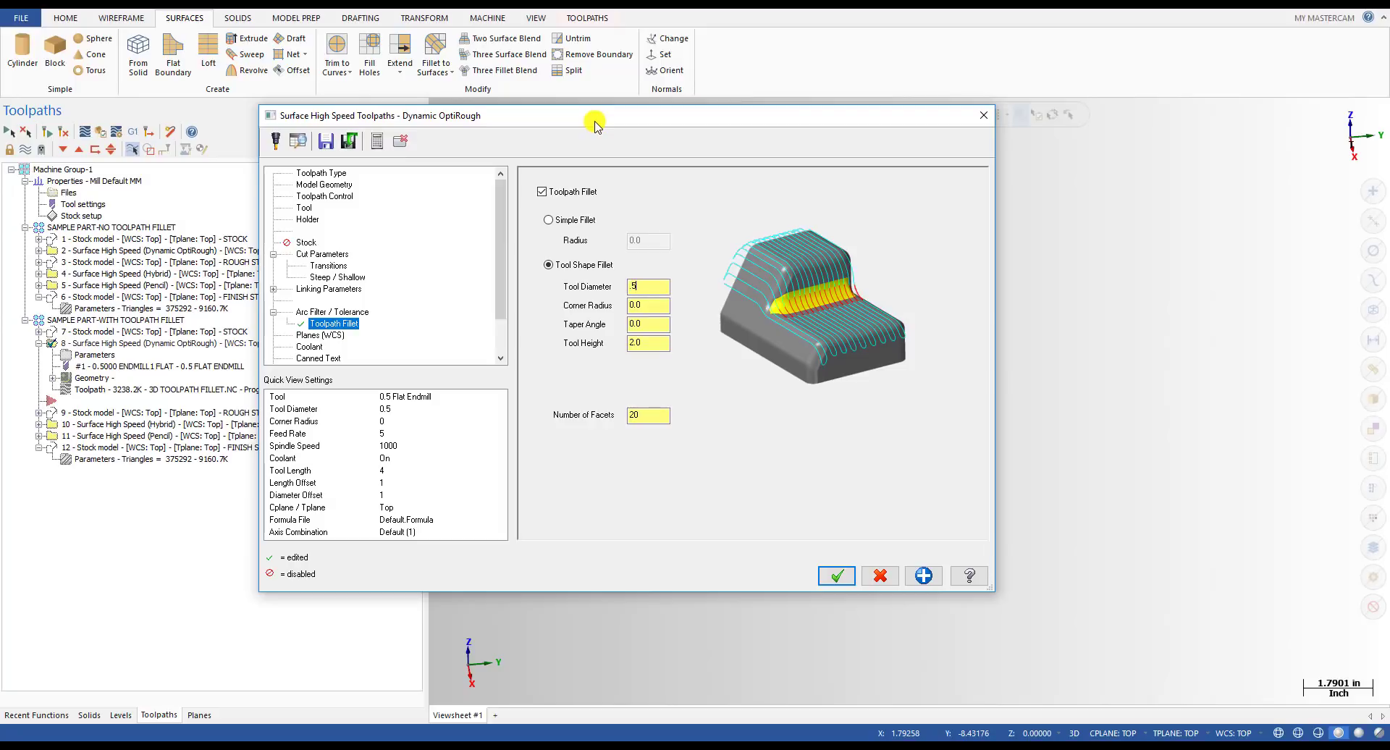
{"action": "left_click", "coordinate": [638, 303]}
{"action": "left_click", "coordinate": [645, 324]}
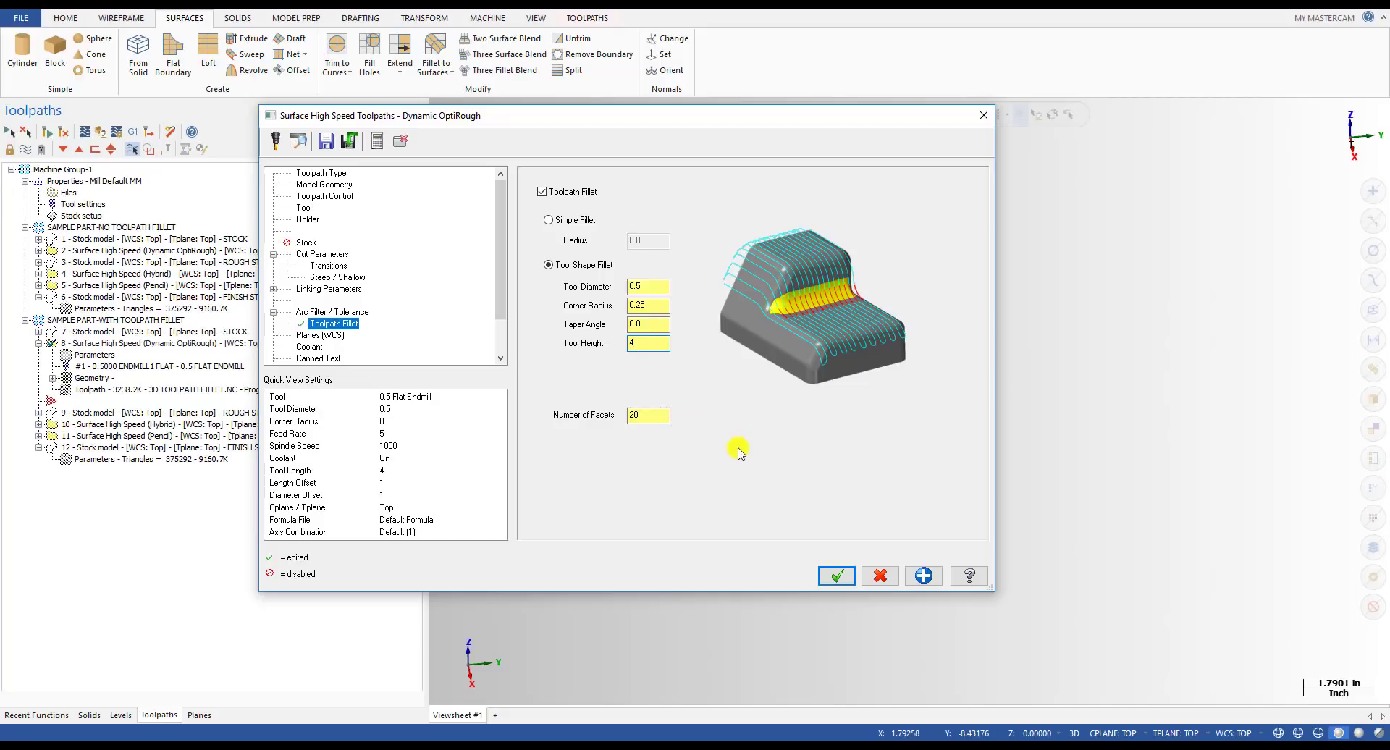
{"action": "left_click", "coordinate": [836, 575]}
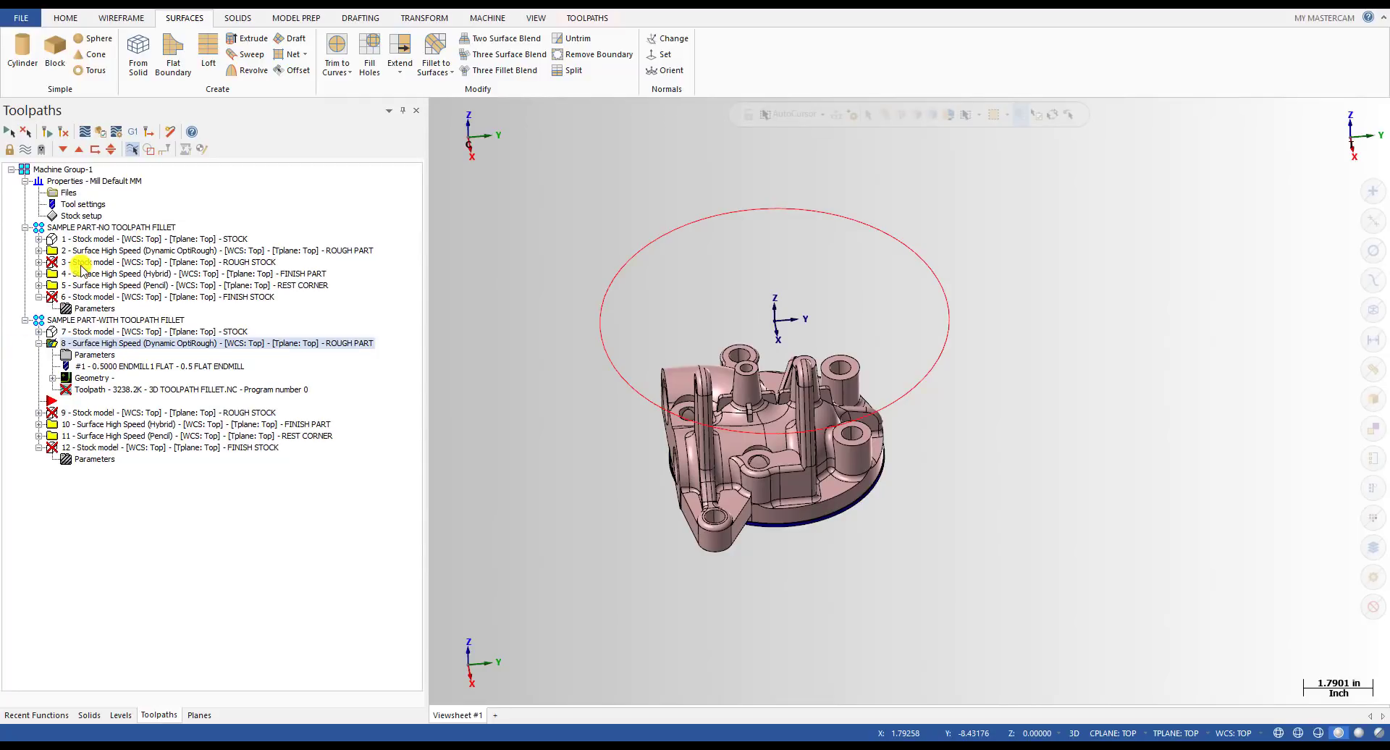
- Regenerate the edited Dynamic OptiRough ROUGH PART operation and show the Multi-Threading manager
{"action": "left_click", "coordinate": [75, 334]}
{"action": "left_click", "coordinate": [76, 343]}
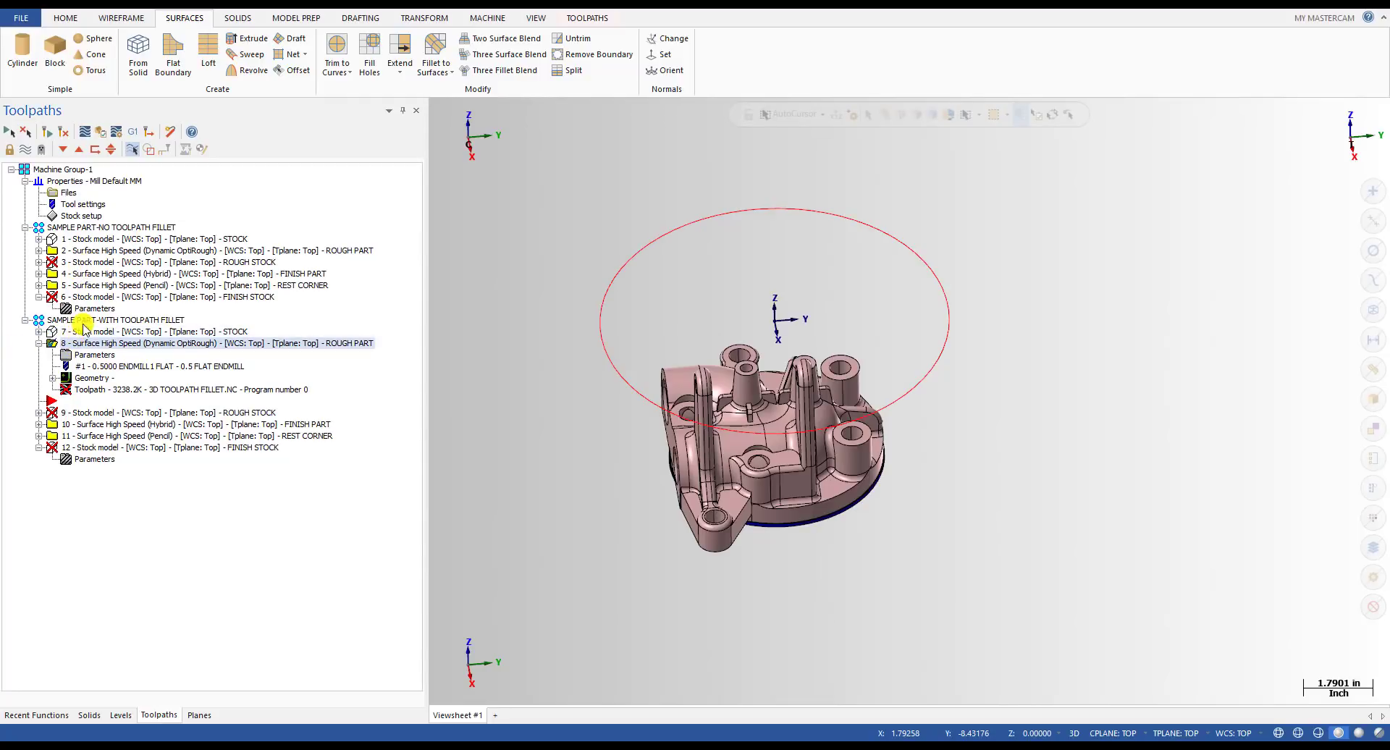
{"action": "left_click", "coordinate": [46, 132]}
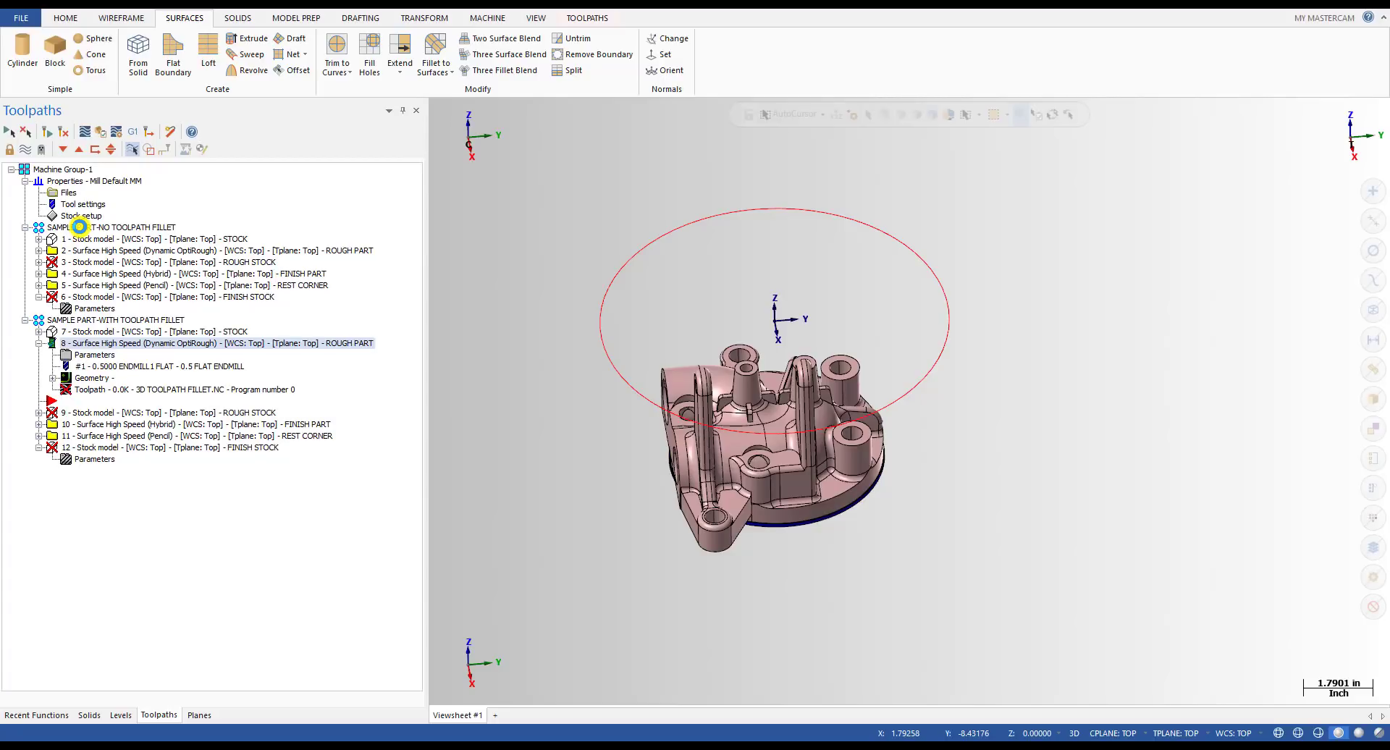
{"action": "left_click", "coordinate": [536, 18]}
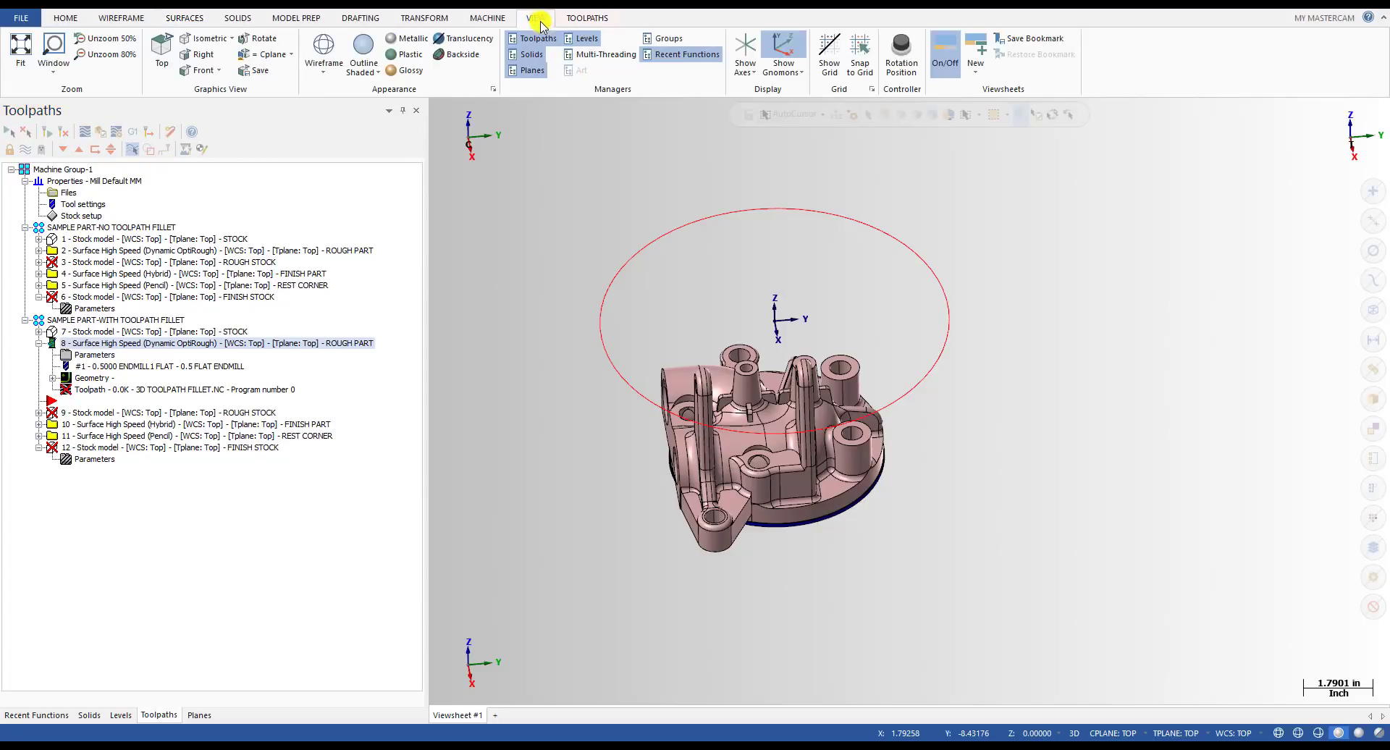
{"action": "left_click", "coordinate": [576, 56]}
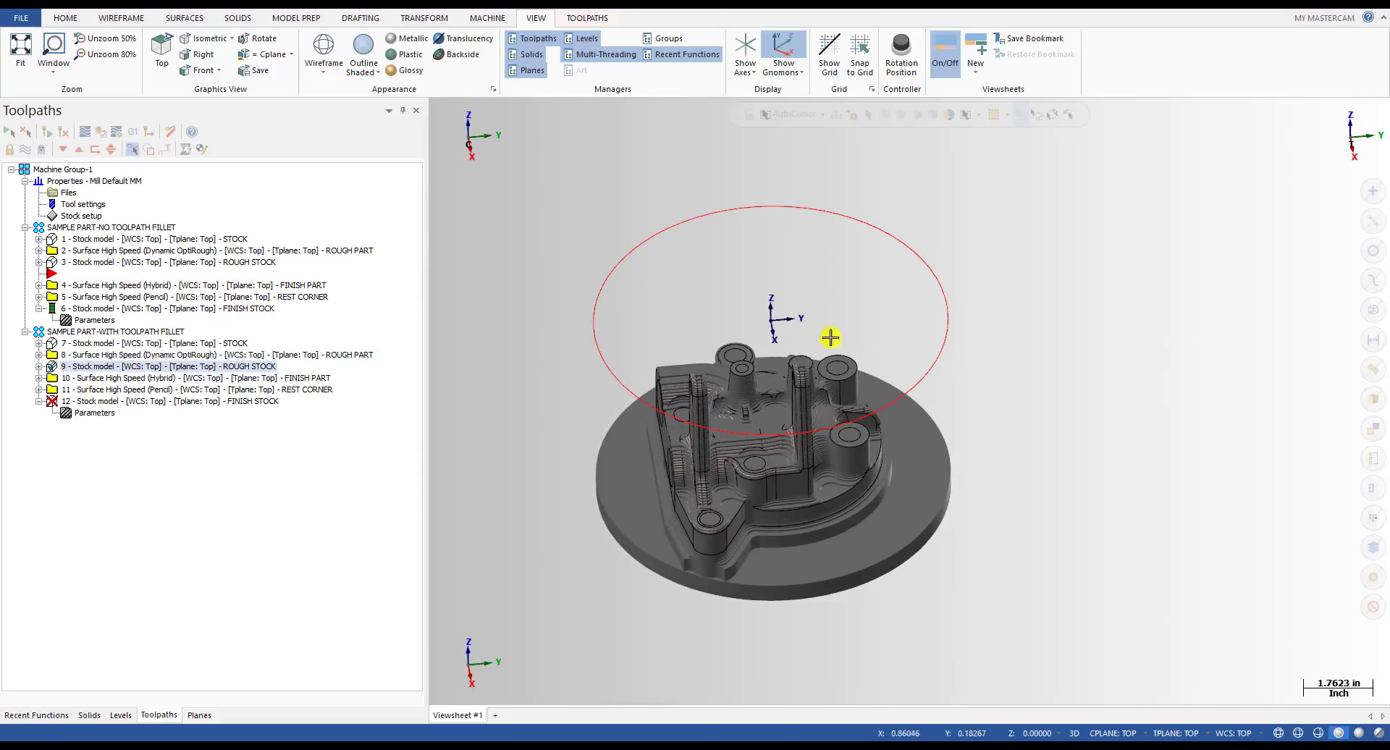
- Check the initial stock and source operations of the second group's FINISH STOCK model, accept its settings and regenerate it
{"action": "scroll", "coordinate": [1036, 320], "scroll_direction": "down", "scroll_amount": 1}
{"action": "left_click", "coordinate": [39, 309]}
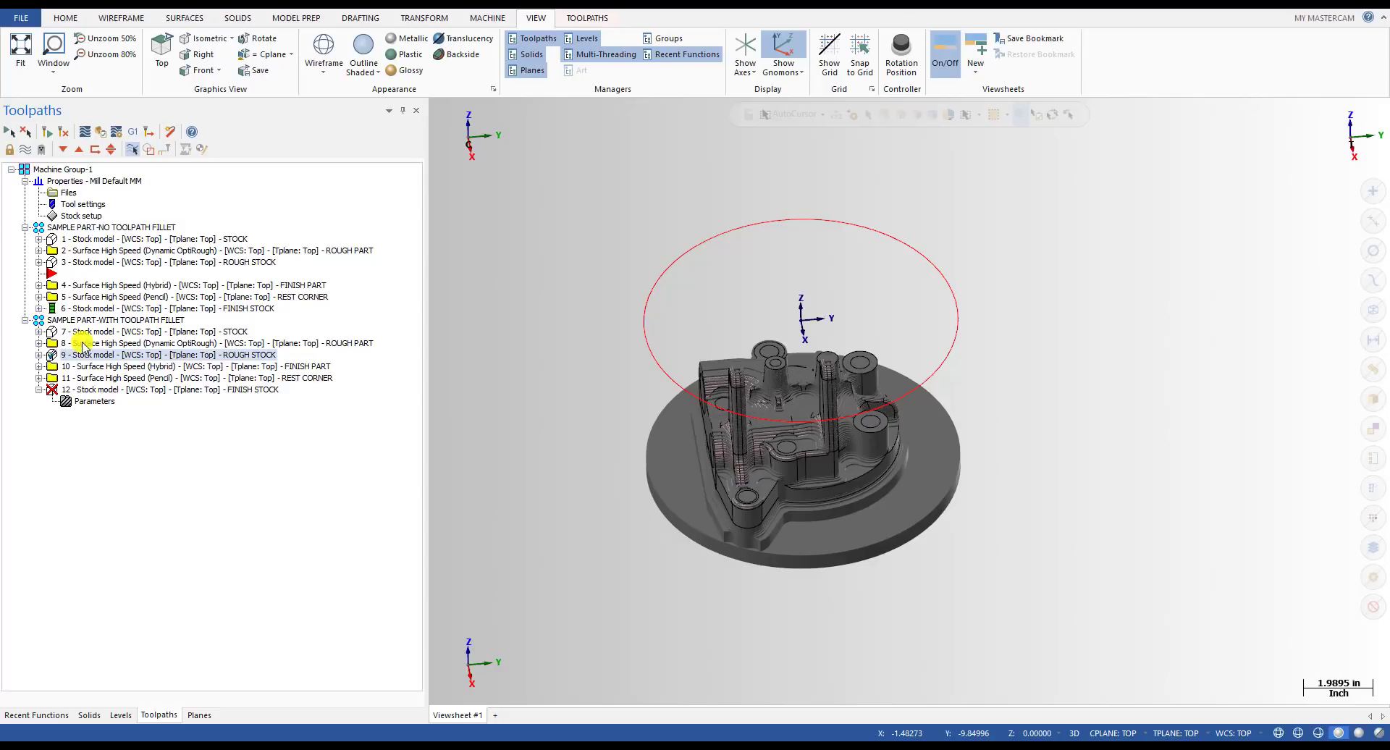
{"action": "left_click", "coordinate": [80, 390]}
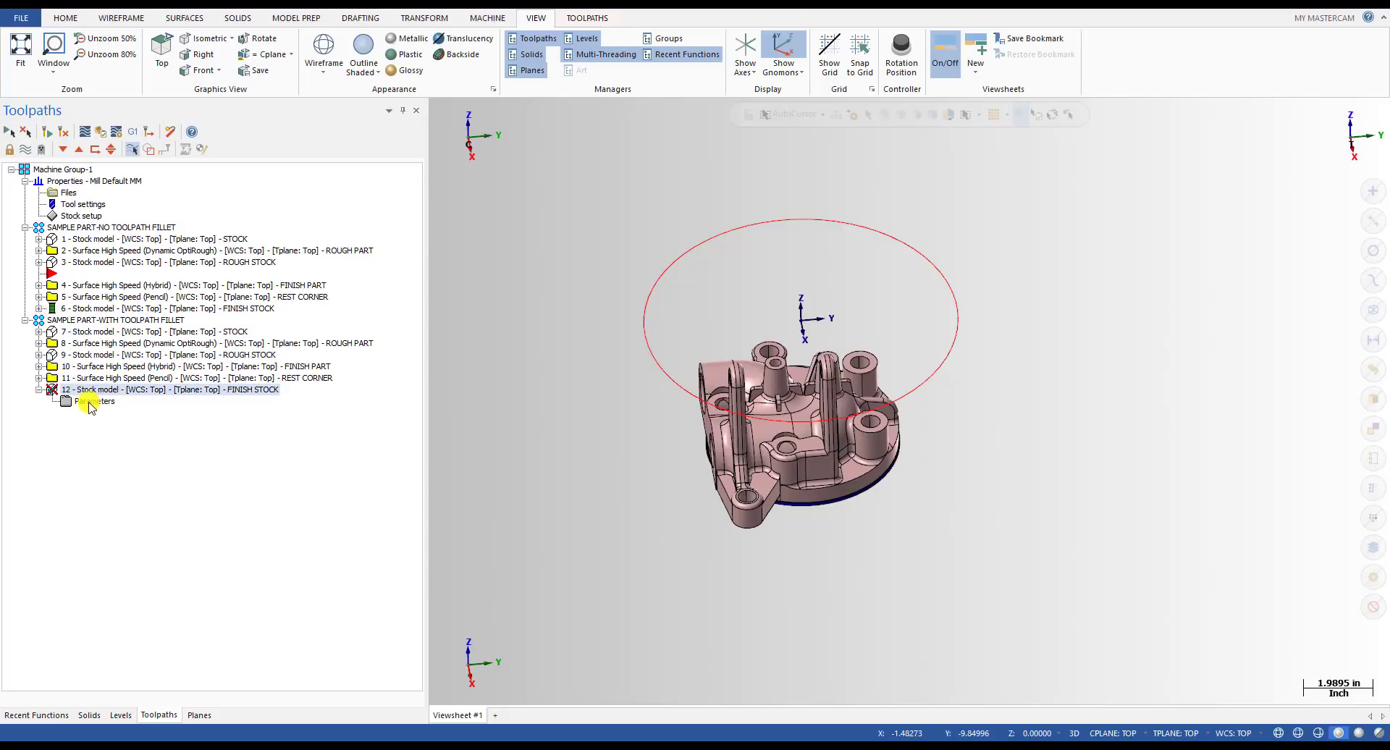
{"action": "left_click", "coordinate": [90, 403]}
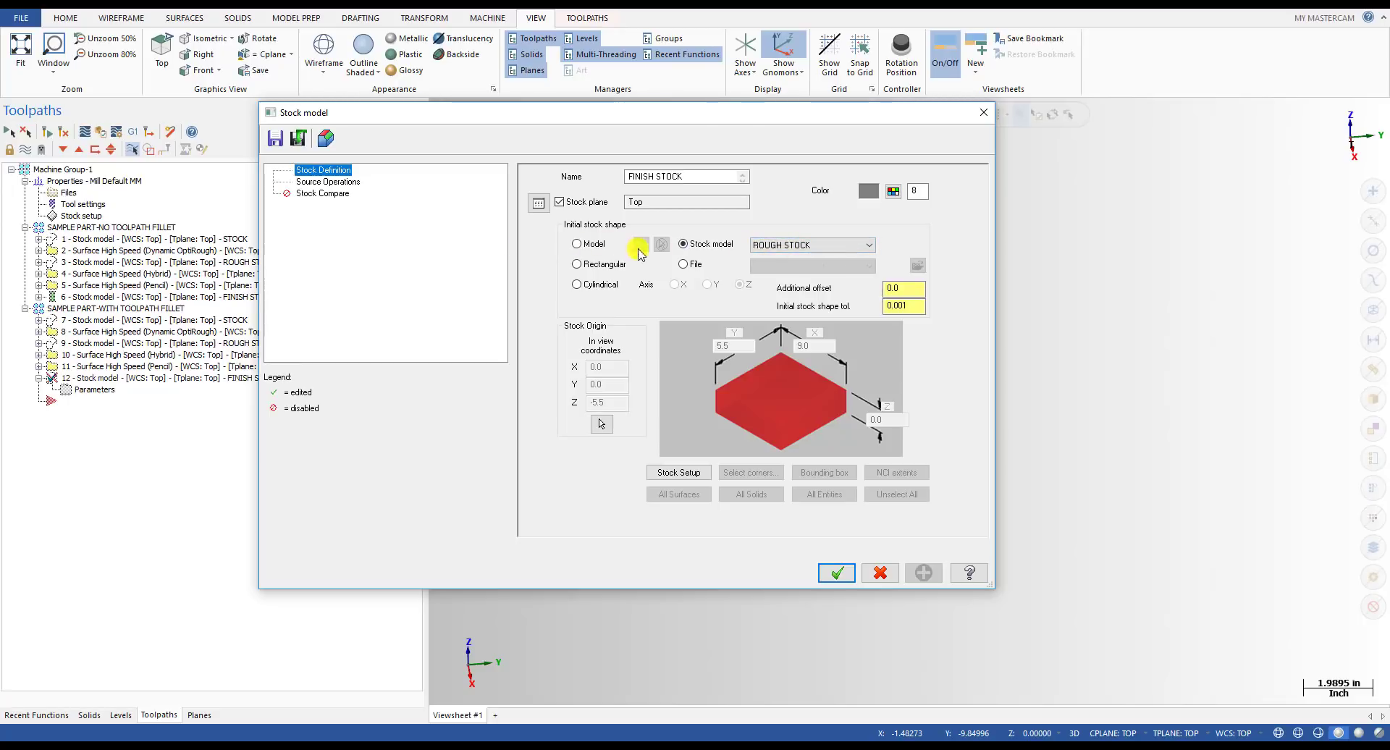
{"action": "left_click", "coordinate": [764, 247]}
{"action": "left_click", "coordinate": [764, 246]}
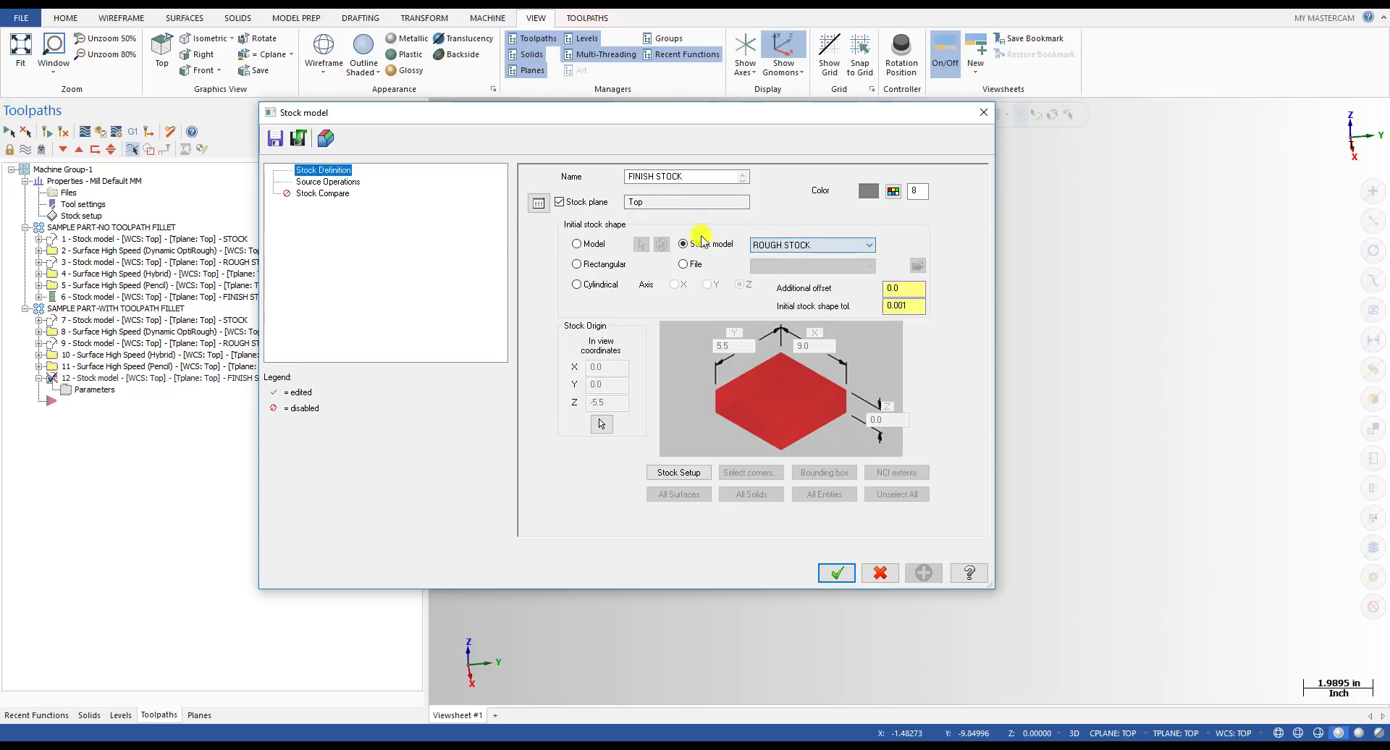
{"action": "left_click", "coordinate": [349, 185]}
{"action": "left_click", "coordinate": [837, 573]}
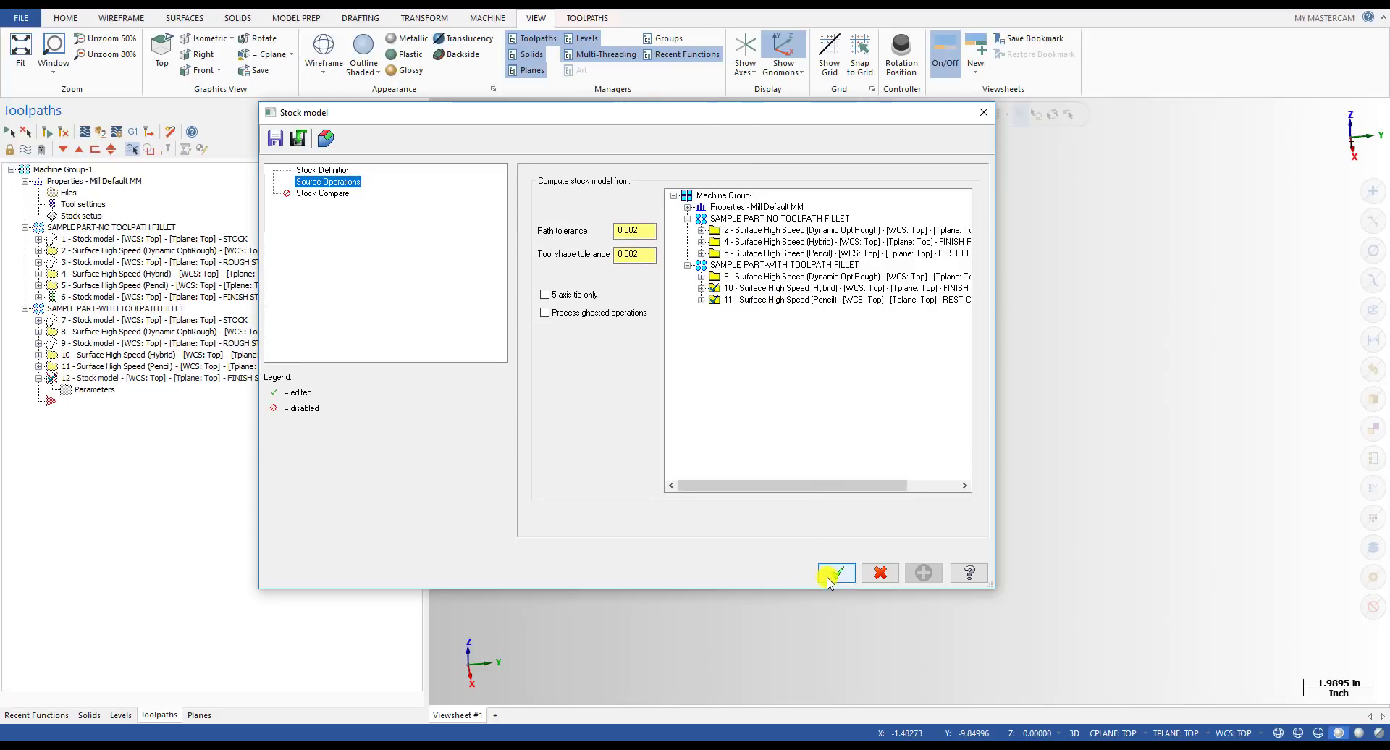
{"action": "left_click", "coordinate": [49, 133]}
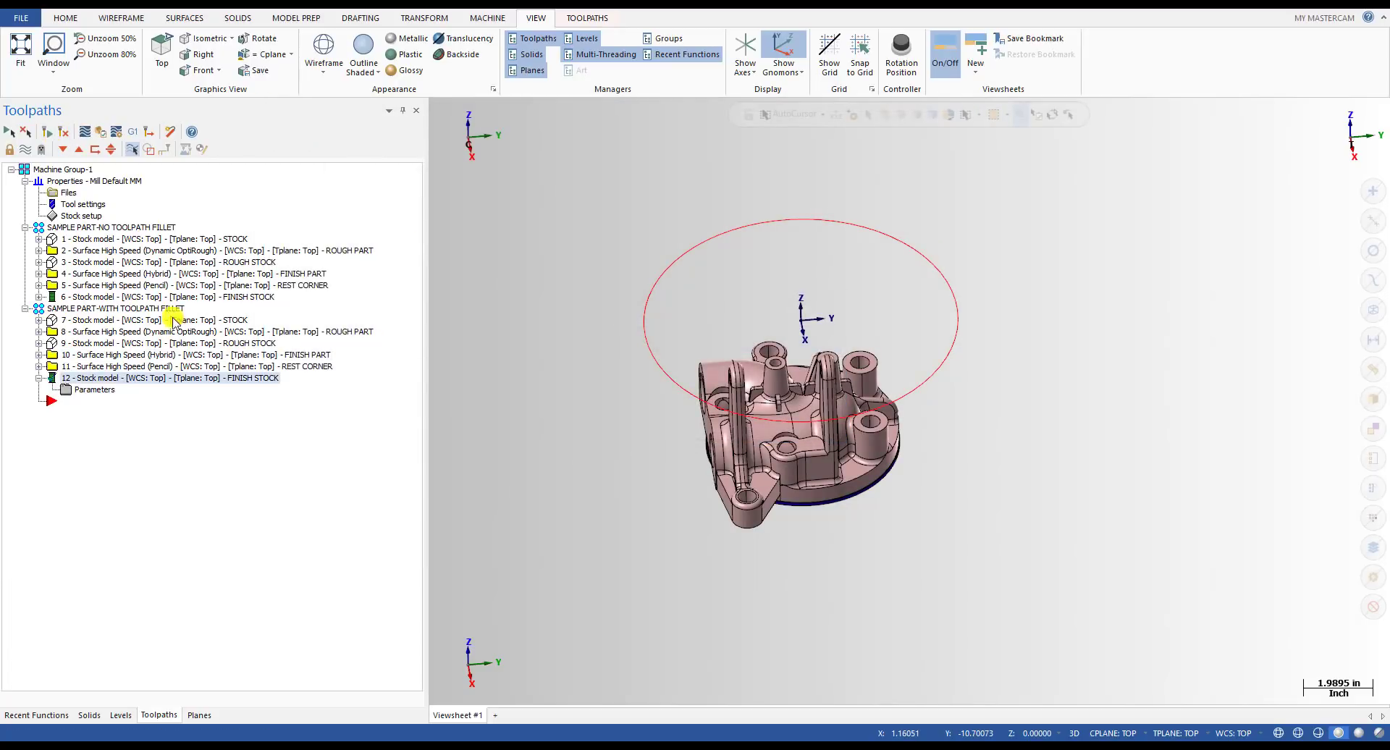
- Rename the first group's Dynamic OptiRough operation comment as ROUGH PART WITHOUT TOOLPATH FILLET
{"action": "left_click", "coordinate": [77, 331]}
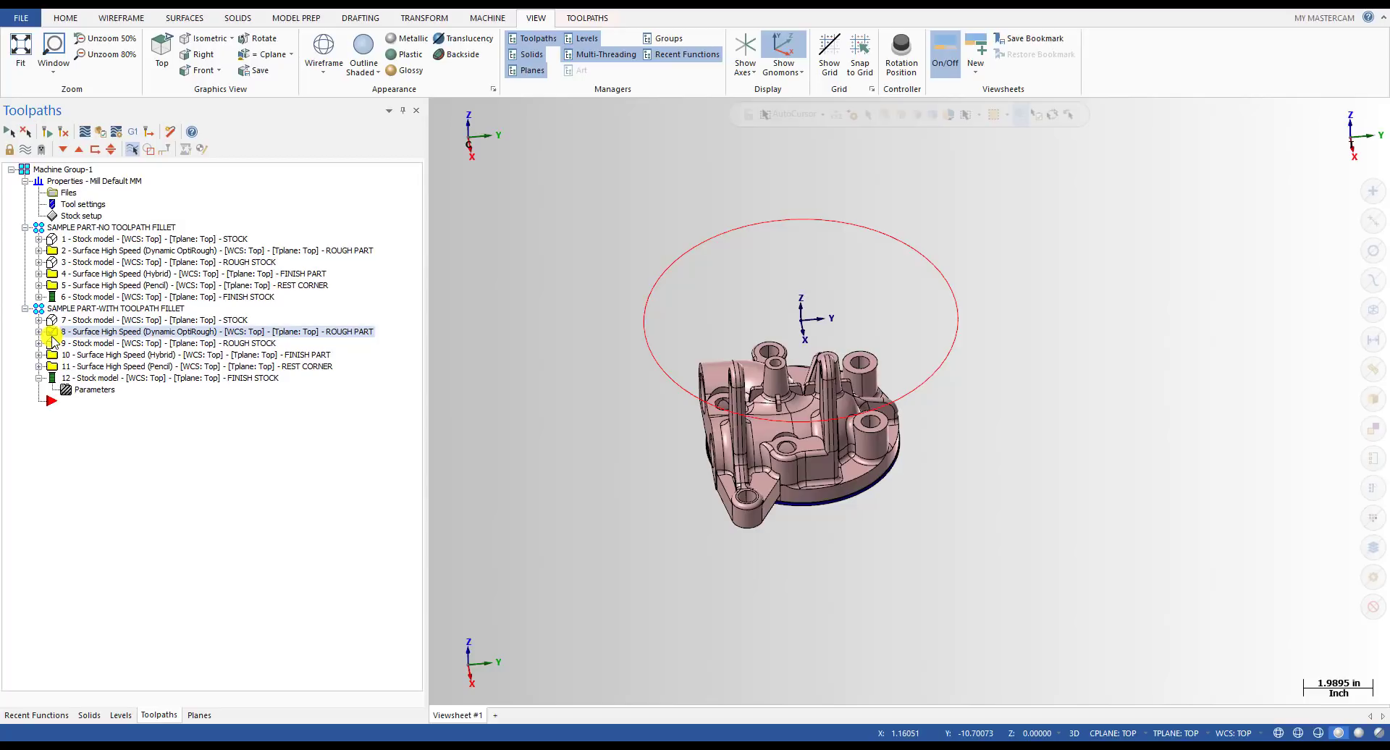
{"action": "left_click", "coordinate": [99, 251]}
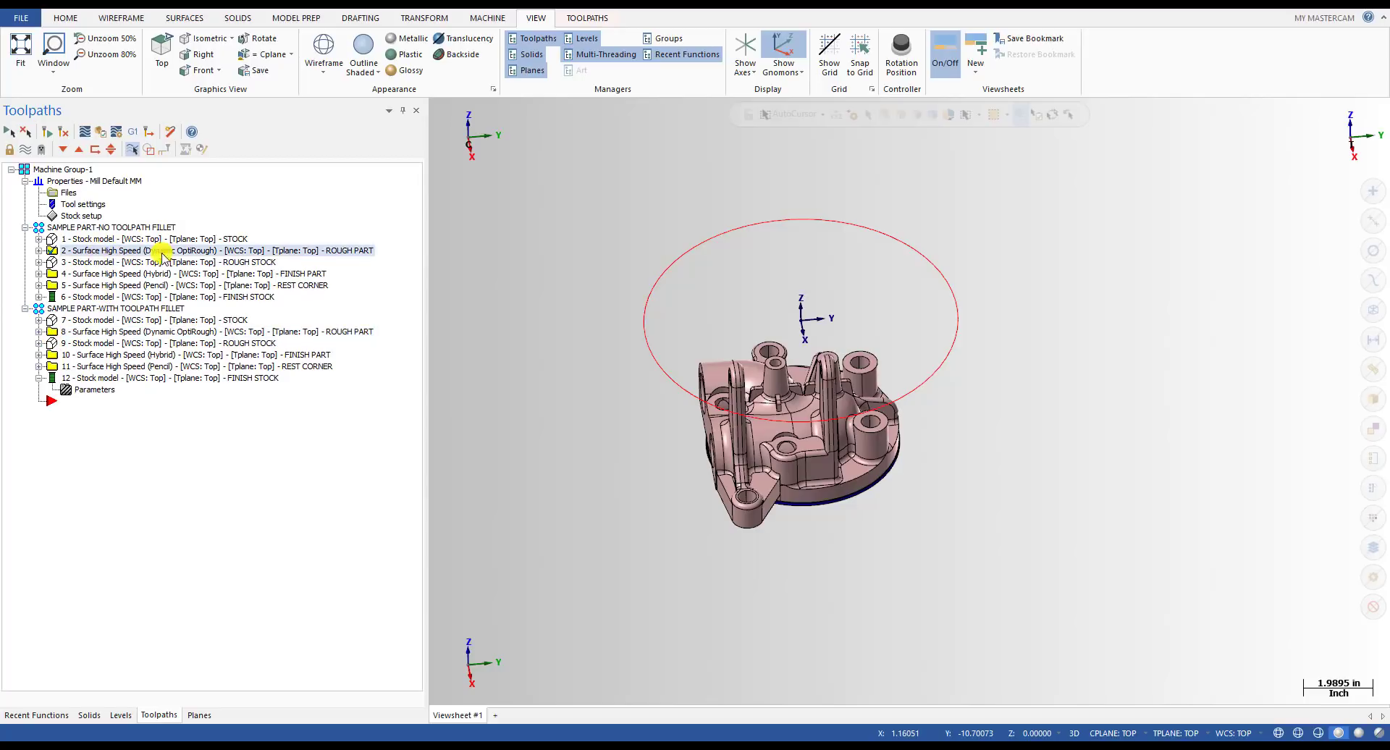
{"action": "left_click", "coordinate": [339, 252]}
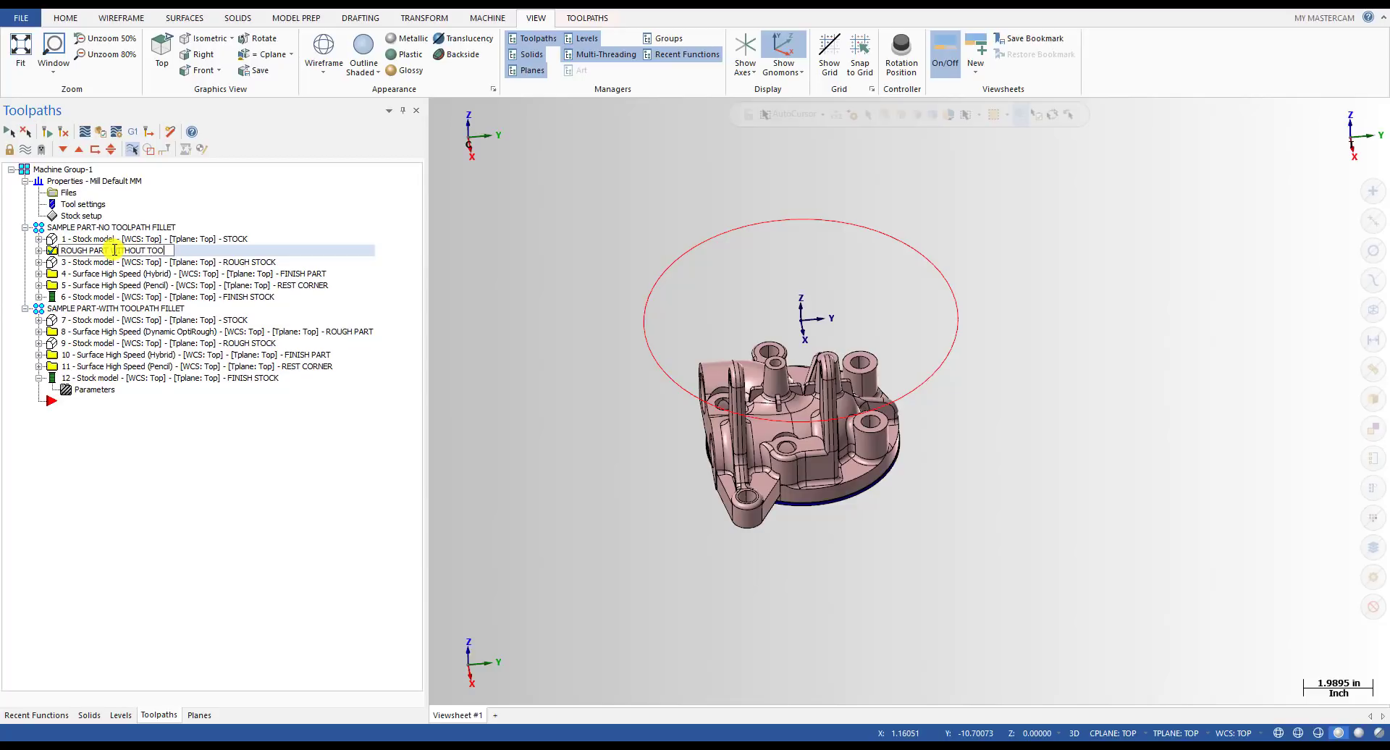
{"action": "type", "text": "TH F"}
{"action": "type", "text": "ILLET"}
{"action": "key", "text": "Return"}
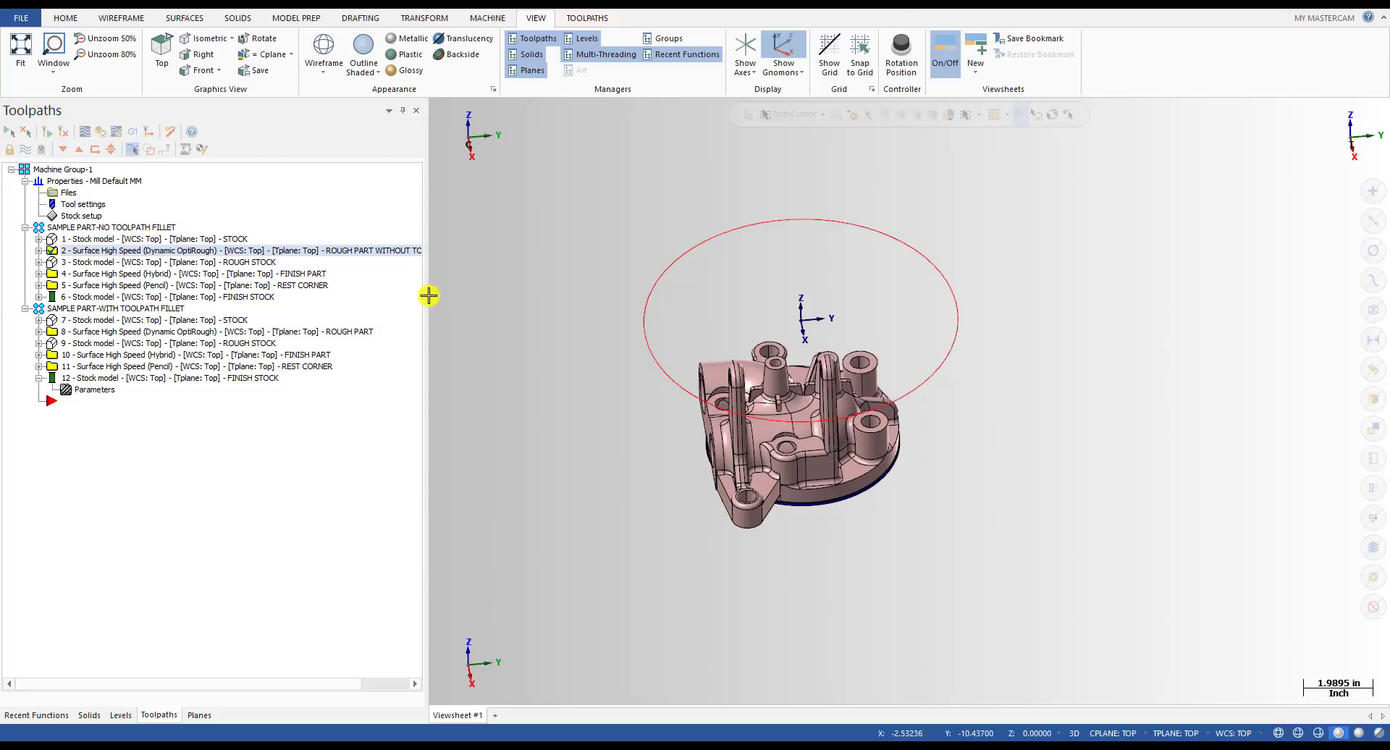
- Widen the toolpath list and rename the second group's Dynamic OptiRough operation comment as ROUGH PART WITH TOOLPATH FILLET
{"action": "left_click_drag", "start_coordinate": [428, 295], "coordinate": [550, 298]}
{"action": "left_click", "coordinate": [371, 332]}
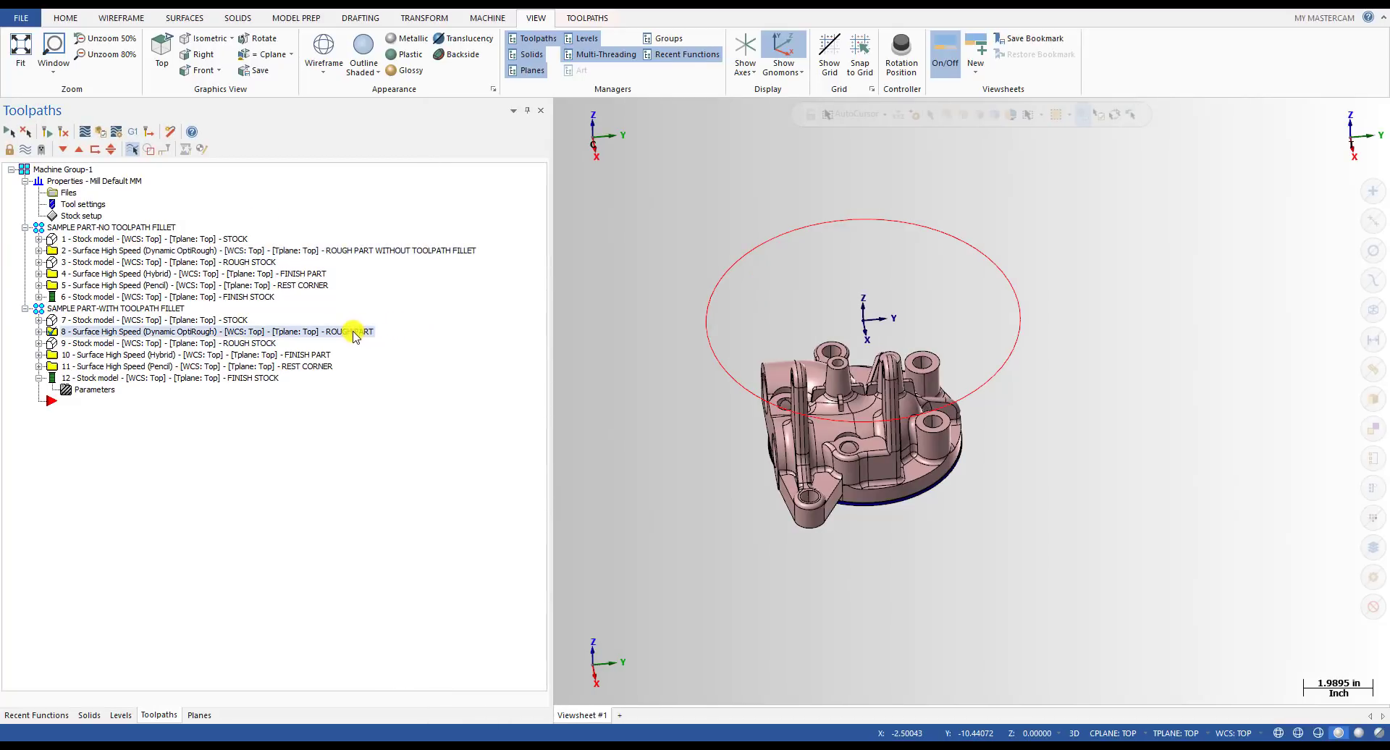
{"action": "left_click", "coordinate": [112, 331]}
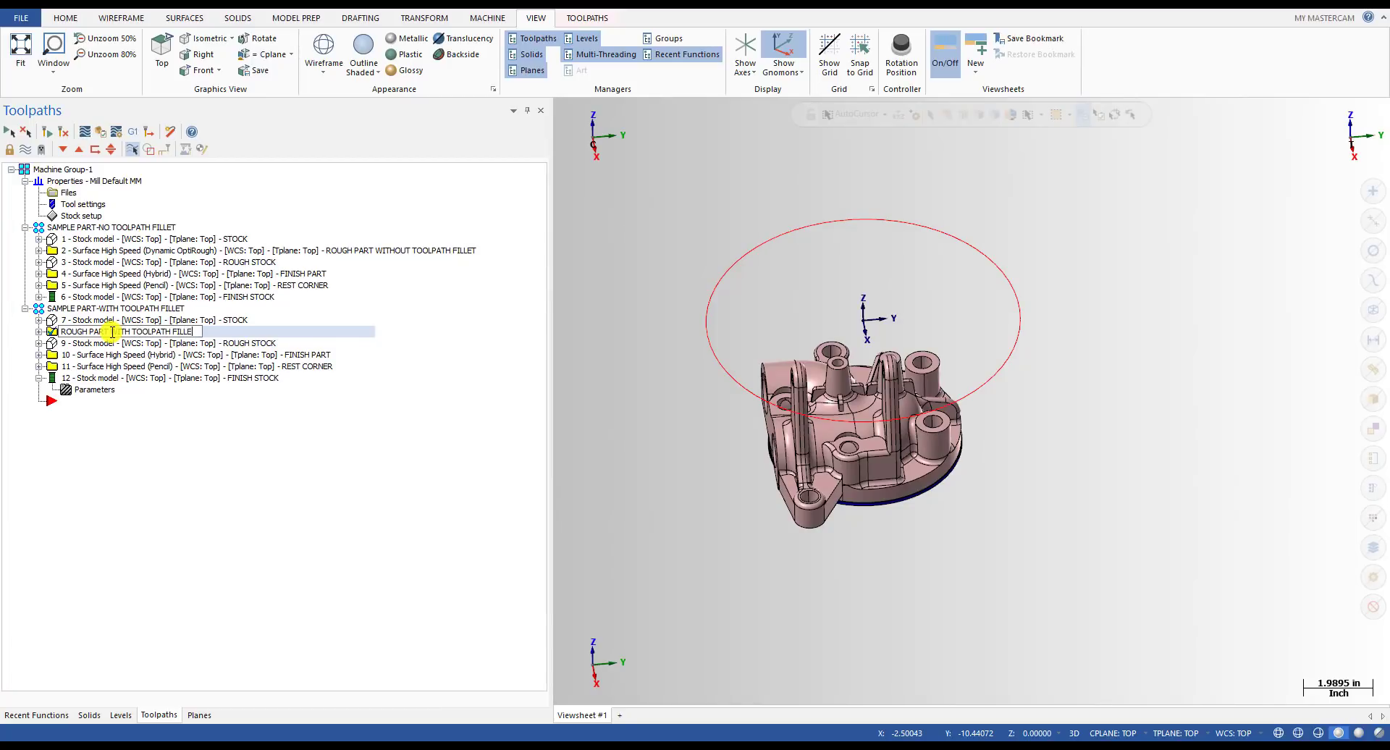
{"action": "type", "text": "T"}
{"action": "key", "text": "Return"}
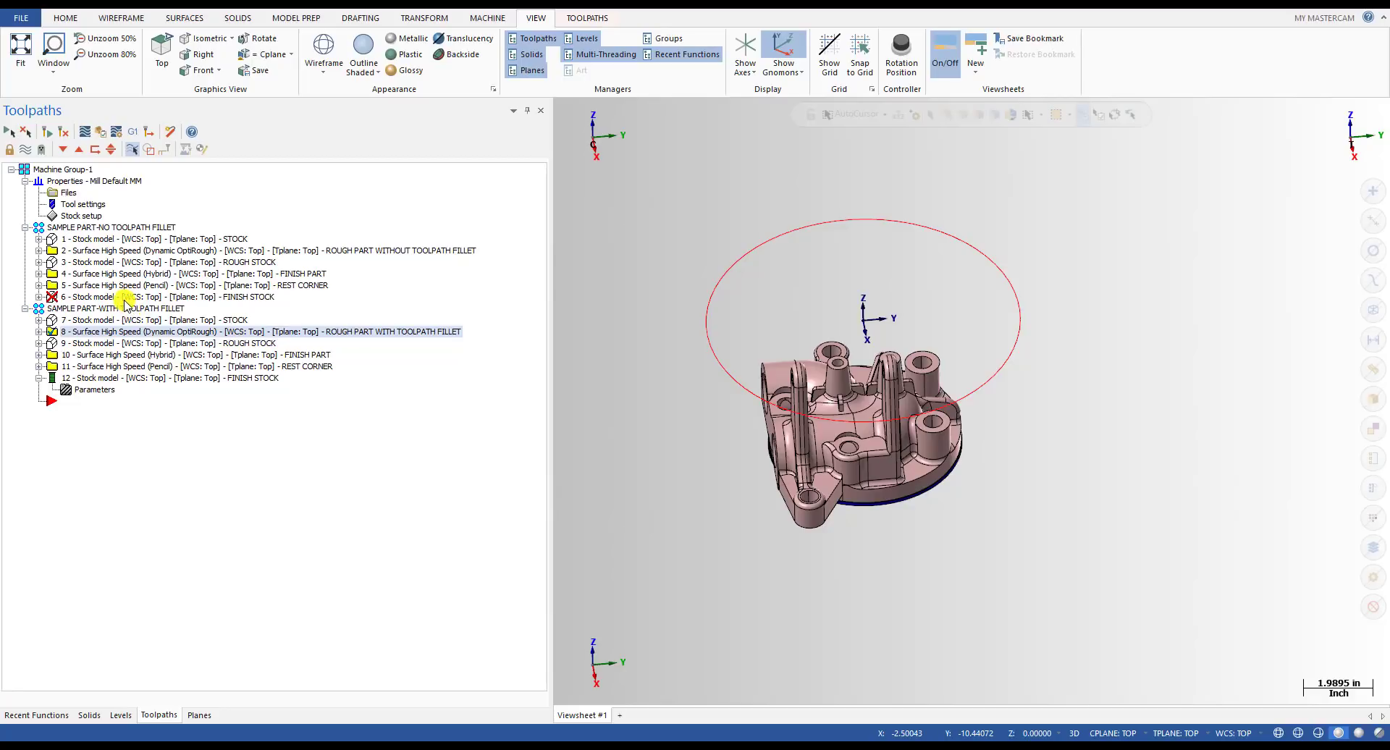
- Display the FINISH STOCK model of the SAMPLE PART-NO TOOLPATH FILLET group and inspect the finished surfaces up close
{"action": "left_click", "coordinate": [125, 297]}
{"action": "scroll", "coordinate": [949, 463], "scroll_direction": "up", "scroll_amount": 1}
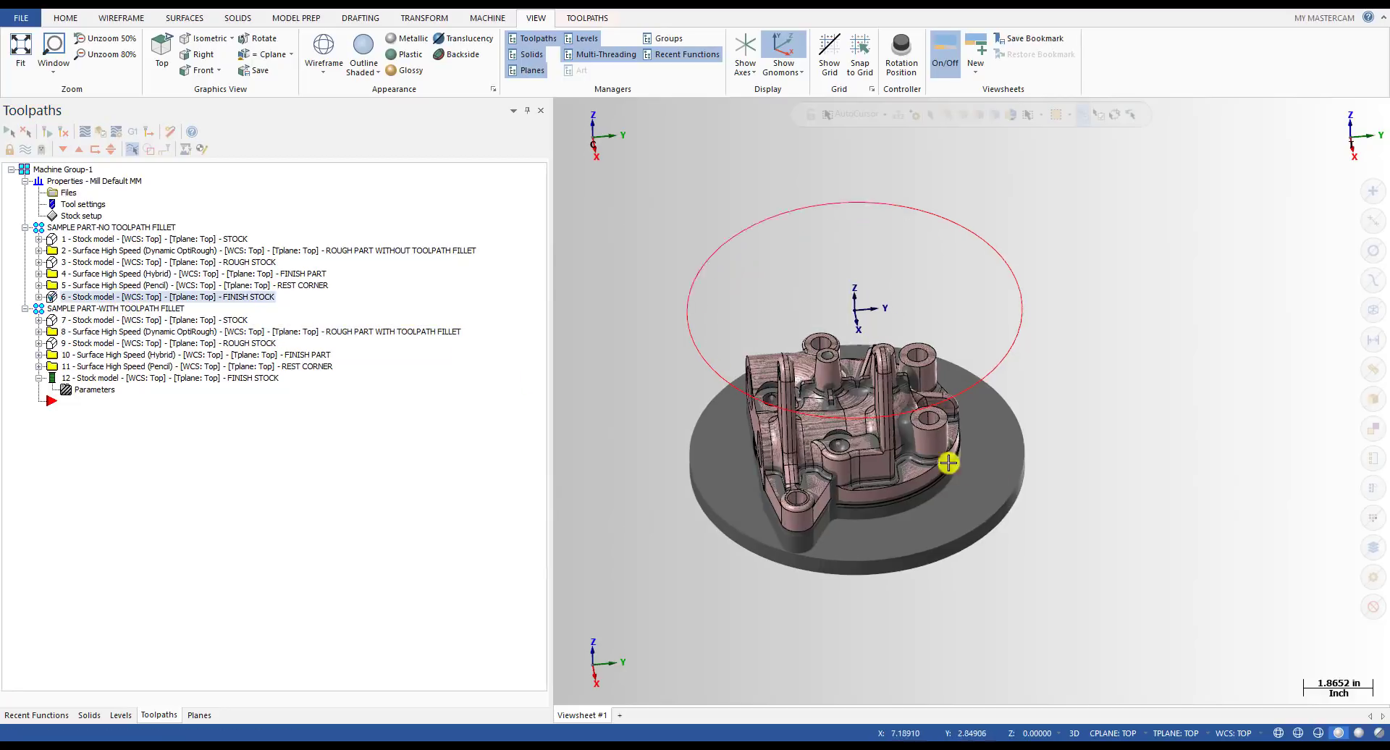
{"action": "scroll", "coordinate": [949, 464], "scroll_direction": "up", "scroll_amount": 10}
{"action": "mouse_move", "coordinate": [886, 460]}
{"action": "middle_mouse_down"}
{"action": "mouse_move", "coordinate": [835, 473]}
{"action": "mouse_move", "coordinate": [853, 493]}
{"action": "mouse_move", "coordinate": [822, 526]}
{"action": "mouse_move", "coordinate": [860, 481]}
{"action": "mouse_move", "coordinate": [901, 476]}
{"action": "middle_mouse_up"}
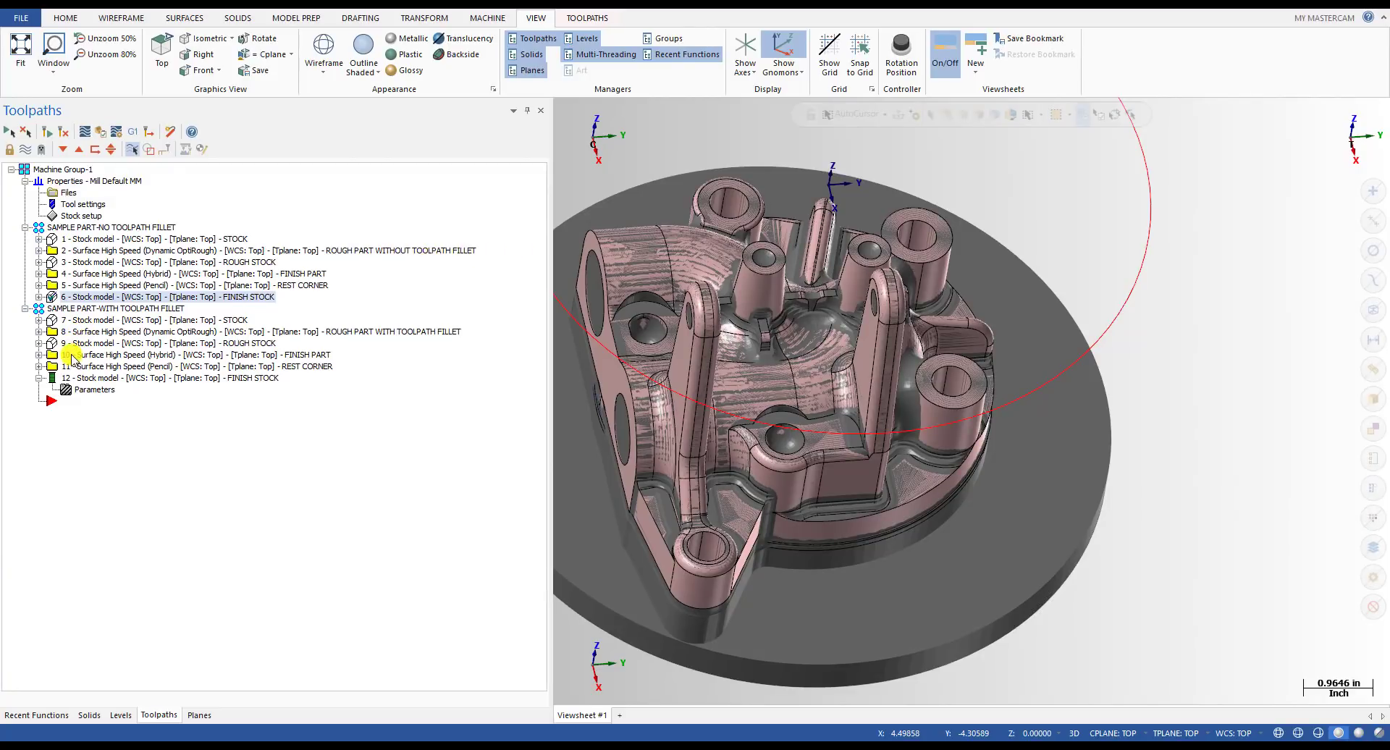
- Display the ROUGH STOCK model of the group without toolpath fillets and examine the corners around the bosses and ribs
{"action": "left_click", "coordinate": [112, 344]}
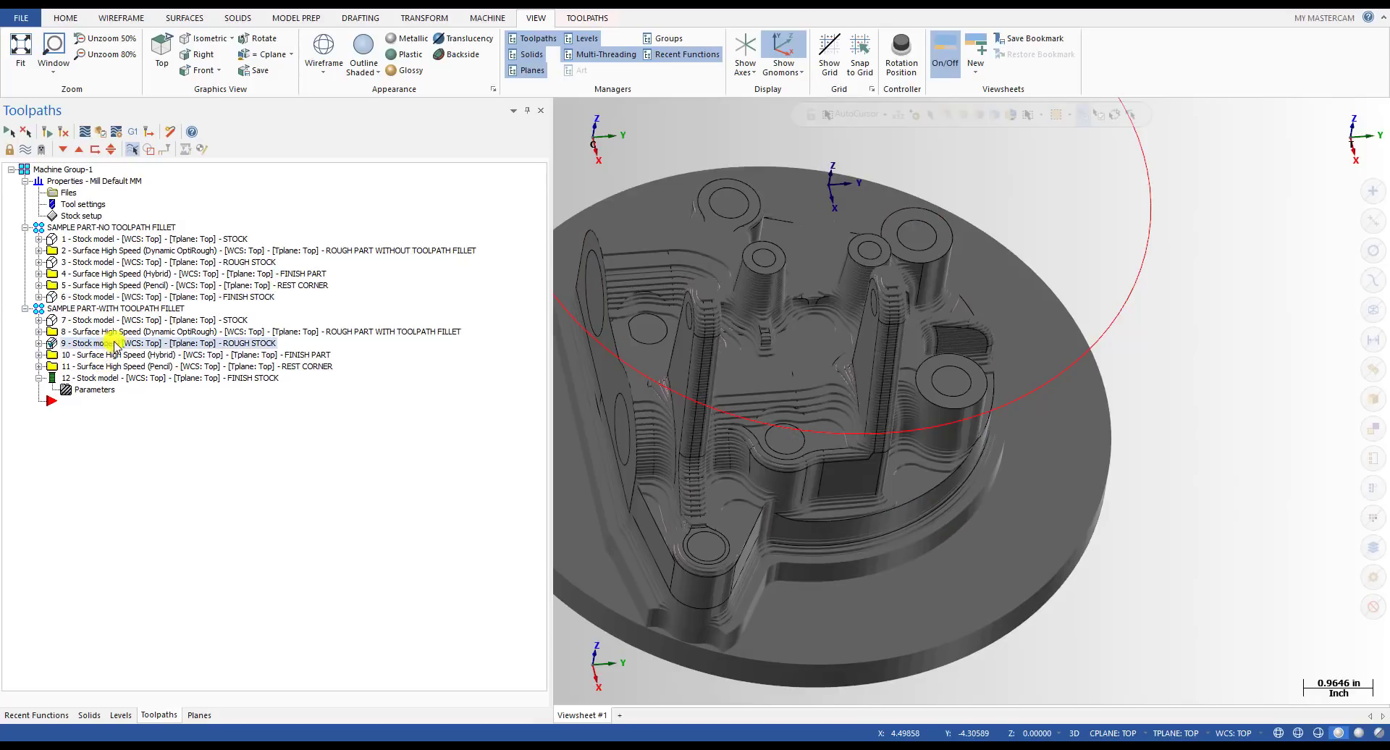
{"action": "left_click", "coordinate": [118, 308]}
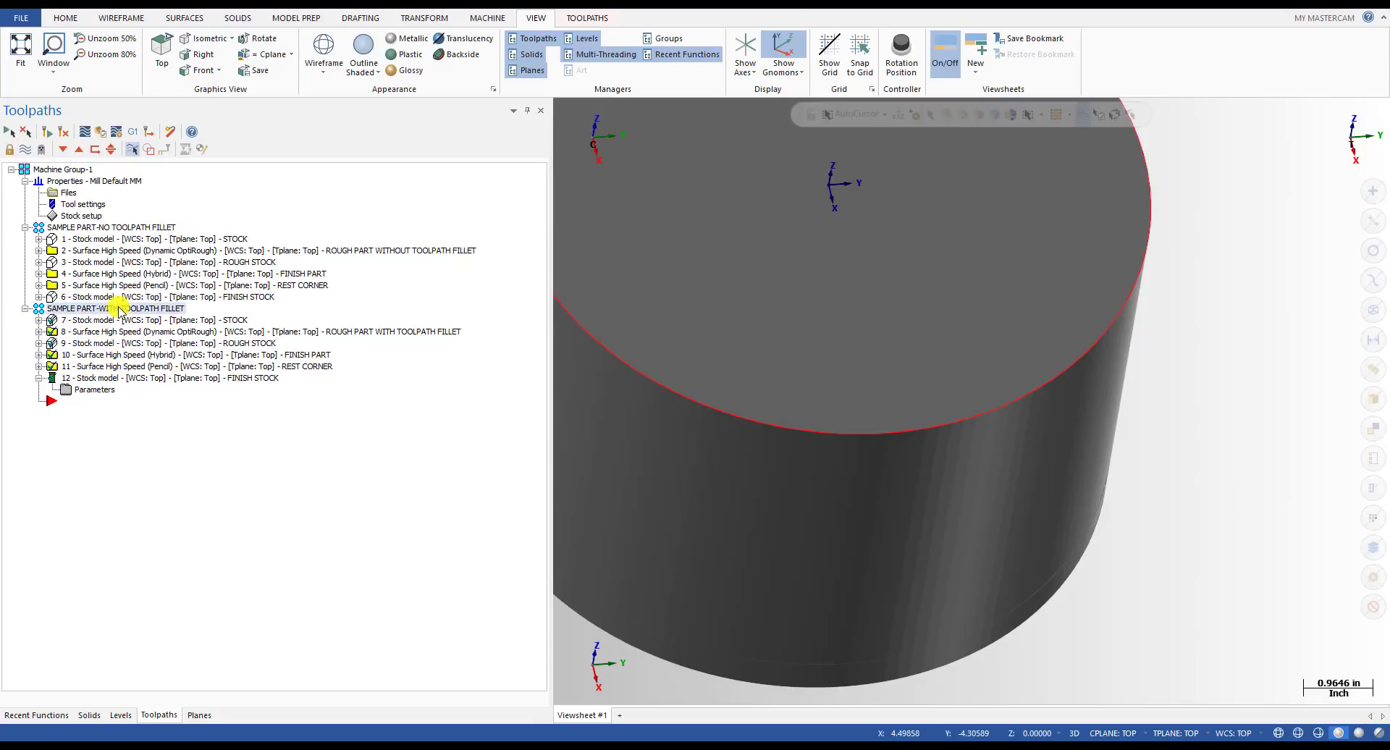
{"action": "left_click", "coordinate": [121, 334]}
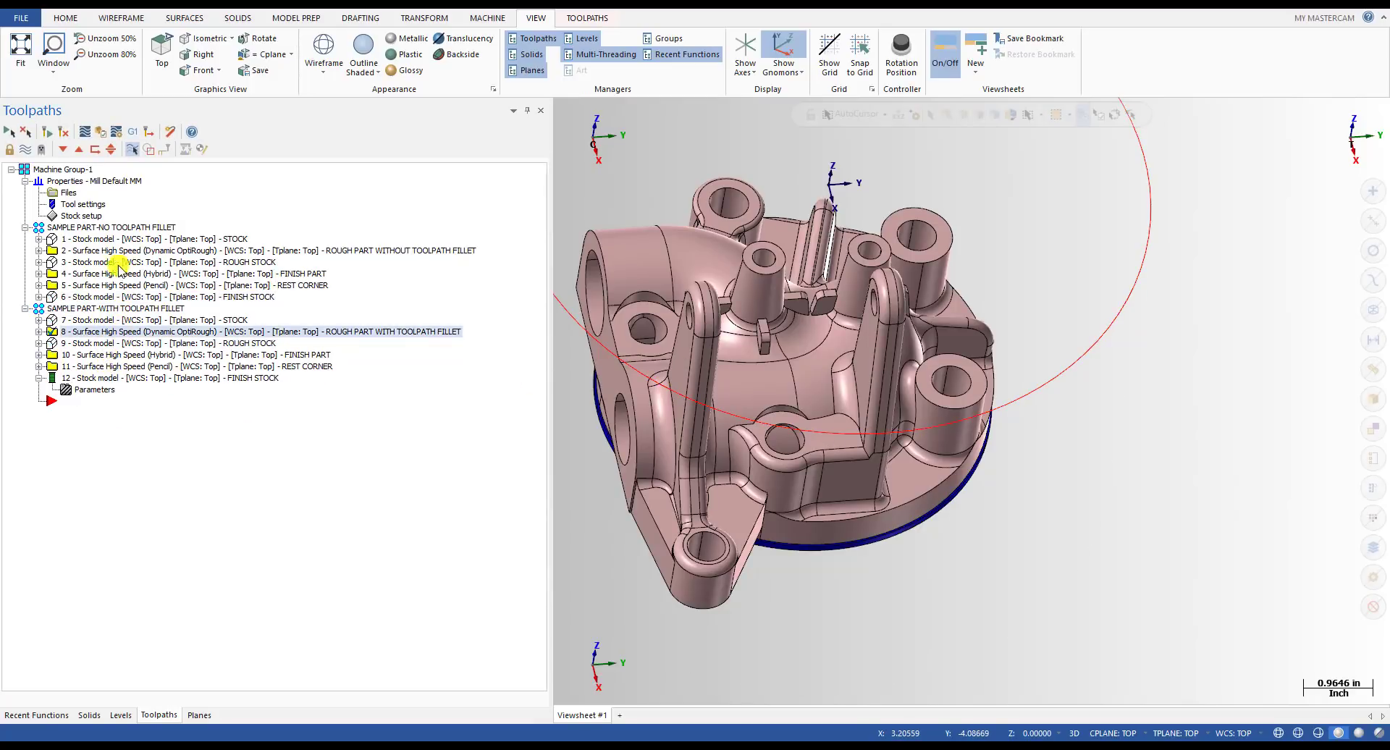
{"action": "left_click", "coordinate": [107, 265]}
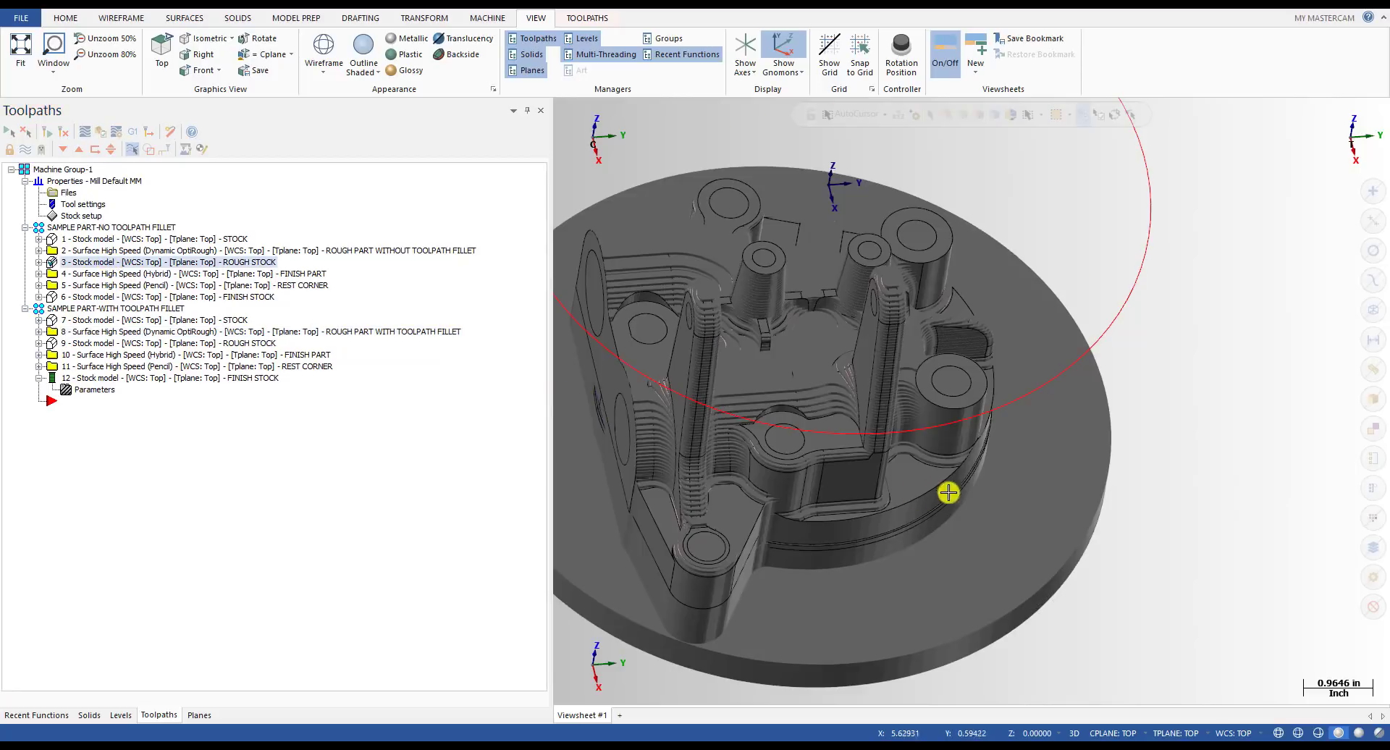
{"action": "scroll", "coordinate": [948, 494], "scroll_direction": "down", "scroll_amount": 3}
{"action": "middle_click_drag", "start_coordinate": [907, 471], "coordinate": [609, 394]}
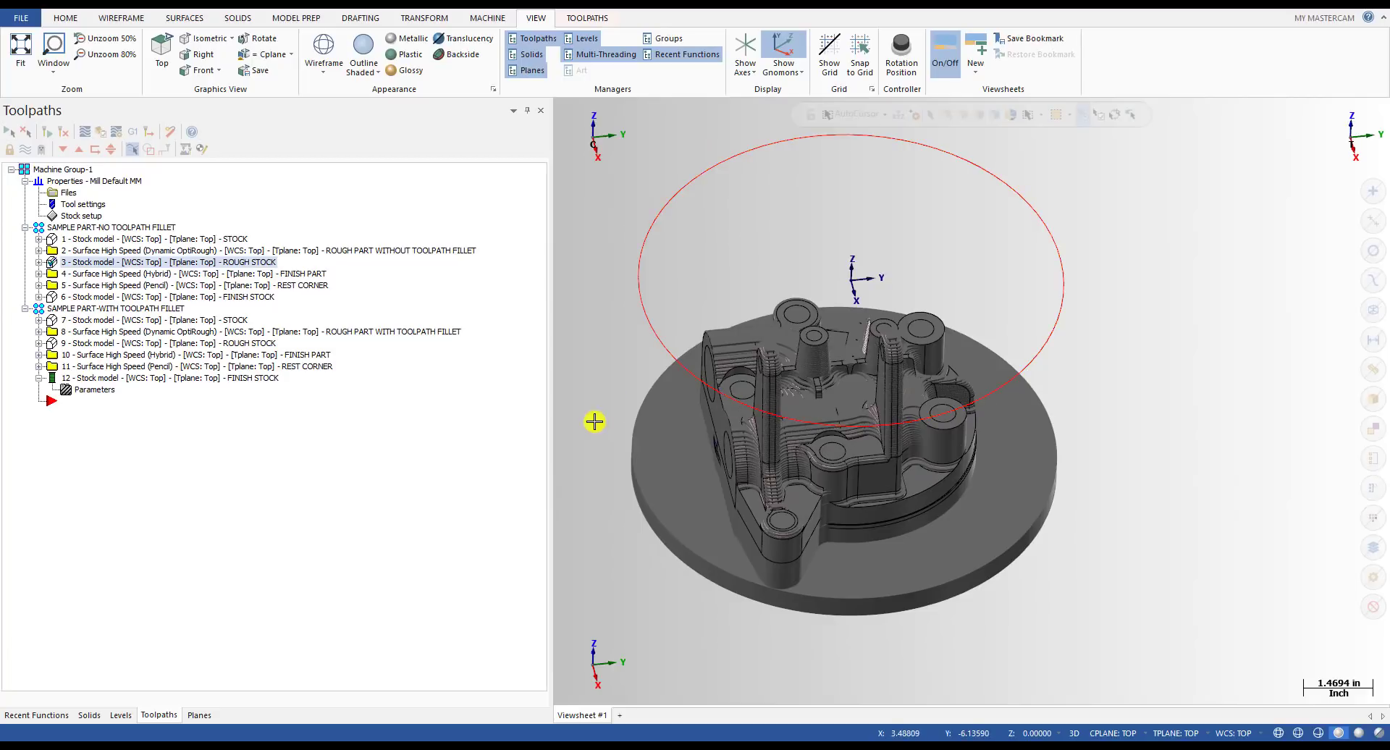
{"action": "scroll", "coordinate": [920, 463], "scroll_direction": "up", "scroll_amount": 3}
{"action": "scroll", "coordinate": [914, 472], "scroll_direction": "up", "scroll_amount": 1}
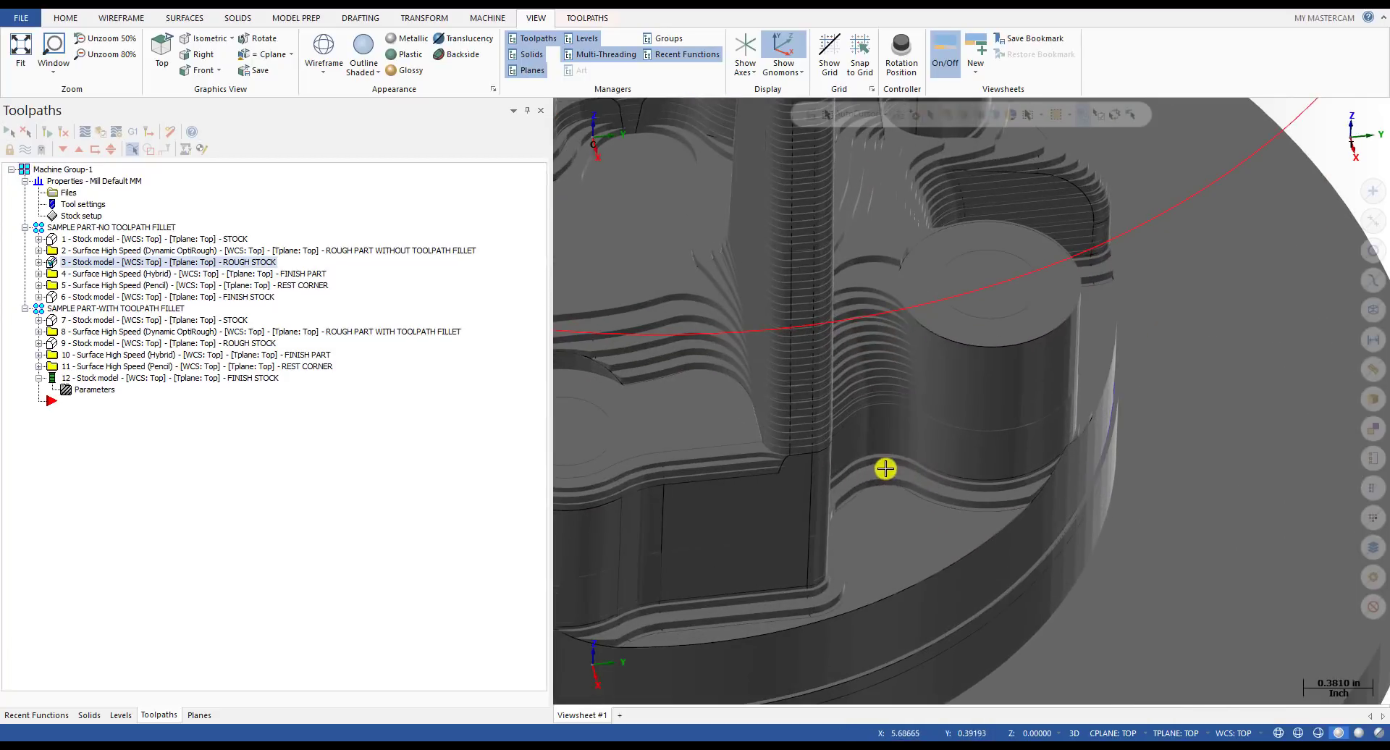
{"action": "scroll", "coordinate": [908, 485], "scroll_direction": "up", "scroll_amount": 1}
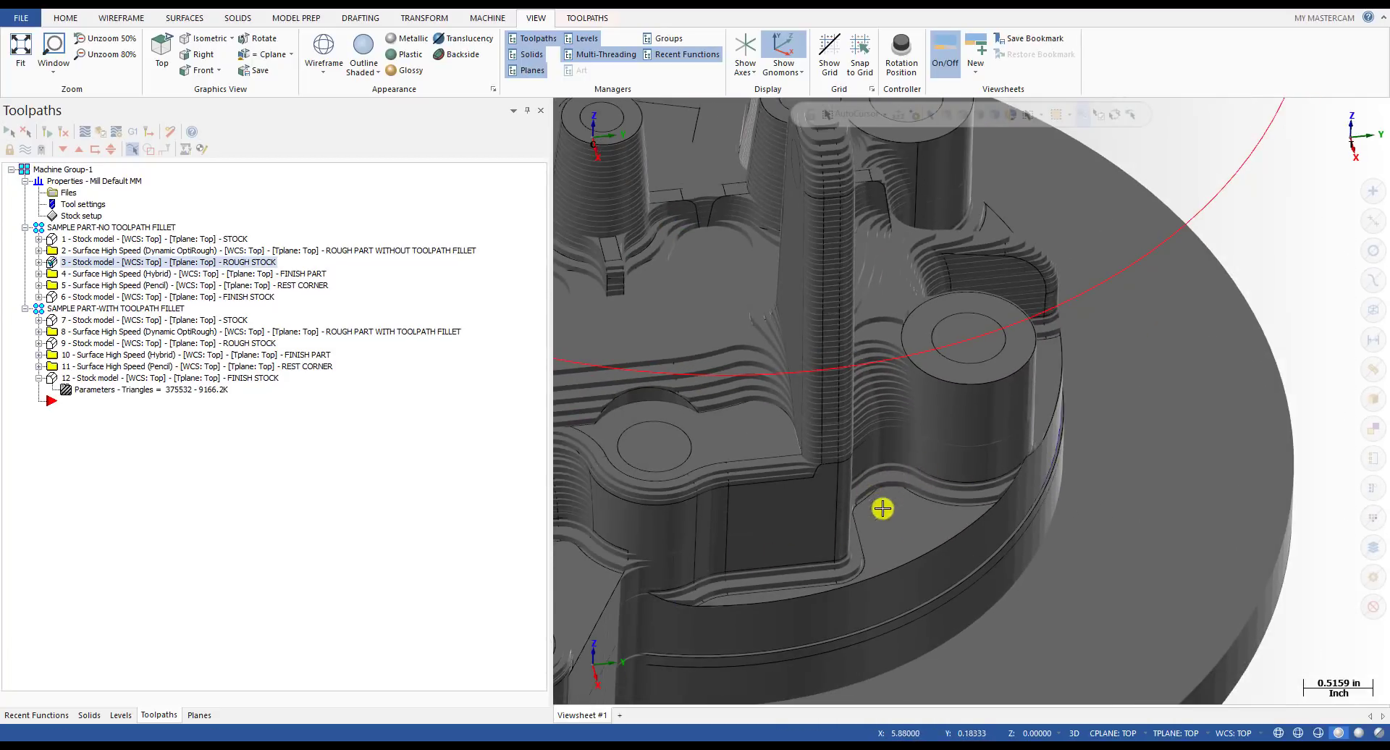
{"action": "scroll", "coordinate": [915, 521], "scroll_direction": "down", "scroll_amount": 2}
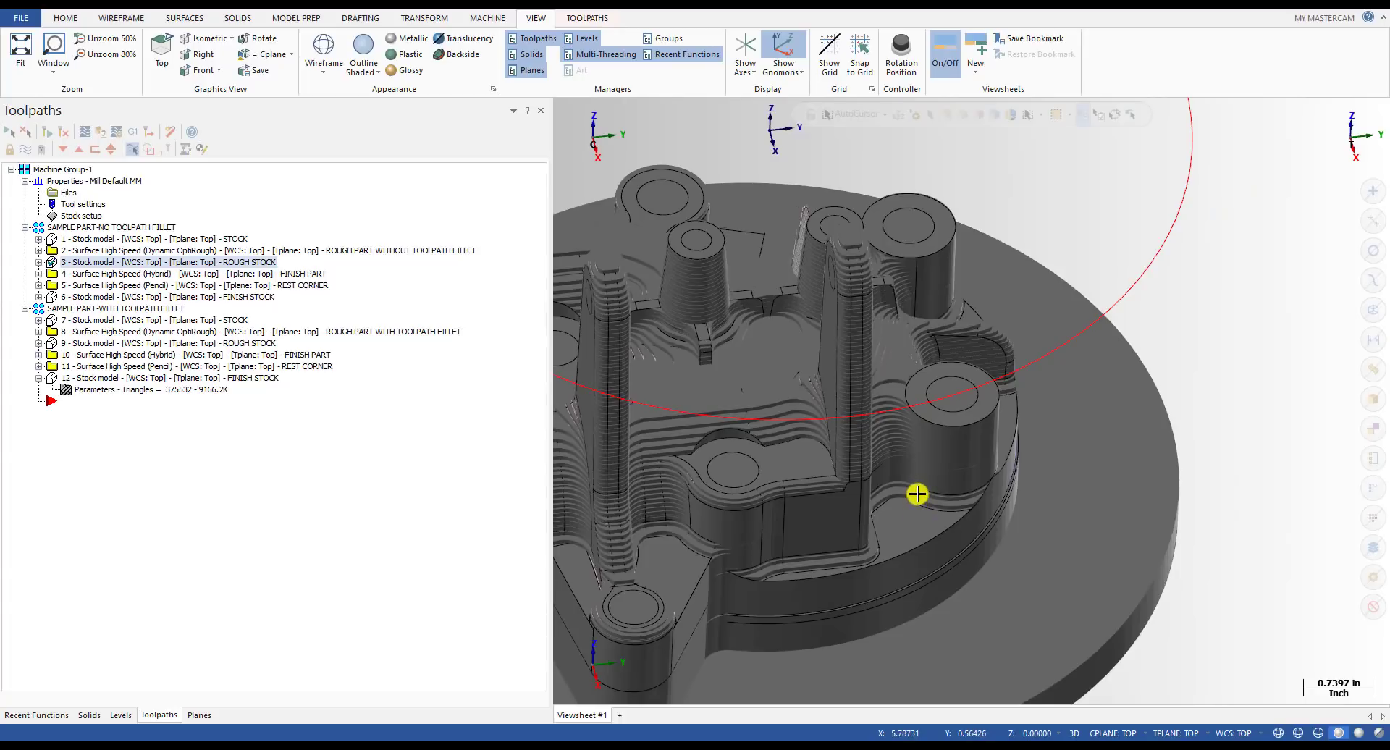
- Display the ROUGH STOCK model of the SAMPLE PART-WITH TOOLPATH FILLET group and examine the same corners for comparison
{"action": "left_click", "coordinate": [92, 343]}
{"action": "scroll", "coordinate": [980, 413], "scroll_direction": "down", "scroll_amount": 3}
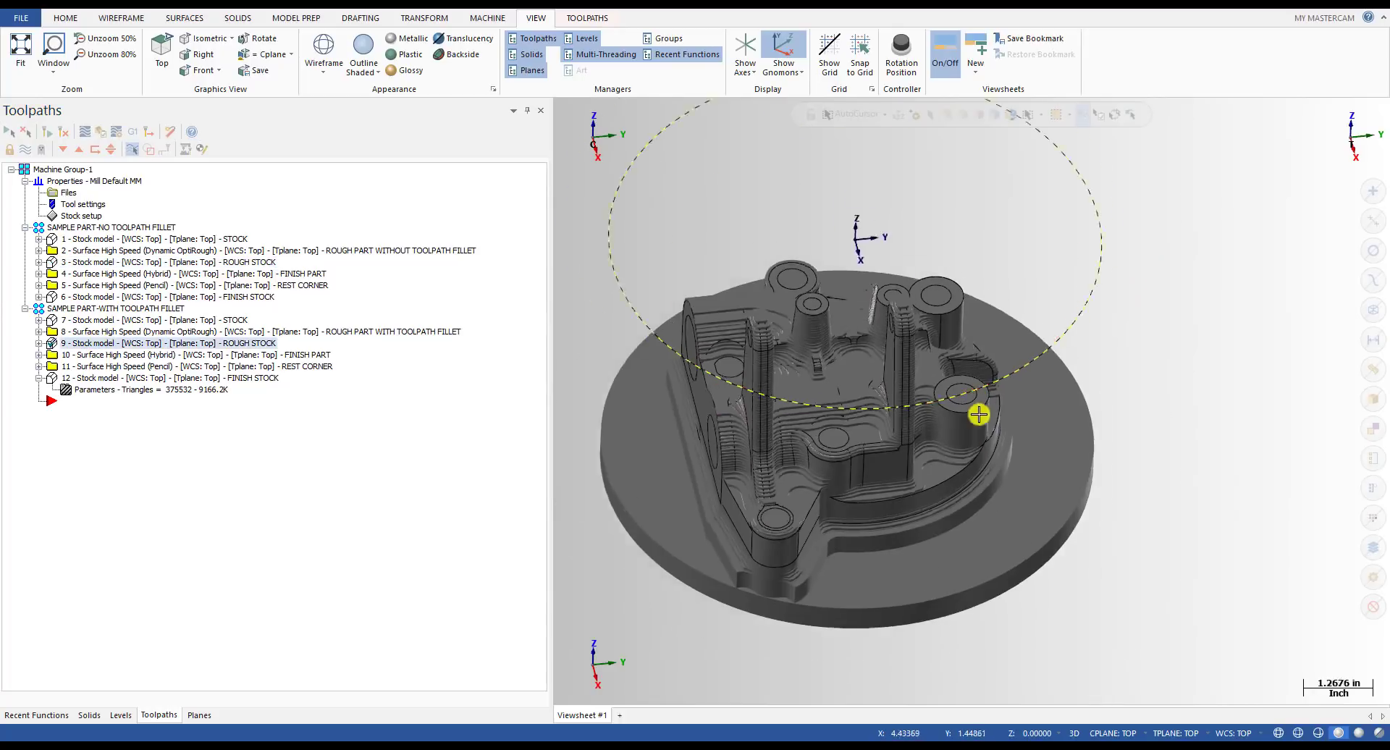
{"action": "scroll", "coordinate": [956, 446], "scroll_direction": "up", "scroll_amount": 2}
{"action": "scroll", "coordinate": [956, 446], "scroll_direction": "up", "scroll_amount": 2}
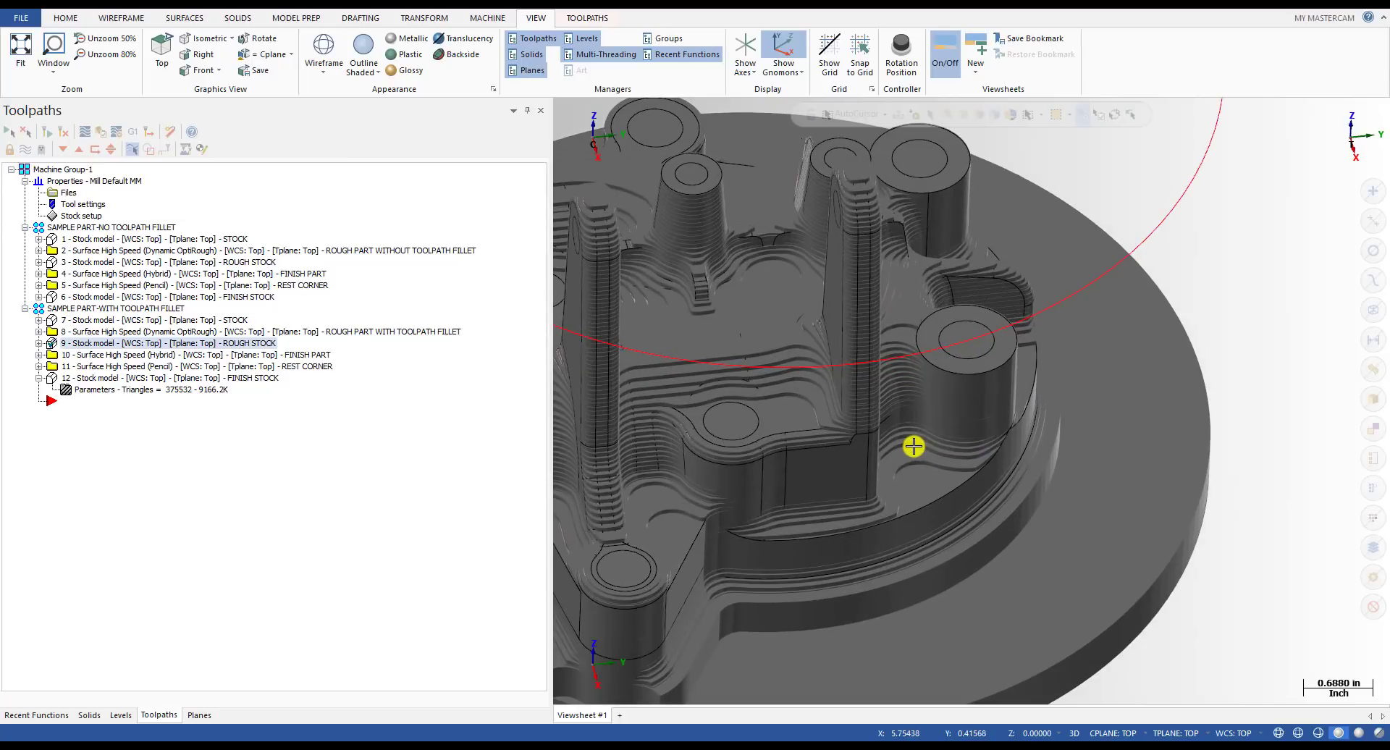
{"action": "scroll", "coordinate": [914, 447], "scroll_direction": "down", "scroll_amount": 3}
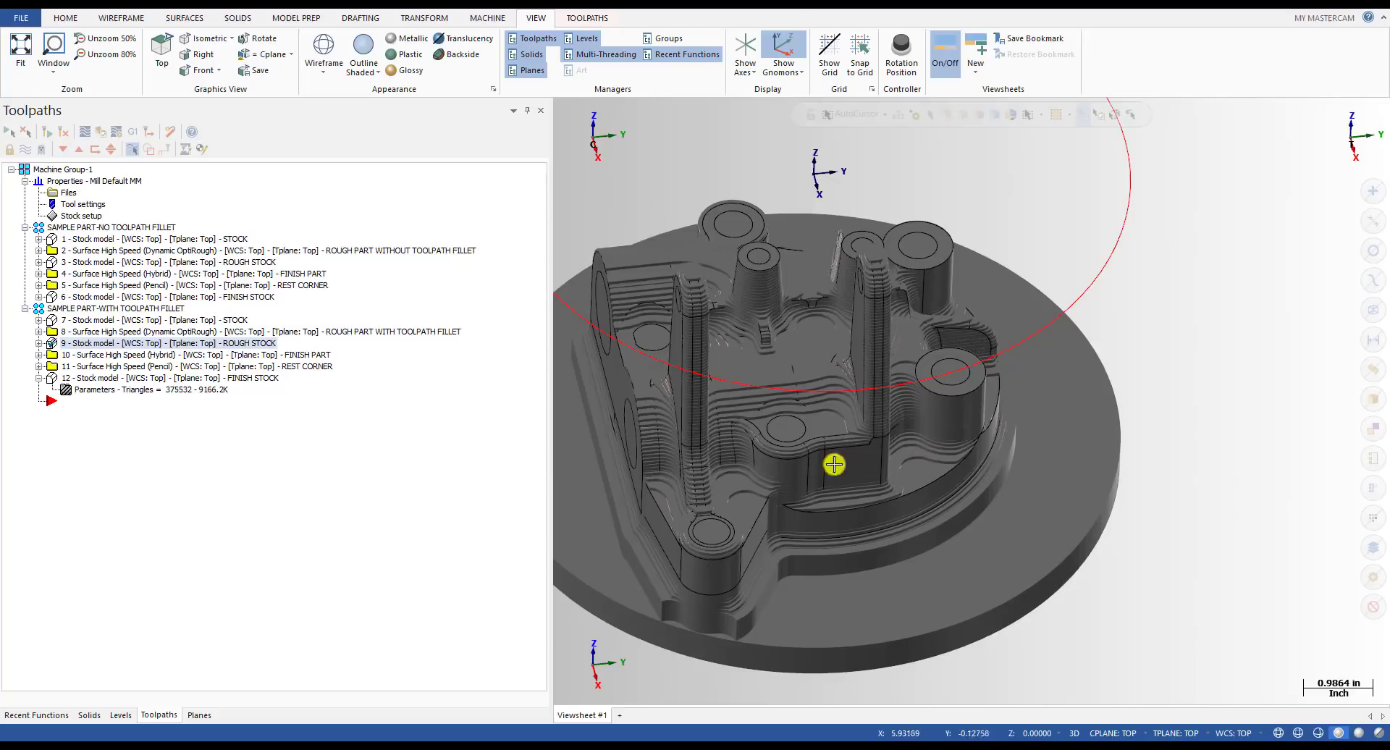
- Display the no-fillet group's FINISH STOCK model, hide level 1, and examine the corners on the bare stock
{"action": "left_click", "coordinate": [70, 298]}
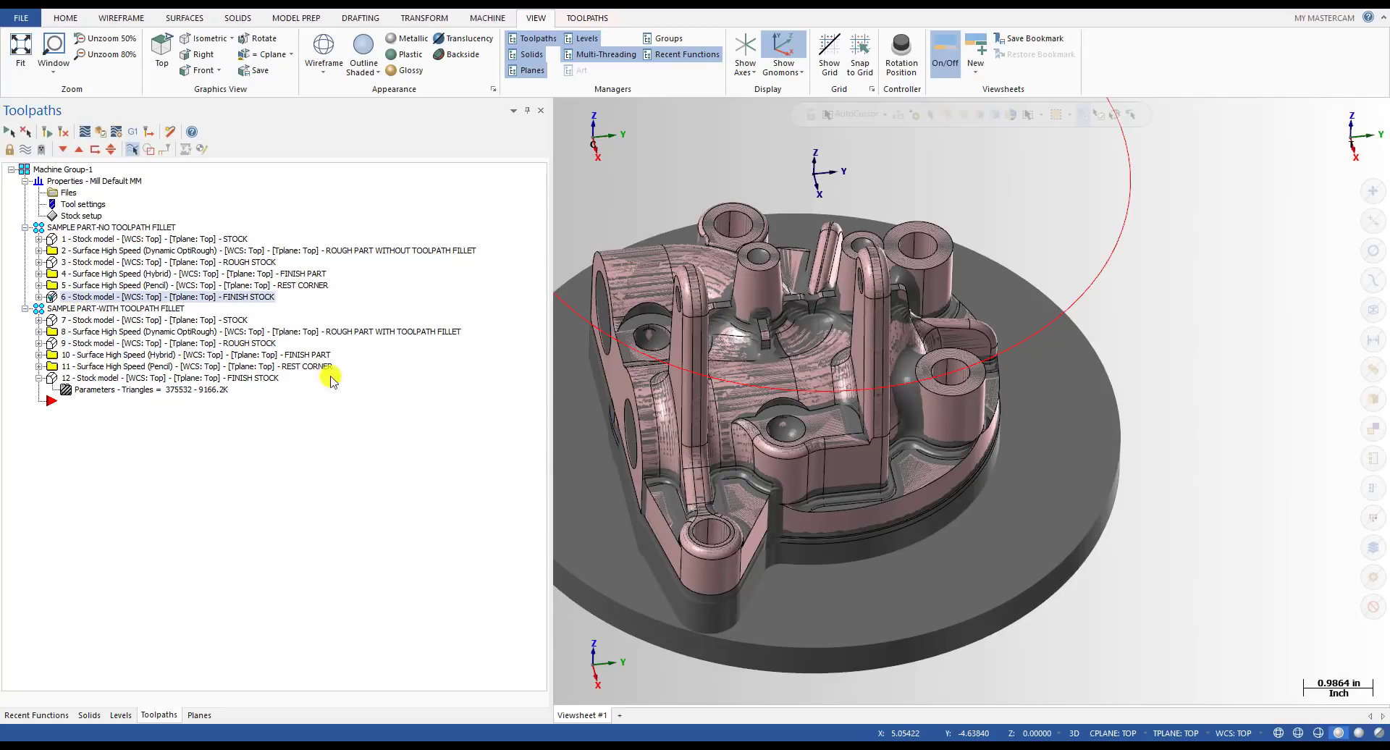
{"action": "scroll", "coordinate": [924, 474], "scroll_direction": "down", "scroll_amount": 2}
{"action": "mouse_move", "coordinate": [925, 474]}
{"action": "middle_mouse_down"}
{"action": "mouse_move", "coordinate": [875, 500]}
{"action": "mouse_move", "coordinate": [892, 505]}
{"action": "middle_mouse_up"}
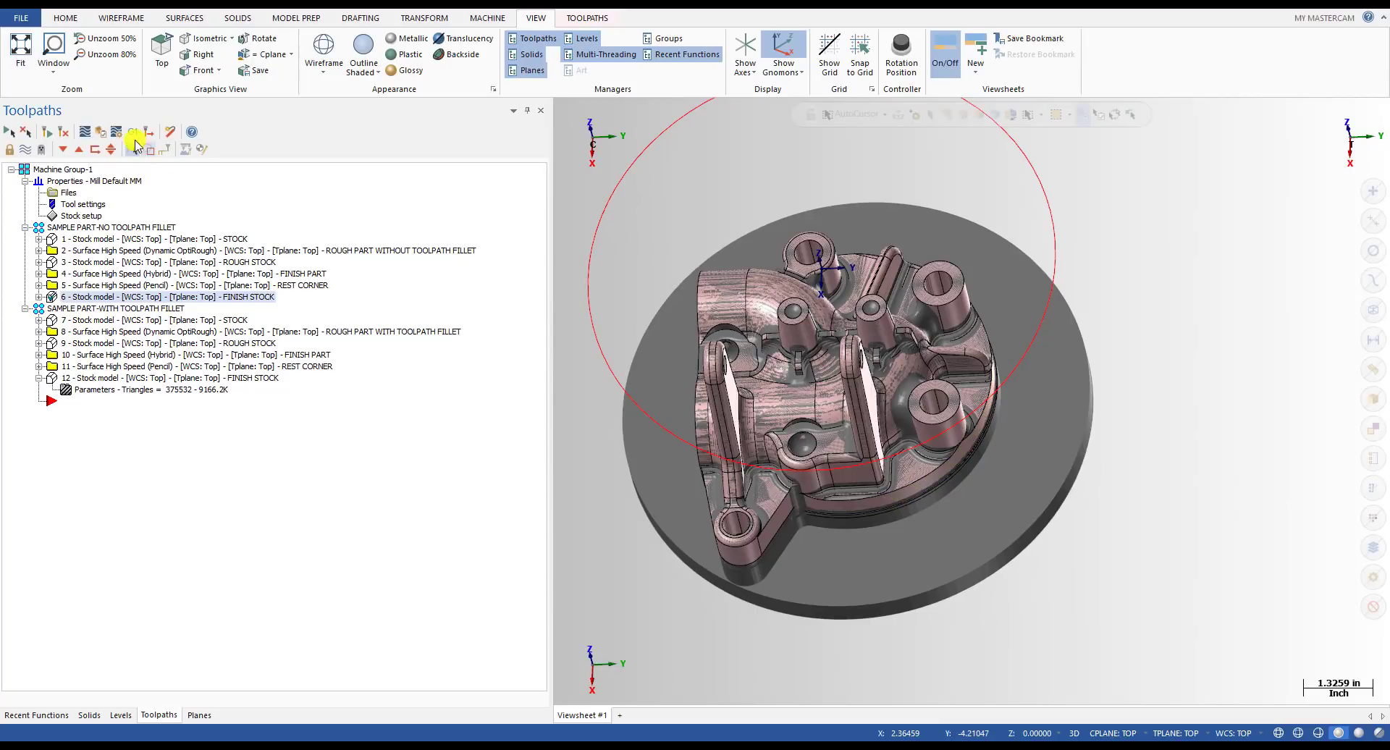
{"action": "left_click", "coordinate": [120, 715]}
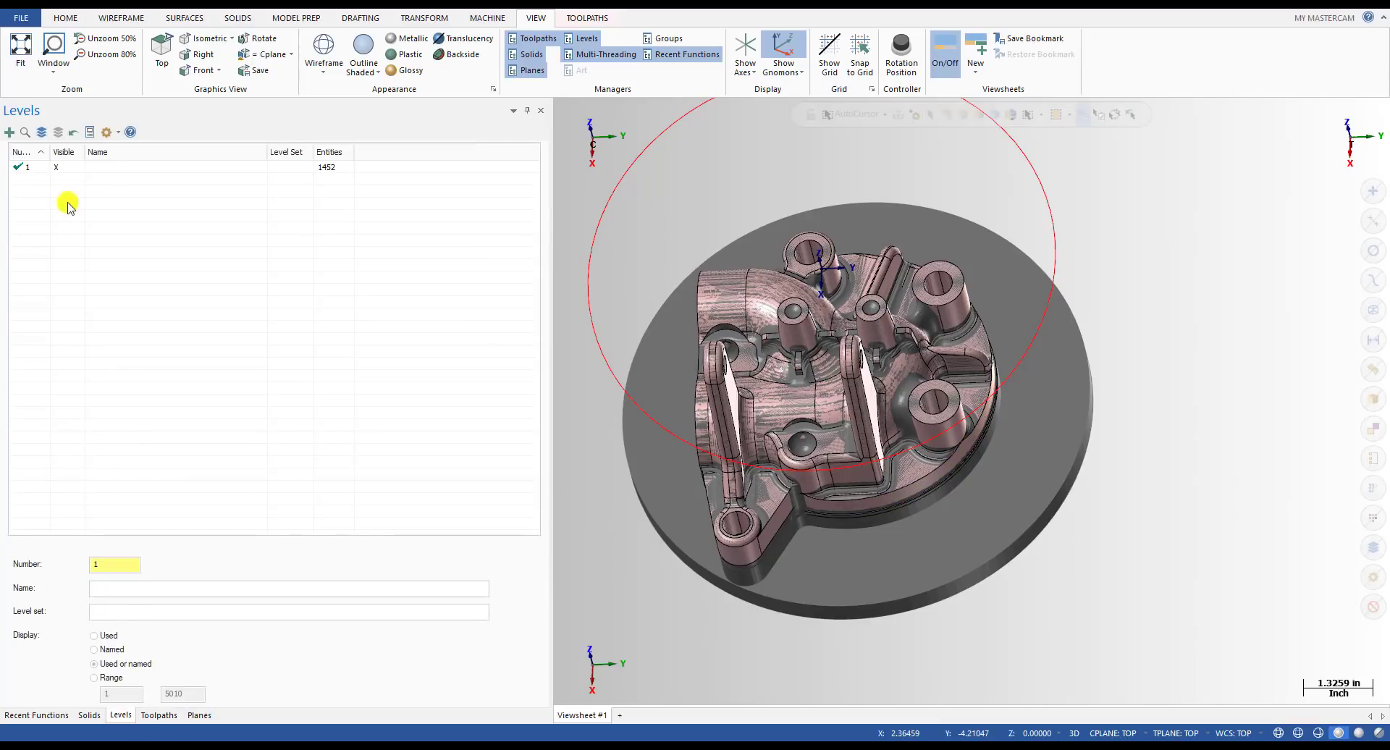
{"action": "left_click", "coordinate": [55, 167]}
{"action": "middle_click_drag", "start_coordinate": [847, 499], "coordinate": [894, 481]}
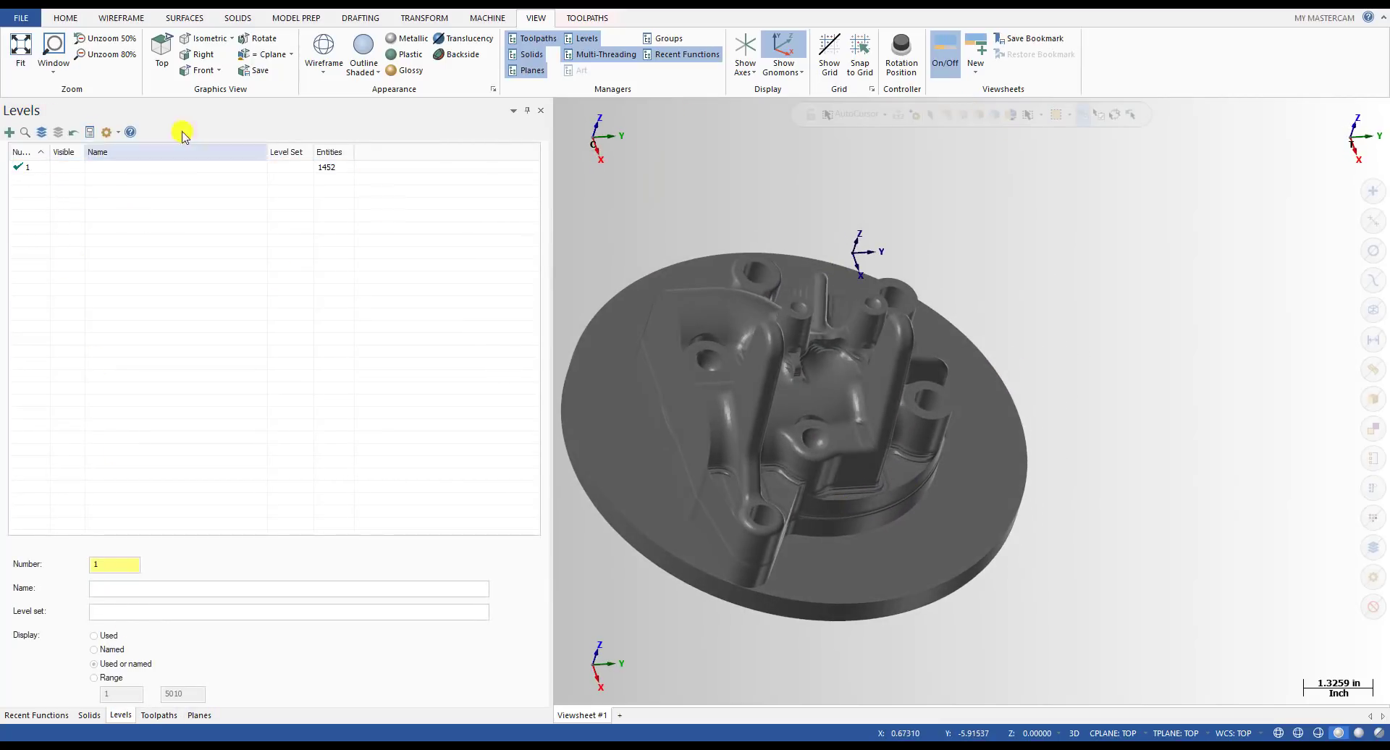
{"action": "left_click", "coordinate": [159, 715]}
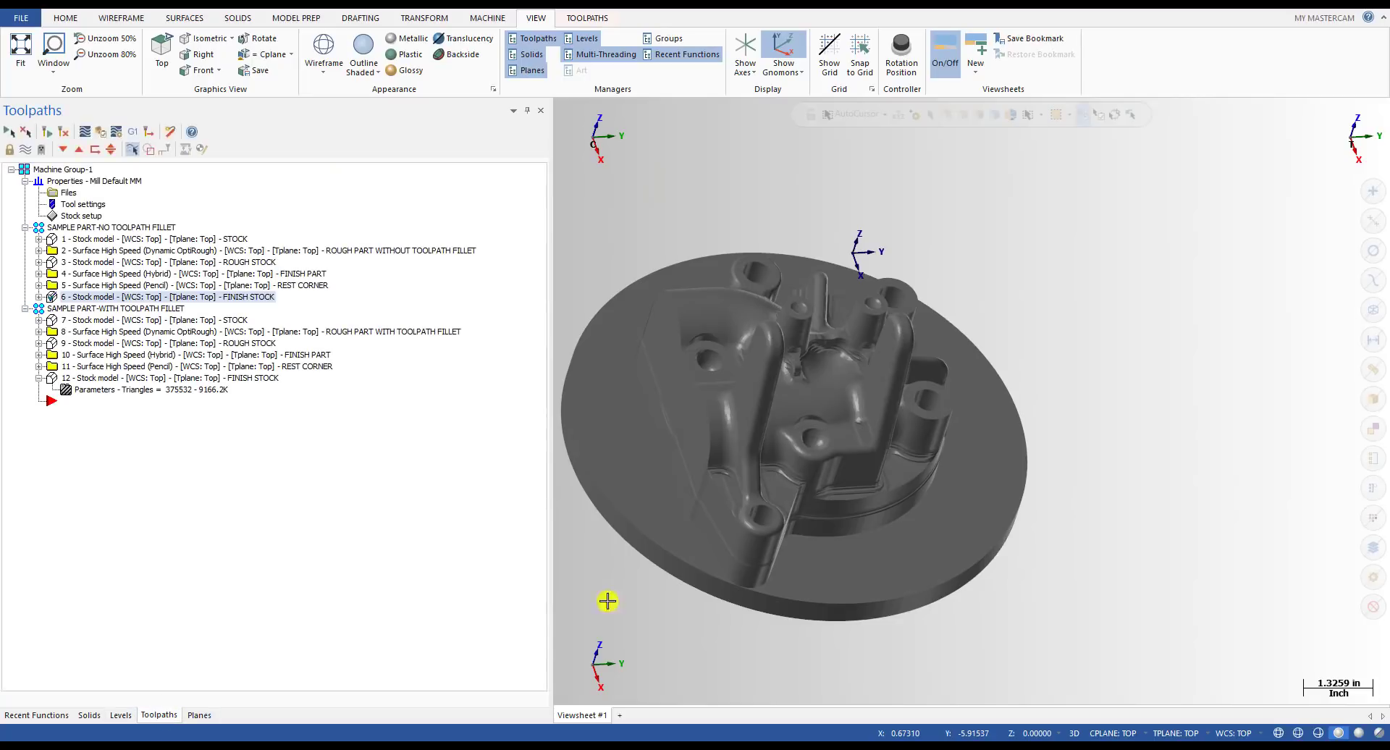
{"action": "scroll", "coordinate": [916, 450], "scroll_direction": "up", "scroll_amount": 5}
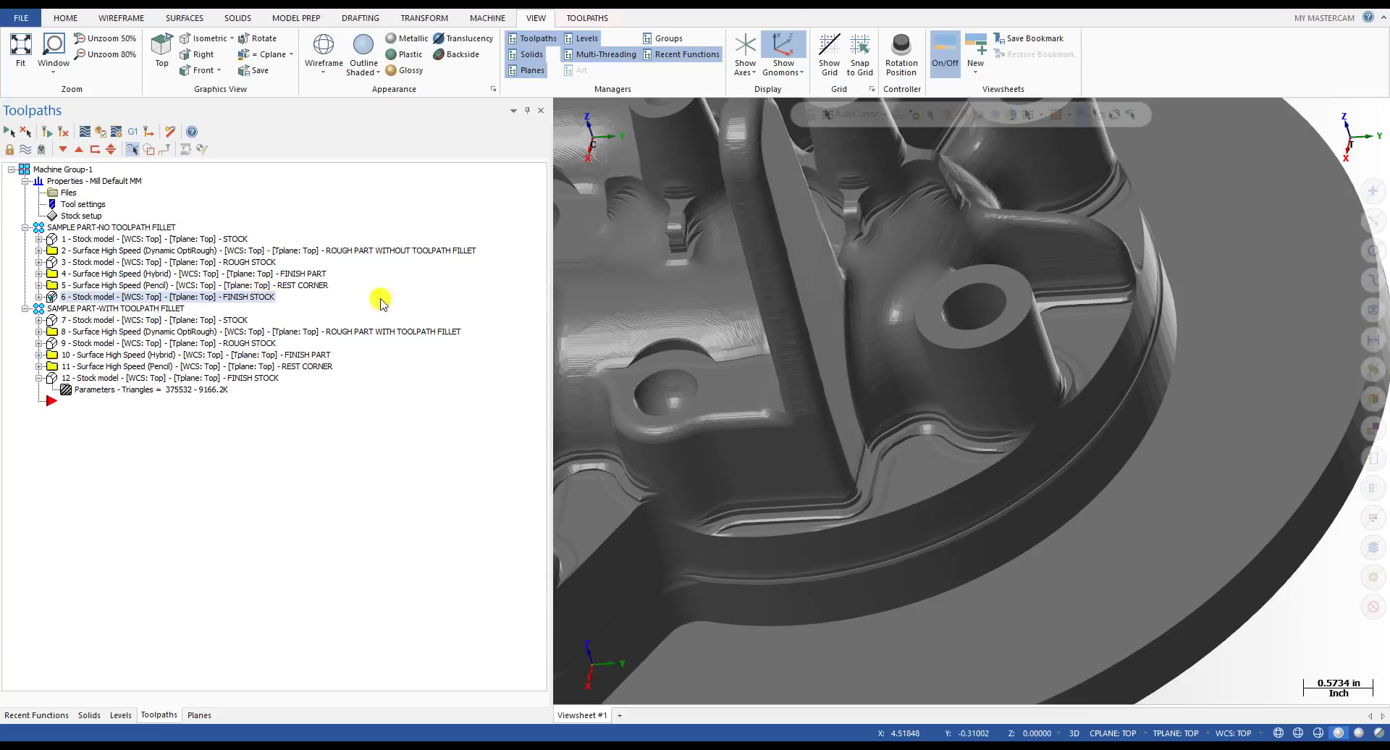
{"action": "scroll", "coordinate": [729, 357], "scroll_direction": "down", "scroll_amount": 2}
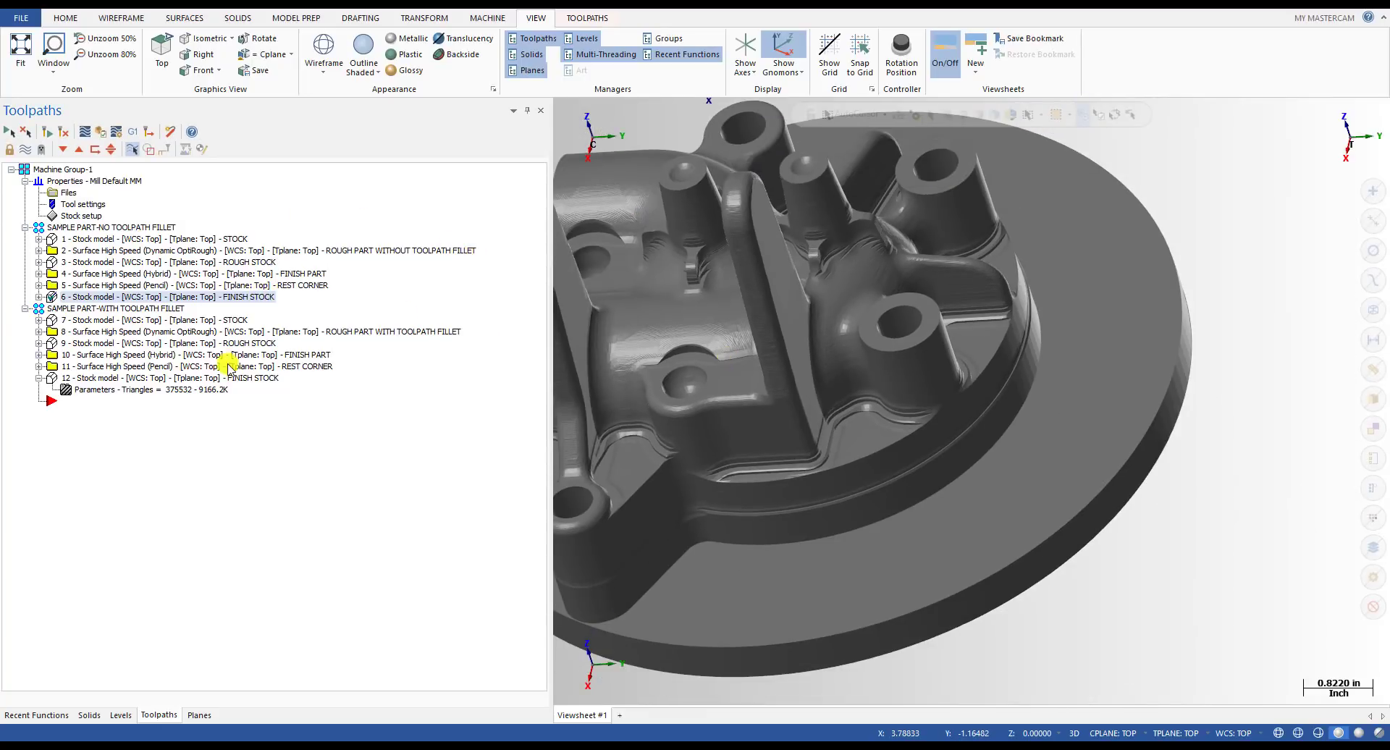
- Display the FINISH STOCK model of the group with toolpath fillets and inspect its ribs, bosses and corners from several angles
{"action": "left_click", "coordinate": [155, 379]}
{"action": "scroll", "coordinate": [829, 443], "scroll_direction": "down", "scroll_amount": 4}
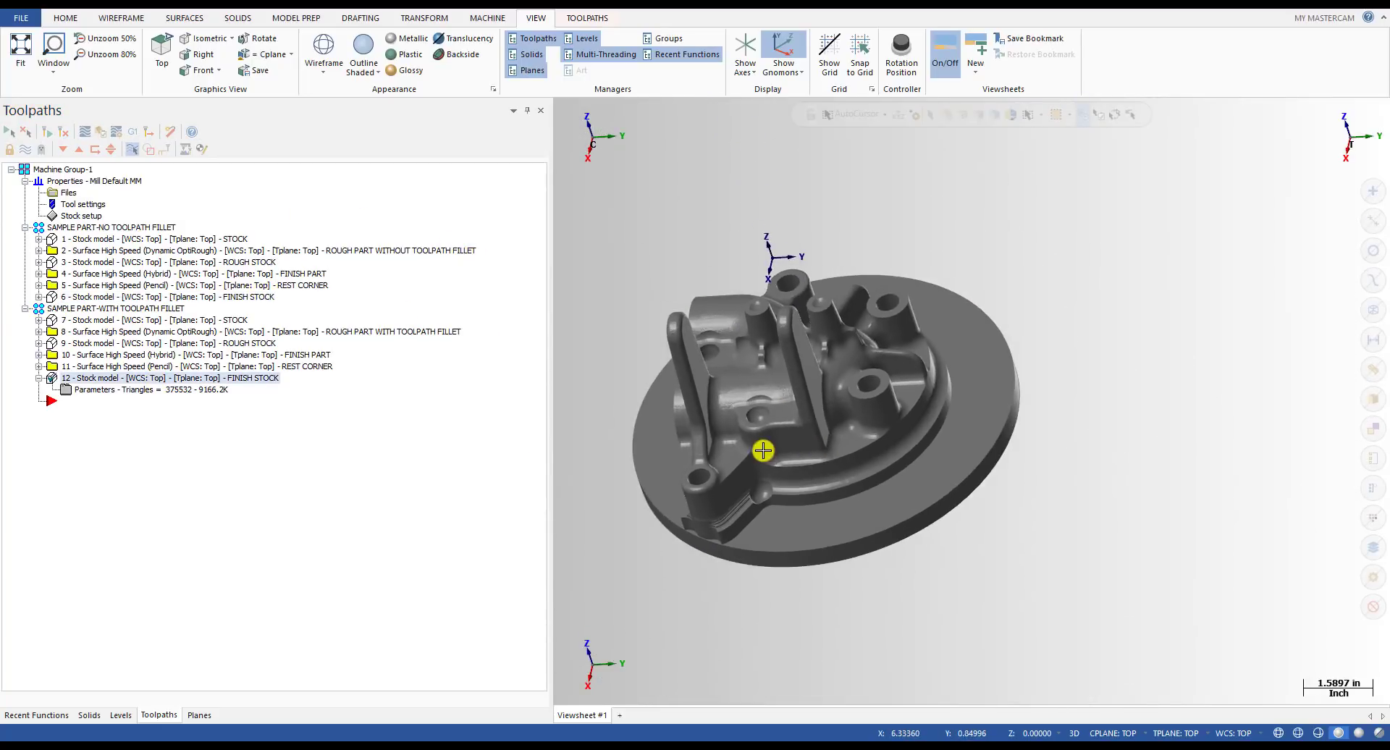
{"action": "middle_click_drag", "start_coordinate": [796, 481], "coordinate": [828, 382]}
{"action": "scroll", "coordinate": [819, 341], "scroll_direction": "up", "scroll_amount": 5}
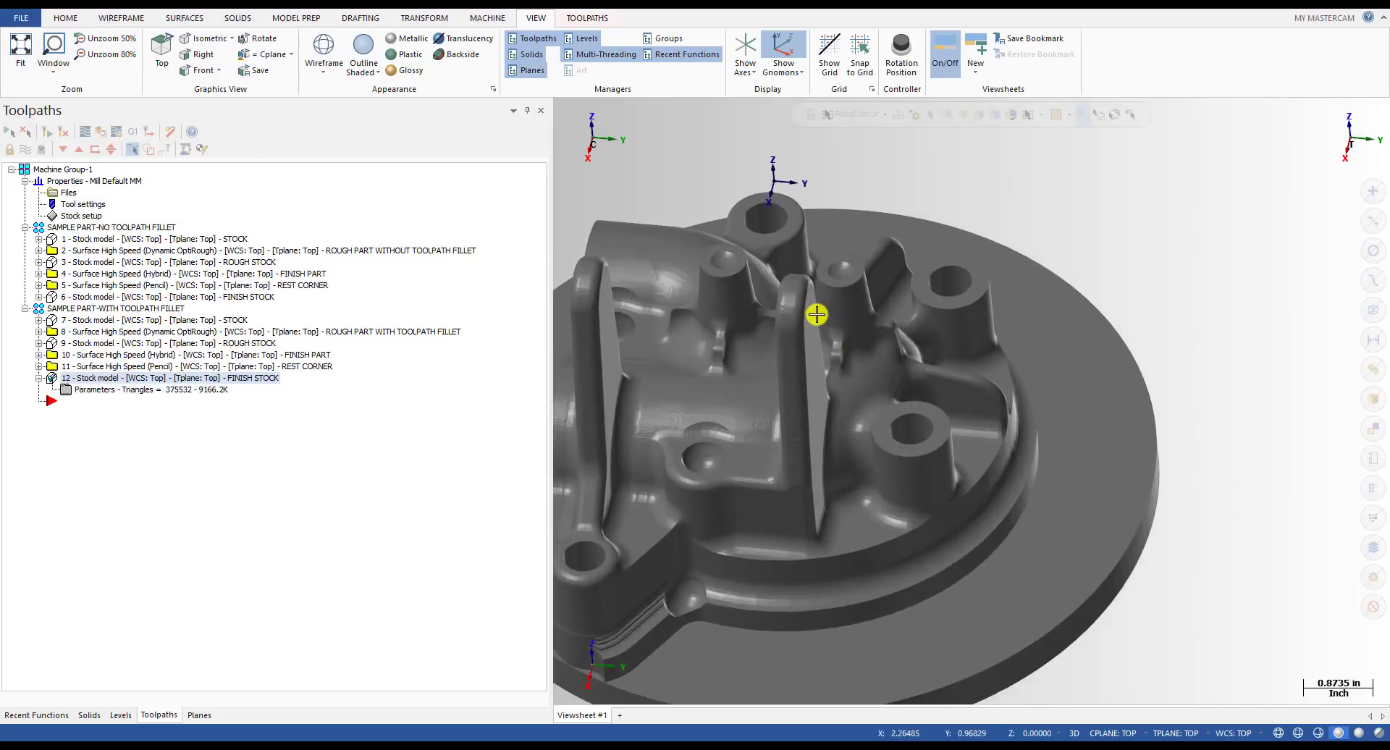
{"action": "scroll", "coordinate": [1055, 298], "scroll_direction": "down", "scroll_amount": 2}
{"action": "scroll", "coordinate": [968, 344], "scroll_direction": "down", "scroll_amount": 3}
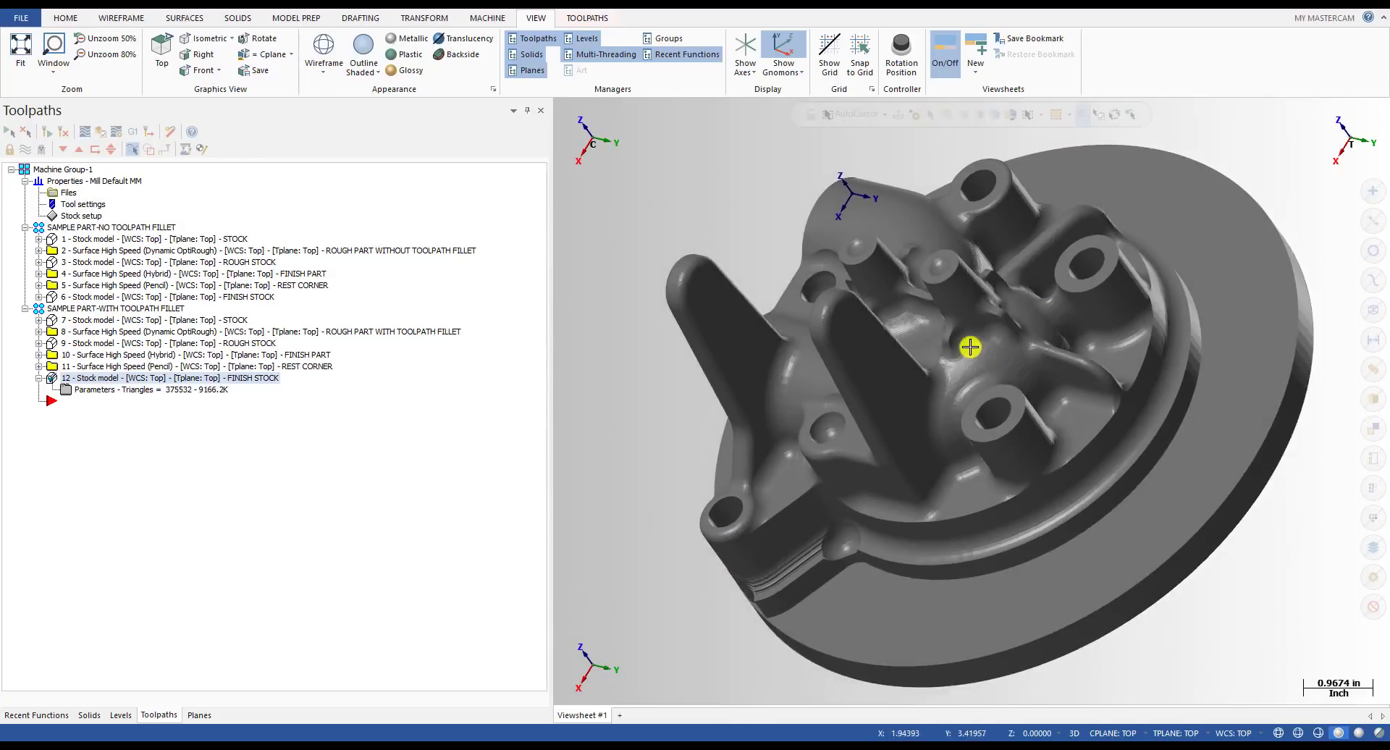
- Select the second group's Hybrid FINISH PART operation and make level 1 visible again
{"action": "left_click", "coordinate": [115, 365]}
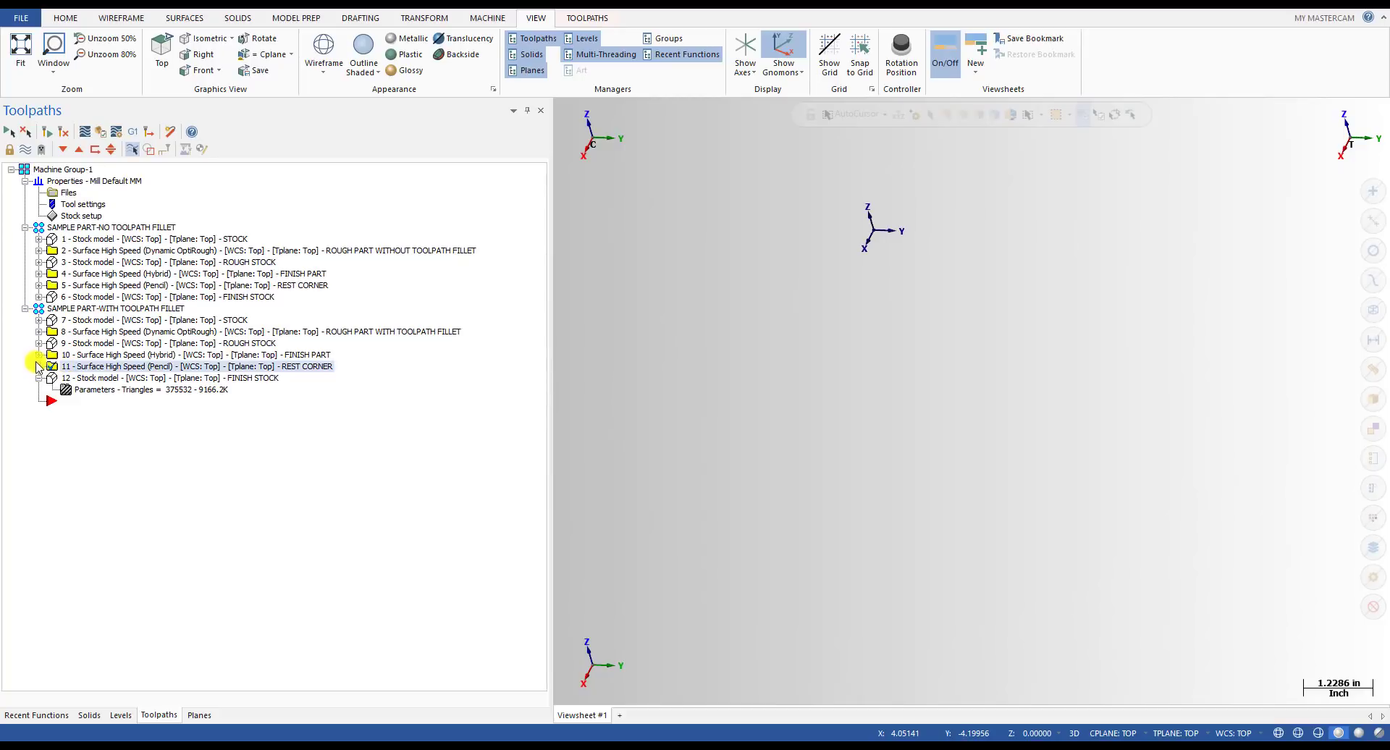
{"action": "left_click", "coordinate": [121, 355]}
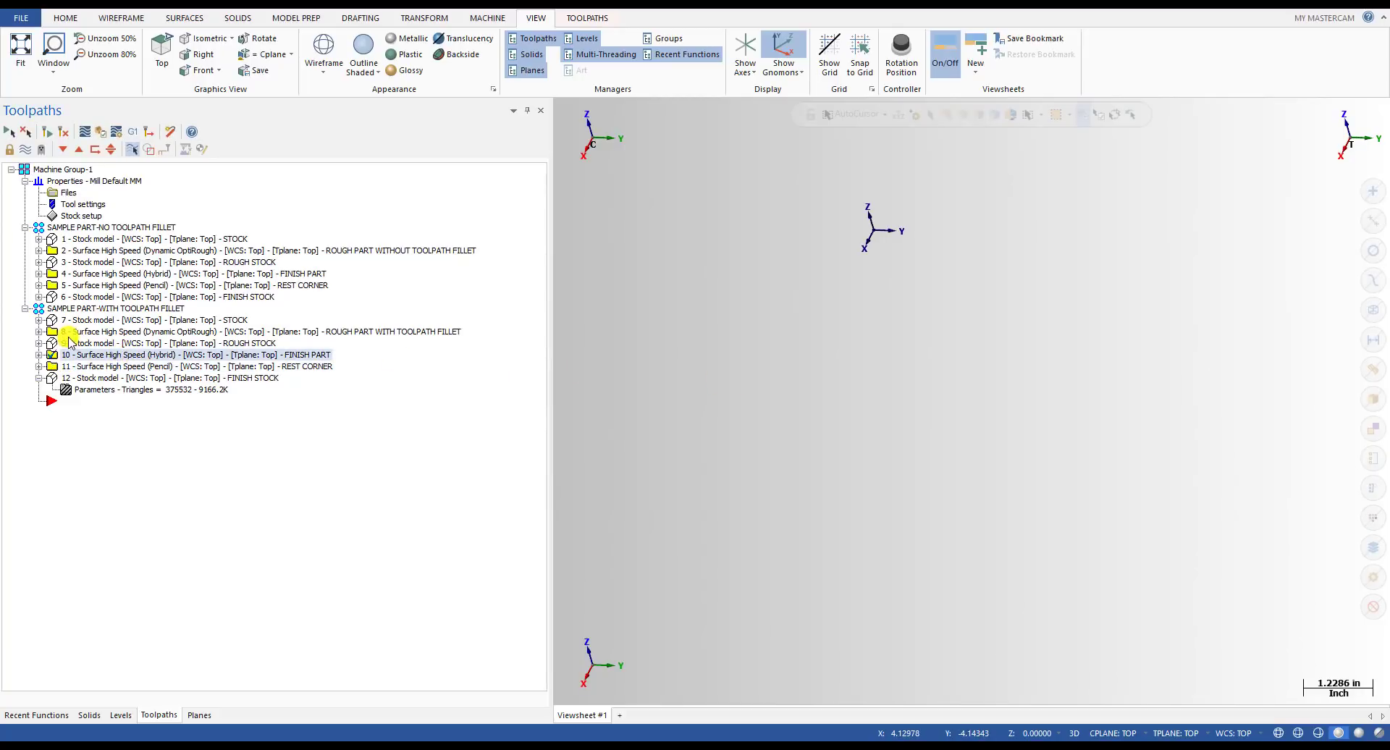
{"action": "left_click", "coordinate": [120, 715]}
{"action": "left_click", "coordinate": [65, 167]}
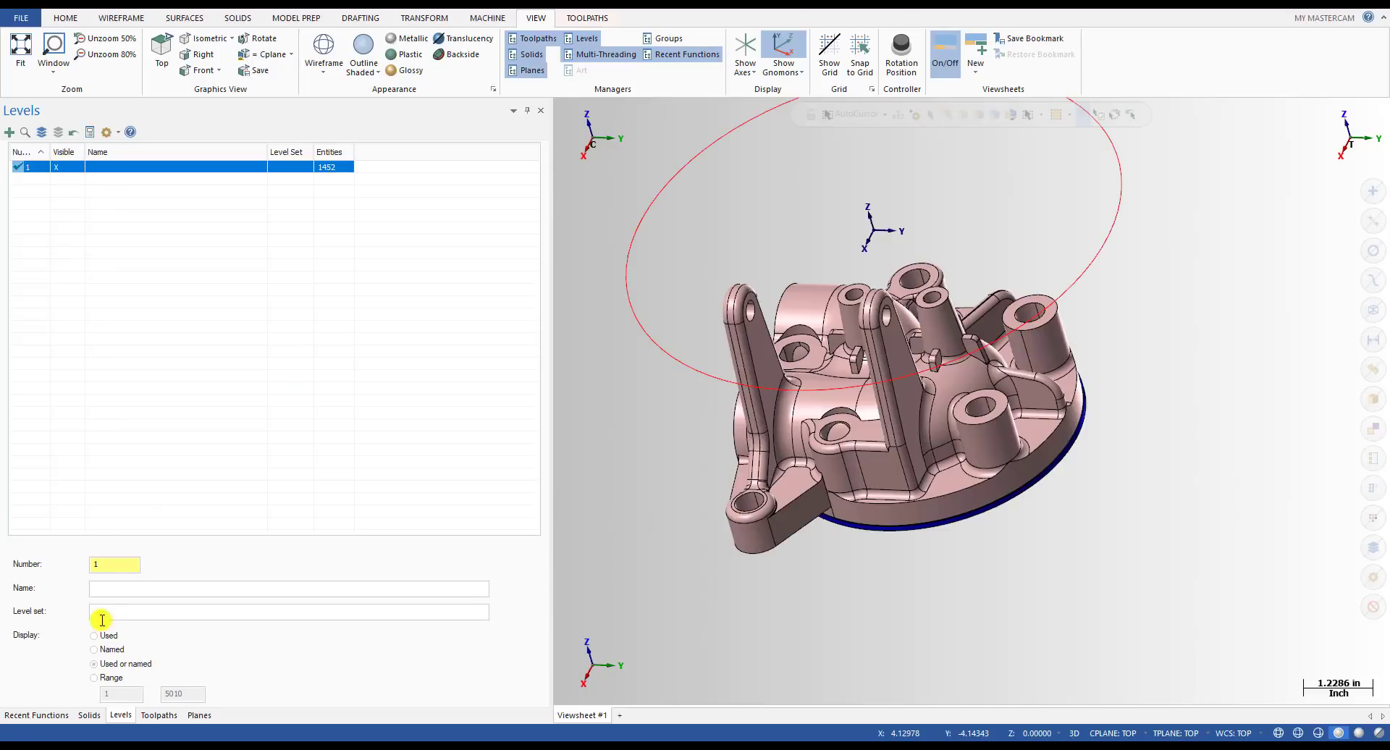
{"action": "left_click", "coordinate": [152, 714]}
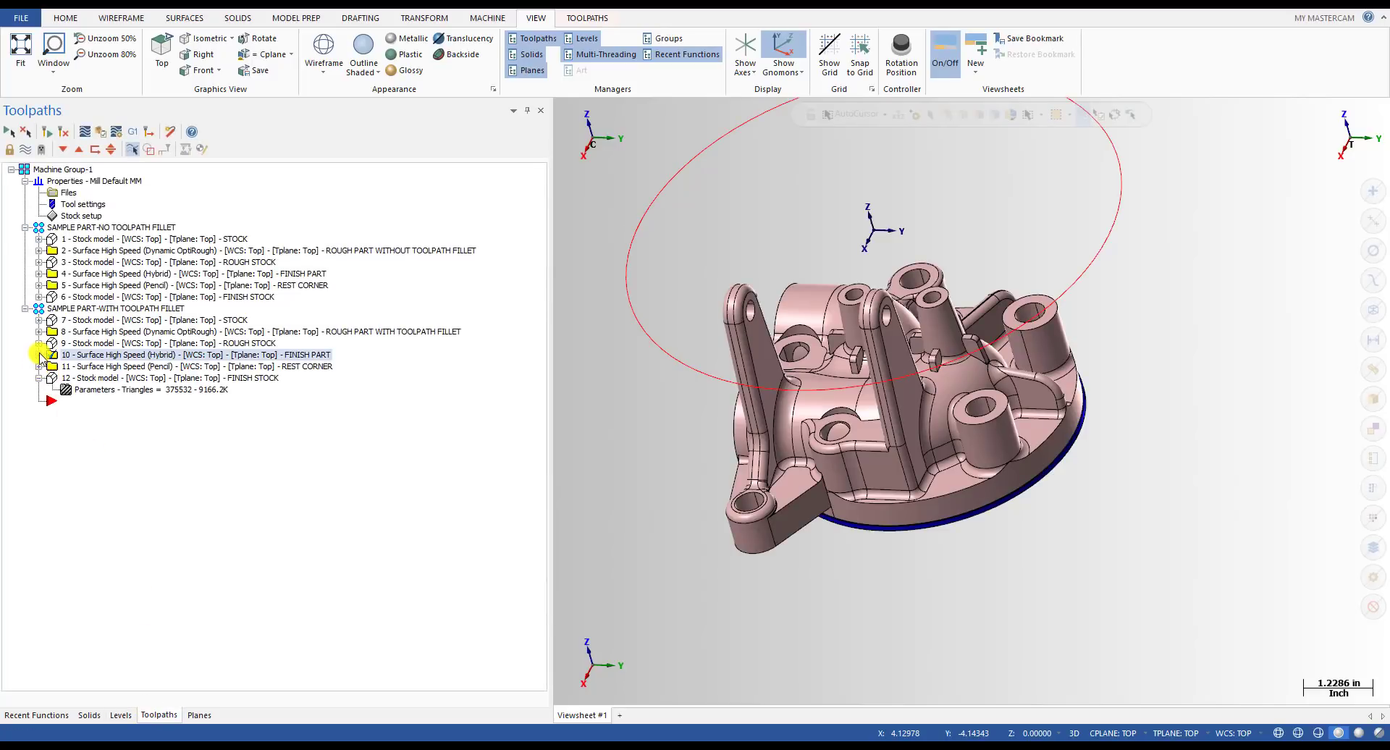
- Backplot the second group's Hybrid FINISH PART toolpath to its end, examine the motion around the ribs and bosses, and close the backplot
{"action": "left_click", "coordinate": [39, 355]}
{"action": "left_click", "coordinate": [82, 403]}
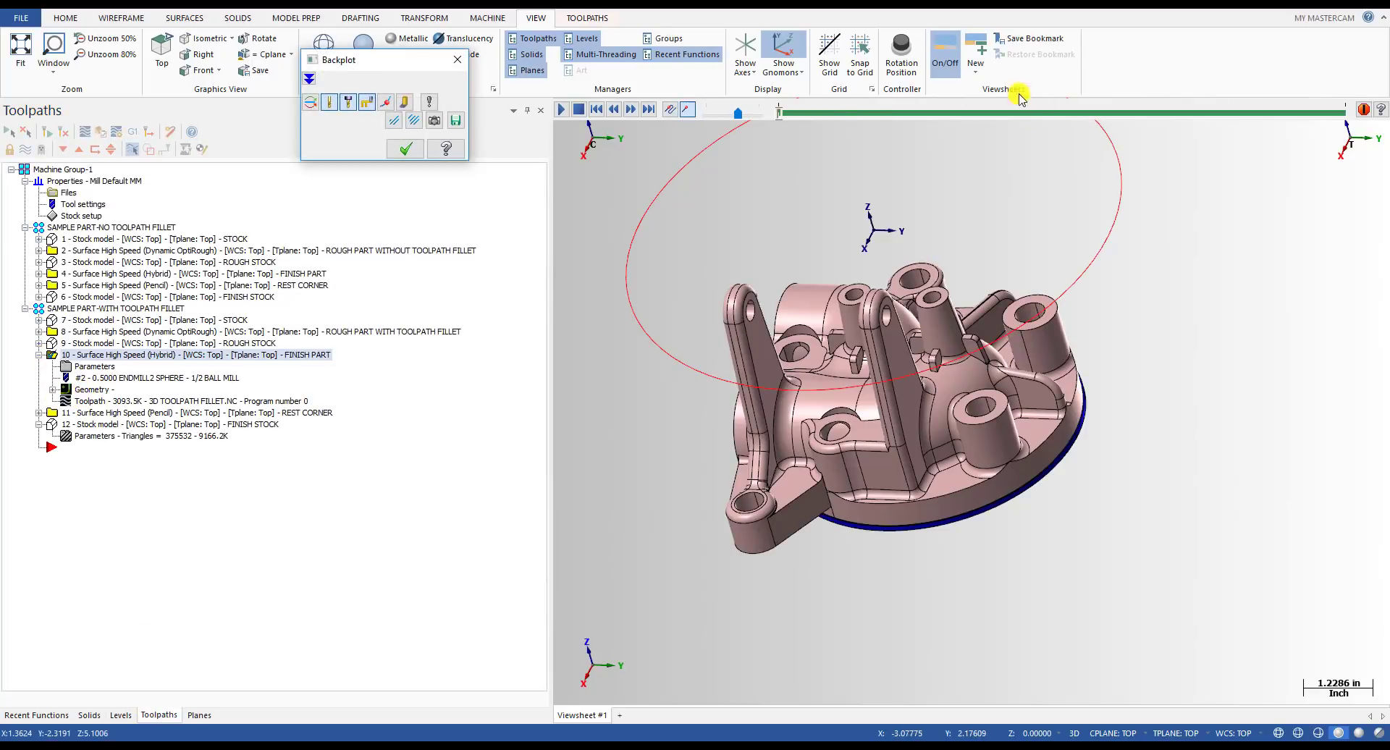
{"action": "left_click_drag", "start_coordinate": [780, 114], "coordinate": [1352, 164]}
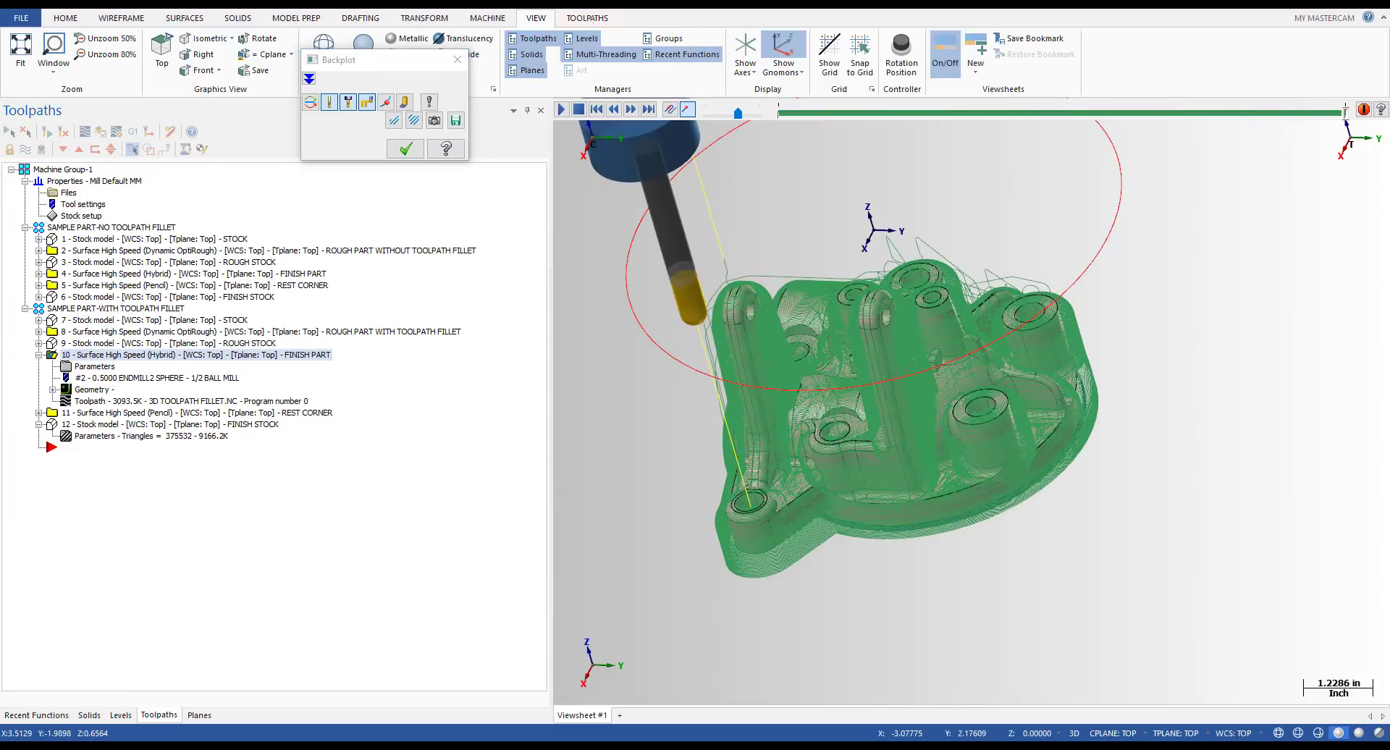
{"action": "scroll", "coordinate": [927, 496], "scroll_direction": "up", "scroll_amount": 8}
{"action": "mouse_move", "coordinate": [796, 533]}
{"action": "middle_mouse_down"}
{"action": "mouse_move", "coordinate": [943, 553]}
{"action": "mouse_move", "coordinate": [977, 468]}
{"action": "mouse_move", "coordinate": [903, 491]}
{"action": "middle_mouse_up"}
{"action": "key", "text": "alt+7"}
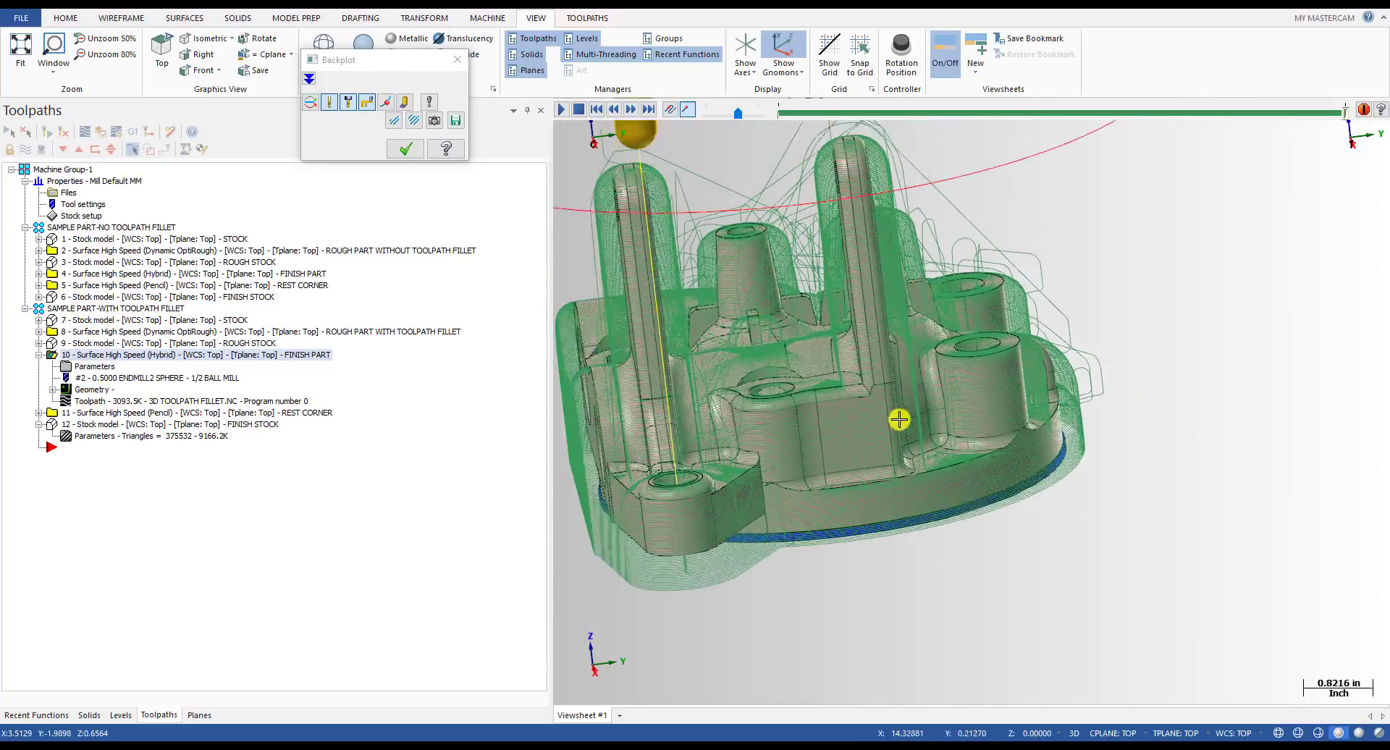
{"action": "left_click", "coordinate": [405, 150]}
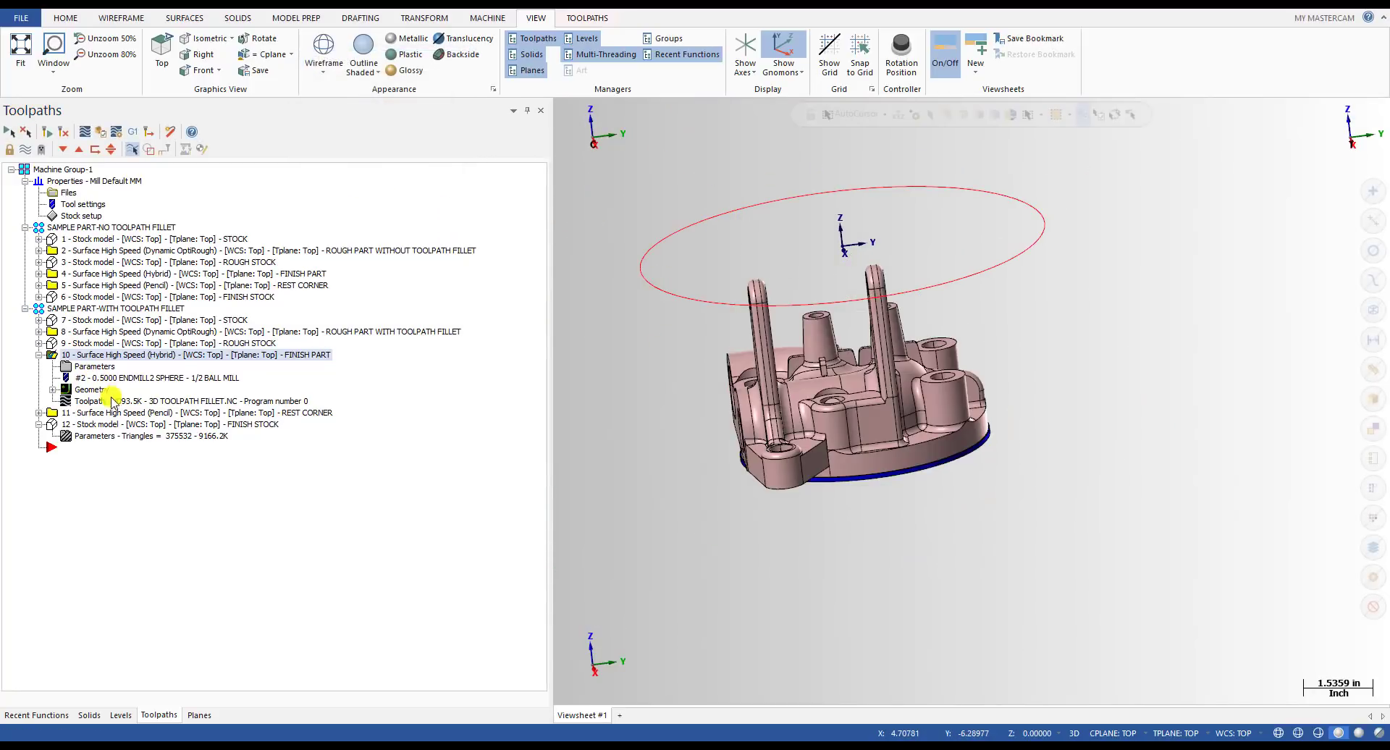
- Display the FINISH STOCK model of the toolpath-fillet group, and switch to the no-fillet group's FINISH STOCK for comparison
{"action": "left_click", "coordinate": [93, 417]}
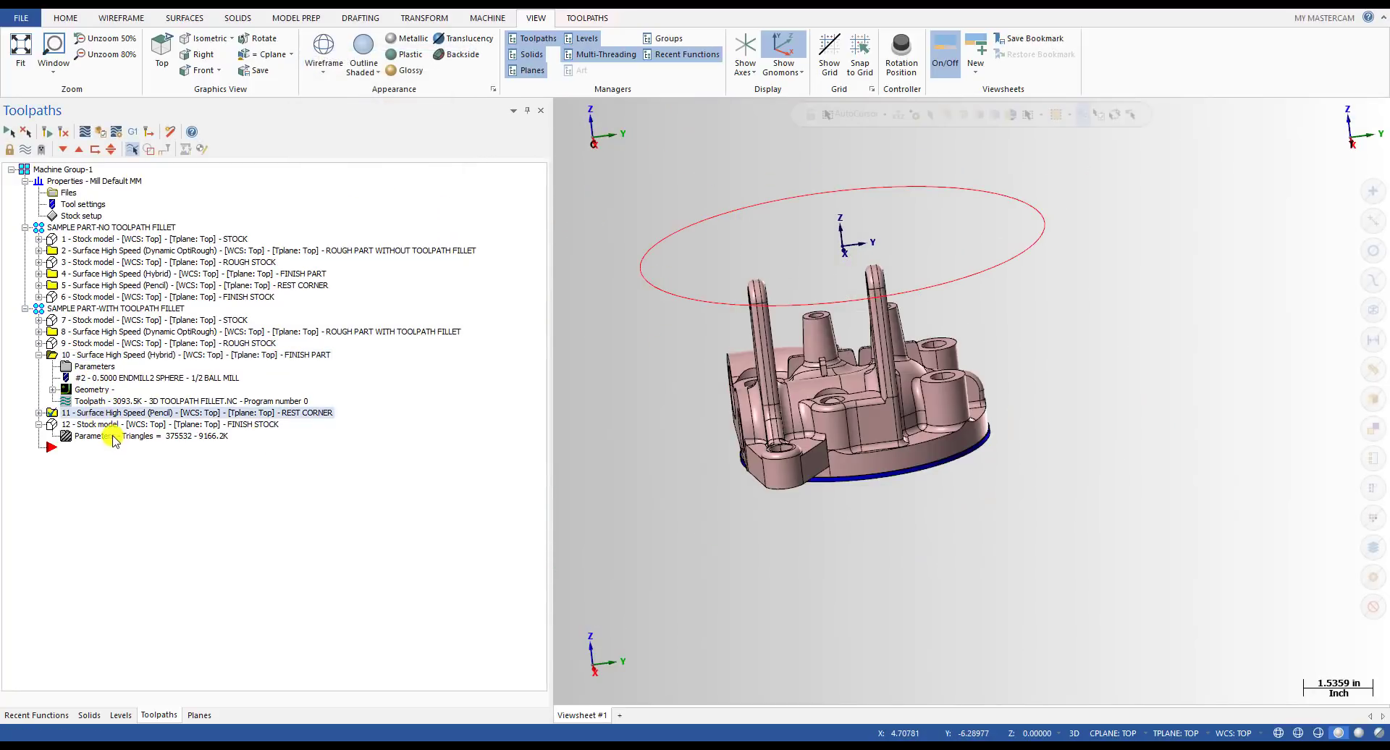
{"action": "left_click", "coordinate": [107, 427], "text": "ctrl"}
{"action": "left_click", "coordinate": [107, 427]}
{"action": "mouse_move", "coordinate": [826, 473]}
{"action": "middle_mouse_down"}
{"action": "mouse_move", "coordinate": [757, 527]}
{"action": "mouse_move", "coordinate": [829, 562]}
{"action": "mouse_move", "coordinate": [785, 606]}
{"action": "mouse_move", "coordinate": [866, 497]}
{"action": "mouse_move", "coordinate": [833, 485]}
{"action": "middle_mouse_up"}
{"action": "left_click", "coordinate": [134, 297]}
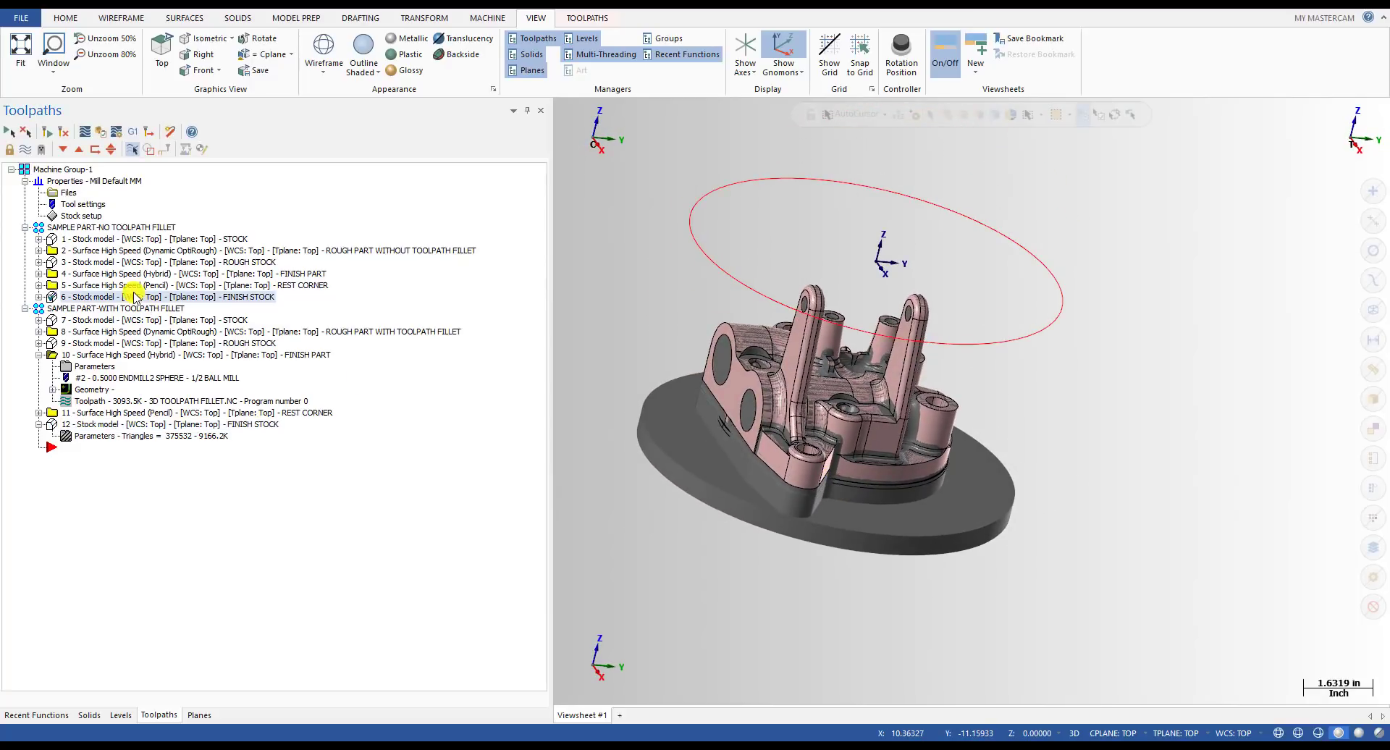
- Display the no-fillet ROUGH STOCK, switch to the toolpath-fillet group's ROUGH STOCK, and examine the base step and corners
{"action": "left_click", "coordinate": [91, 333]}
{"action": "left_click", "coordinate": [84, 262]}
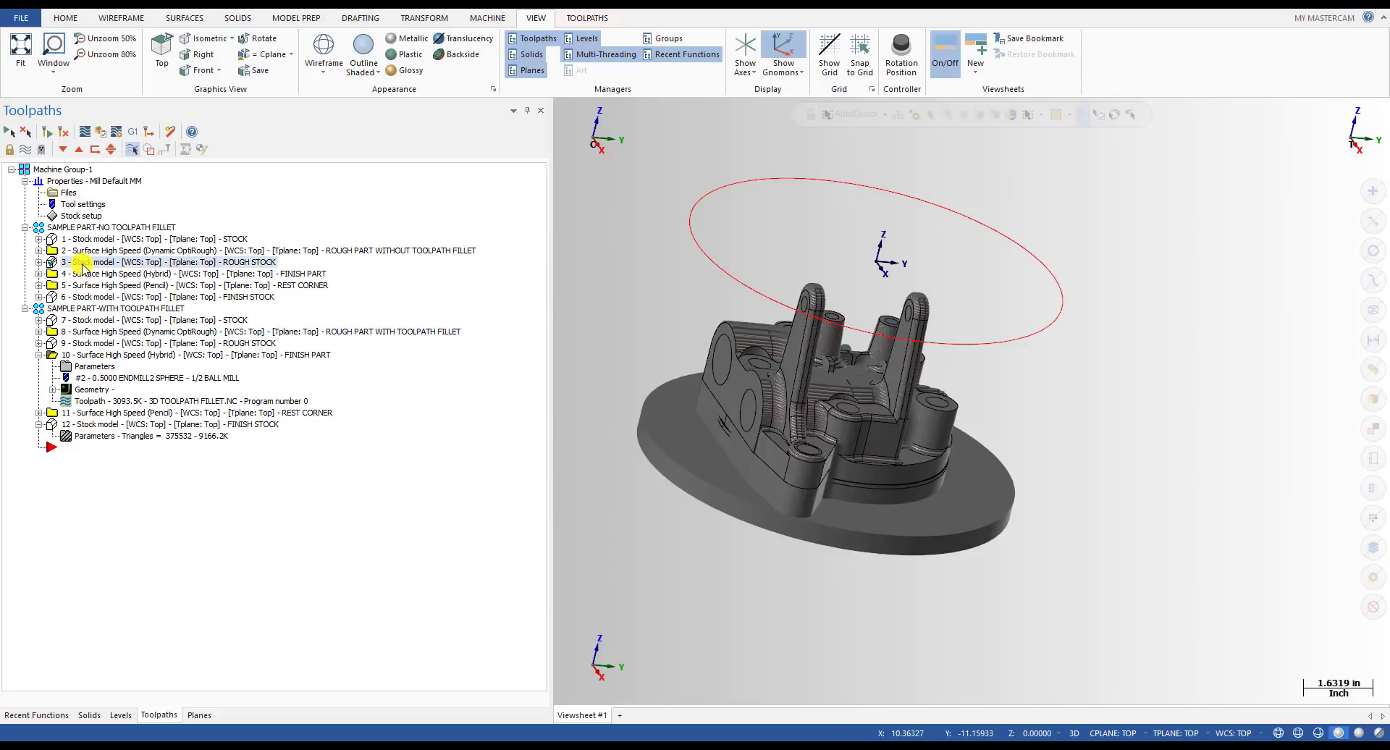
{"action": "left_click", "coordinate": [84, 344]}
{"action": "middle_click_drag", "start_coordinate": [869, 500], "coordinate": [792, 497]}
{"action": "scroll", "coordinate": [872, 500], "scroll_direction": "up", "scroll_amount": 5}
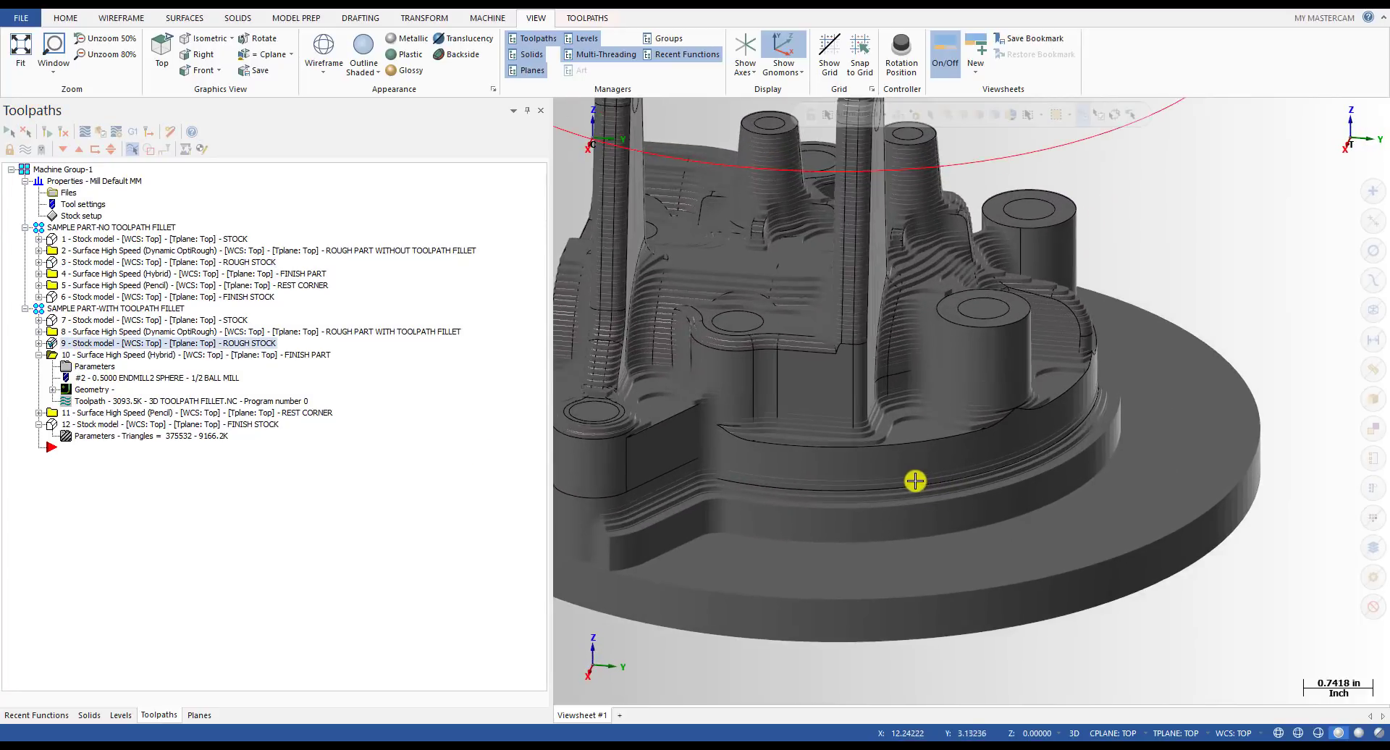
{"action": "scroll", "coordinate": [874, 501], "scroll_direction": "down", "scroll_amount": 5}
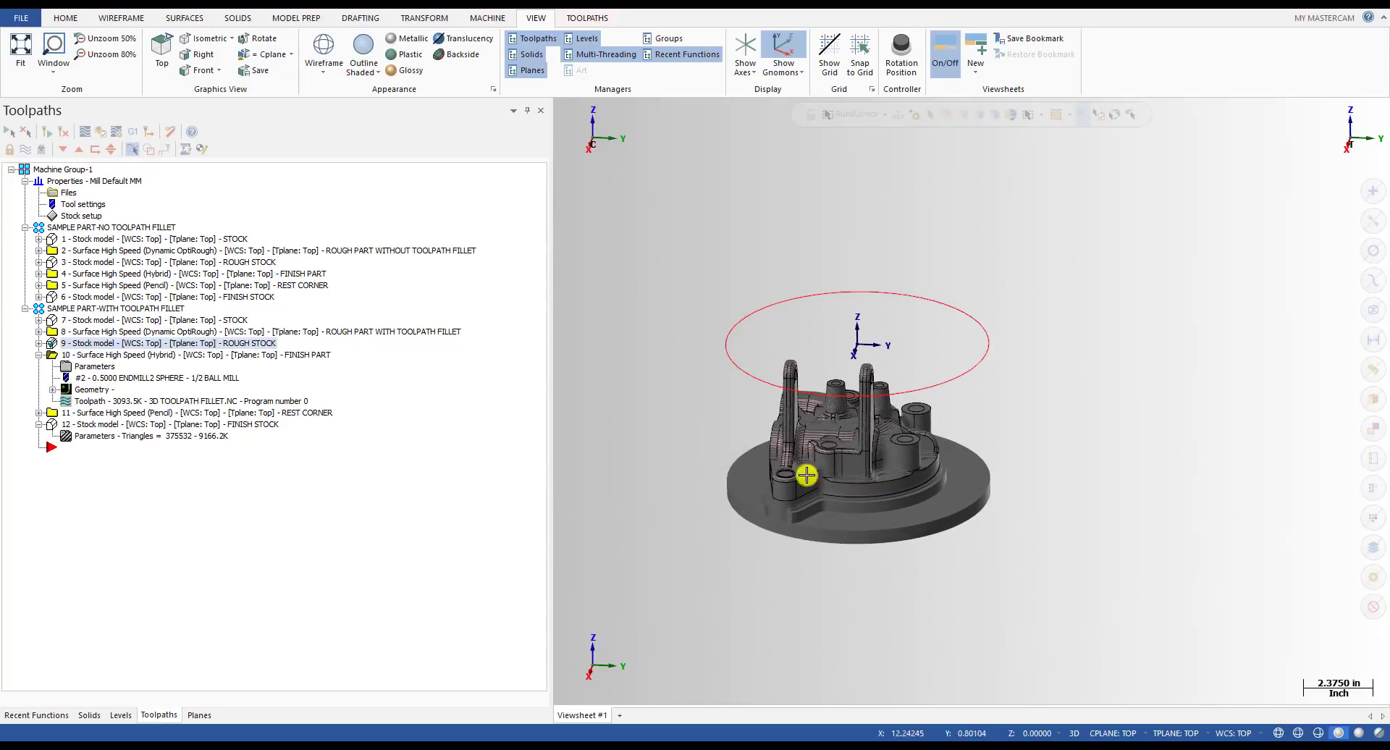
{"action": "scroll", "coordinate": [844, 397], "scroll_direction": "up", "scroll_amount": 3}
{"action": "middle_click_drag", "start_coordinate": [1001, 529], "coordinate": [1022, 505]}
{"action": "scroll", "coordinate": [1021, 507], "scroll_direction": "down", "scroll_amount": 6}
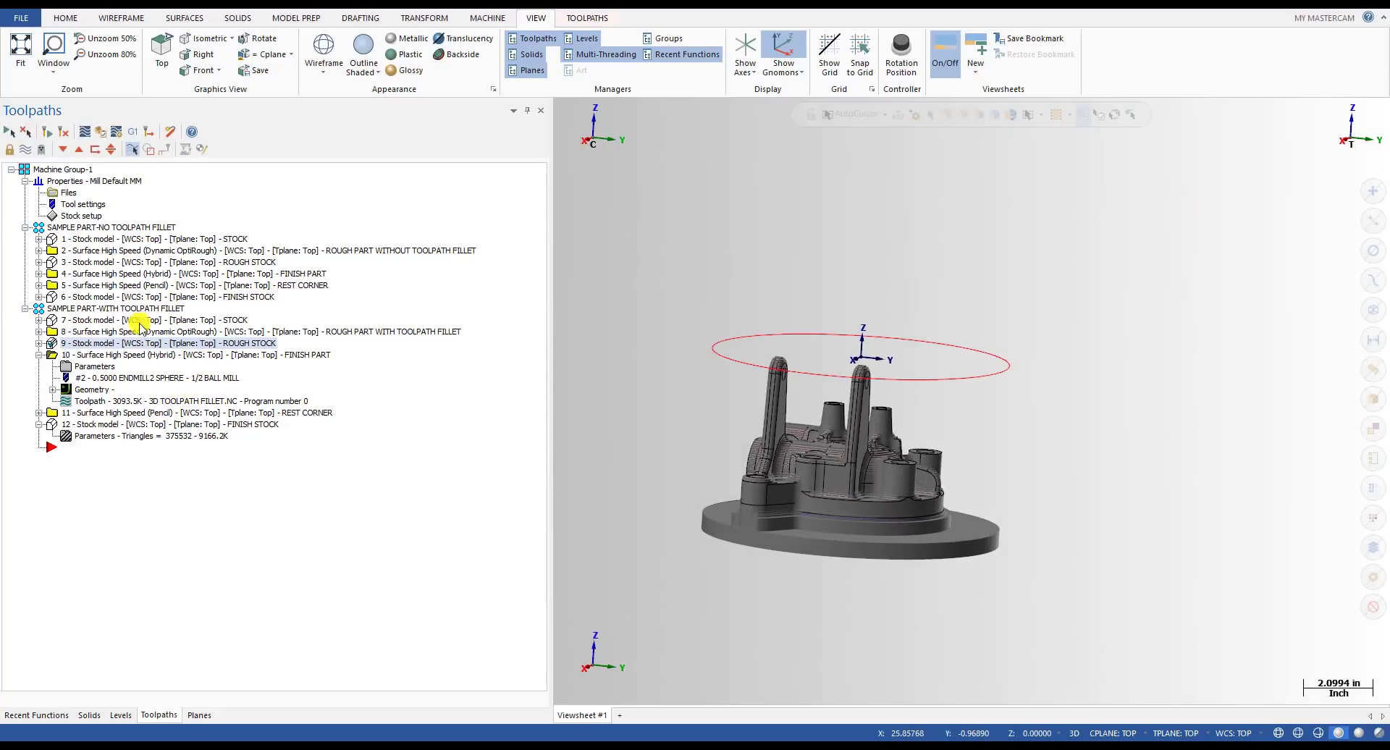
- View the no-fillet ROUGH STOCK from the side and from above, and compare it with the toolpath-fillet ROUGH STOCK
{"action": "left_click", "coordinate": [89, 267]}
{"action": "scroll", "coordinate": [863, 523], "scroll_direction": "up", "scroll_amount": 4}
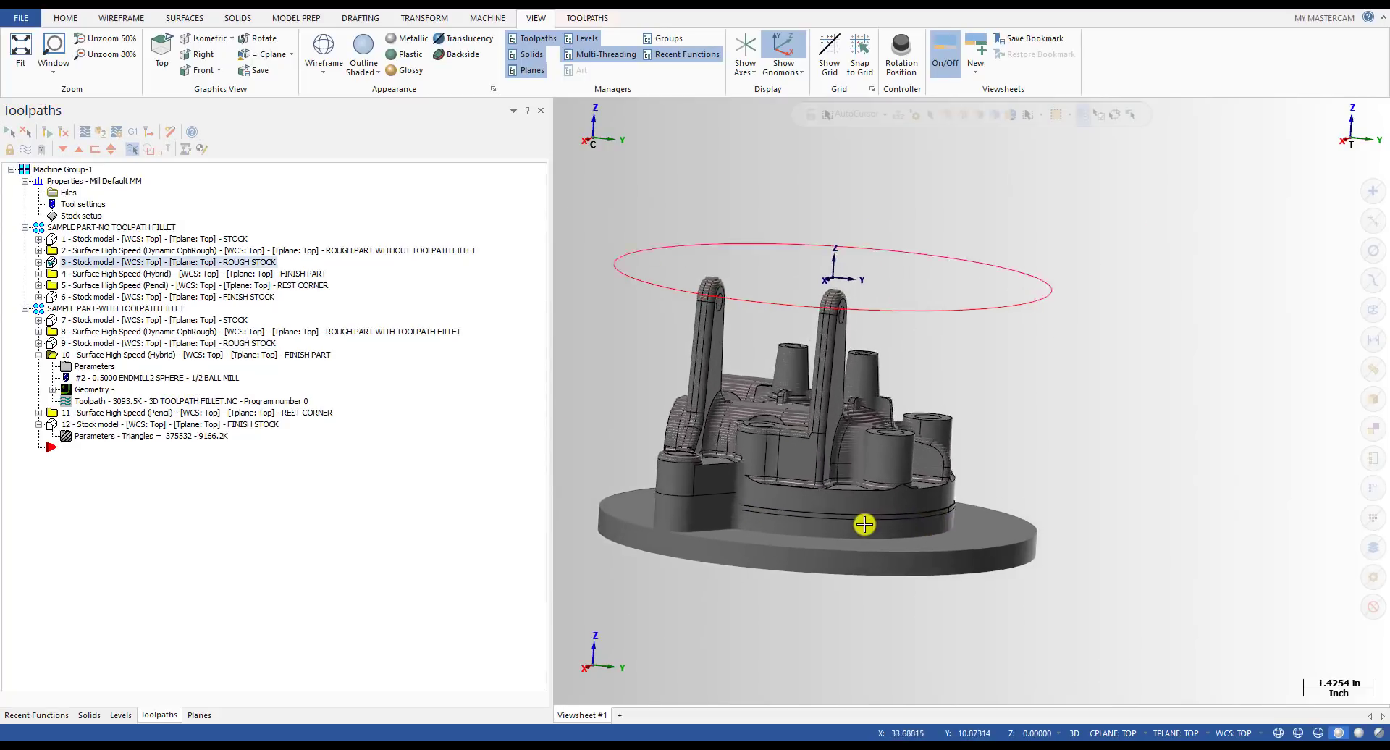
{"action": "middle_click_drag", "start_coordinate": [839, 546], "coordinate": [838, 566]}
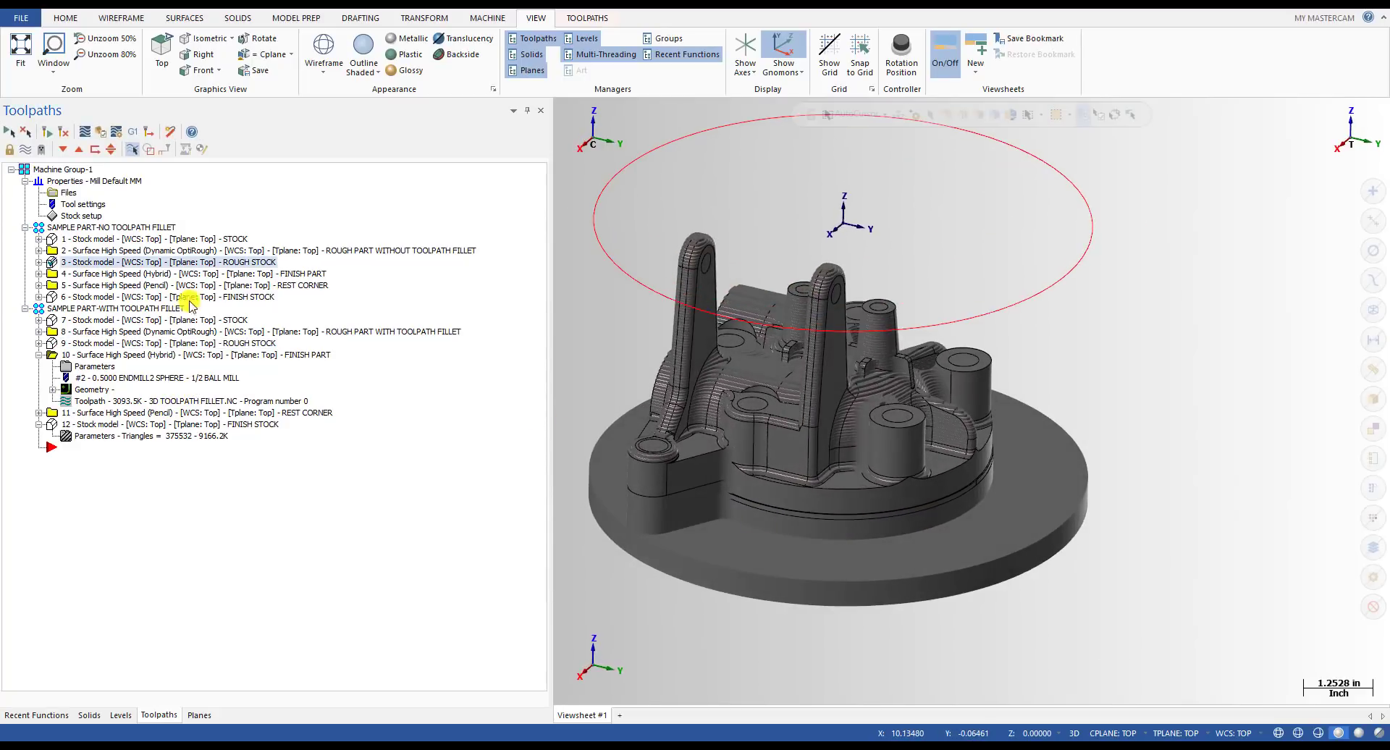
{"action": "left_click", "coordinate": [75, 343]}
{"action": "middle_click_drag", "start_coordinate": [872, 575], "coordinate": [1024, 477]}
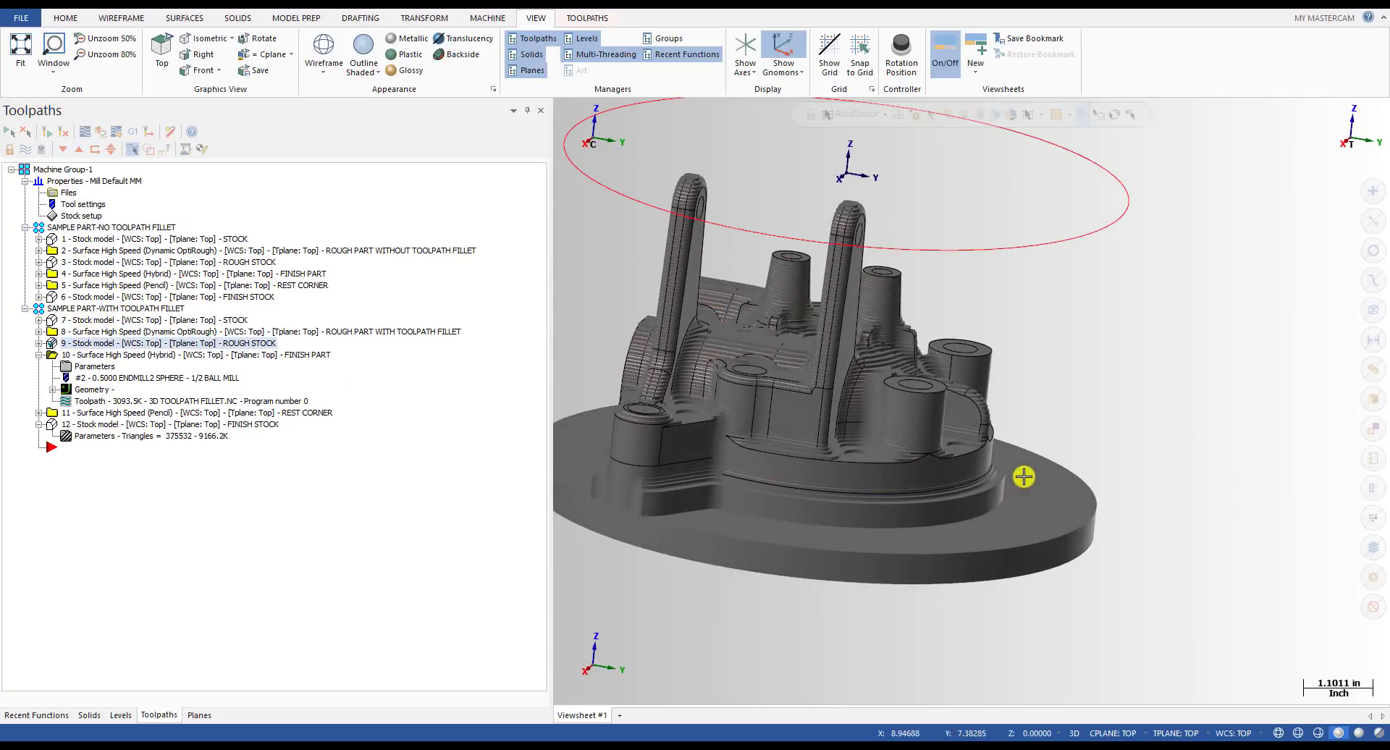
- Display the no-fillet group's ROUGH STOCK and inspect the base edge below the round bosses up close
{"action": "left_click", "coordinate": [96, 262]}
{"action": "scroll", "coordinate": [941, 388], "scroll_direction": "up", "scroll_amount": 2}
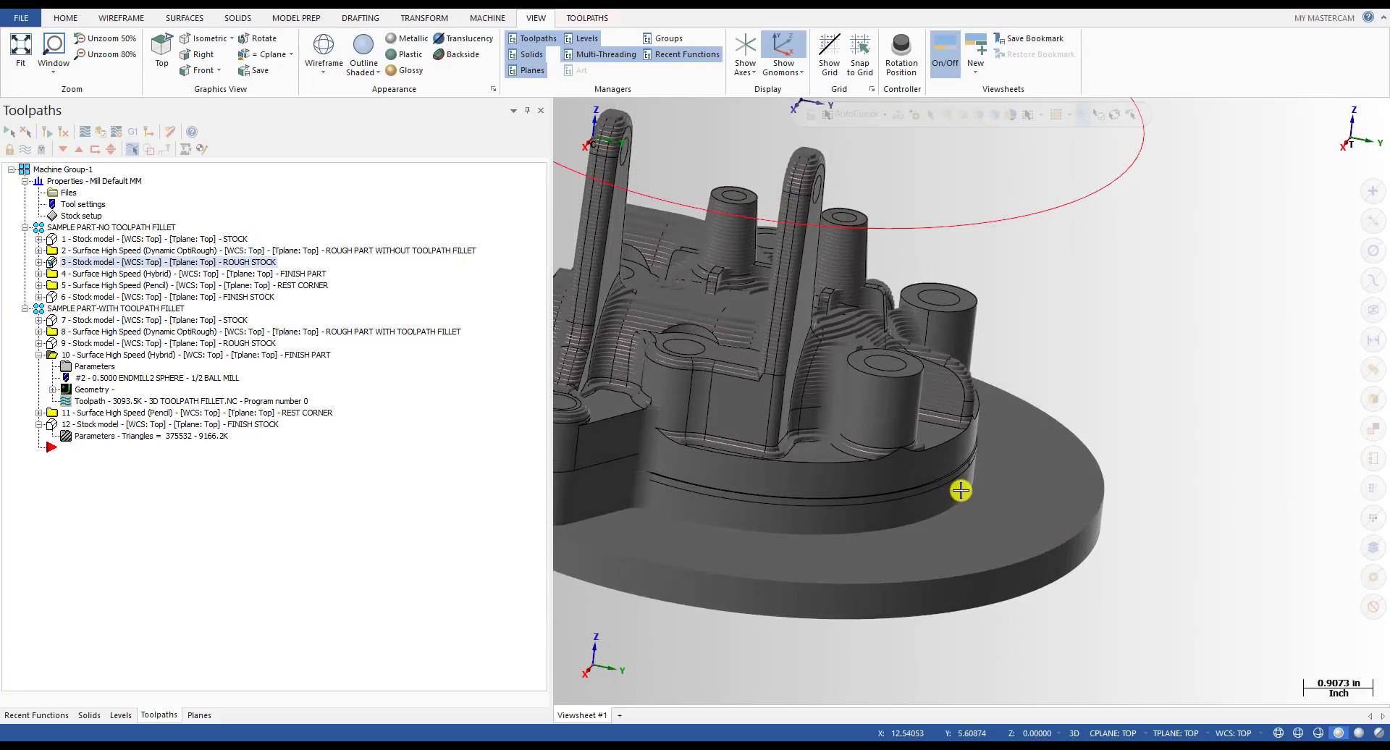
{"action": "scroll", "coordinate": [961, 491], "scroll_direction": "up", "scroll_amount": 3}
{"action": "scroll", "coordinate": [984, 481], "scroll_direction": "up", "scroll_amount": 2}
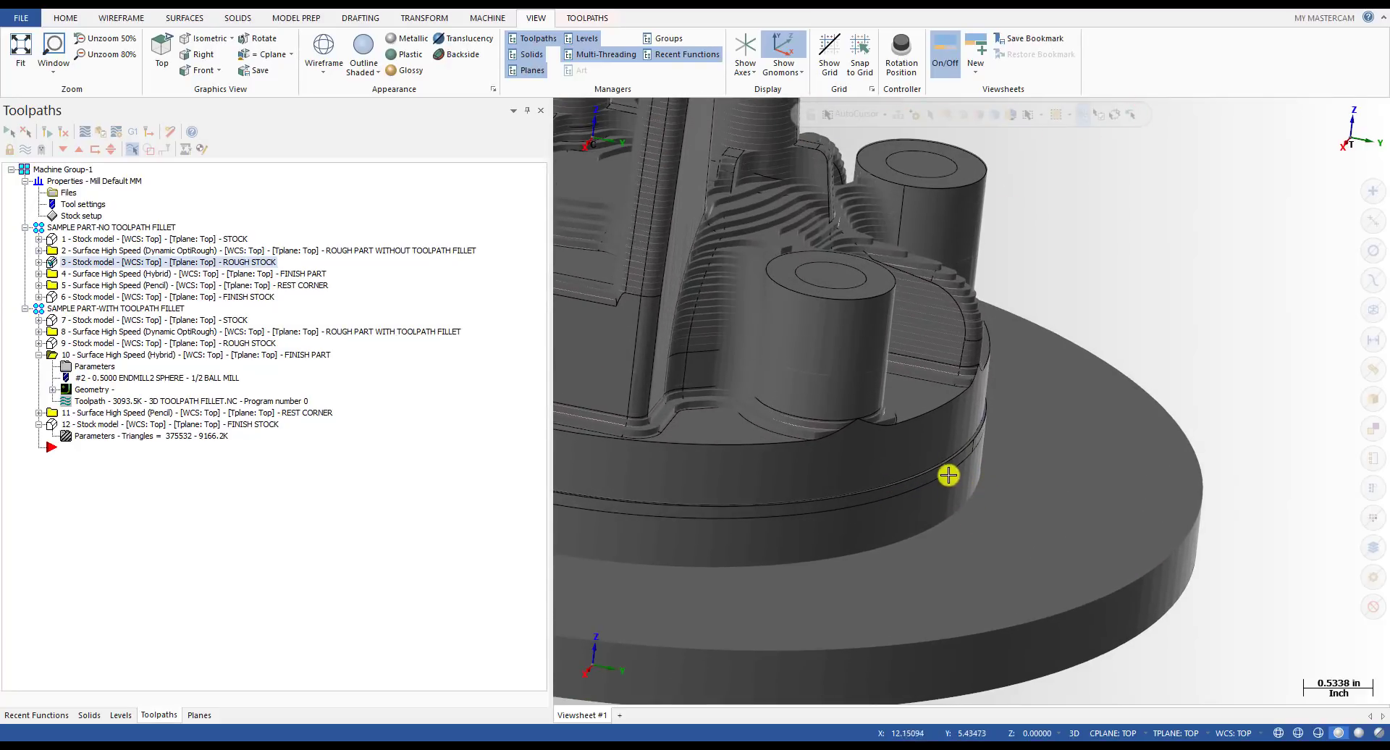
{"action": "scroll", "coordinate": [1013, 519], "scroll_direction": "down", "scroll_amount": 9}
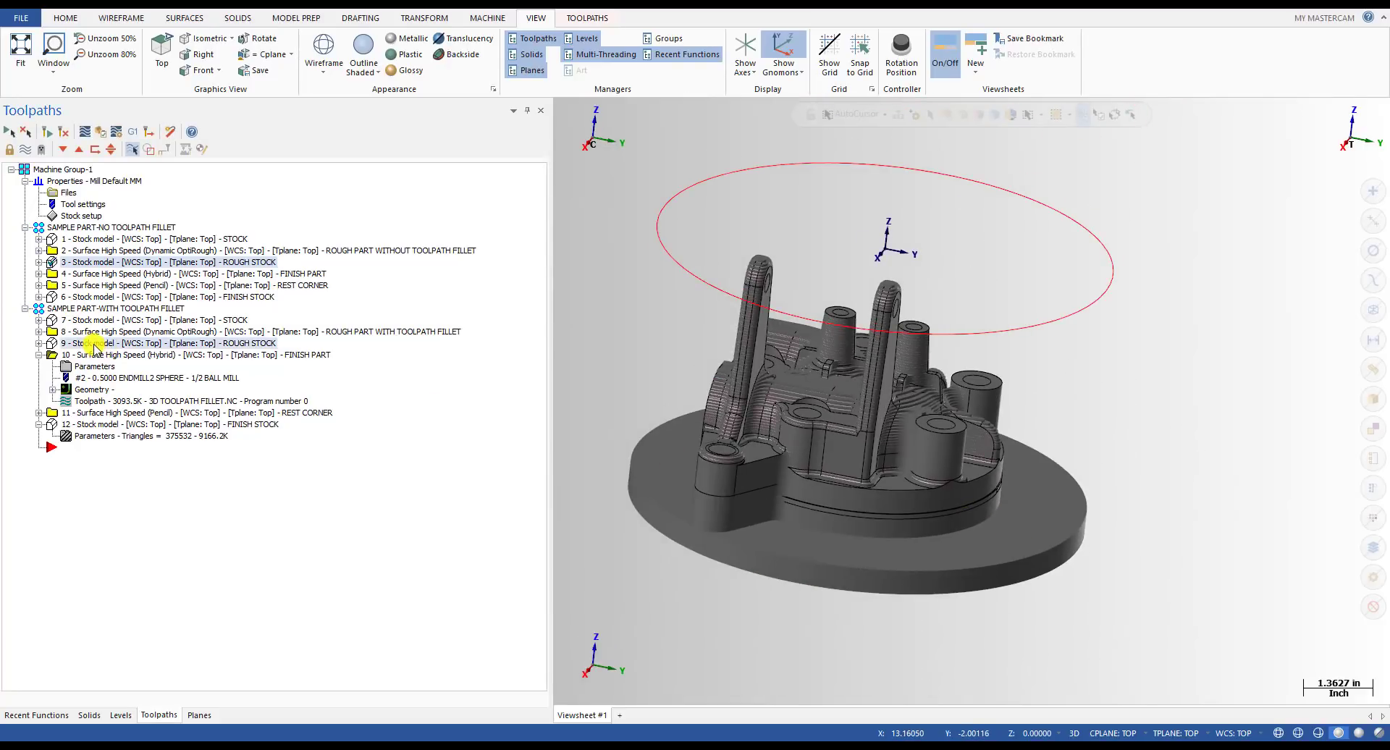
- Display the toolpath-fillet ROUGH STOCK, inspect where the part meets the base, and switch back to the no-fillet ROUGH STOCK
{"action": "left_click", "coordinate": [94, 343]}
{"action": "scroll", "coordinate": [977, 533], "scroll_direction": "up", "scroll_amount": 3}
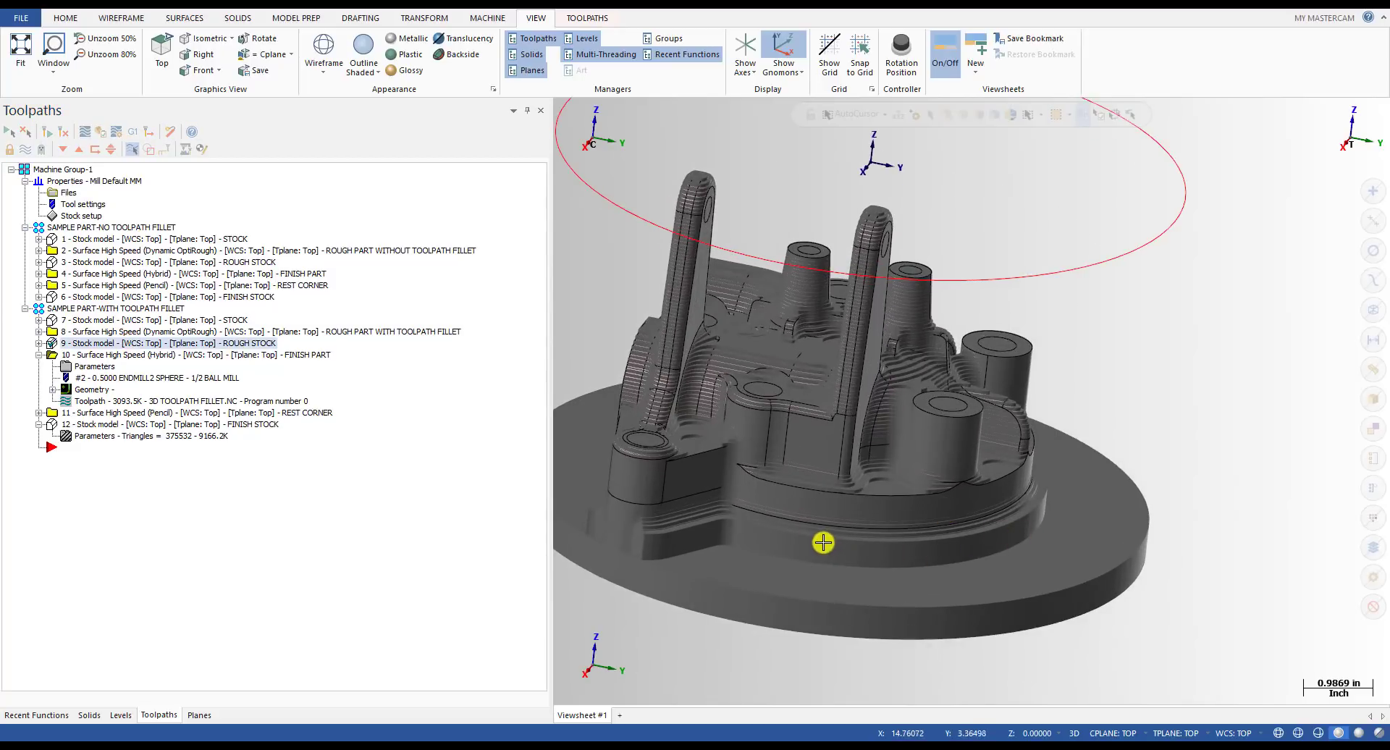
{"action": "scroll", "coordinate": [760, 527], "scroll_direction": "down", "scroll_amount": 2}
{"action": "middle_click_drag", "start_coordinate": [702, 542], "coordinate": [730, 528]}
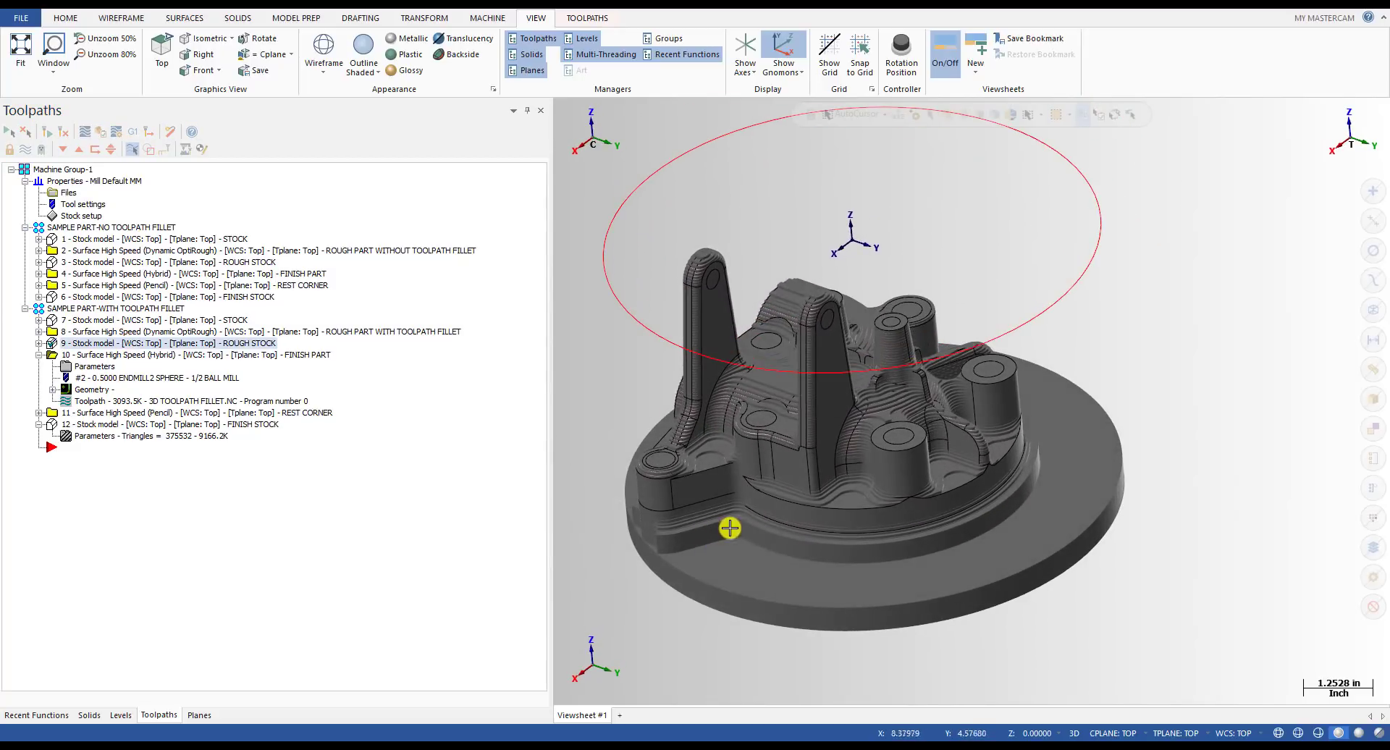
{"action": "left_click", "coordinate": [64, 265]}
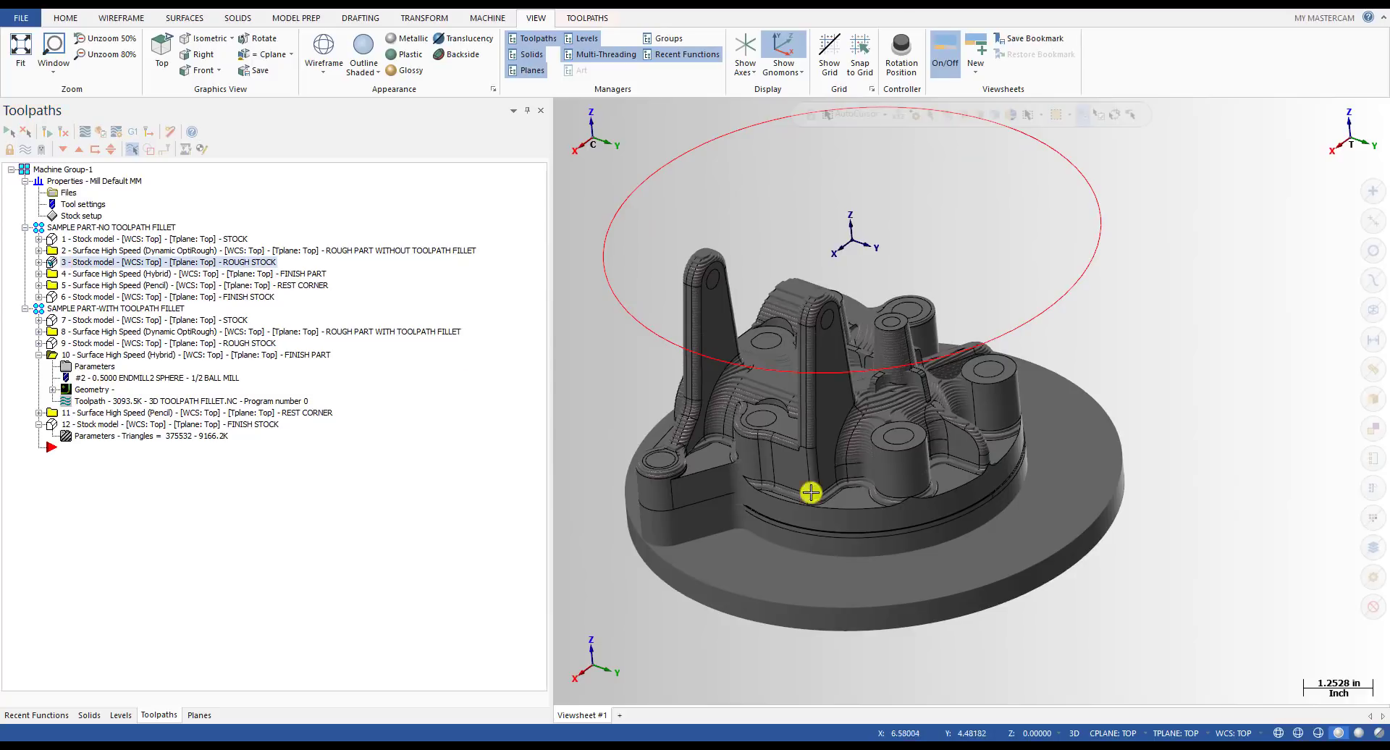
{"action": "scroll", "coordinate": [971, 534], "scroll_direction": "down", "scroll_amount": 1}
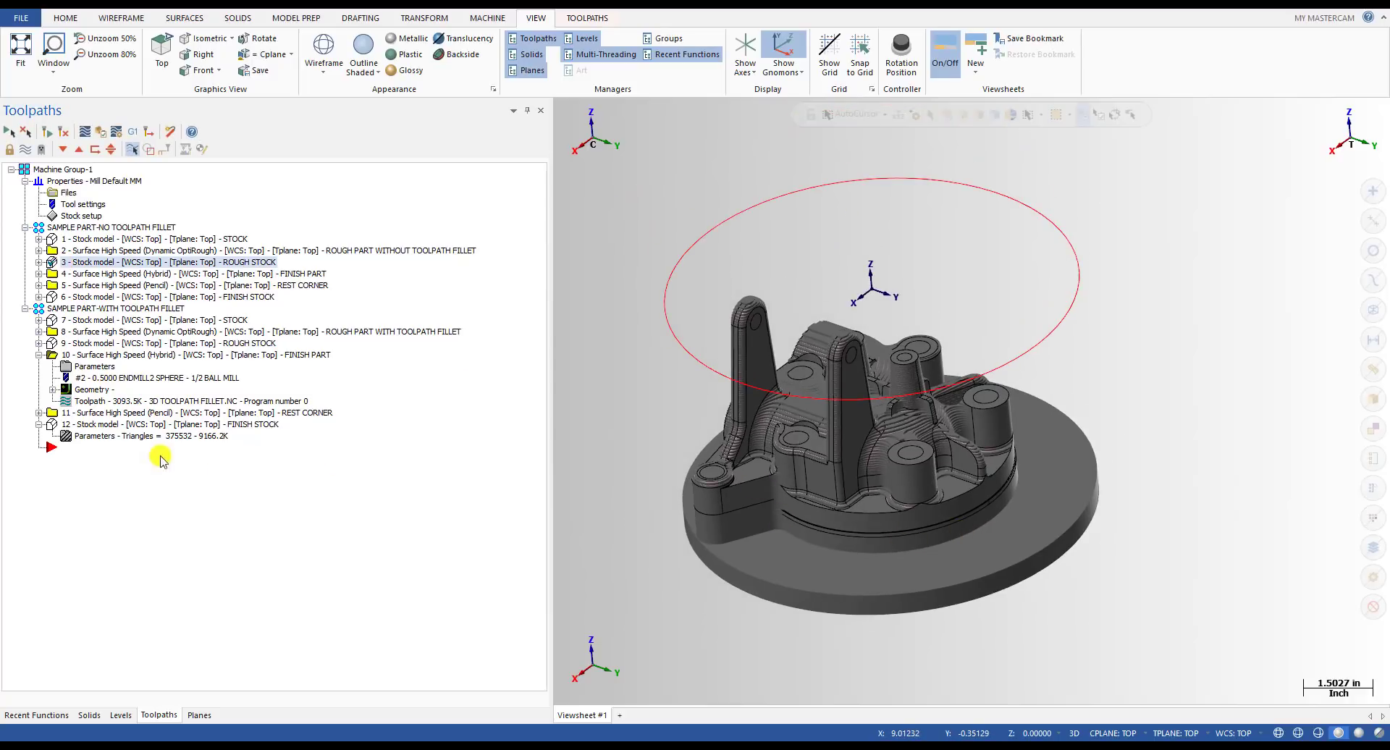
- Display the FINISH STOCK model of the group with toolpath fillets and examine its lower corners from different angles
{"action": "left_click", "coordinate": [98, 426]}
{"action": "scroll", "coordinate": [926, 507], "scroll_direction": "up", "scroll_amount": 3}
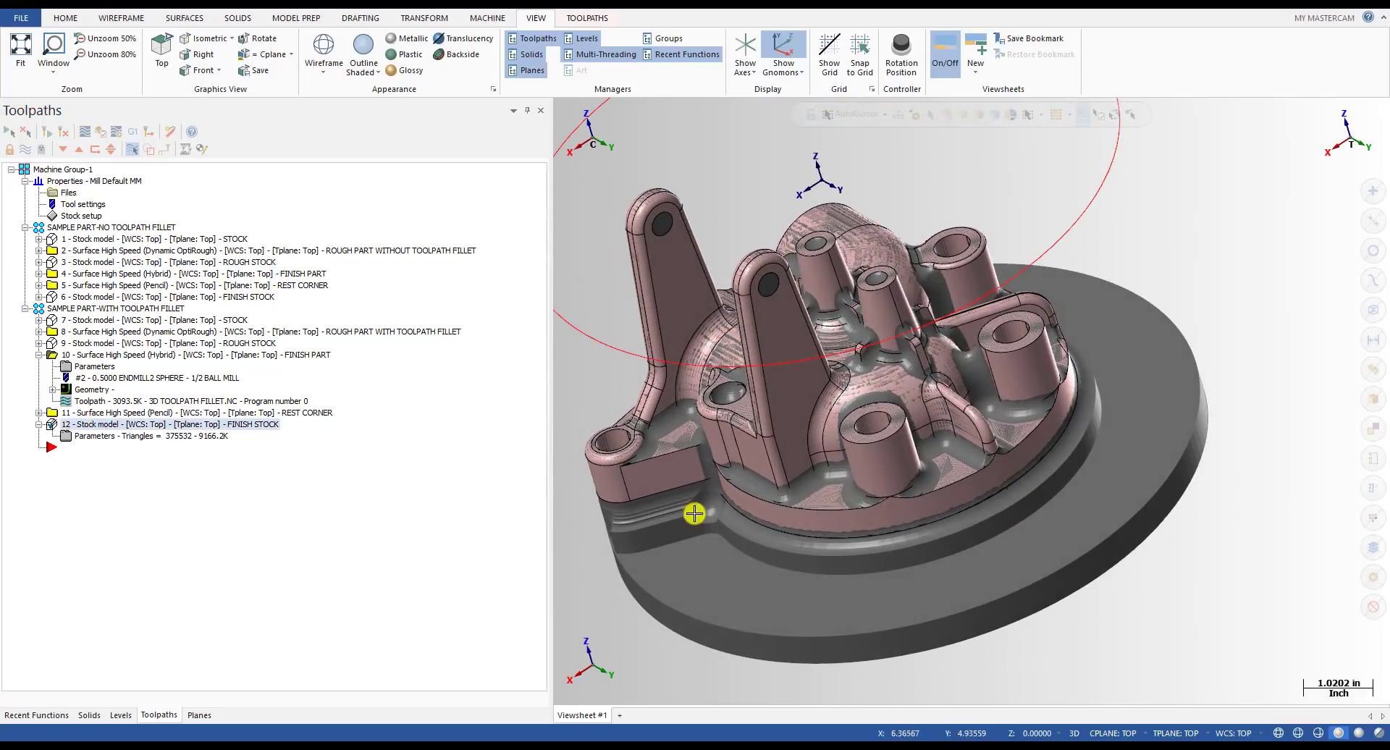
{"action": "middle_click_drag", "start_coordinate": [694, 513], "coordinate": [916, 510]}
{"action": "middle_click_drag", "start_coordinate": [1102, 468], "coordinate": [1061, 483]}
- View the bare part, display the toolpath-fillet group's ROUGH STOCK, and examine its ribs, bosses and base from several angles
{"action": "left_click", "coordinate": [101, 332]}
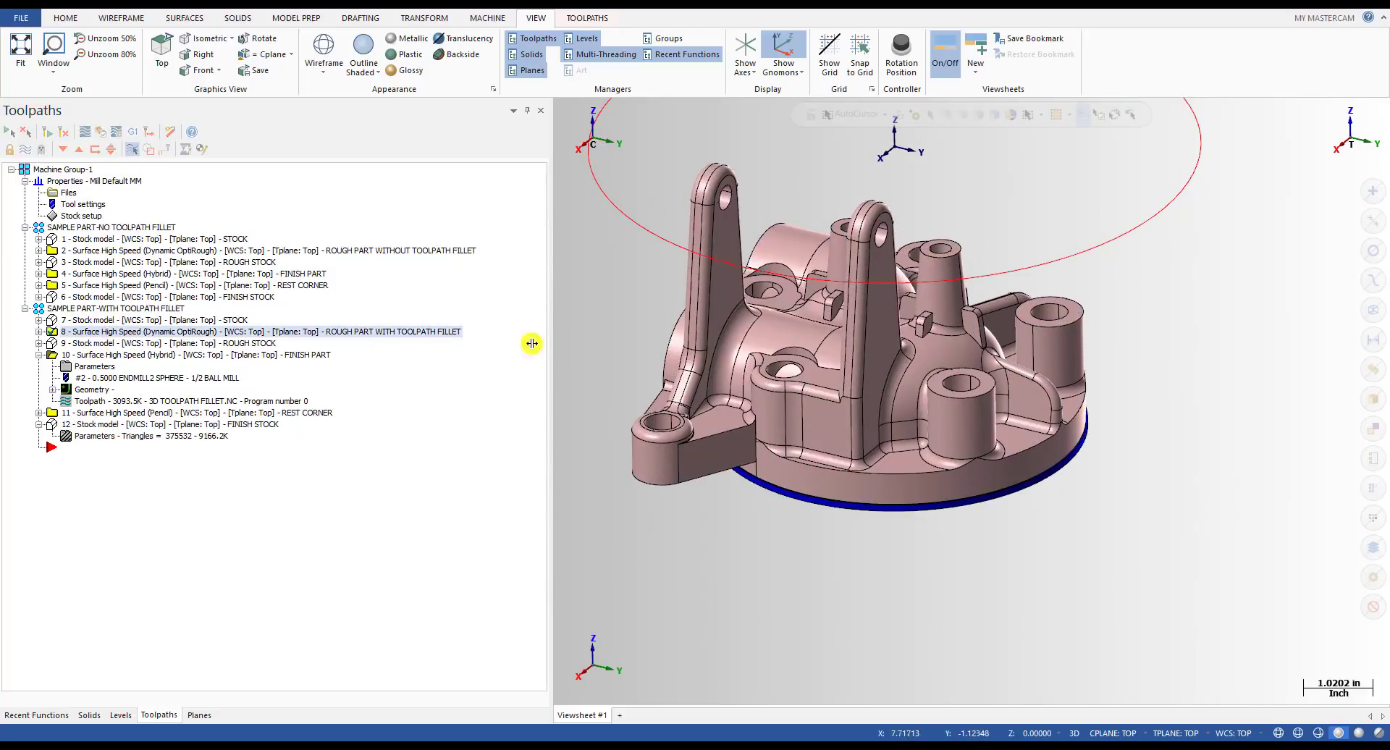
{"action": "left_click", "coordinate": [111, 345]}
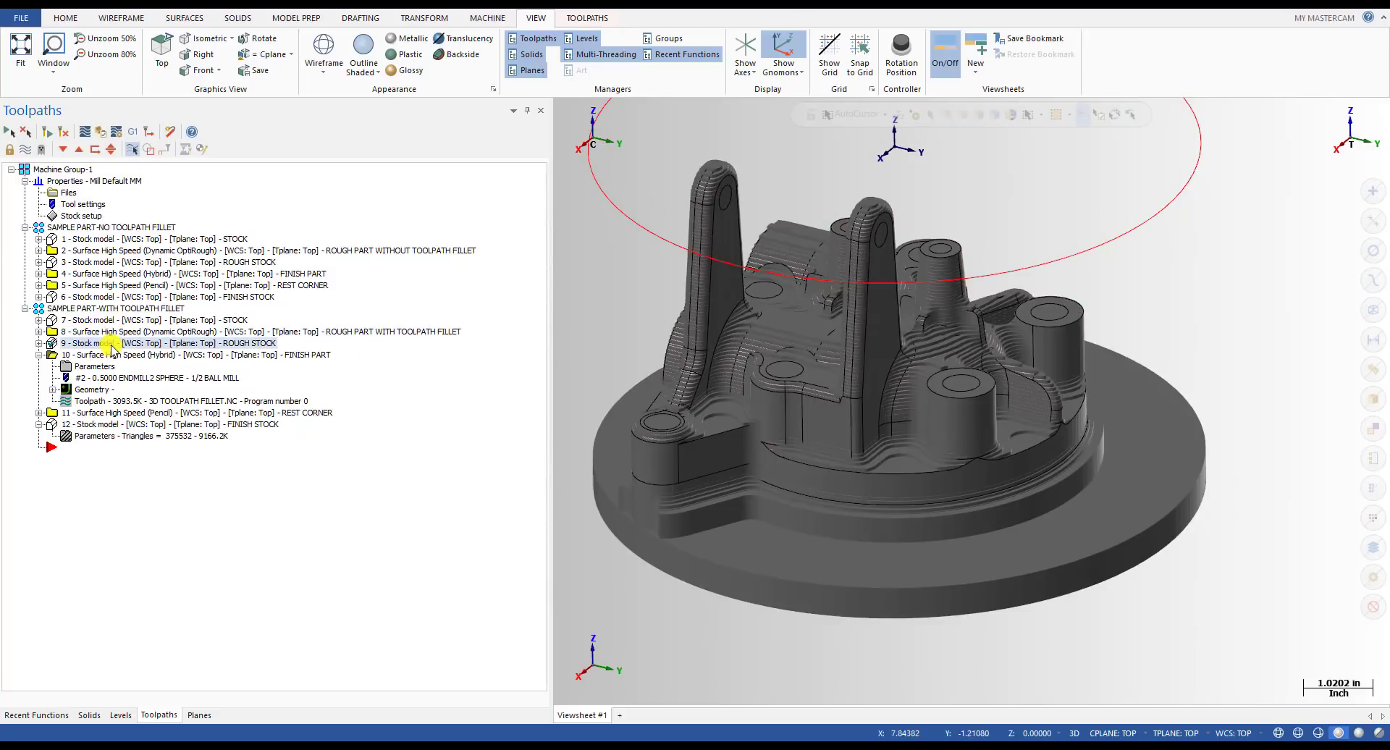
{"action": "middle_click_drag", "start_coordinate": [916, 557], "coordinate": [1096, 478]}
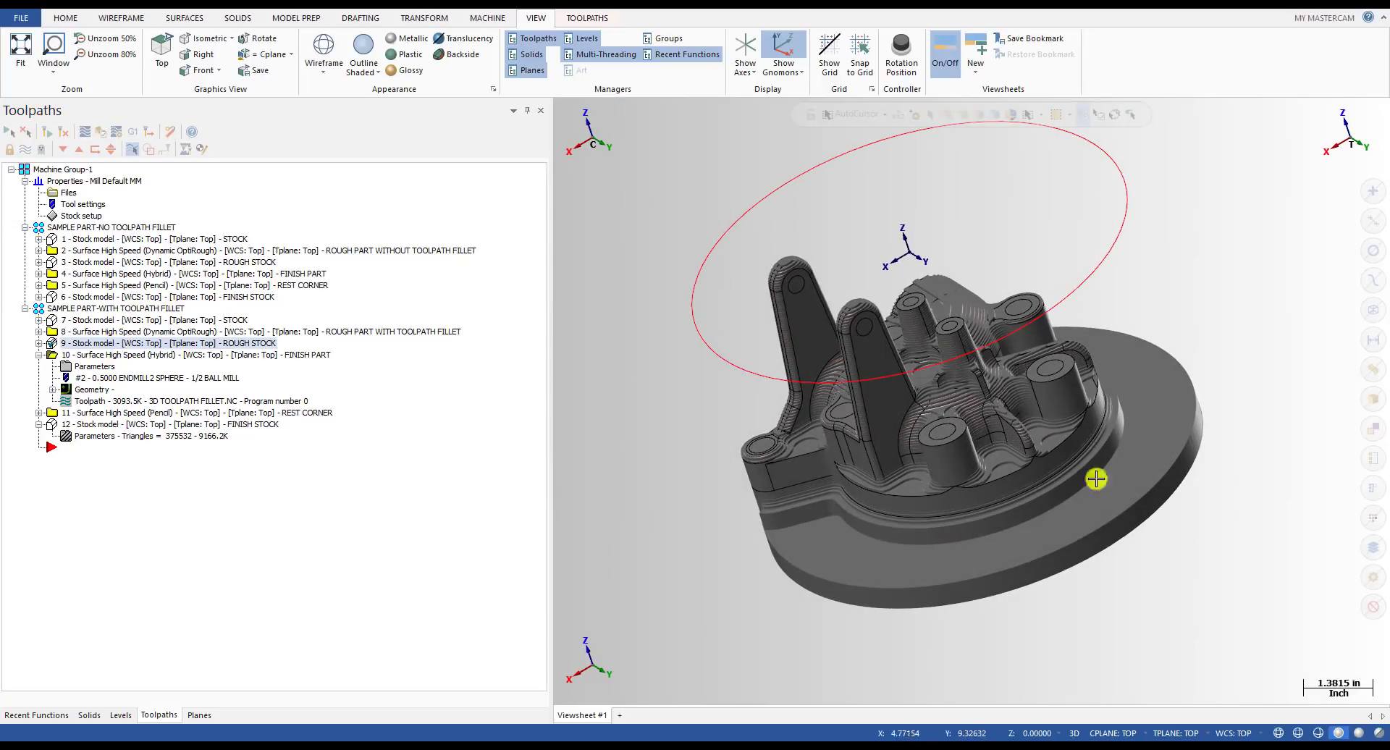
{"action": "middle_click_drag", "start_coordinate": [1005, 512], "coordinate": [1066, 511]}
{"action": "middle_click_drag", "start_coordinate": [785, 514], "coordinate": [700, 489]}
{"action": "scroll", "coordinate": [772, 462], "scroll_direction": "up", "scroll_amount": 2}
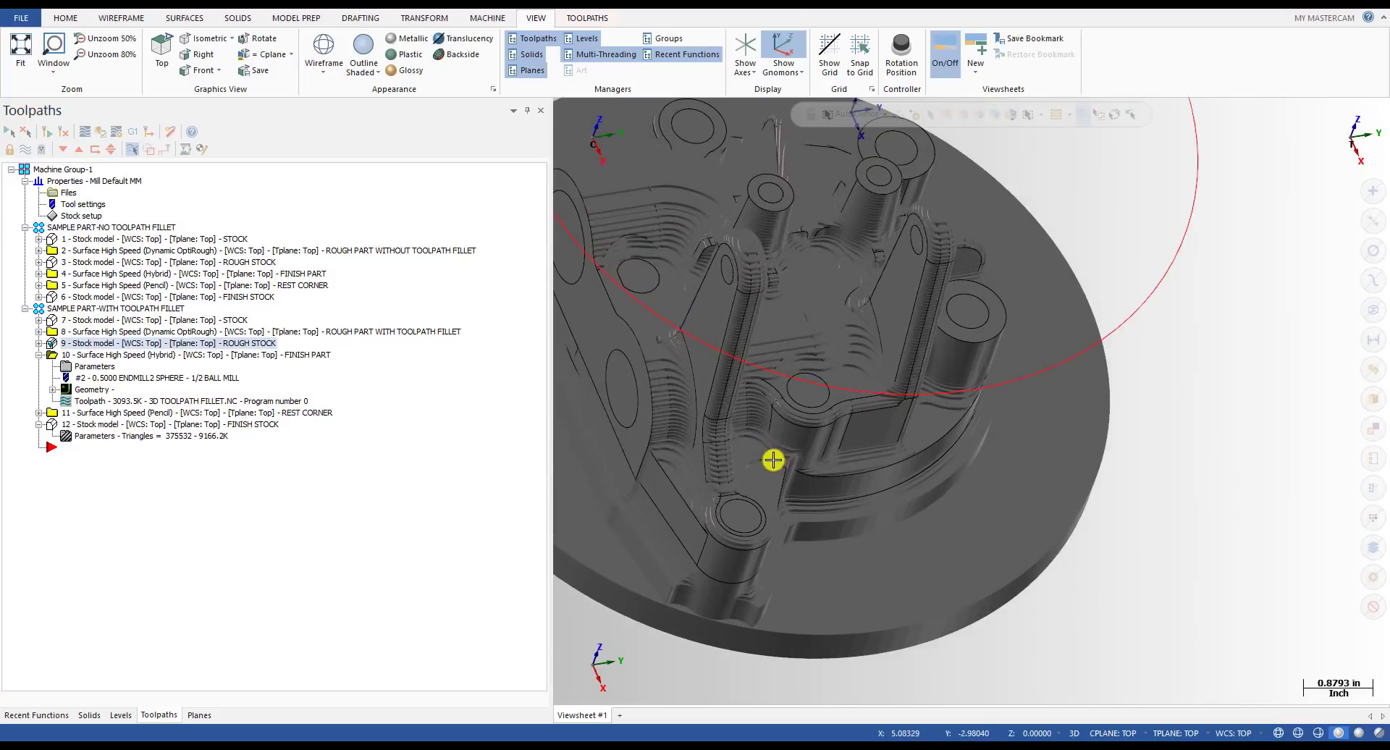
{"action": "middle_click_drag", "start_coordinate": [772, 462], "coordinate": [1088, 401]}
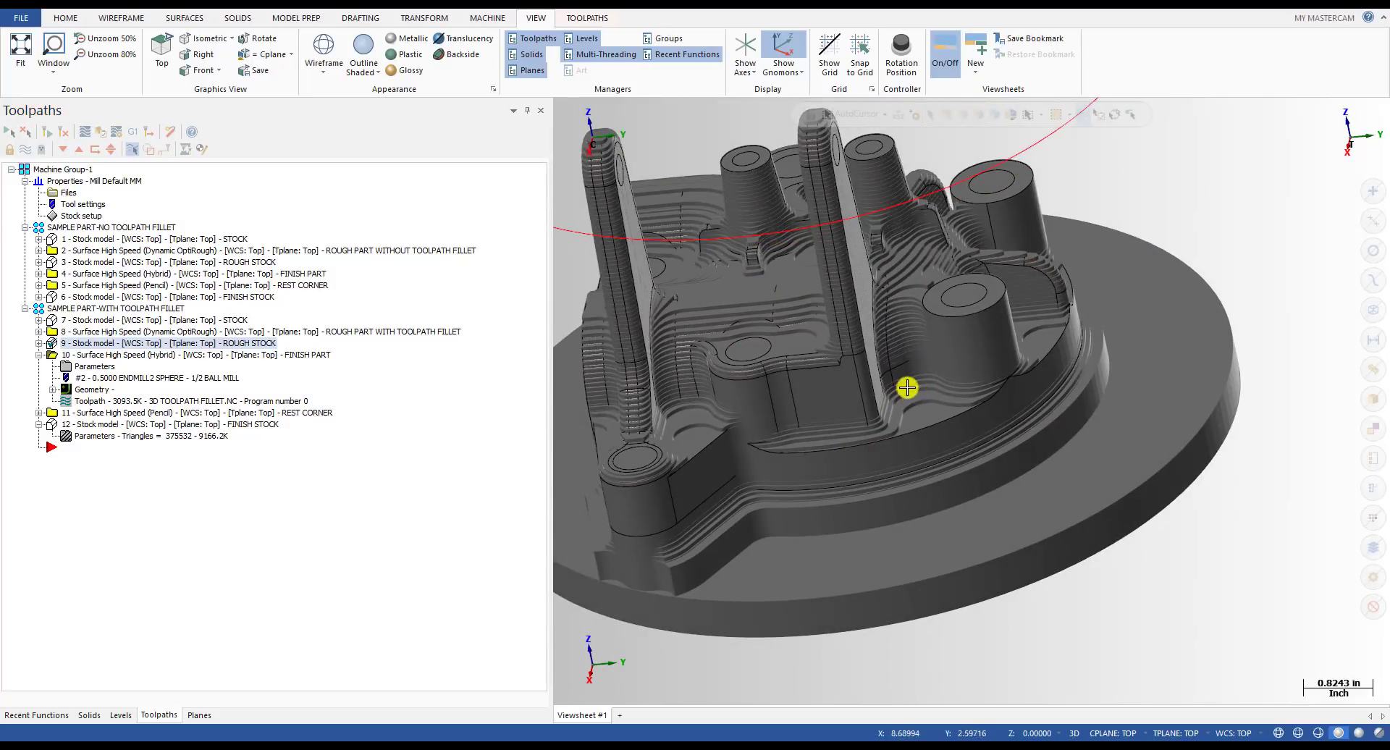
{"action": "scroll", "coordinate": [933, 433], "scroll_direction": "down", "scroll_amount": 2}
{"action": "middle_click_drag", "start_coordinate": [776, 493], "coordinate": [741, 513]}
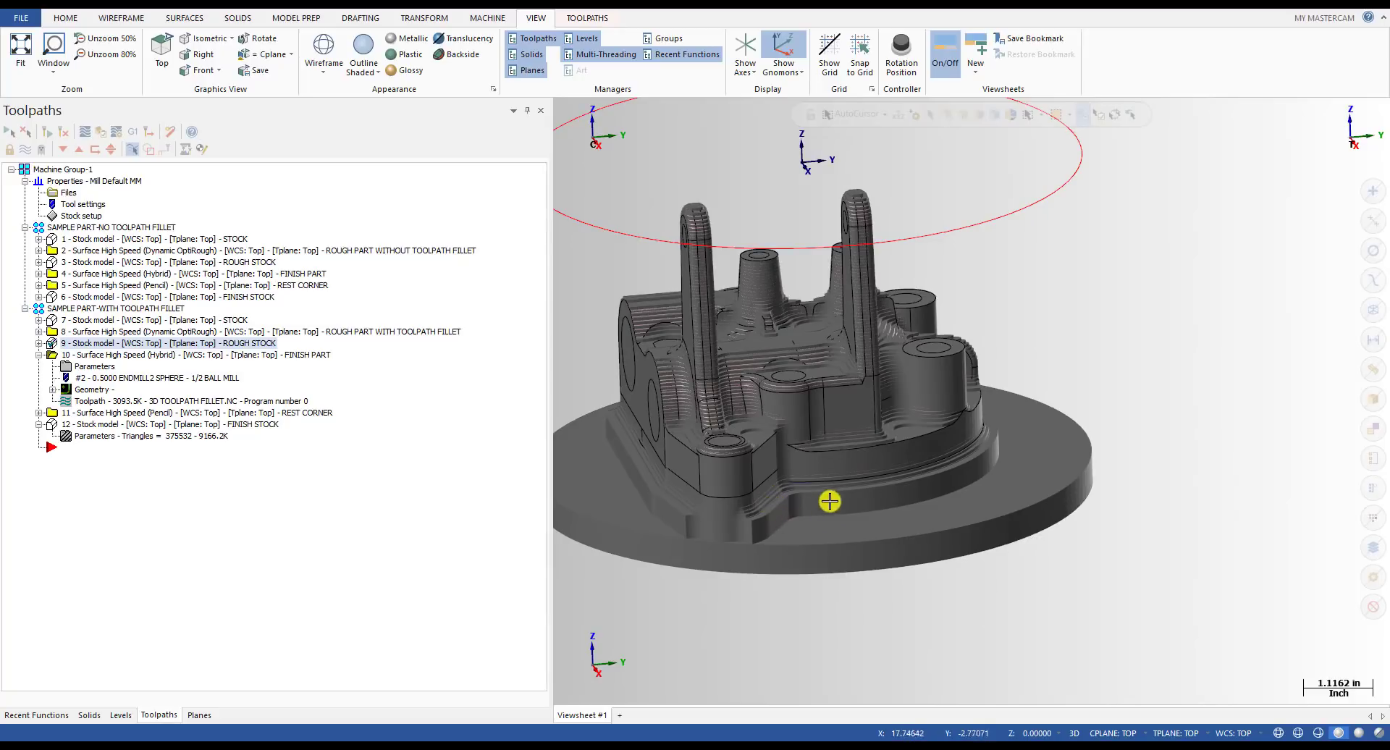
{"action": "middle_click_drag", "start_coordinate": [912, 485], "coordinate": [950, 483]}
{"action": "middle_click_drag", "start_coordinate": [864, 491], "coordinate": [874, 510]}
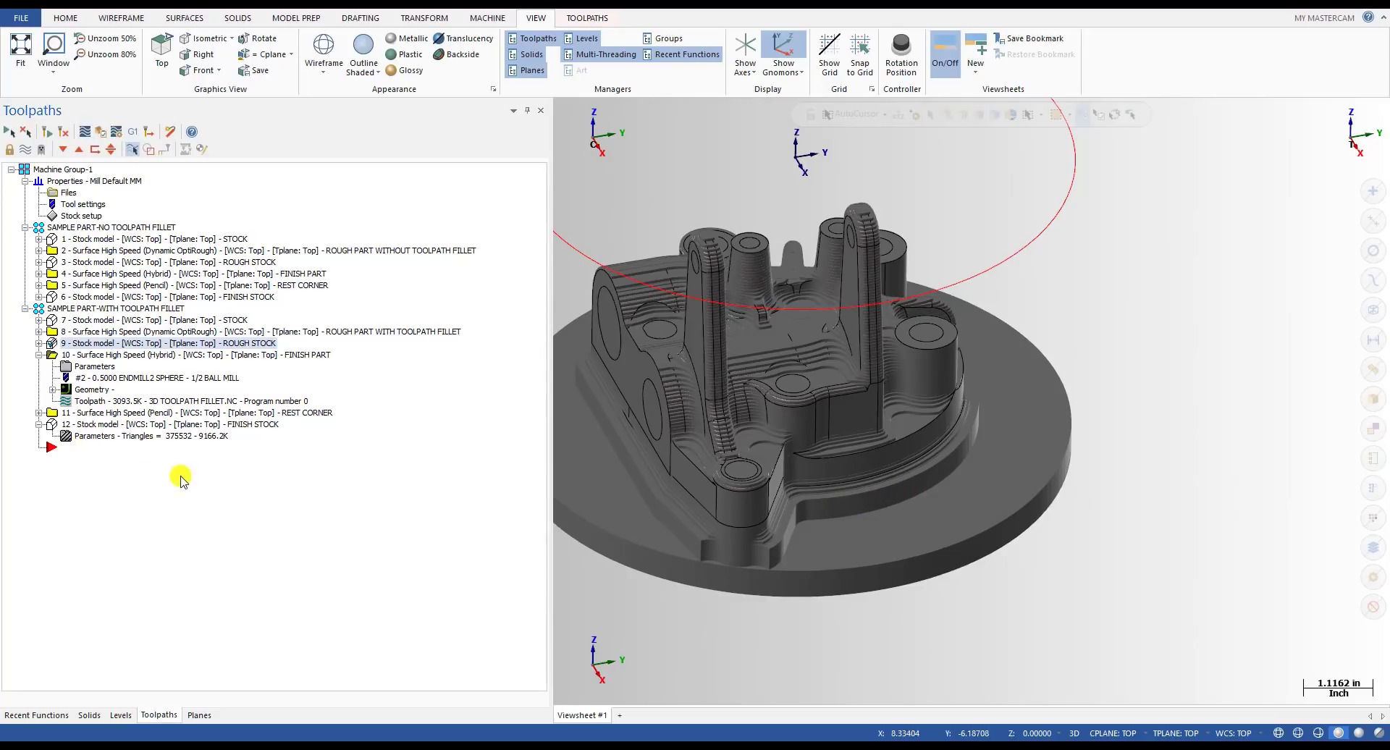
- Select the ROUGH PART WITH TOOLPATH FILLET operation and examine the bare part without the stock model
{"action": "left_click", "coordinate": [259, 333]}
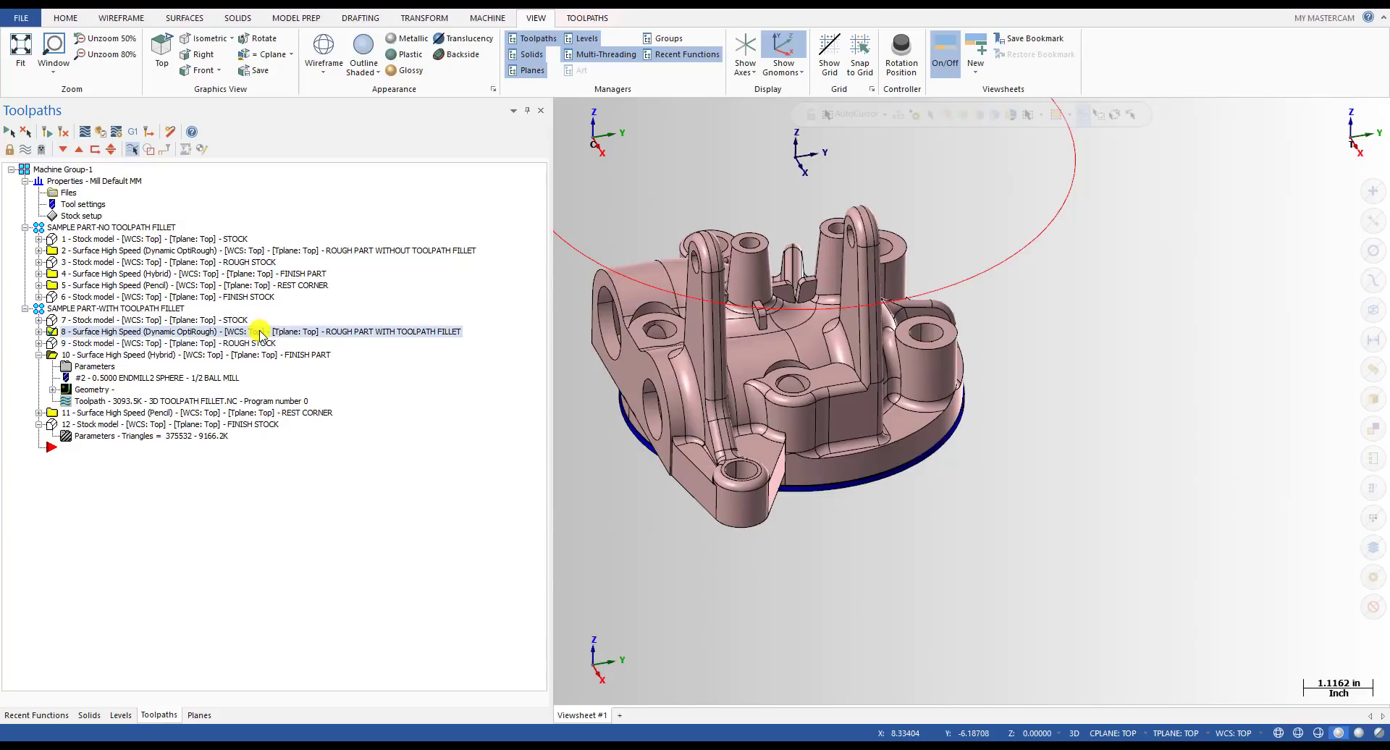
{"action": "middle_click_drag", "start_coordinate": [653, 524], "coordinate": [895, 478]}
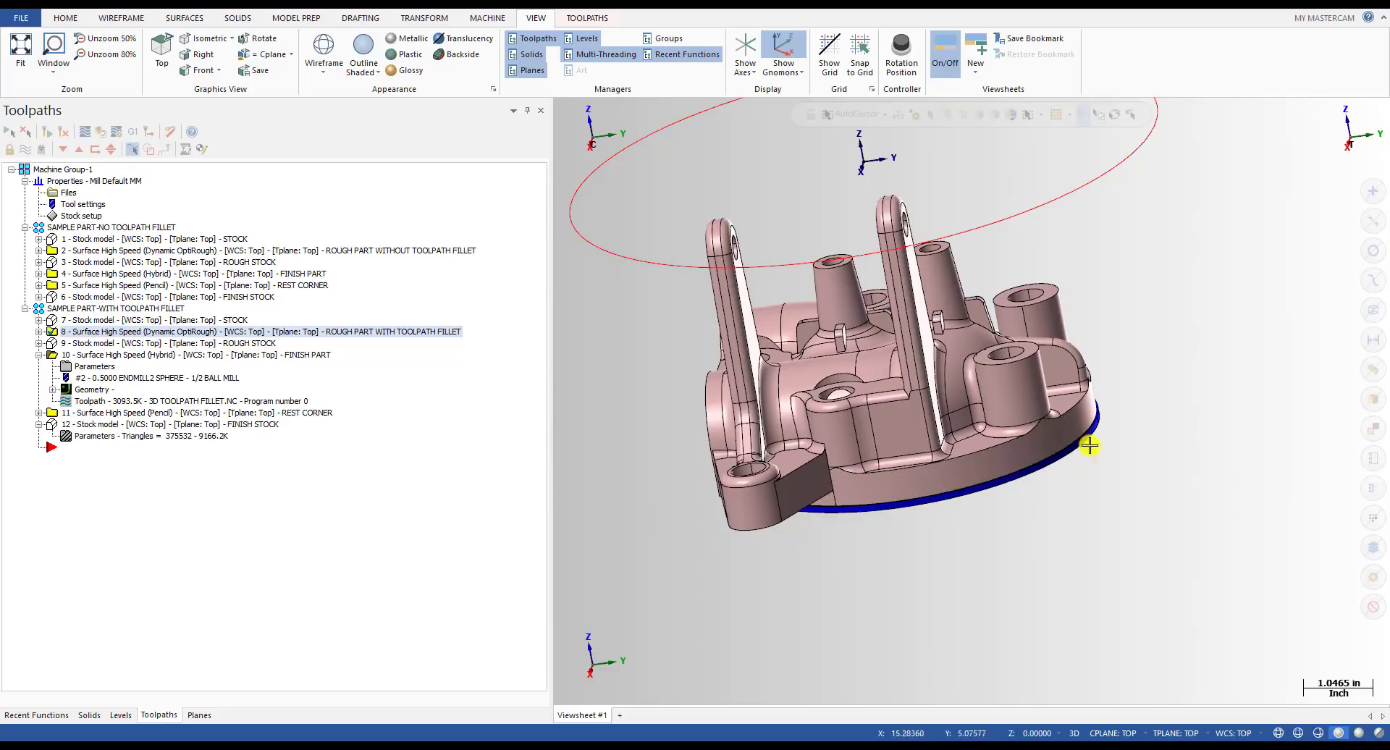
{"action": "middle_click_drag", "start_coordinate": [1126, 411], "coordinate": [1124, 433]}
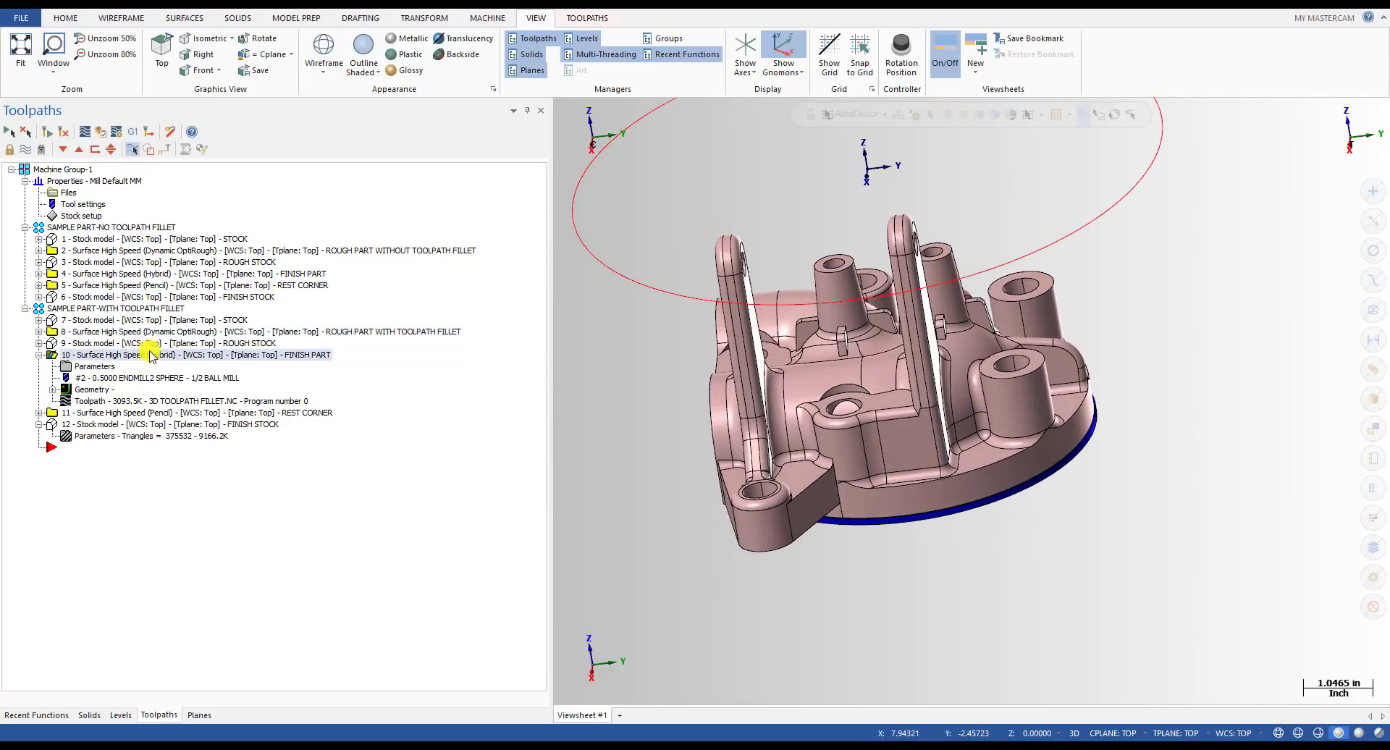
- Display the toolpath-fillet group's ROUGH STOCK, collapse the Hybrid FINISH PART operation, and view the stock from above
{"action": "left_click", "coordinate": [137, 343]}
{"action": "left_click", "coordinate": [39, 355]}
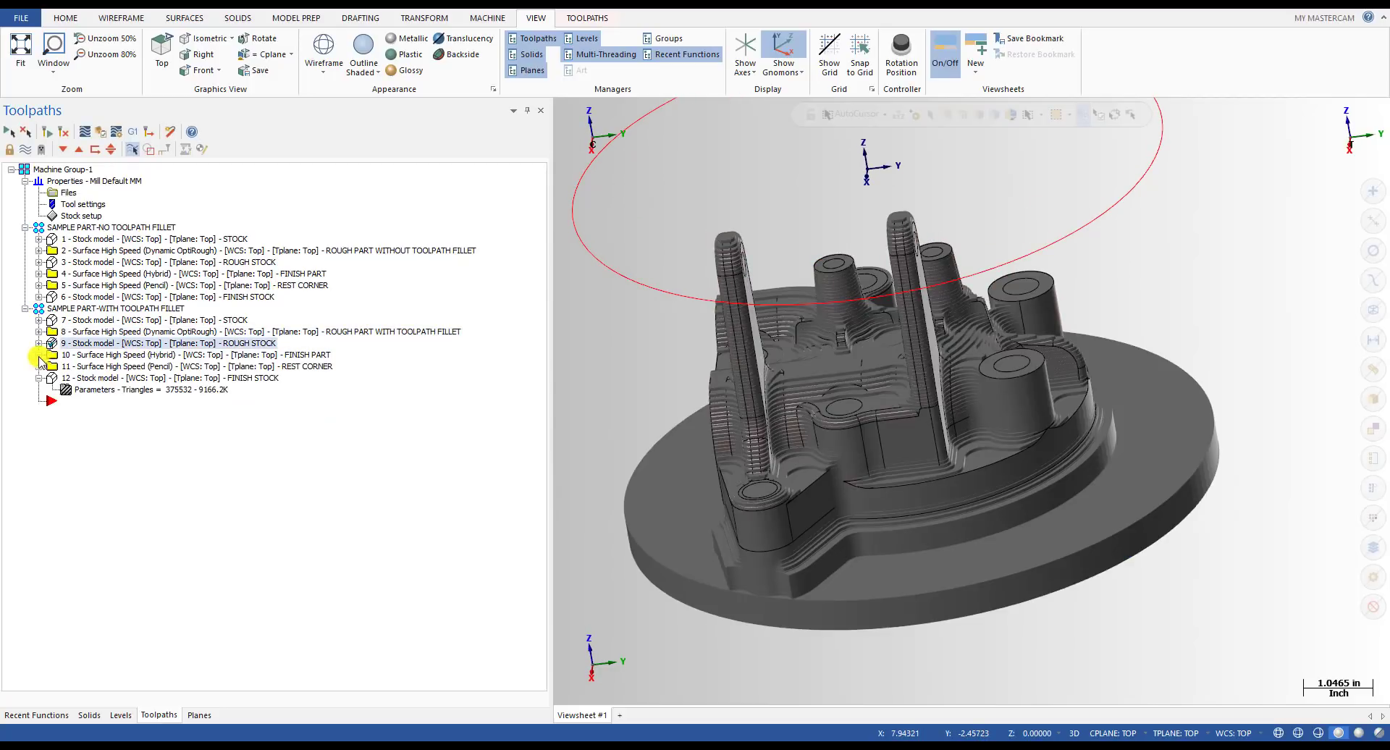
{"action": "scroll", "coordinate": [934, 416], "scroll_direction": "down", "scroll_amount": 3}
{"action": "middle_click_drag", "start_coordinate": [914, 421], "coordinate": [995, 448]}
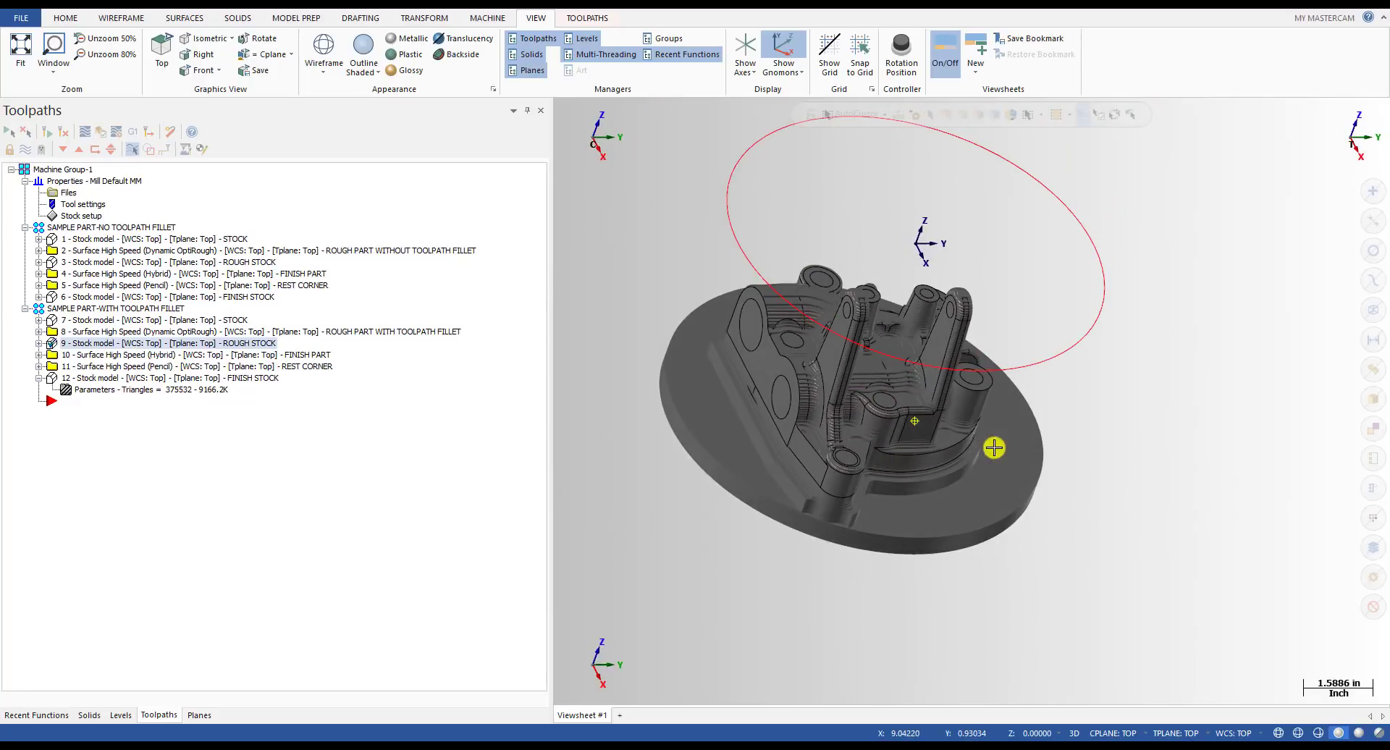
- Display the toolpath-fillet group's FINISH STOCK model and inspect the inside corner beside the projecting lug up close
{"action": "left_click", "coordinate": [112, 378]}
{"action": "scroll", "coordinate": [931, 472], "scroll_direction": "up", "scroll_amount": 3}
{"action": "scroll", "coordinate": [822, 484], "scroll_direction": "up", "scroll_amount": 3}
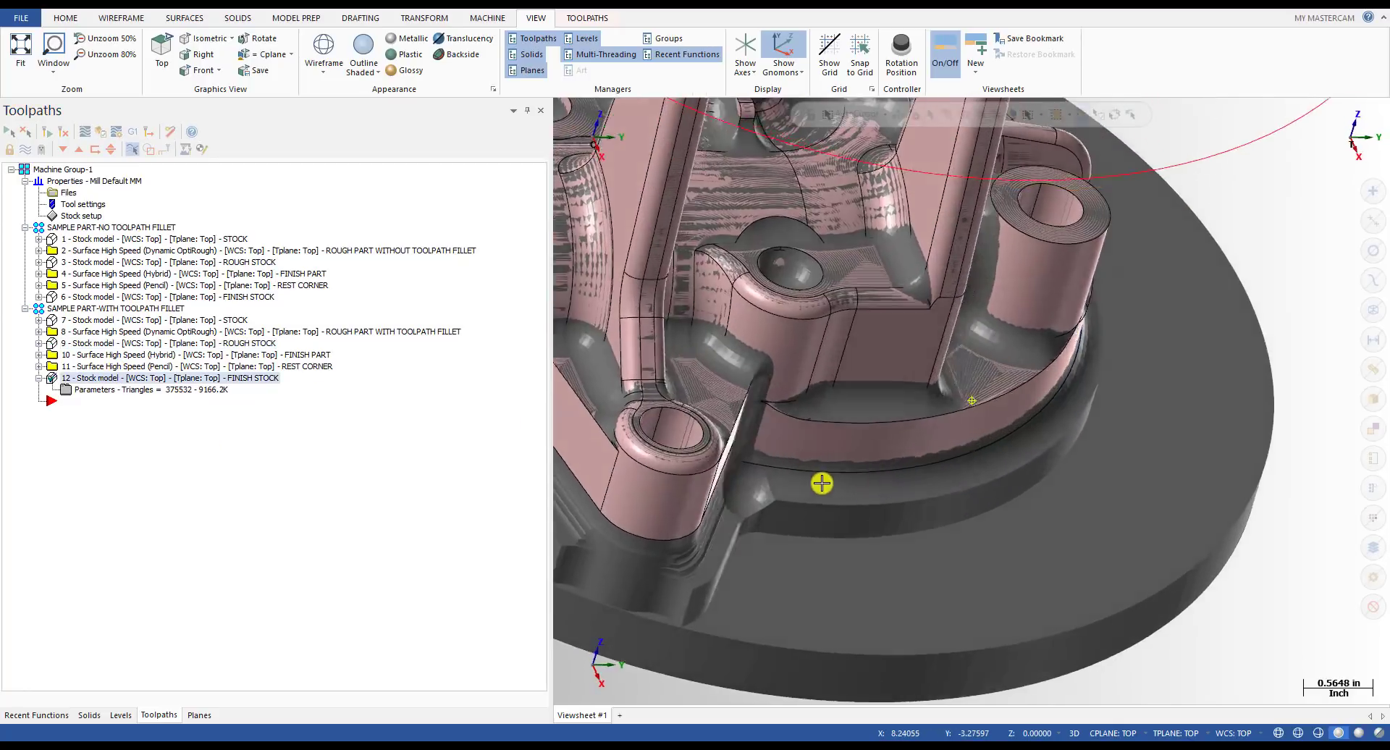
{"action": "scroll", "coordinate": [707, 655], "scroll_direction": "up", "scroll_amount": 4}
{"action": "scroll", "coordinate": [698, 502], "scroll_direction": "down", "scroll_amount": 2}
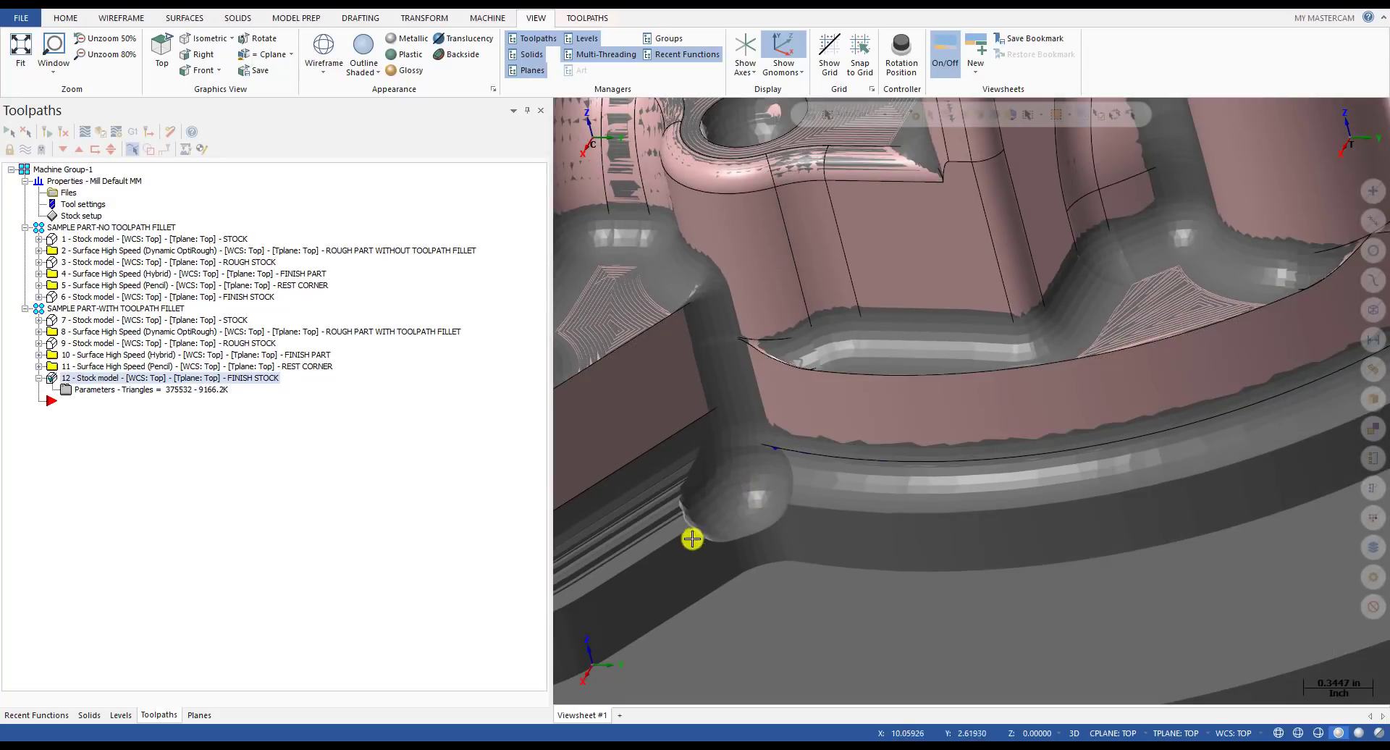
- Examine the toolpath-fillet group's FINISH STOCK around the base rim, ribs and boss pockets from several angles
{"action": "scroll", "coordinate": [724, 536], "scroll_direction": "down", "scroll_amount": 5}
{"action": "scroll", "coordinate": [740, 497], "scroll_direction": "up", "scroll_amount": 3}
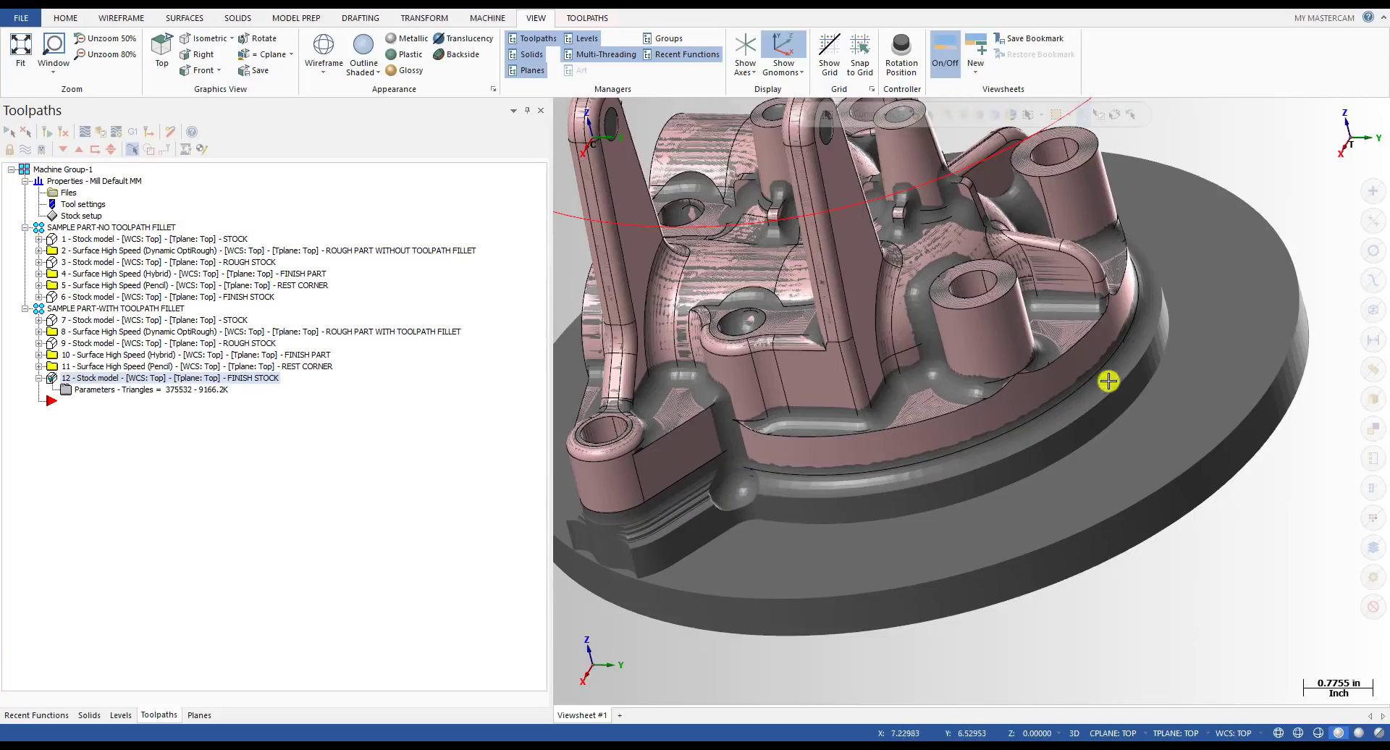
{"action": "scroll", "coordinate": [941, 463], "scroll_direction": "down", "scroll_amount": 3}
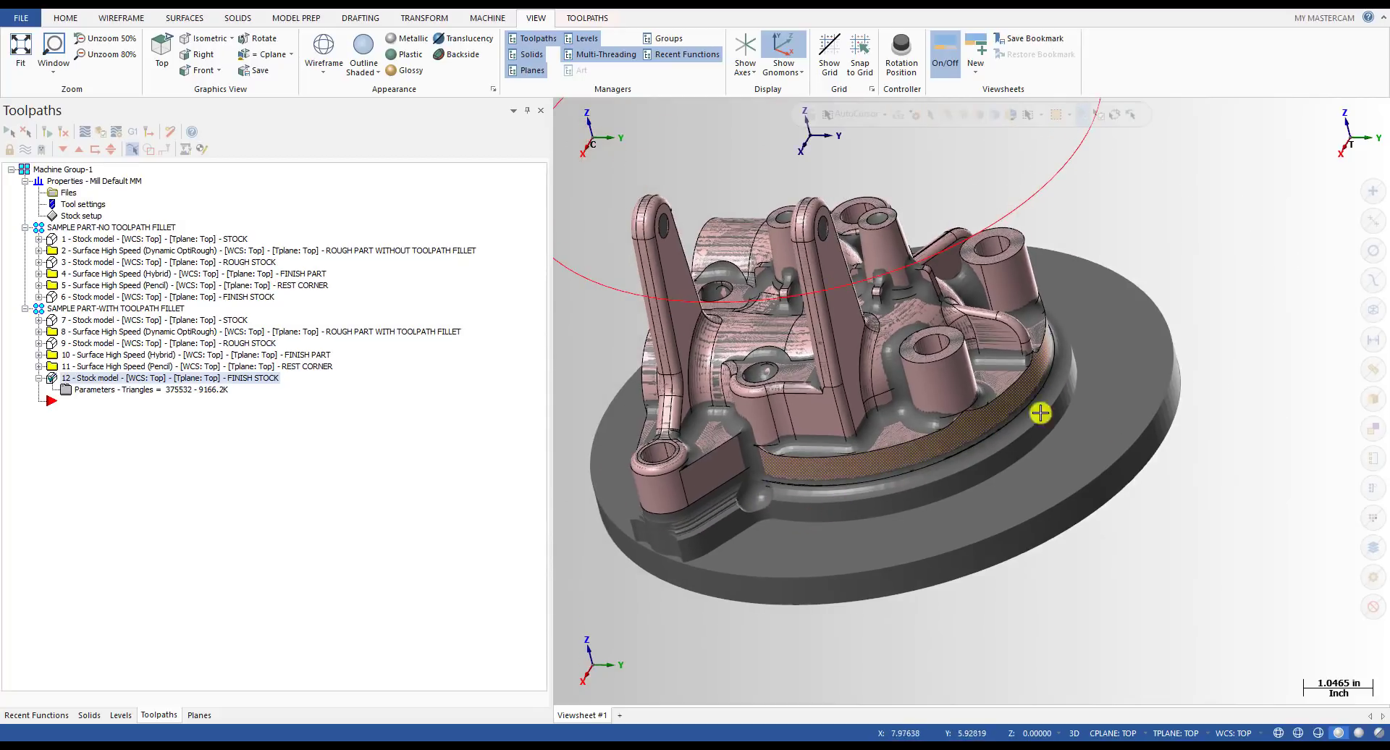
{"action": "scroll", "coordinate": [1002, 379], "scroll_direction": "up", "scroll_amount": 6}
{"action": "scroll", "coordinate": [920, 297], "scroll_direction": "down", "scroll_amount": 3}
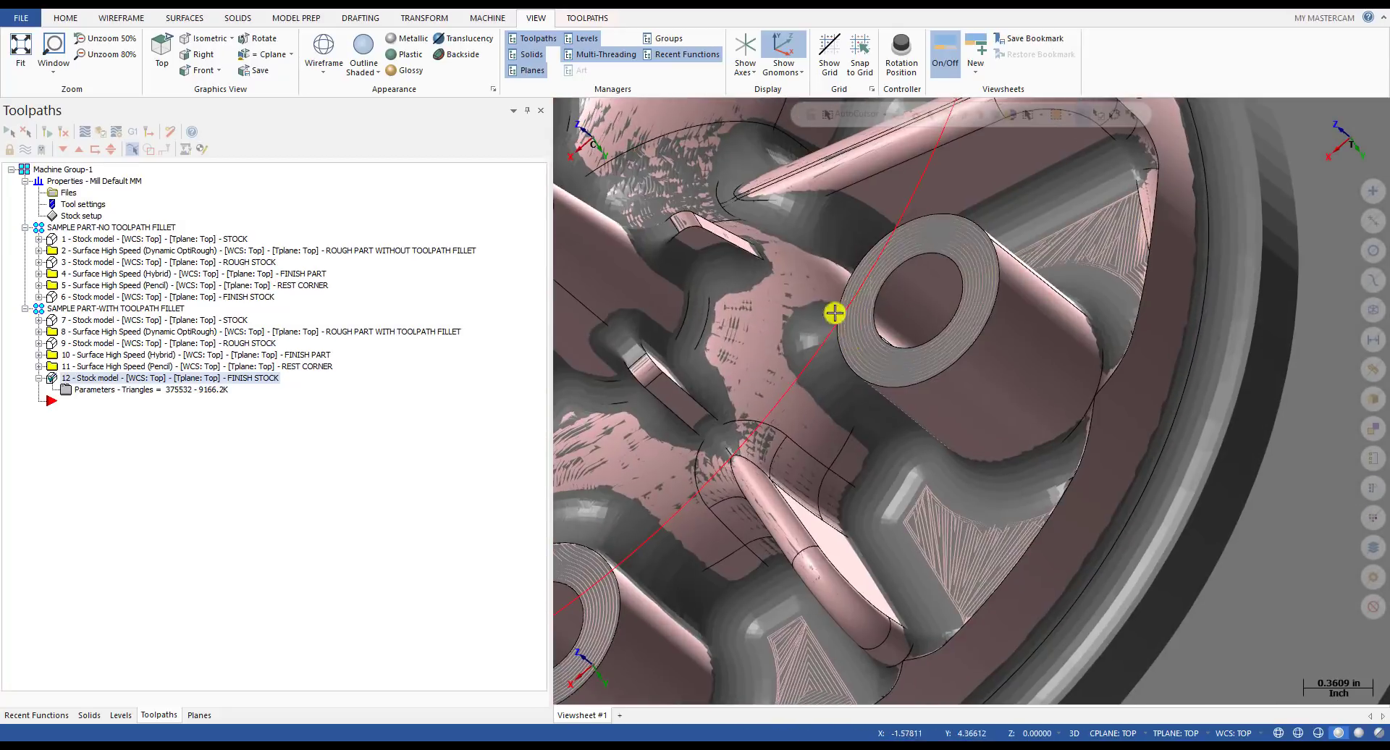
{"action": "middle_click_drag", "start_coordinate": [893, 571], "coordinate": [881, 627]}
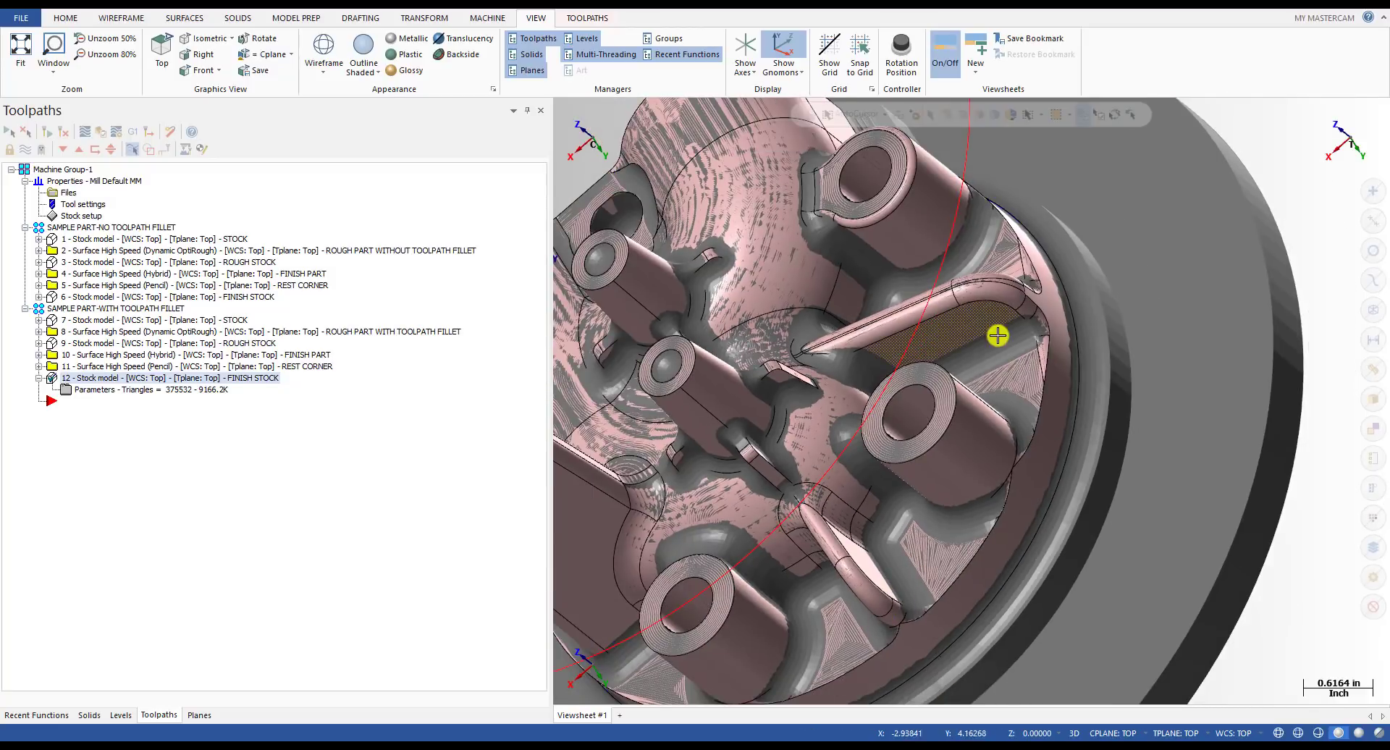
{"action": "middle_click_drag", "start_coordinate": [998, 336], "coordinate": [833, 396]}
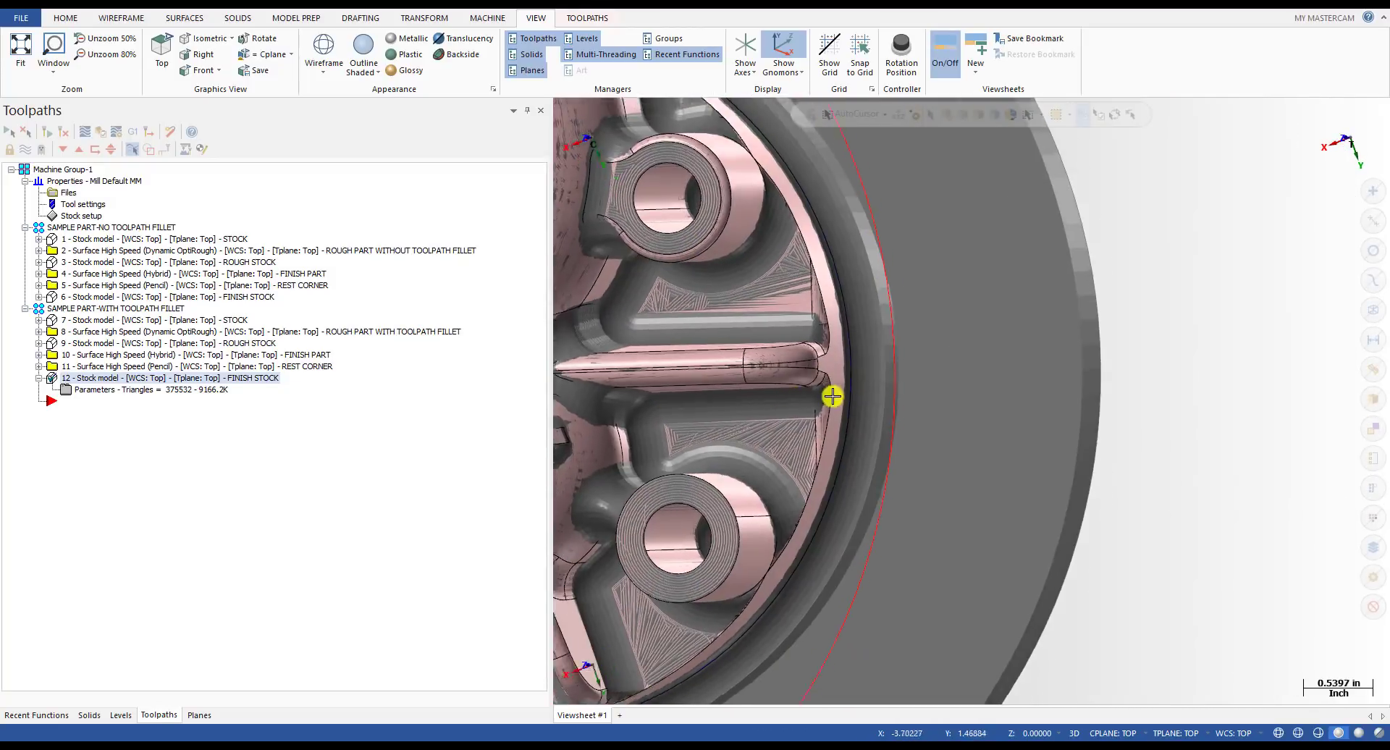
{"action": "scroll", "coordinate": [832, 396], "scroll_direction": "down", "scroll_amount": 3}
{"action": "middle_click_drag", "start_coordinate": [705, 434], "coordinate": [837, 388]}
{"action": "scroll", "coordinate": [779, 320], "scroll_direction": "up", "scroll_amount": 4}
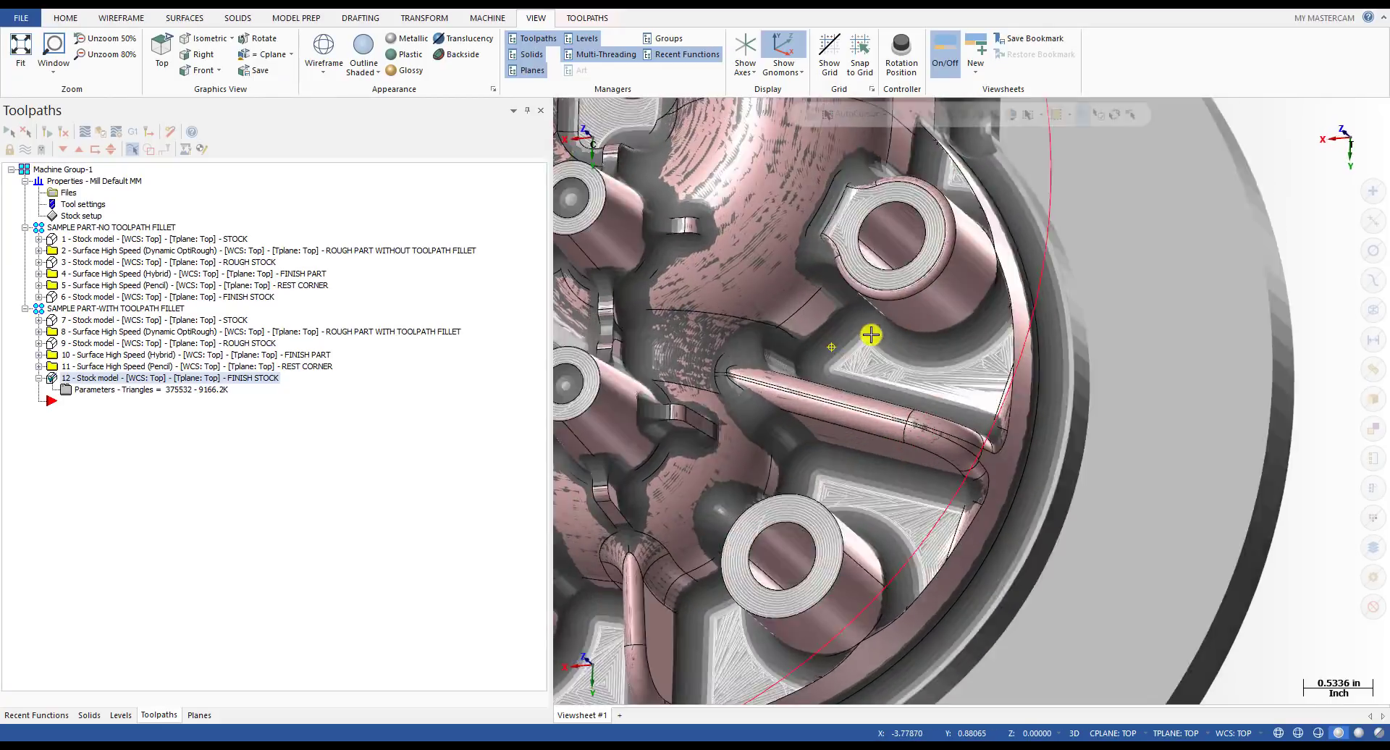
{"action": "middle_click_drag", "start_coordinate": [871, 334], "coordinate": [721, 325]}
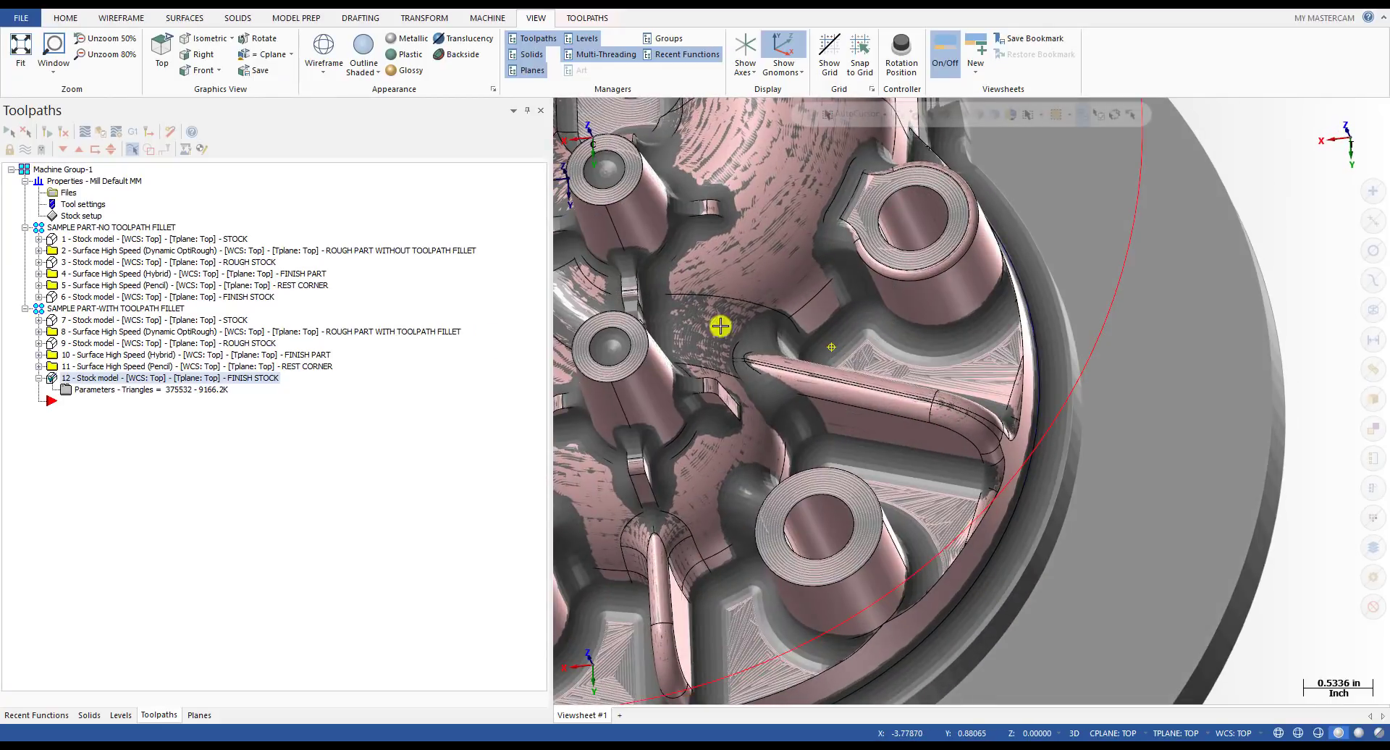
- Compare the no-fillet group's FINISH STOCK with the toolpath-fillet group's FINISH STOCK around the ribs and bosses
{"action": "left_click", "coordinate": [116, 296]}
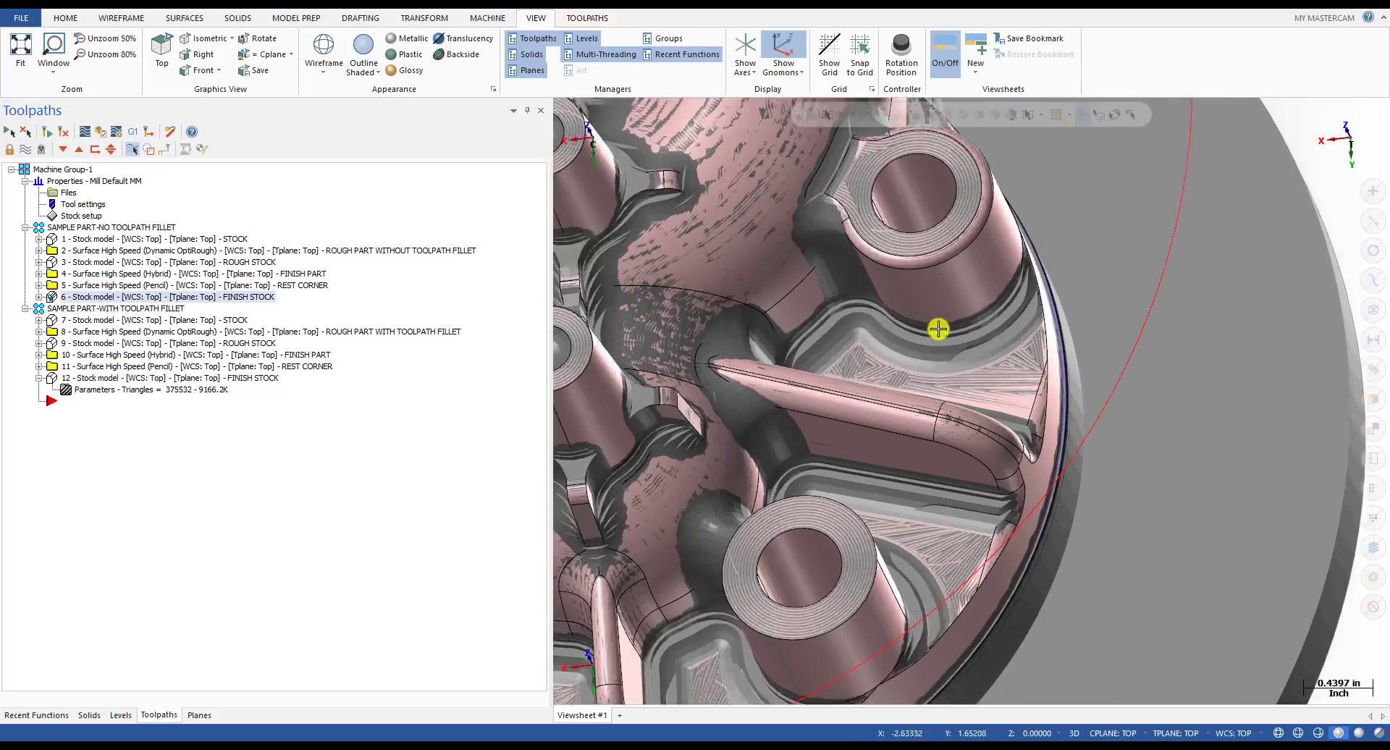
{"action": "middle_click_drag", "start_coordinate": [937, 325], "coordinate": [983, 435]}
{"action": "scroll", "coordinate": [829, 391], "scroll_direction": "up", "scroll_amount": 3}
{"action": "left_click", "coordinate": [140, 385]}
{"action": "scroll", "coordinate": [831, 422], "scroll_direction": "down", "scroll_amount": 2}
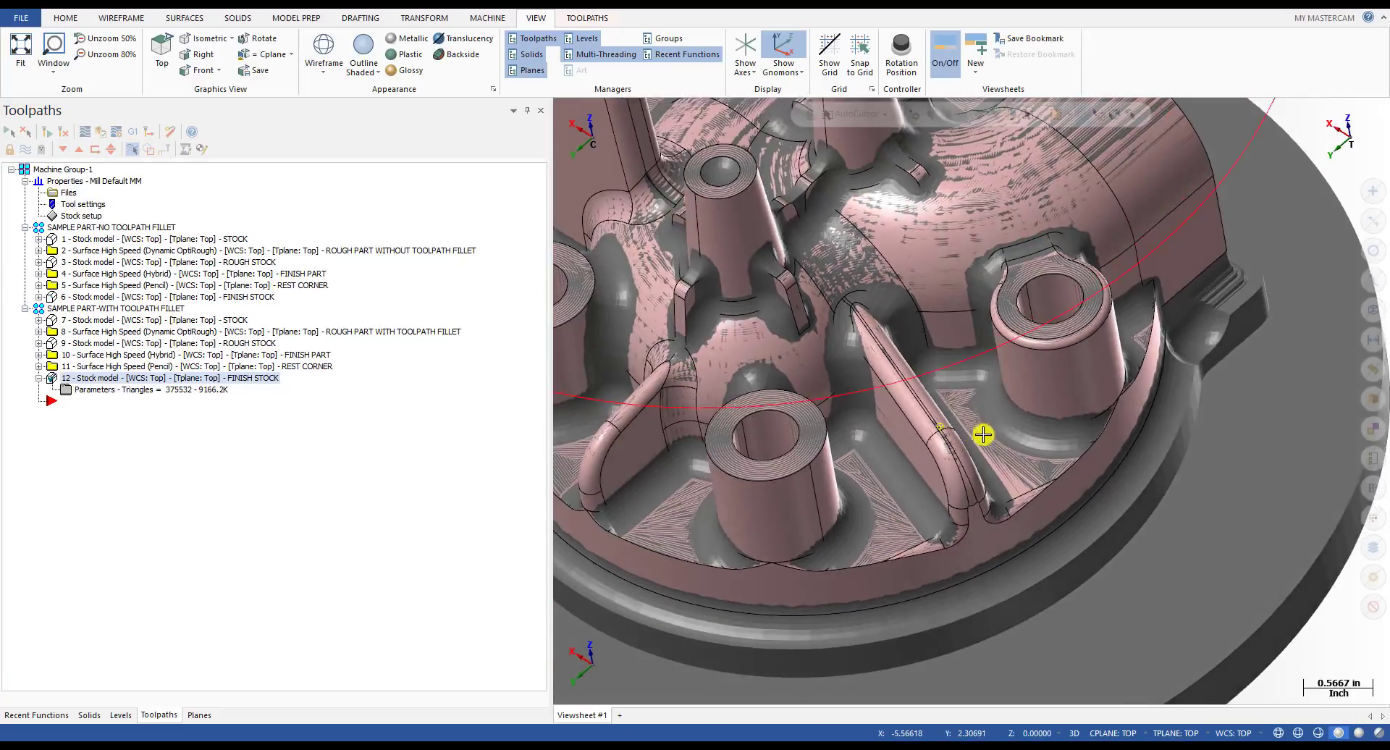
{"action": "scroll", "coordinate": [985, 433], "scroll_direction": "down", "scroll_amount": 3}
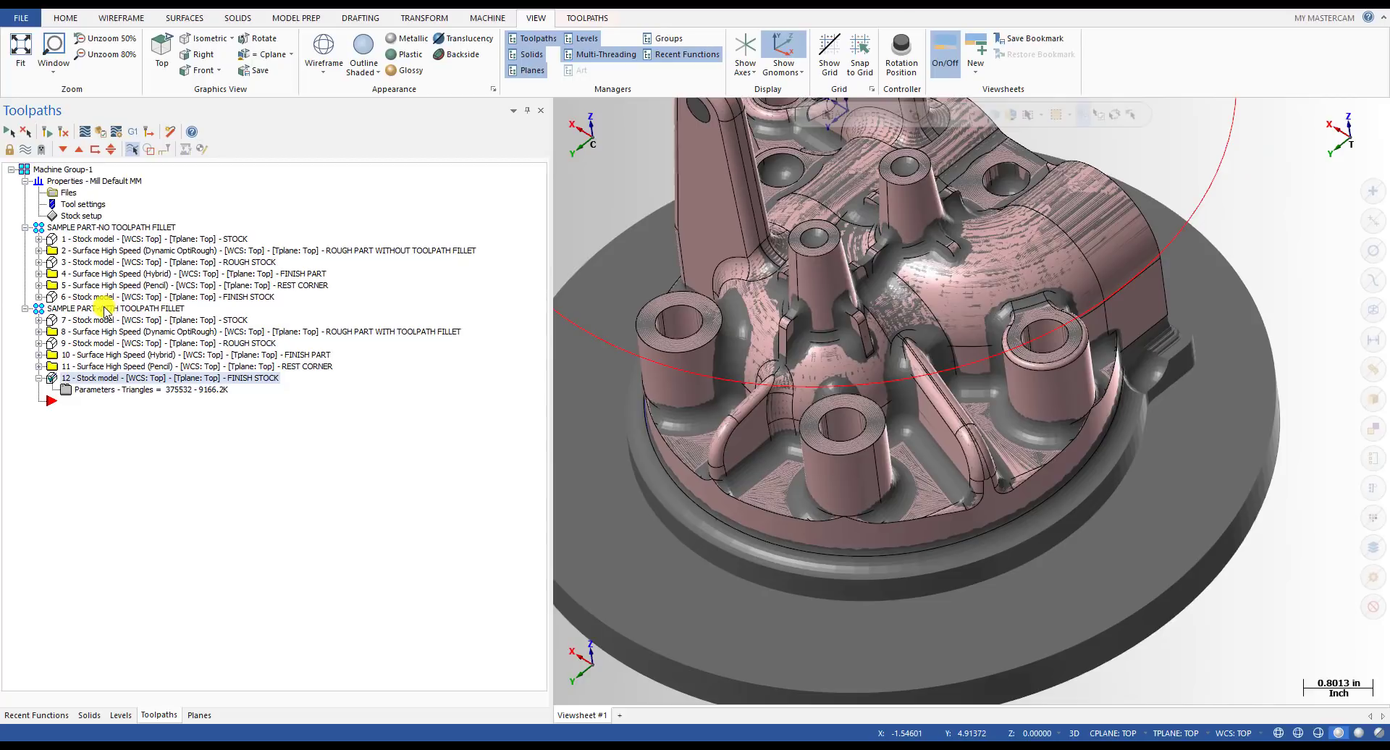
- Select the whole SAMPLE PART-WITH TOOLPATH FILLET group and launch Verify for its operations
{"action": "left_click", "coordinate": [107, 309]}
{"action": "scroll", "coordinate": [910, 448], "scroll_direction": "down", "scroll_amount": 5}
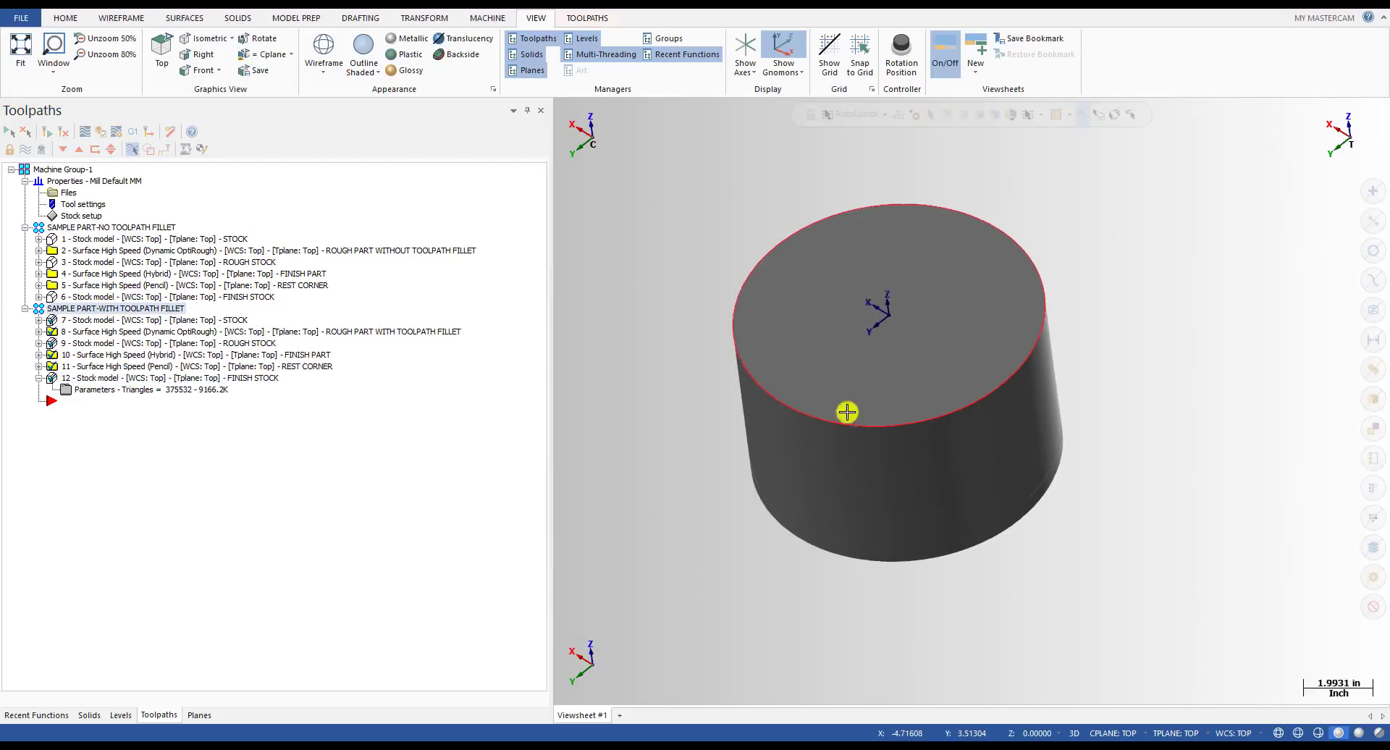
{"action": "left_click", "coordinate": [101, 132]}
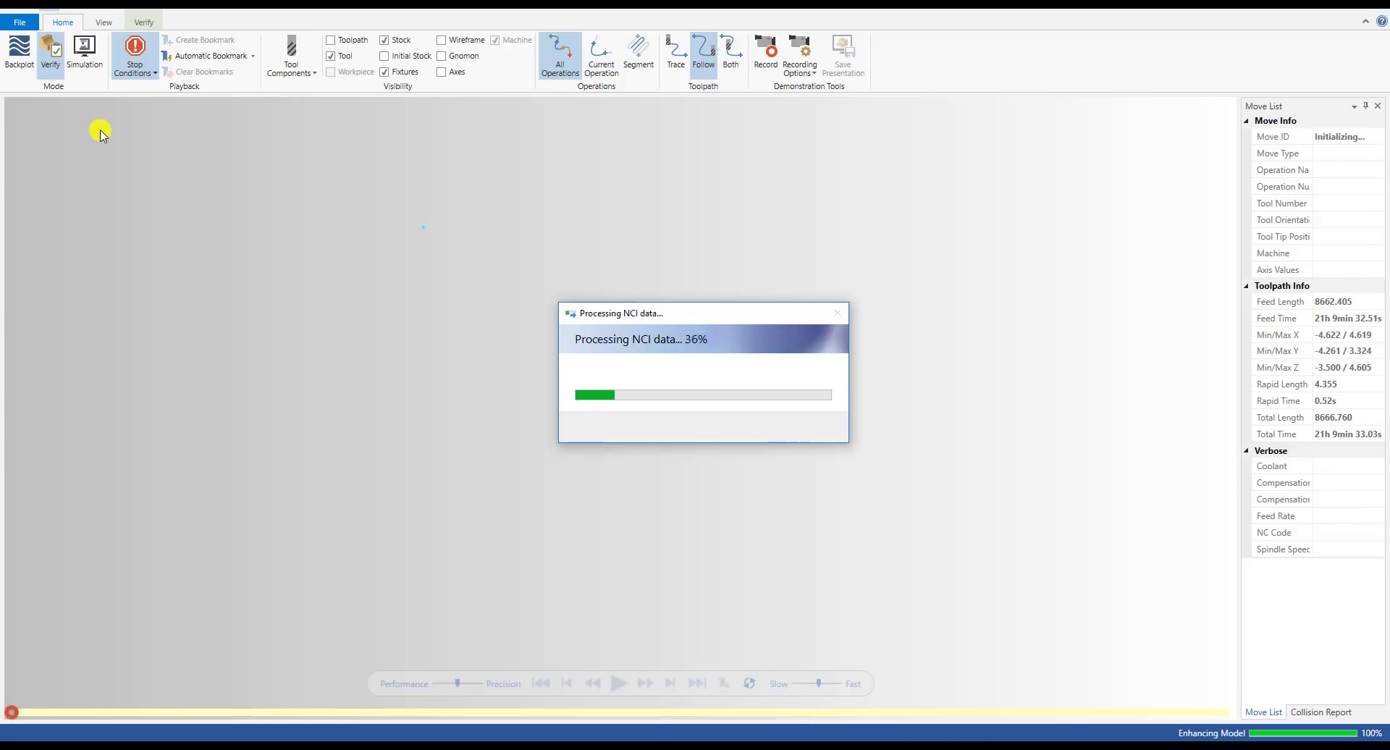
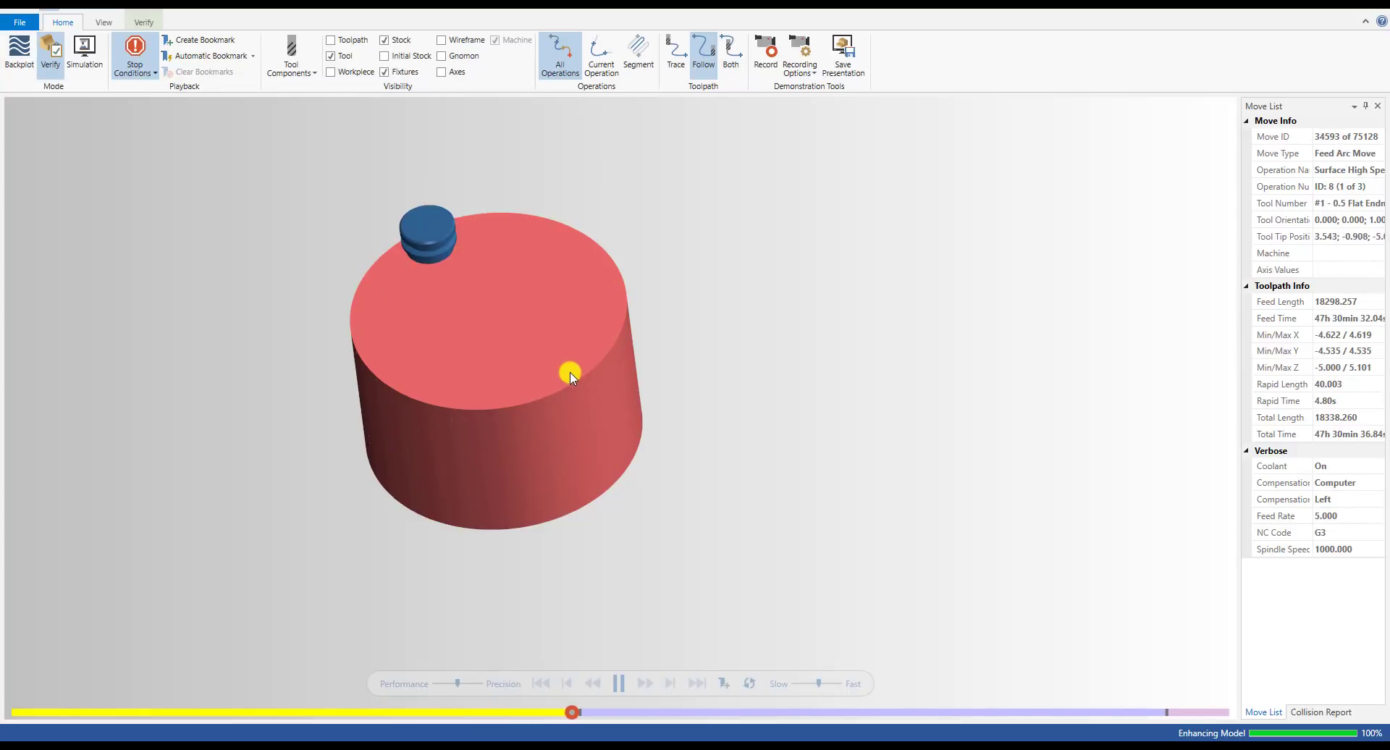
- Examine the simulated roughing result around the bosses, ribs, uprights and base rim from several angles
{"action": "left_click_drag", "start_coordinate": [529, 396], "coordinate": [443, 397]}
{"action": "scroll", "coordinate": [627, 407], "scroll_direction": "up", "scroll_amount": 6}
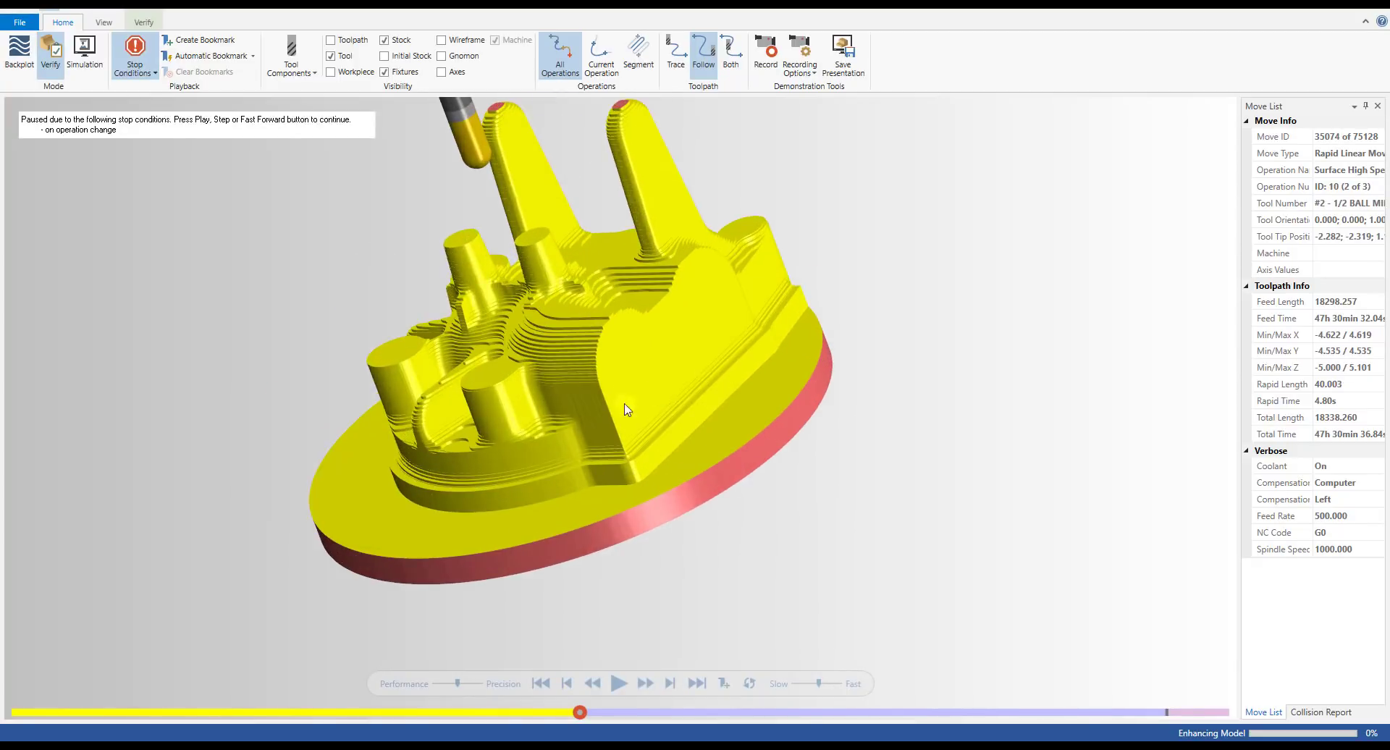
{"action": "scroll", "coordinate": [651, 421], "scroll_direction": "down", "scroll_amount": 3}
{"action": "scroll", "coordinate": [416, 484], "scroll_direction": "up", "scroll_amount": 8}
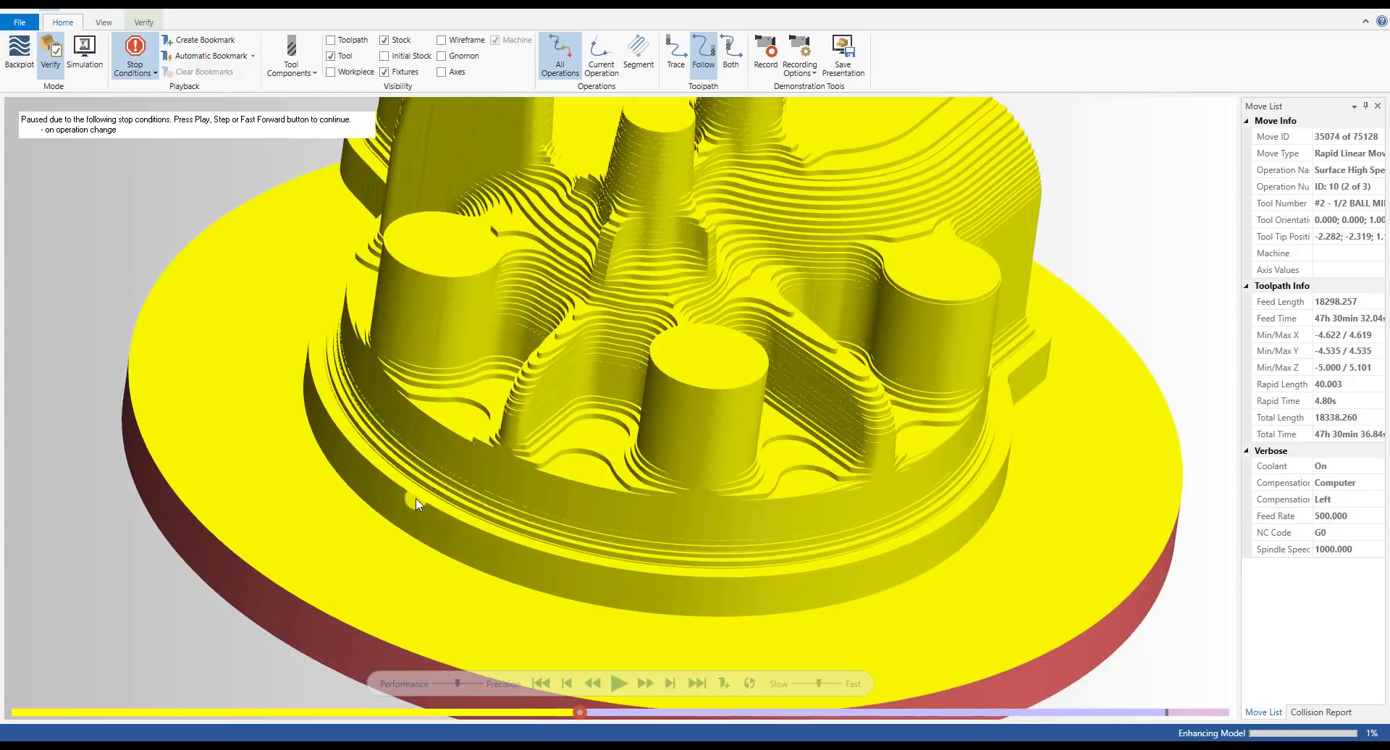
{"action": "scroll", "coordinate": [296, 353], "scroll_direction": "down", "scroll_amount": 4}
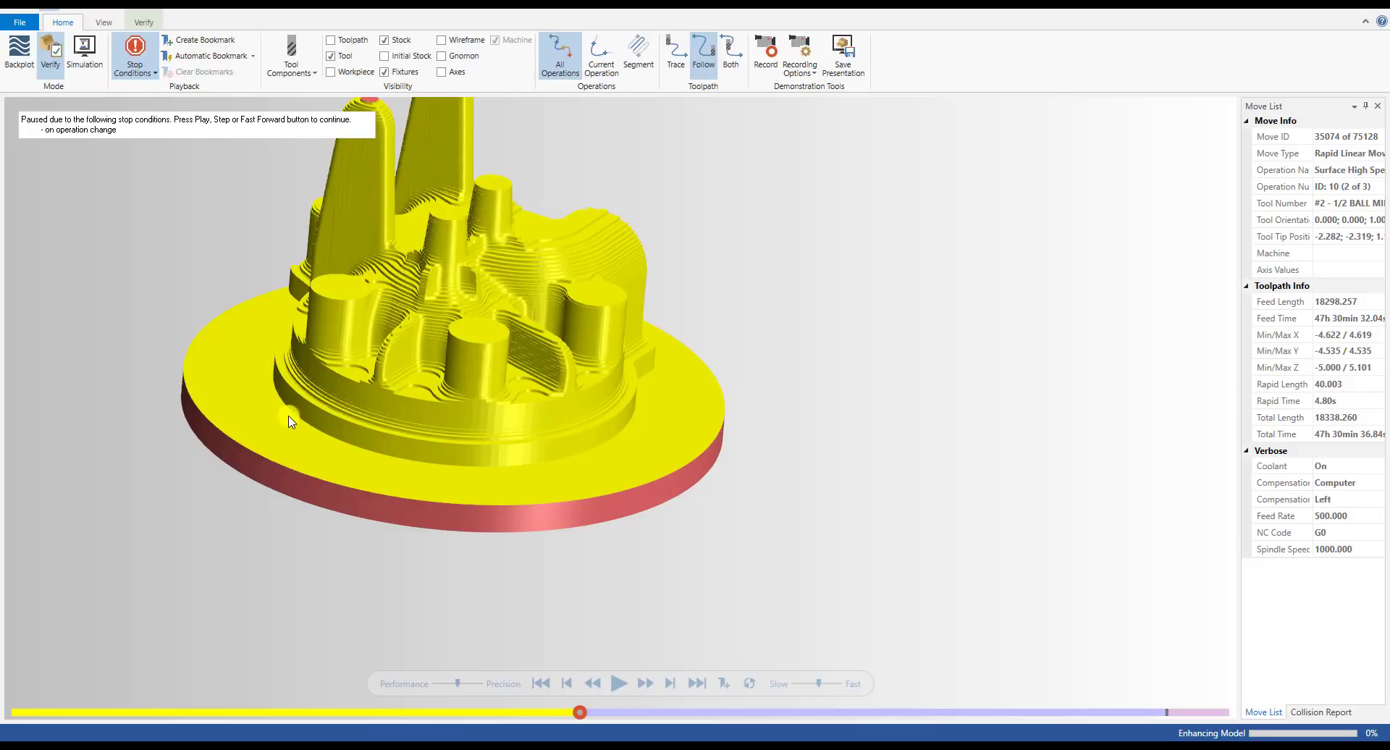
{"action": "middle_click_drag", "start_coordinate": [288, 422], "coordinate": [181, 364]}
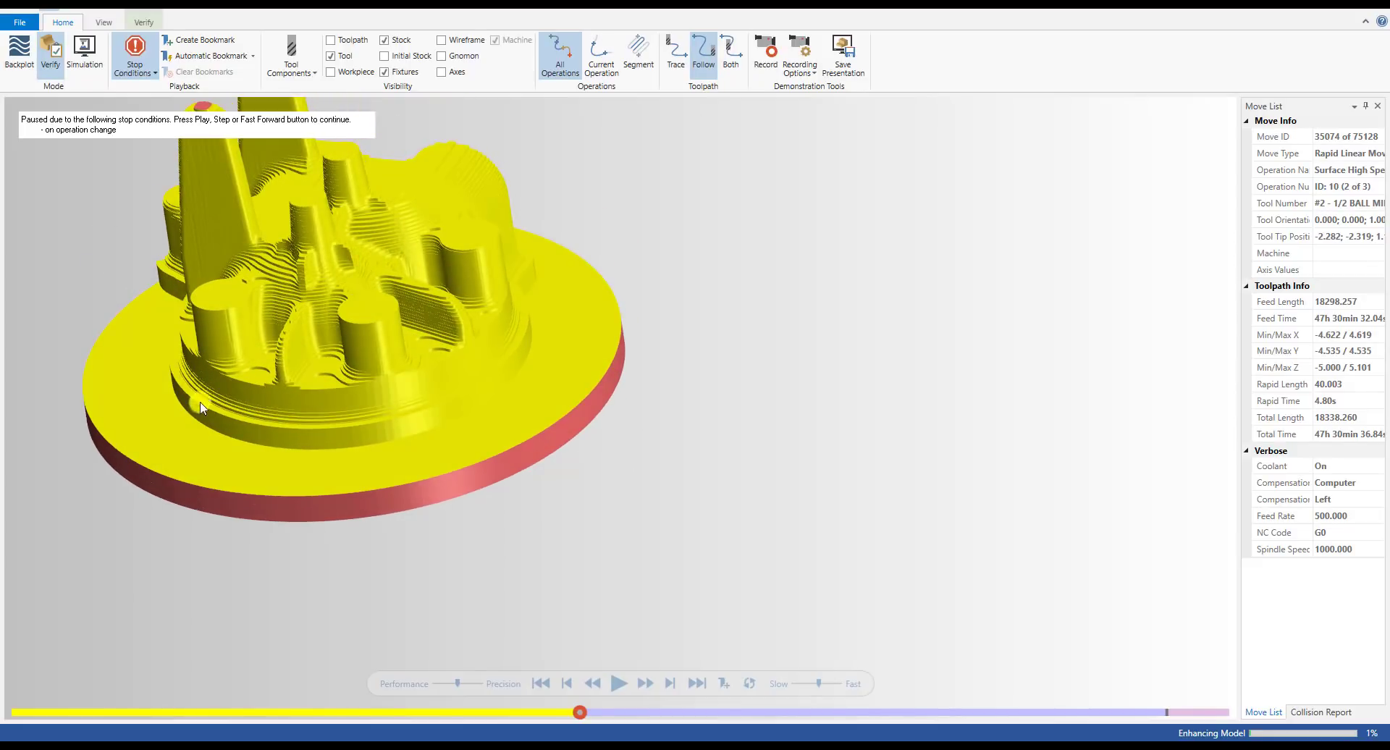
{"action": "middle_click_drag", "start_coordinate": [270, 403], "coordinate": [228, 380]}
{"action": "scroll", "coordinate": [254, 380], "scroll_direction": "down", "scroll_amount": 3}
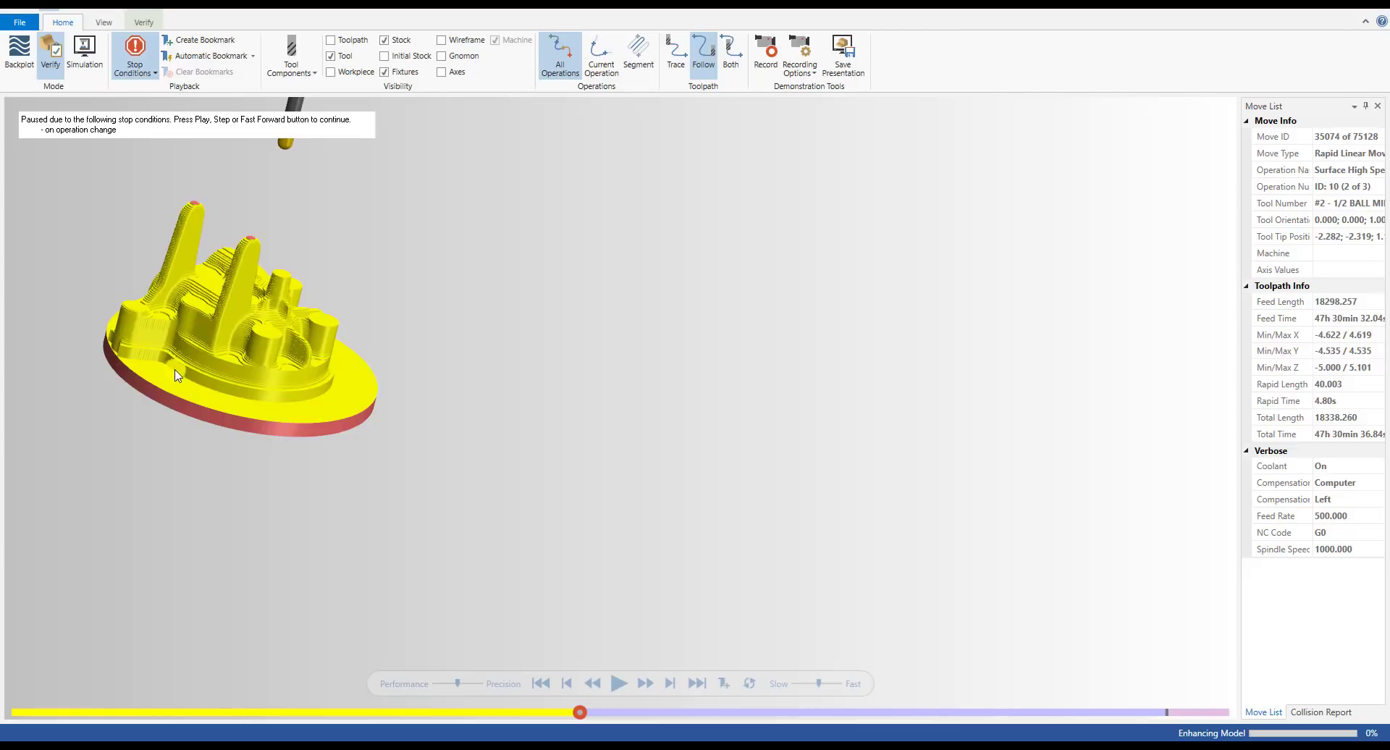
{"action": "scroll", "coordinate": [125, 346], "scroll_direction": "up", "scroll_amount": 2}
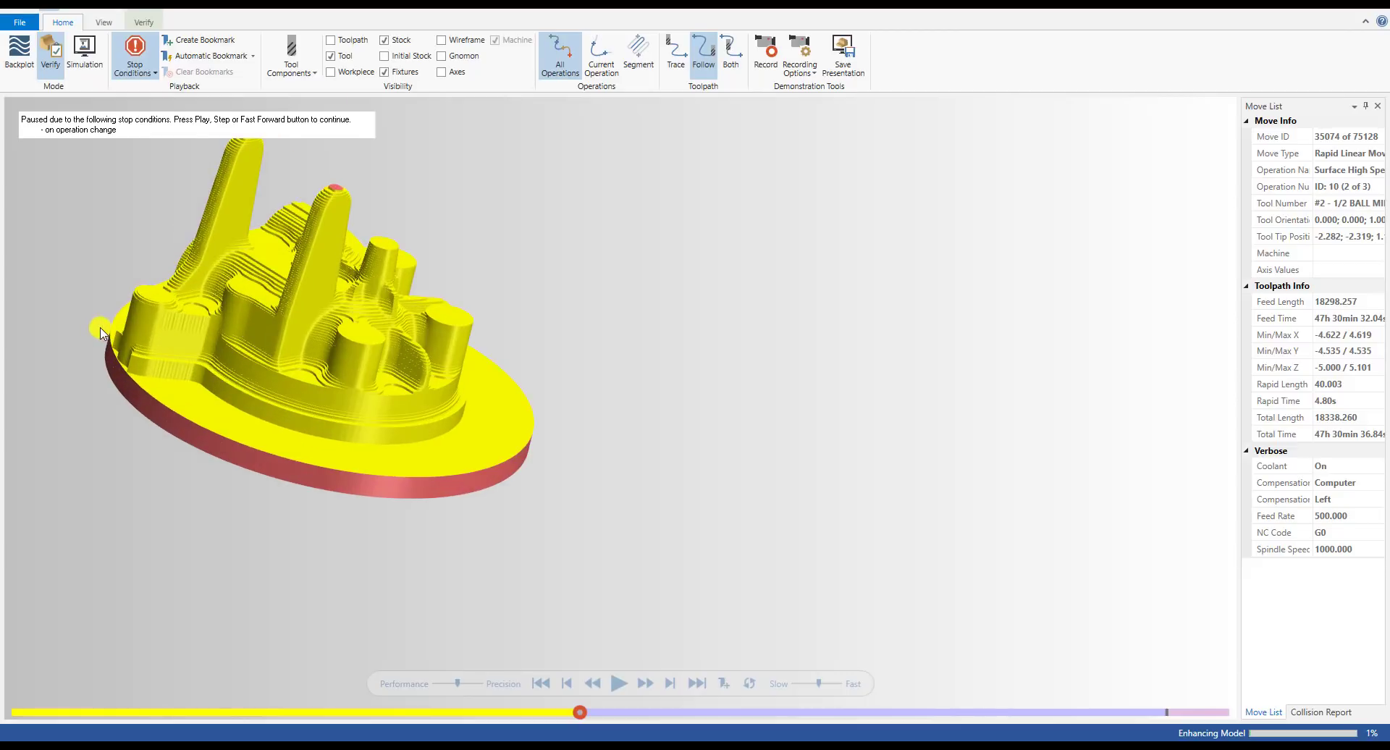
{"action": "middle_click_drag", "start_coordinate": [202, 384], "coordinate": [180, 379]}
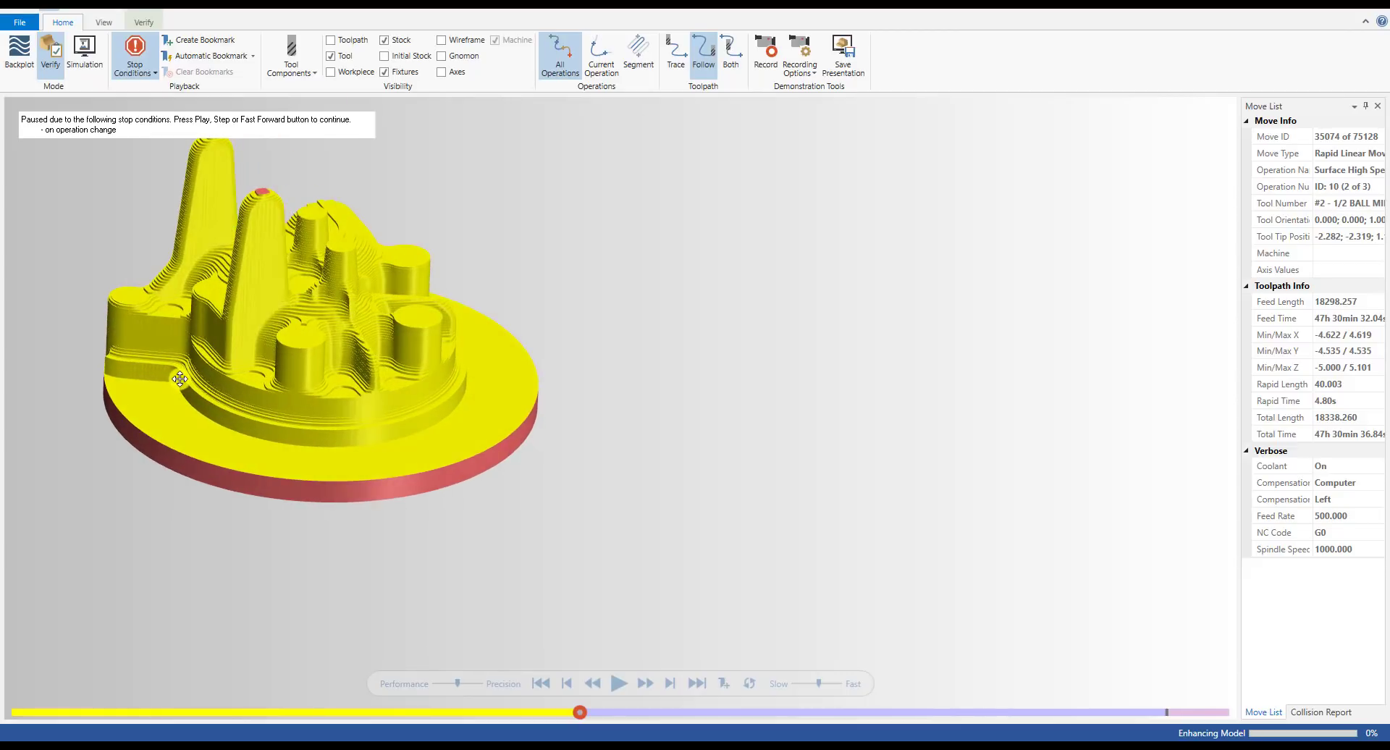
{"action": "scroll", "coordinate": [279, 443], "scroll_direction": "down", "scroll_amount": 3}
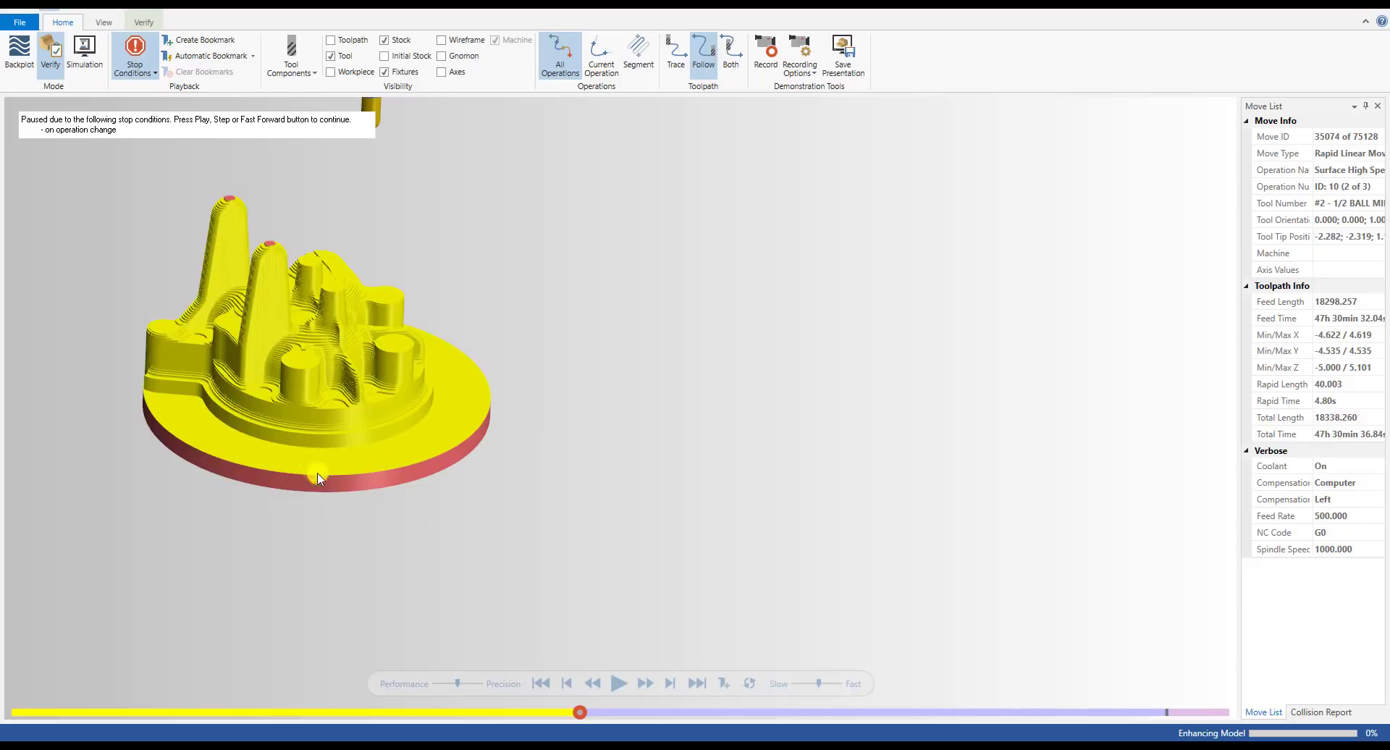
- Play the simulation of the Hybrid FINISH PART operation and follow the cutting from several angles
{"action": "left_click", "coordinate": [617, 684]}
{"action": "scroll", "coordinate": [302, 370], "scroll_direction": "up", "scroll_amount": 3}
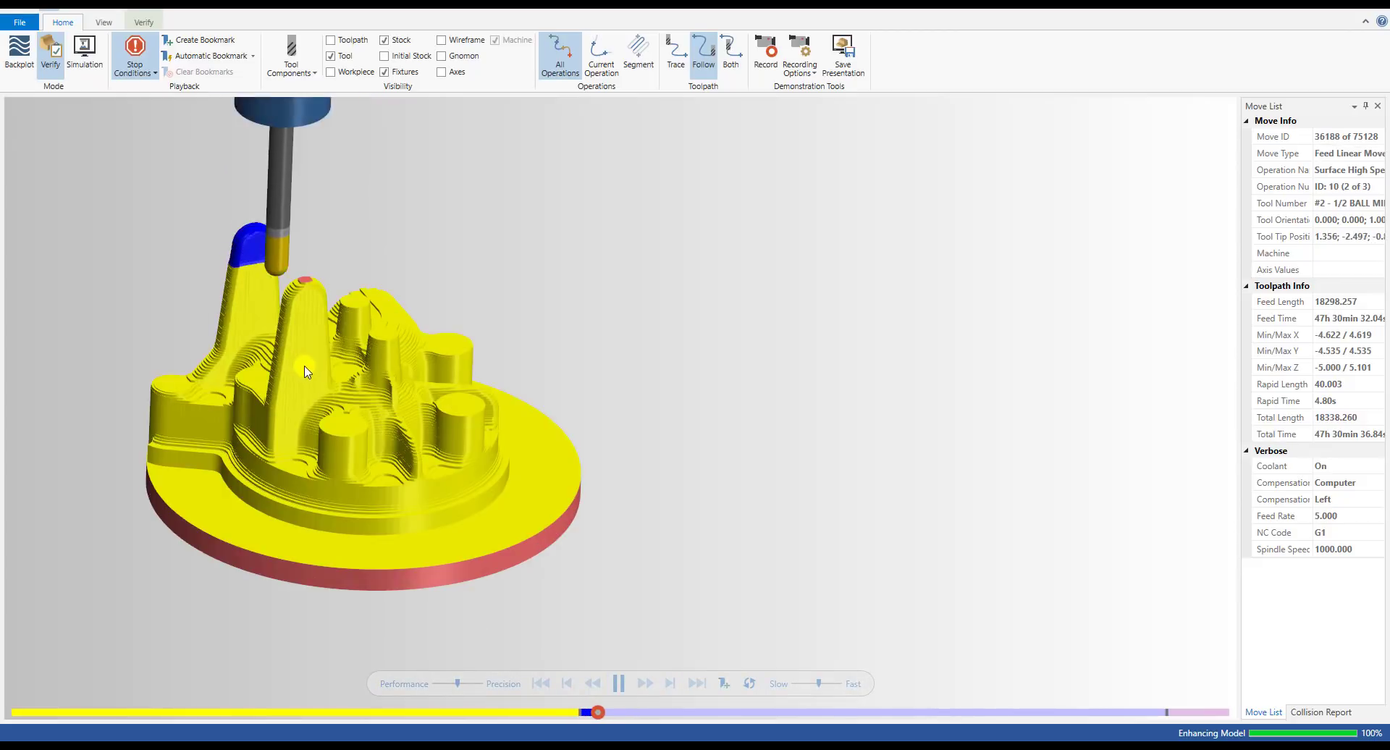
{"action": "middle_click_drag", "start_coordinate": [303, 370], "coordinate": [267, 421]}
{"action": "scroll", "coordinate": [383, 409], "scroll_direction": "up", "scroll_amount": 4}
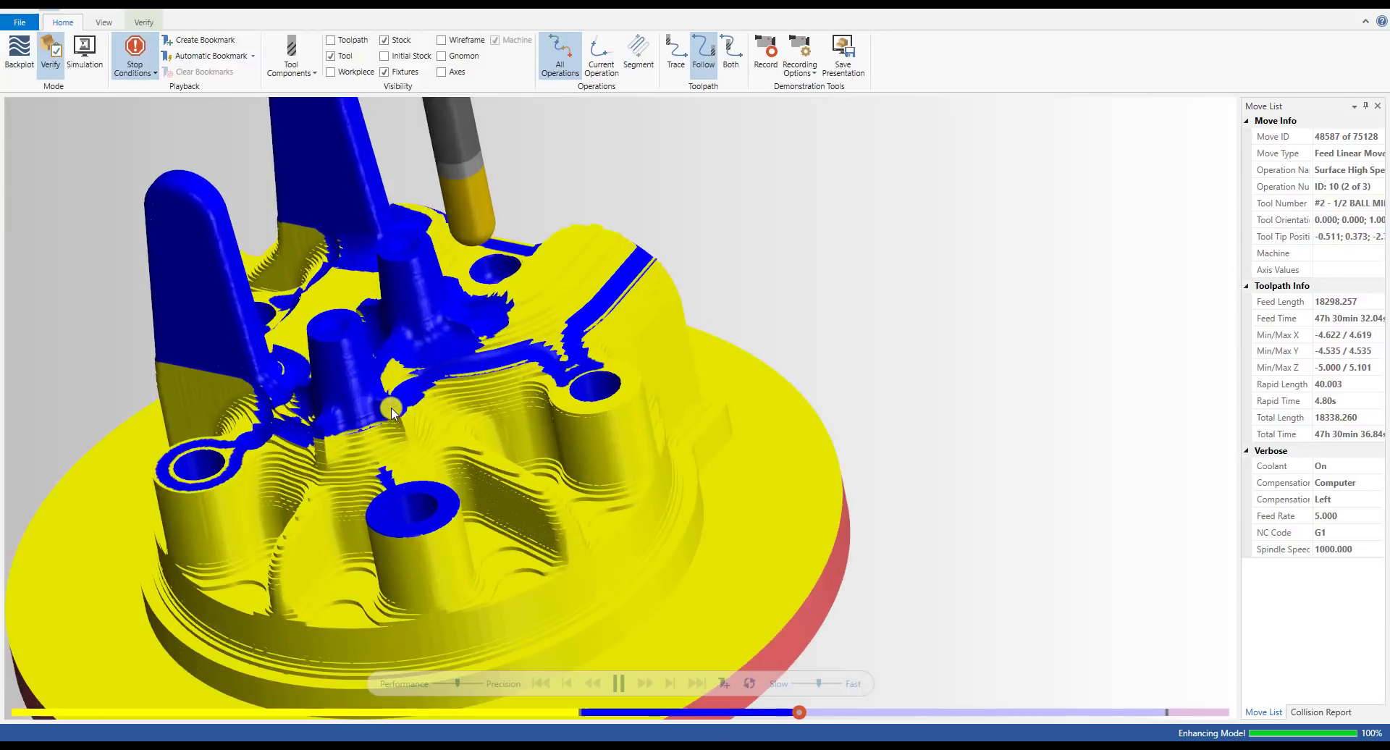
{"action": "middle_click_drag", "start_coordinate": [391, 407], "coordinate": [438, 390]}
{"action": "scroll", "coordinate": [441, 425], "scroll_direction": "down", "scroll_amount": 4}
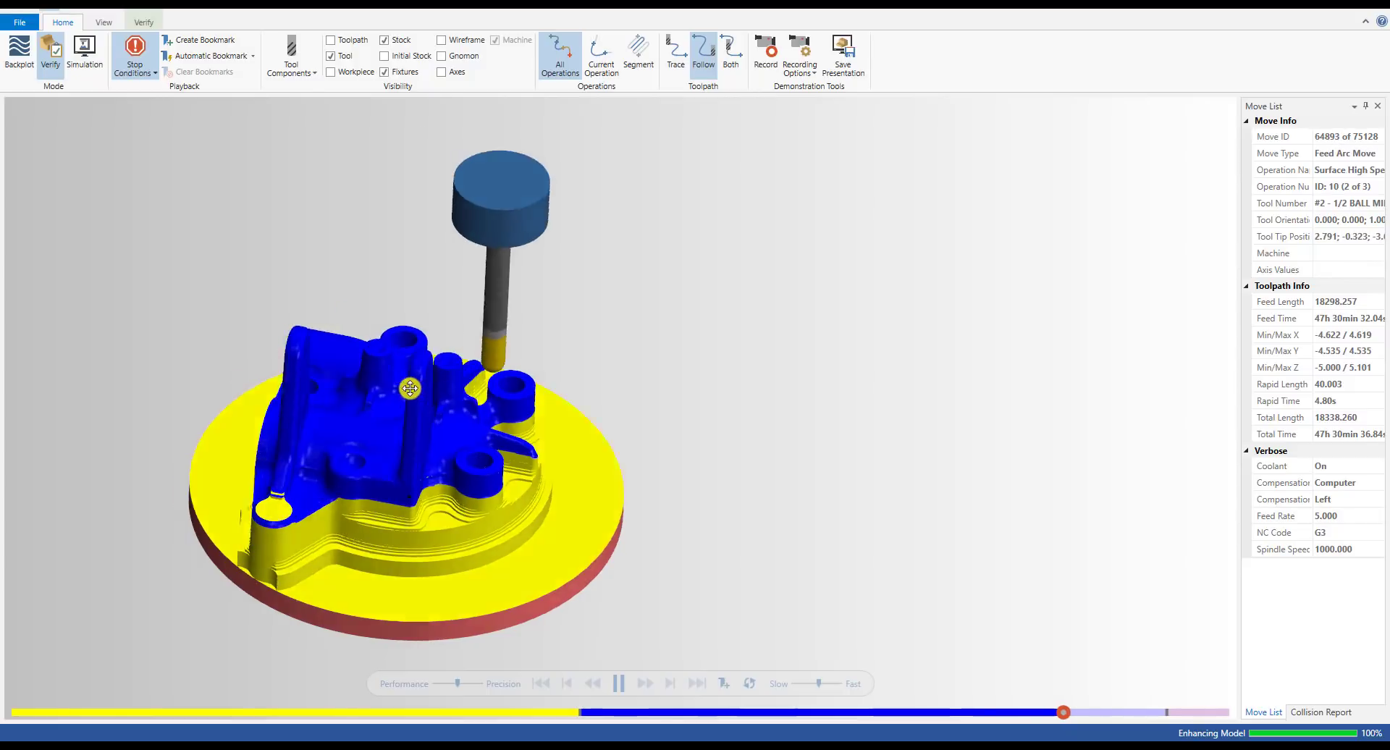
{"action": "middle_click_drag", "start_coordinate": [410, 389], "coordinate": [259, 500]}
{"action": "scroll", "coordinate": [381, 463], "scroll_direction": "down", "scroll_amount": 5}
{"action": "scroll", "coordinate": [340, 454], "scroll_direction": "up", "scroll_amount": 4}
{"action": "scroll", "coordinate": [265, 503], "scroll_direction": "down", "scroll_amount": 5}
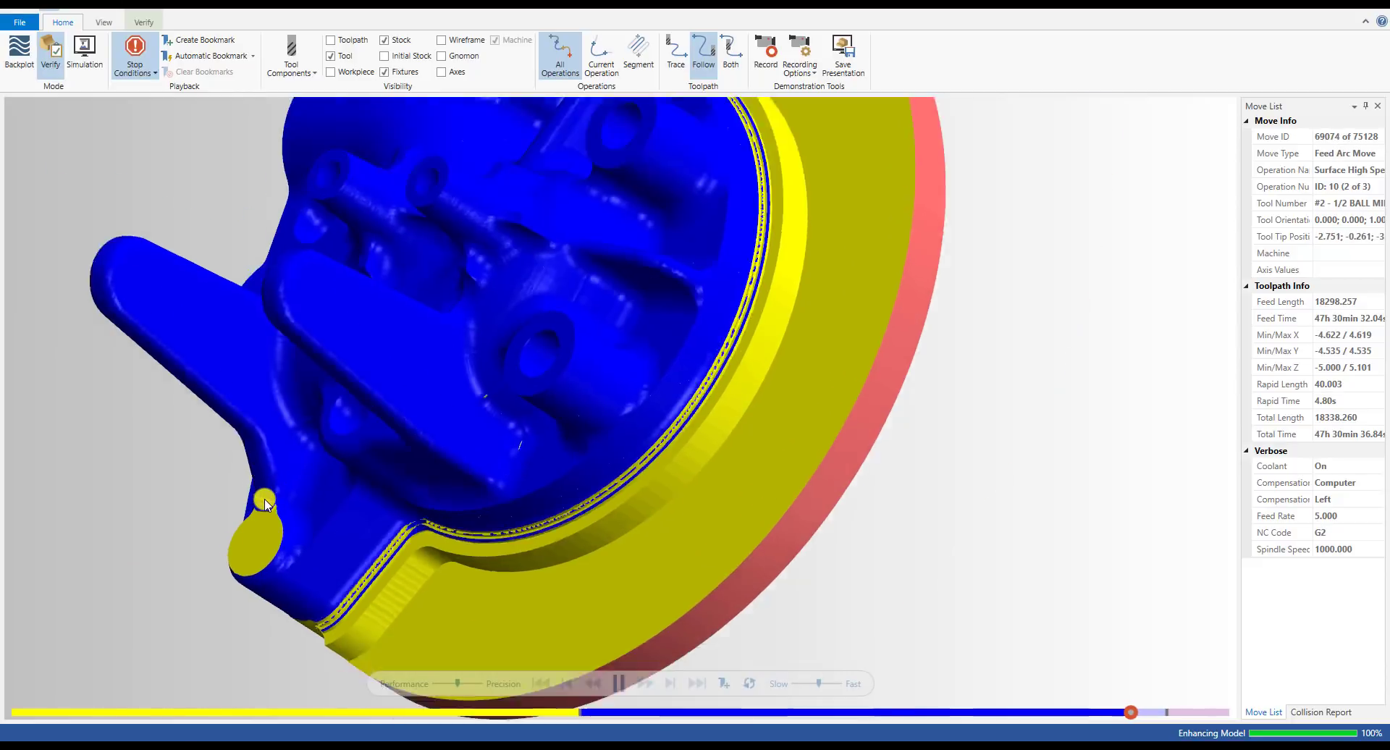
{"action": "middle_click_drag", "start_coordinate": [265, 503], "coordinate": [319, 574]}
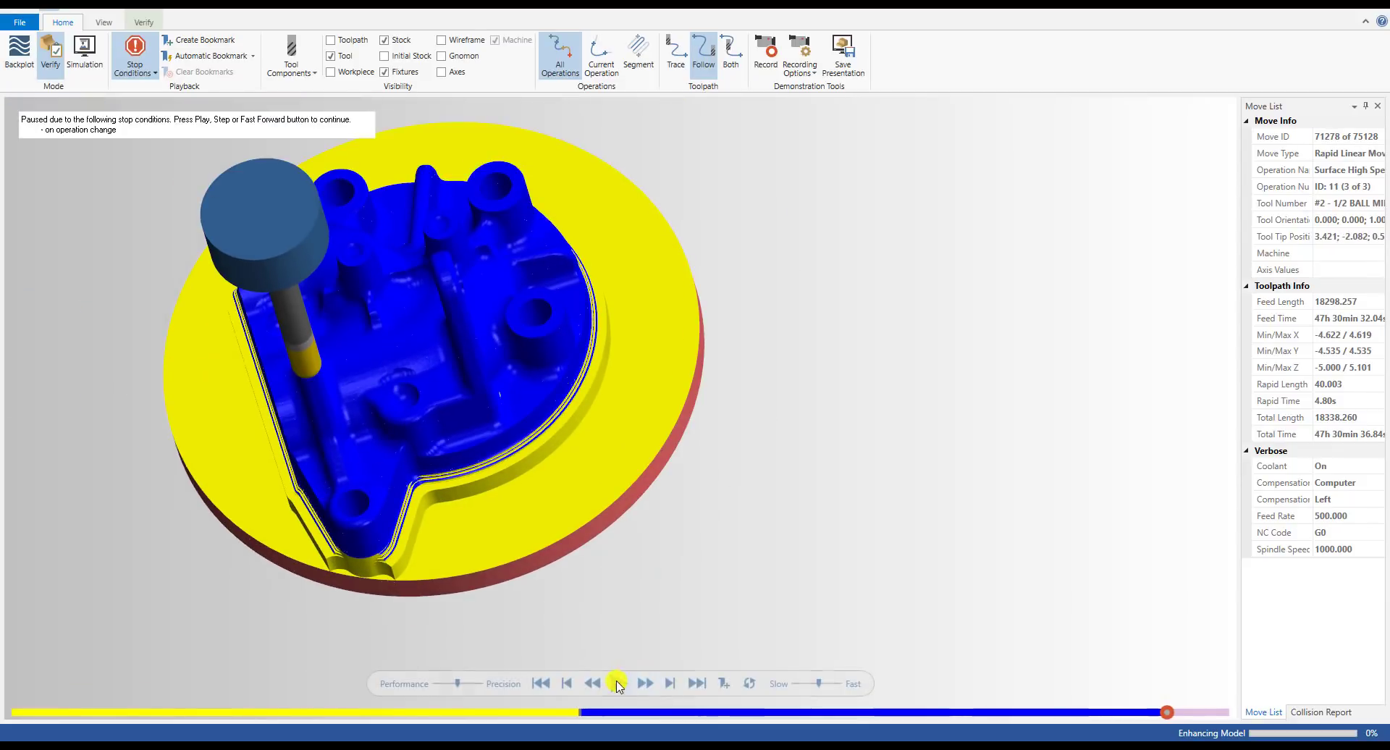
- Play the simulation of the Pencil REST CORNER operation and inspect the machined corners
{"action": "left_click", "coordinate": [620, 683]}
{"action": "middle_click_drag", "start_coordinate": [579, 640], "coordinate": [461, 454]}
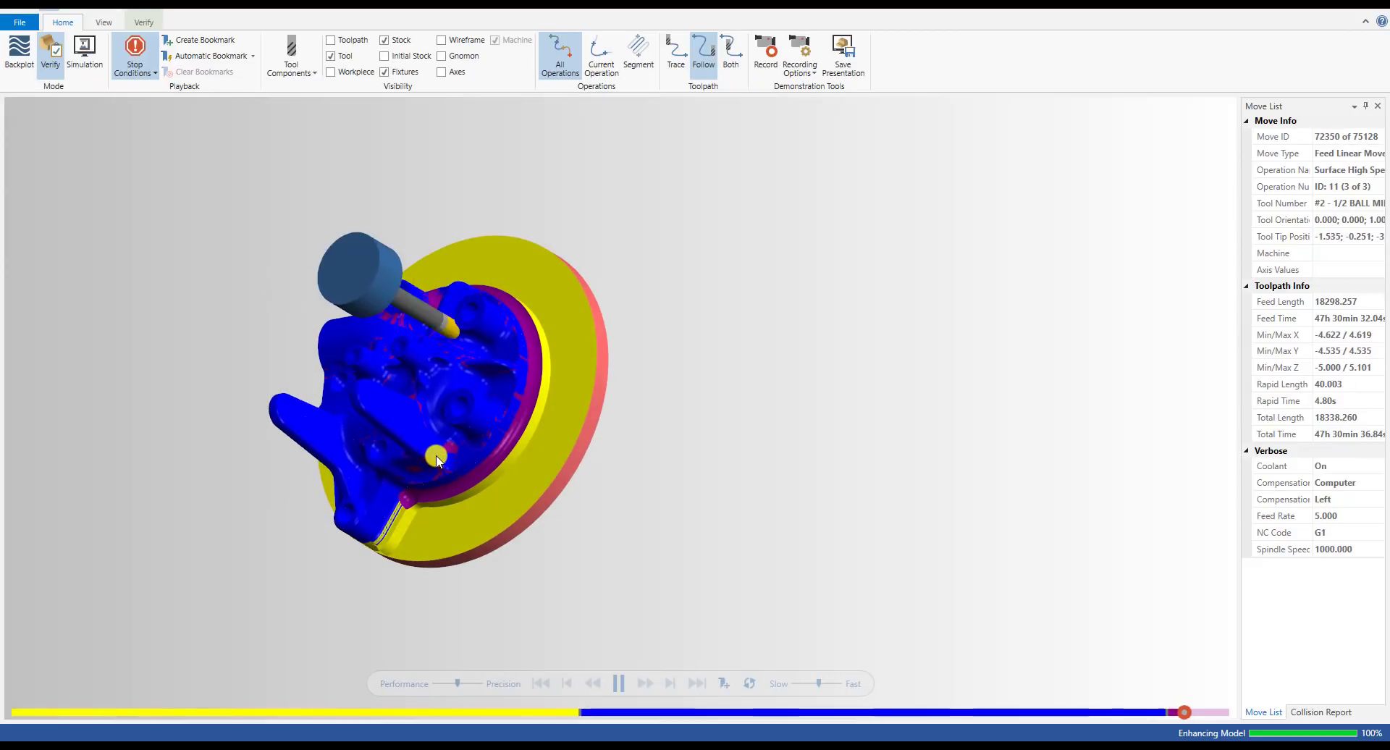
{"action": "middle_click_drag", "start_coordinate": [493, 453], "coordinate": [477, 420]}
{"action": "scroll", "coordinate": [477, 420], "scroll_direction": "up", "scroll_amount": 3}
{"action": "scroll", "coordinate": [477, 423], "scroll_direction": "down", "scroll_amount": 2}
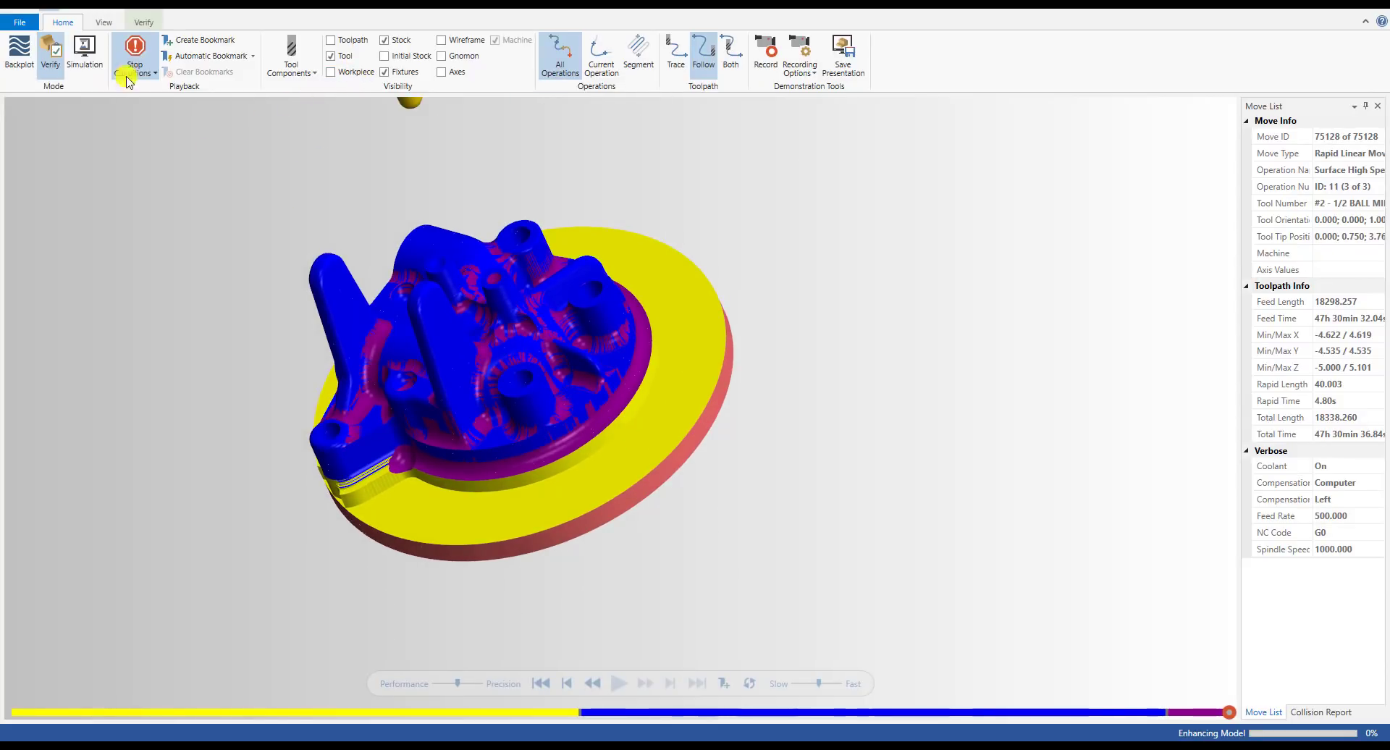
- Turn off the Color Loop in the verification and inspect the finished part in a single cut colour
{"action": "left_click", "coordinate": [141, 23]}
{"action": "left_click", "coordinate": [16, 52]}
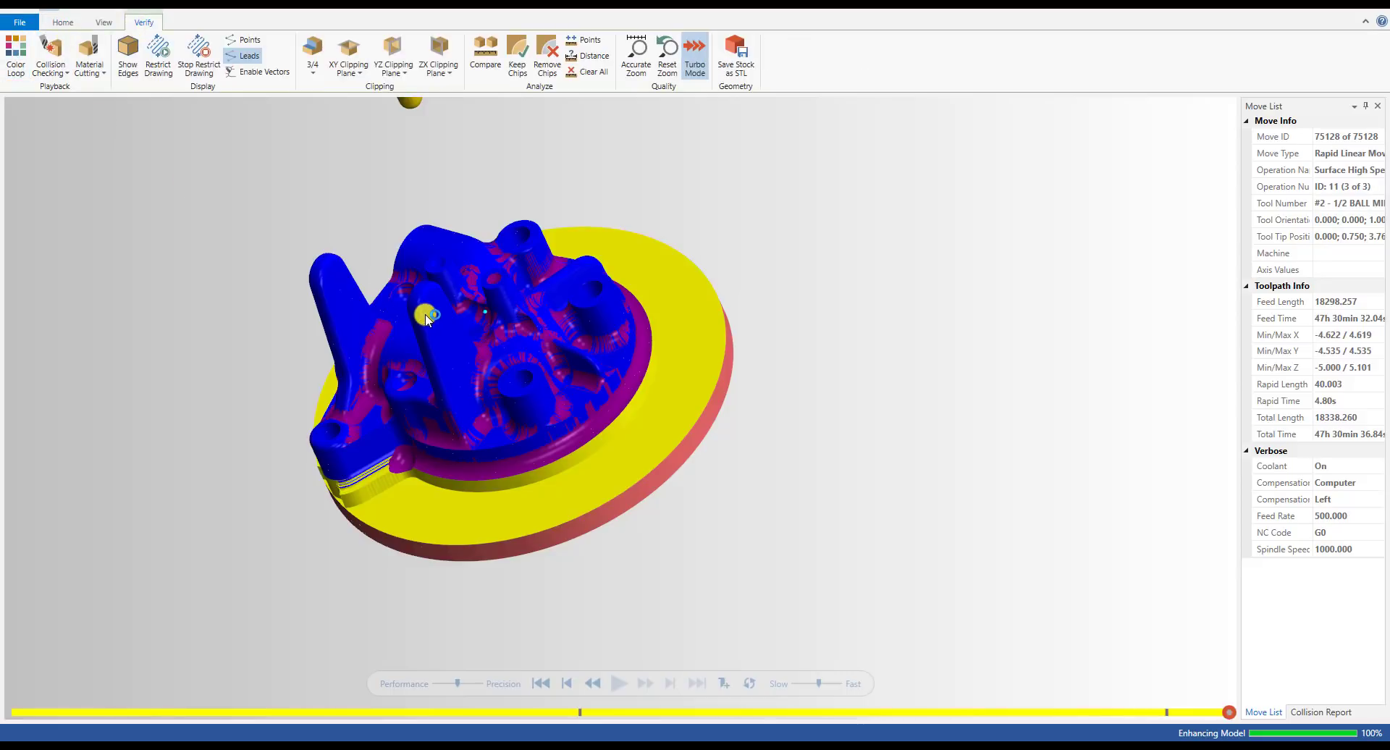
{"action": "middle_click_drag", "start_coordinate": [391, 326], "coordinate": [527, 412]}
{"action": "scroll", "coordinate": [566, 367], "scroll_direction": "up", "scroll_amount": 3}
{"action": "scroll", "coordinate": [506, 443], "scroll_direction": "down", "scroll_amount": 3}
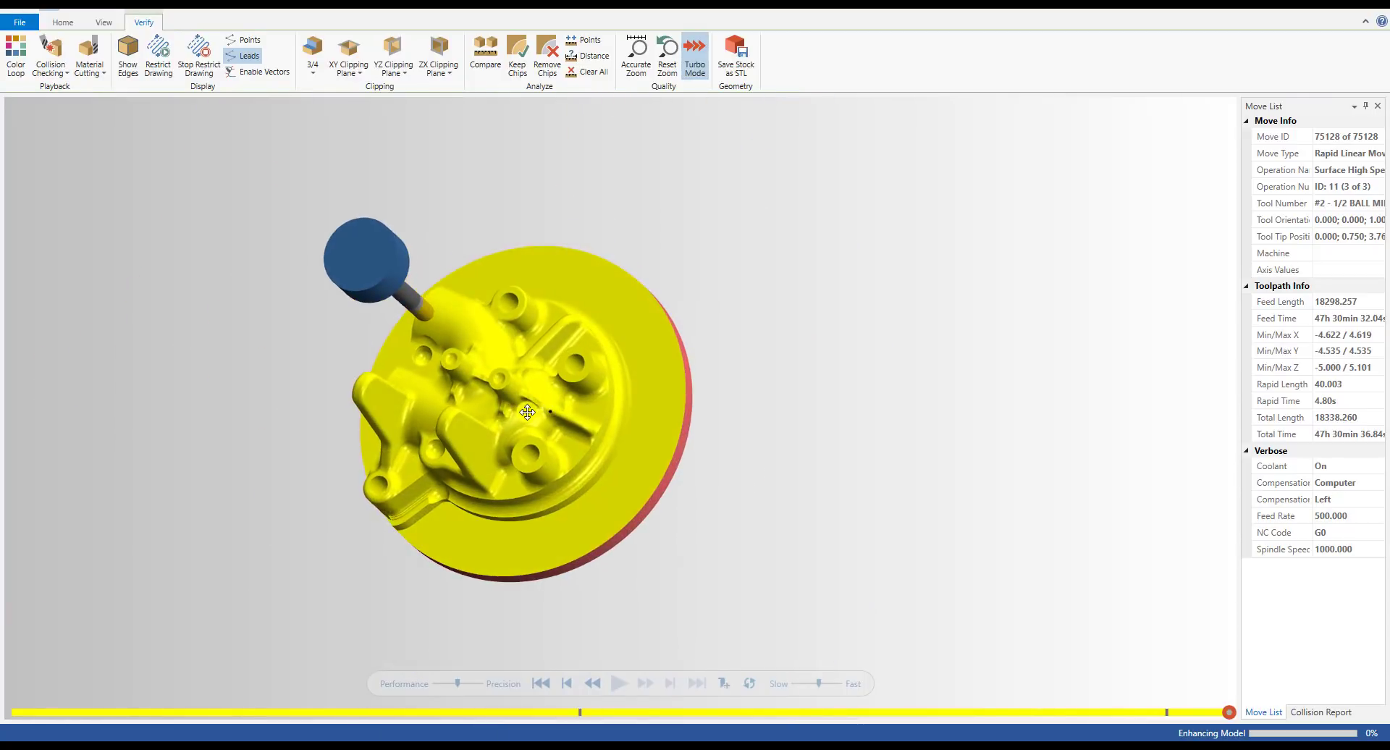
- Turn the Color Loop back on, view the part coloured by operation, and close the simulator
{"action": "left_click", "coordinate": [16, 54]}
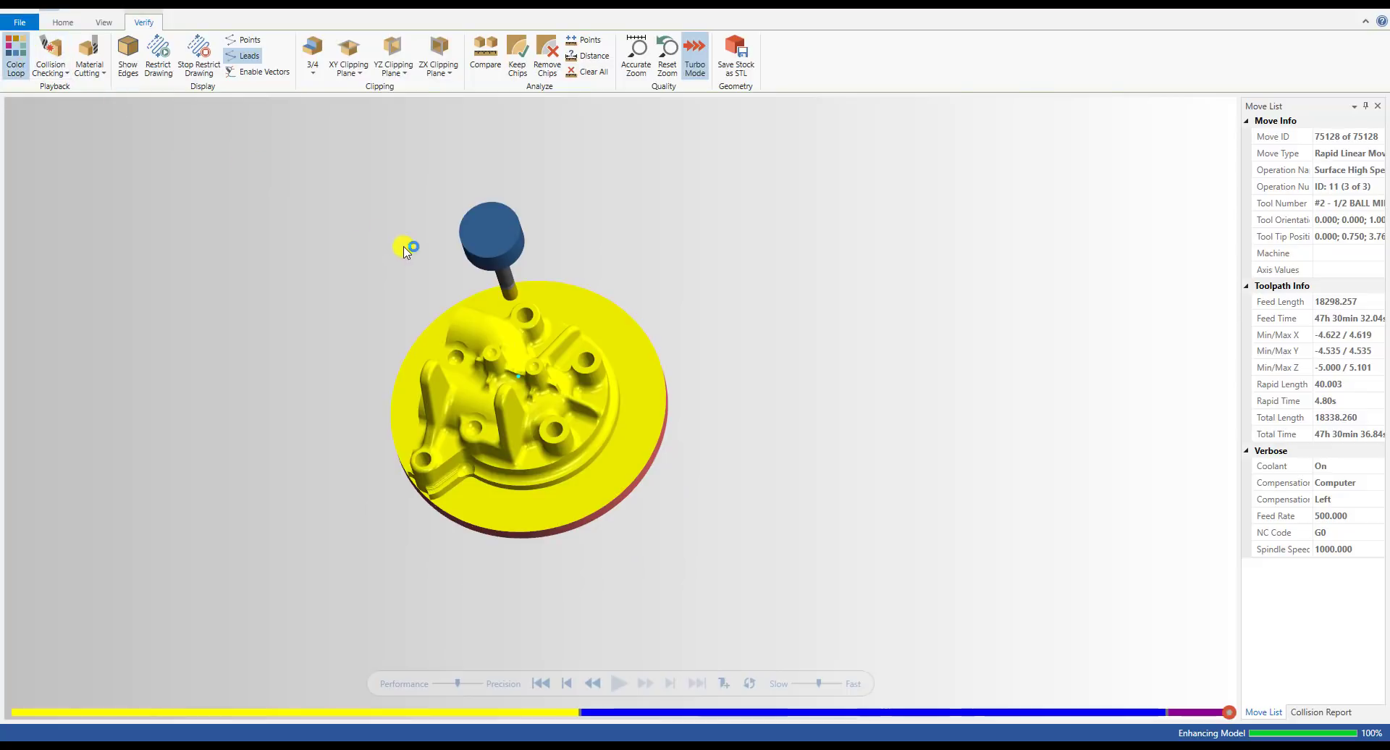
{"action": "middle_click_drag", "start_coordinate": [468, 352], "coordinate": [425, 452]}
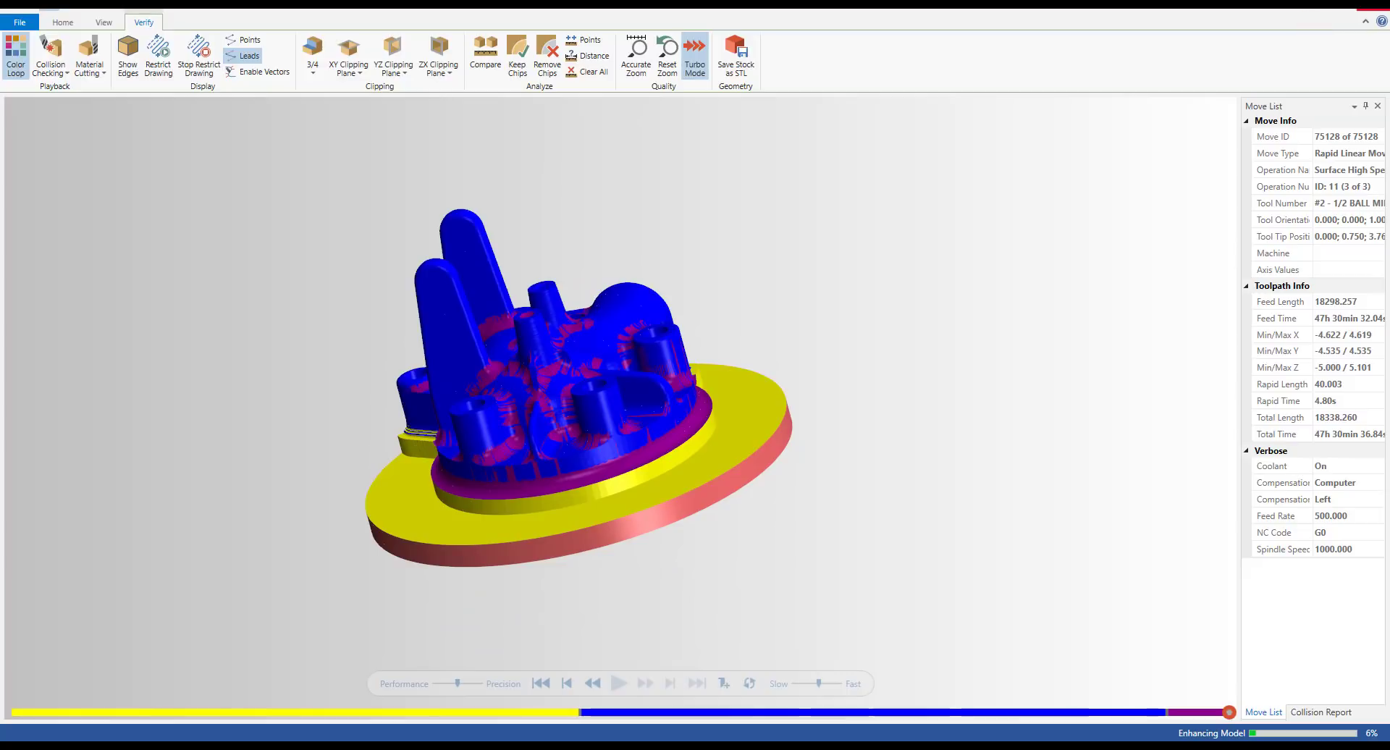
{"action": "left_click", "coordinate": [1373, 4]}
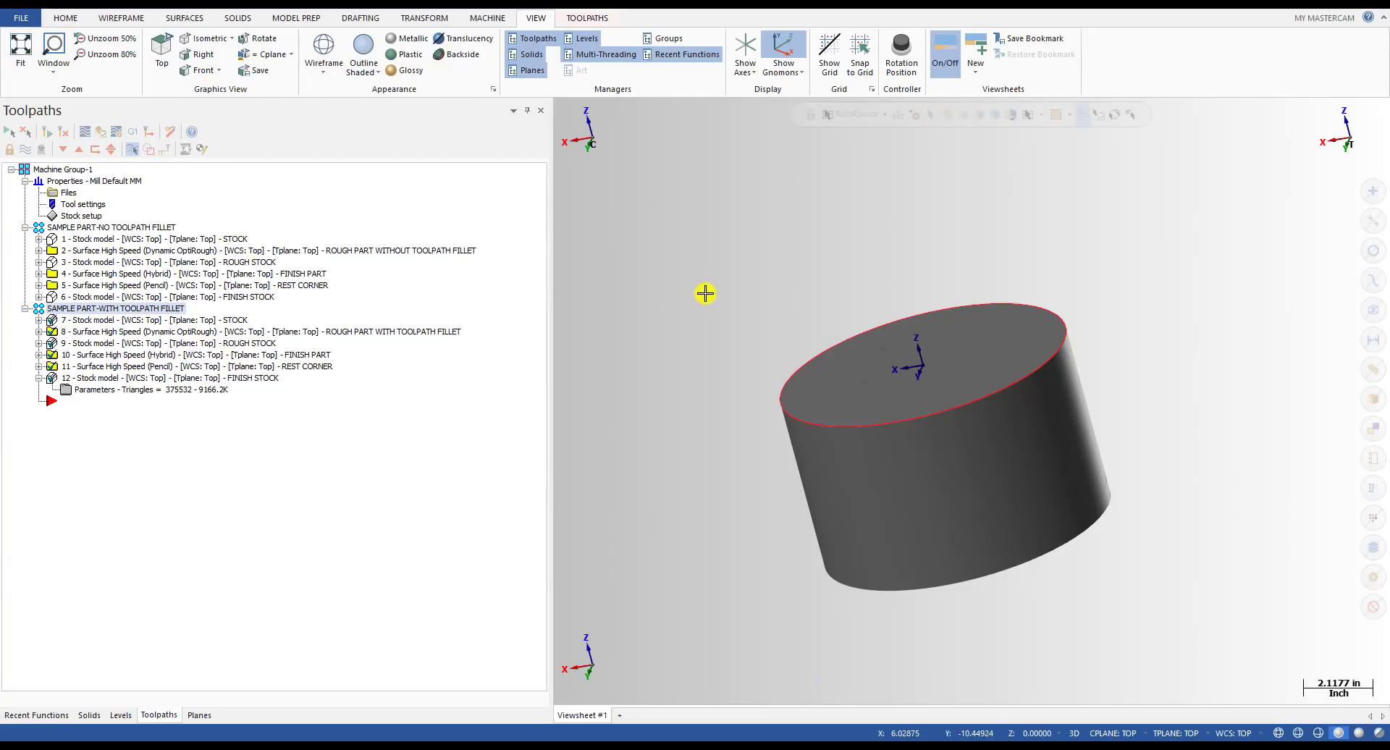
- Select the toolpath-fillet group's Hybrid FINISH PART operation and view the bare part's ribs and bosses up close
{"action": "left_click", "coordinate": [83, 355]}
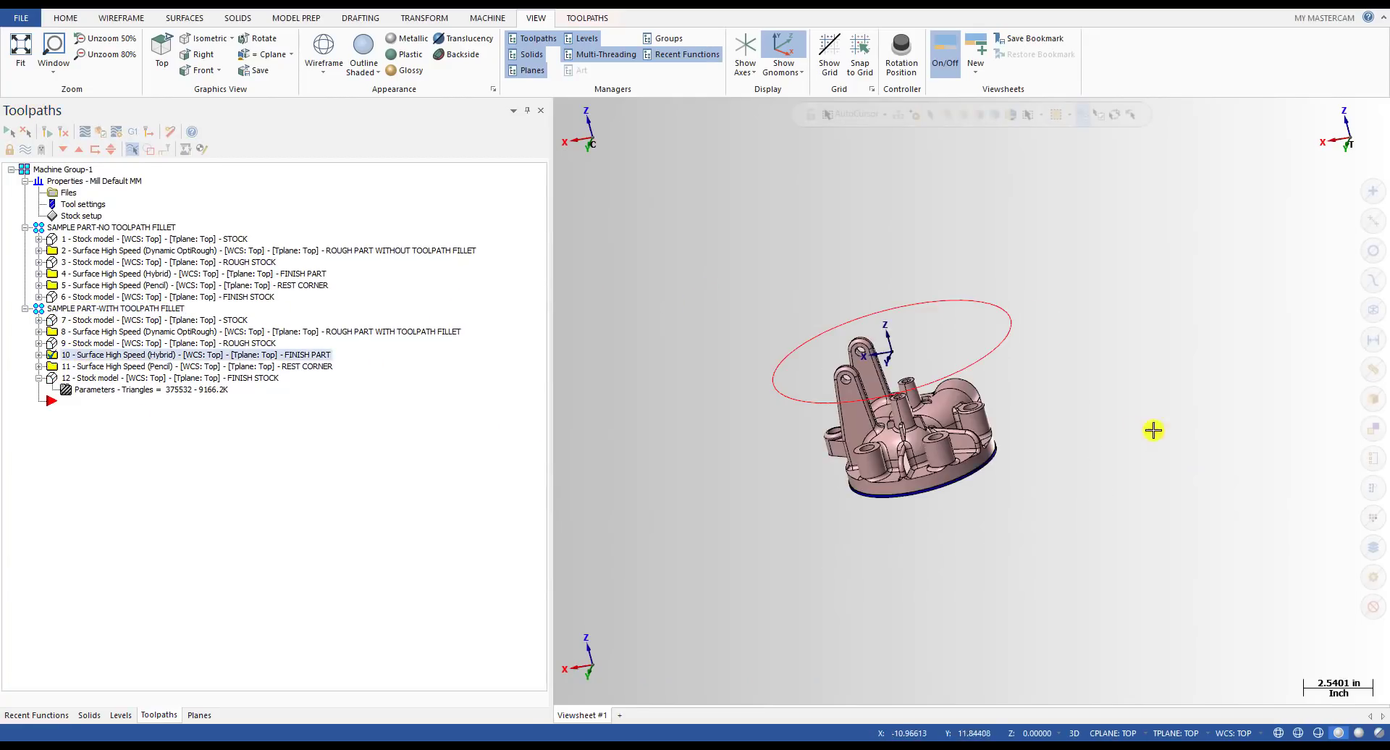
{"action": "scroll", "coordinate": [924, 459], "scroll_direction": "up", "scroll_amount": 8}
{"action": "mouse_move", "coordinate": [776, 459]}
{"action": "middle_mouse_down"}
{"action": "mouse_move", "coordinate": [897, 480]}
{"action": "mouse_move", "coordinate": [847, 459]}
{"action": "mouse_move", "coordinate": [814, 462]}
{"action": "mouse_move", "coordinate": [813, 477]}
{"action": "middle_mouse_up"}
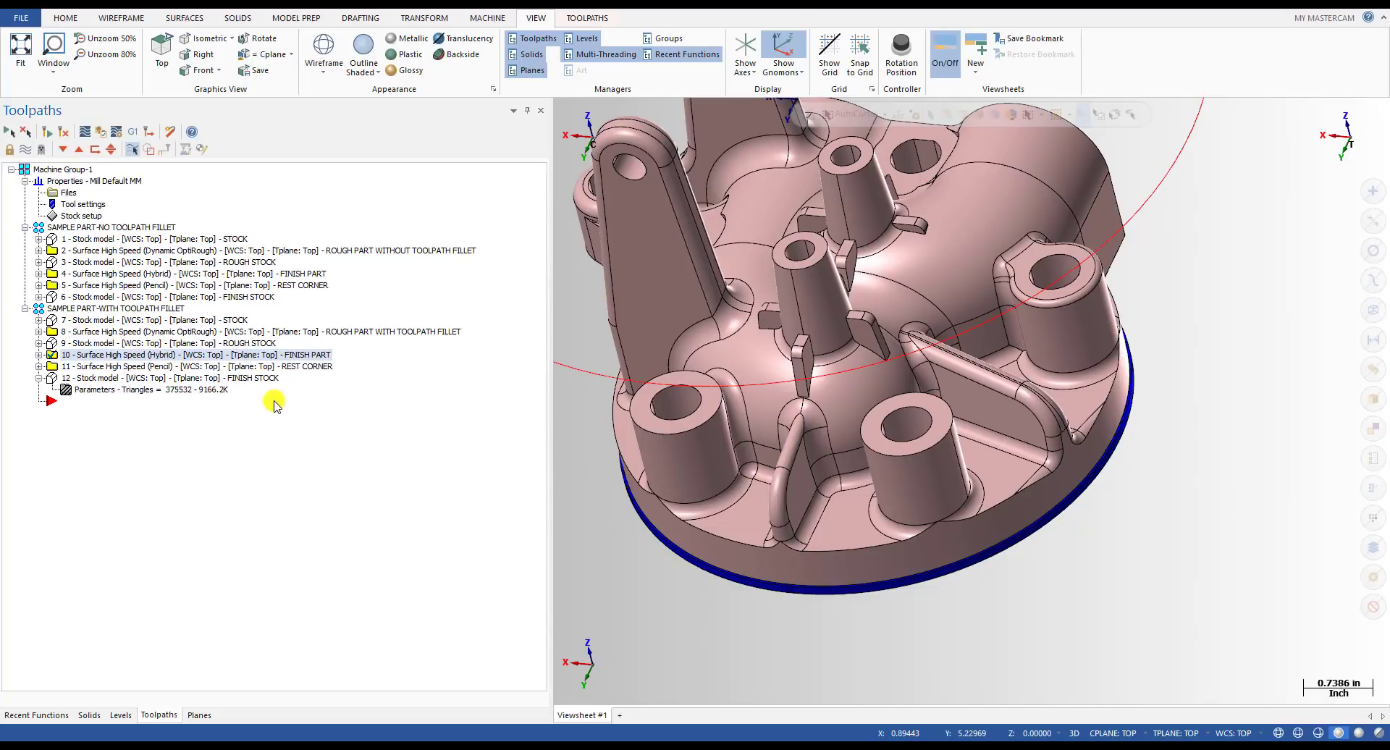
- Expand the toolpath-fillet group's OptiRough ROUGH PART and Pencil REST CORNER operations to examine their tools
{"action": "left_click", "coordinate": [162, 333]}
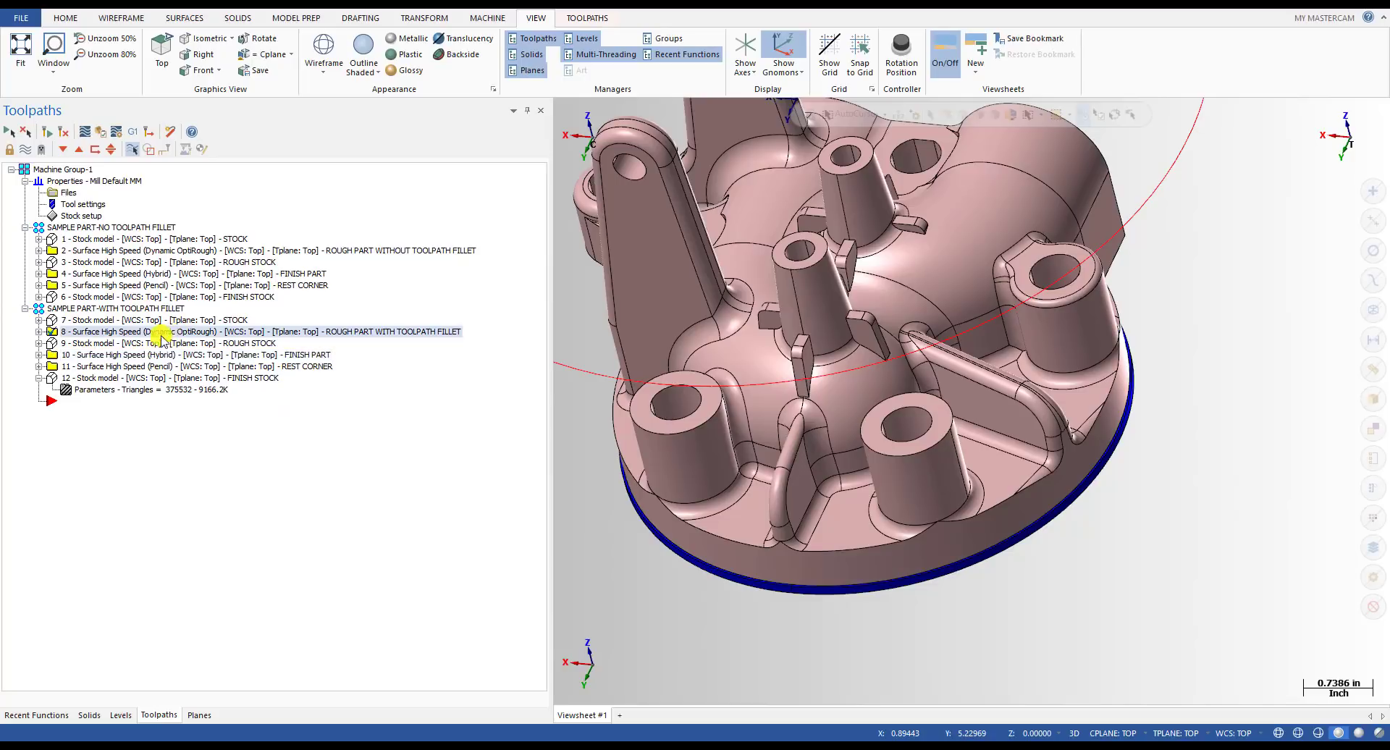
{"action": "left_click", "coordinate": [40, 331]}
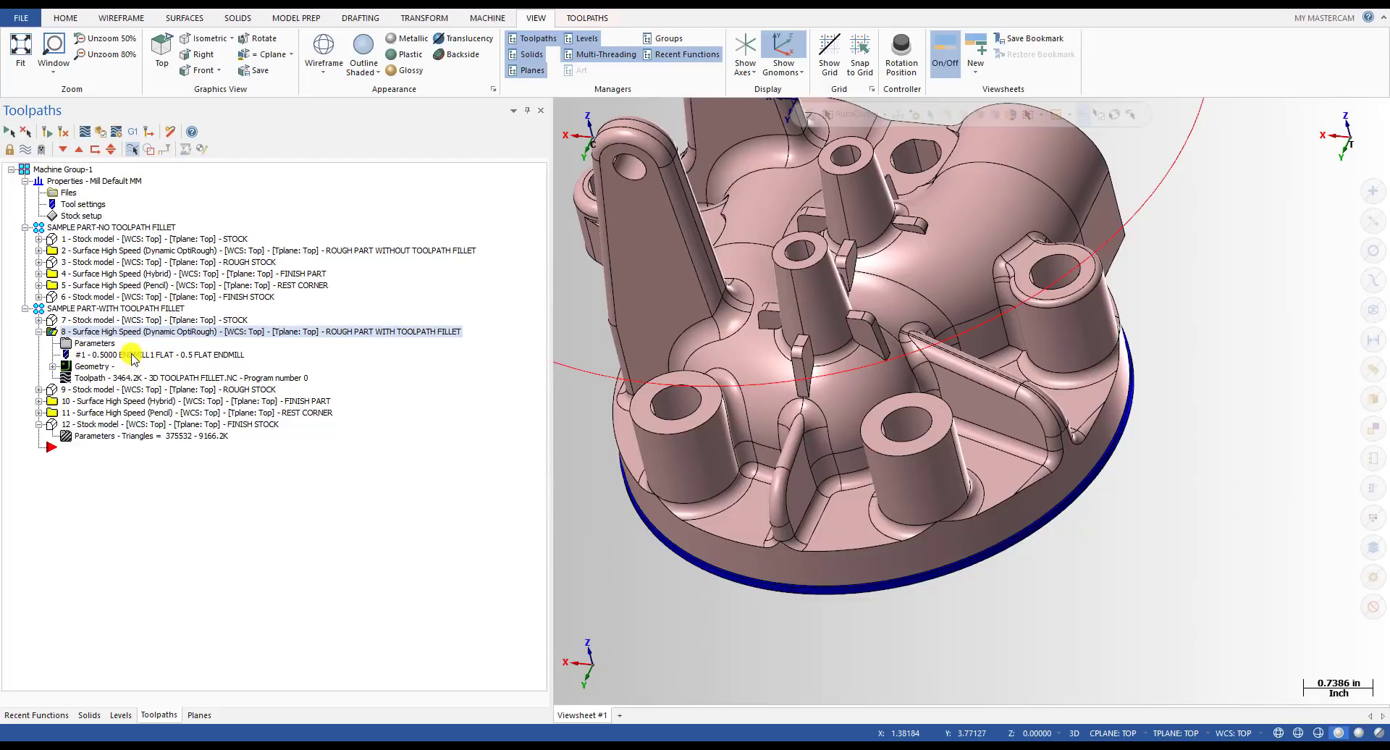
{"action": "left_click", "coordinate": [39, 412]}
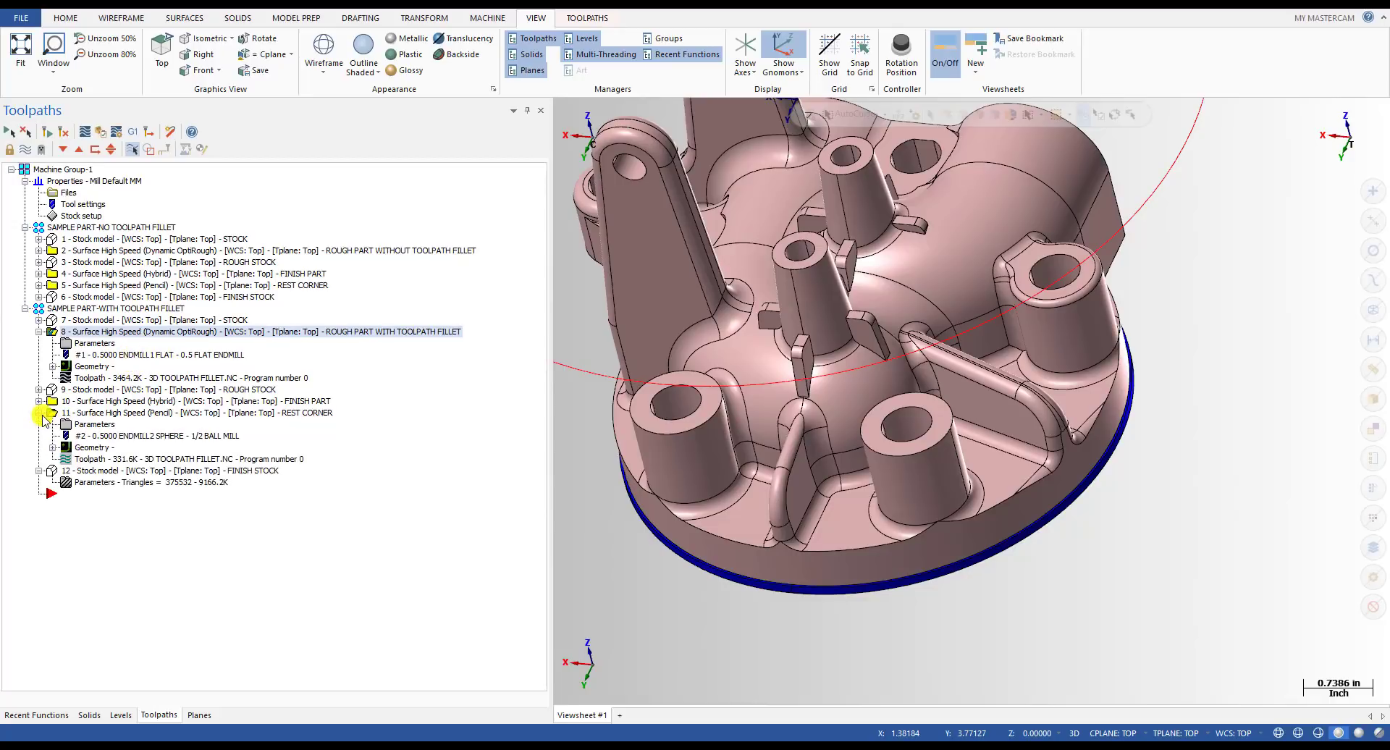
- Backplot the toolpath-fillet group's Pencil REST CORNER toolpath through to its end and close the backplot
{"action": "scroll", "coordinate": [934, 425], "scroll_direction": "down", "scroll_amount": 1}
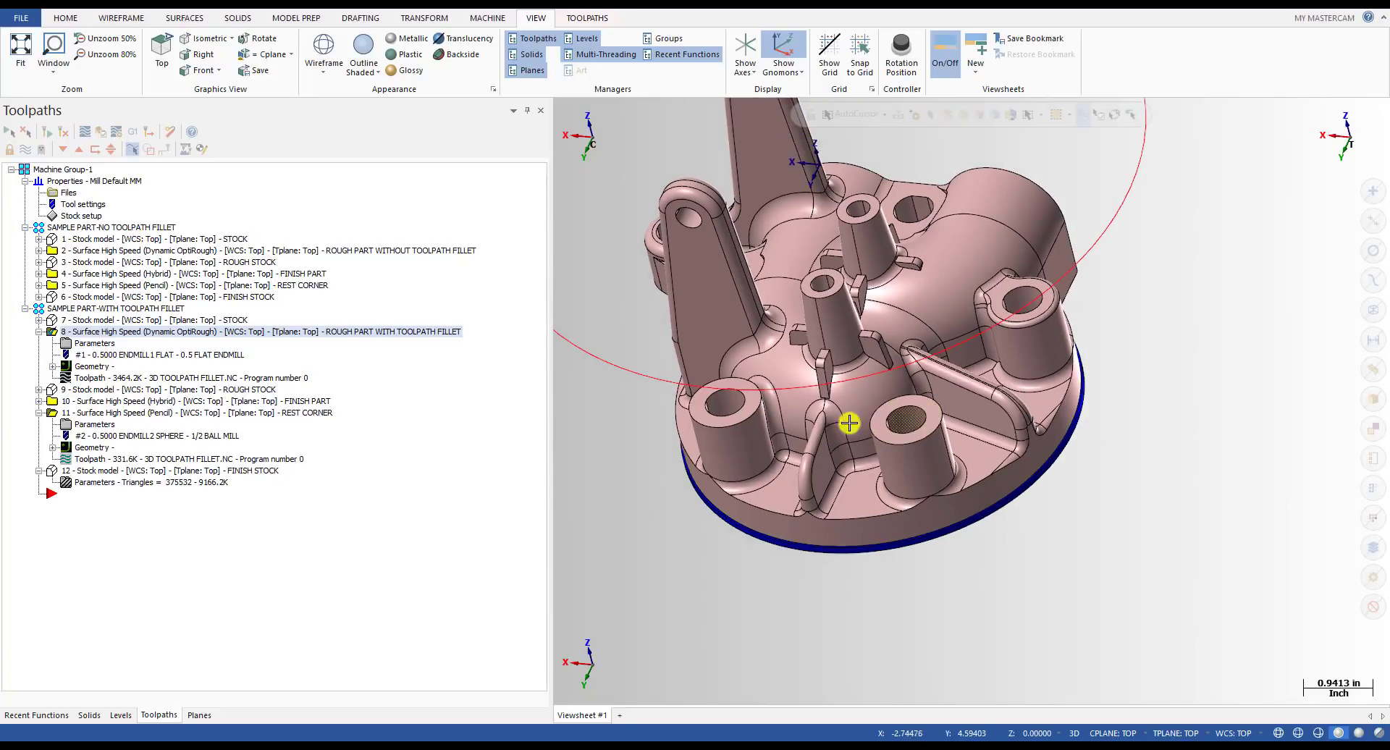
{"action": "middle_click_drag", "start_coordinate": [934, 425], "coordinate": [900, 428]}
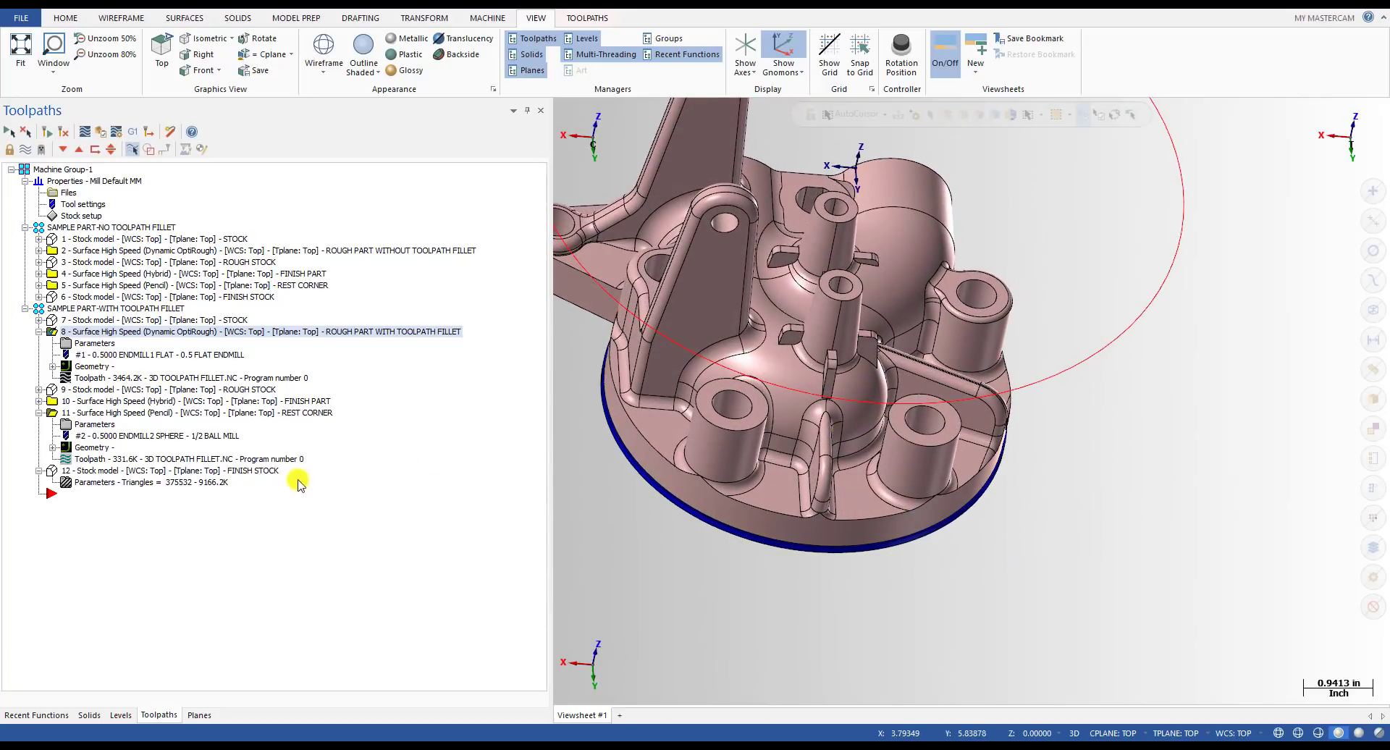
{"action": "left_click", "coordinate": [123, 459]}
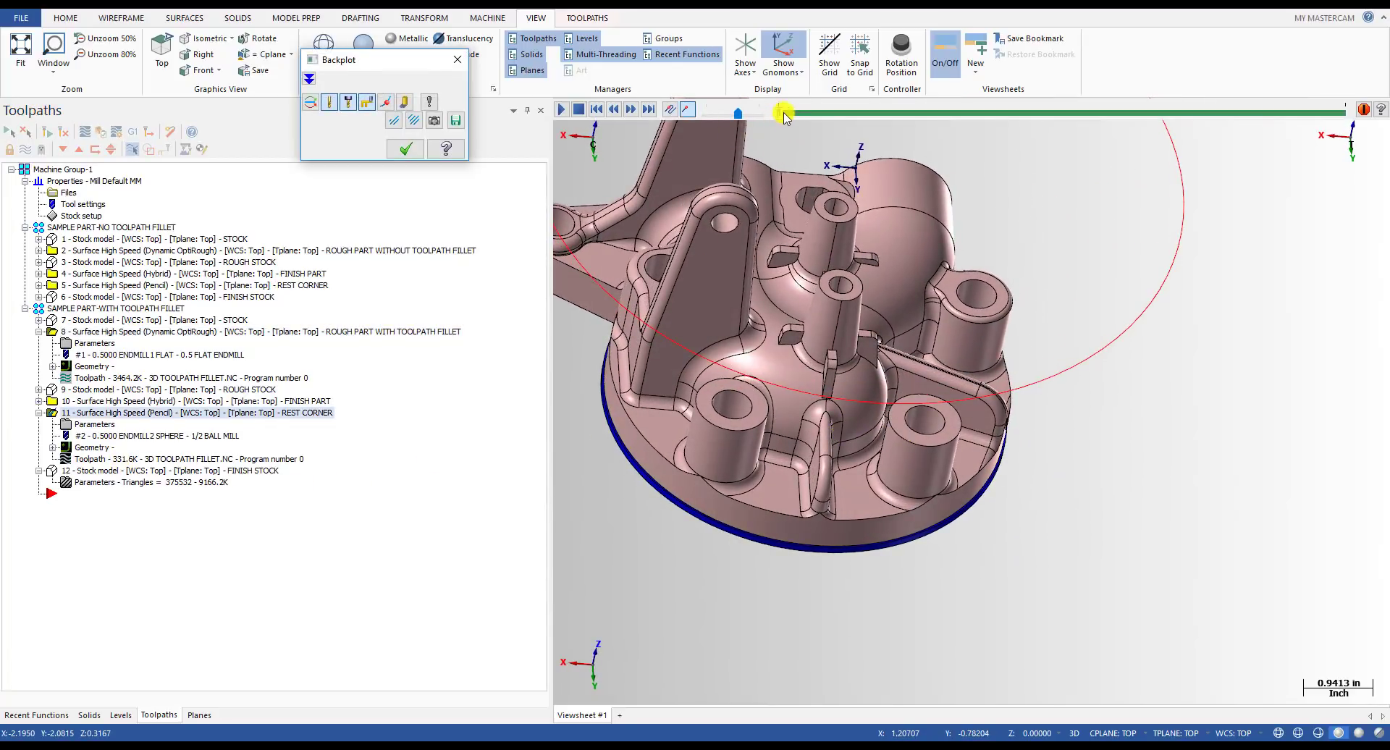
{"action": "mouse_move", "coordinate": [790, 113]}
{"action": "left_mouse_down"}
{"action": "mouse_move", "coordinate": [1354, 127]}
{"action": "mouse_move", "coordinate": [1344, 113]}
{"action": "left_mouse_up"}
{"action": "key", "text": "Escape"}
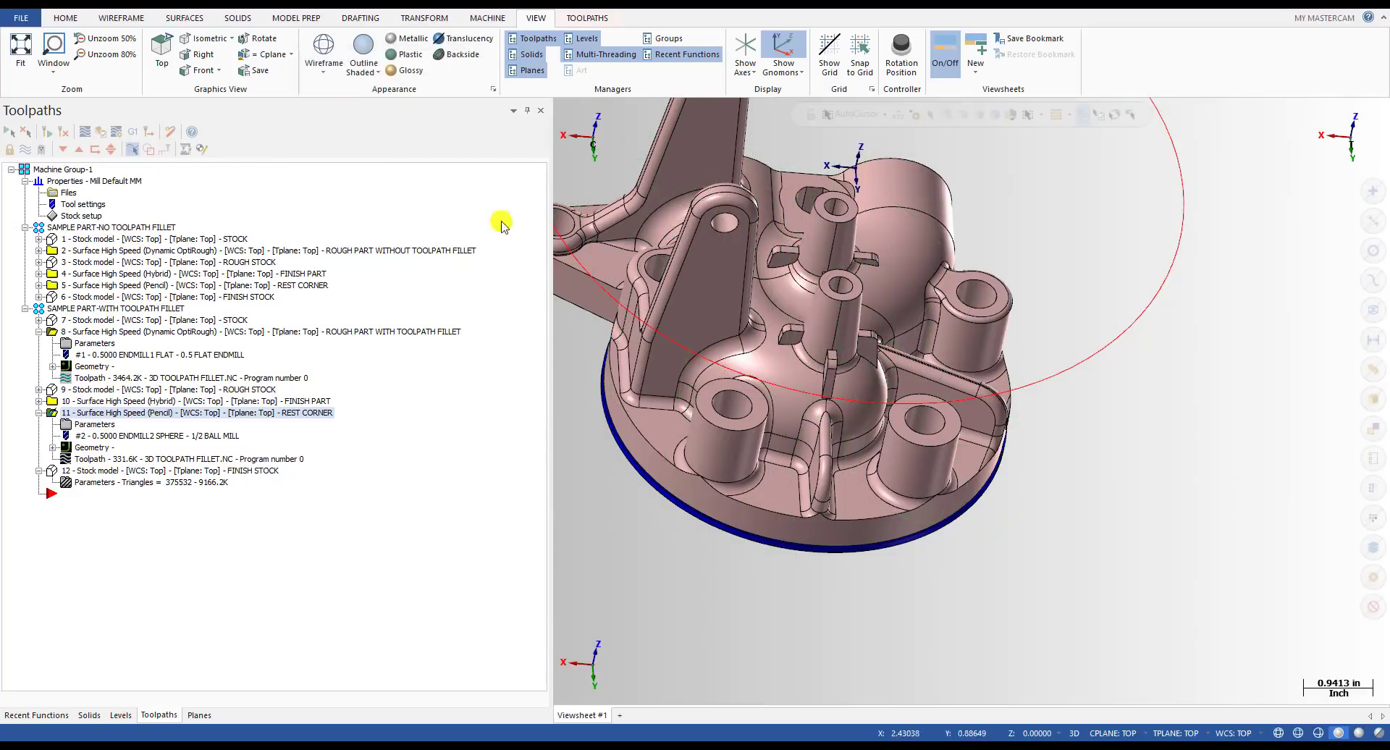
- Review the Cut Parameters and Toolpath Fillet settings of the toolpath-fillet group's Pencil REST CORNER operation, and cancel the dialog
{"action": "left_click", "coordinate": [152, 402]}
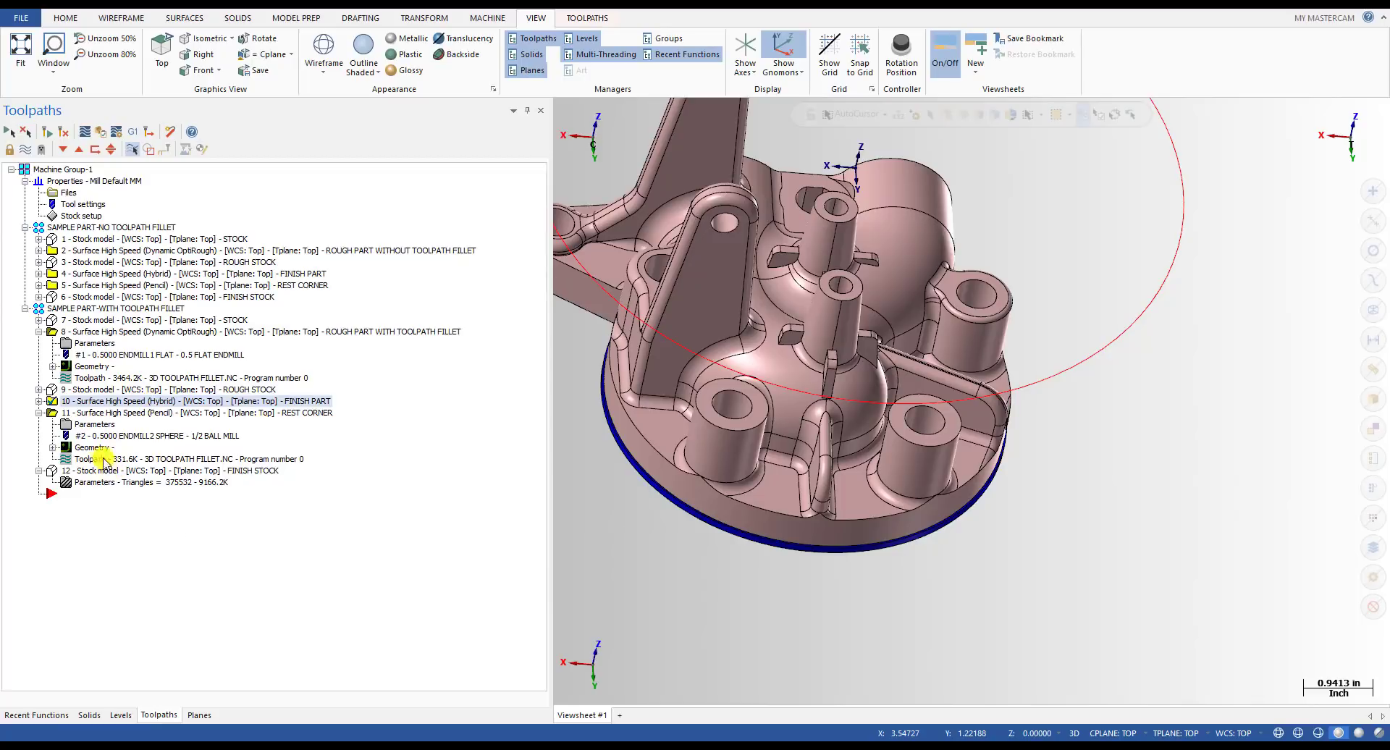
{"action": "left_click", "coordinate": [103, 416]}
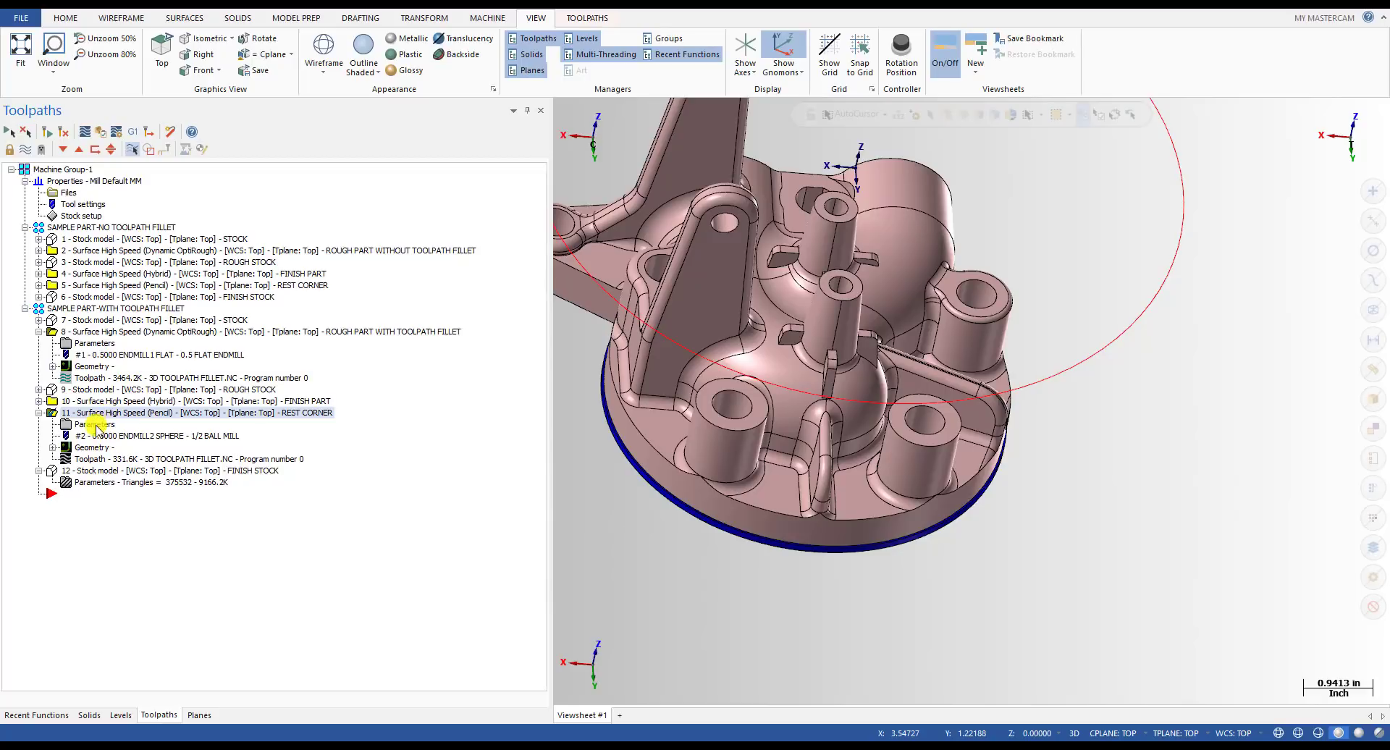
{"action": "left_click", "coordinate": [96, 426]}
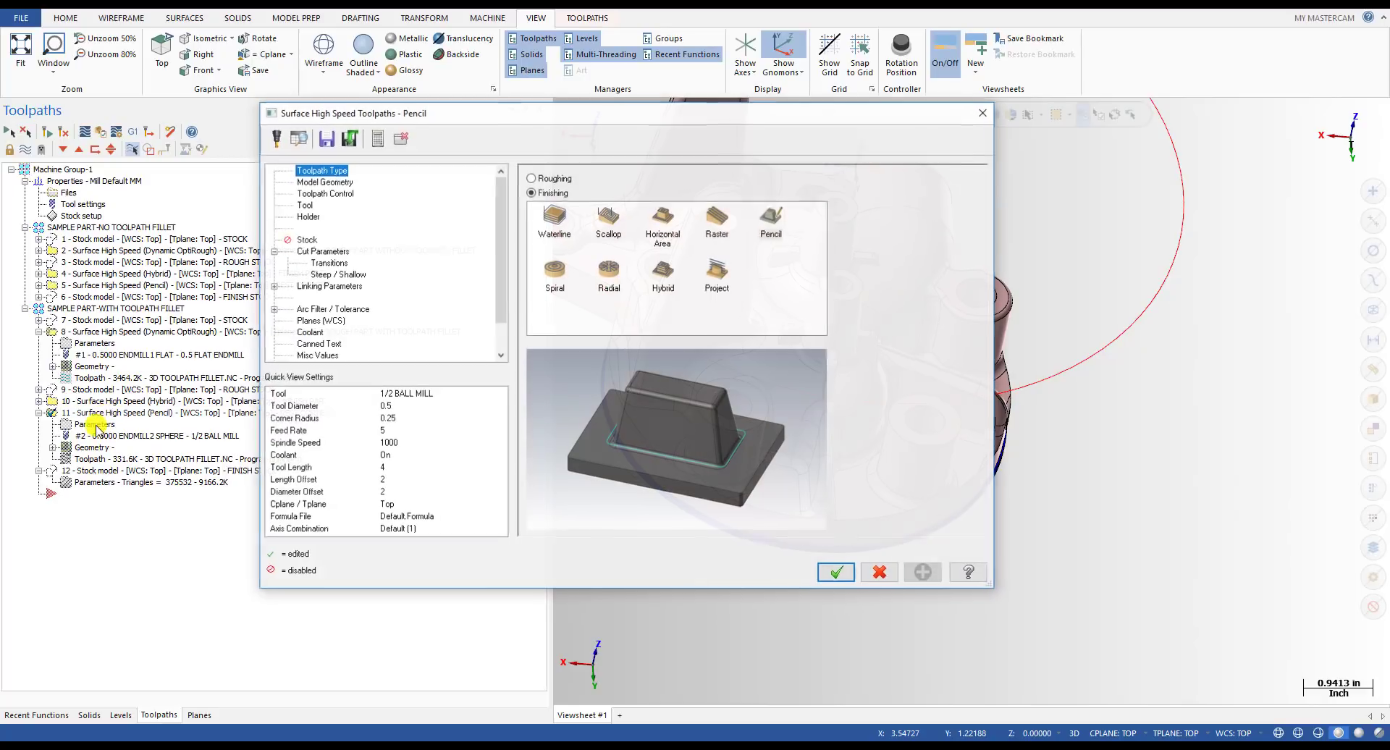
{"action": "left_click", "coordinate": [323, 252]}
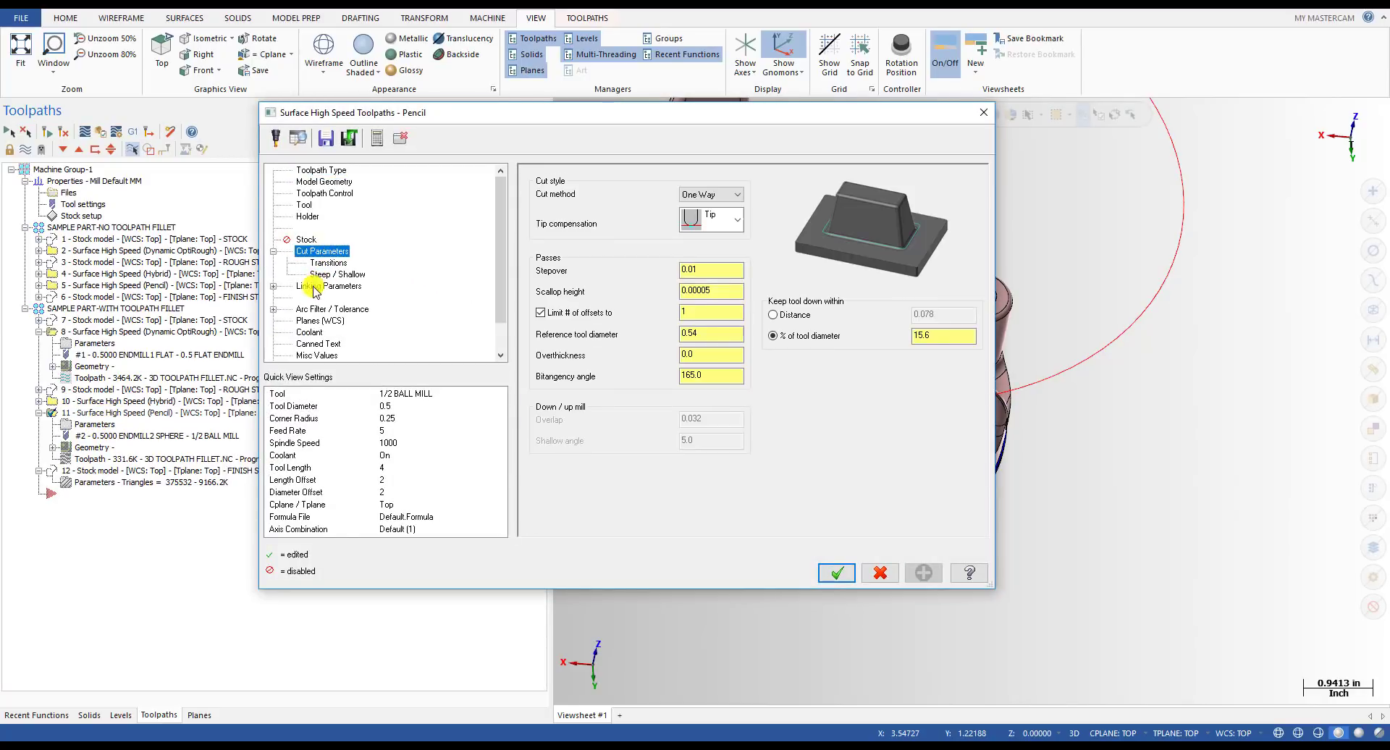
{"action": "left_click", "coordinate": [274, 309]}
{"action": "left_click", "coordinate": [334, 320]}
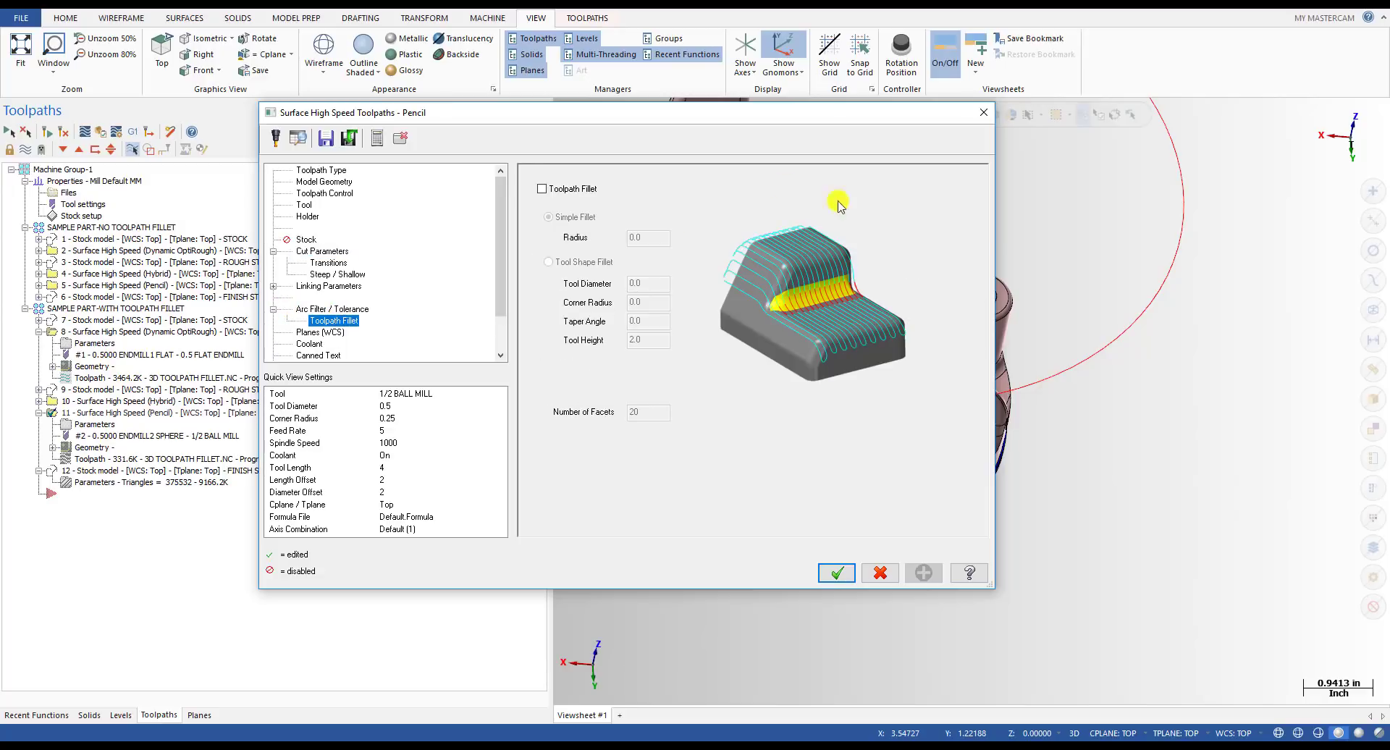
{"action": "key", "text": "Escape"}
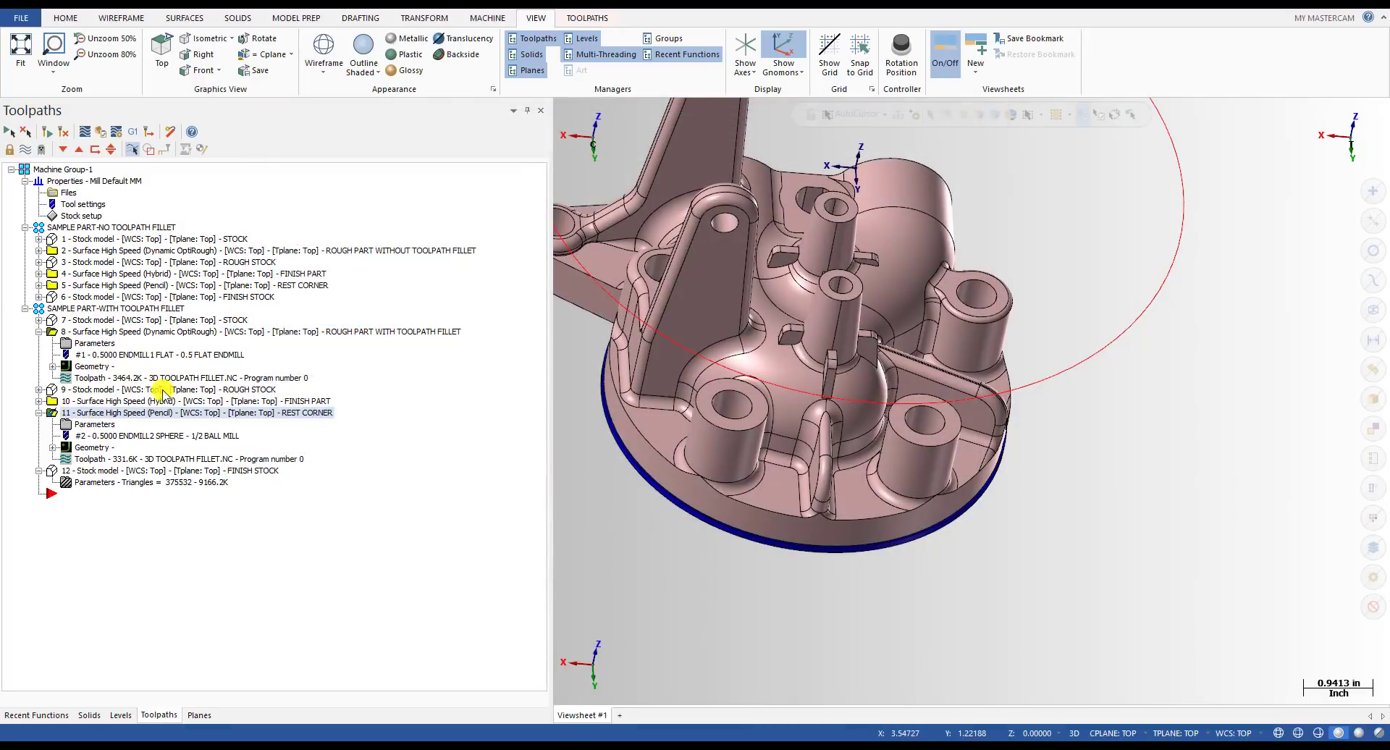
- Expand the toolpath-fillet group's Hybrid FINISH PART operation and view the whole part from the side
{"action": "left_click", "coordinate": [78, 404]}
{"action": "left_click", "coordinate": [39, 401]}
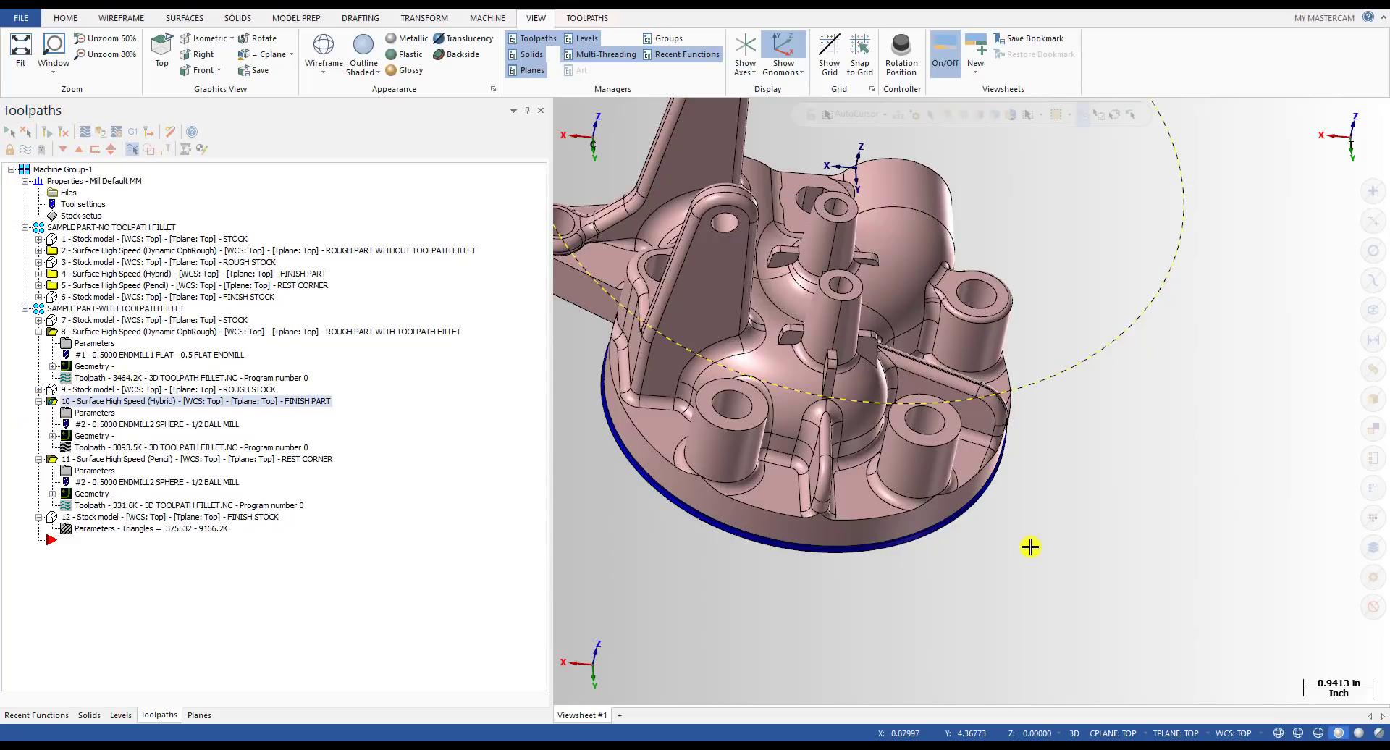
{"action": "scroll", "coordinate": [1037, 548], "scroll_direction": "down", "scroll_amount": 3}
{"action": "mouse_move", "coordinate": [1030, 556]}
{"action": "middle_mouse_down"}
{"action": "mouse_move", "coordinate": [932, 537]}
{"action": "mouse_move", "coordinate": [1000, 471]}
{"action": "mouse_move", "coordinate": [1050, 495]}
{"action": "middle_mouse_up"}
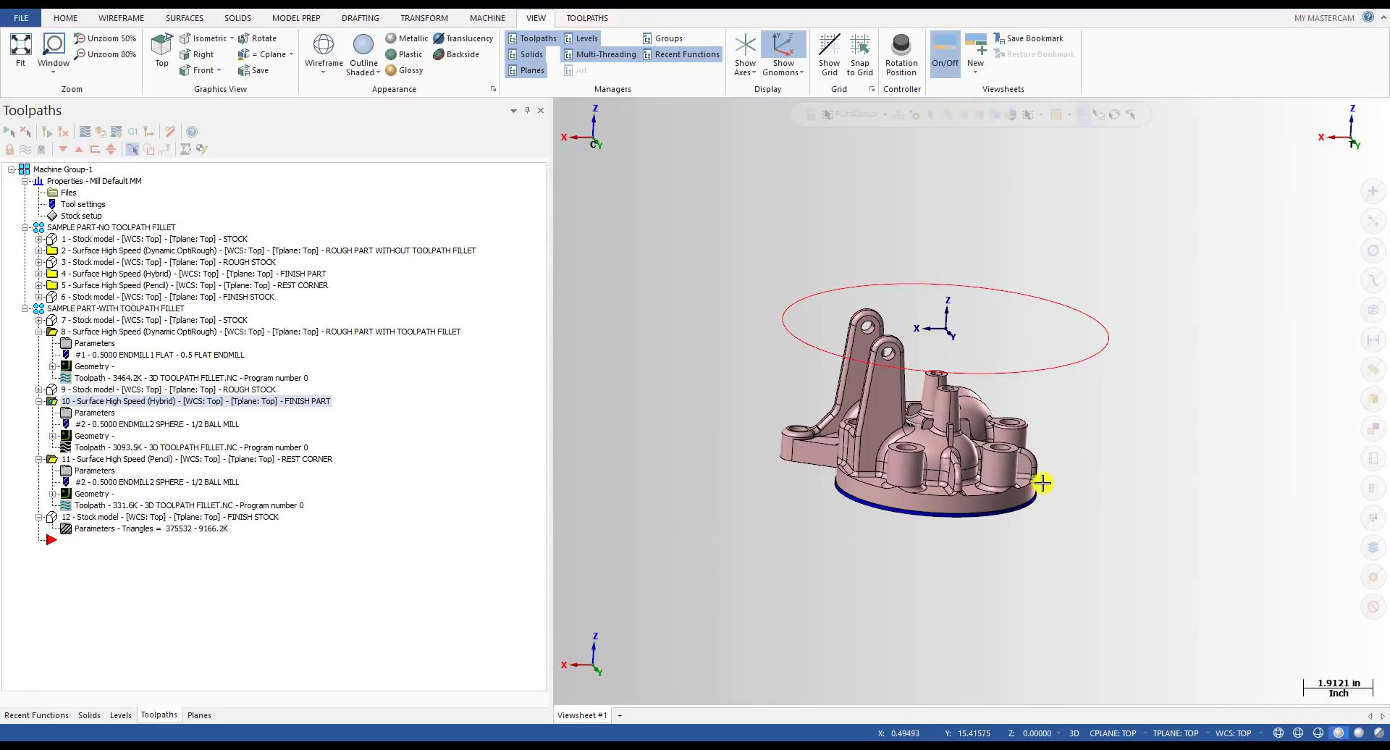
- Collapse the toolpath-fillet group's expanded machining operations and display its FINISH STOCK model over the part
{"action": "left_click", "coordinate": [39, 332]}
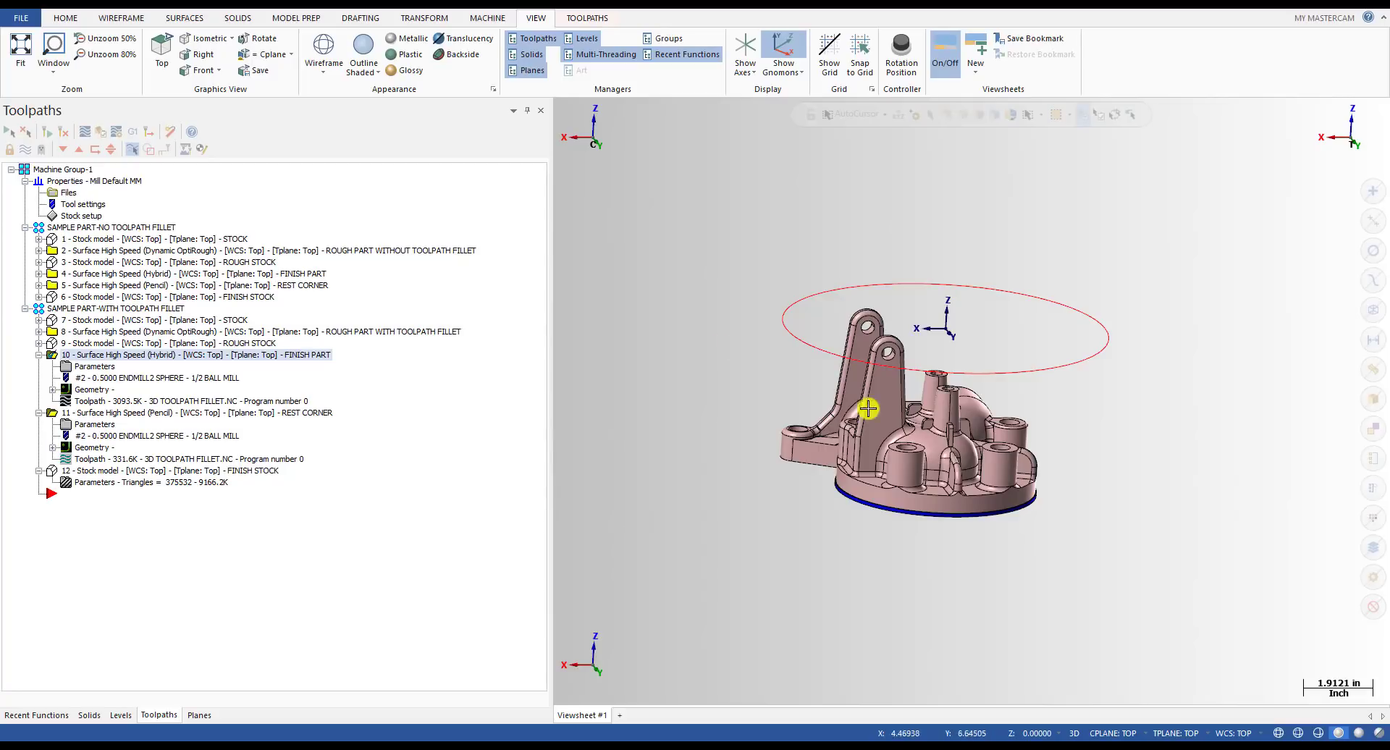
{"action": "middle_click_drag", "start_coordinate": [872, 398], "coordinate": [919, 437]}
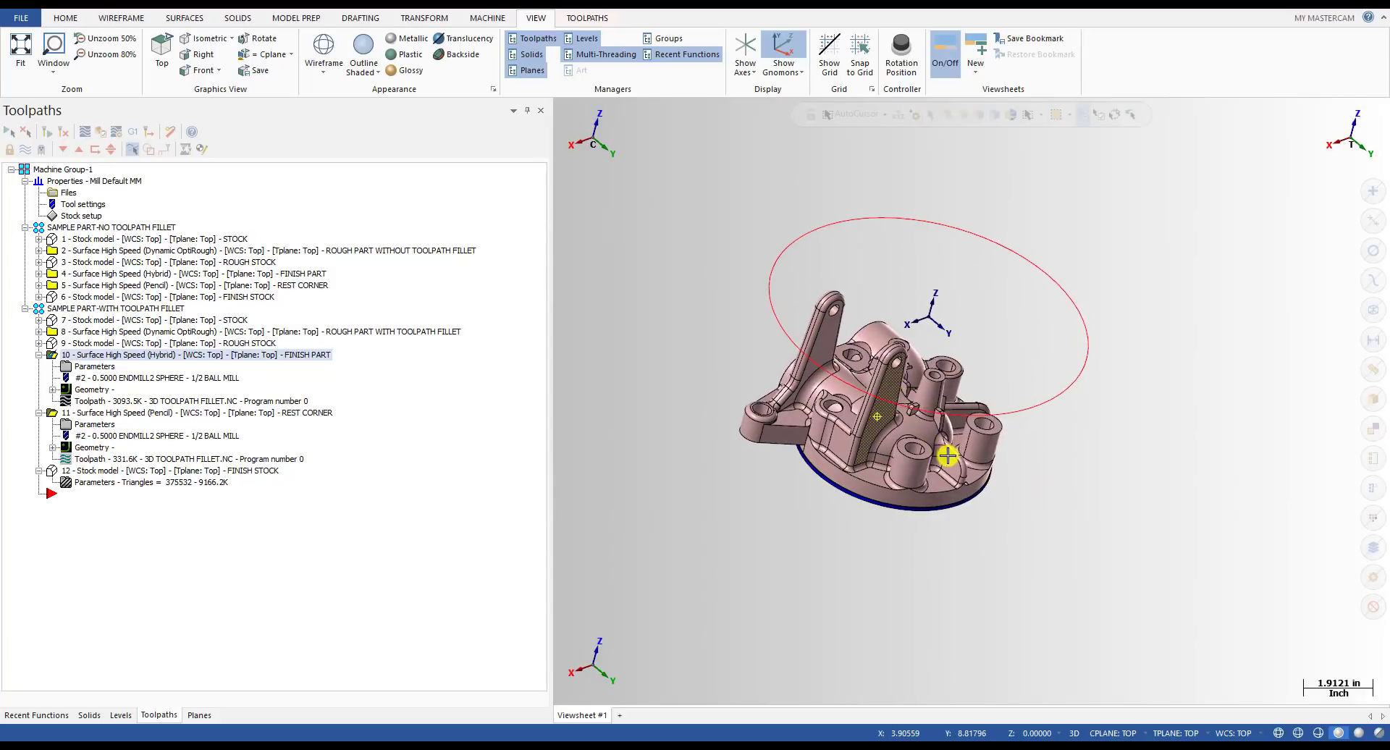
{"action": "left_click", "coordinate": [40, 356]}
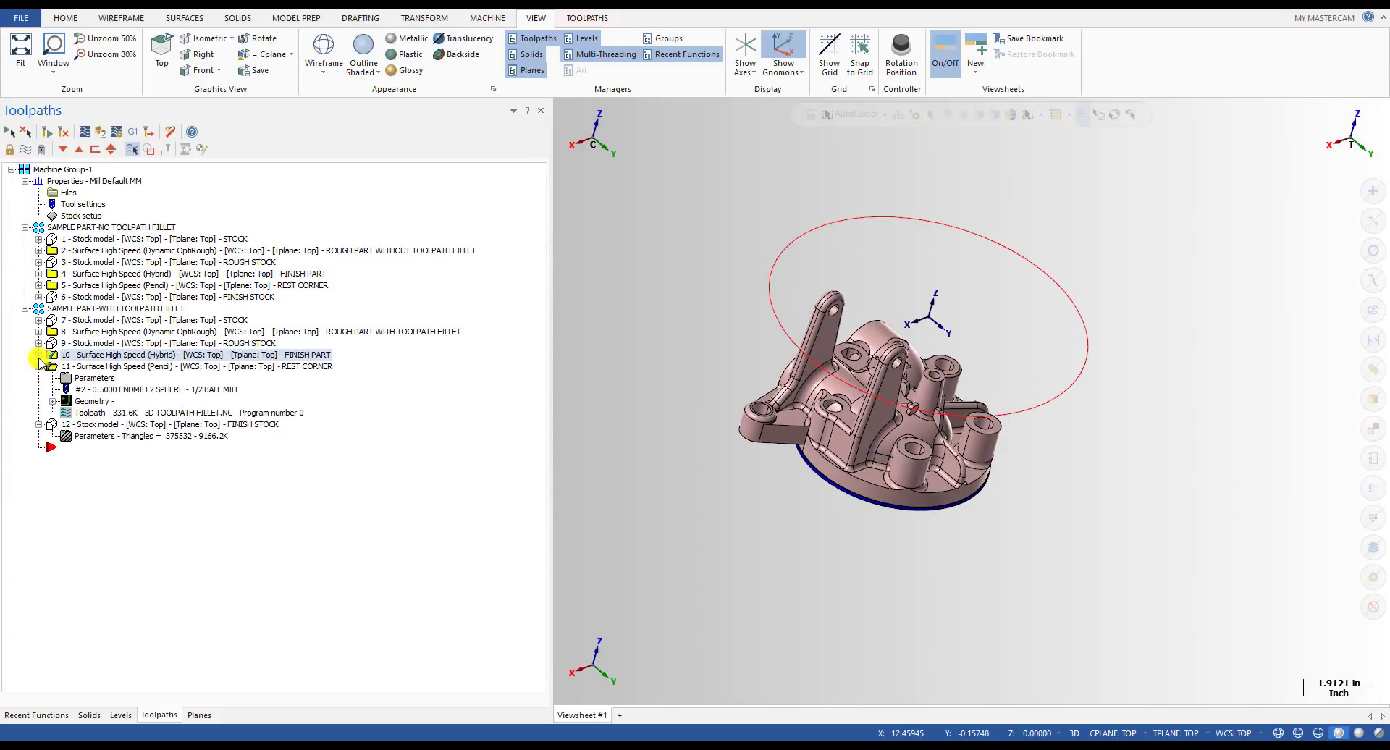
{"action": "left_click", "coordinate": [40, 367]}
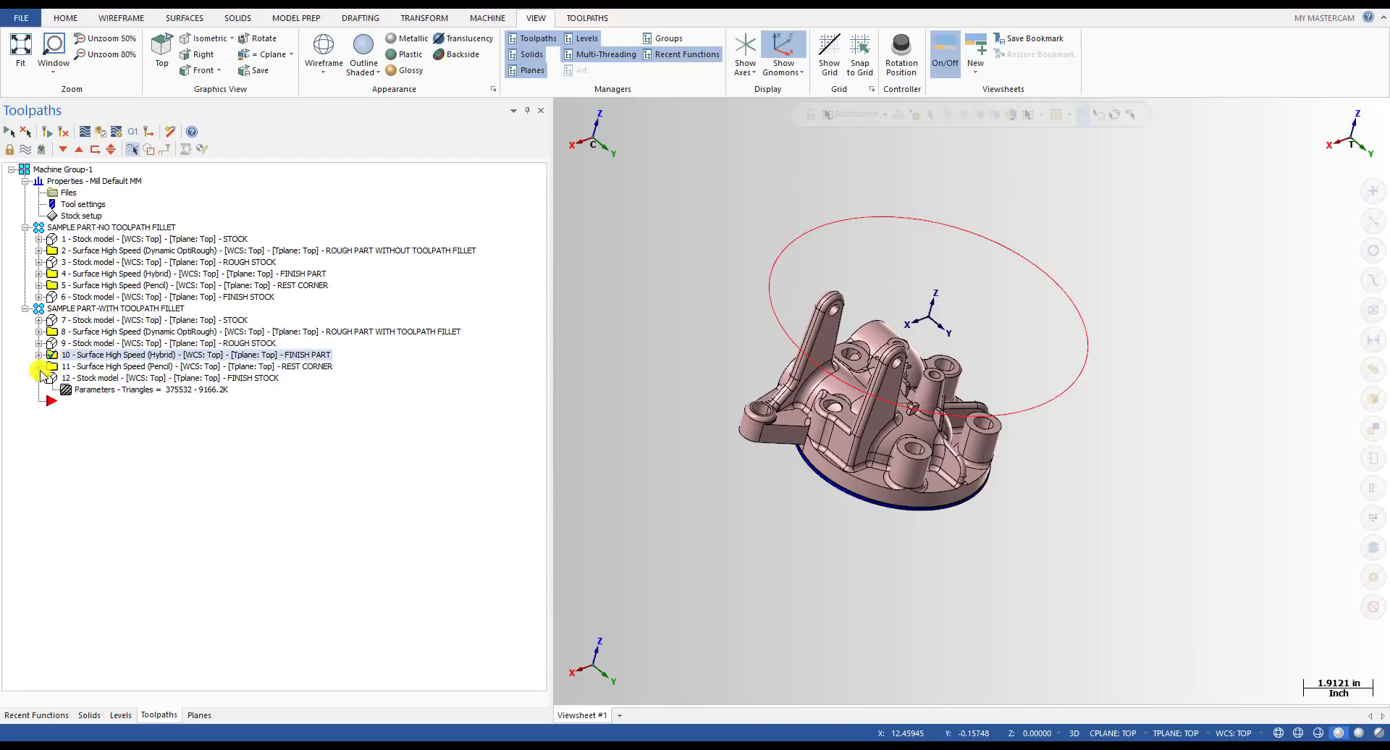
{"action": "left_click", "coordinate": [52, 377]}
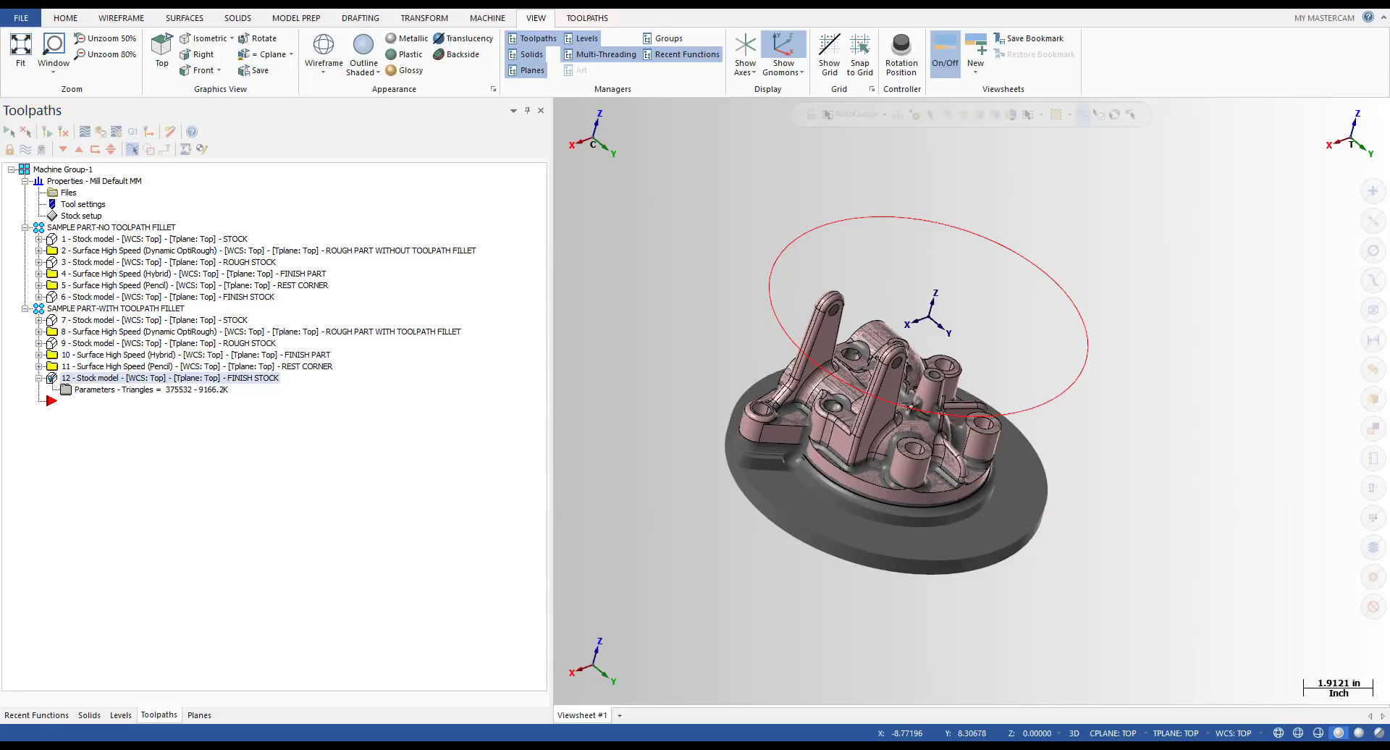